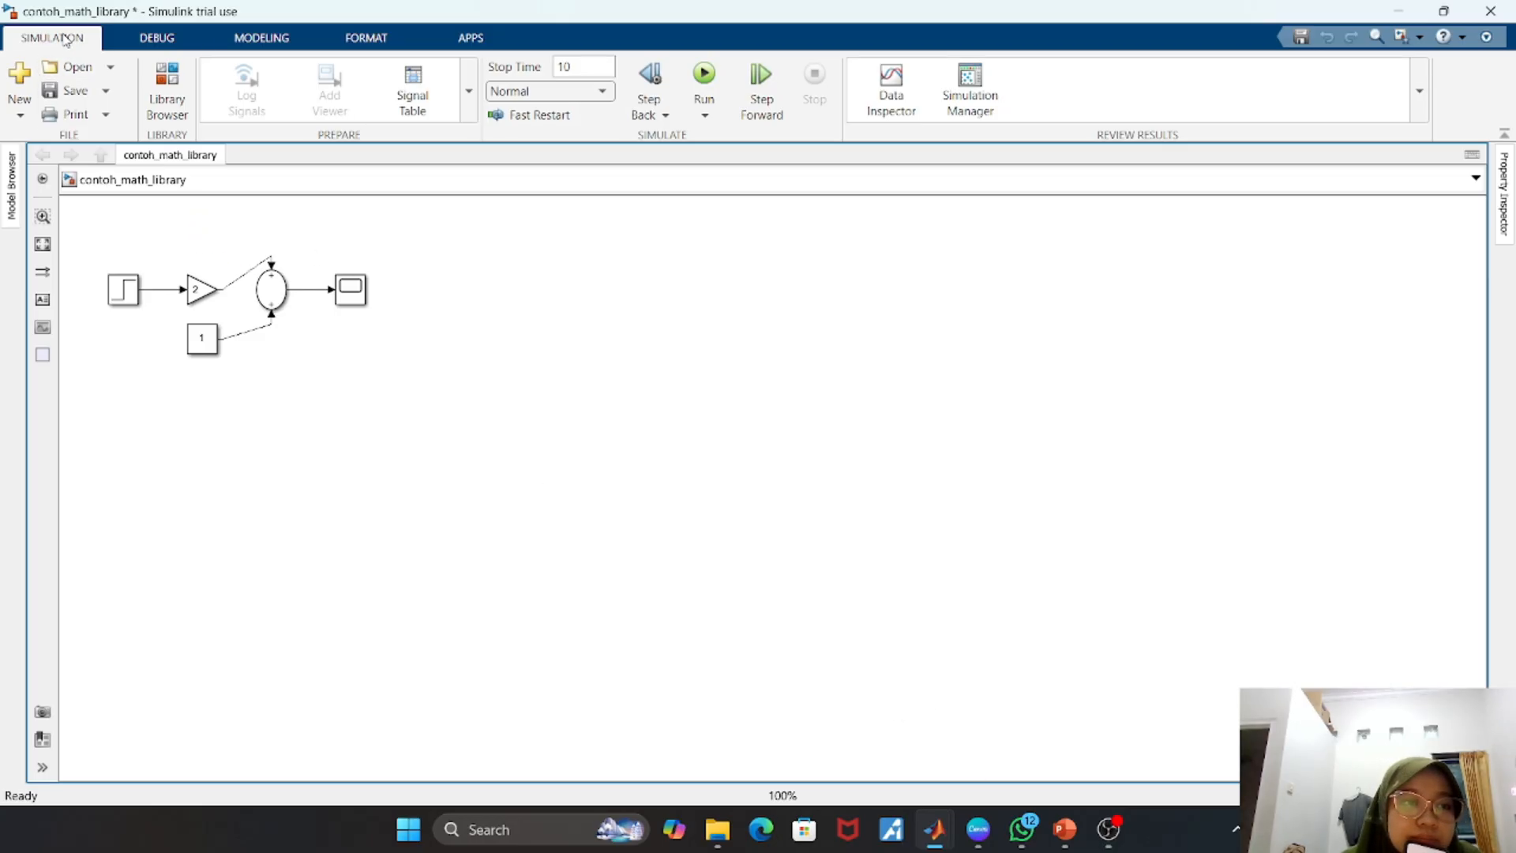
- Switch from the contoh_math_library model to the Simulink Start Page and maximize its window
mouse_move(935, 821)
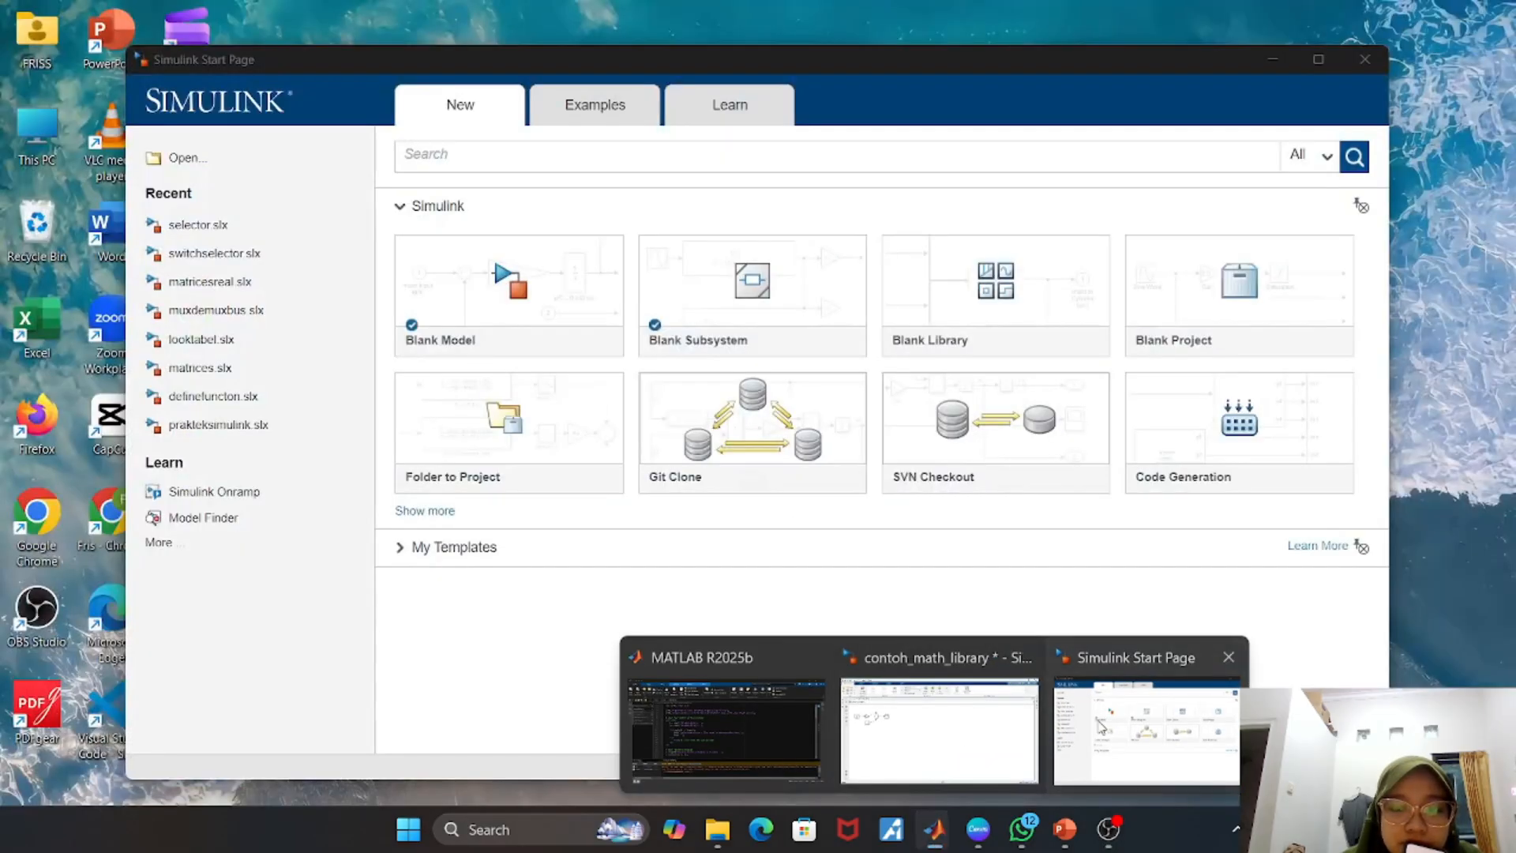
click(1102, 728)
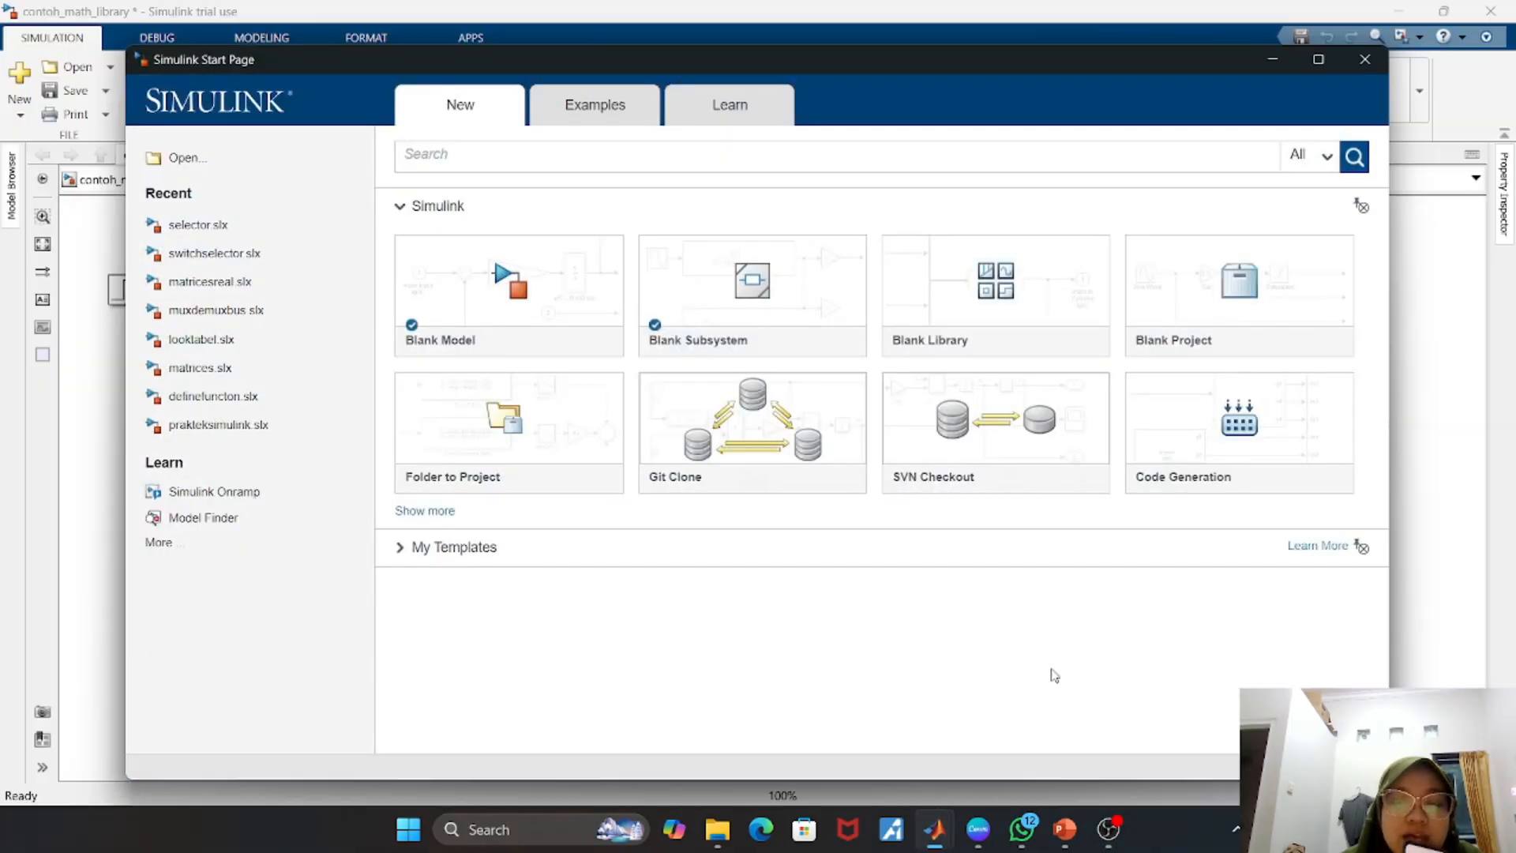
mouse_move(935, 825)
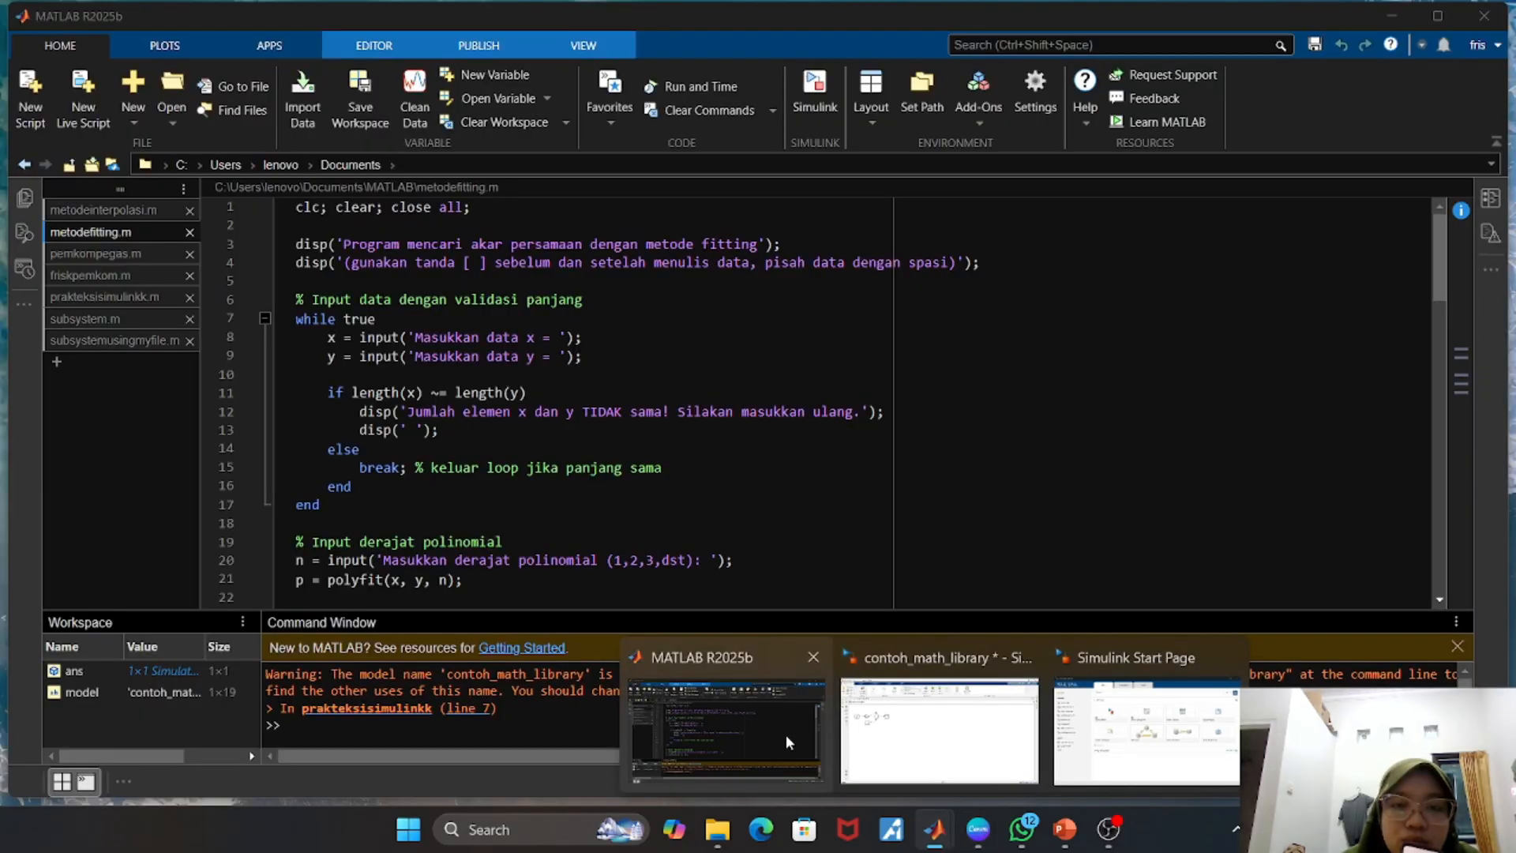
click(786, 739)
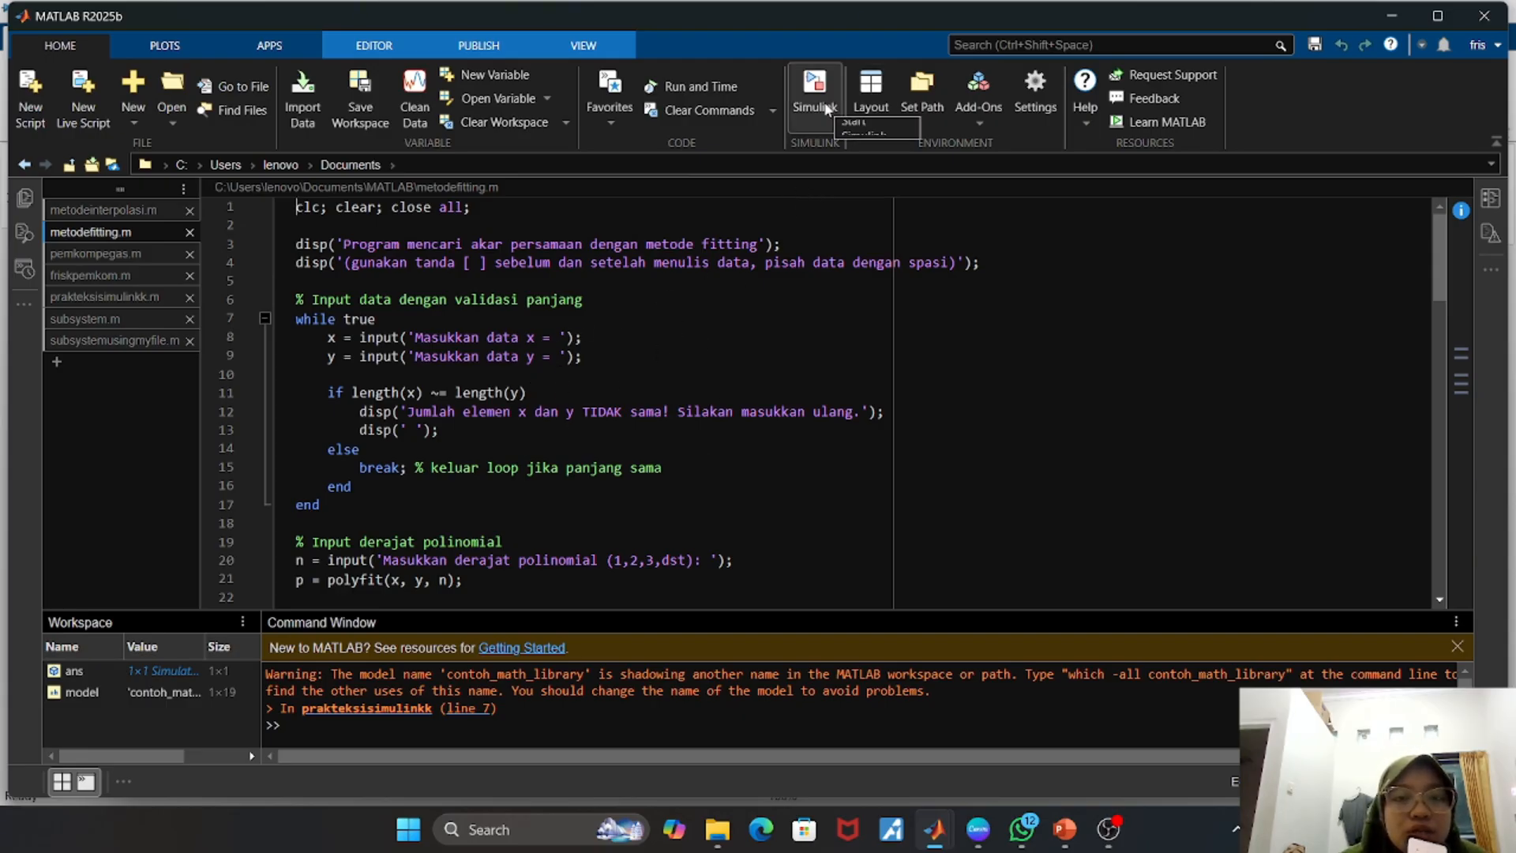
mouse_move(934, 829)
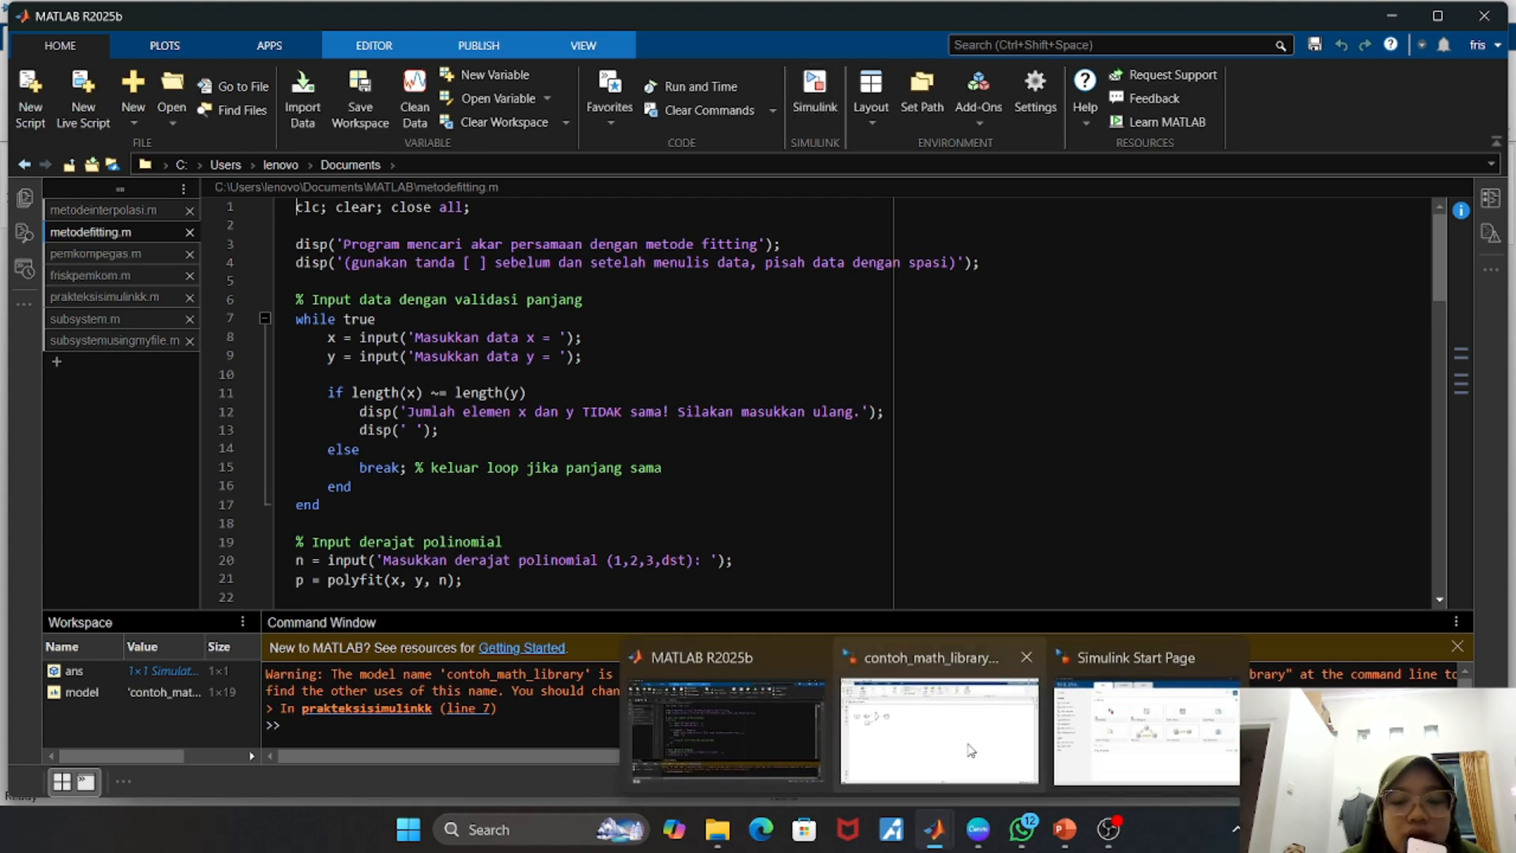
click(1127, 736)
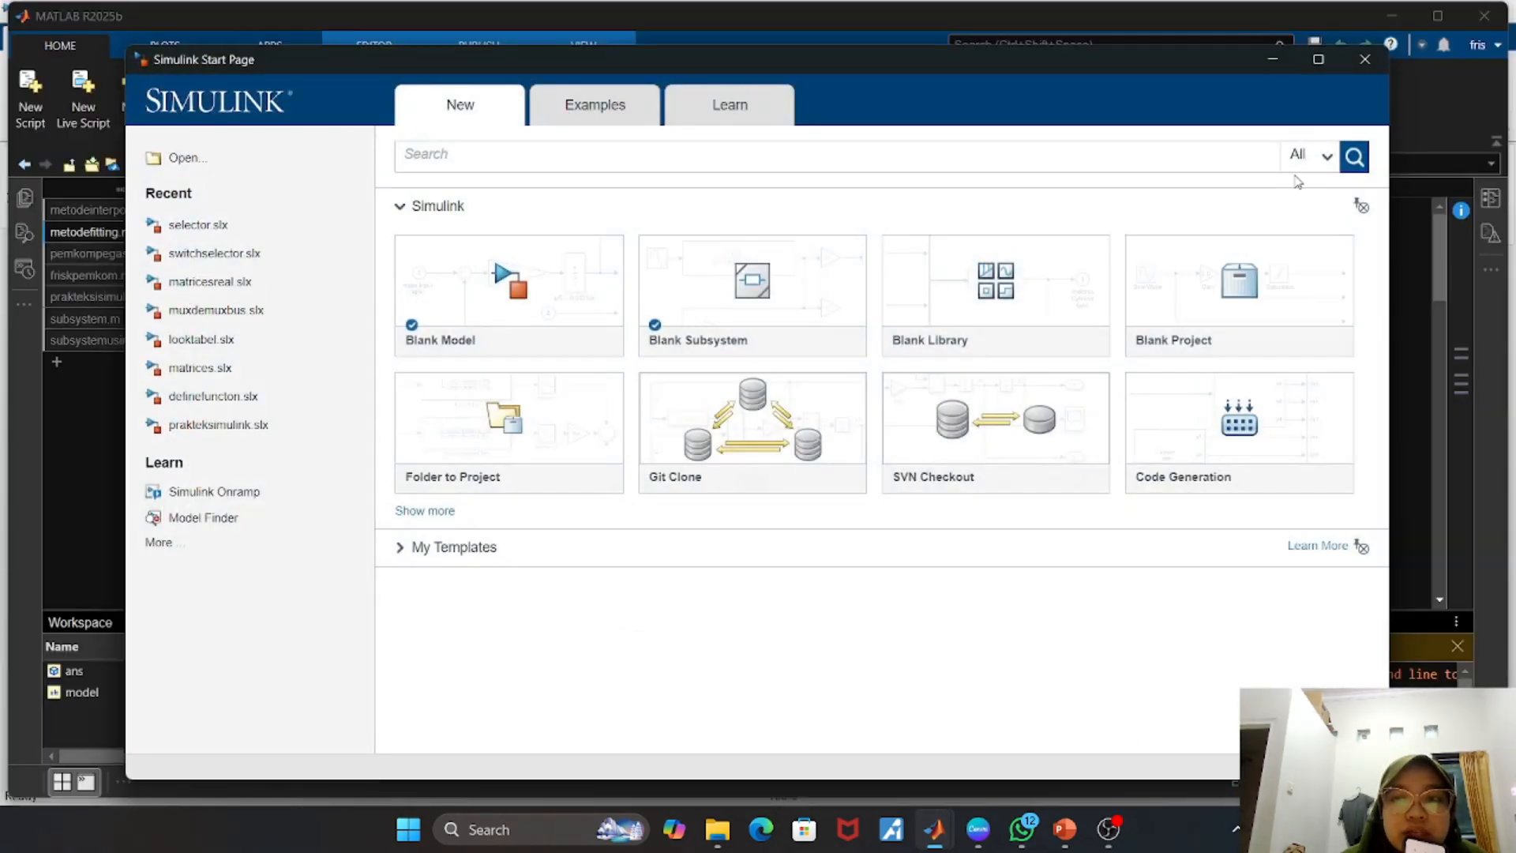
click(1318, 60)
mouse_move(589, 403)
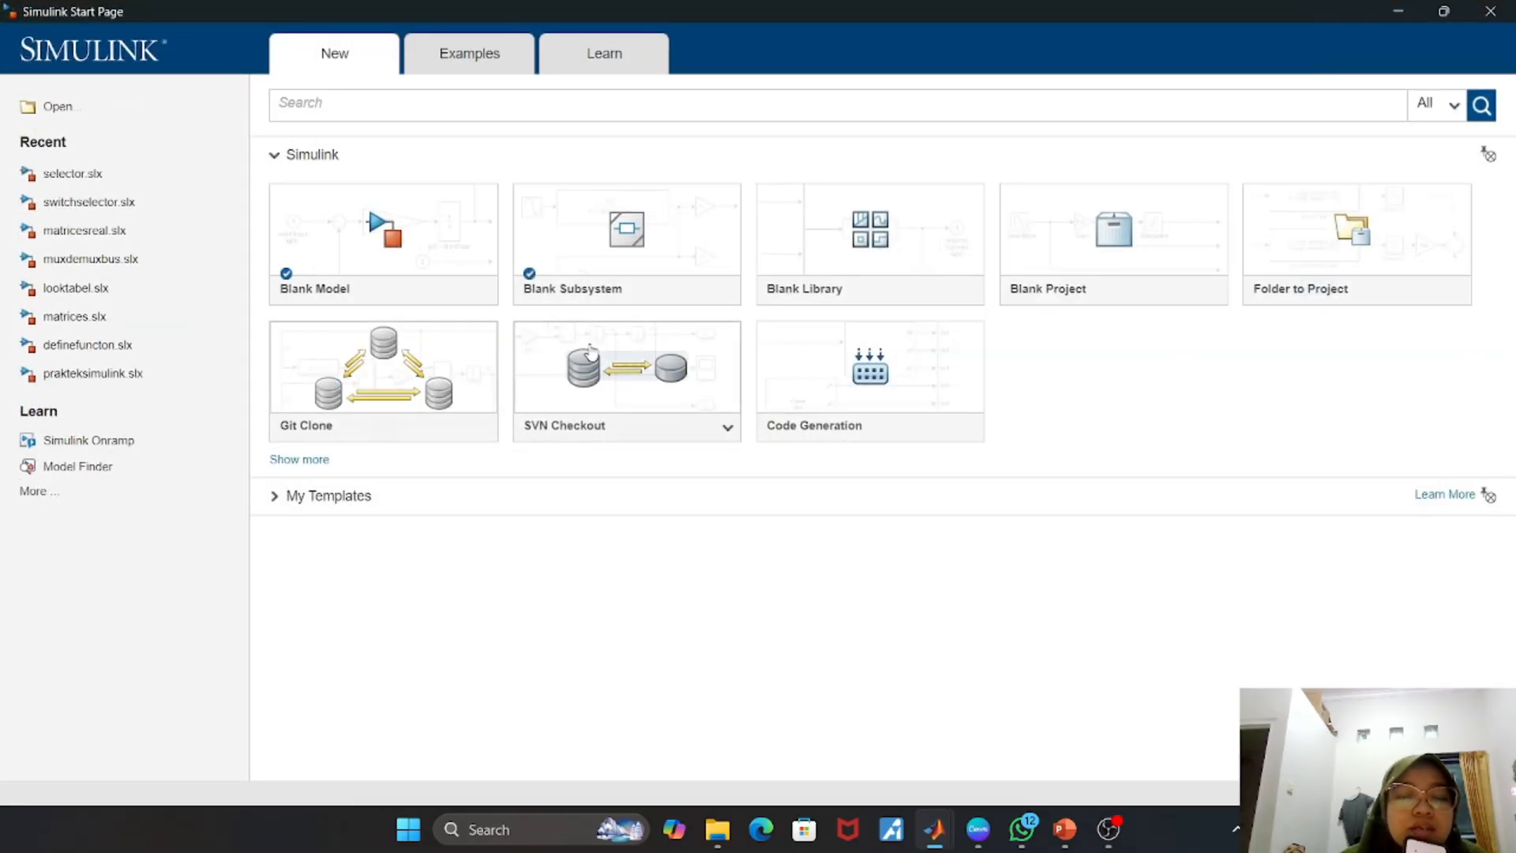
mouse_move(347, 414)
mouse_move(331, 257)
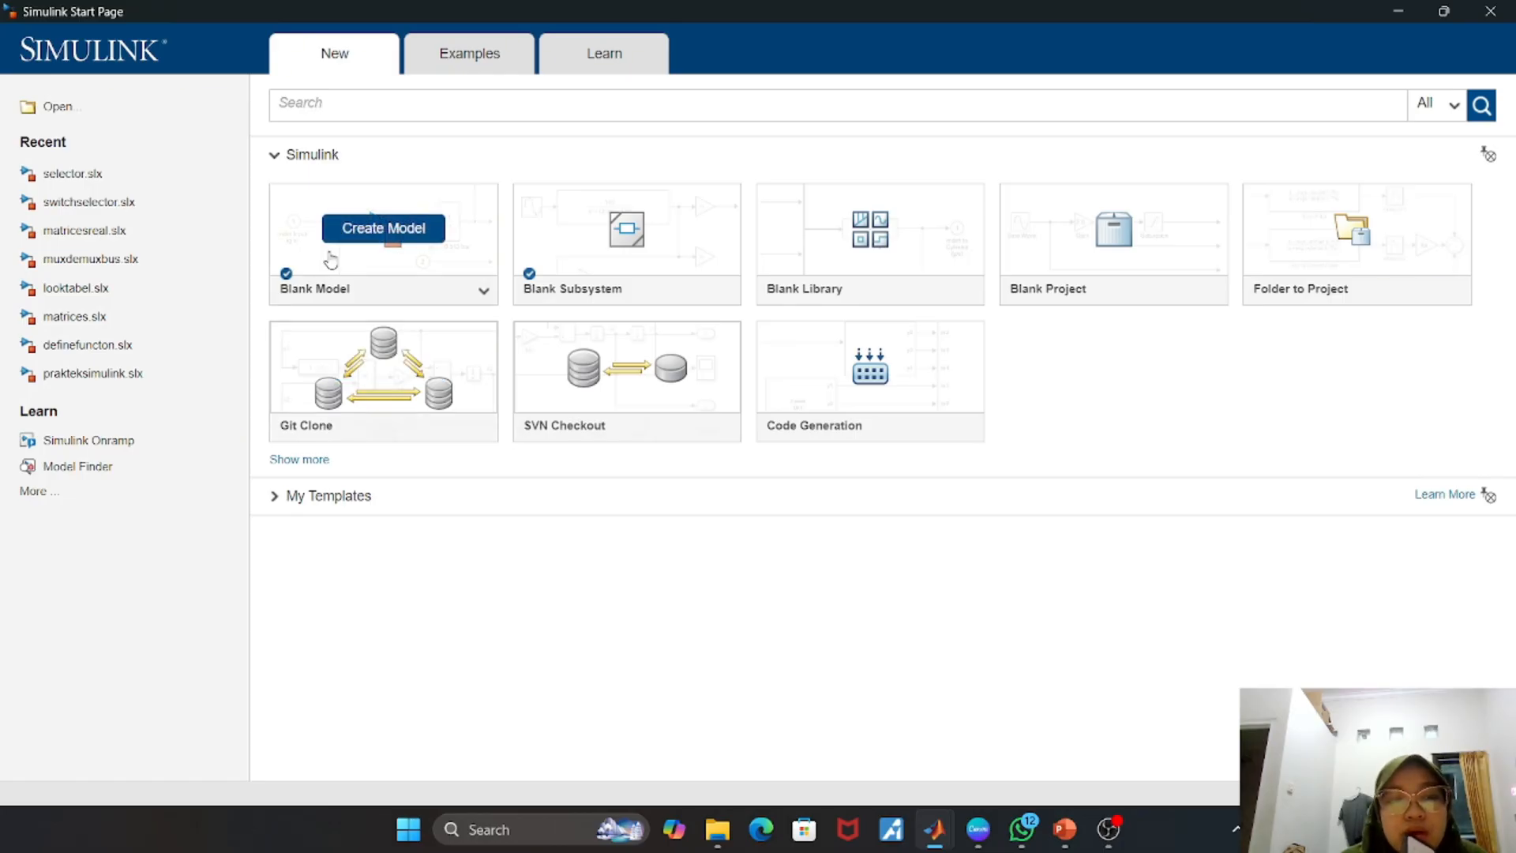
click(385, 271)
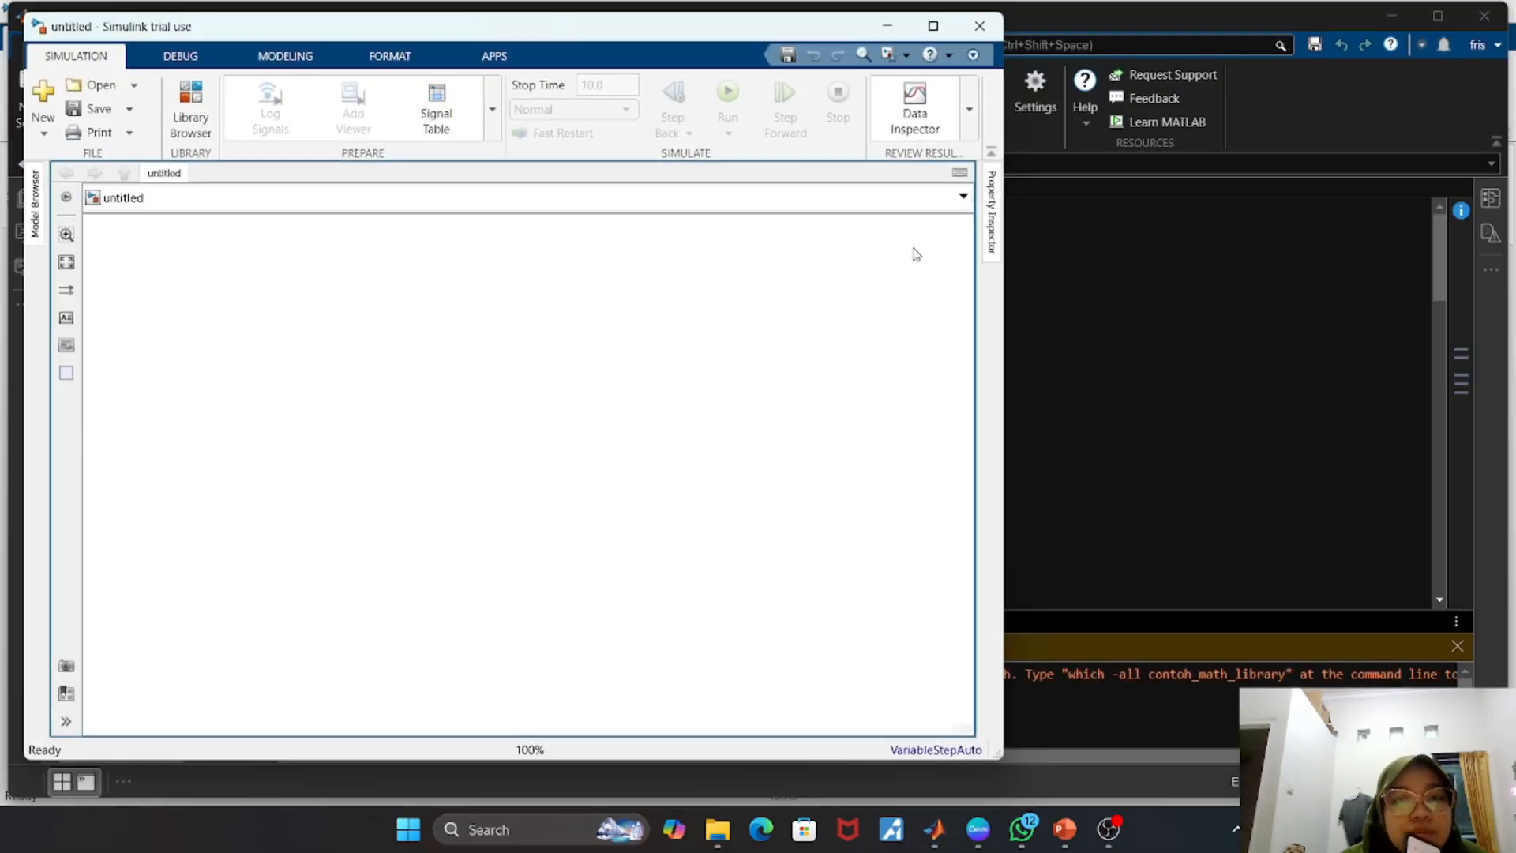
click(932, 27)
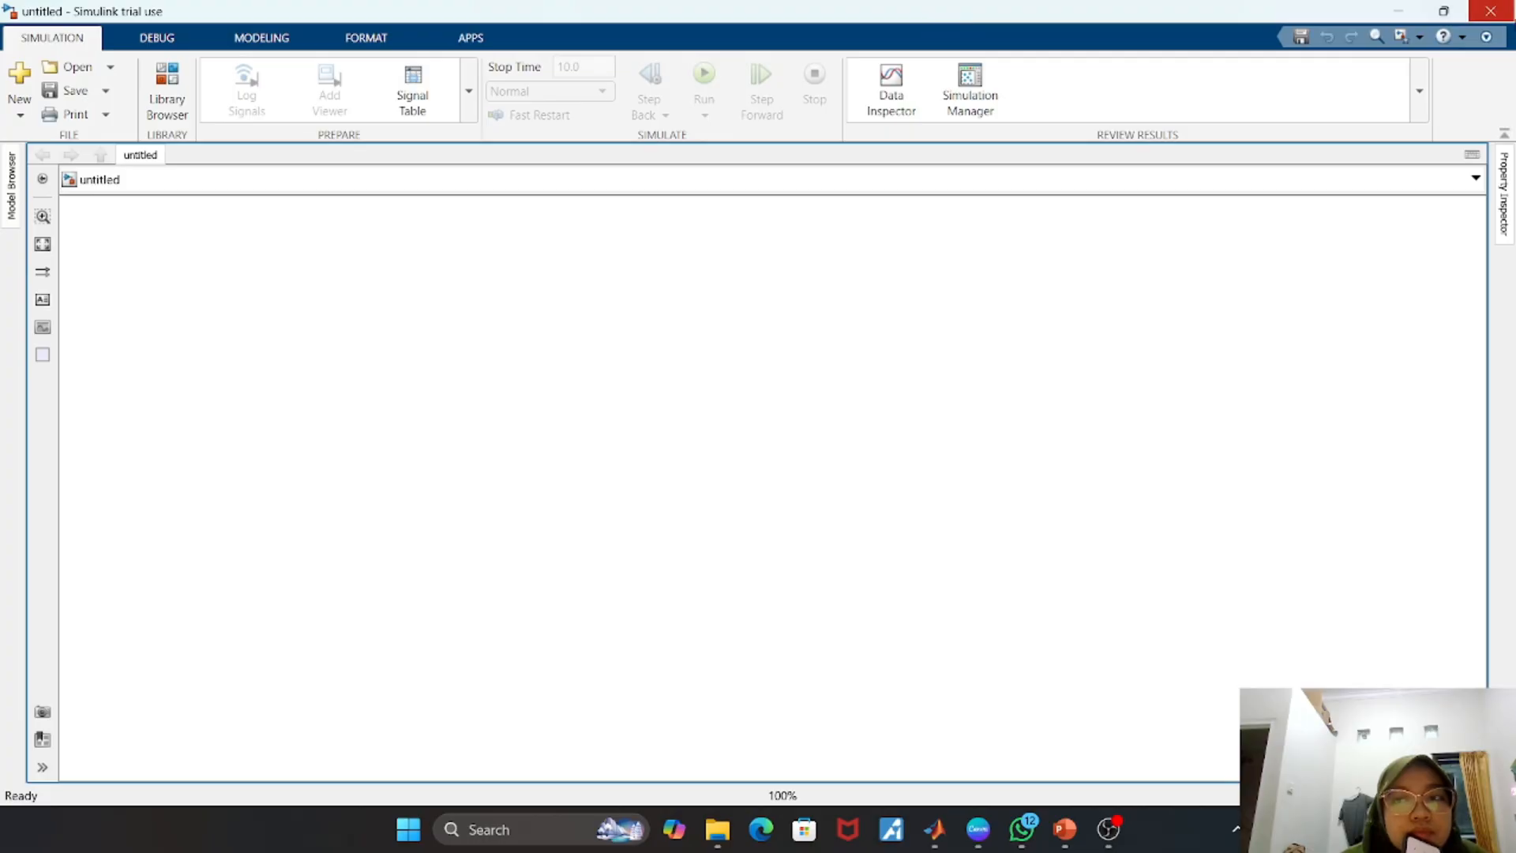
click(1507, 19)
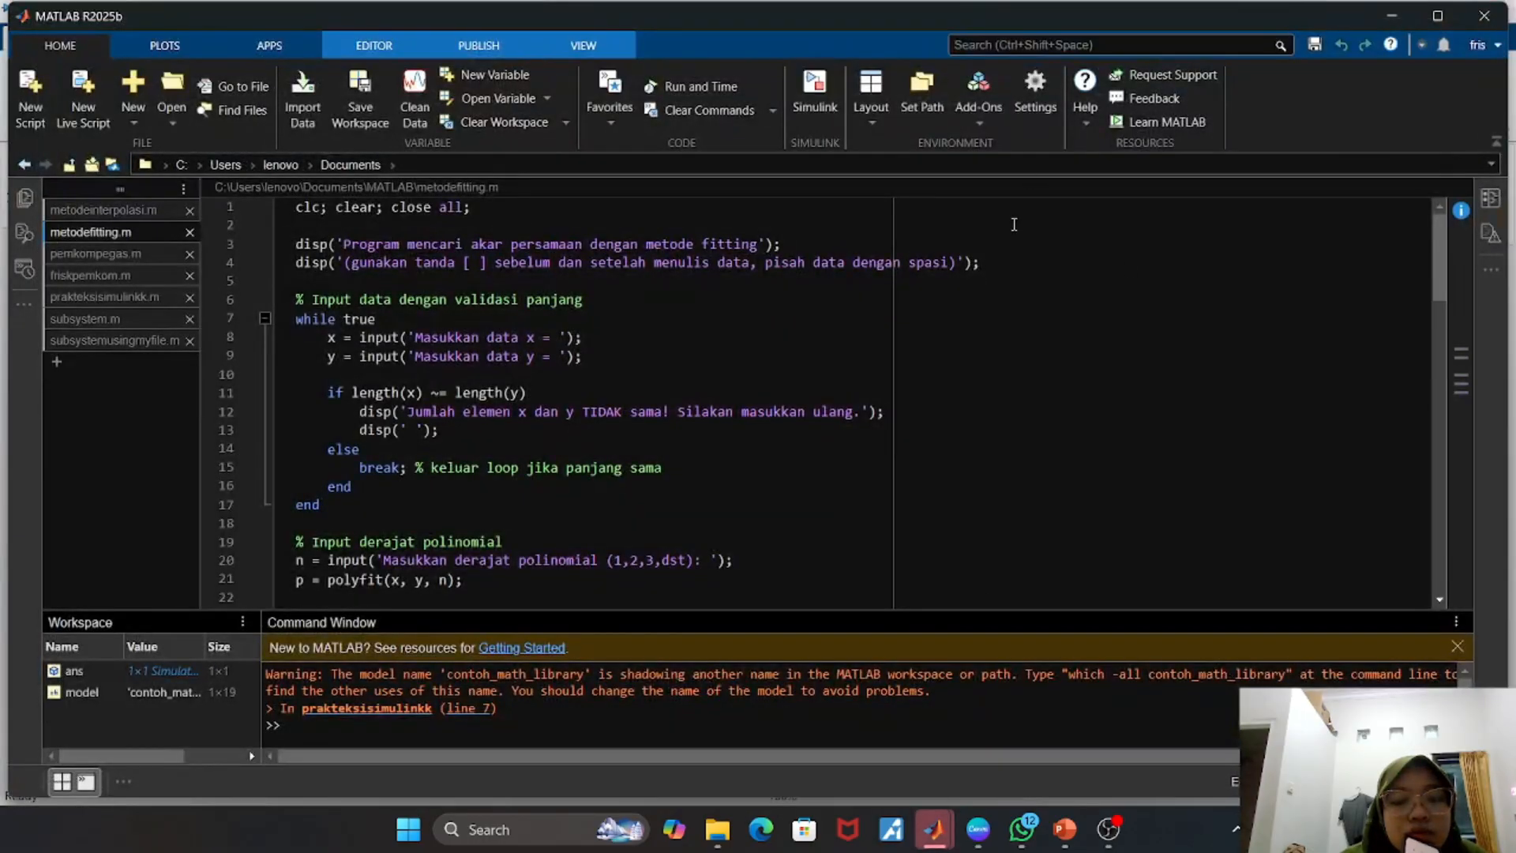
- Return to MATLAB, launch Simulink again and open the recent model prakteksimulink.slx
mouse_move(934, 829)
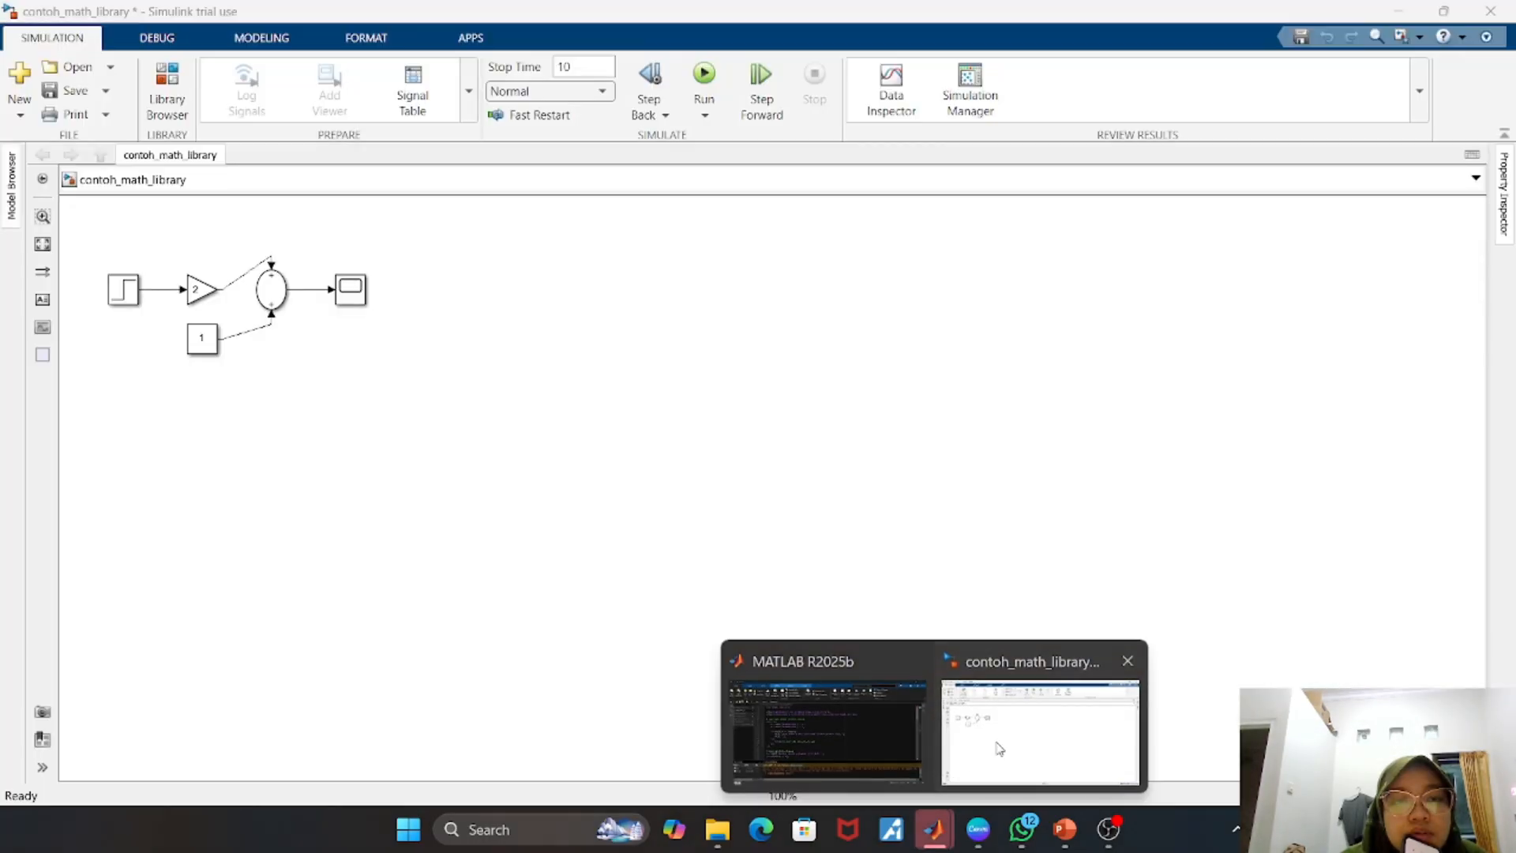
click(998, 748)
mouse_move(934, 829)
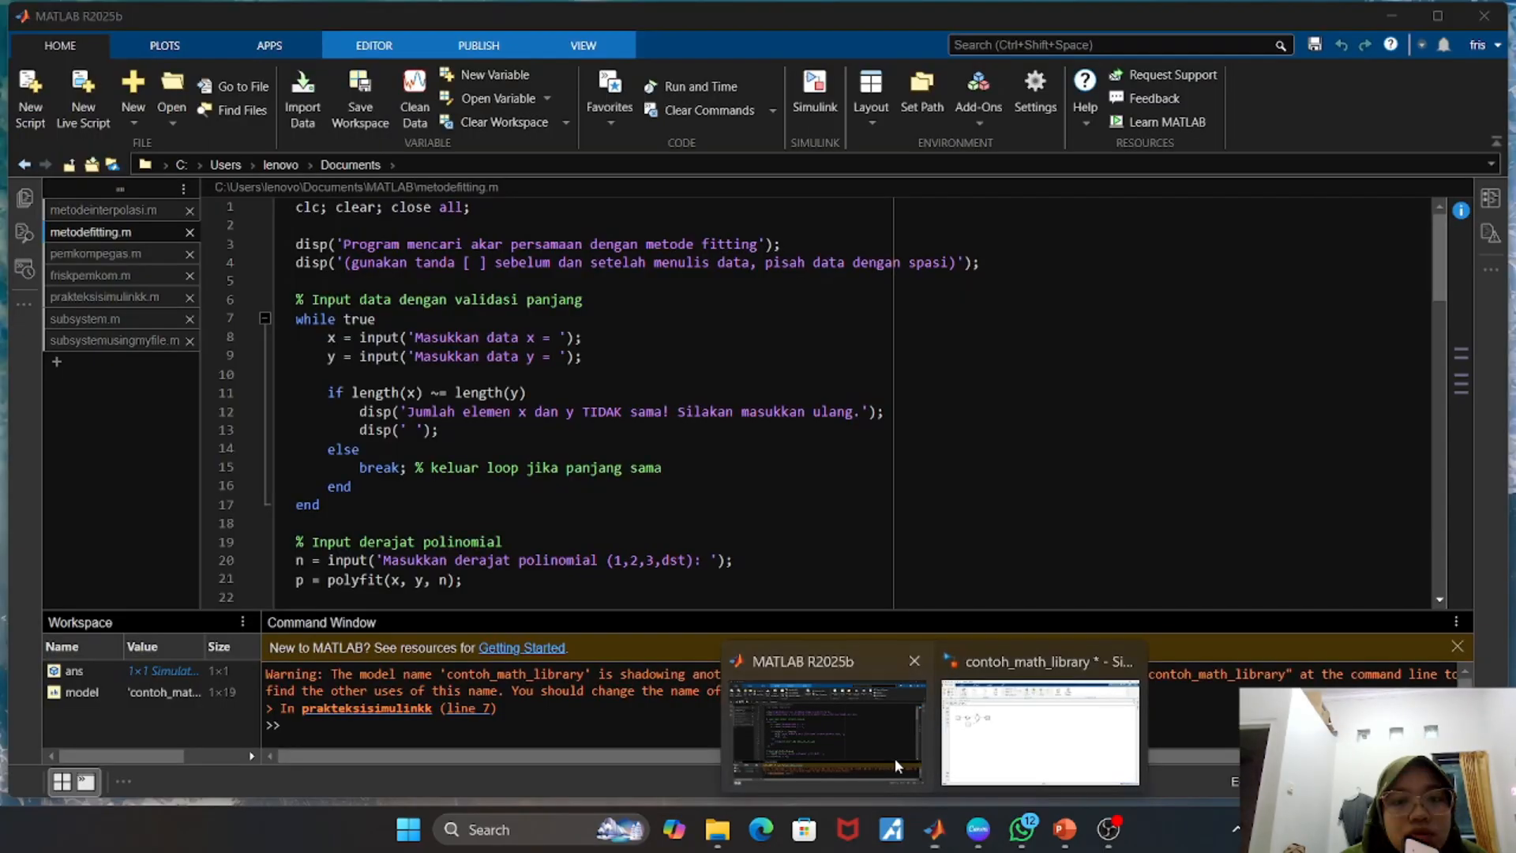
click(894, 758)
click(824, 101)
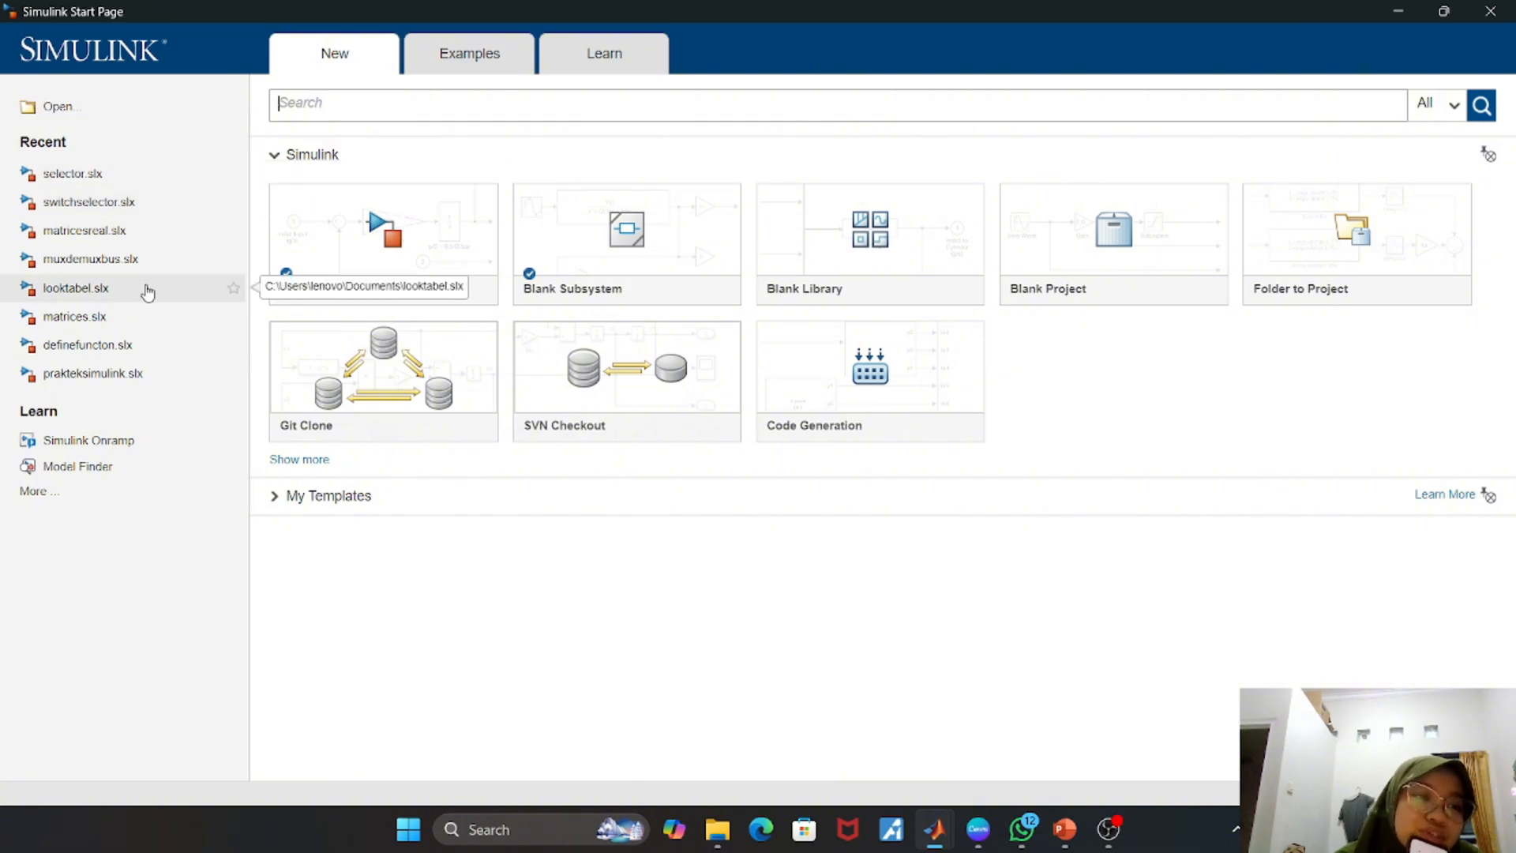
click(126, 373)
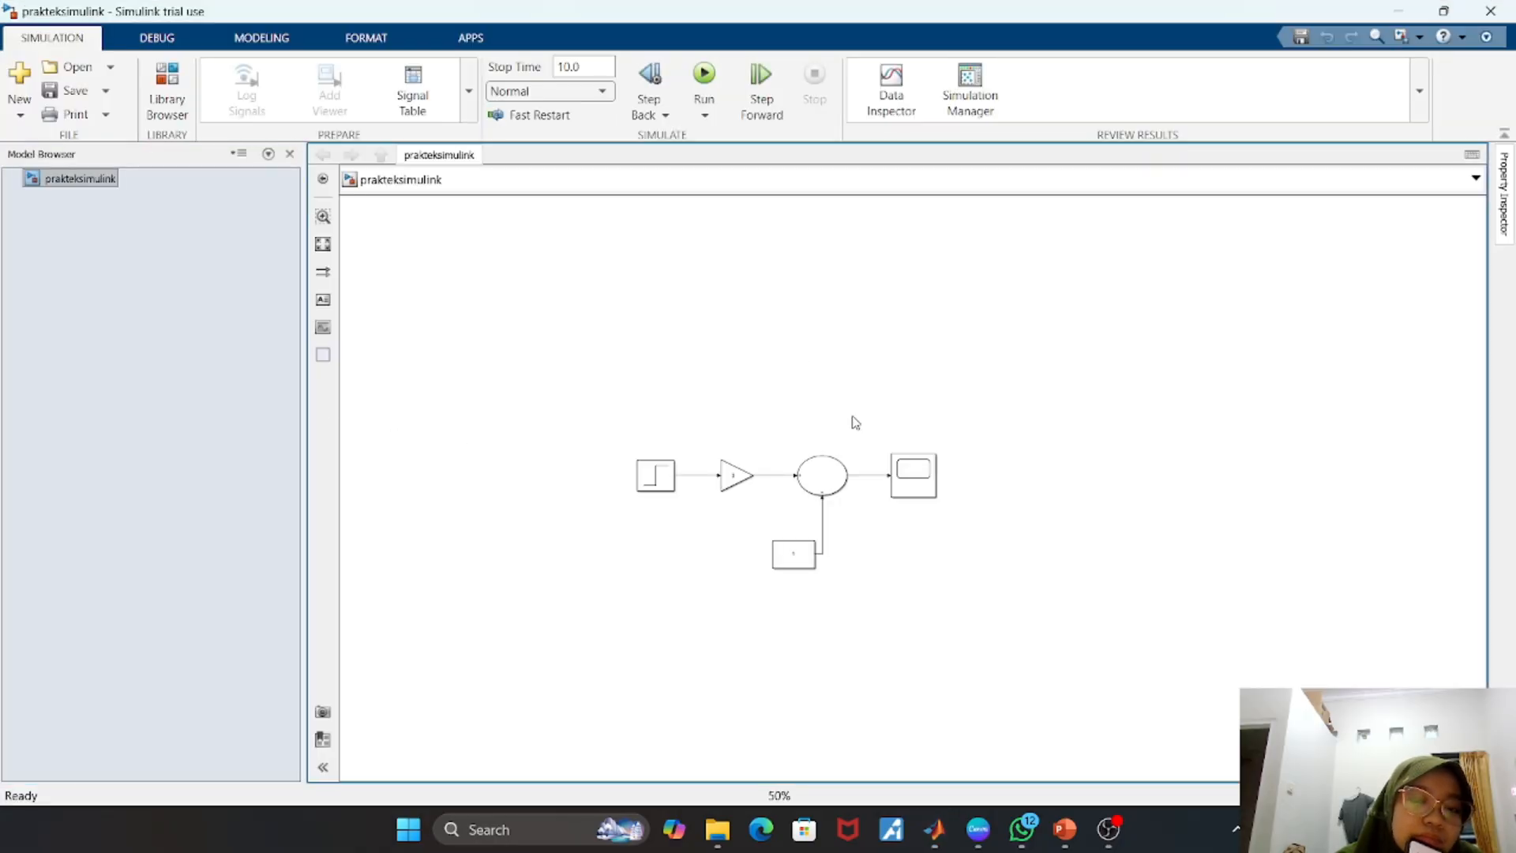
- Examine the prakteksimulink block diagram up close, including its gain, sum and constant blocks, ending with the whole model in view at 100%
right_click(1032, 560)
click(982, 566)
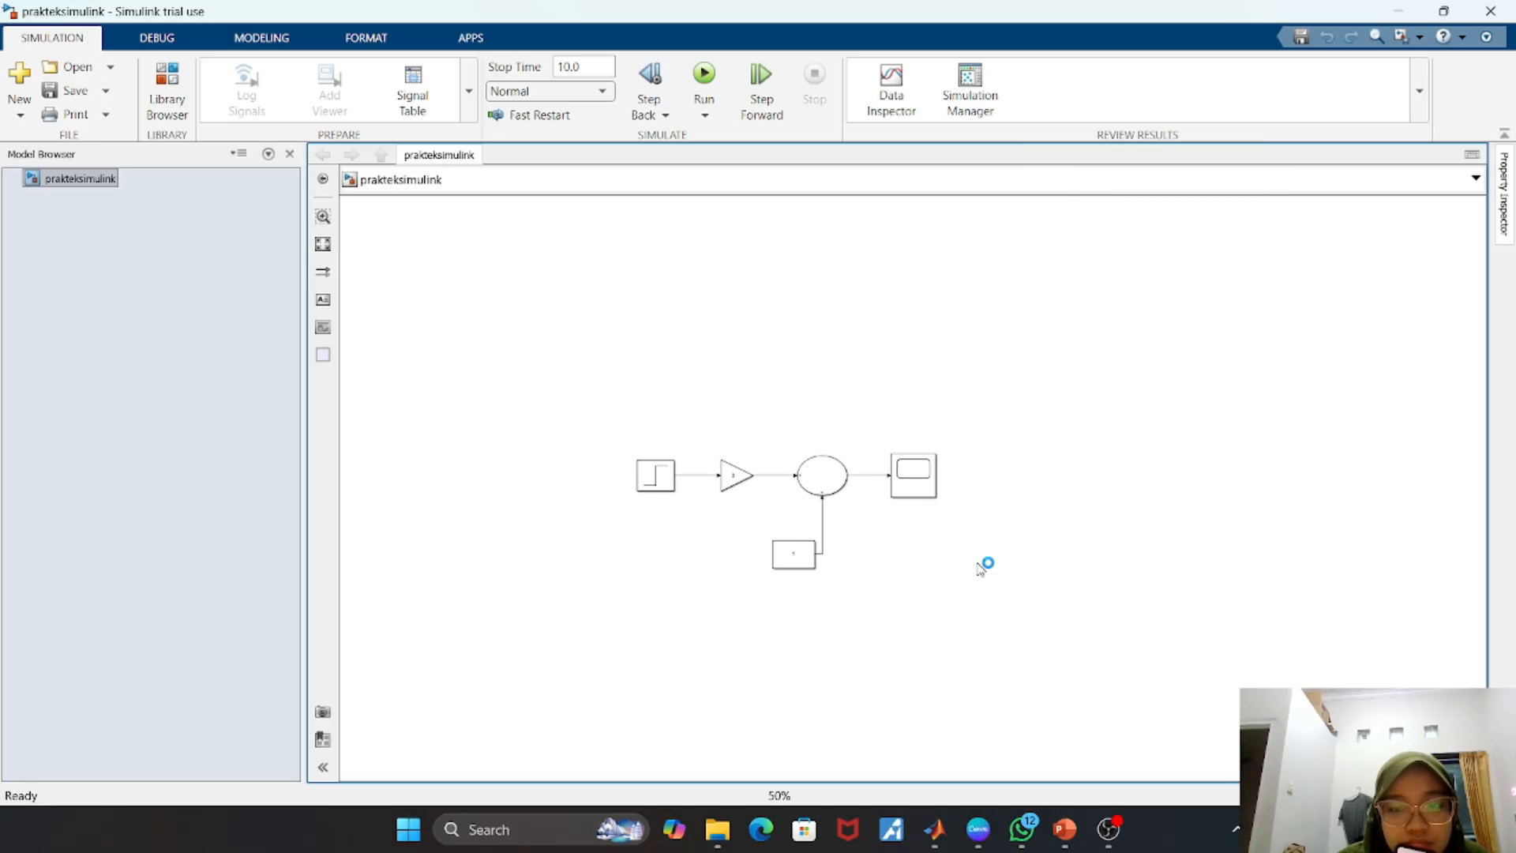
double_click(979, 567)
click(942, 552)
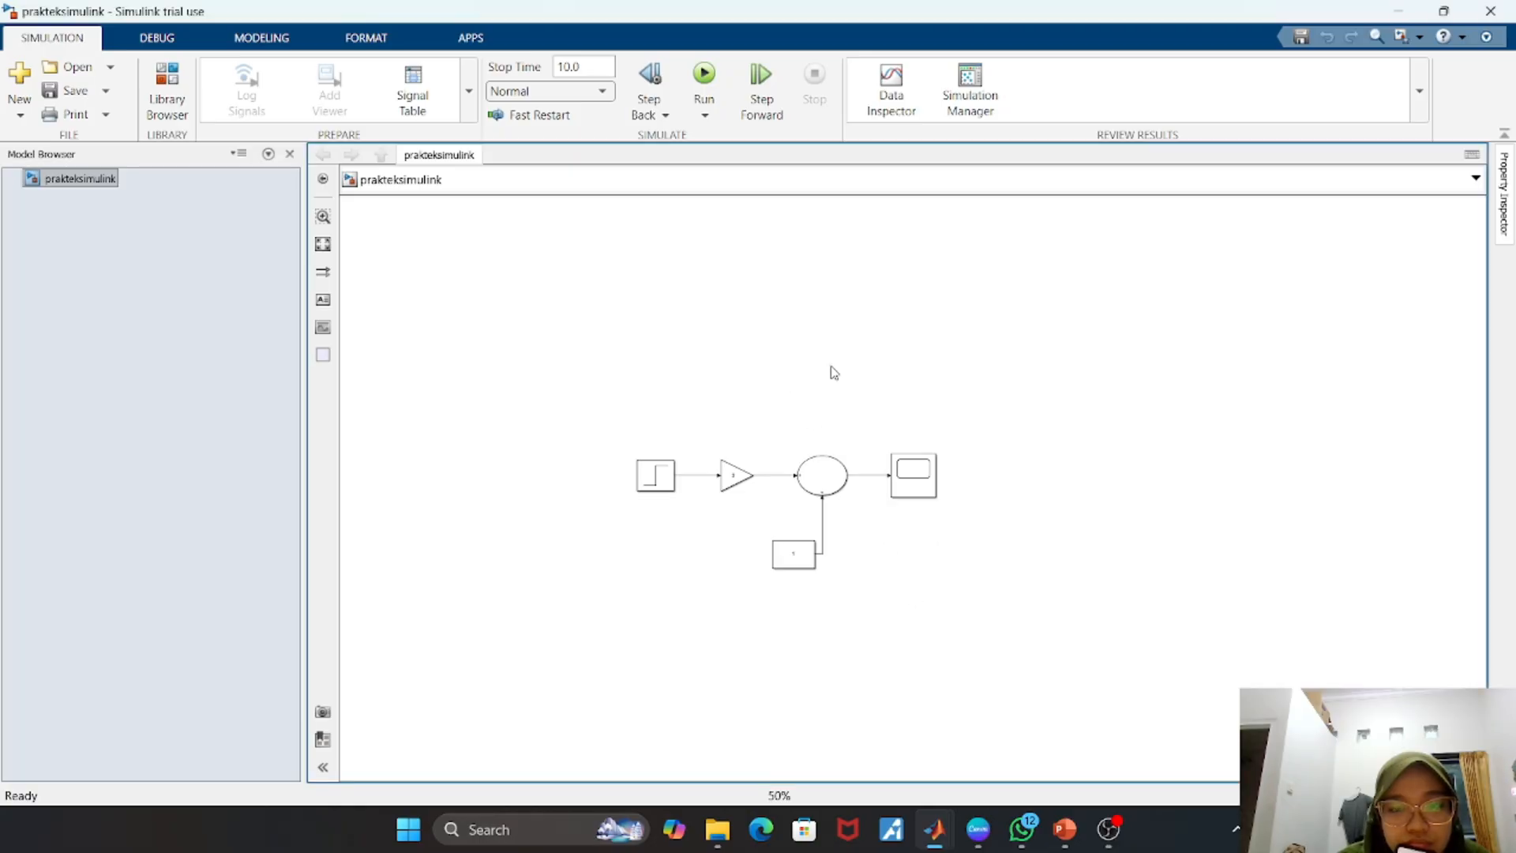
scroll(834, 373, up, 5)
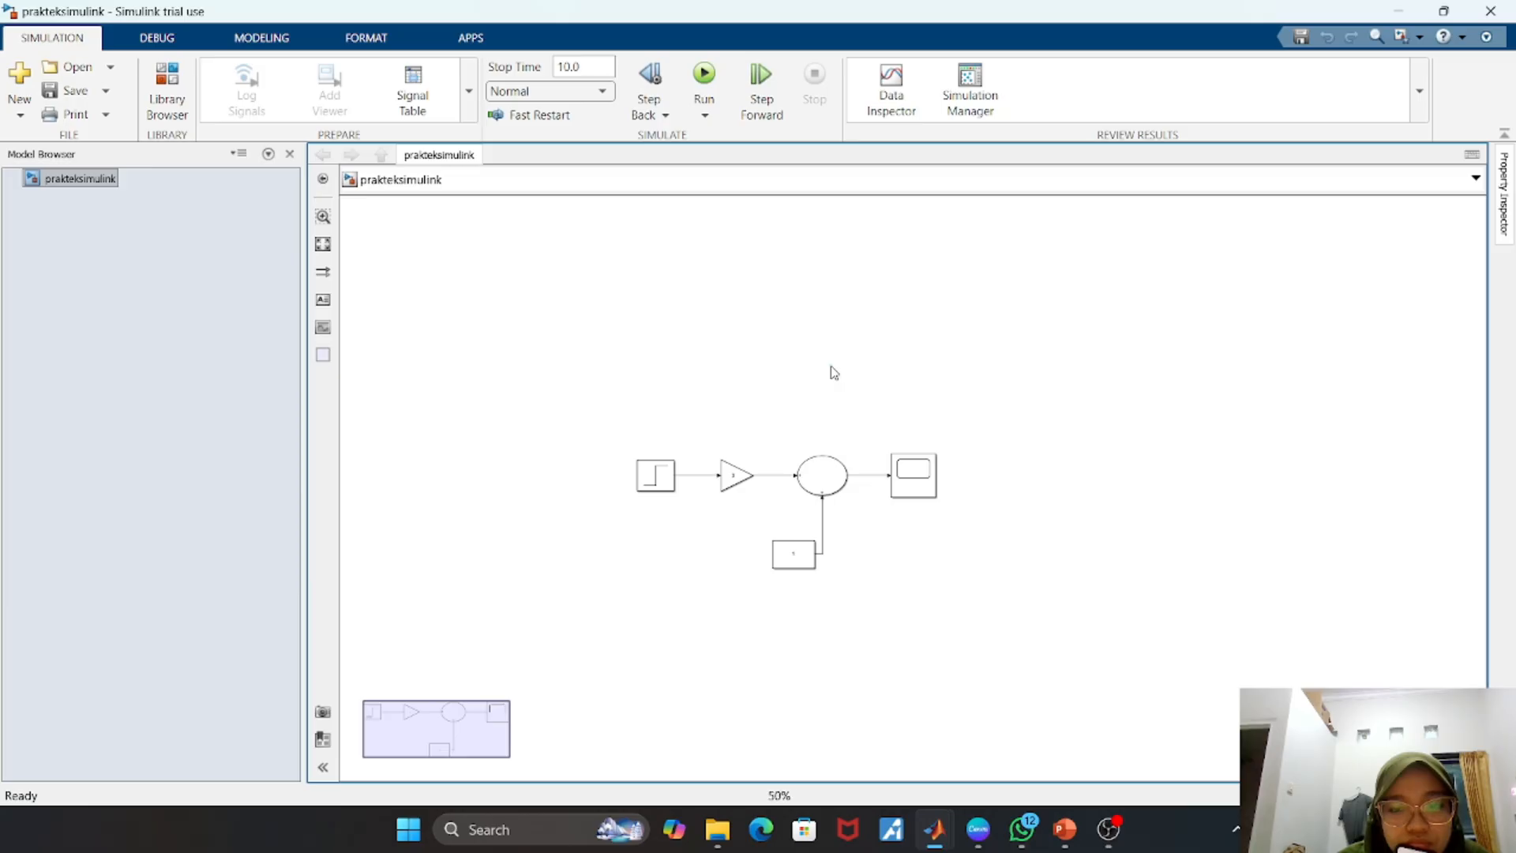
scroll(834, 372, down, 2)
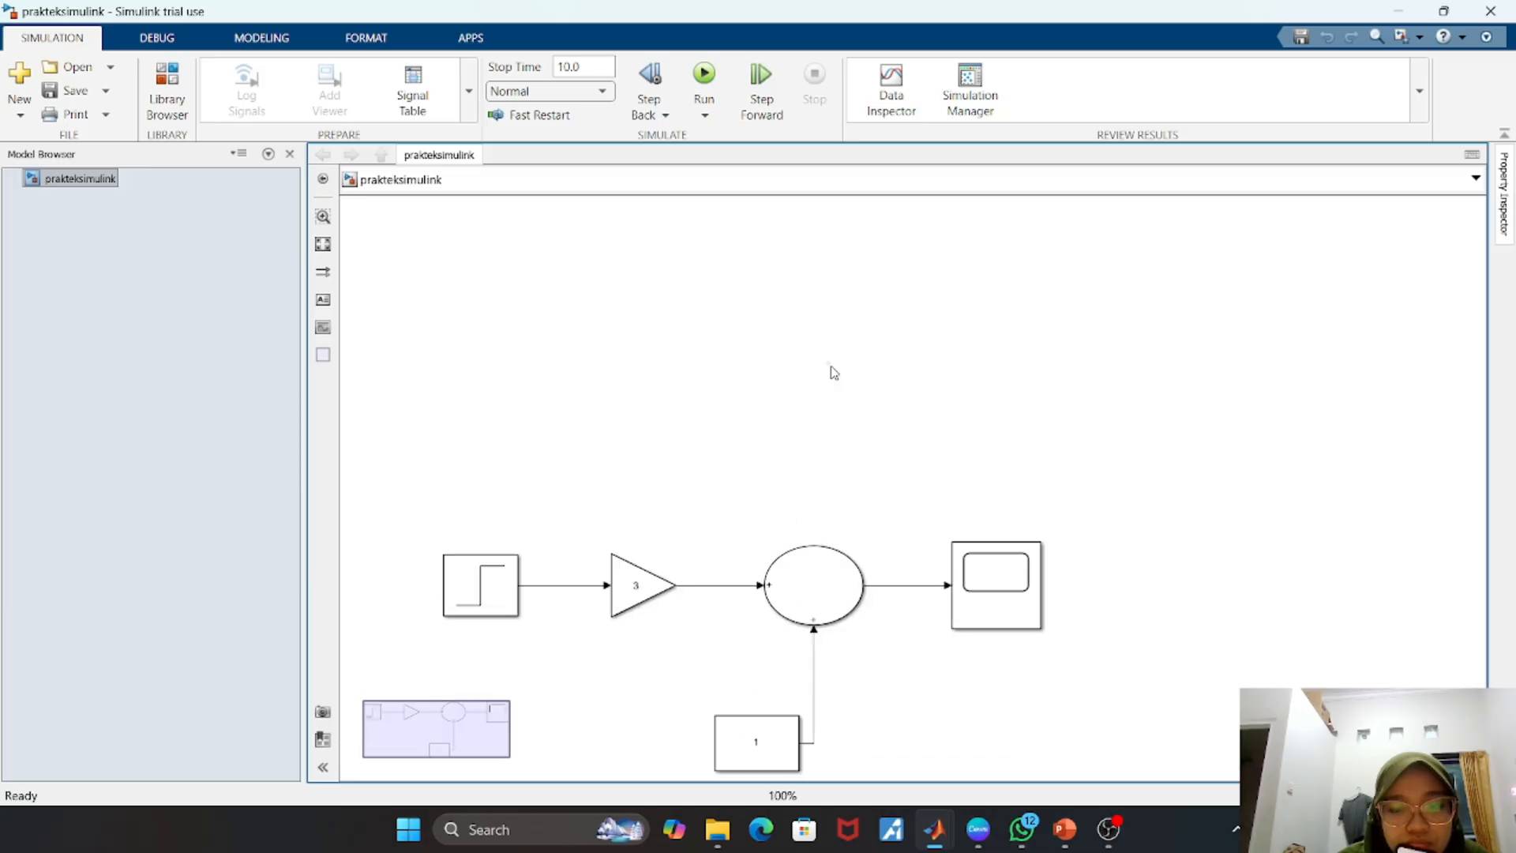
scroll(780, 431, down, 1)
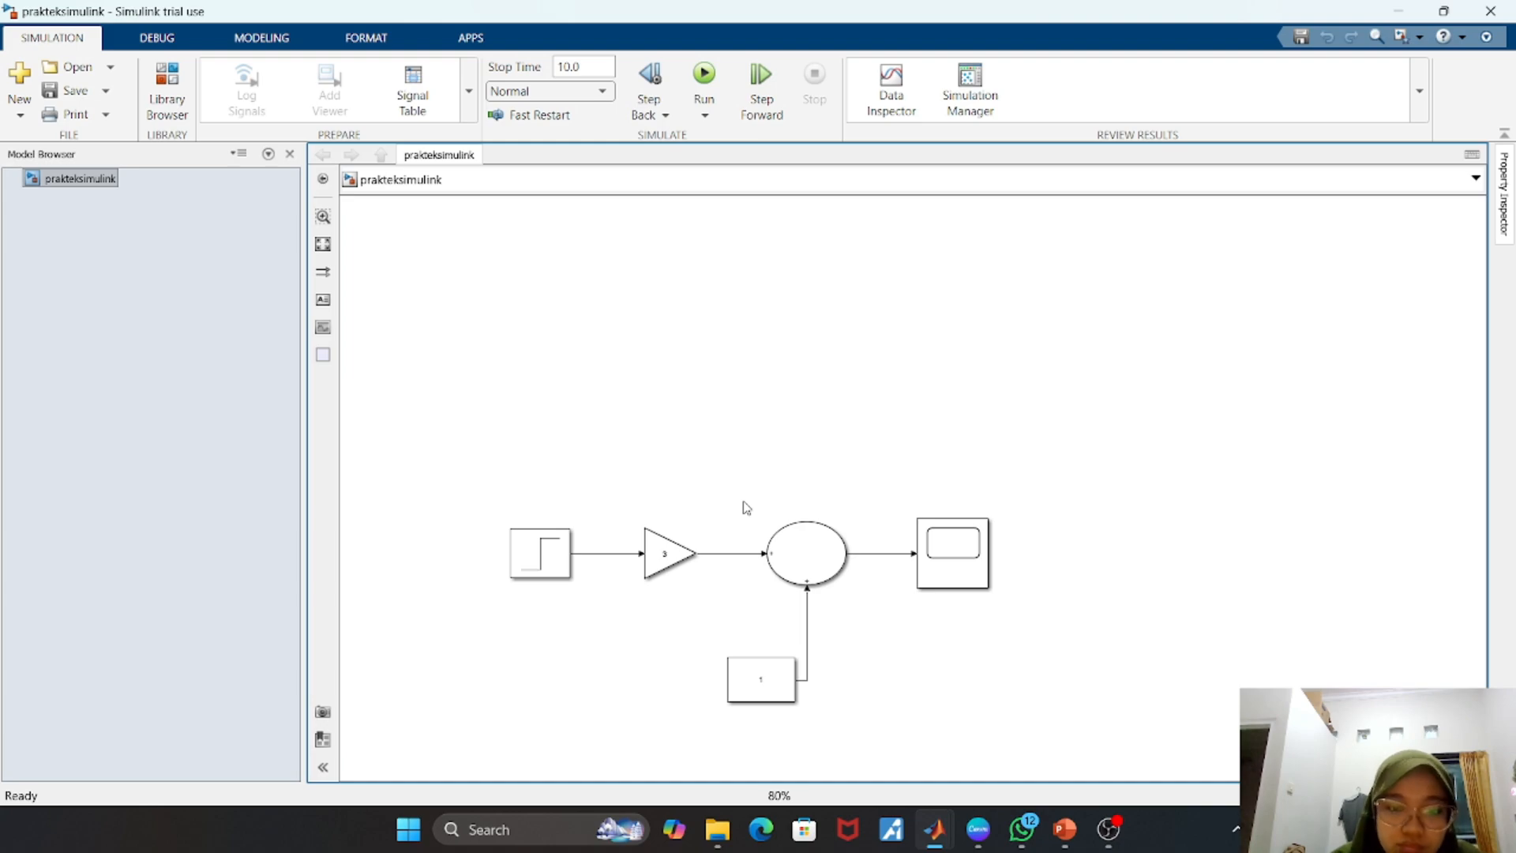
scroll(746, 506, down, 2)
scroll(746, 507, up, 4)
scroll(746, 507, up, 1)
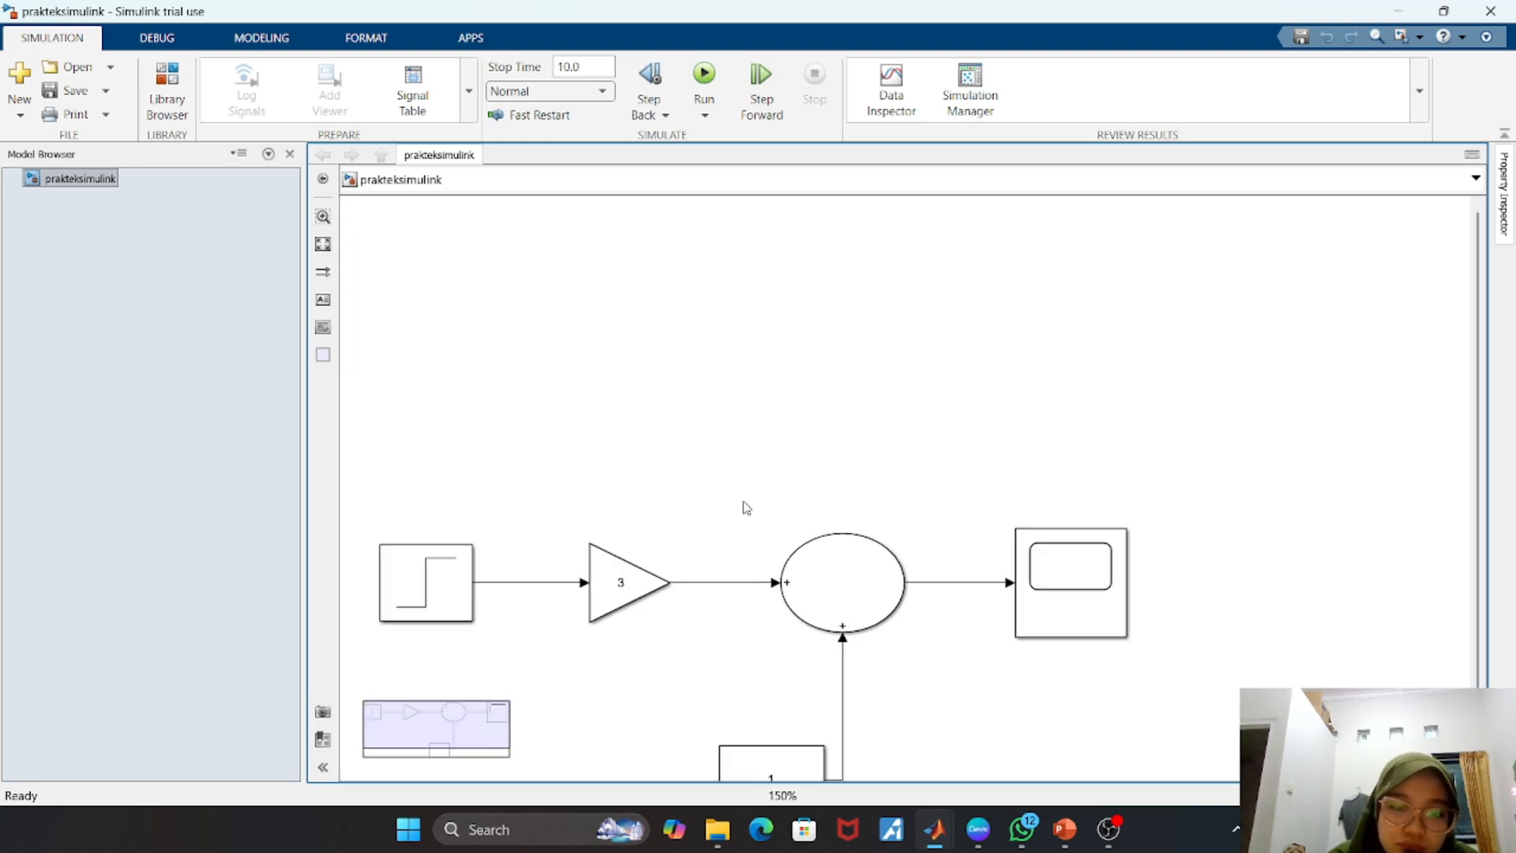
scroll(746, 507, up, 3)
scroll(746, 507, down, 5)
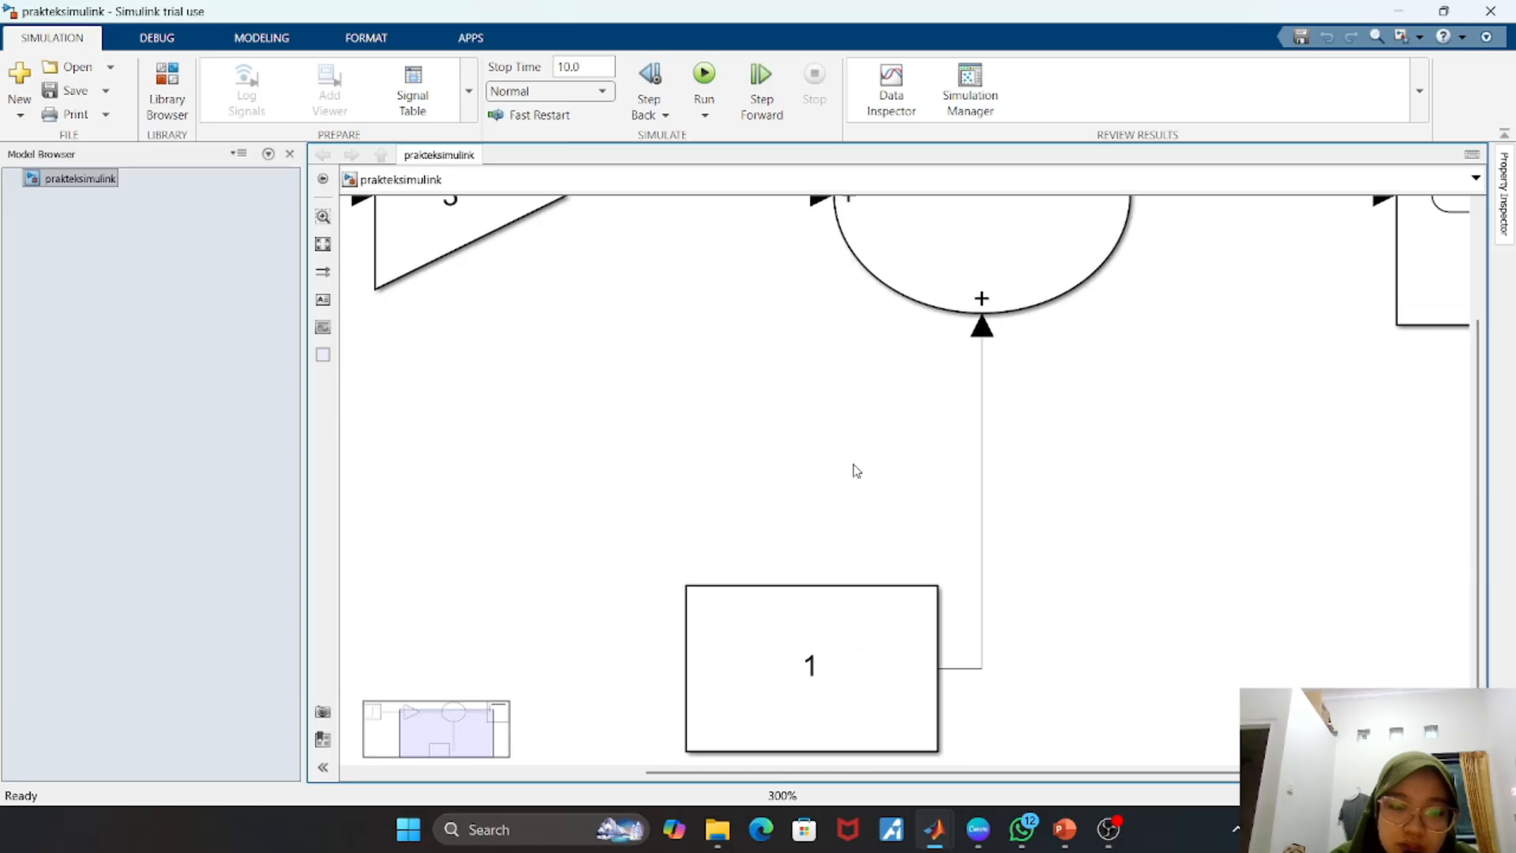
drag(484, 707, 436, 738)
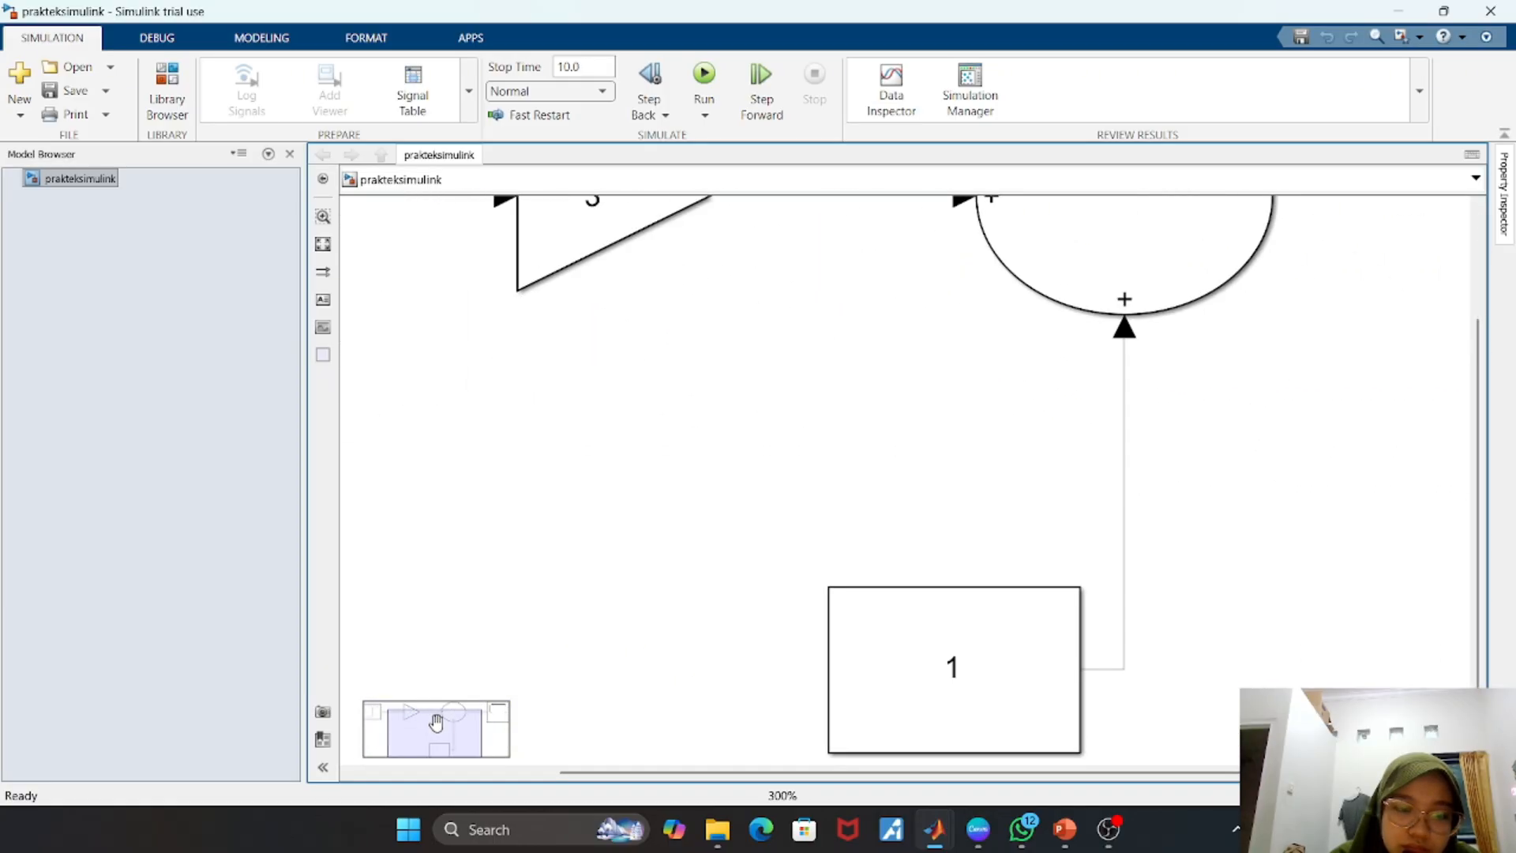
scroll(623, 636, down, 1)
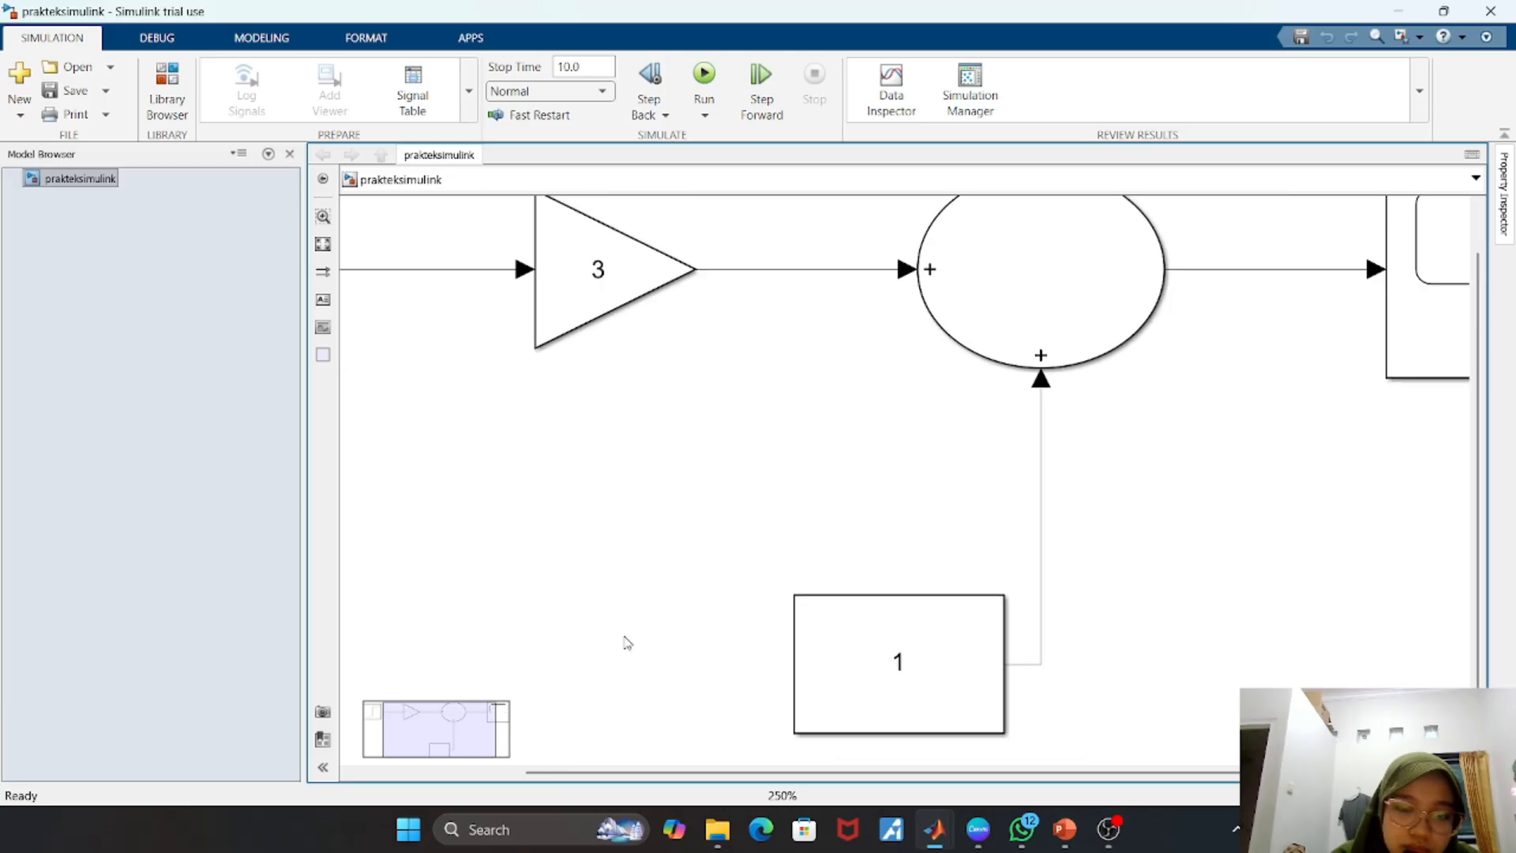
scroll(623, 636, up, 2)
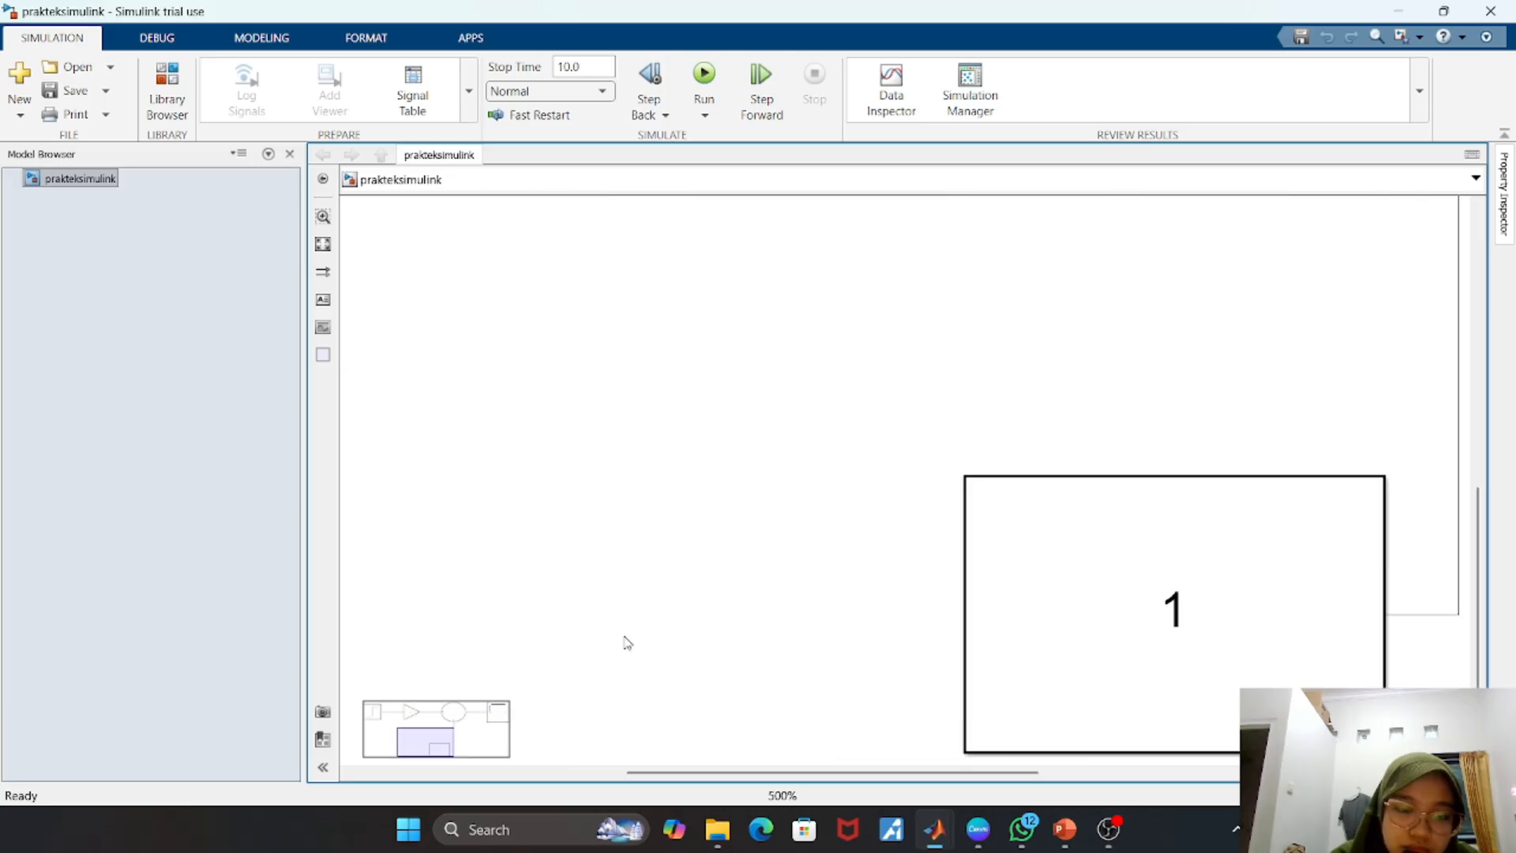
scroll(615, 662, down, 5)
scroll(616, 661, up, 7)
scroll(616, 661, down, 3)
scroll(615, 663, up, 3)
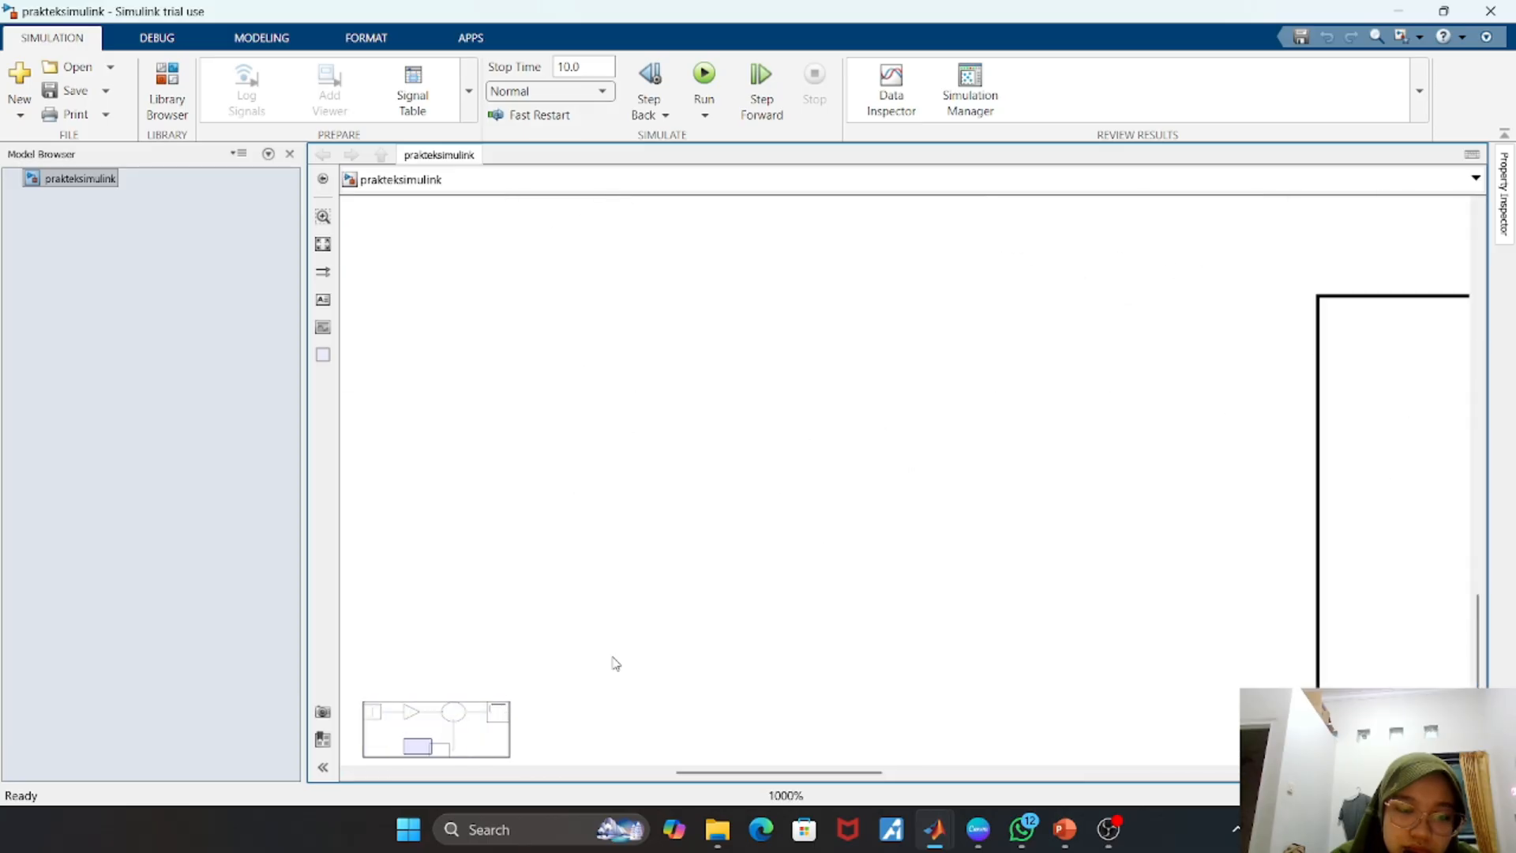
scroll(616, 663, down, 1)
scroll(616, 663, up, 2)
scroll(615, 663, down, 2)
scroll(616, 663, down, 1)
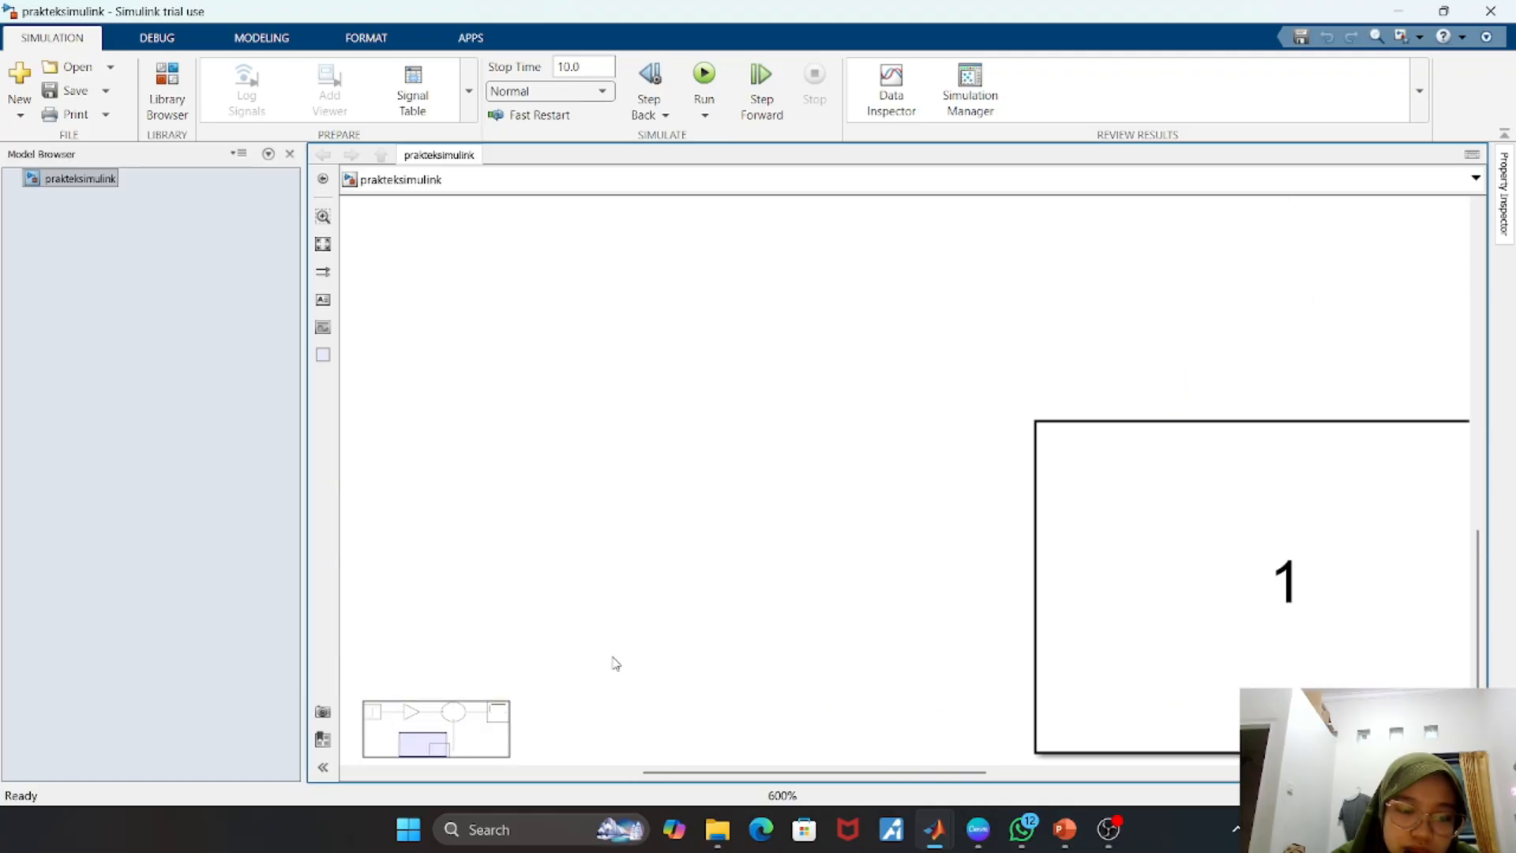
scroll(616, 663, up, 5)
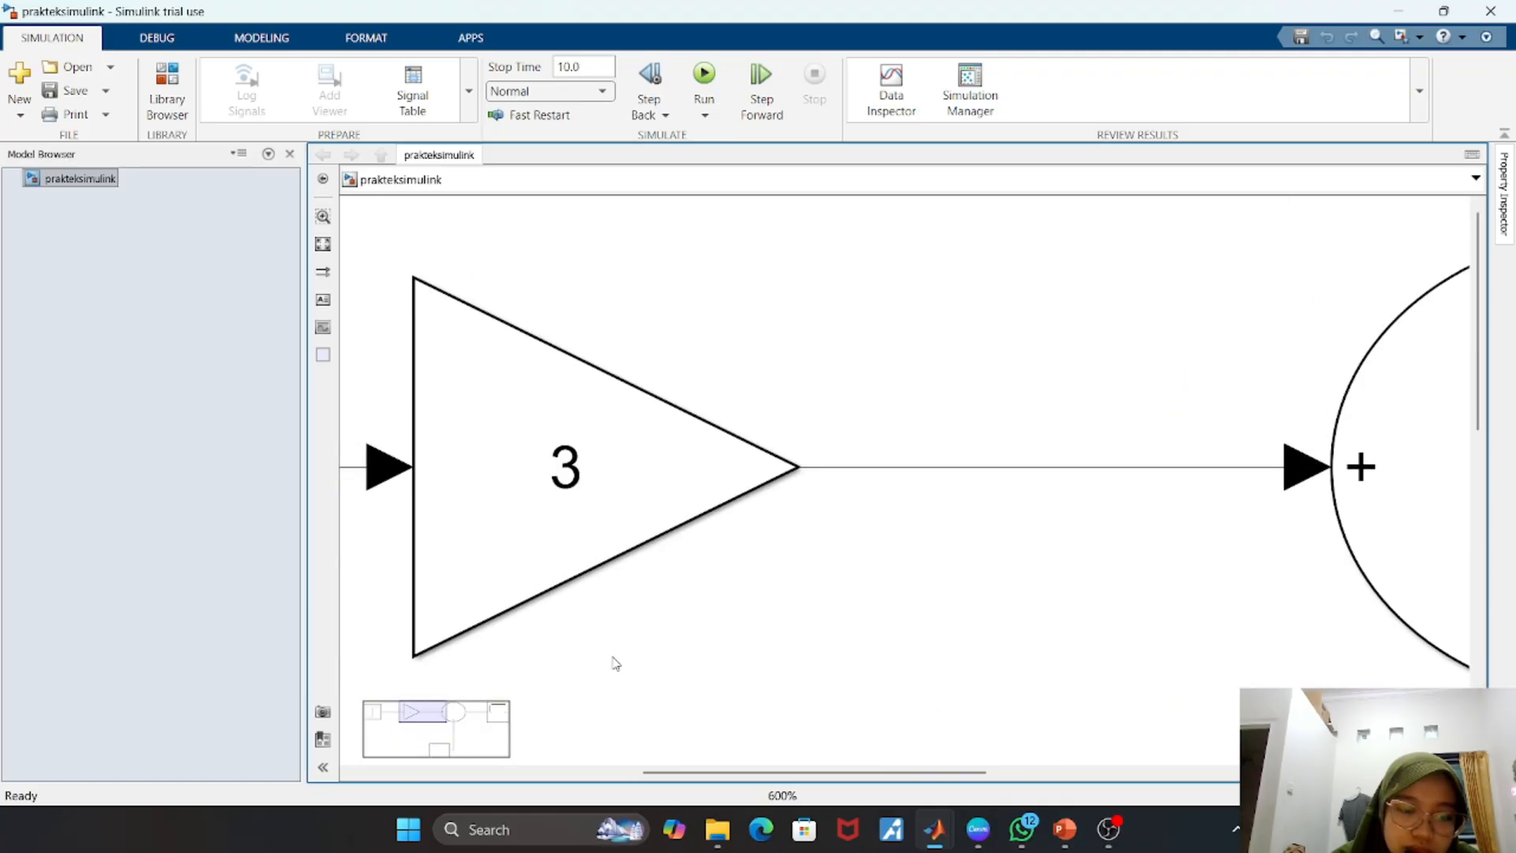
scroll(616, 663, down, 4)
scroll(616, 663, up, 4)
scroll(616, 663, down, 6)
scroll(615, 663, down, 1)
scroll(616, 663, up, 6)
scroll(616, 663, down, 8)
scroll(616, 663, up, 3)
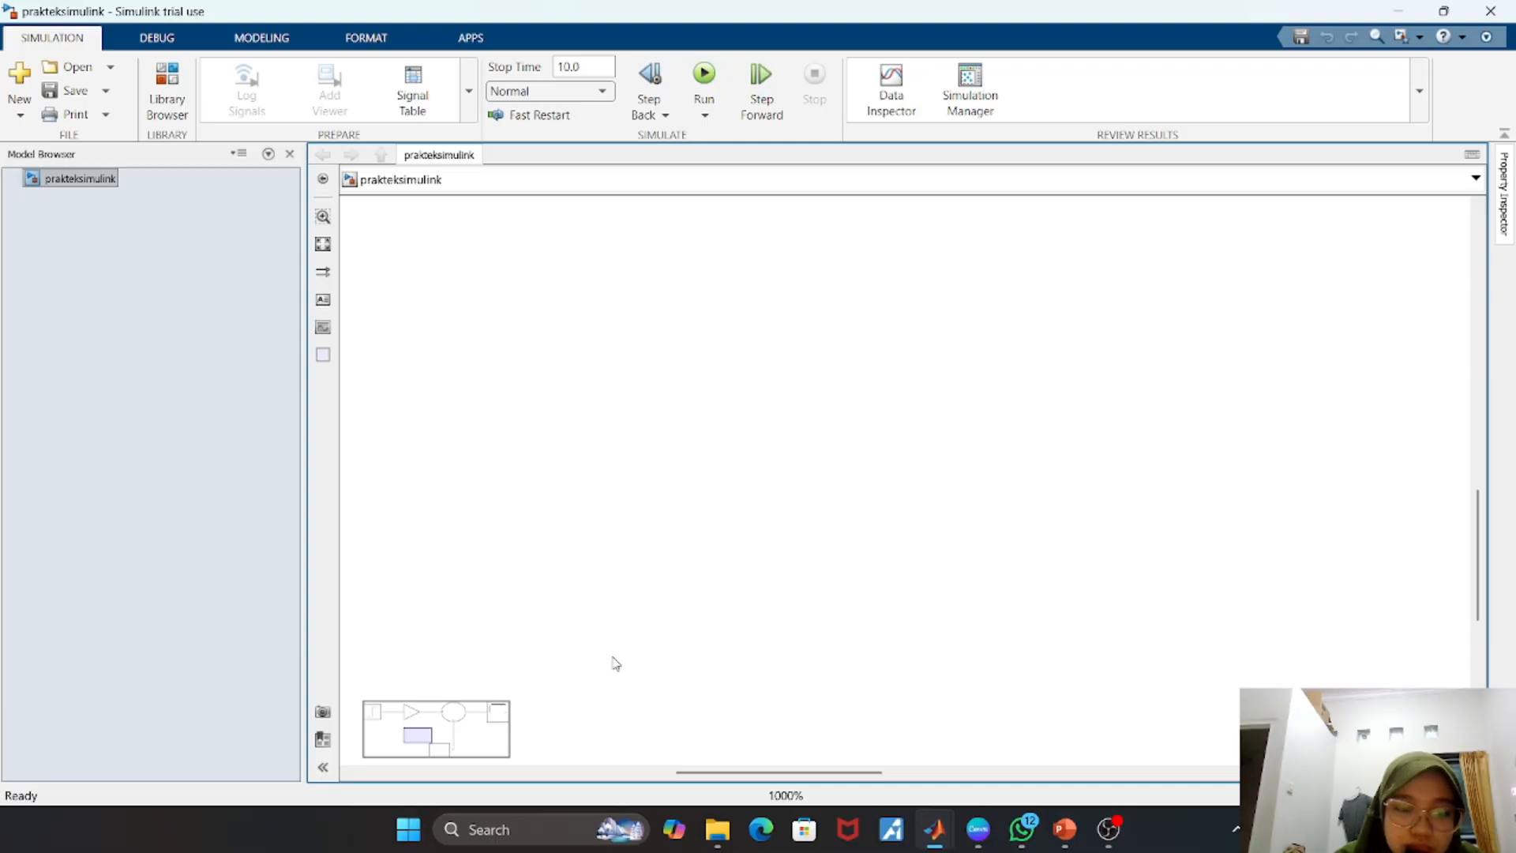
scroll(616, 663, up, 8)
scroll(615, 663, up, 3)
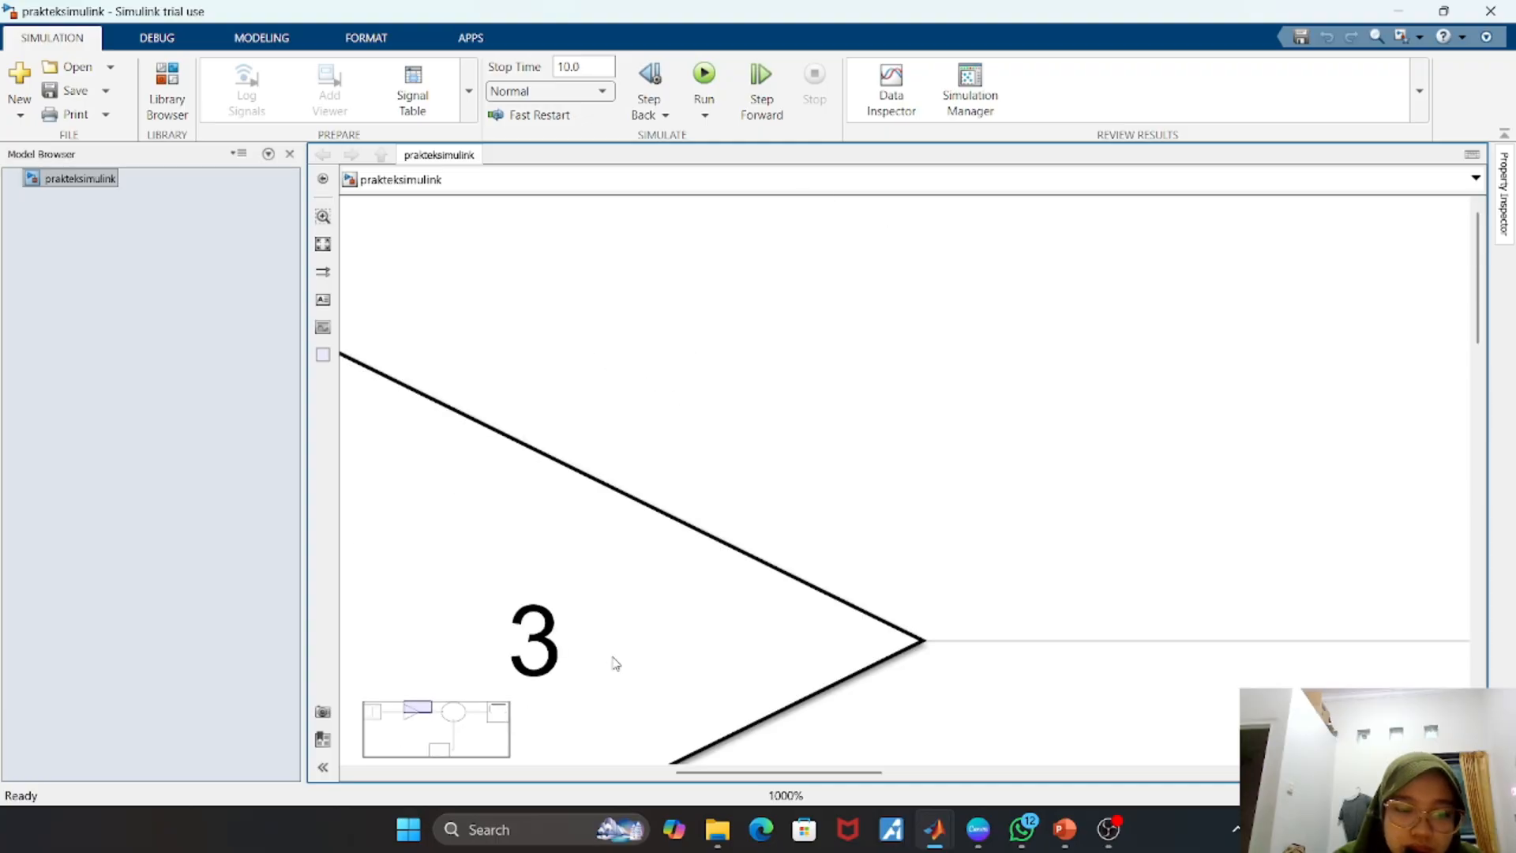
drag(419, 710, 425, 729)
scroll(425, 727, down, 10)
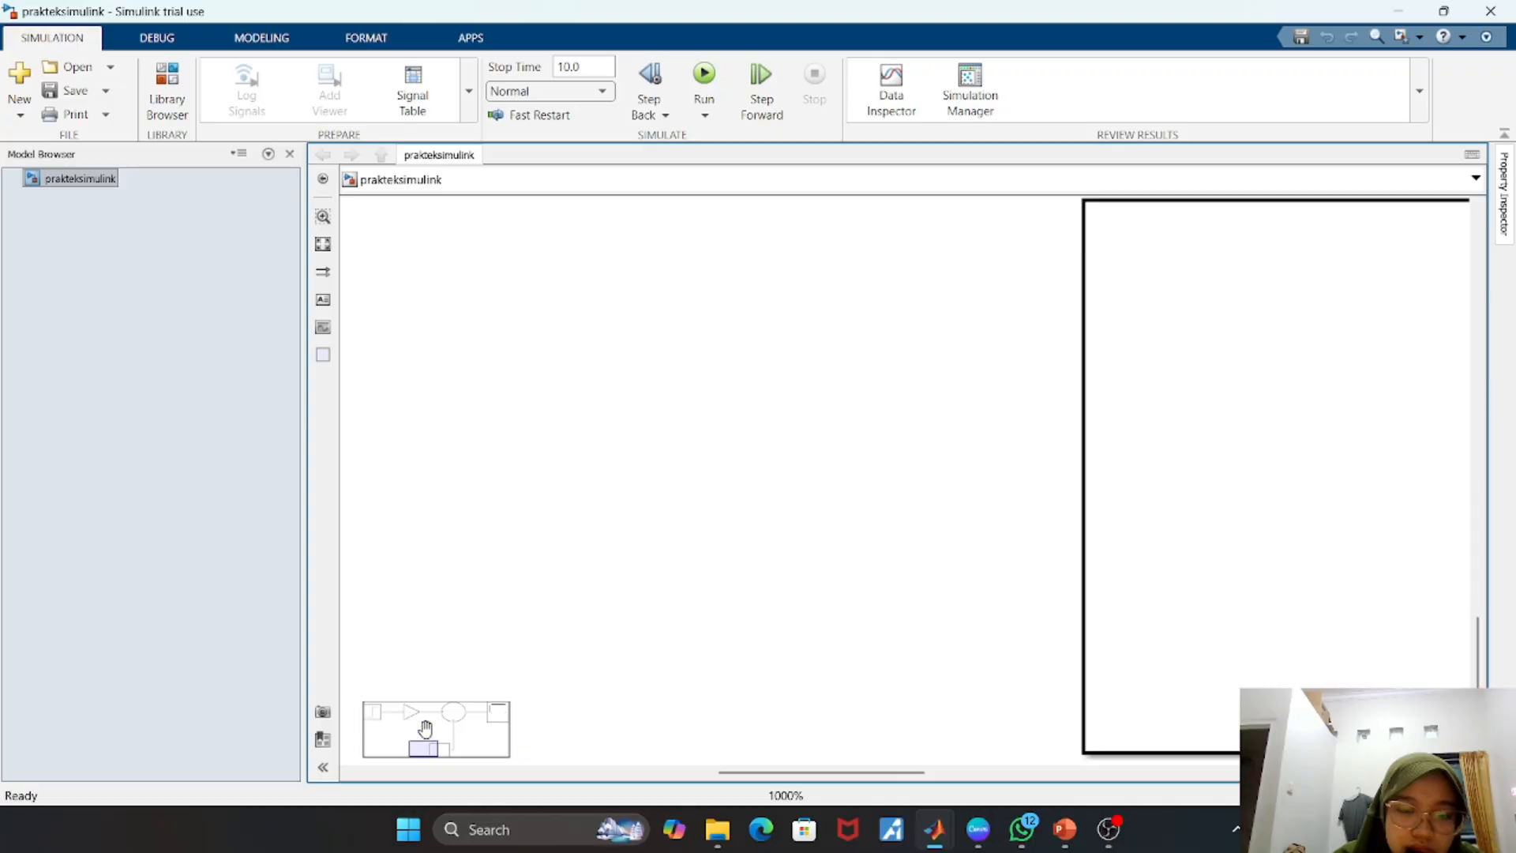
scroll(425, 728, down, 5)
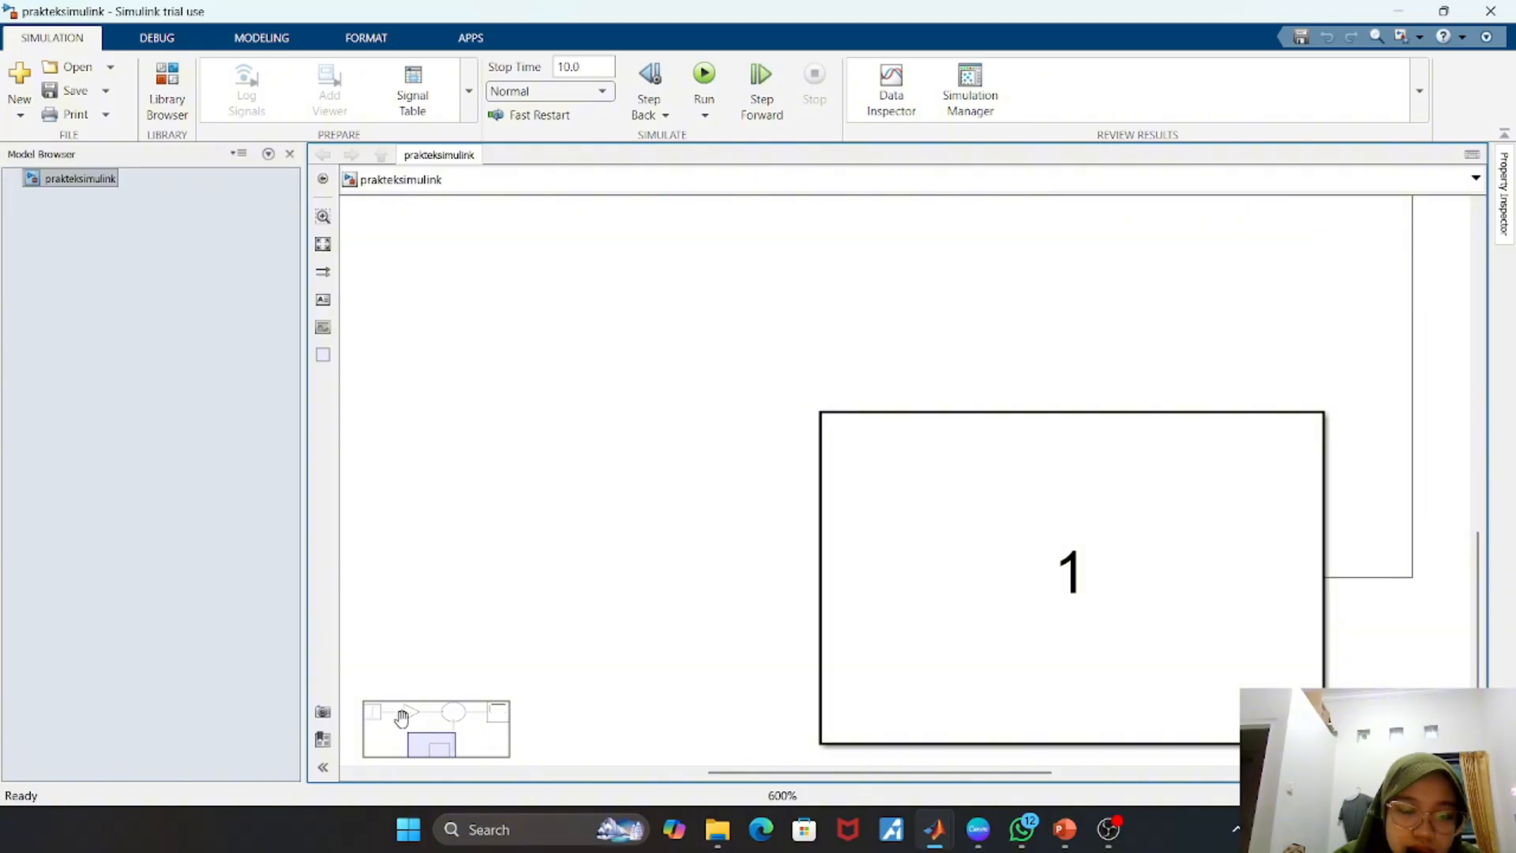
scroll(798, 518, down, 10)
right_click(795, 518)
click(936, 641)
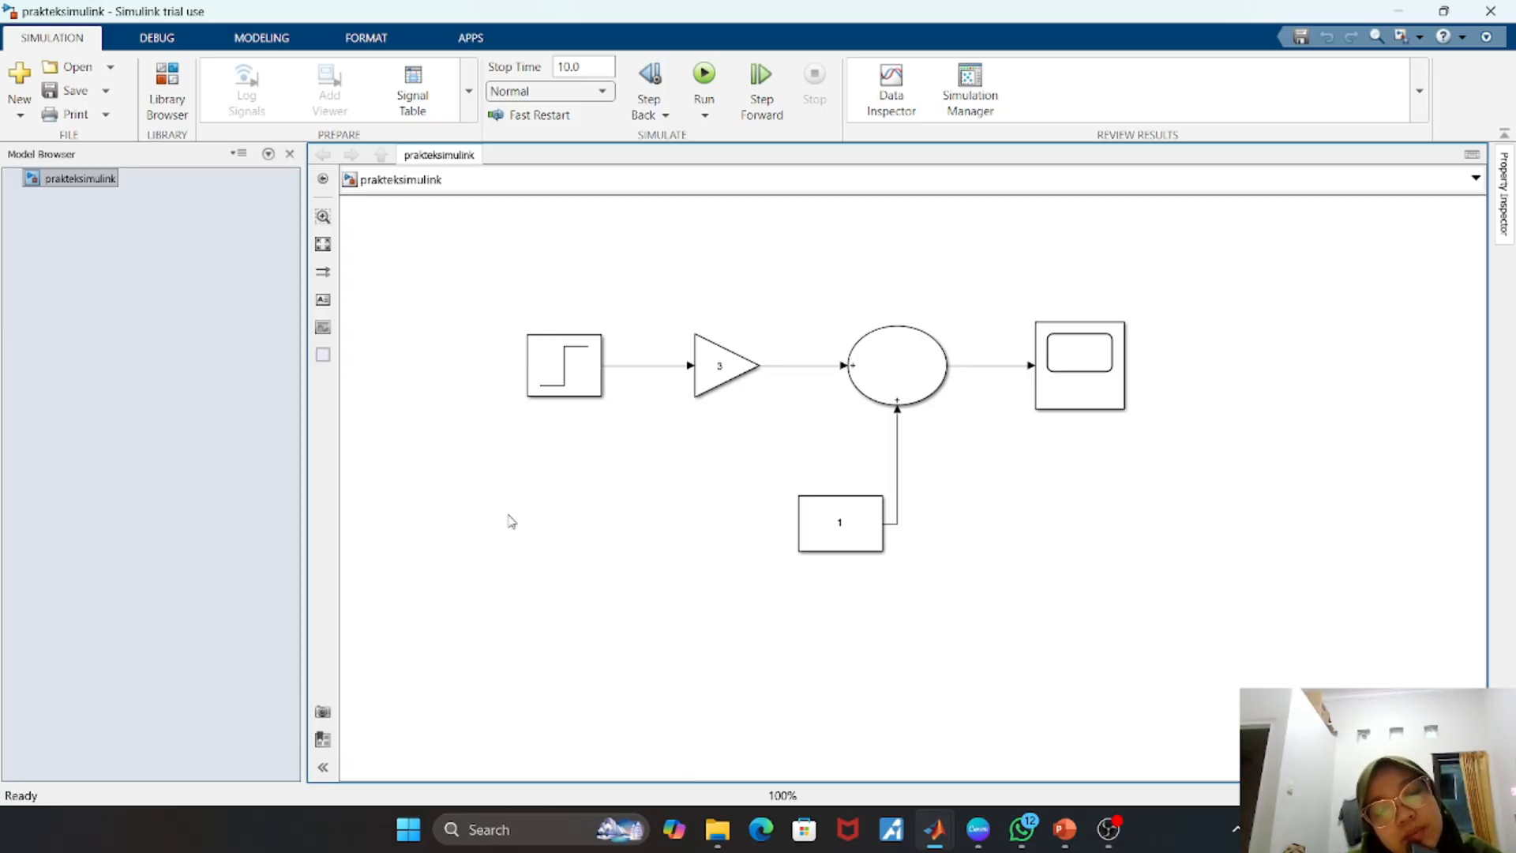
- Raise the display brightness and open the Library Browser beside the prakteksimulink model
key(XF86MonBrightnessUp)
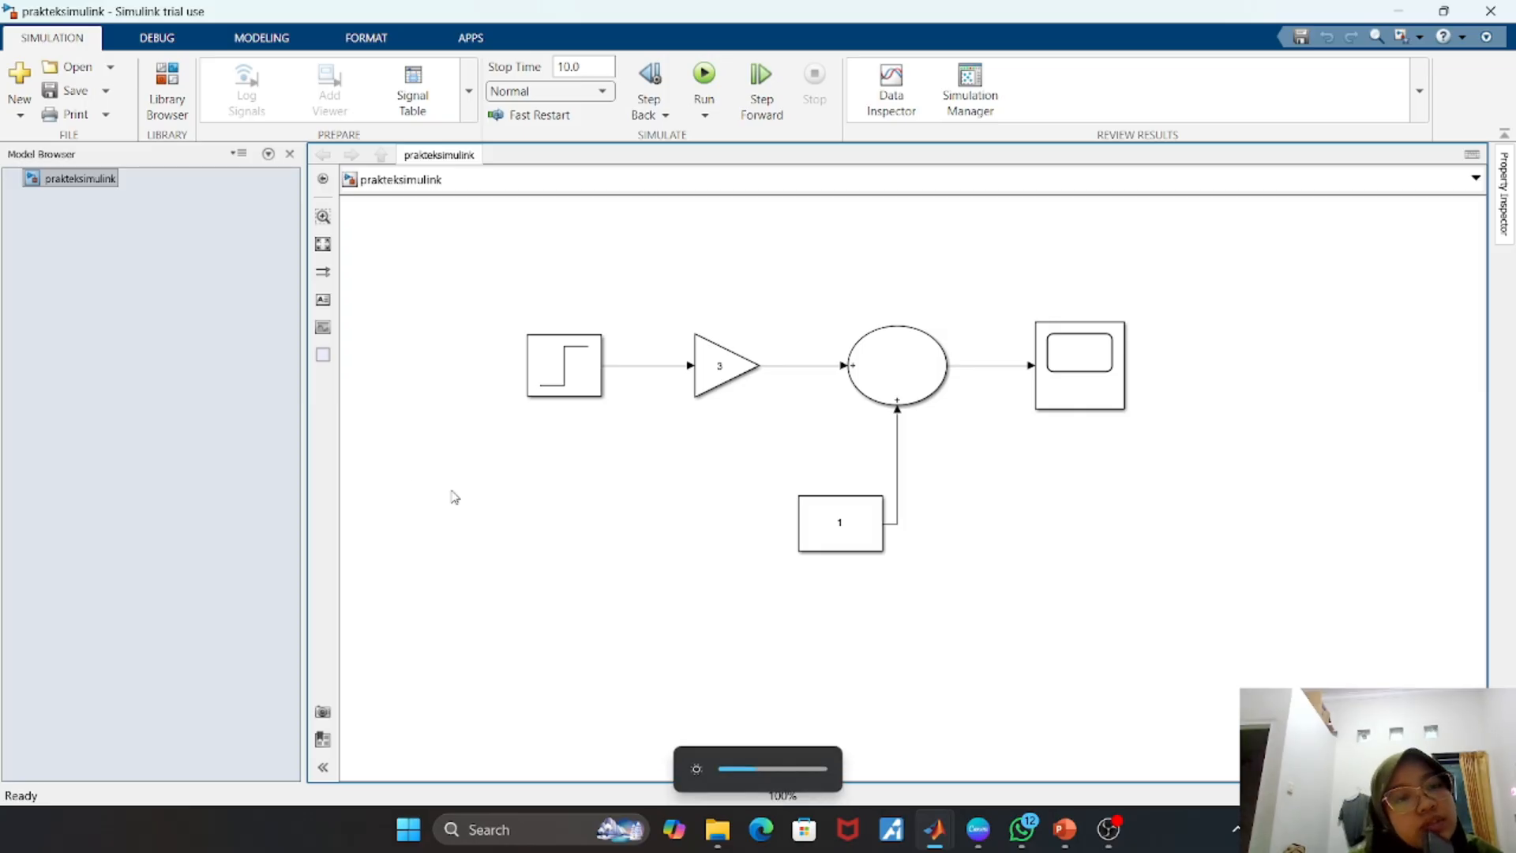
click(173, 86)
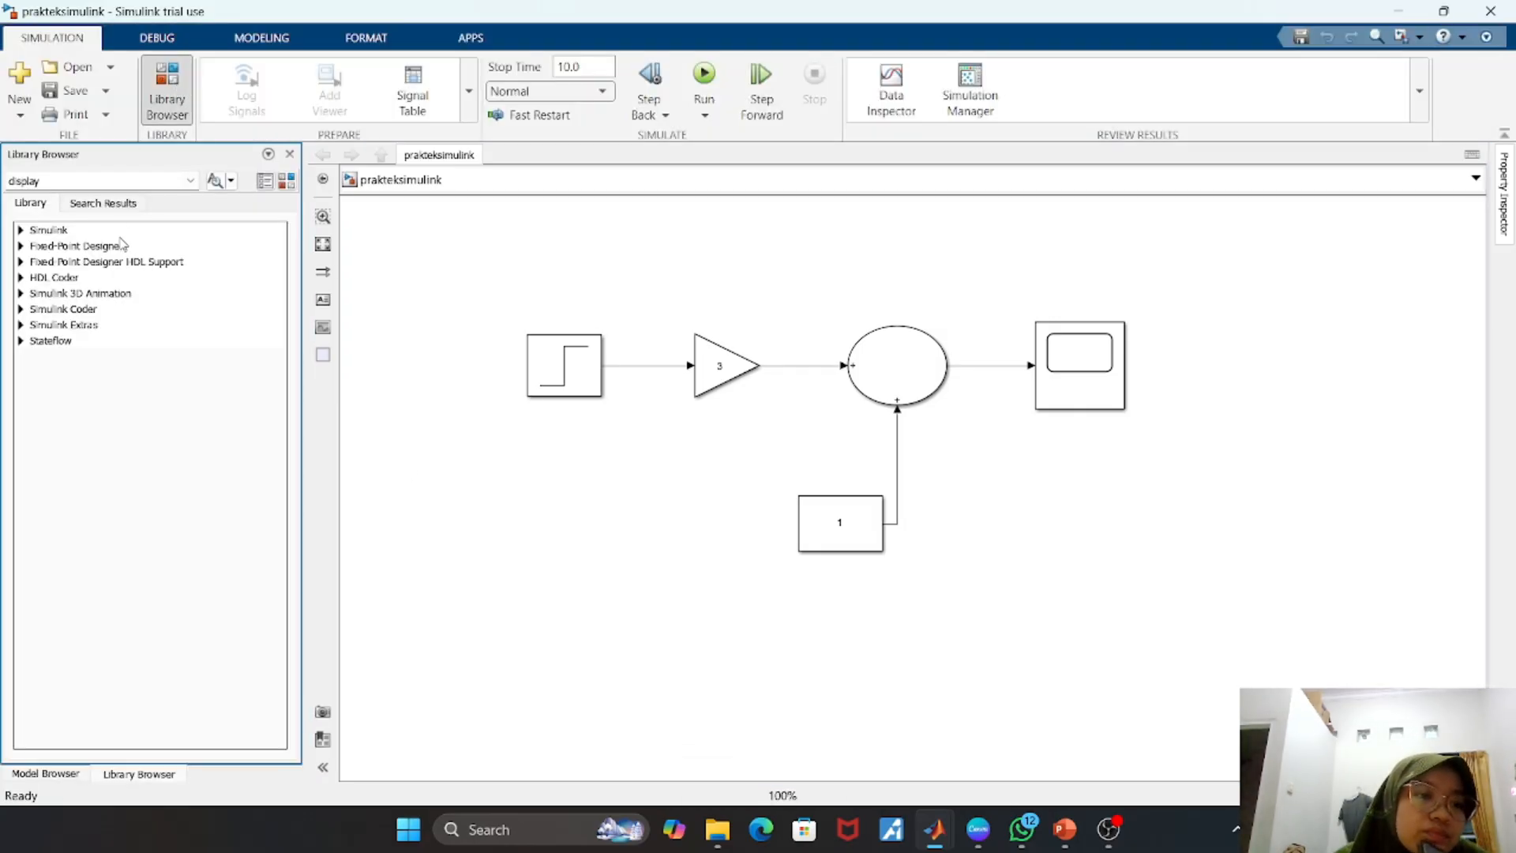
- Replace the Library Browser's search term with "sourch" and run the block search
double_click(181, 179)
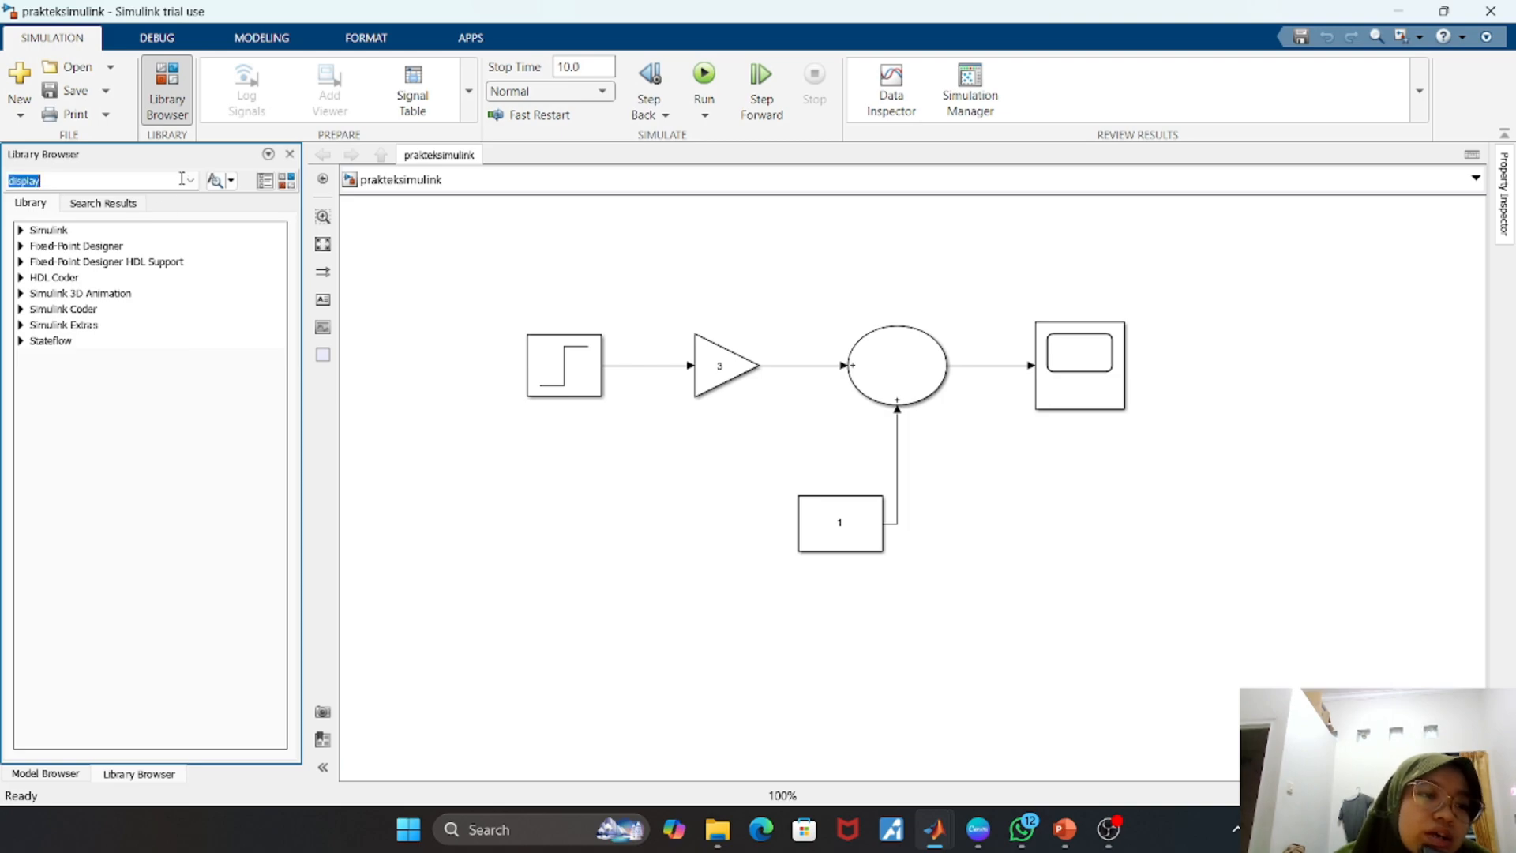
click(156, 182)
key(BackSpace)
key(BackSpace)
key(BackSpace)
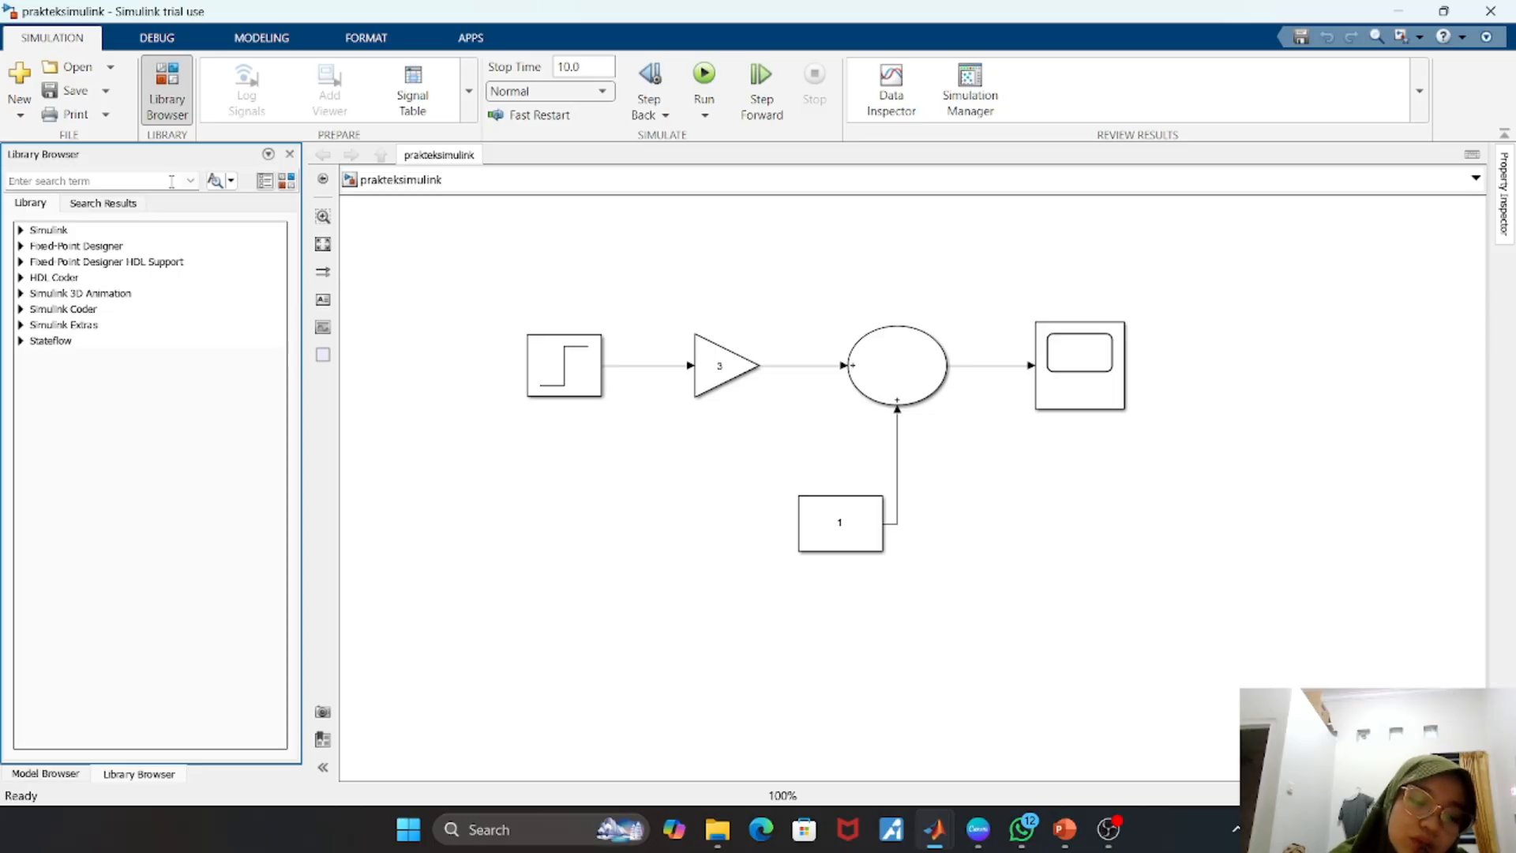
text(sourch)
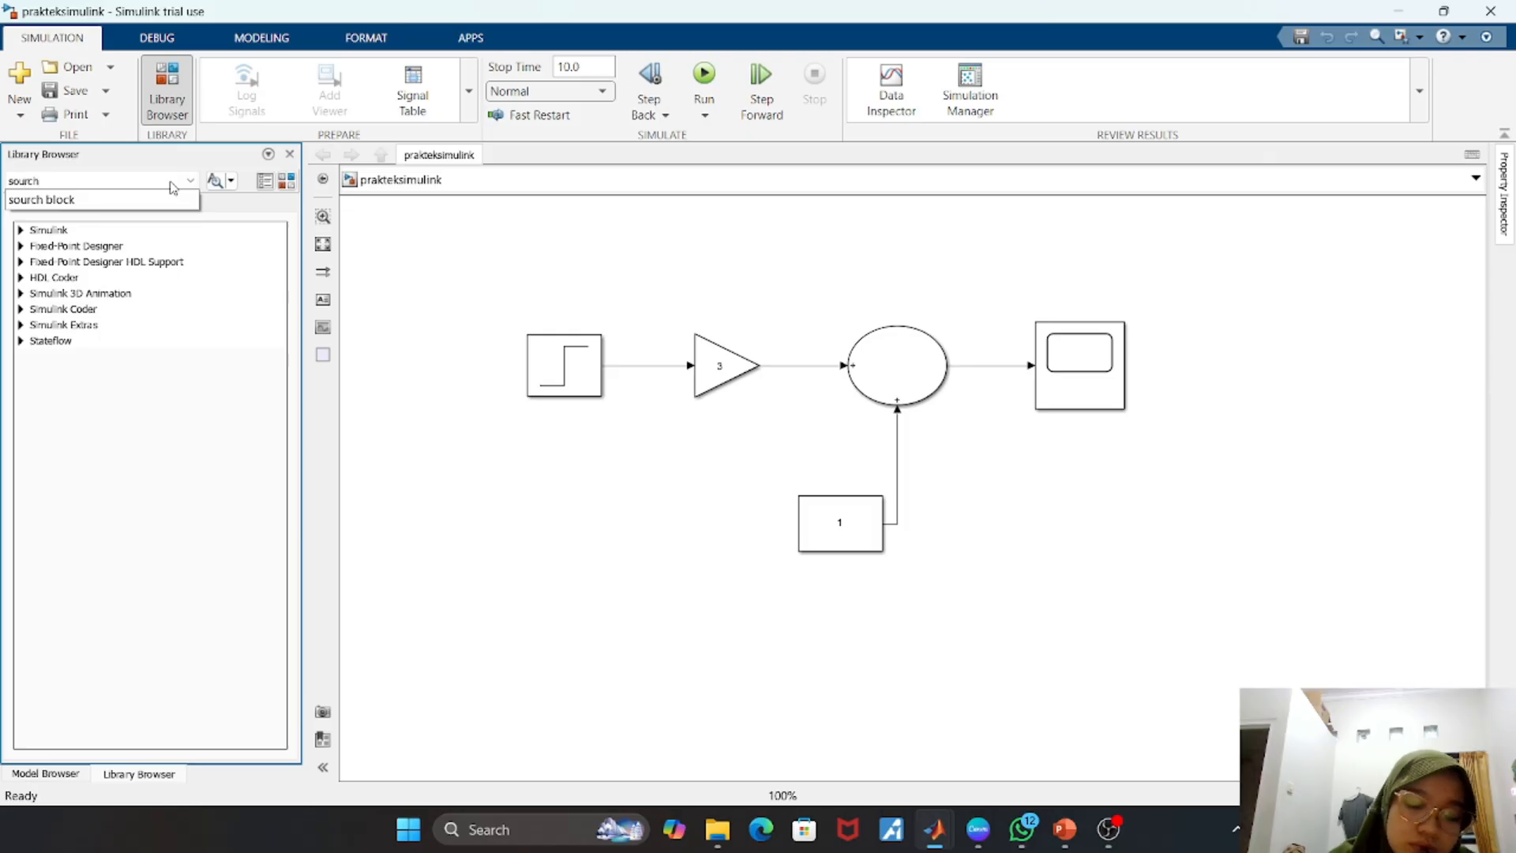
key(Return)
click(162, 184)
key(Return)
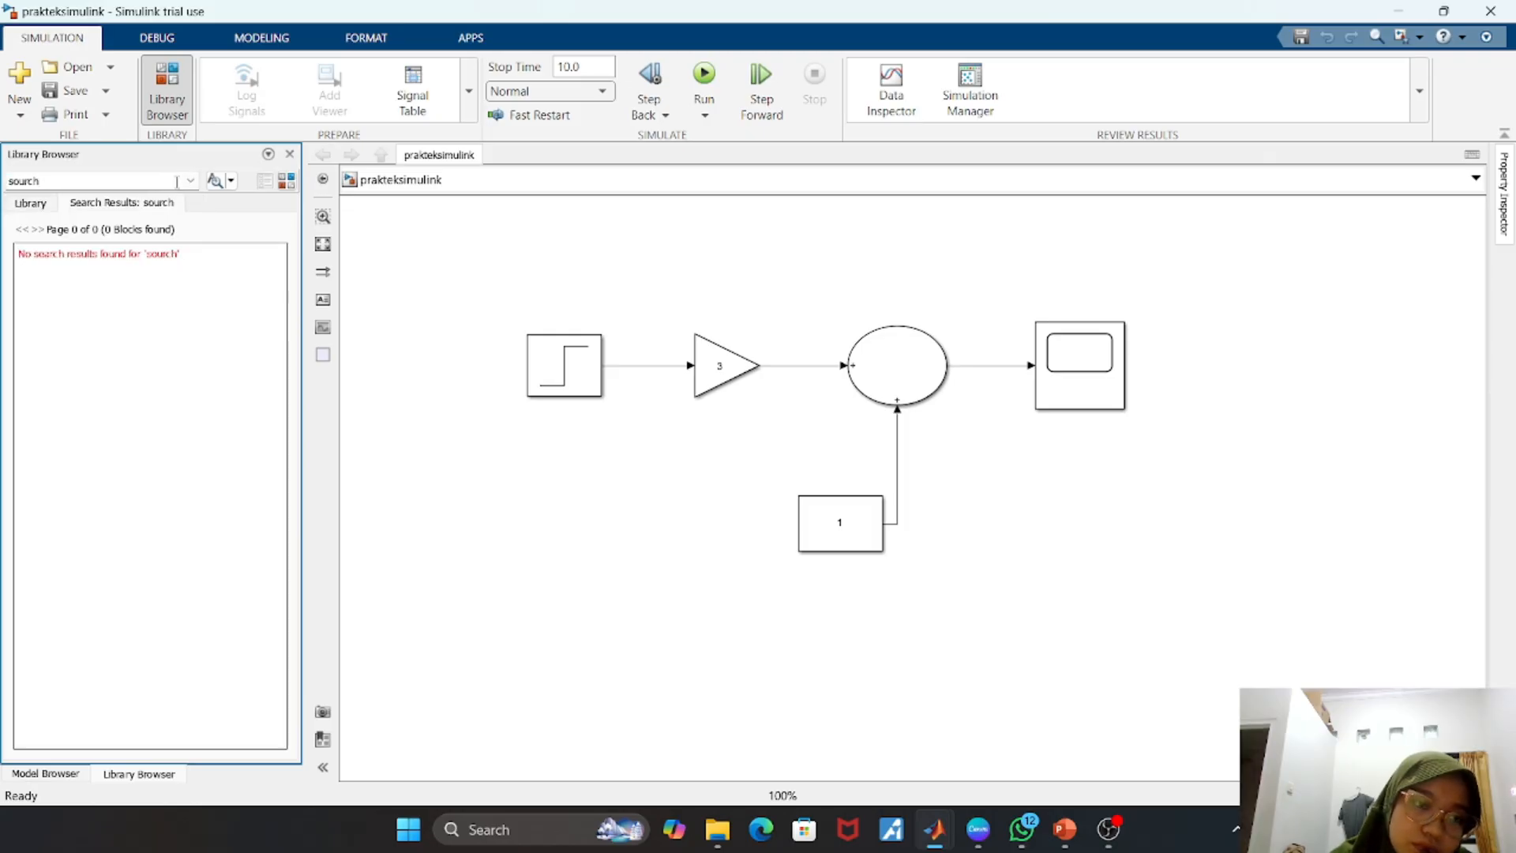
- Search the Library Browser for "step" blocks
click(151, 182)
click(152, 181)
double_click(151, 182)
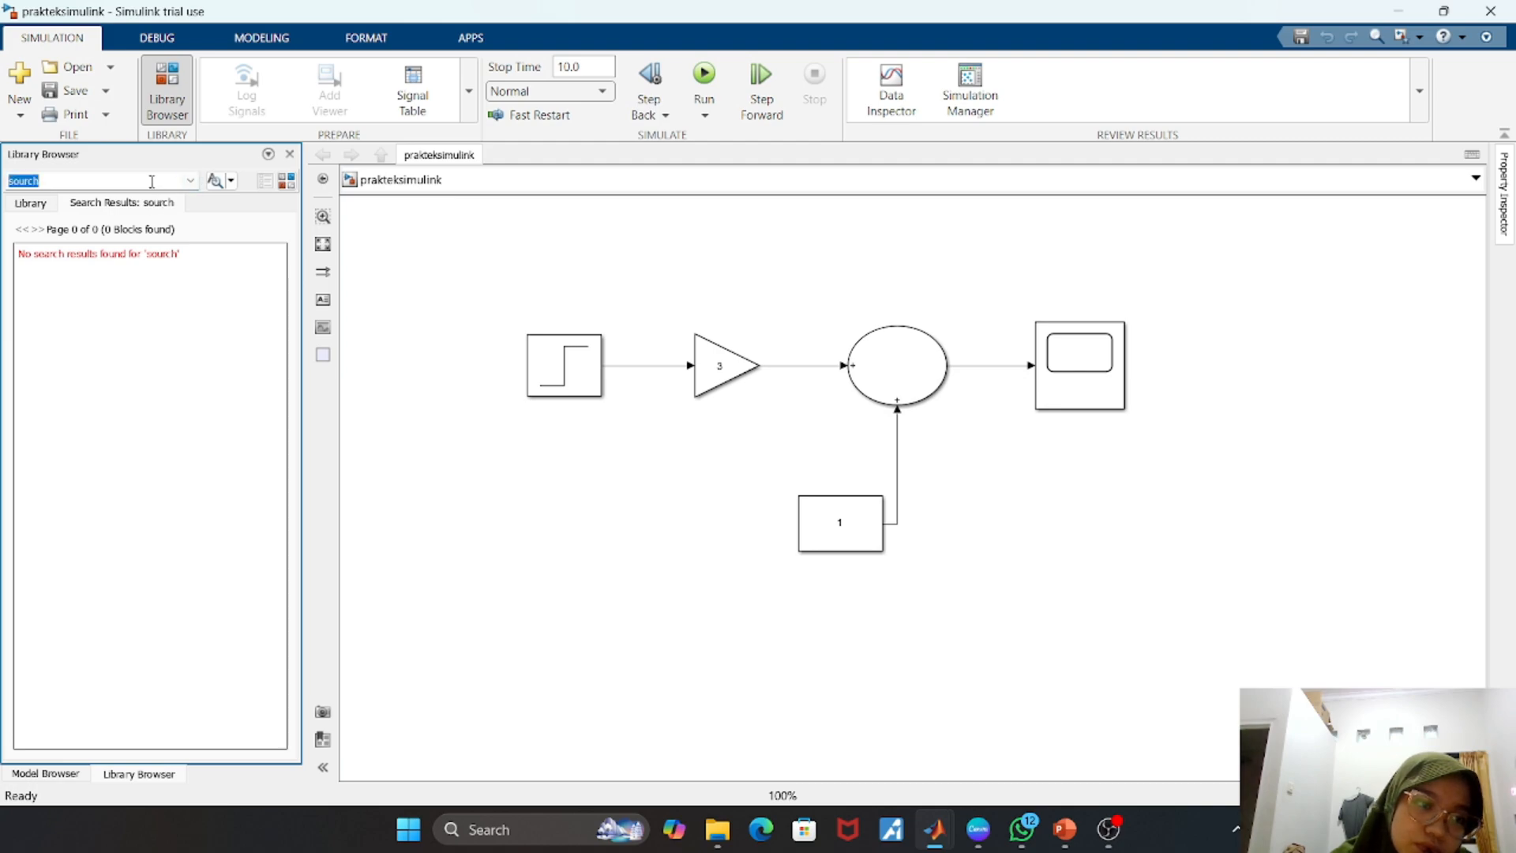
text(steo)
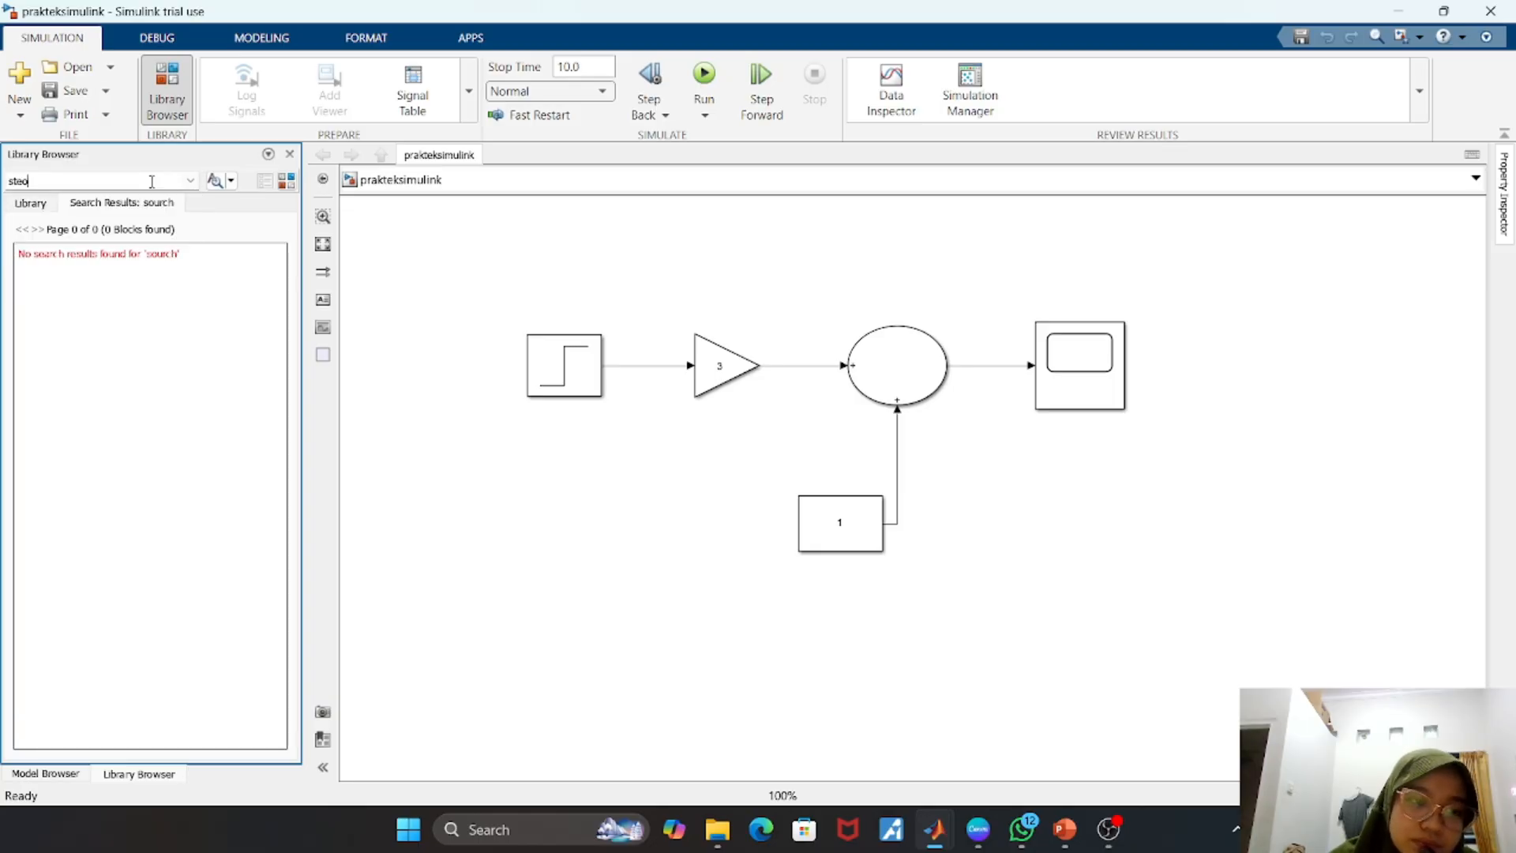
key(BackSpace)
key(Return)
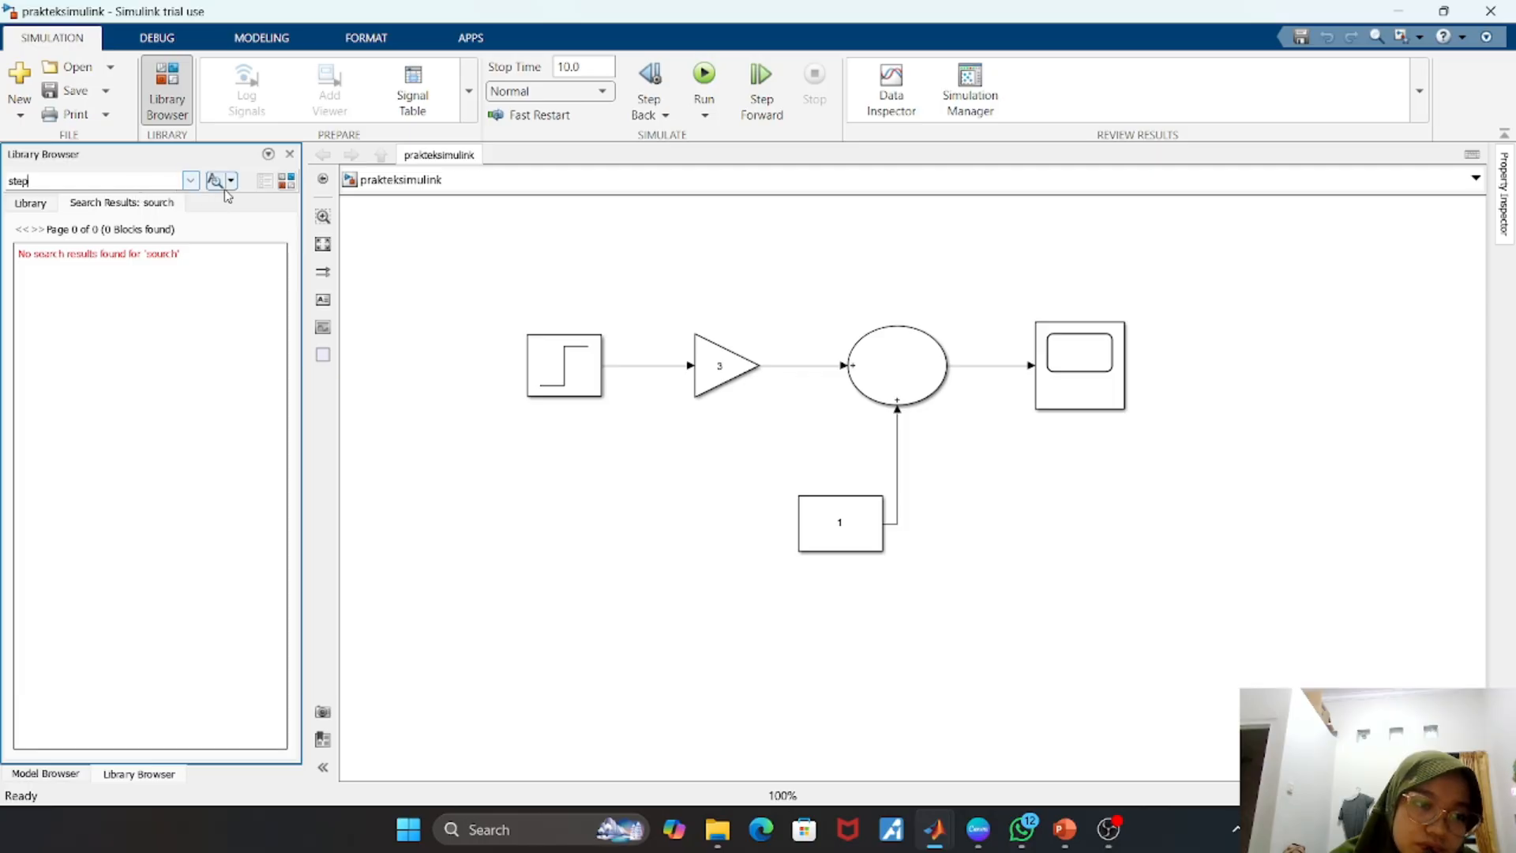
double_click(166, 181)
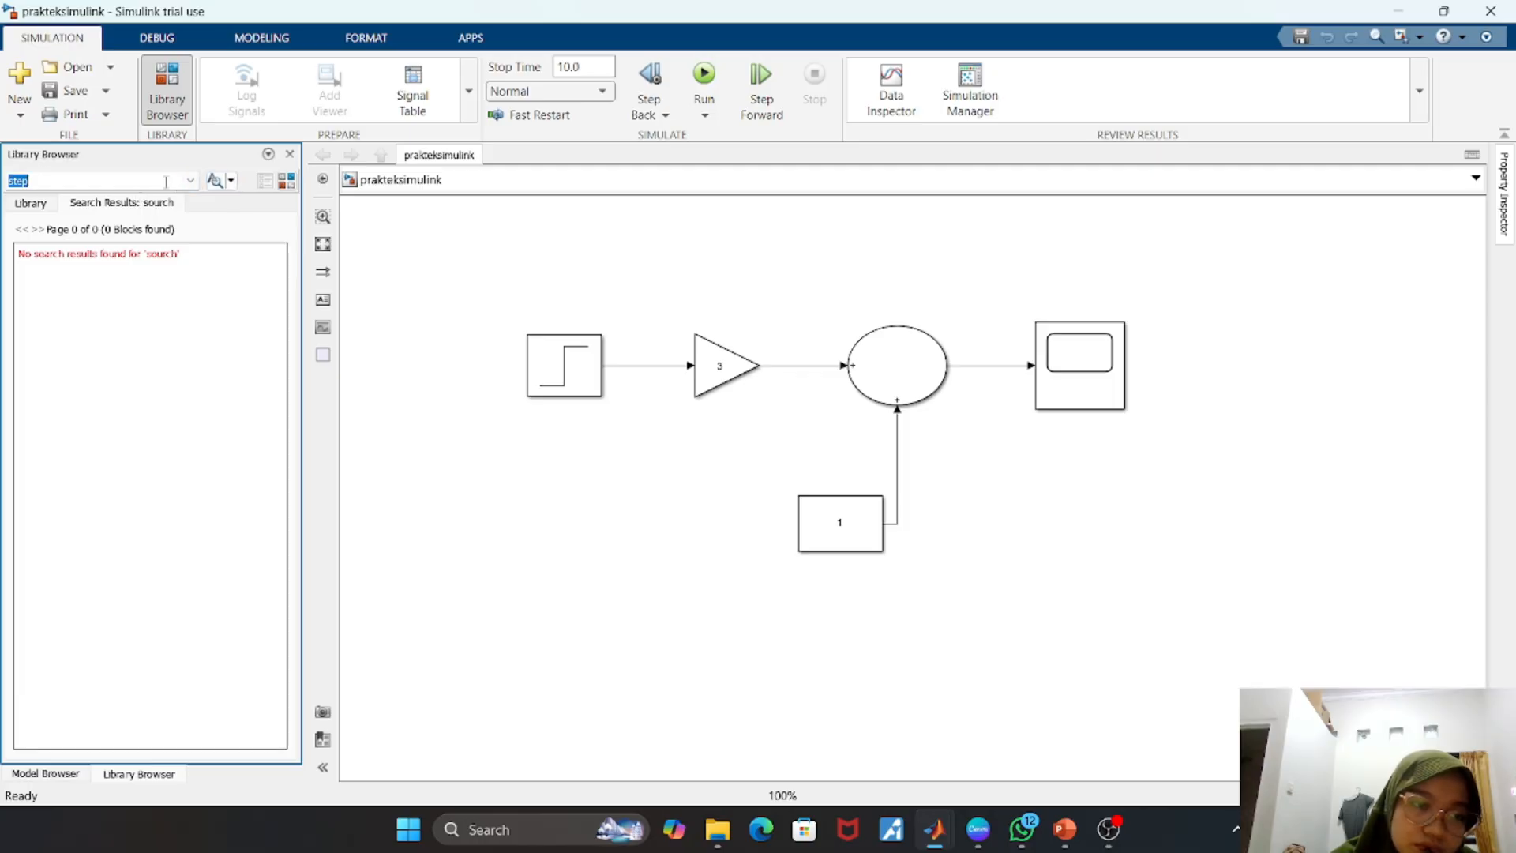
key(Return)
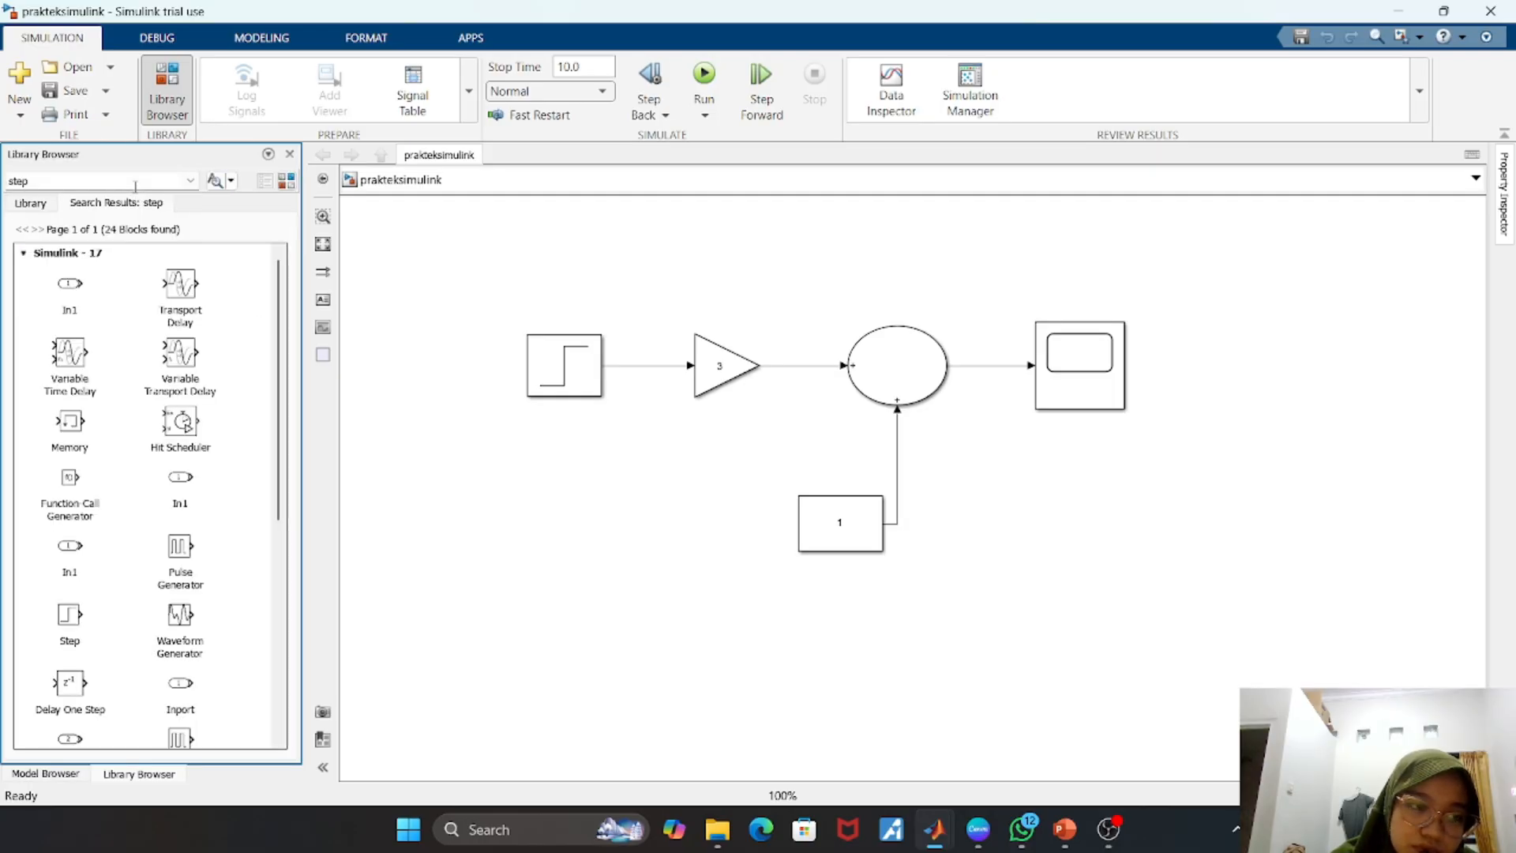
- Look through the step search results, from the Simulink blocks to the Simulink Extras group, and compare them with the model's Step block
scroll(136, 555, down, 3)
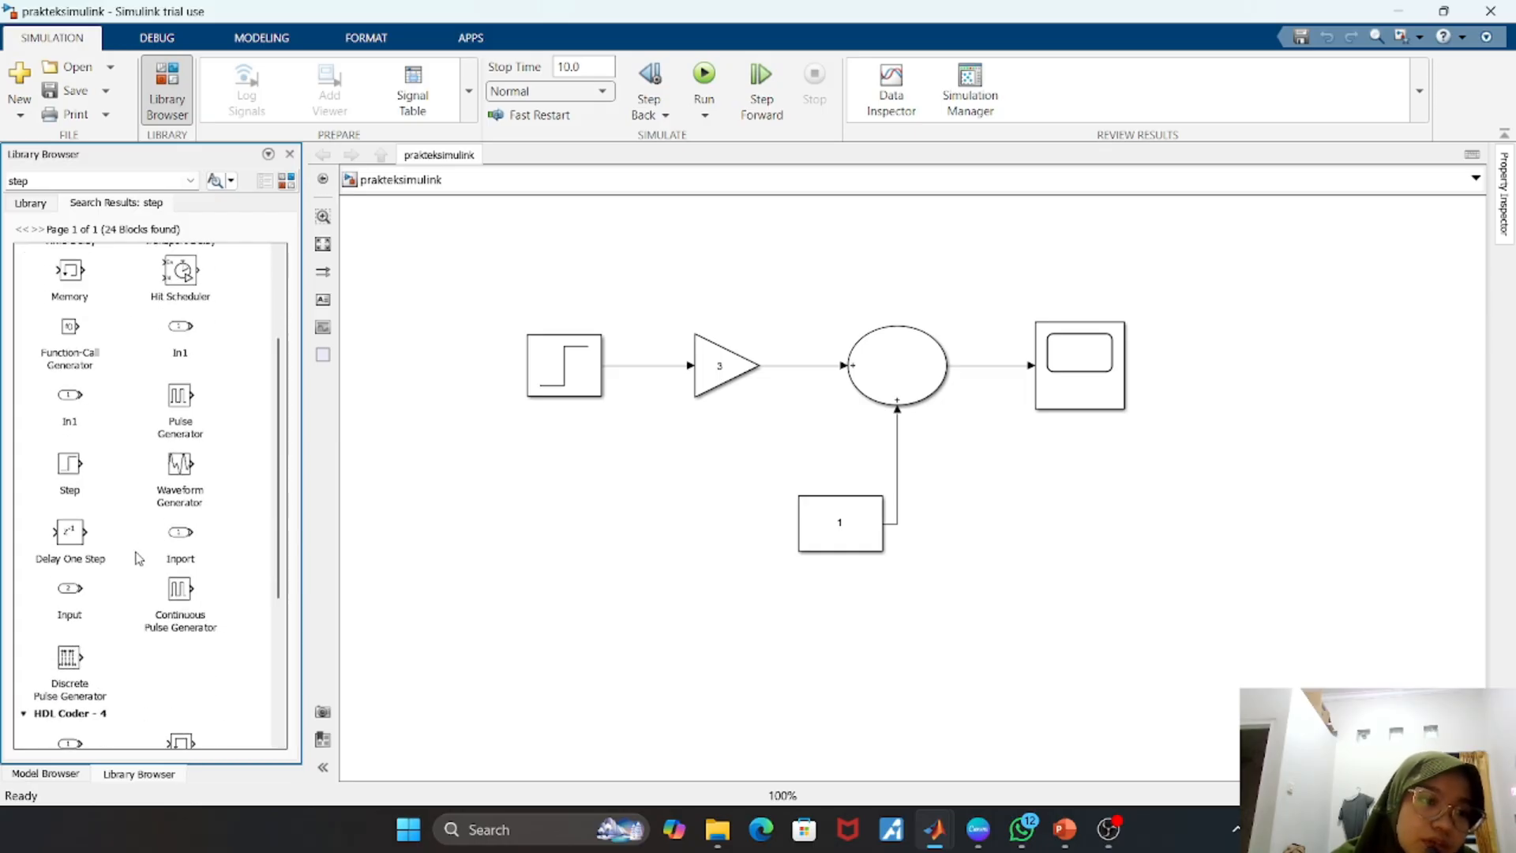
scroll(136, 558, up, 3)
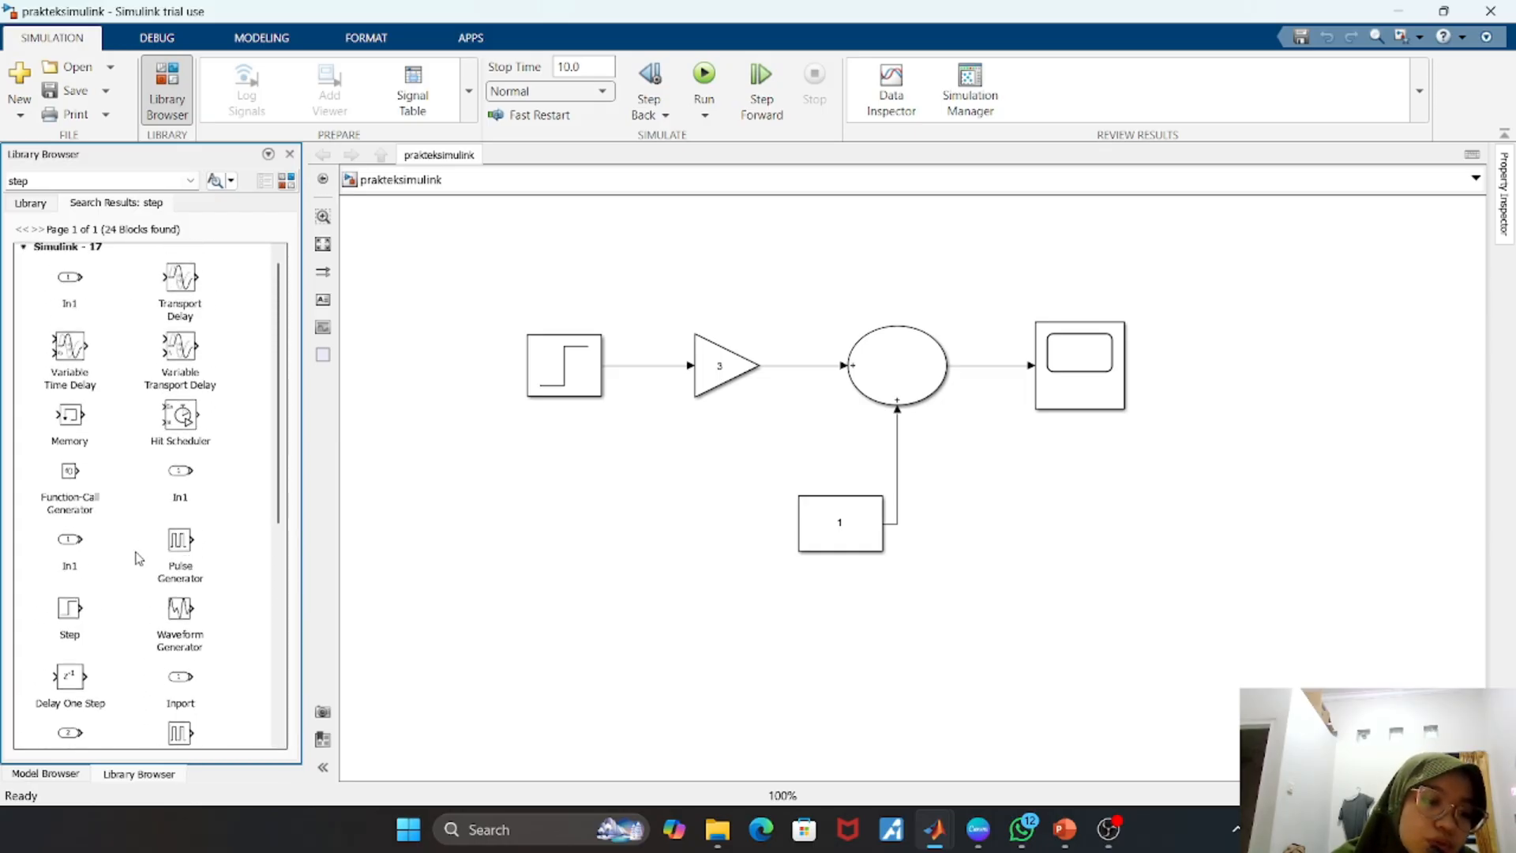
scroll(138, 559, up, 1)
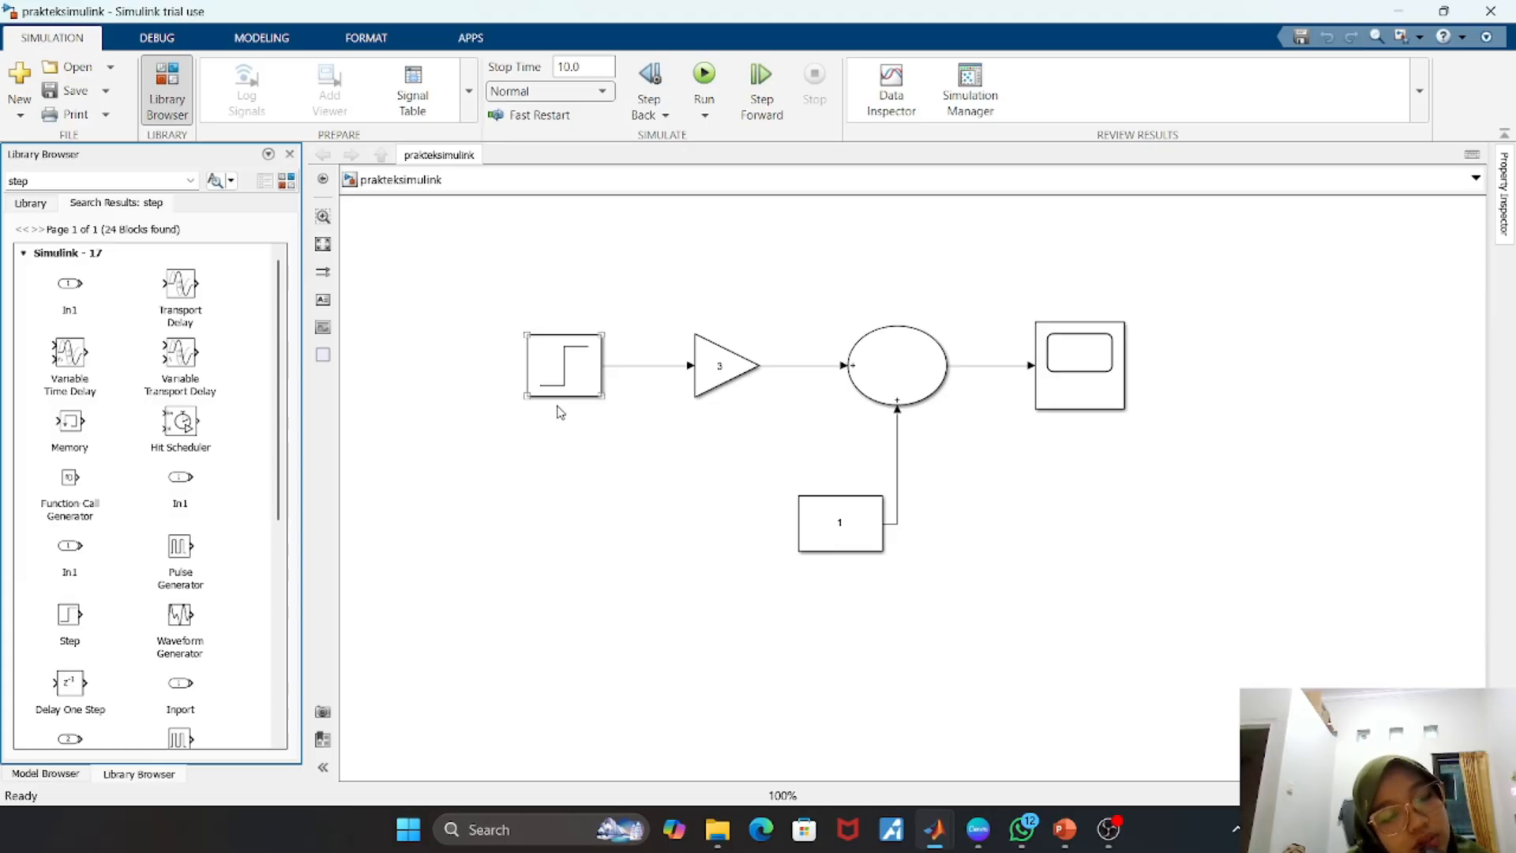
scroll(99, 626, down, 2)
scroll(98, 626, down, 1)
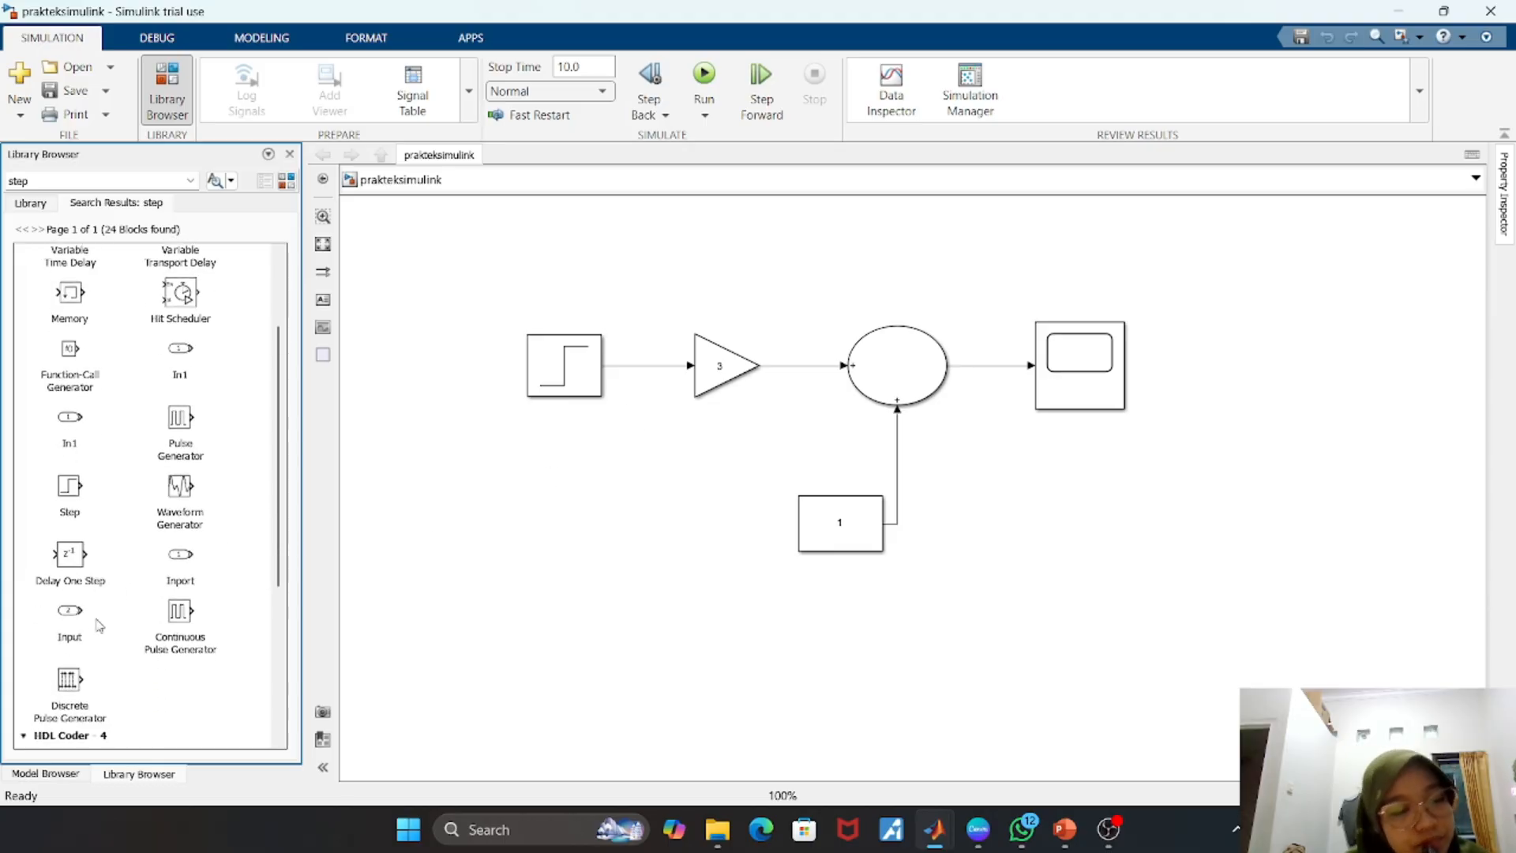
scroll(99, 626, up, 3)
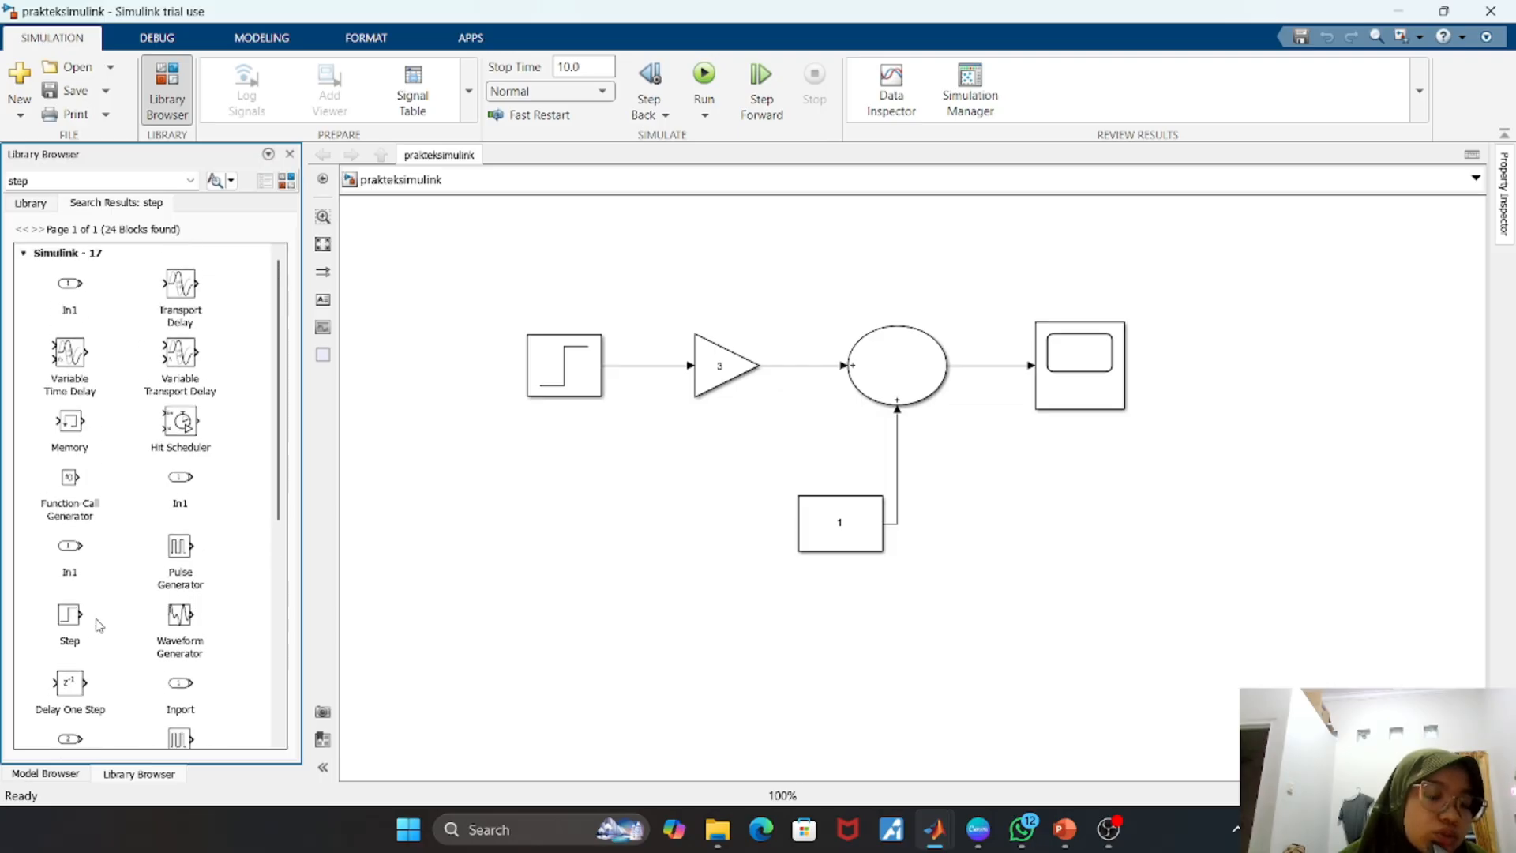
scroll(99, 626, down, 5)
scroll(99, 626, down, 1)
scroll(99, 626, down, 3)
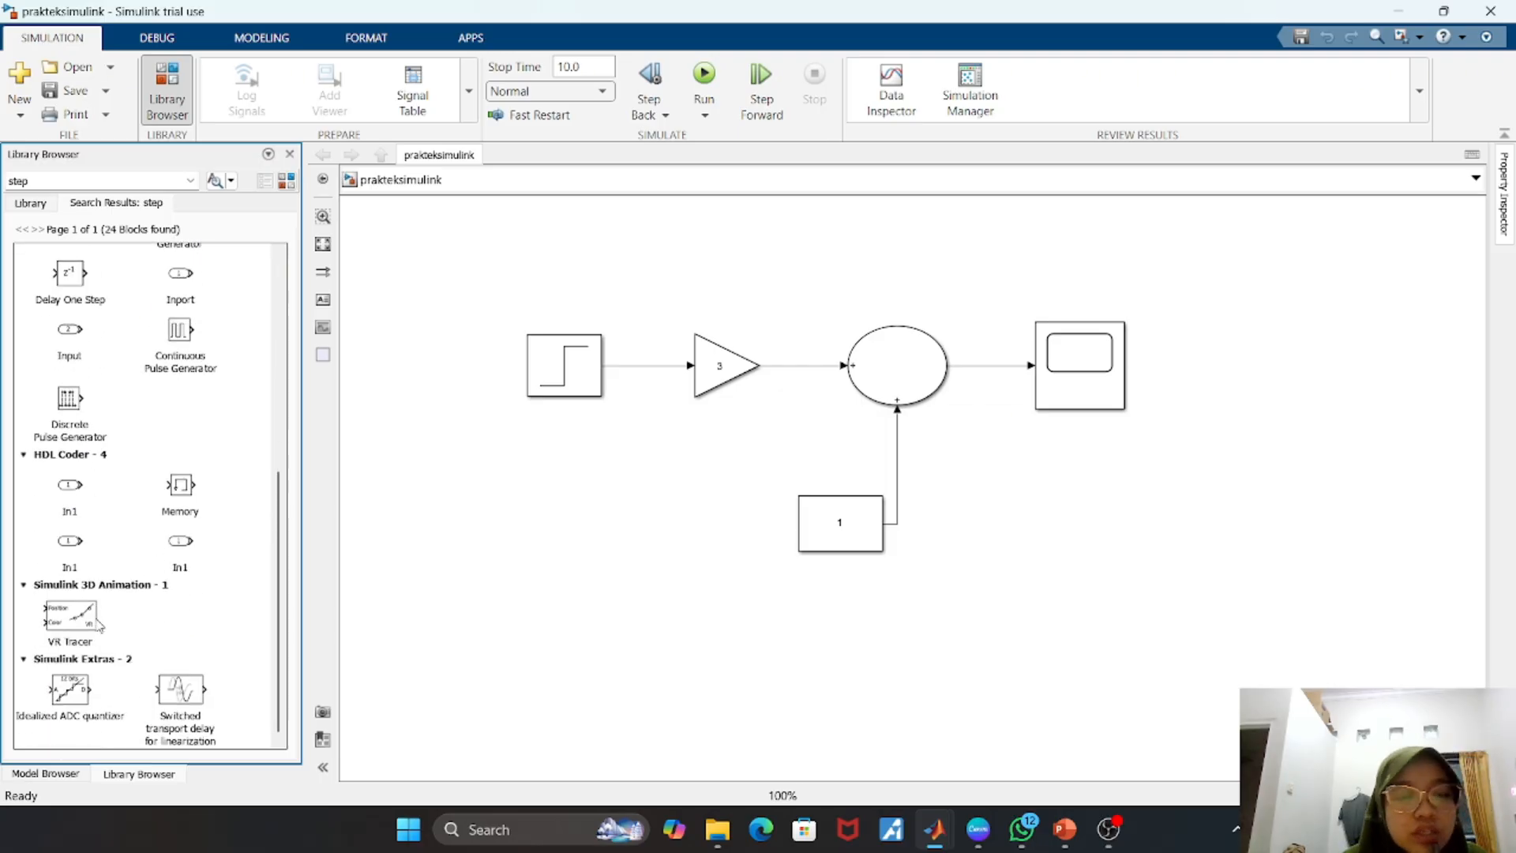
- Open the block parameters of the model's Step block, review the step time, initial, final and sample time settings, and leave them
click(429, 616)
click(568, 387)
right_click(569, 386)
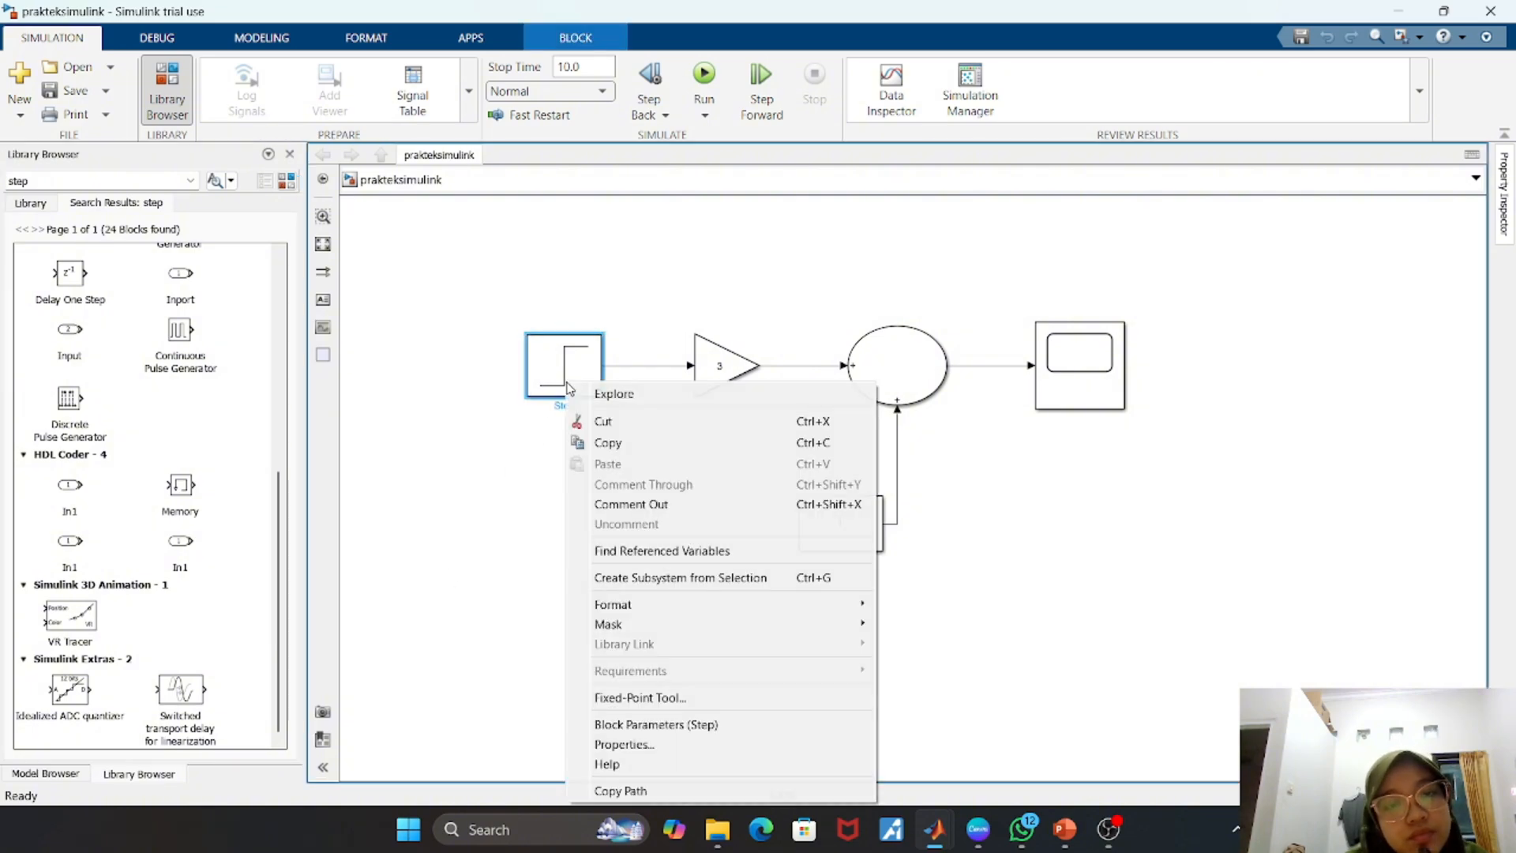
click(540, 480)
click(543, 359)
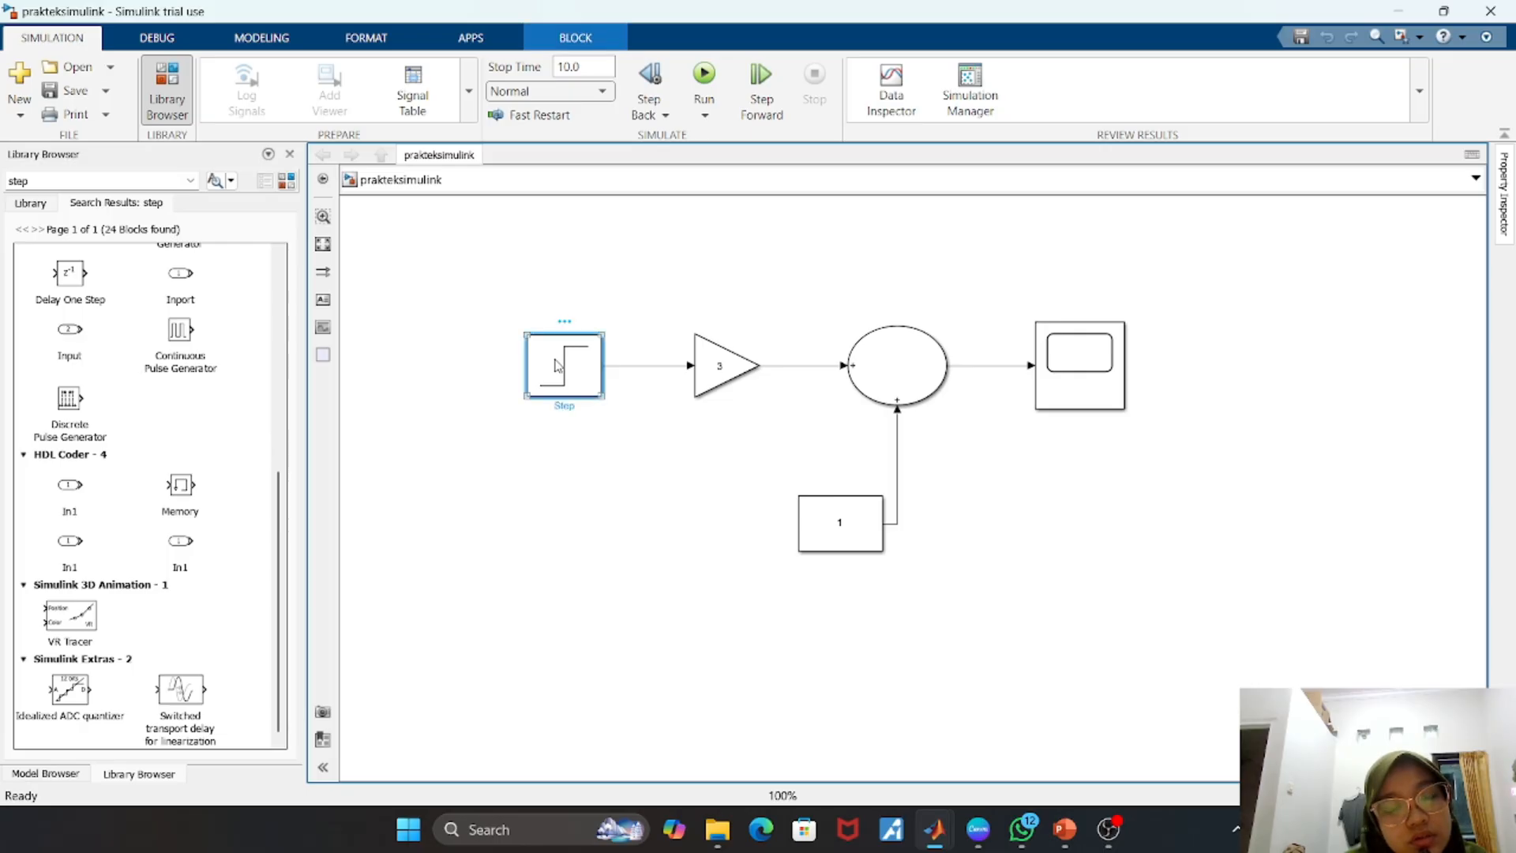
double_click(557, 365)
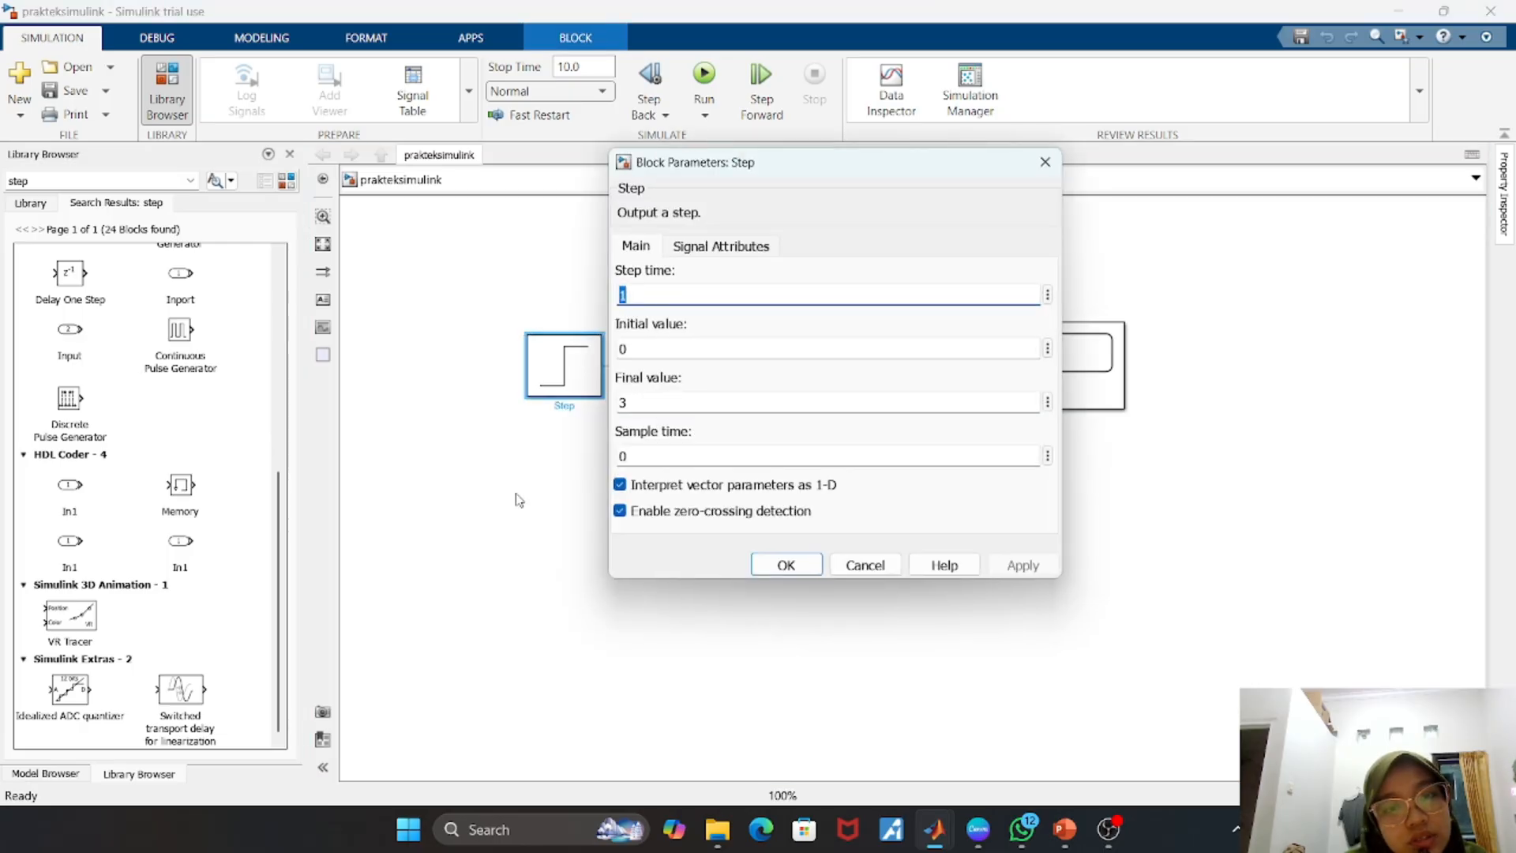
click(519, 521)
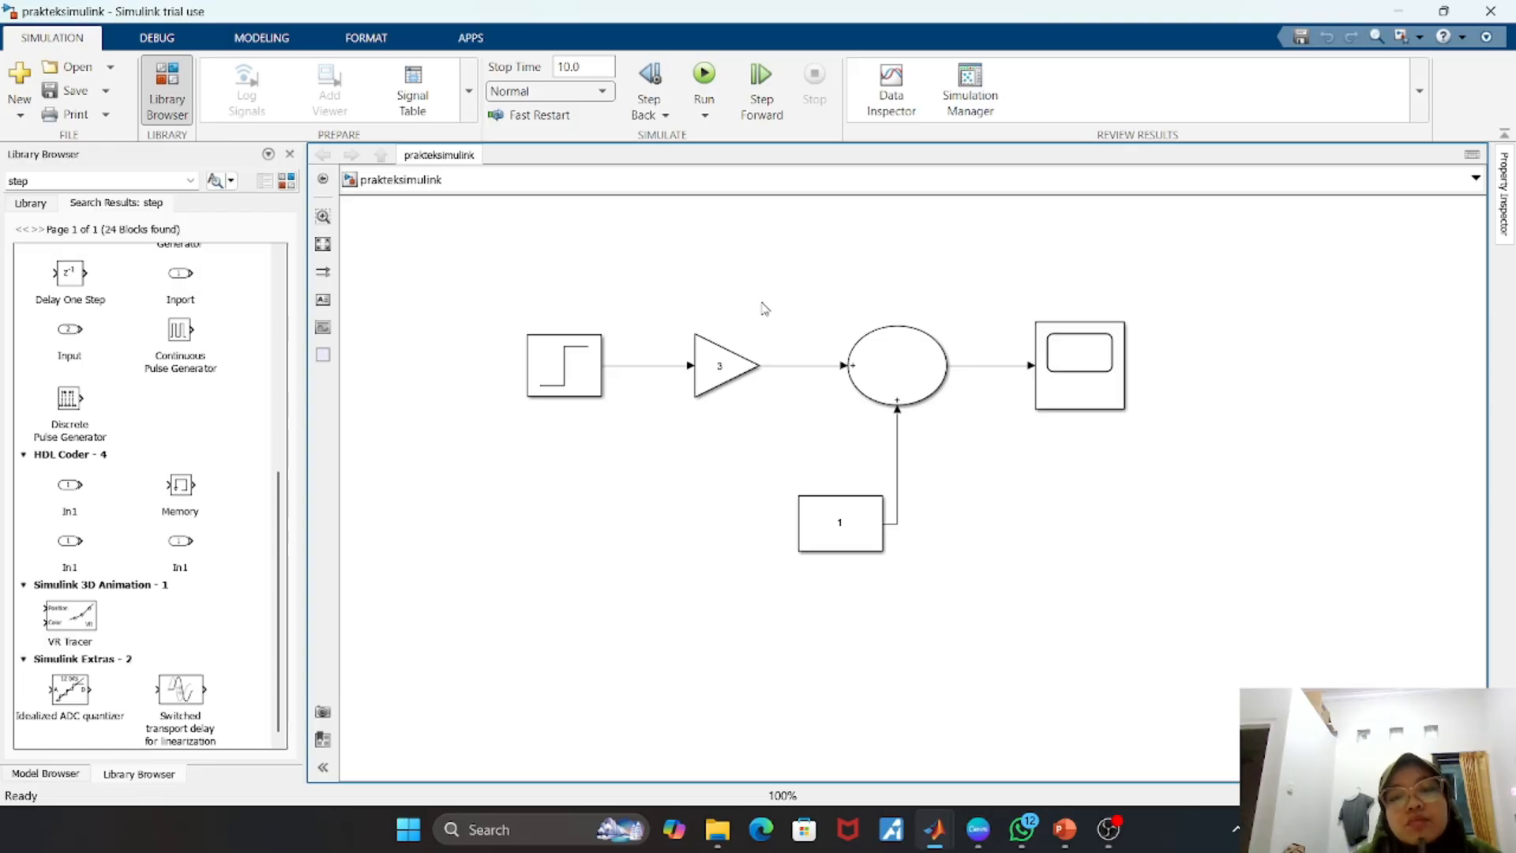
- Add the Step block from the library search results to the prakteksimulink model
click(574, 362)
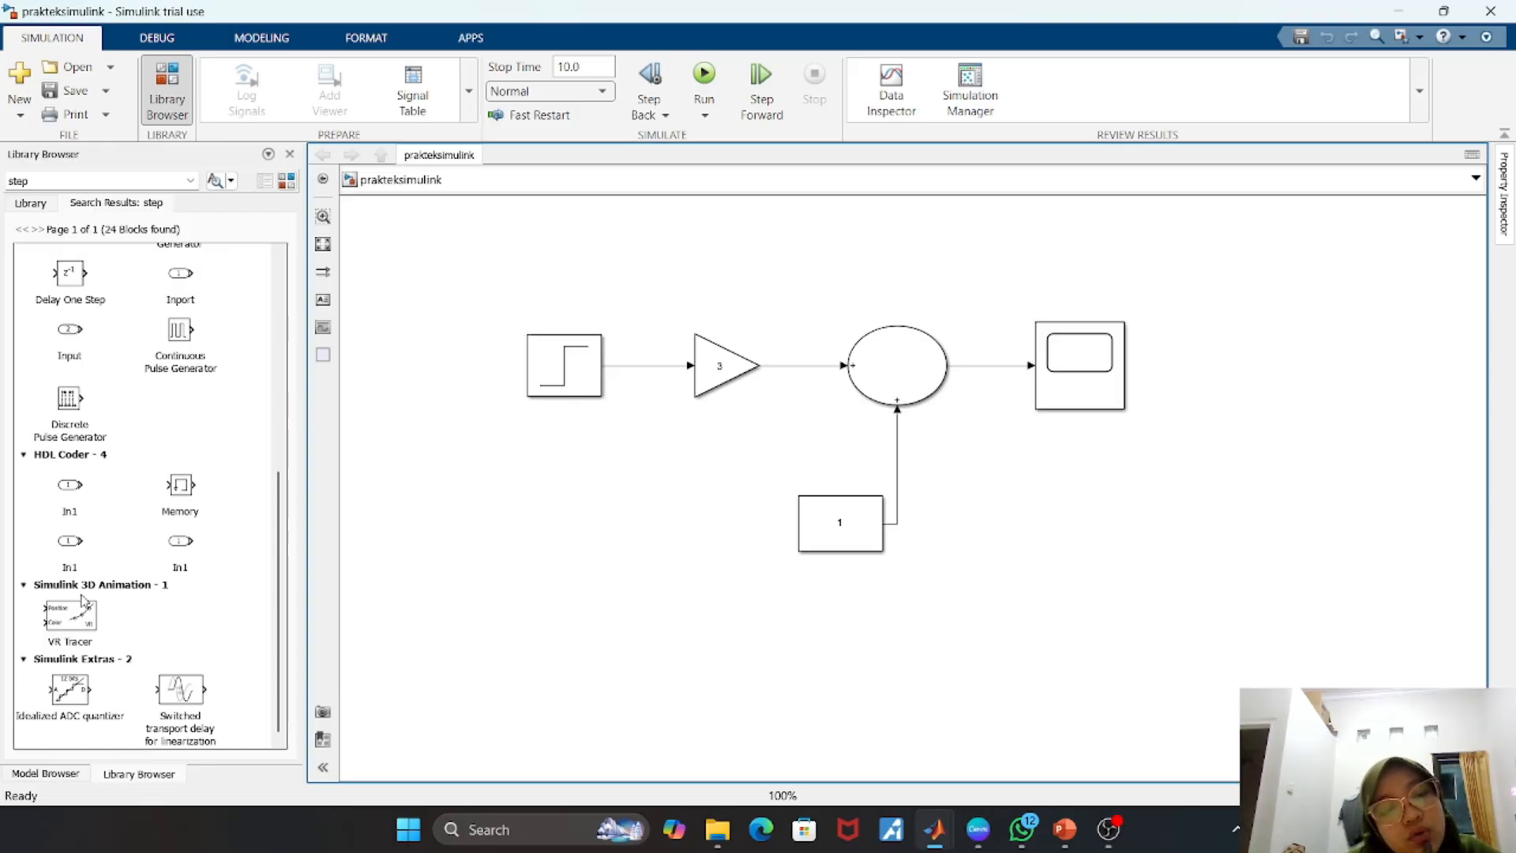
scroll(93, 393, up, 8)
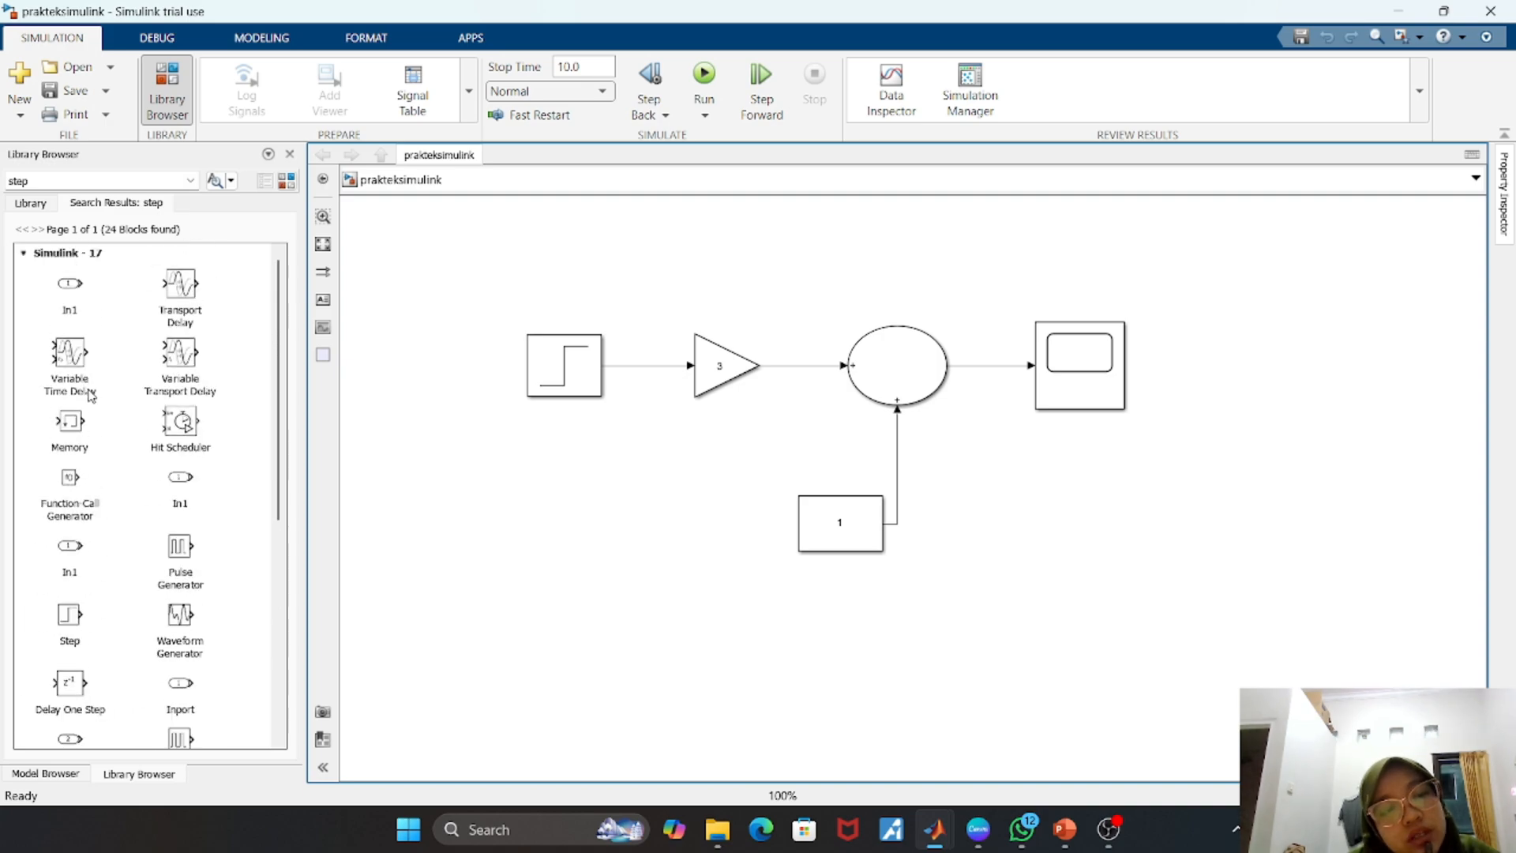
right_click(70, 617)
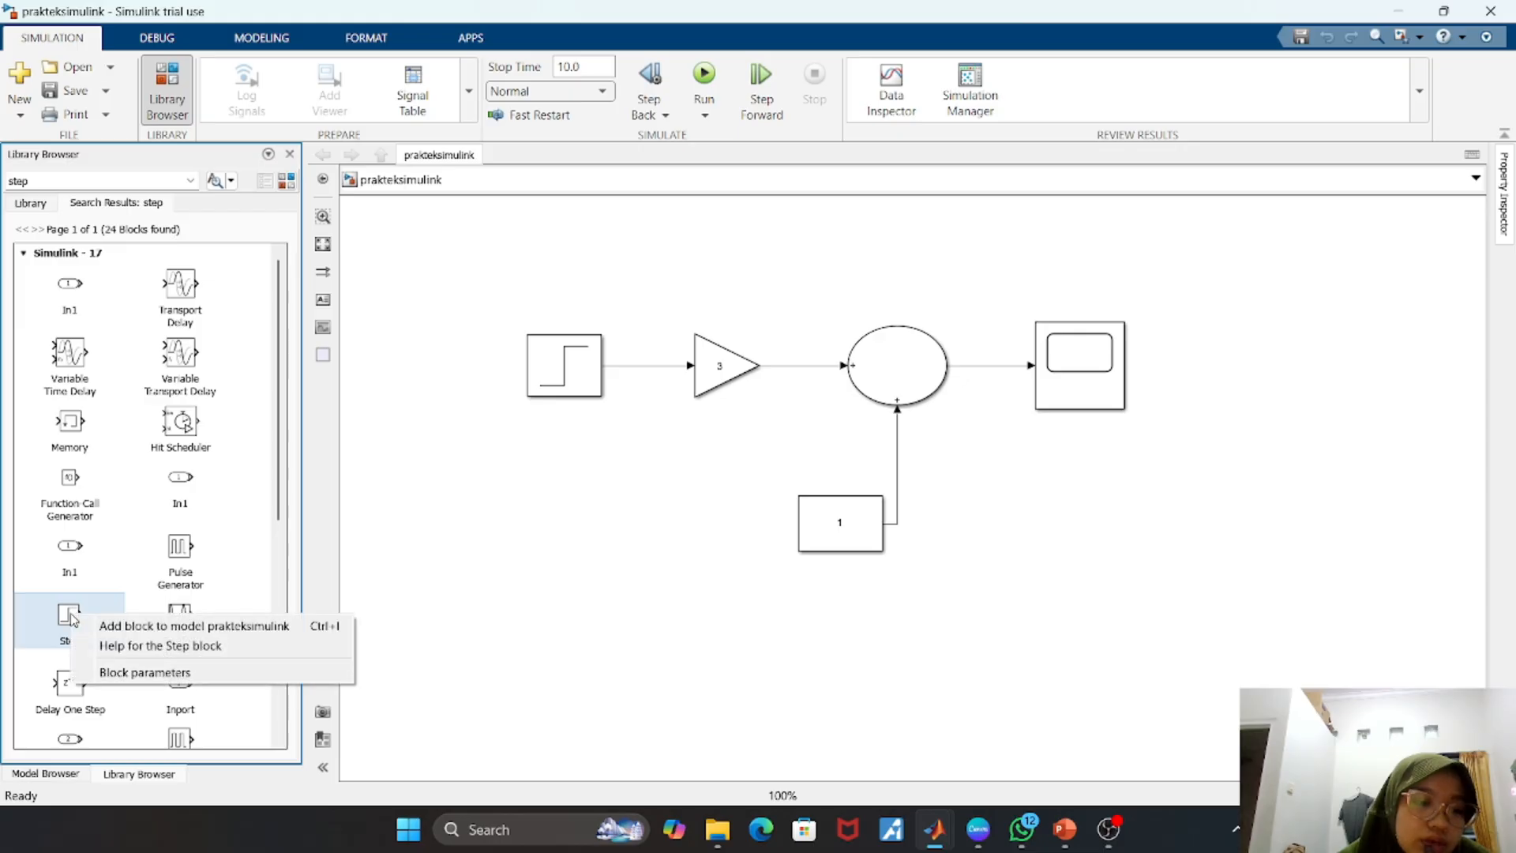
click(107, 636)
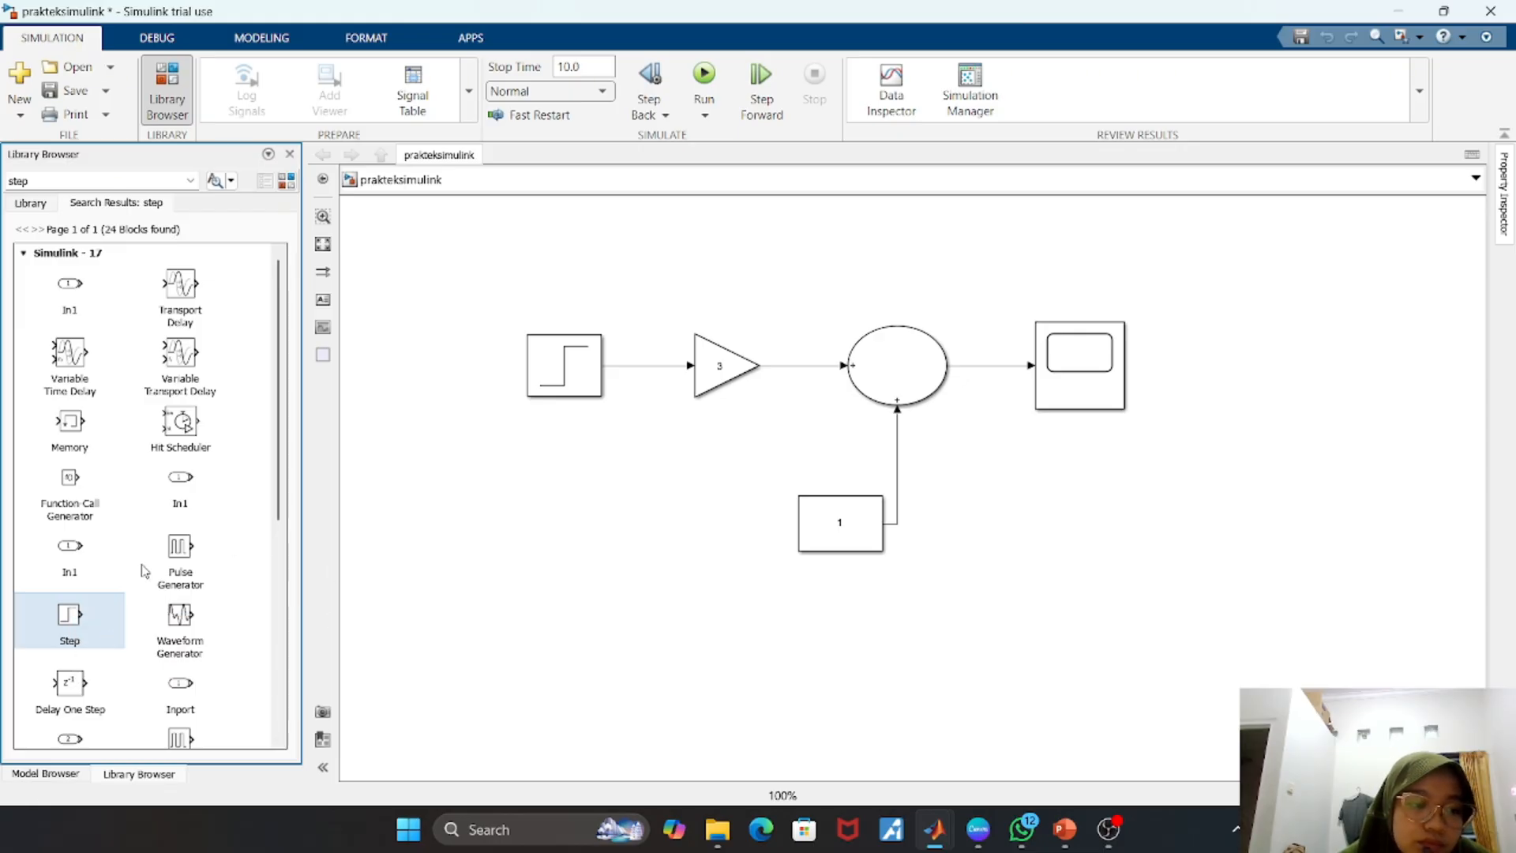
- Try positioning the added block in the empty area below the diagram and delete it
drag(910, 496, 1100, 661)
click(904, 658)
drag(922, 646, 992, 604)
key(Delete)
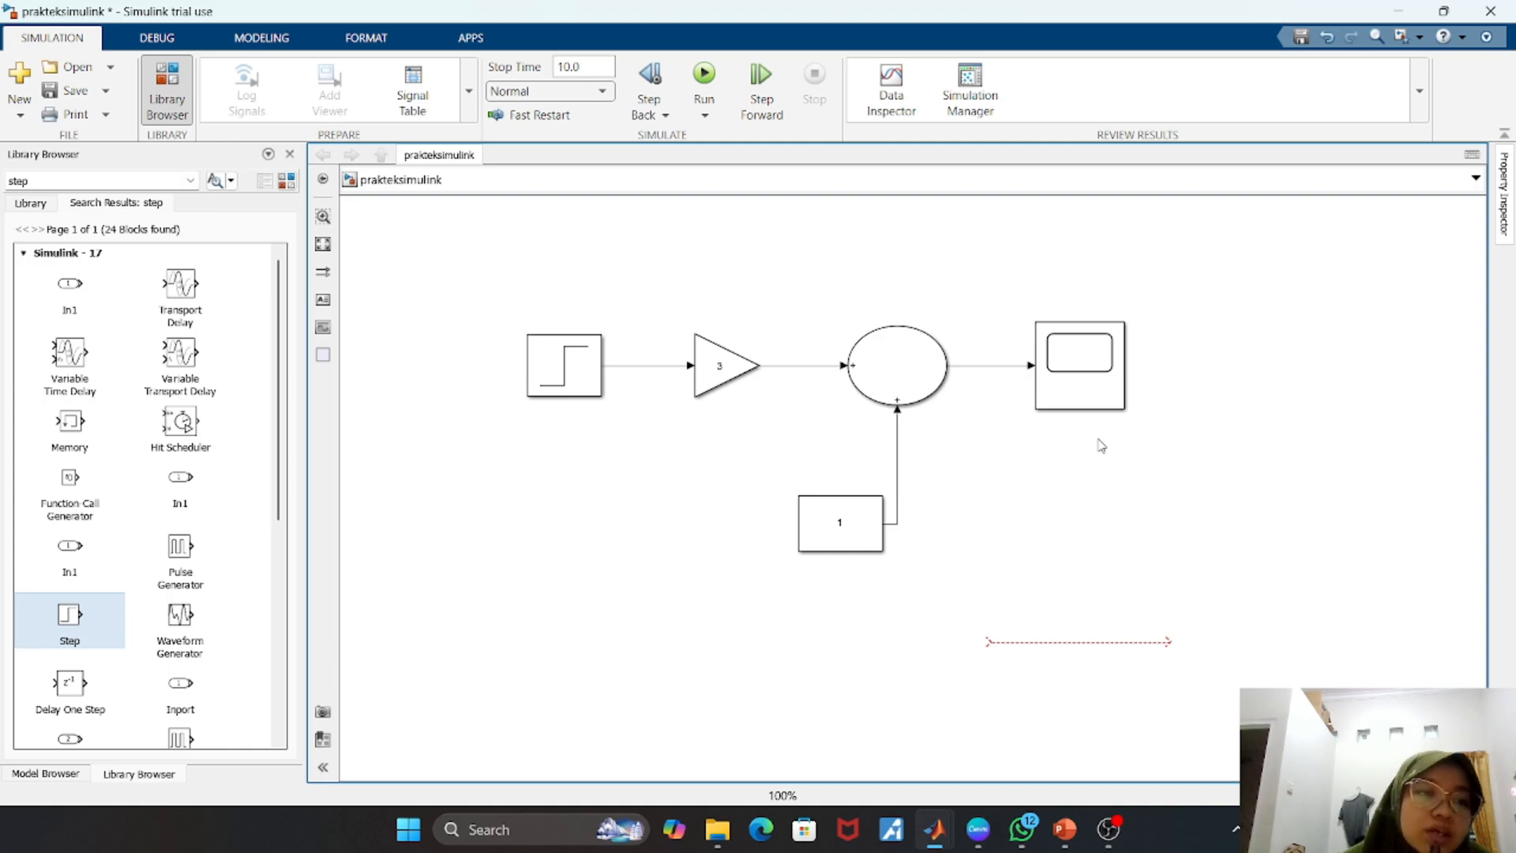
- Search the Library Browser for "display" blocks in place of the previous search term
click(124, 175)
key(BackSpace)
key(BackSpace)
key(BackSpace)
key(BackSpace)
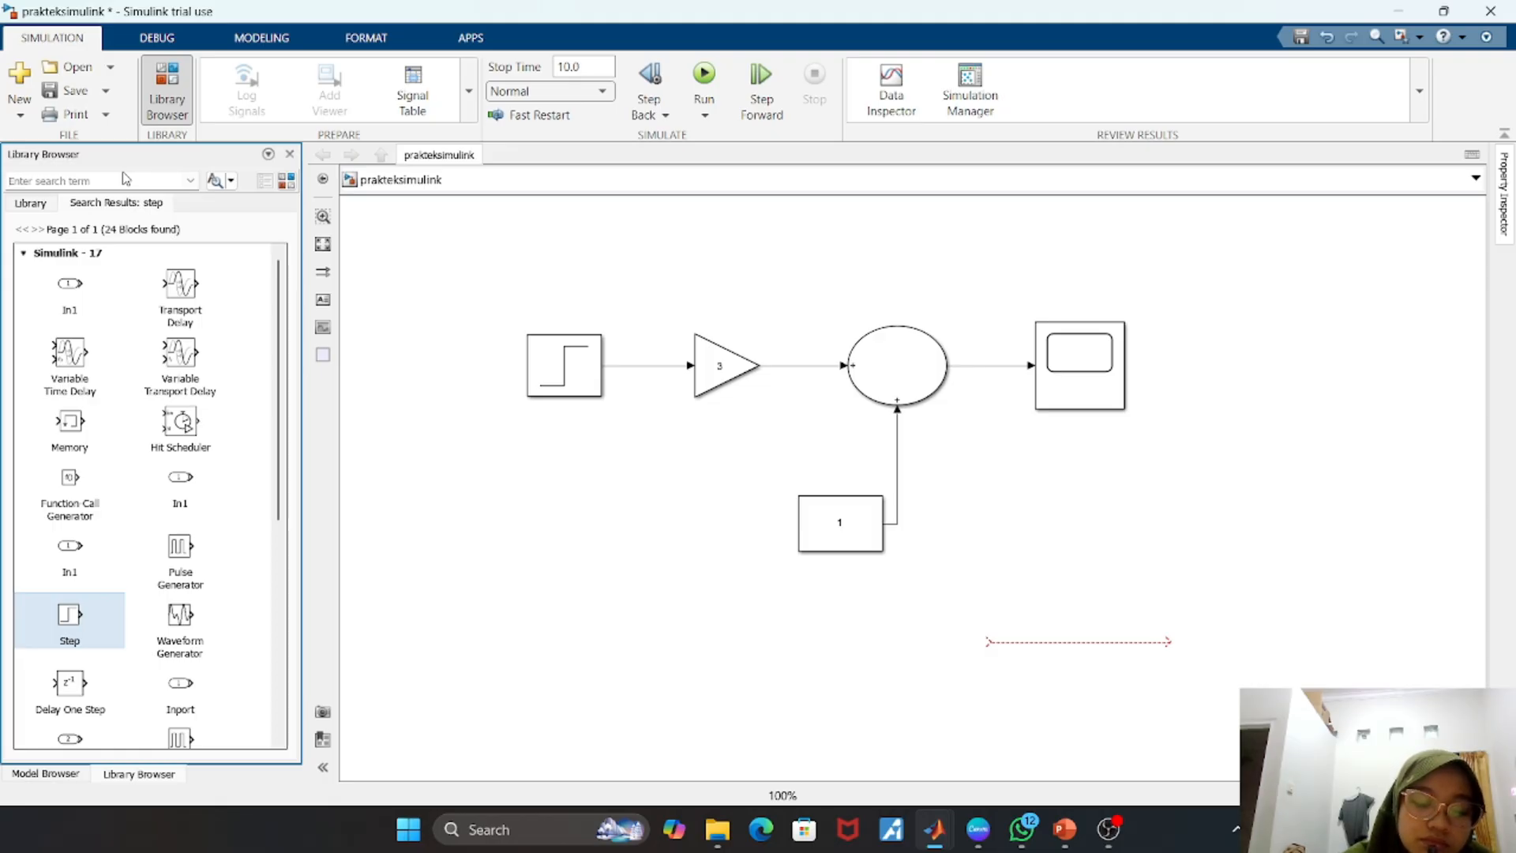
text(d)
key(BackSpace)
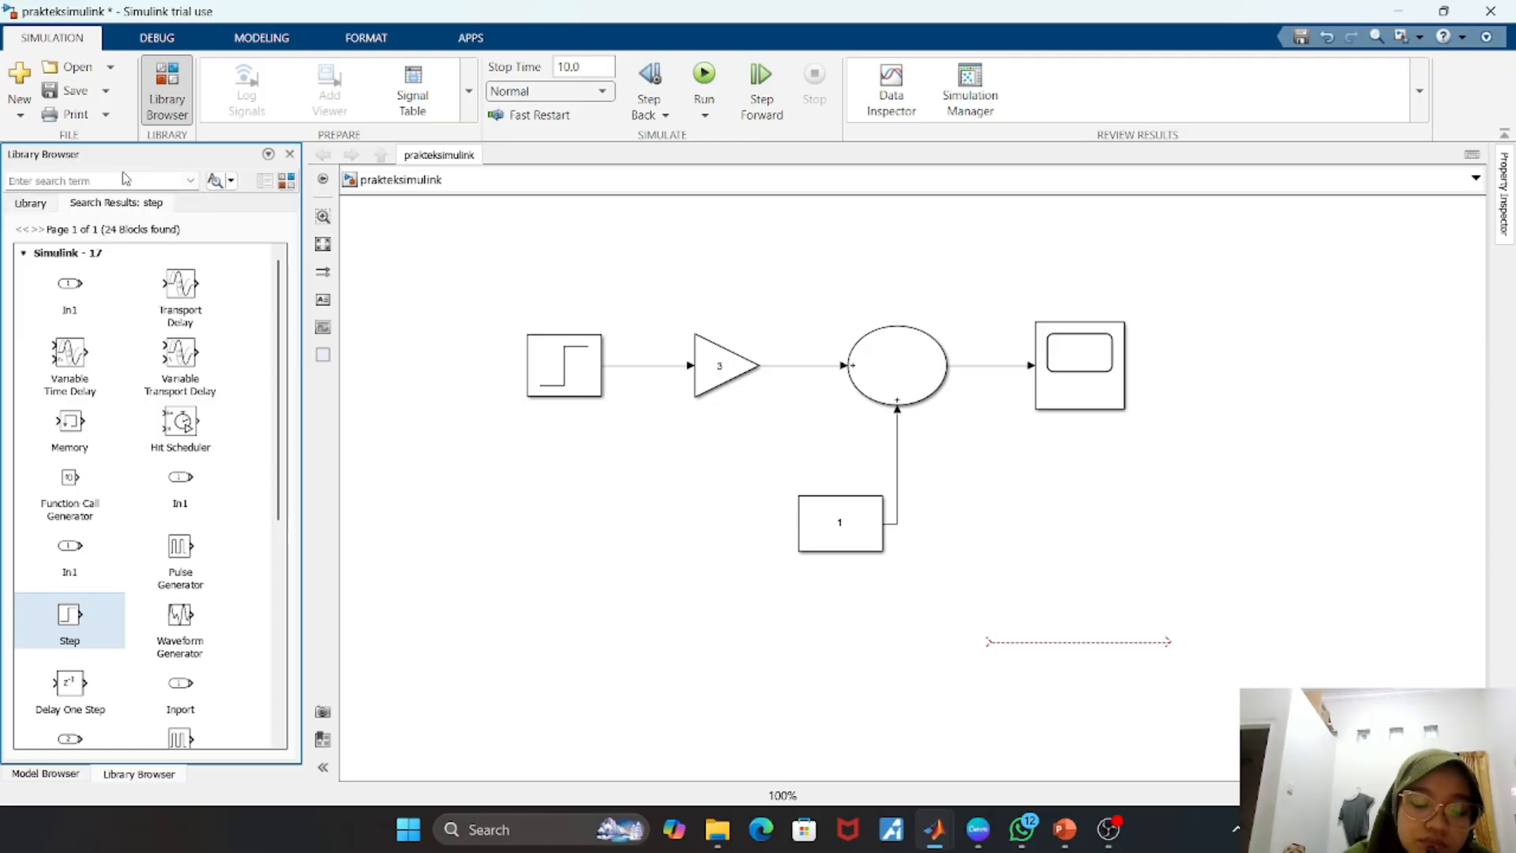
text(s)
key(BackSpace)
text(display)
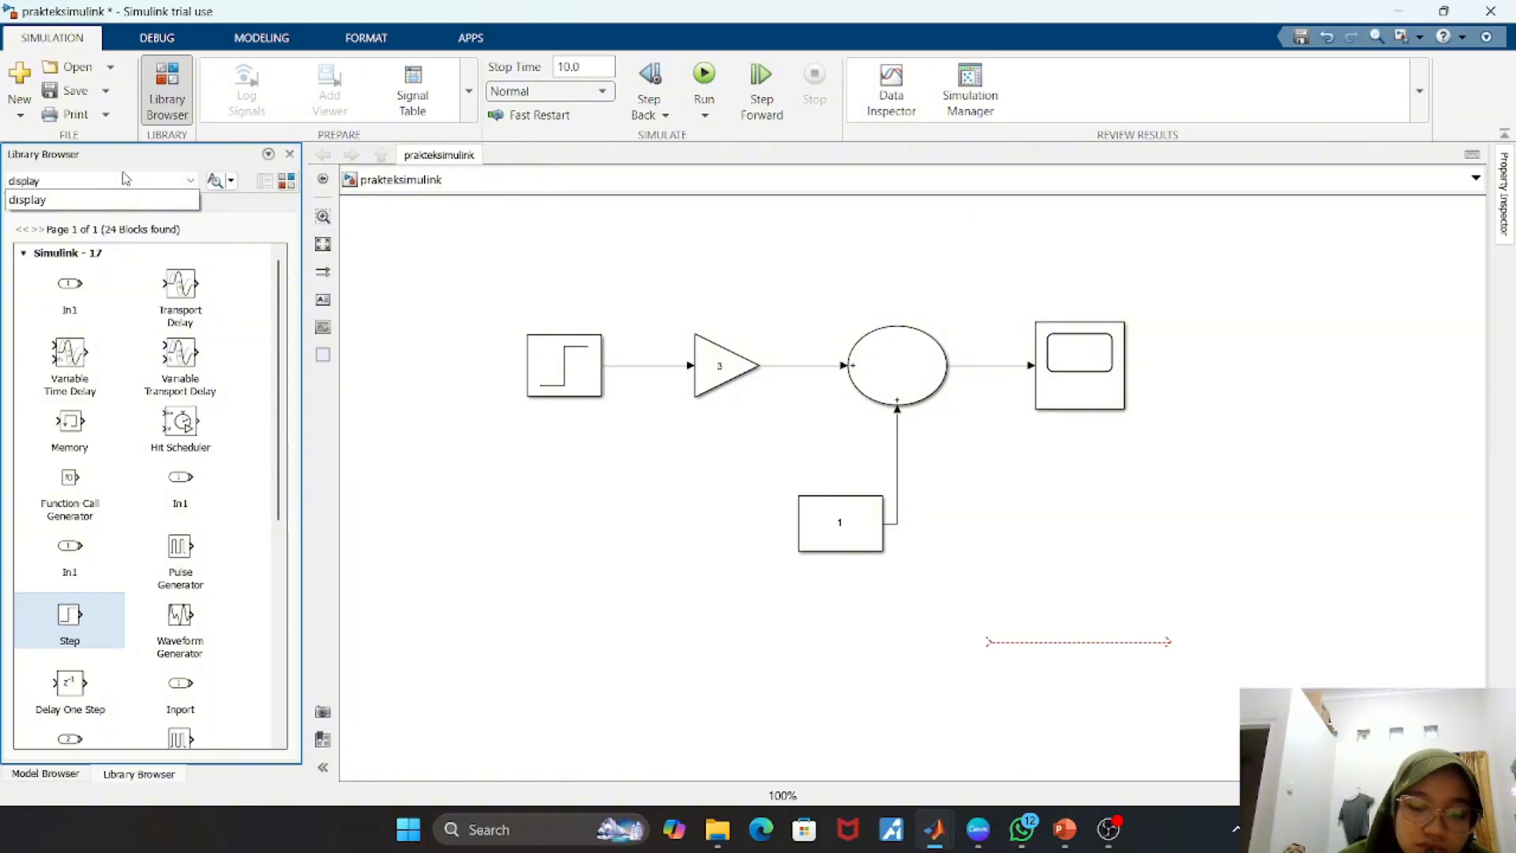
key(Return)
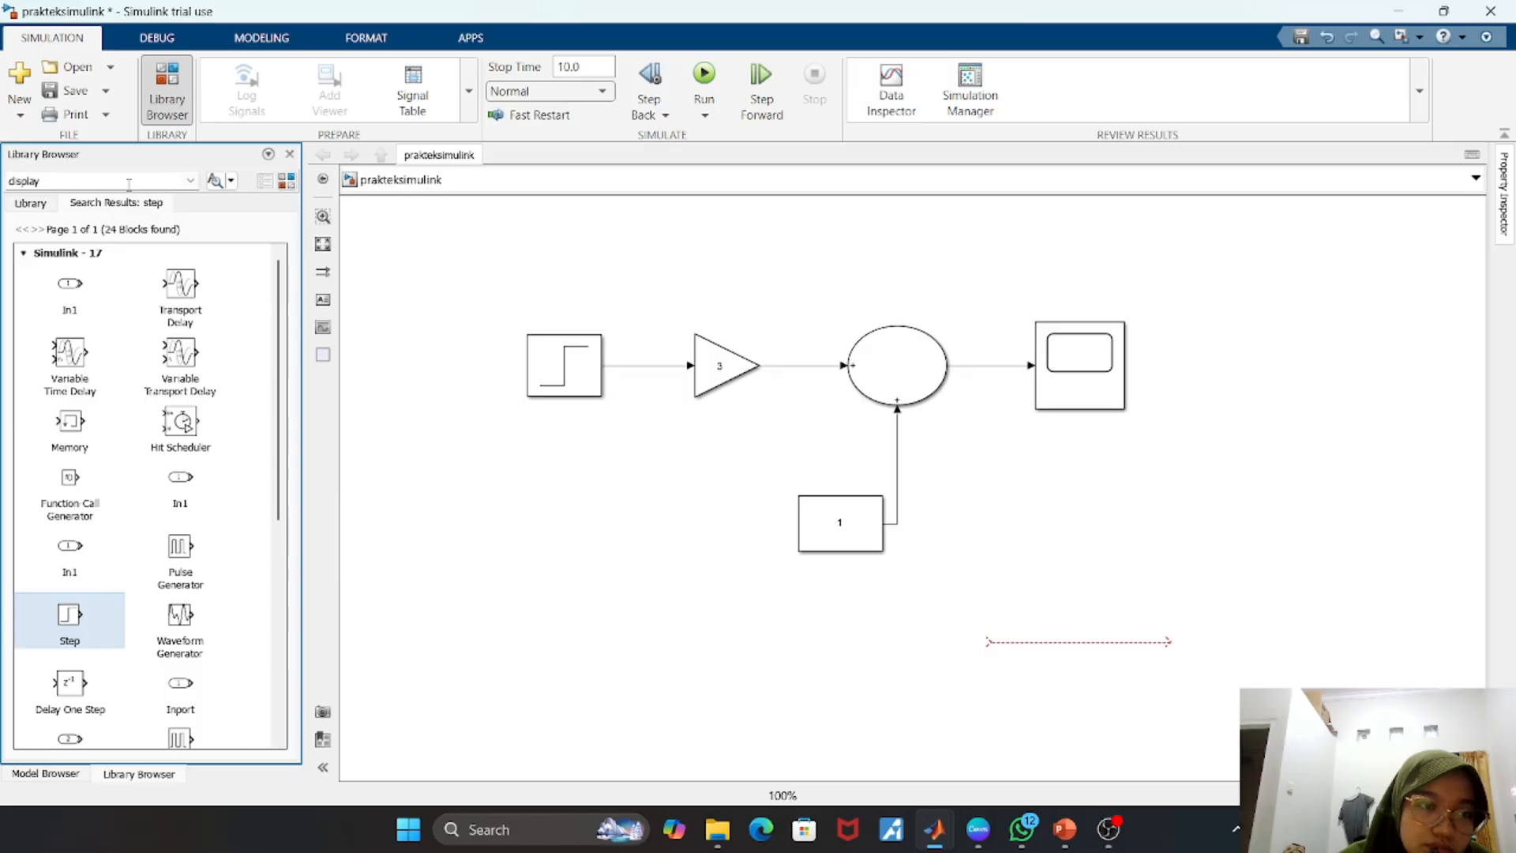
key(Return)
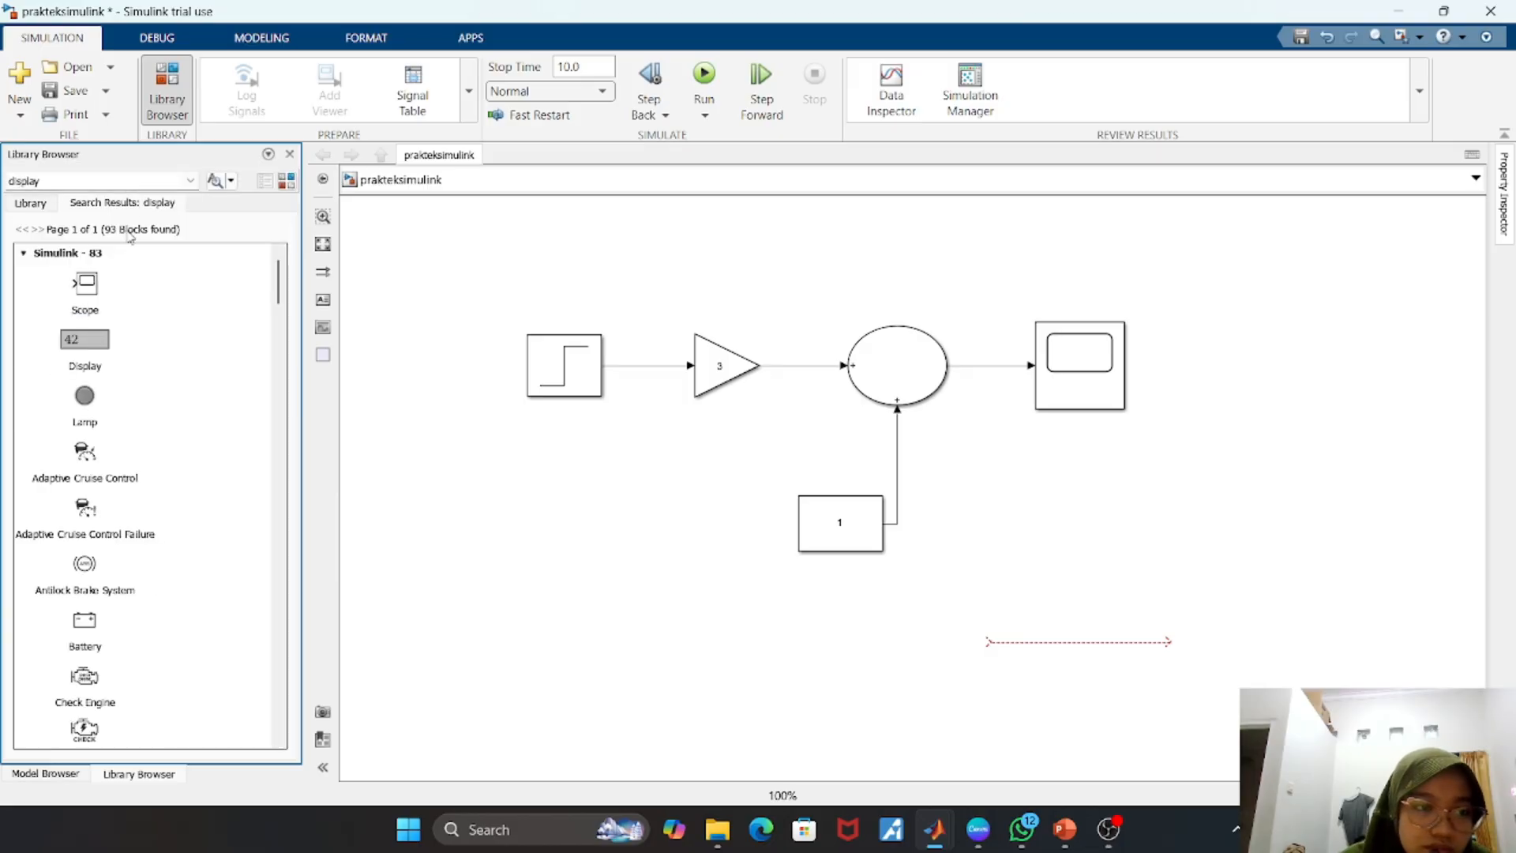
- Look through the display search results, from the Scope and Display blocks down to the engine indicator blocks, and return to the model canvas
scroll(130, 558, down, 2)
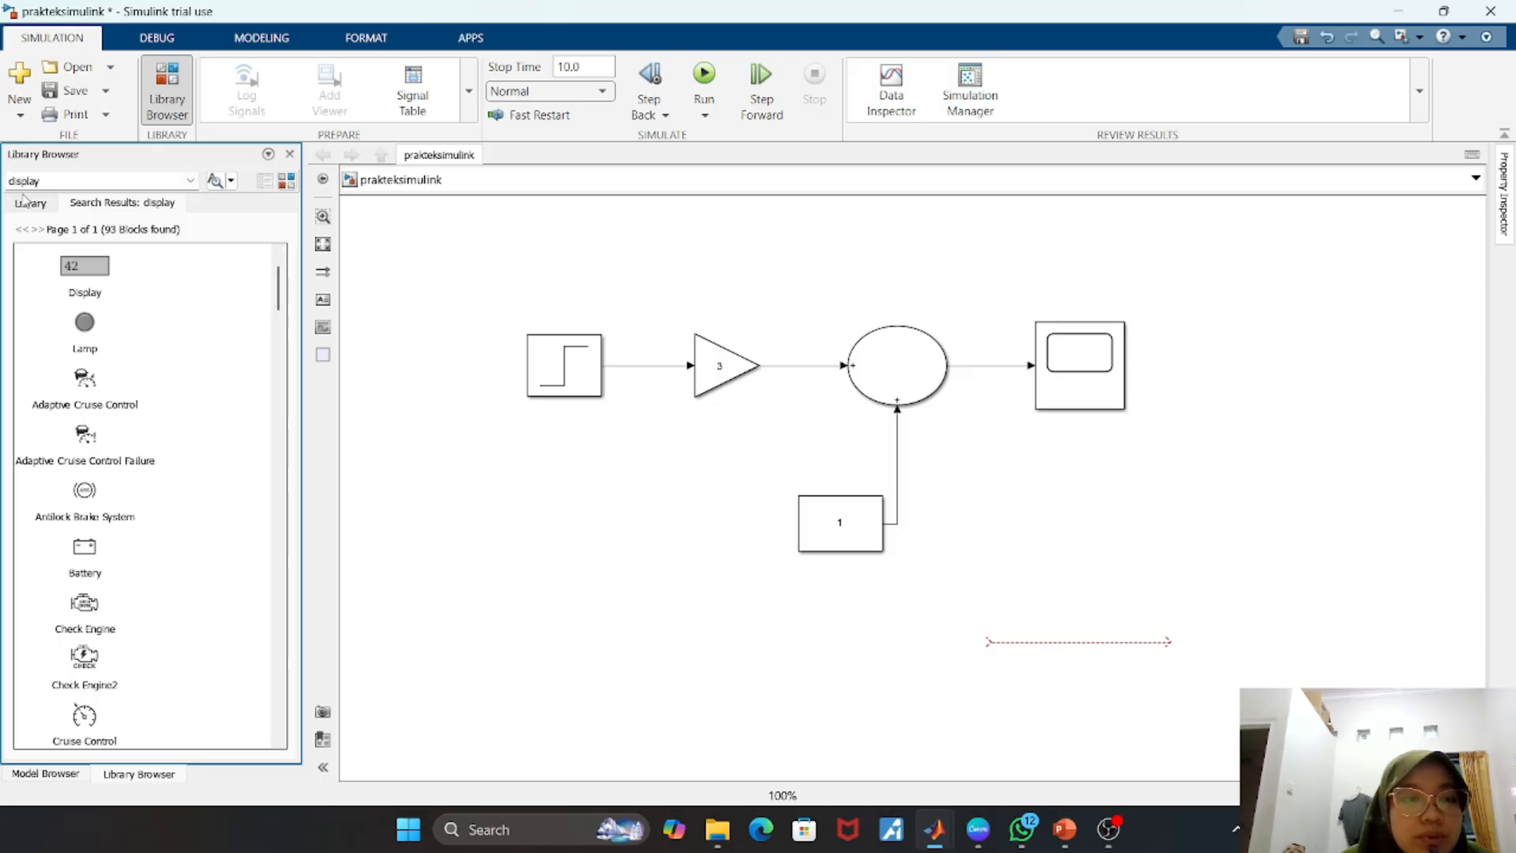
scroll(119, 390, up, 2)
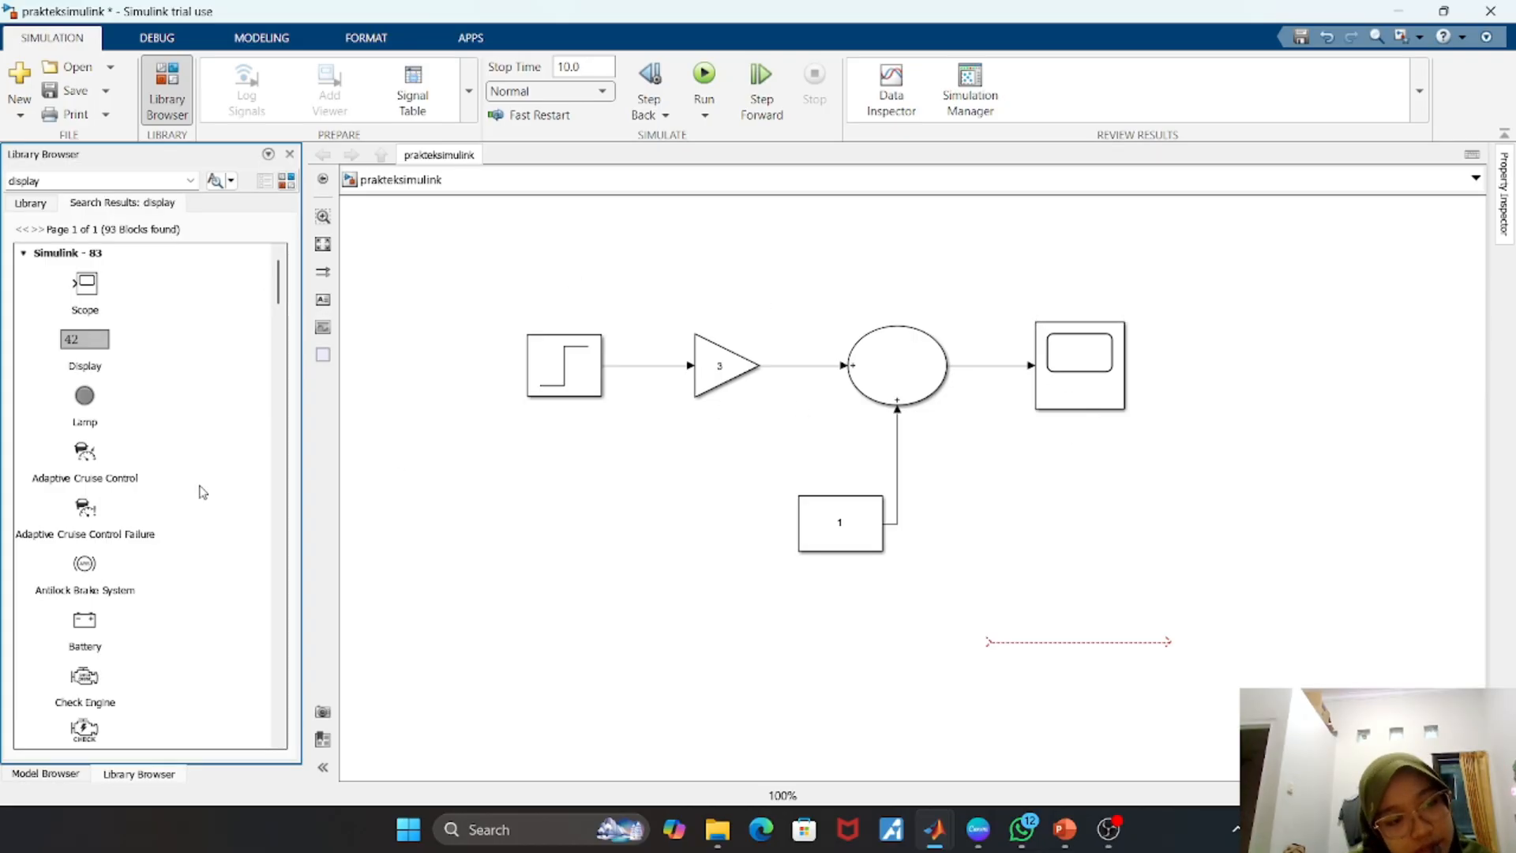
scroll(128, 617, down, 1)
scroll(128, 617, down, 3)
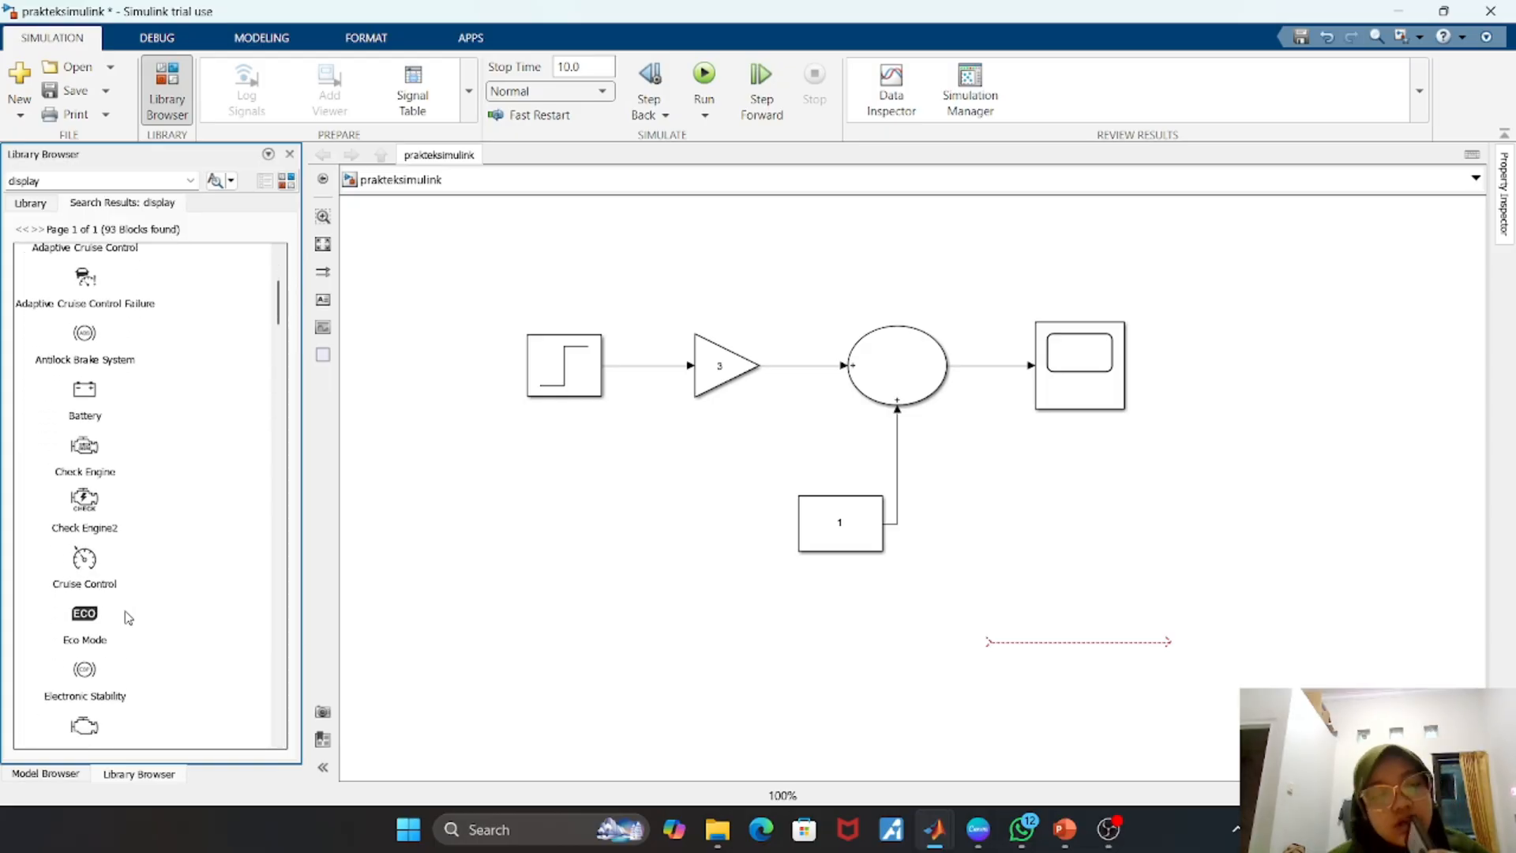
scroll(127, 617, down, 5)
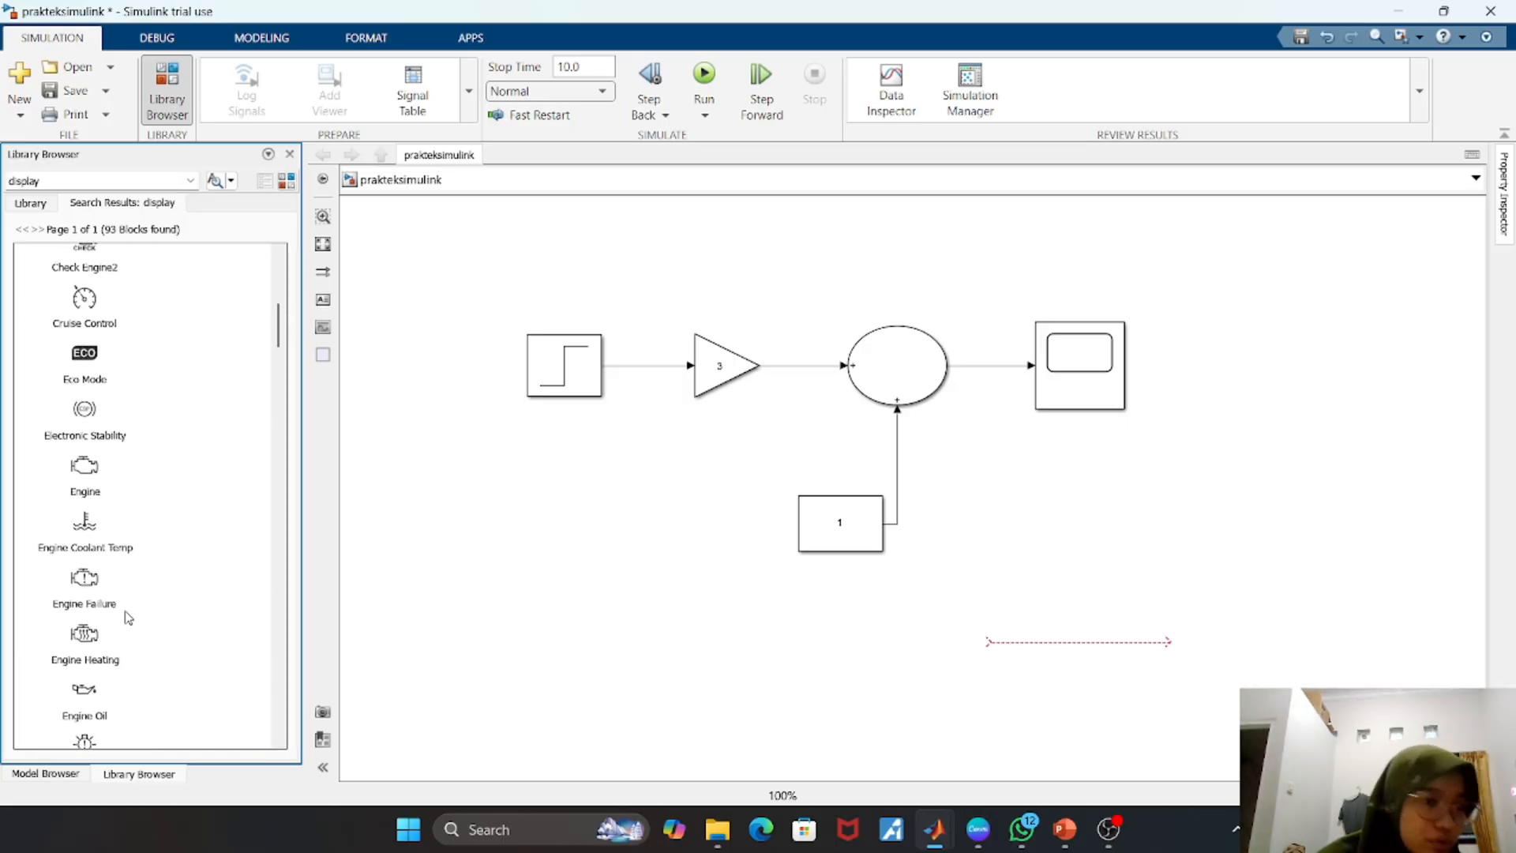
scroll(128, 617, down, 1)
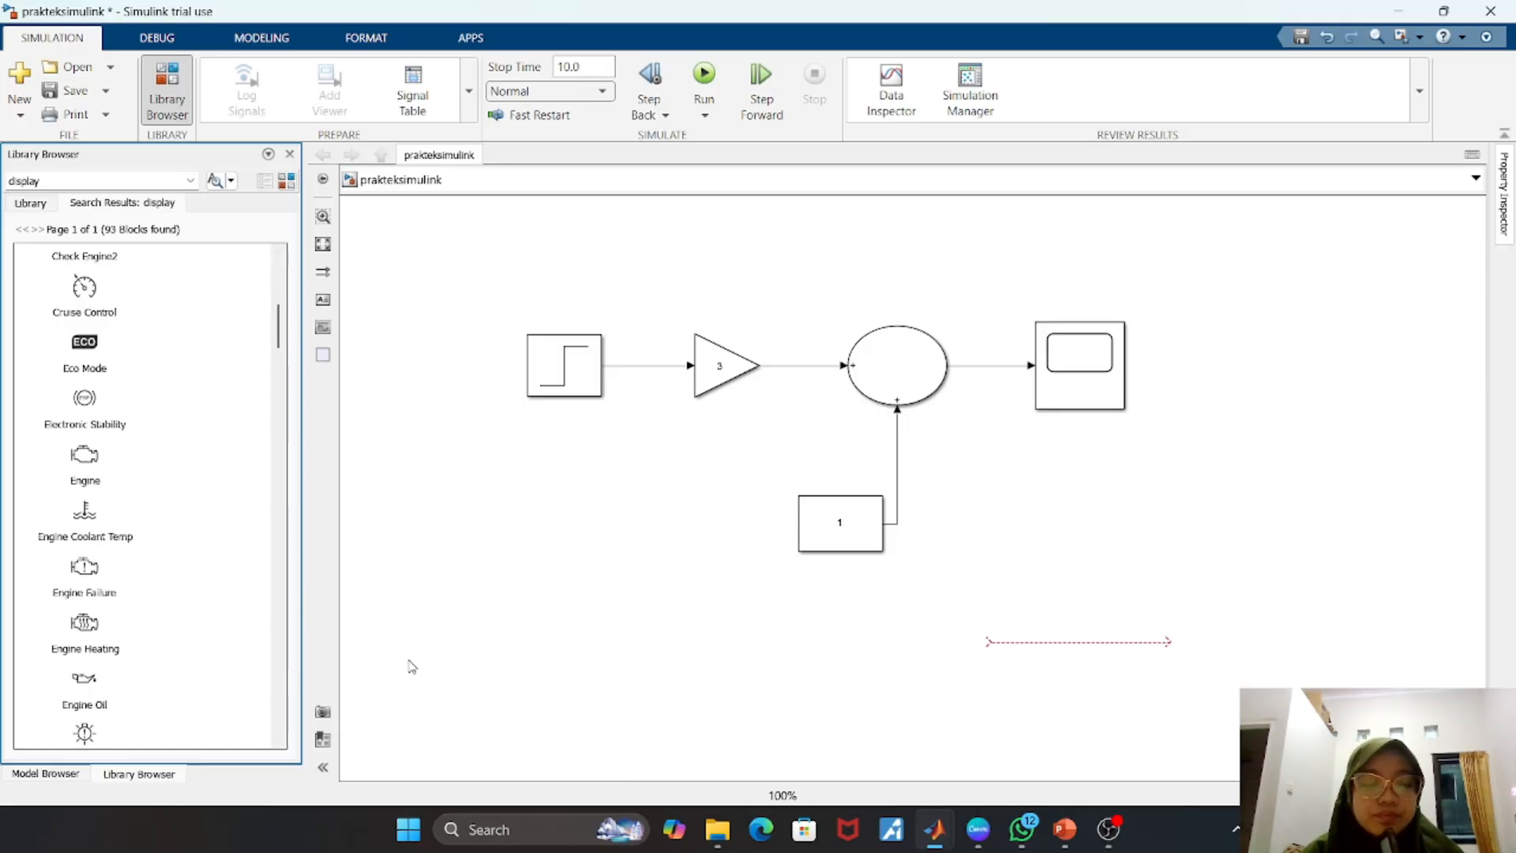
click(452, 624)
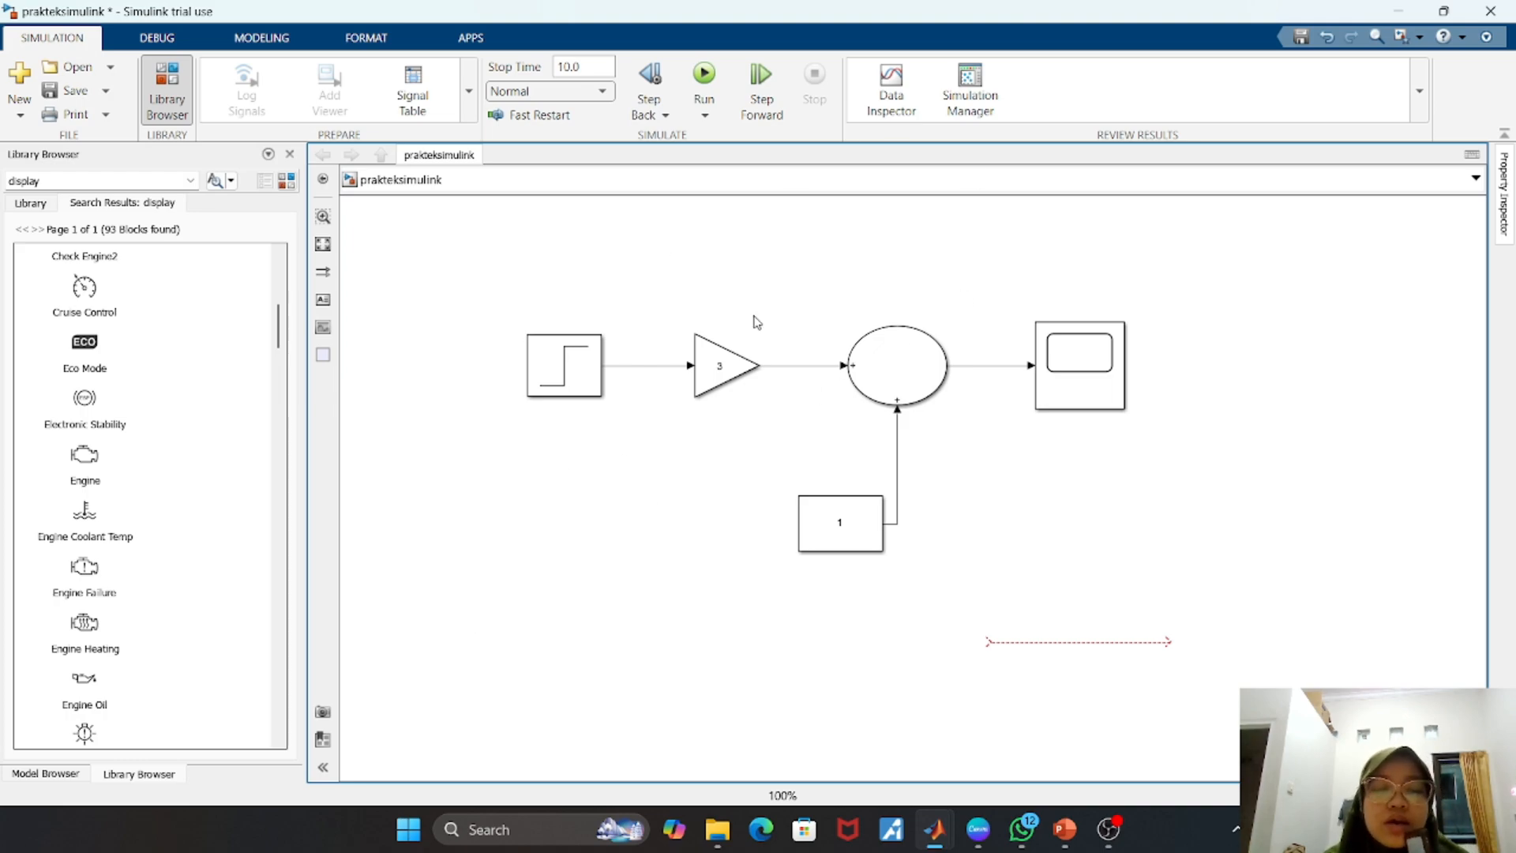
click(190, 181)
click(152, 183)
click(154, 181)
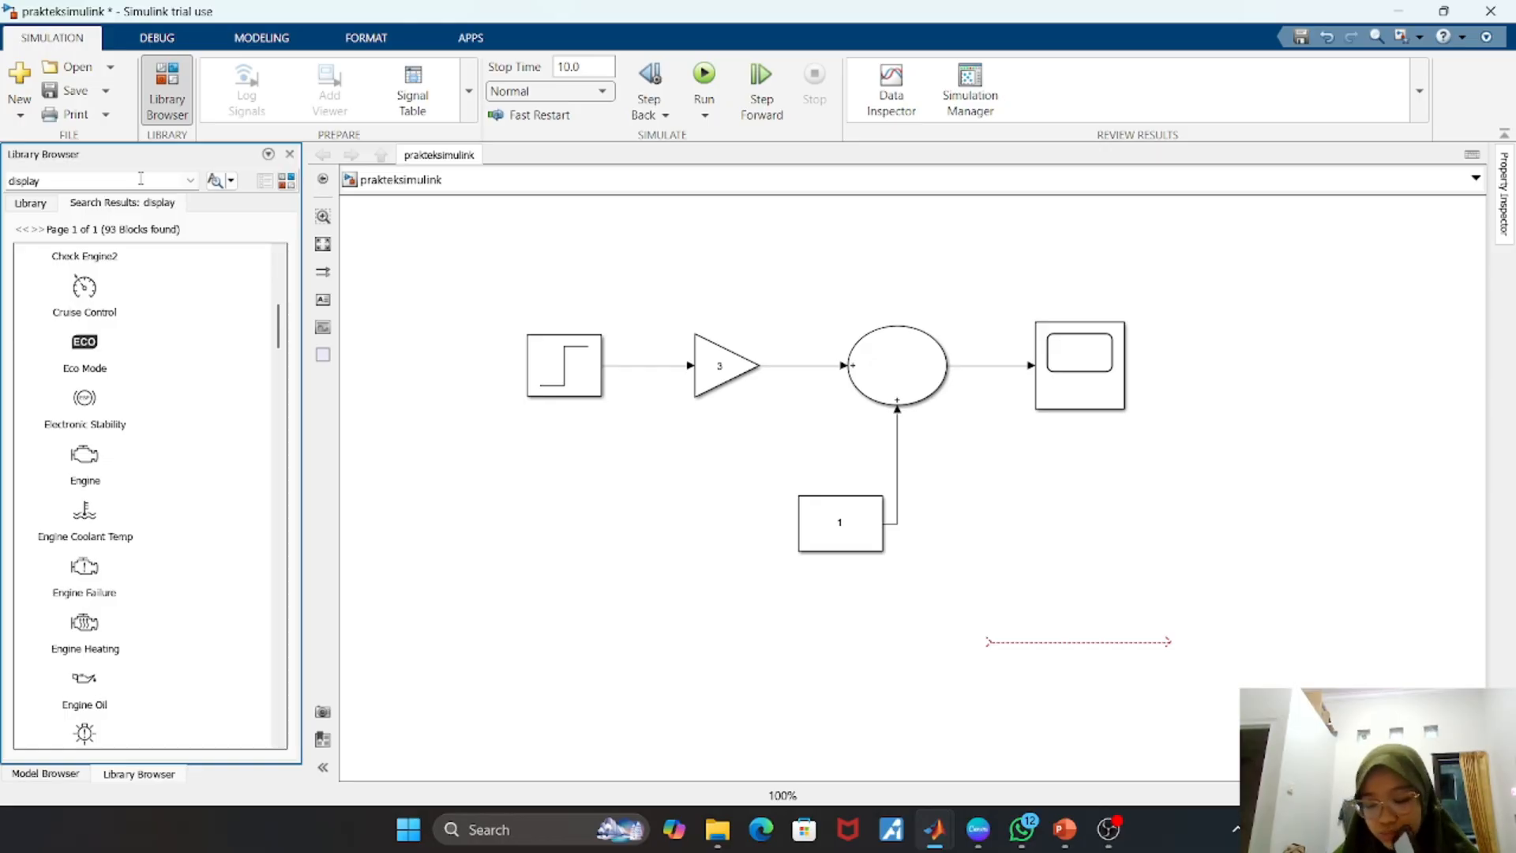
- Review the Step block's parameters in the prakteksimulink model and close them without changes
click(751, 342)
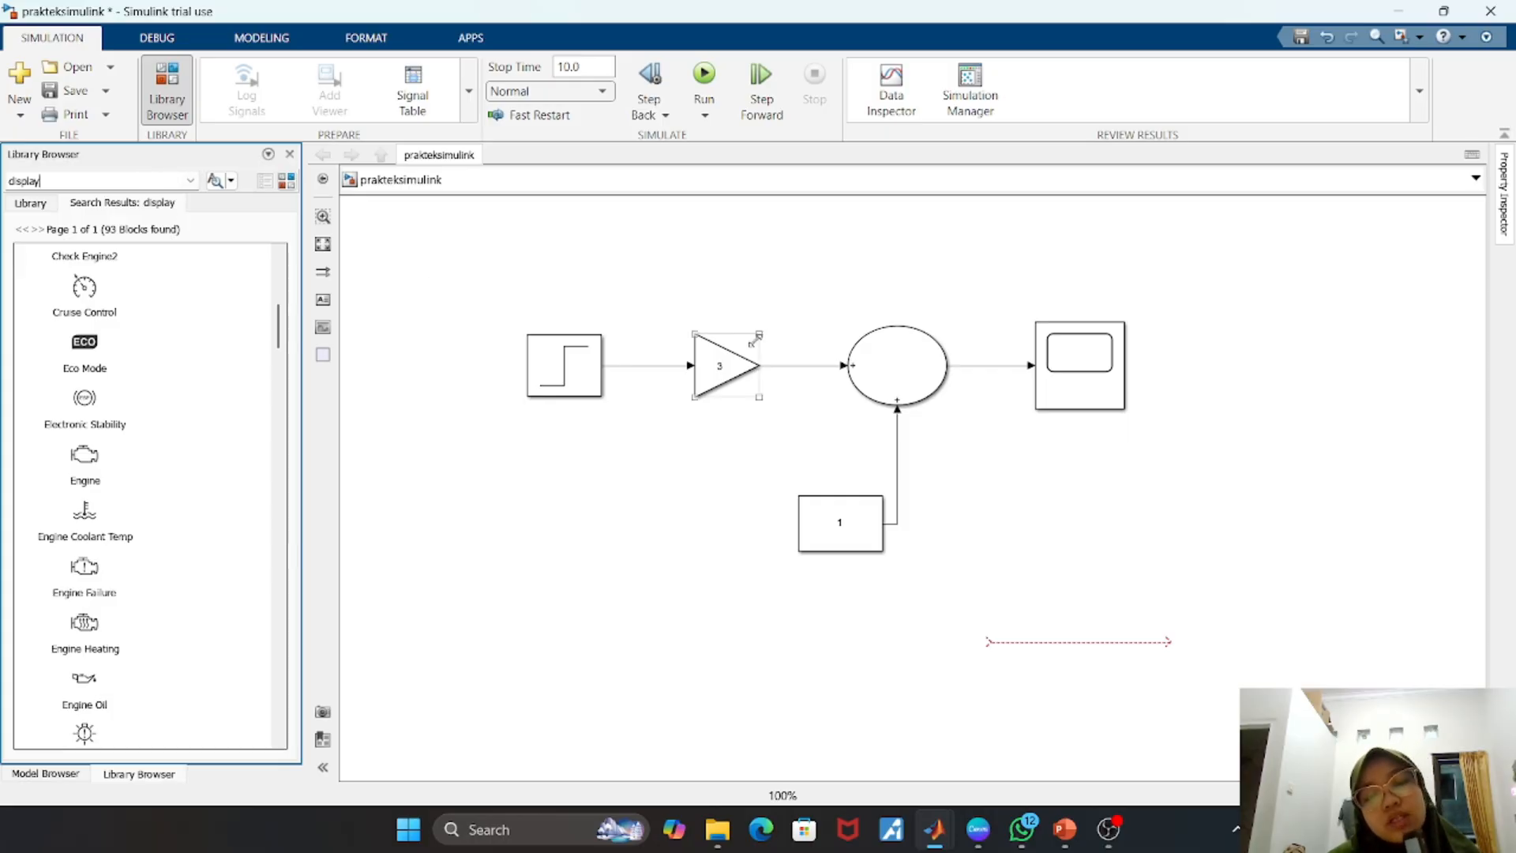
click(581, 374)
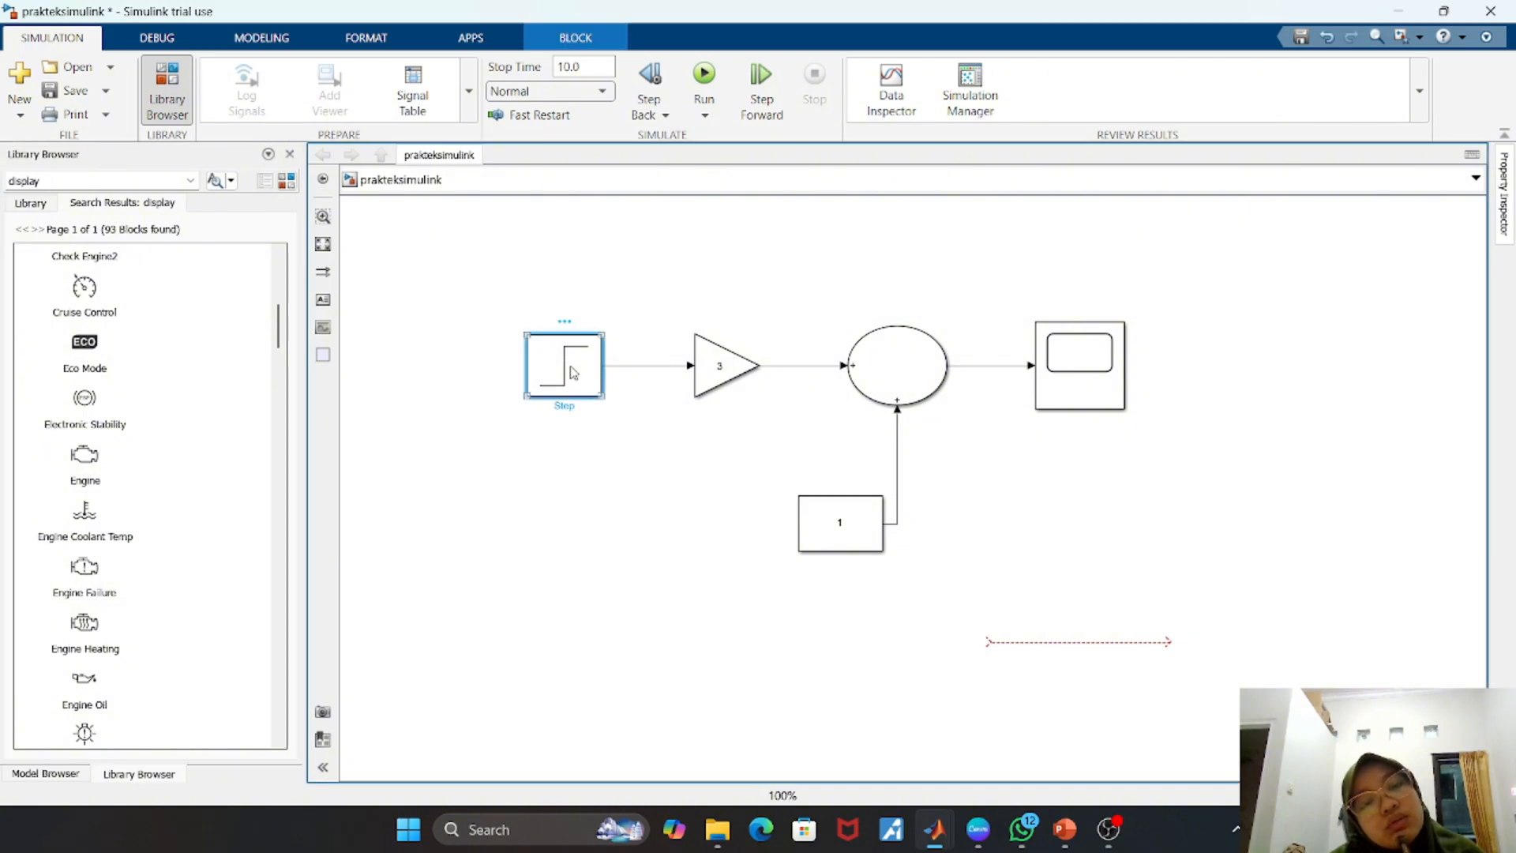
double_click(573, 372)
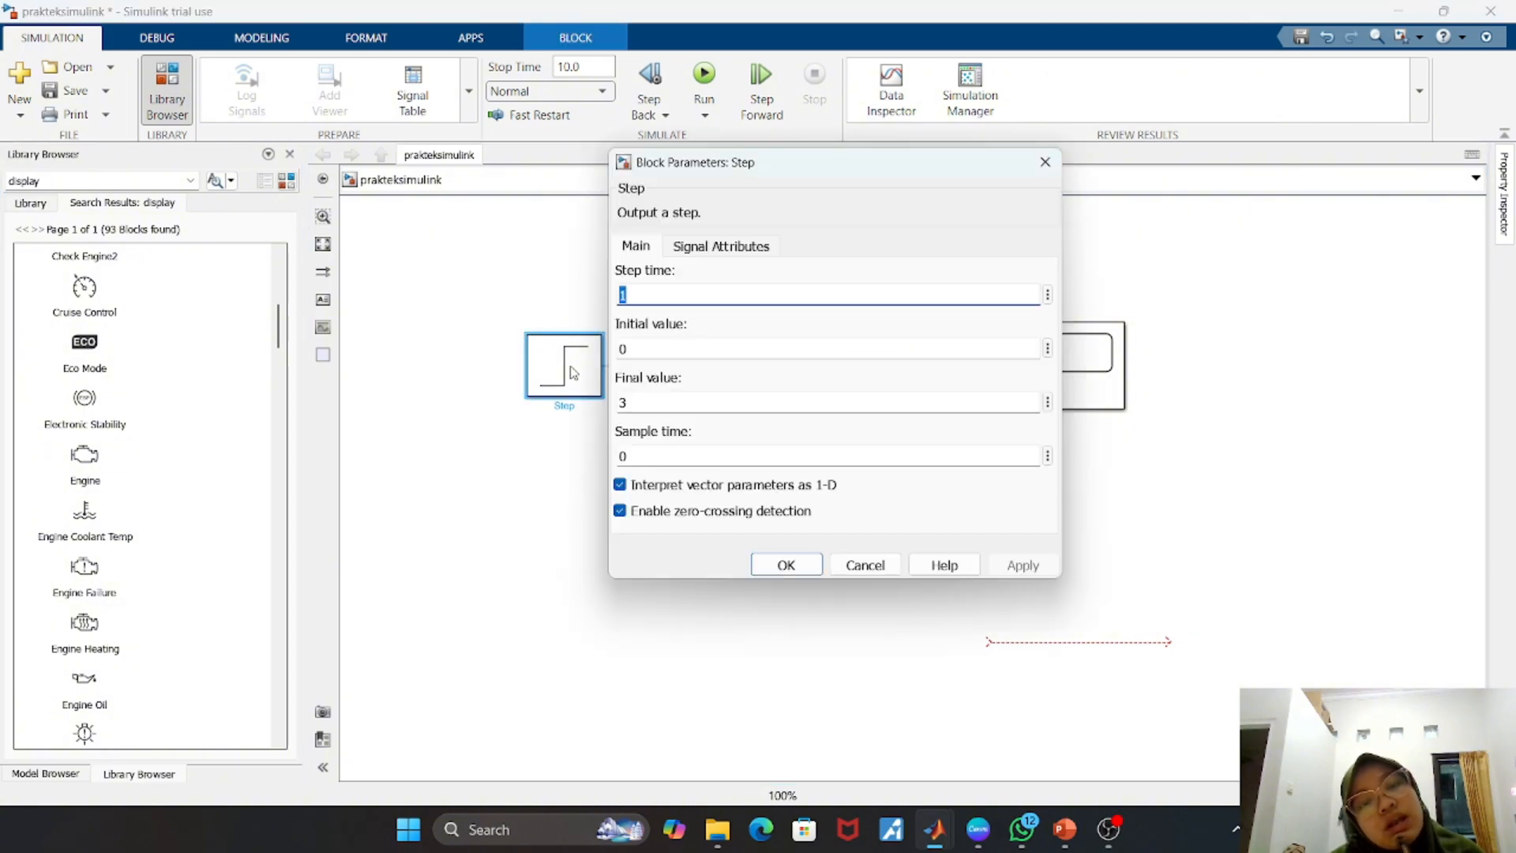
click(1045, 162)
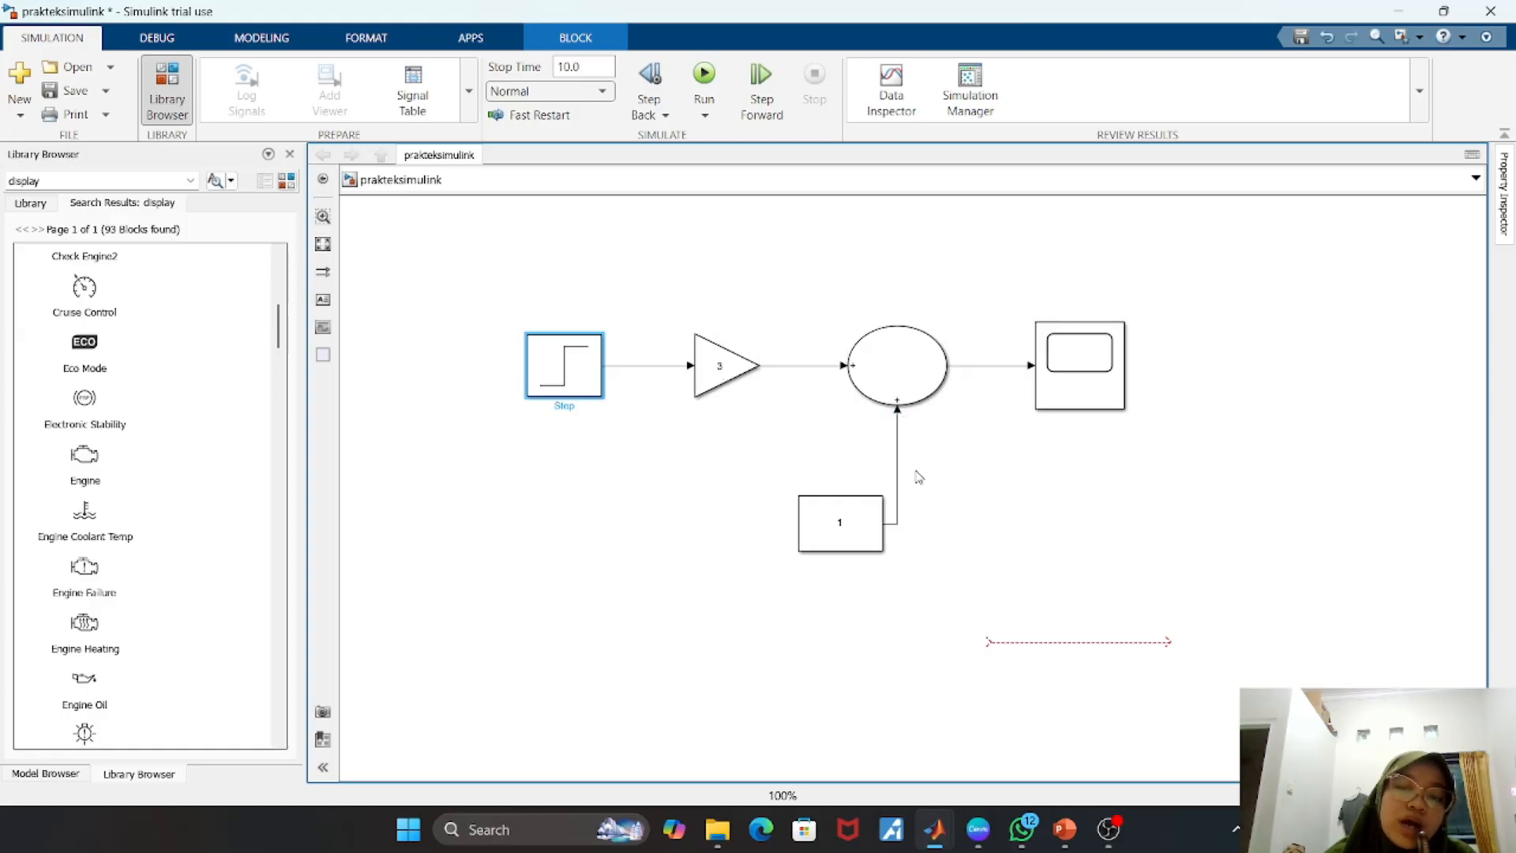
- Review the Constant block's parameters, keeping its constant value at 1, and deselect the block
click(850, 536)
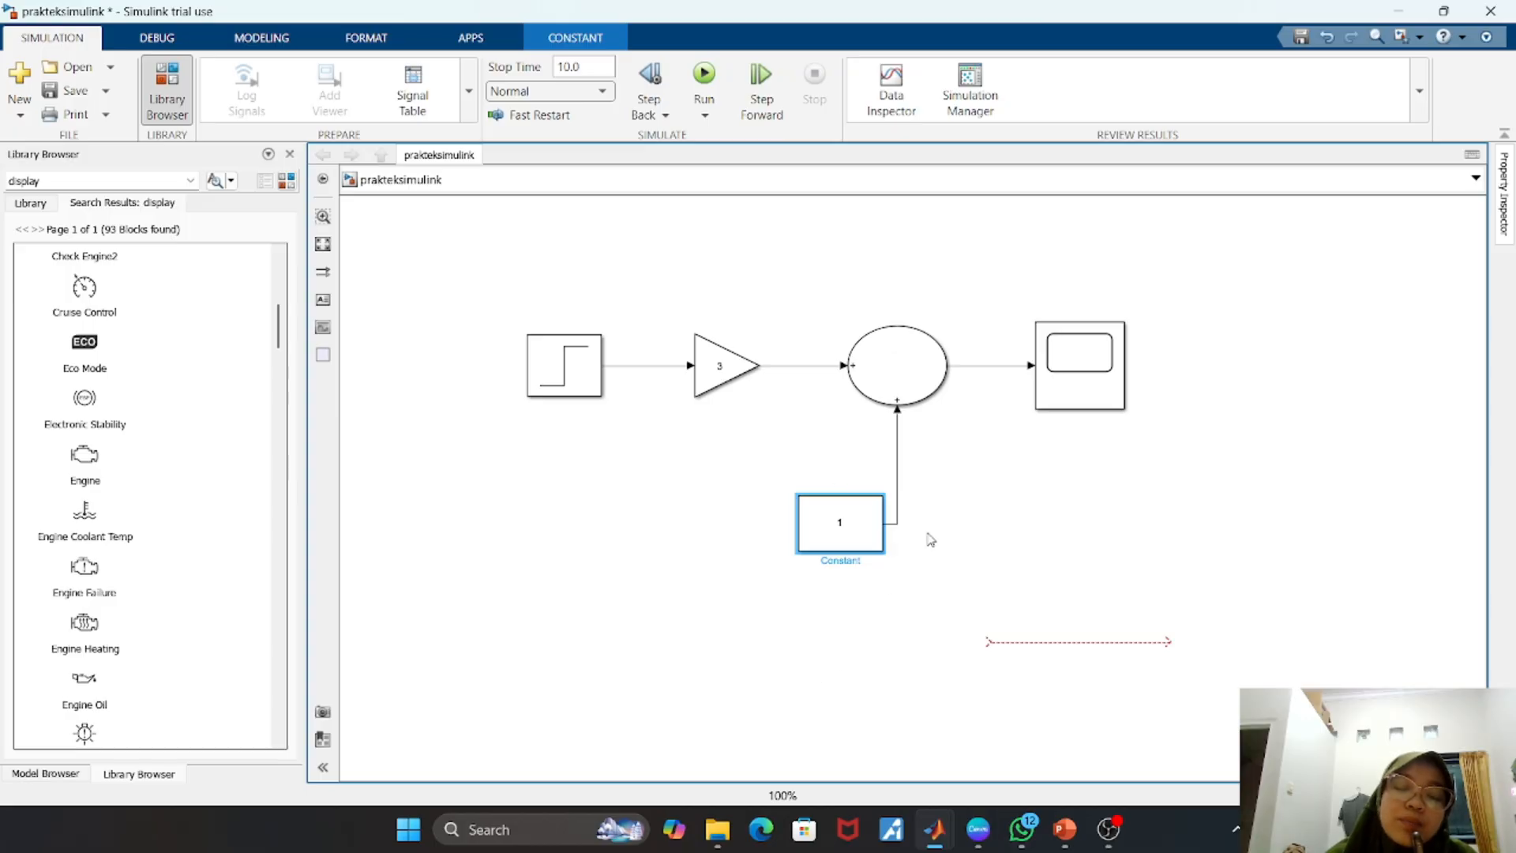
double_click(853, 525)
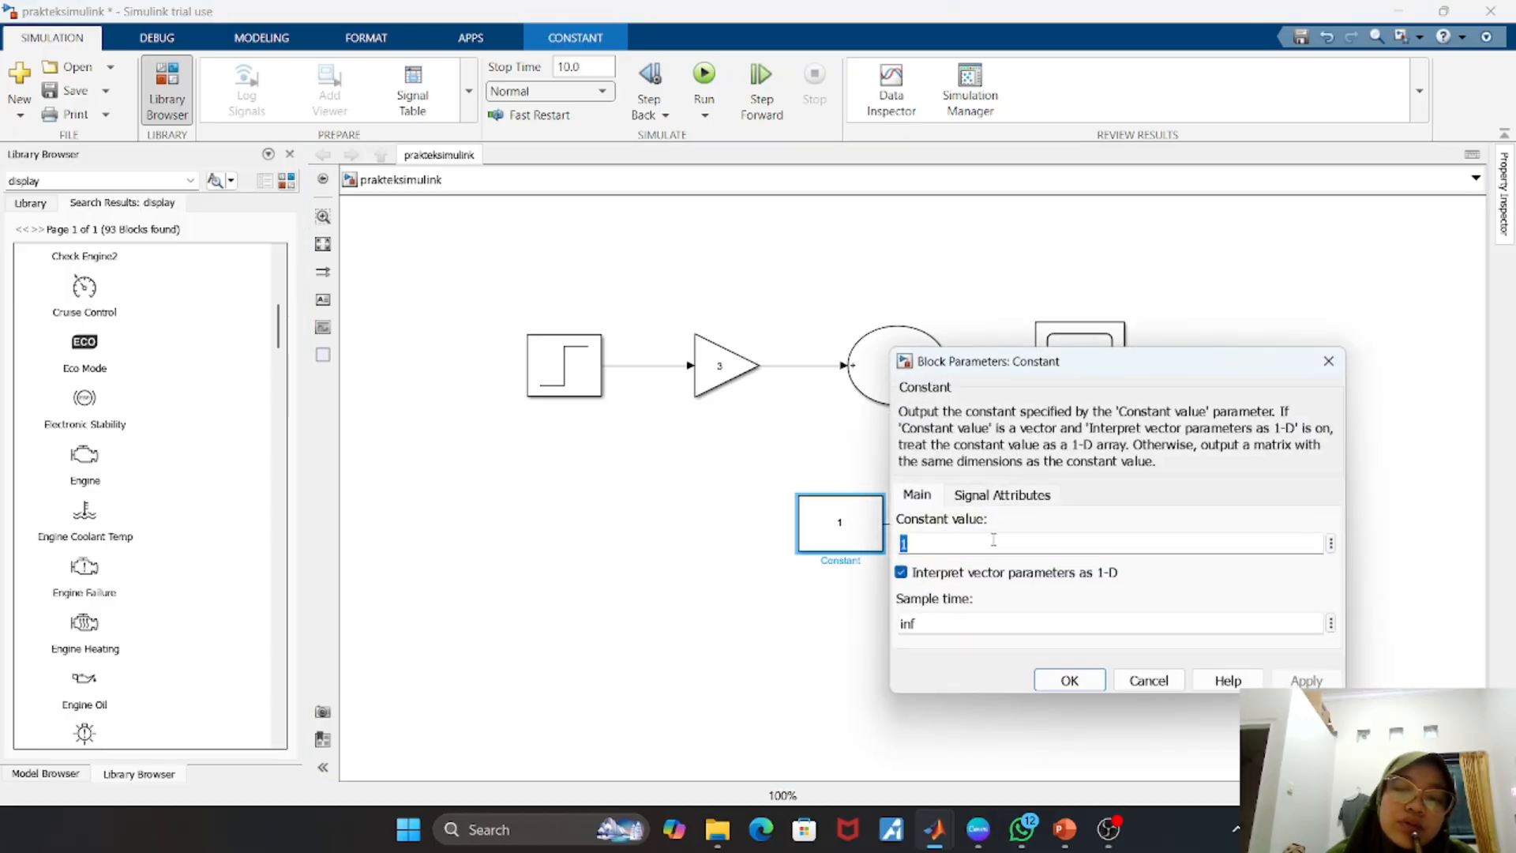
key(Return)
click(839, 632)
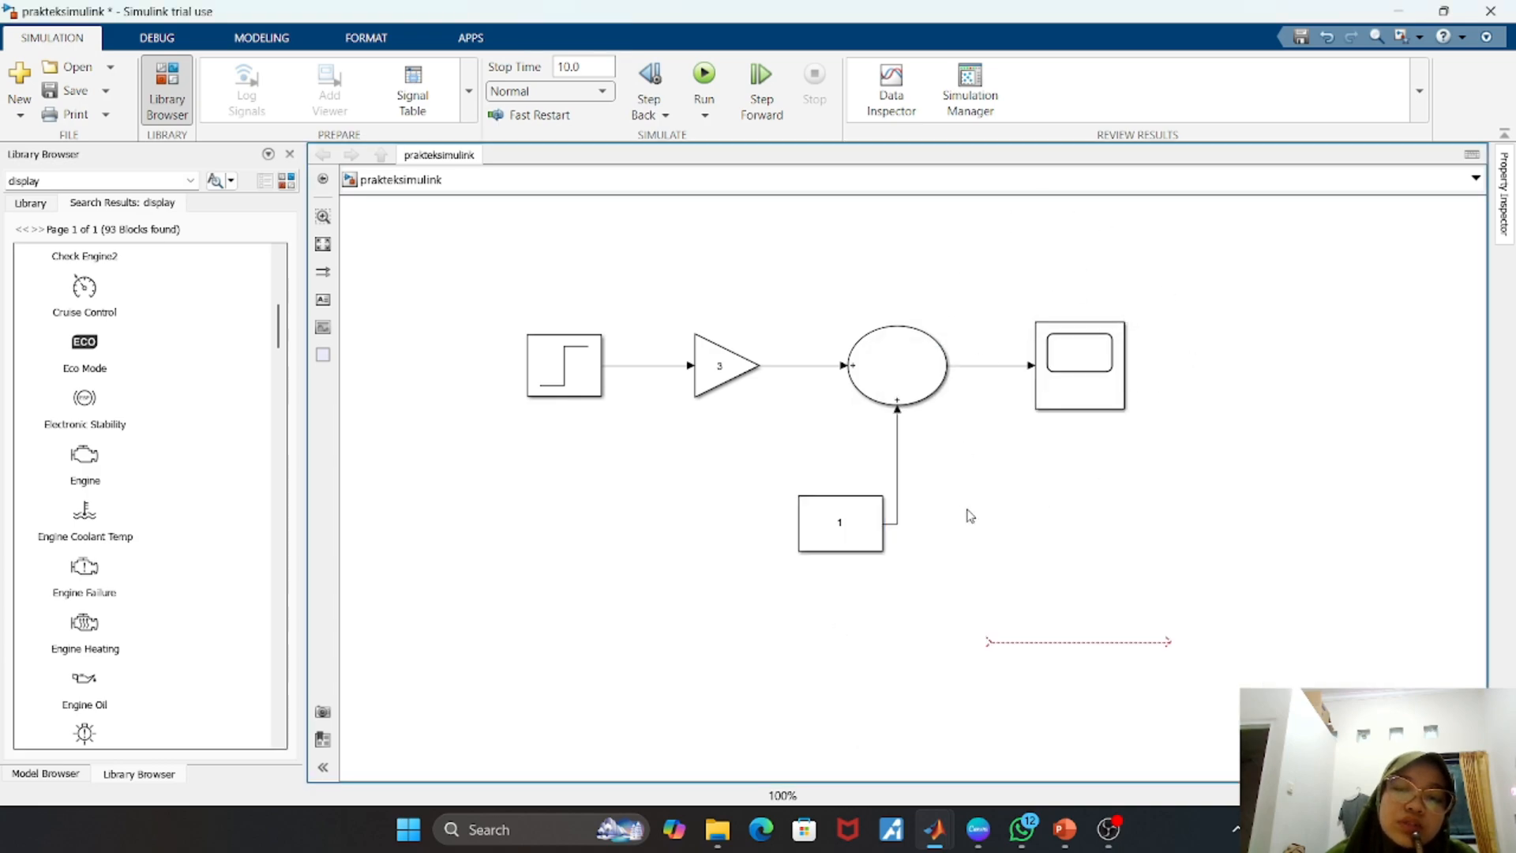
- Delete the unconnected signal line below the diagram and run the simulation
click(1111, 643)
key(Delete)
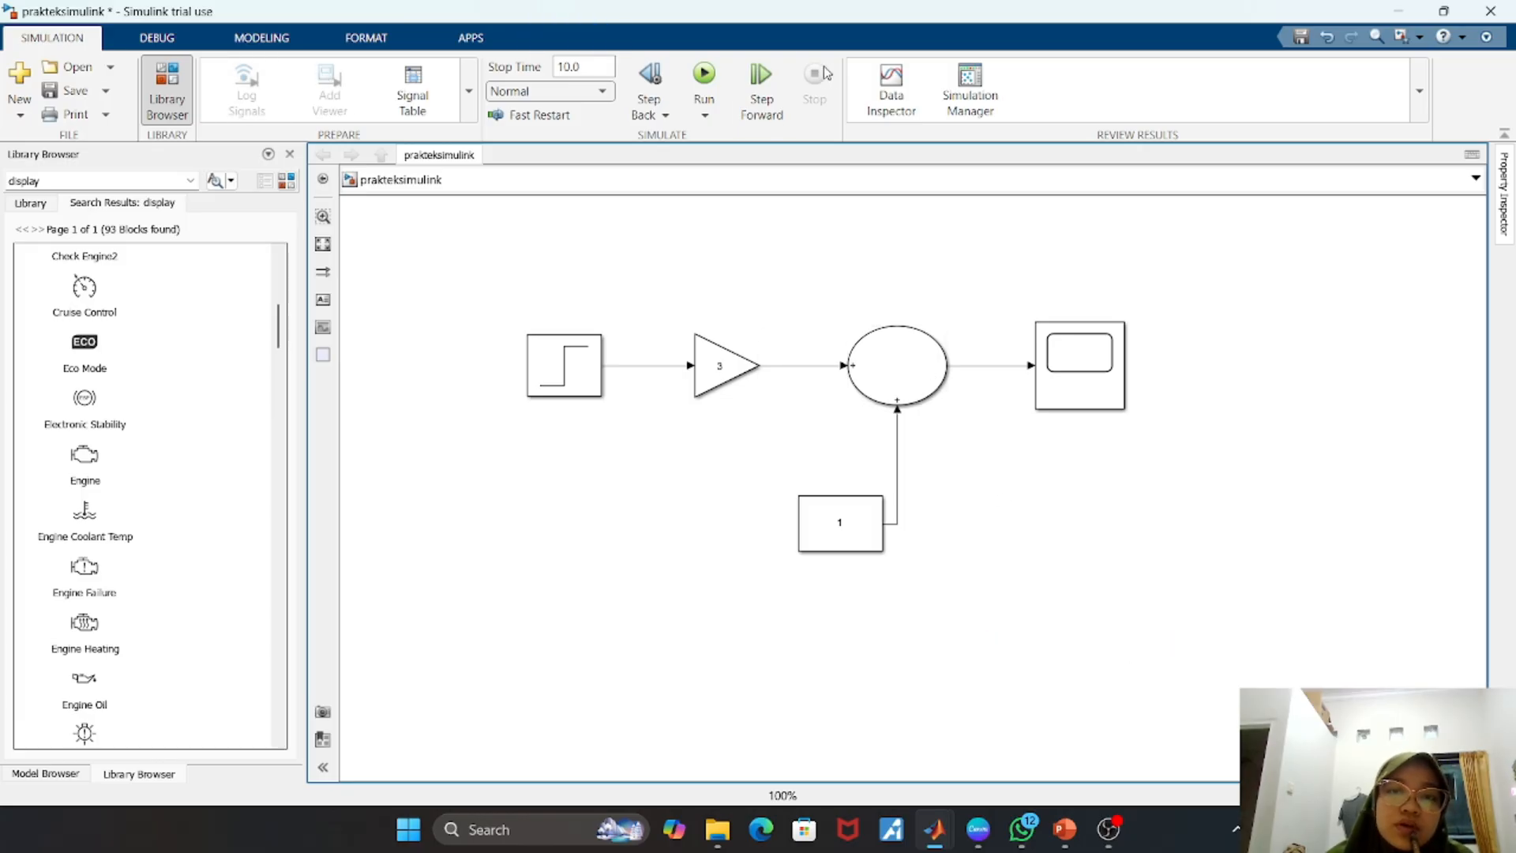
click(700, 76)
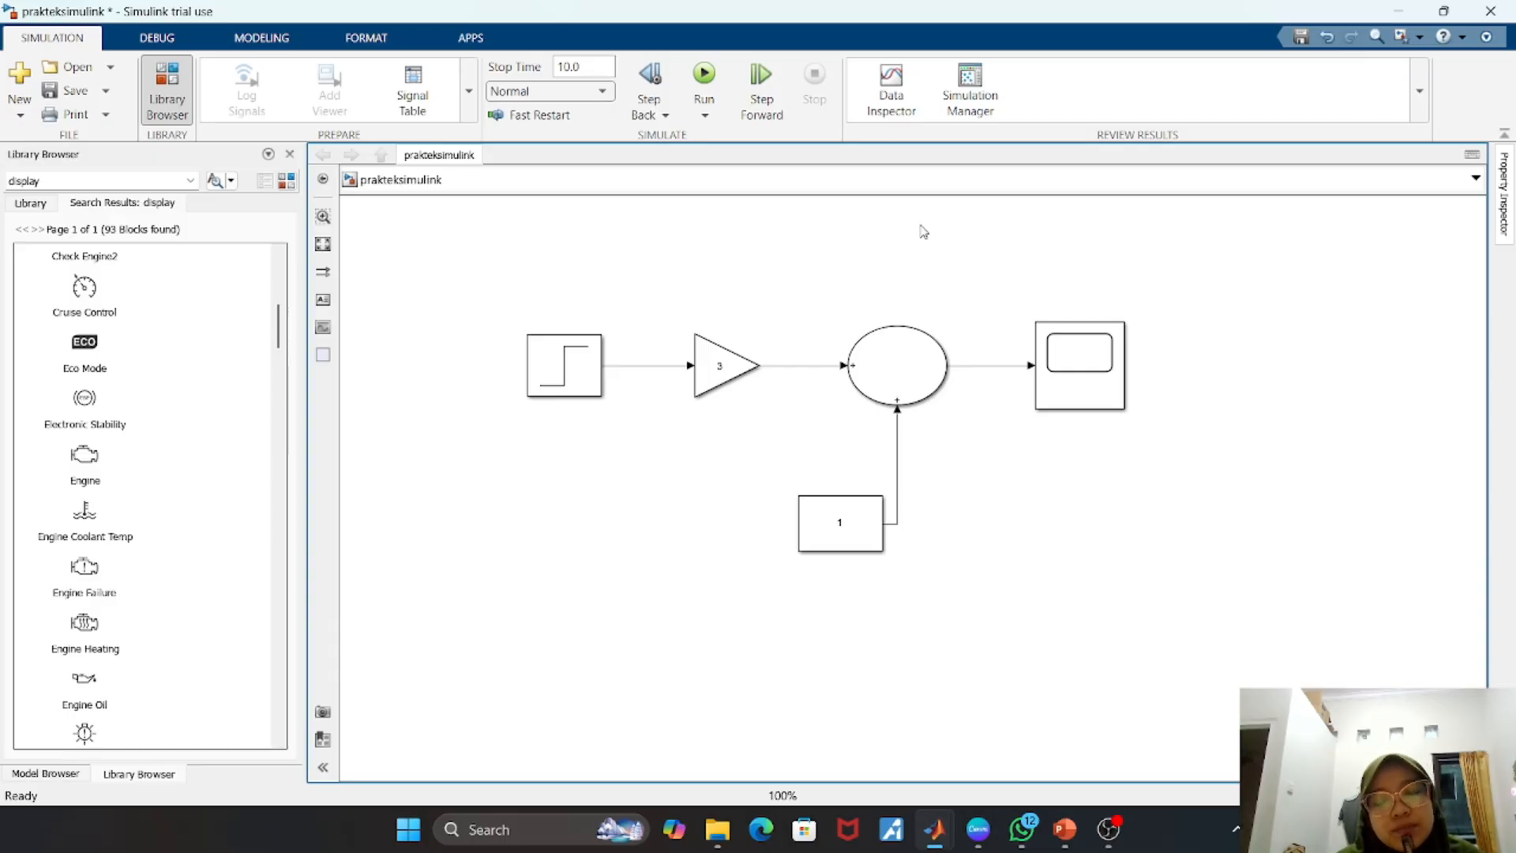
- View the output plot of the Scope block and move its window clear of the diagram
click(1082, 360)
double_click(1080, 360)
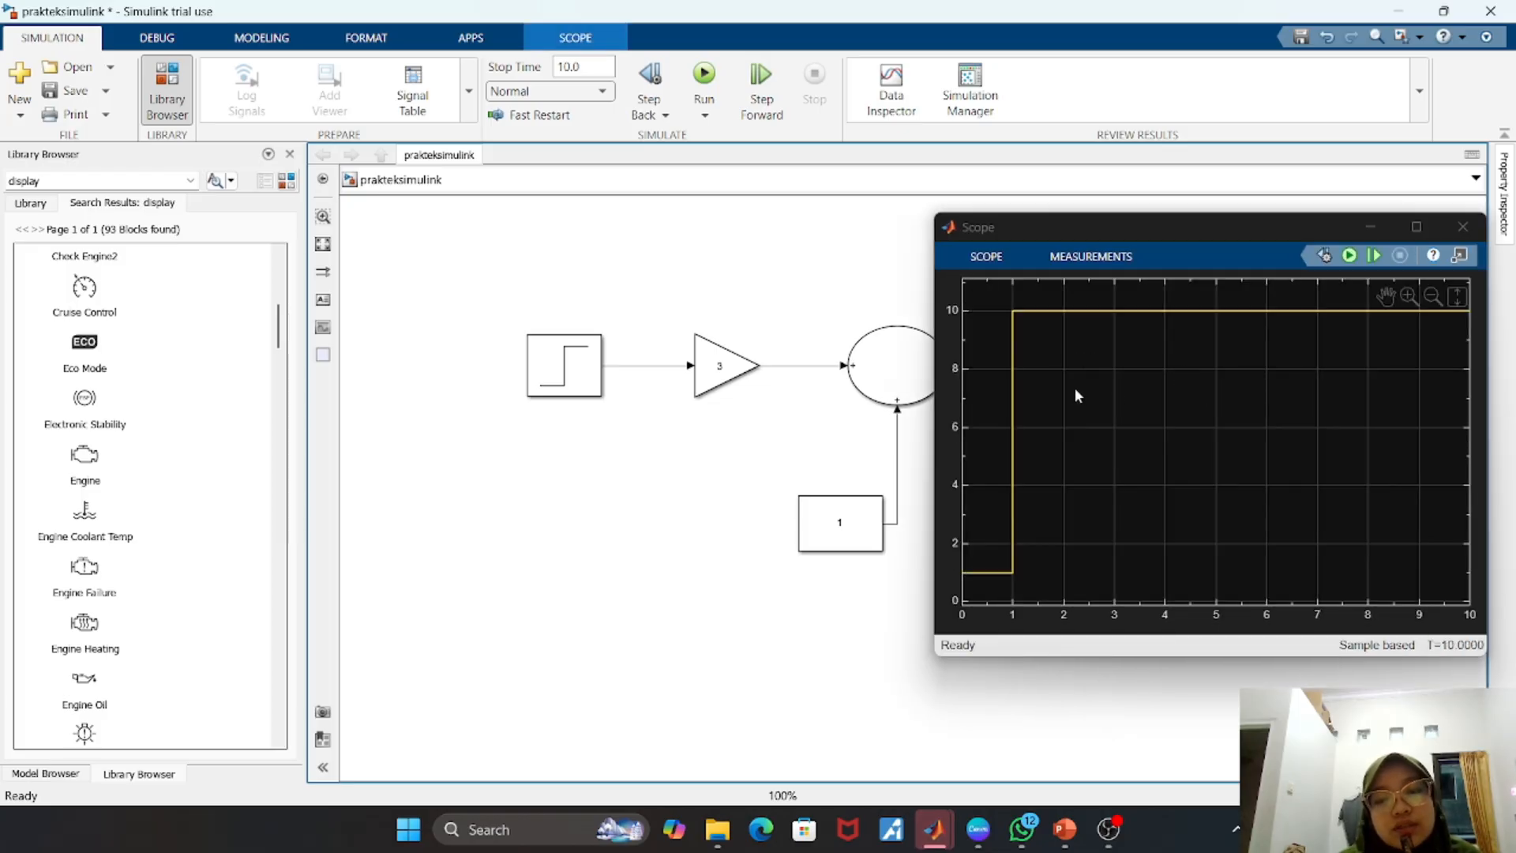
drag(1204, 230, 1304, 354)
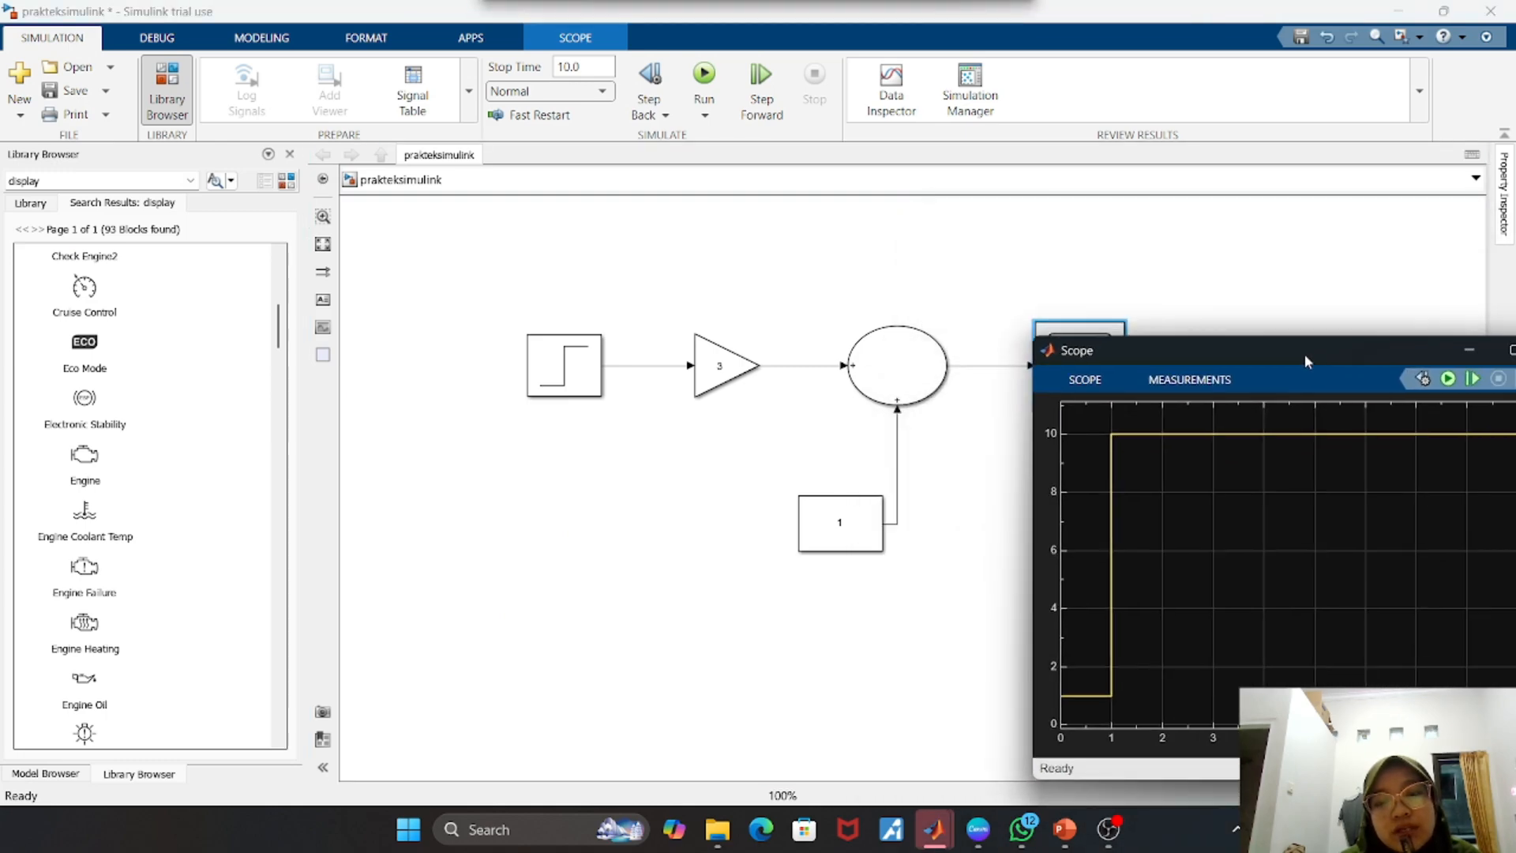
- Check the Step block's time and value settings against the scope plot and close its parameters
click(577, 373)
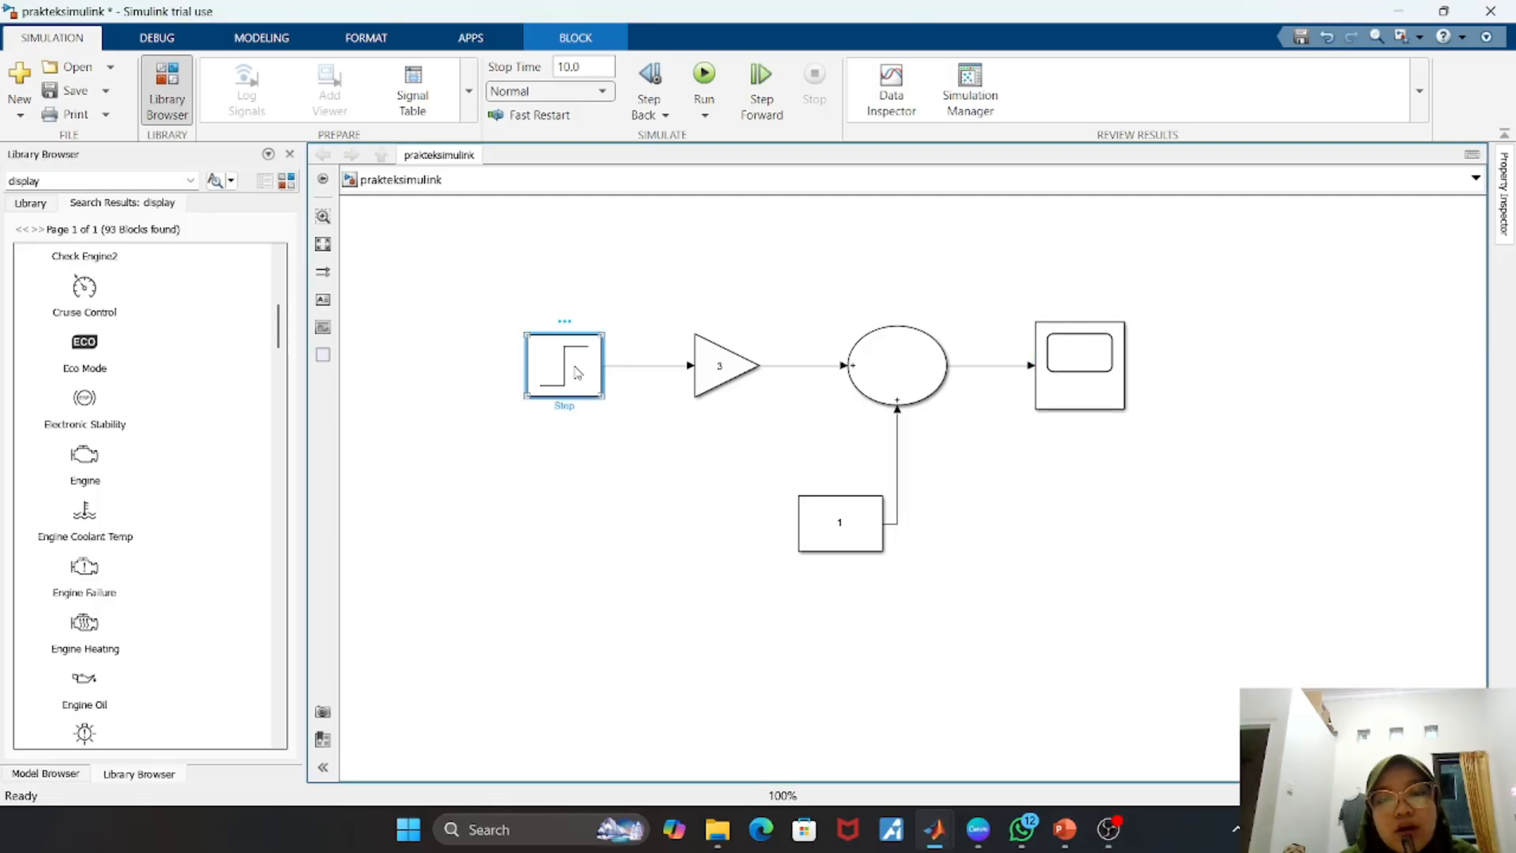
double_click(577, 373)
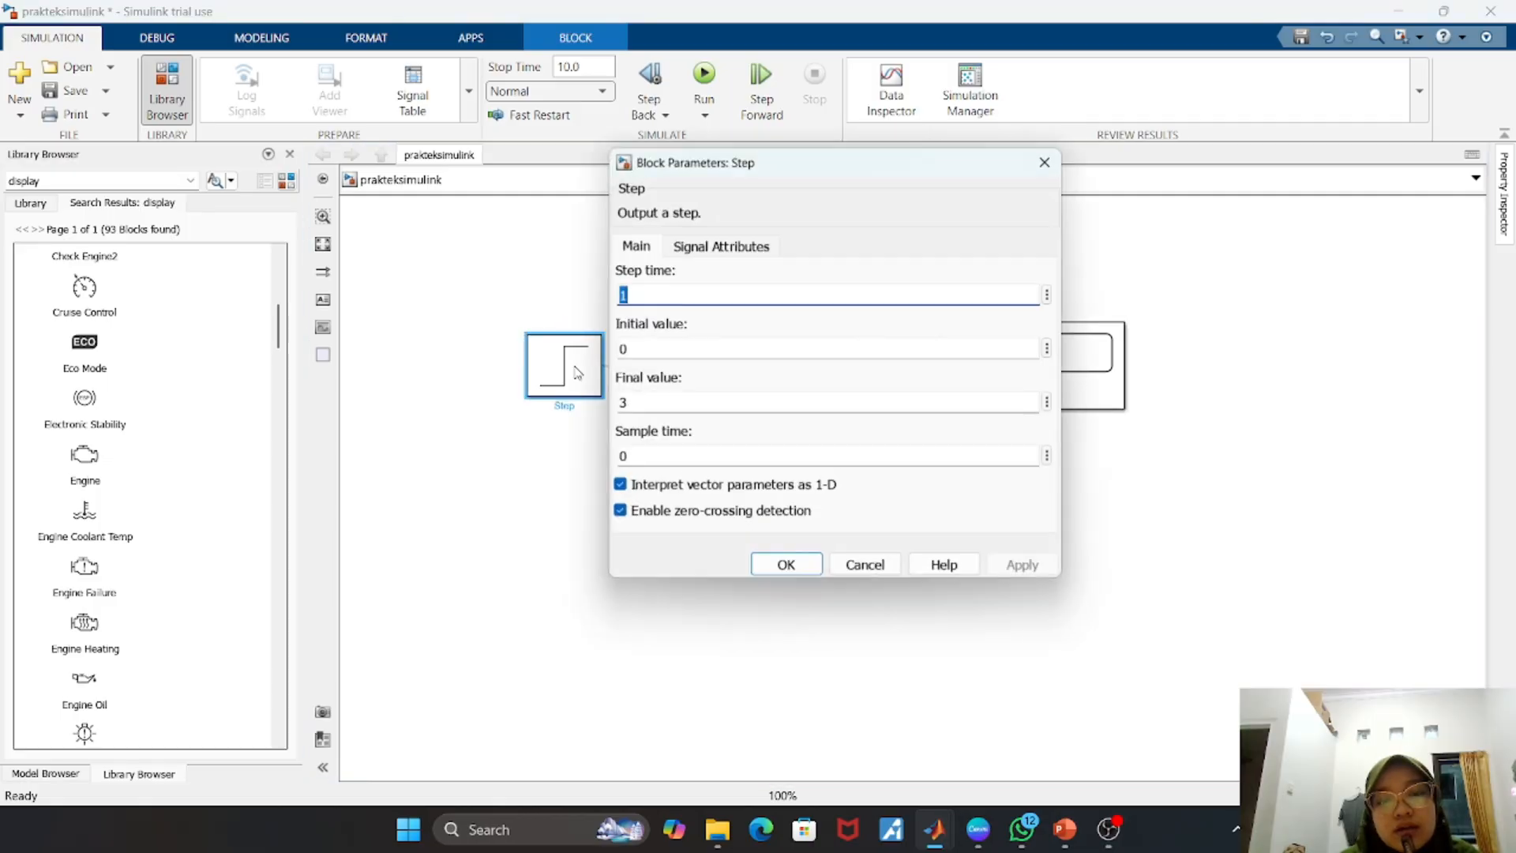
click(1044, 162)
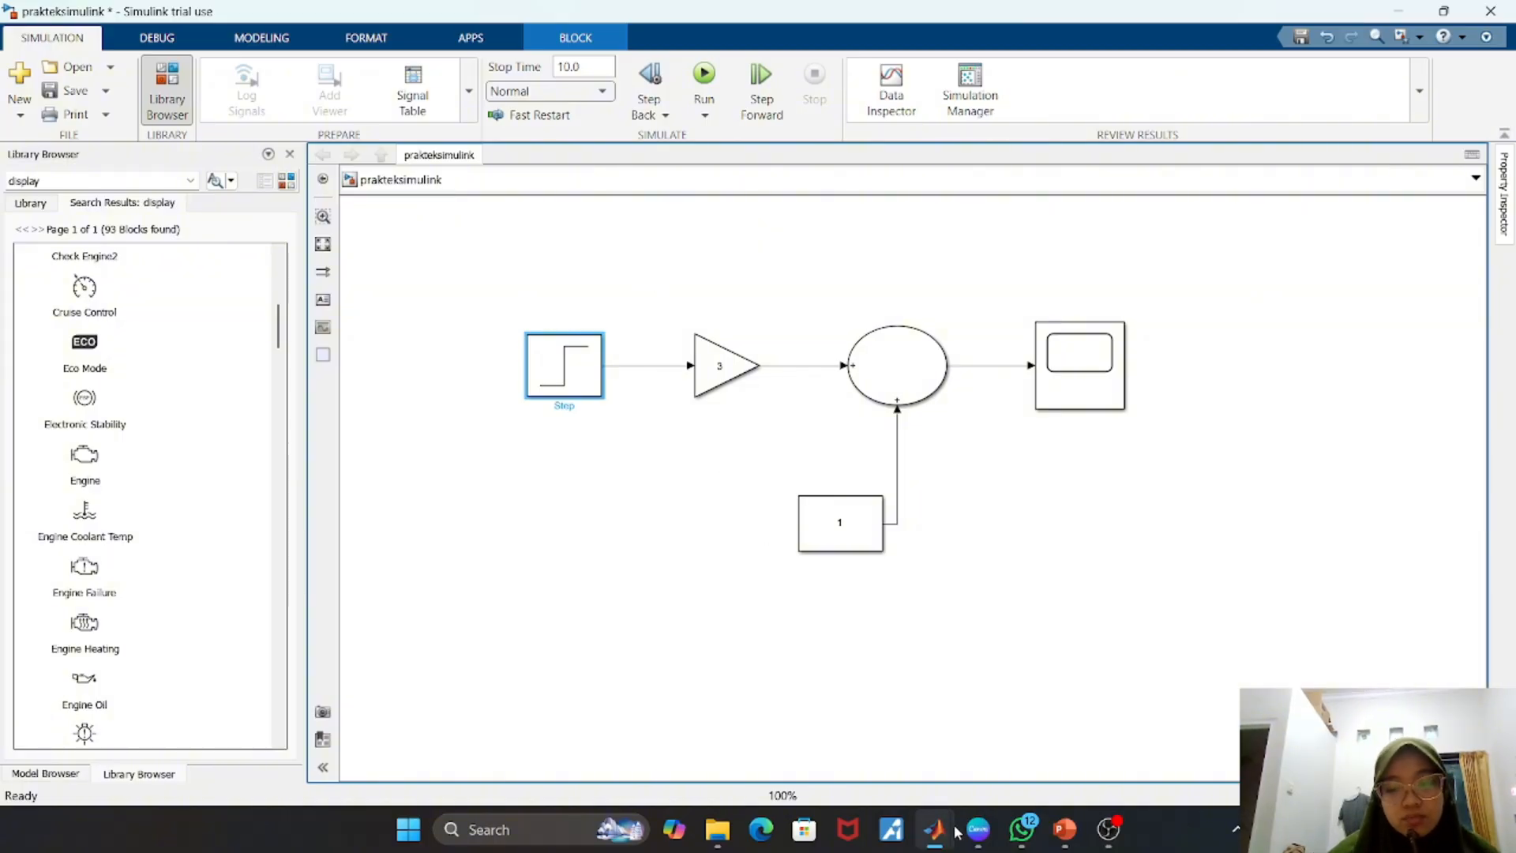
- Switch to the main MATLAB window, open the recent Simulink model definefuncton.slx, and close its Scope window
mouse_move(932, 829)
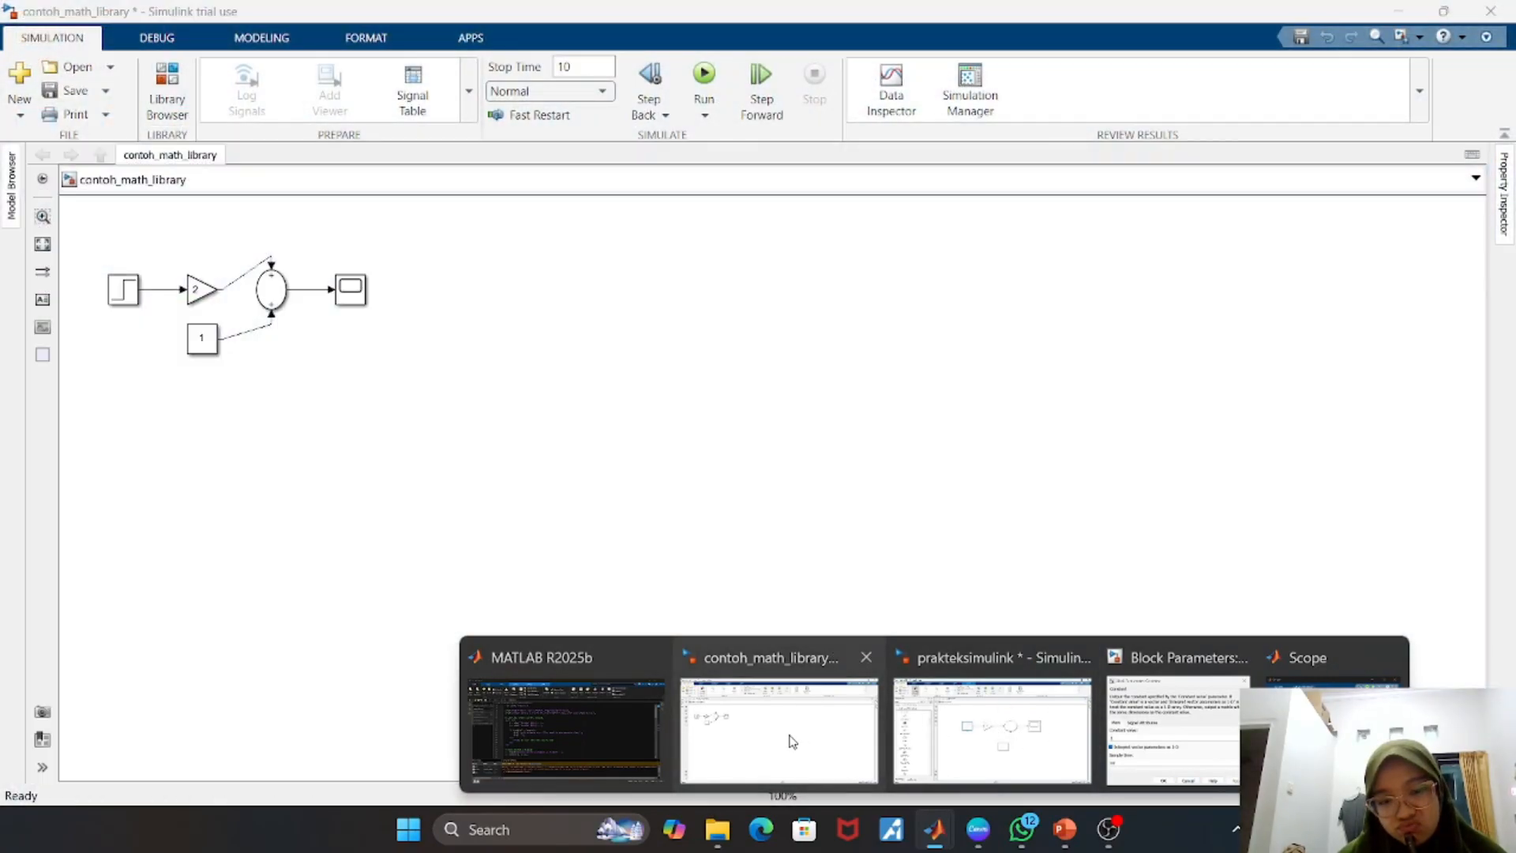
click(790, 737)
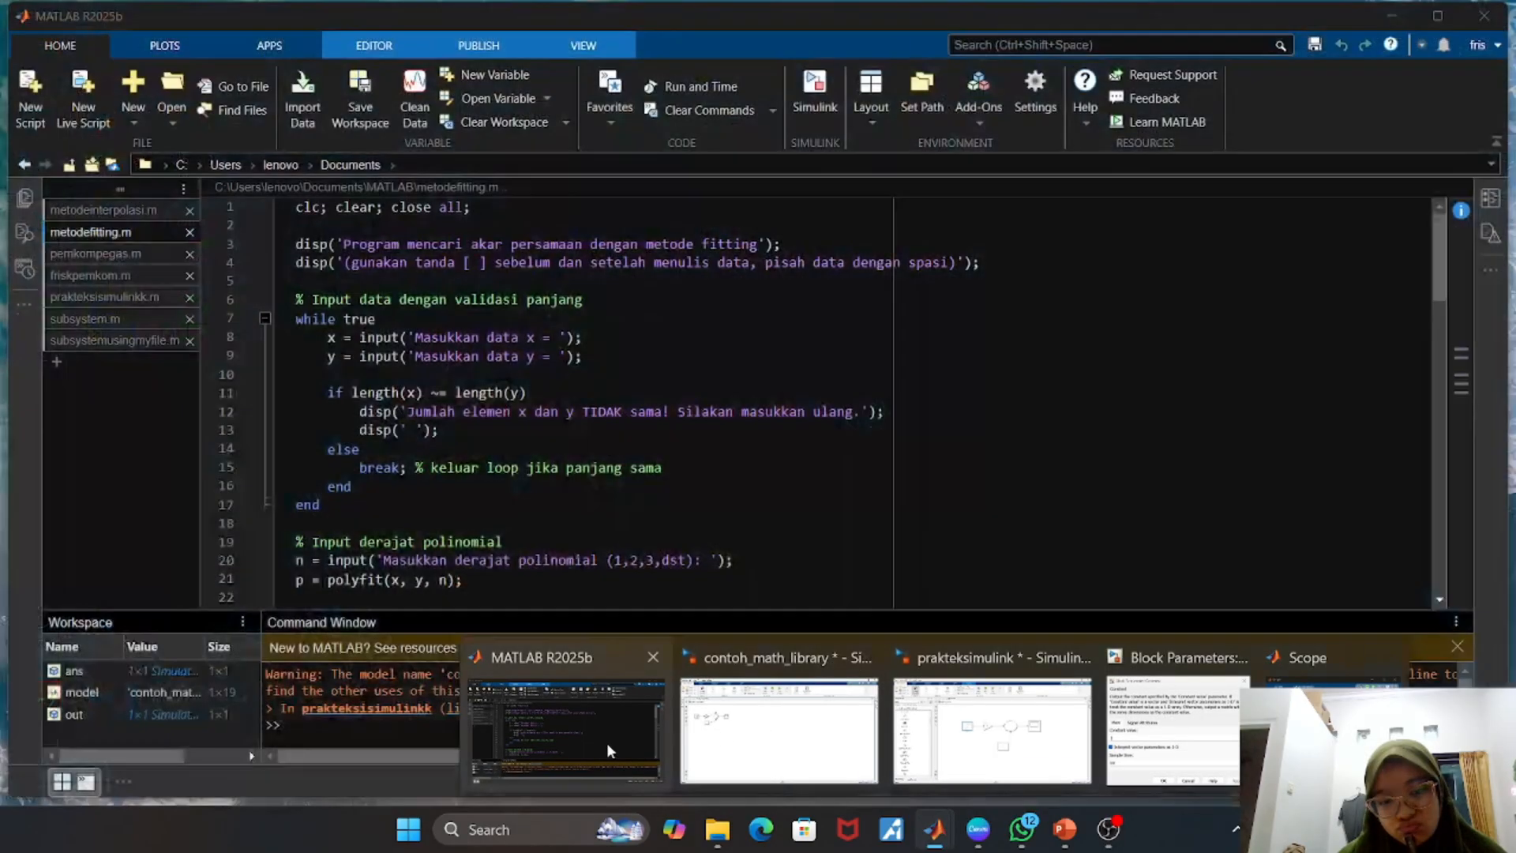
click(606, 742)
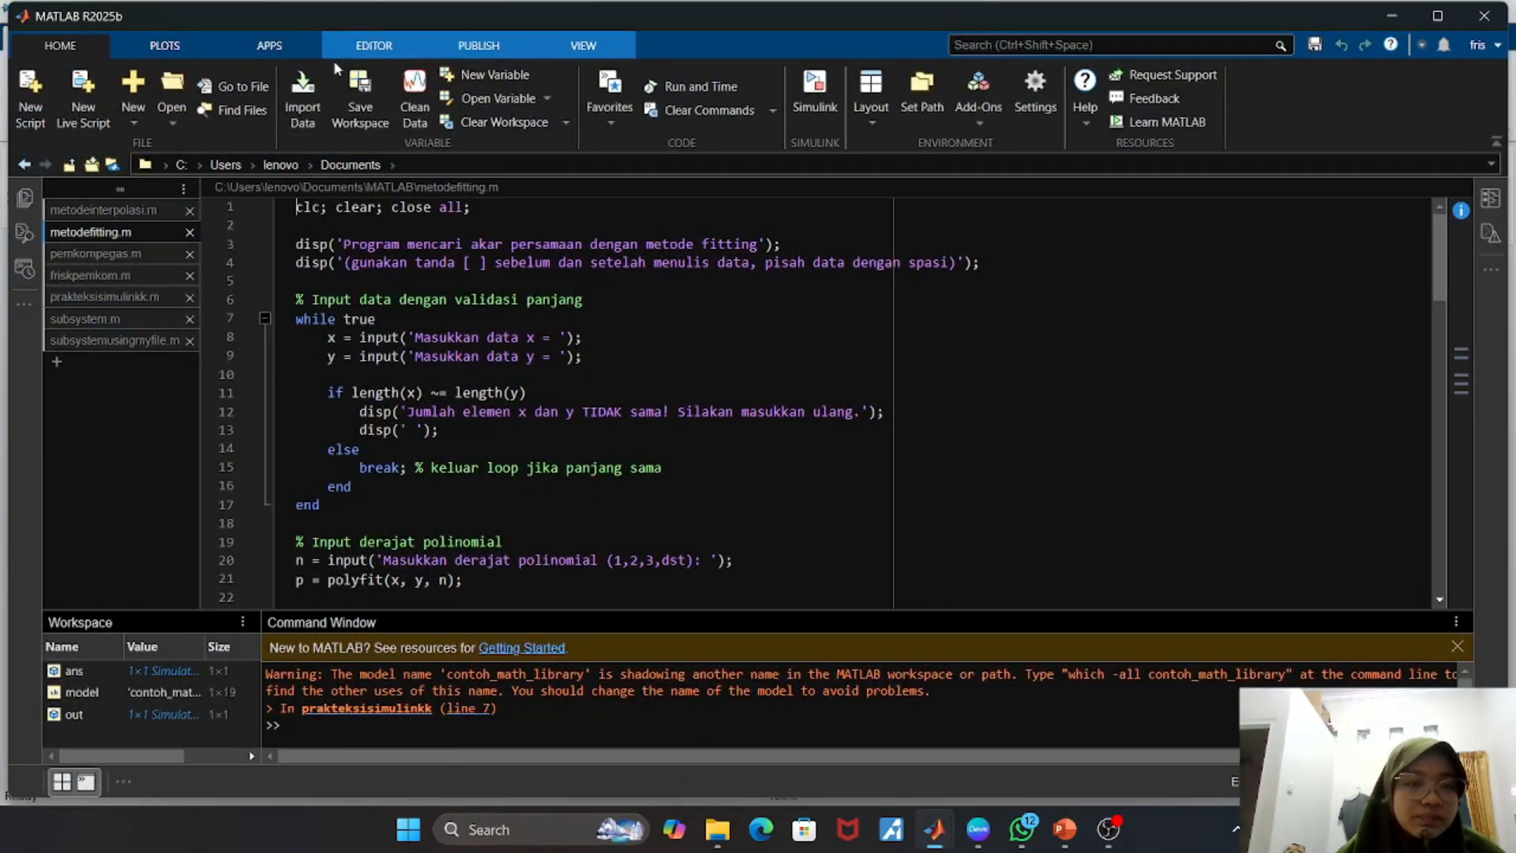
click(816, 95)
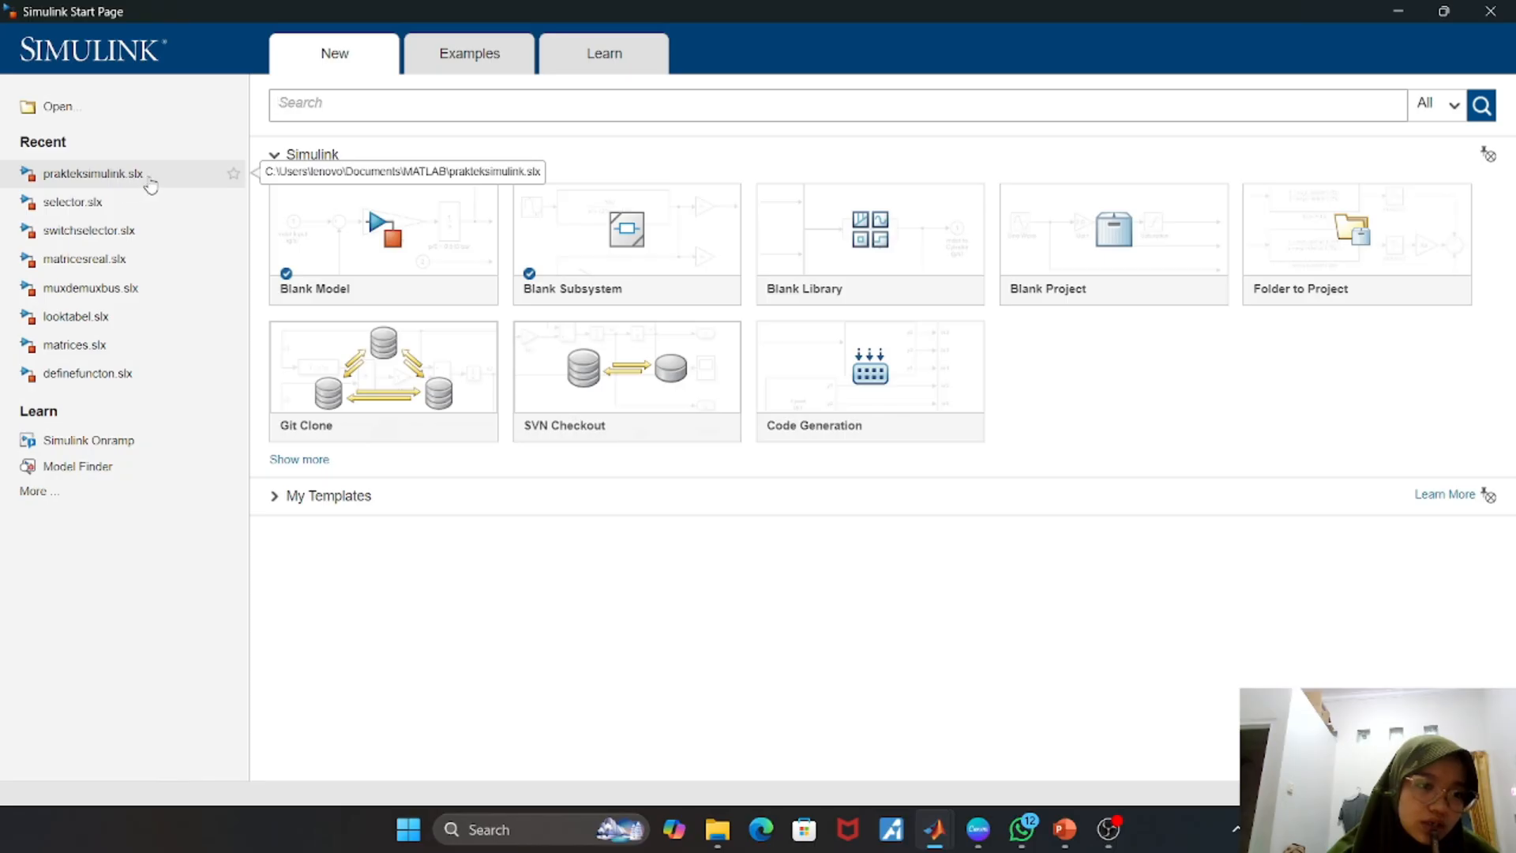
click(98, 372)
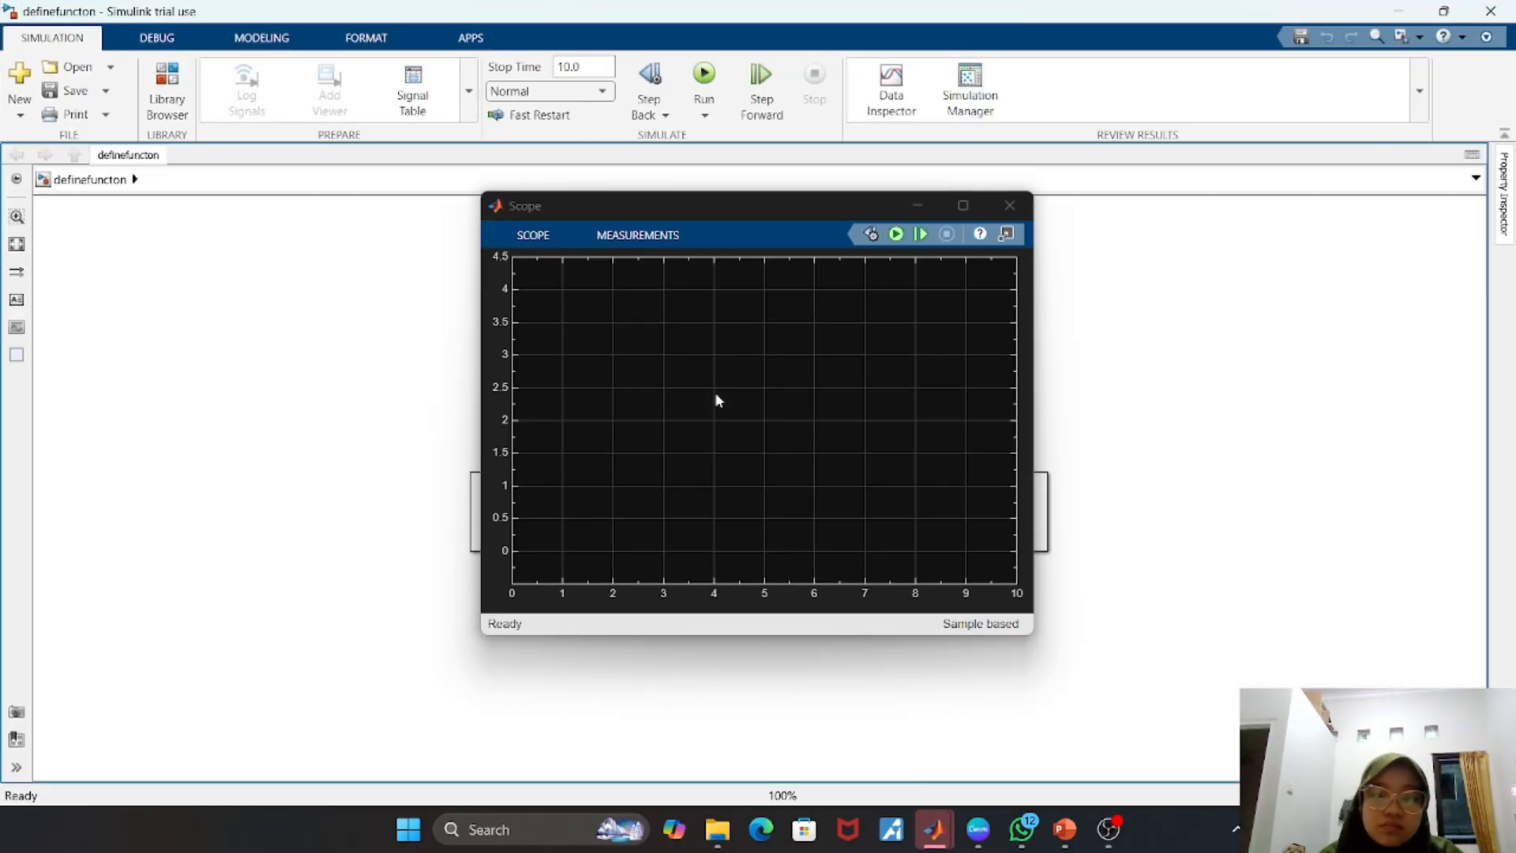
click(1010, 205)
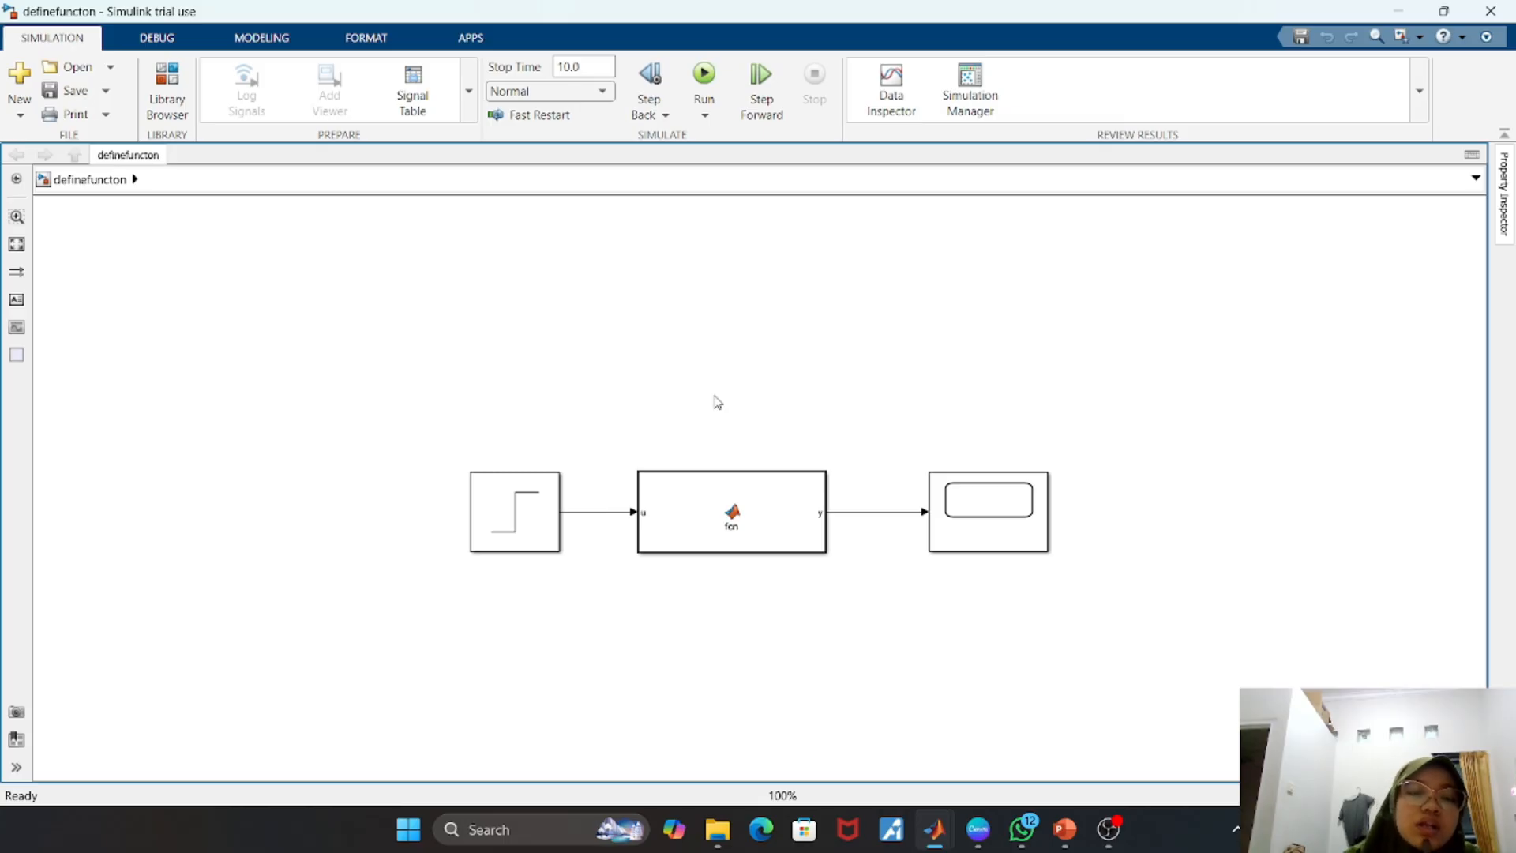
- Open the Library Browser in its own window and show the User-Defined Functions library
click(180, 102)
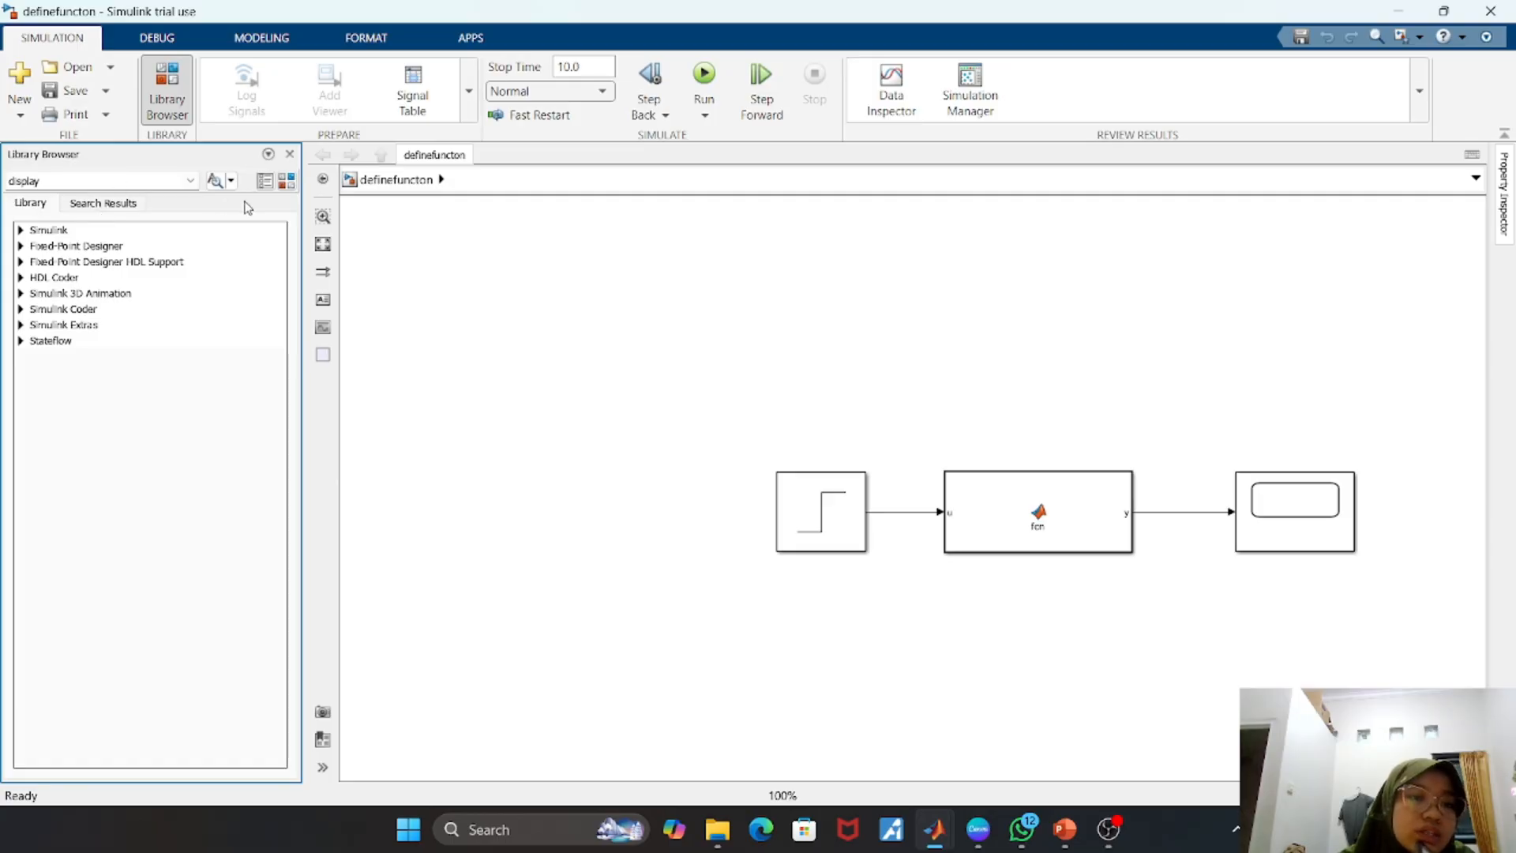
click(288, 183)
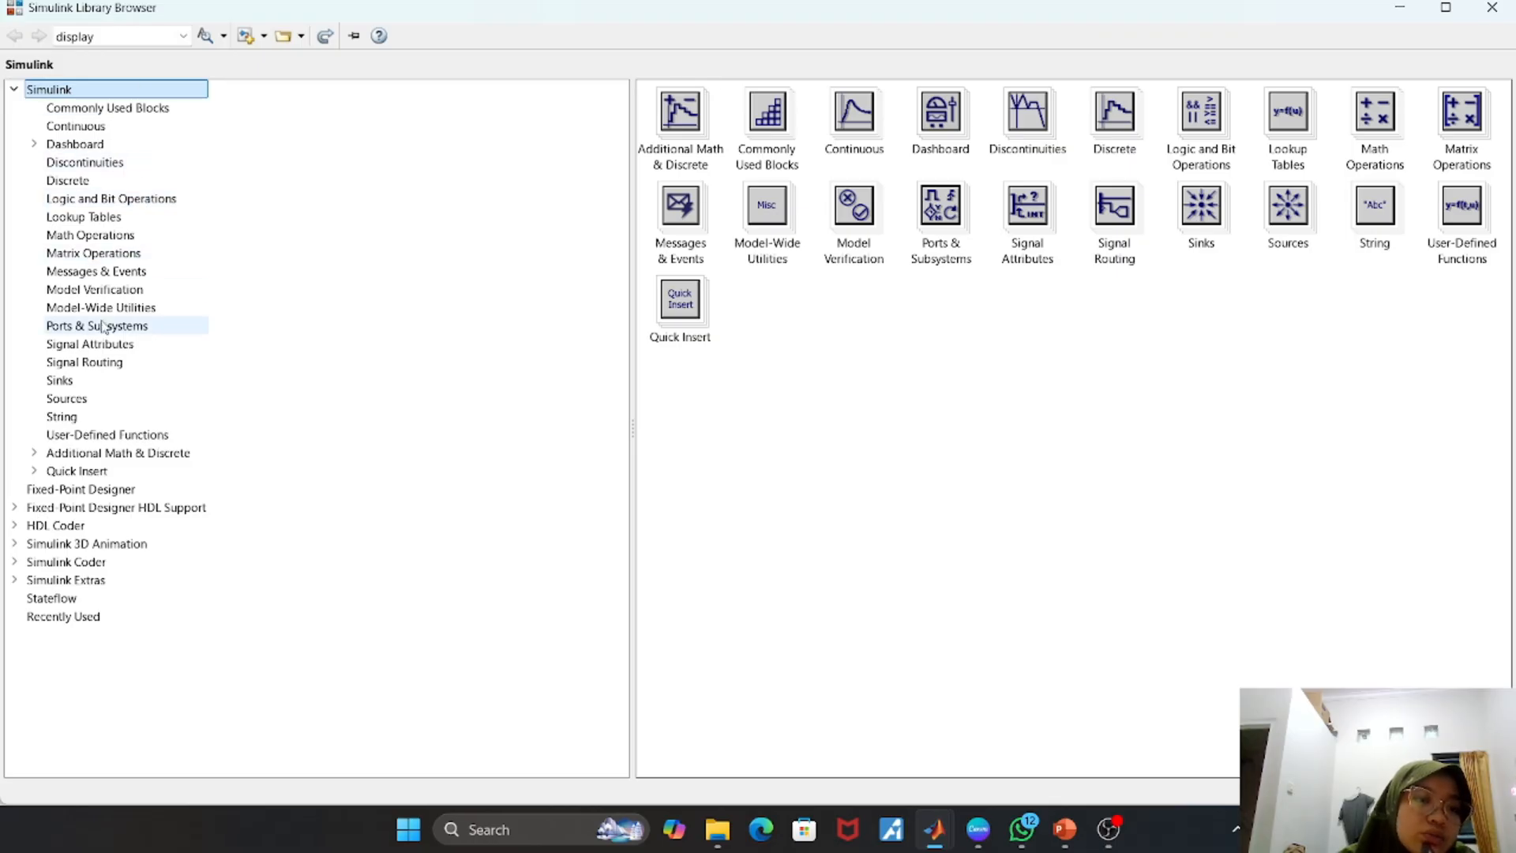
click(106, 442)
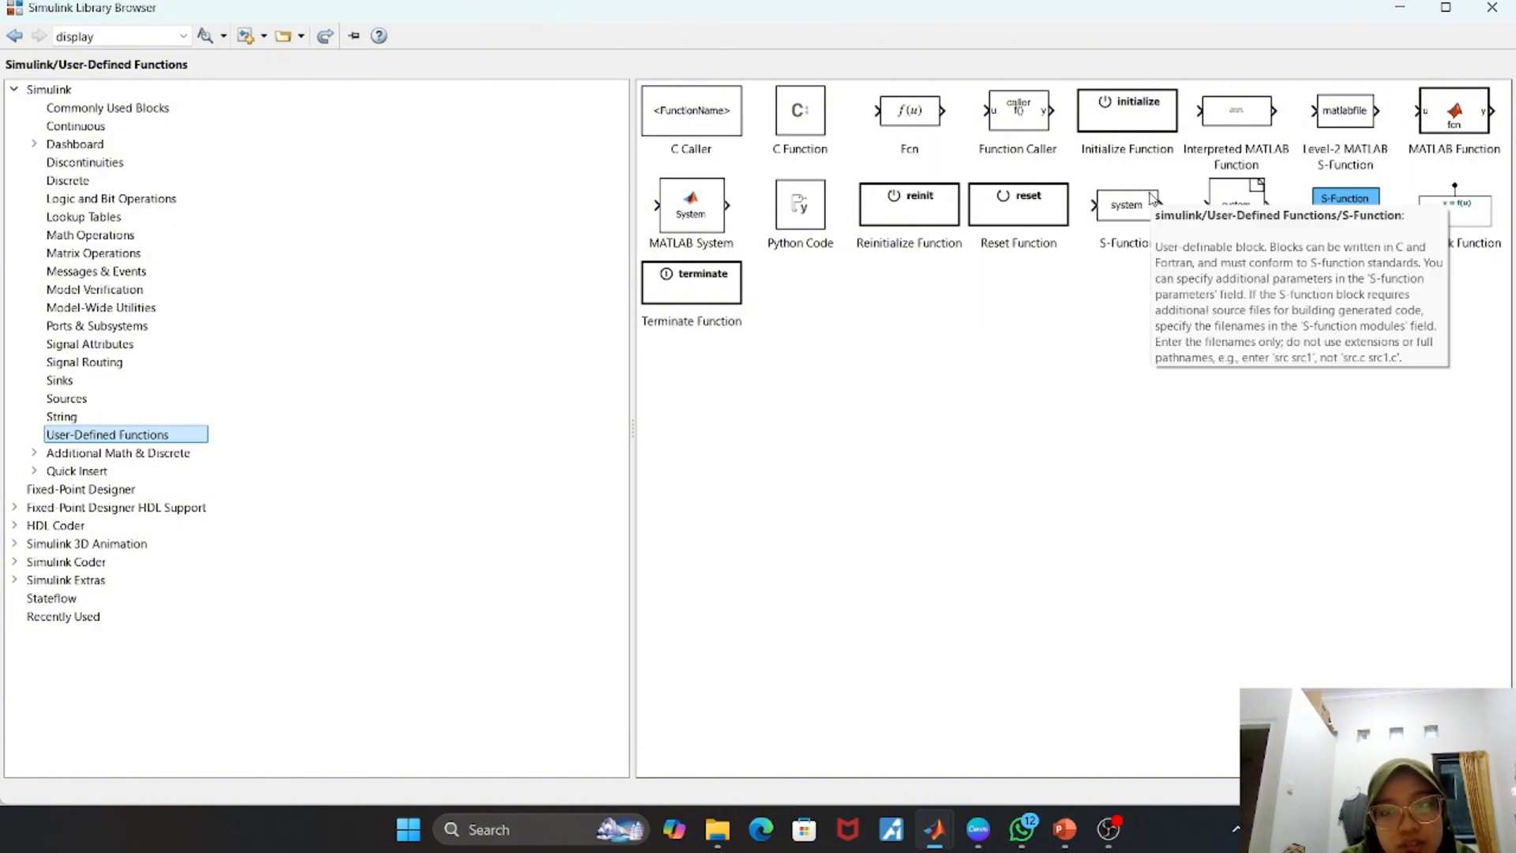
- Try to open the MATLAB Function block directly from the User-Defined Functions library
double_click(1451, 118)
right_click(1451, 118)
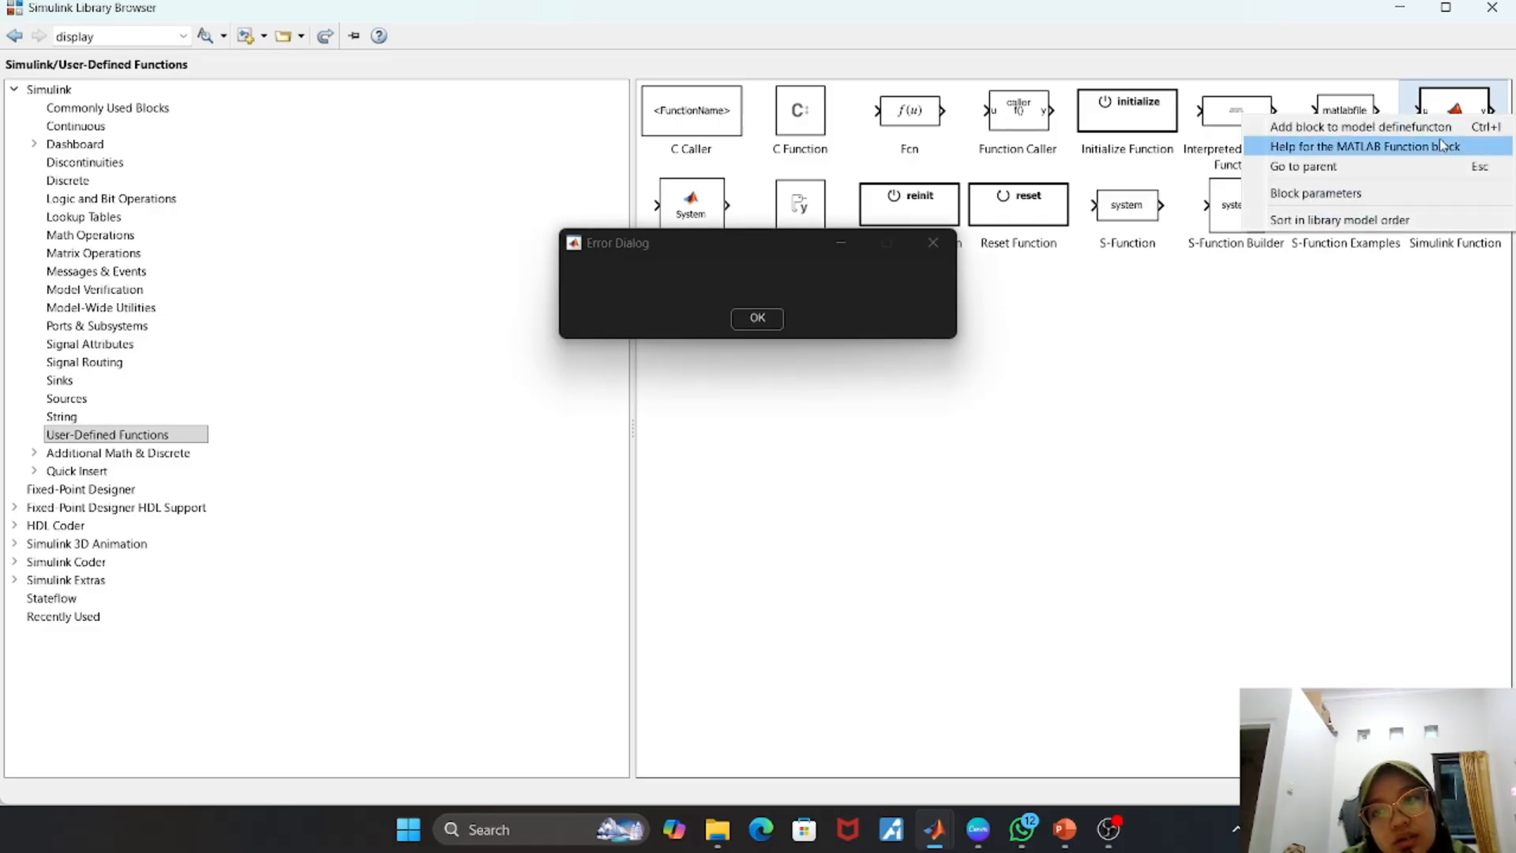
click(1435, 128)
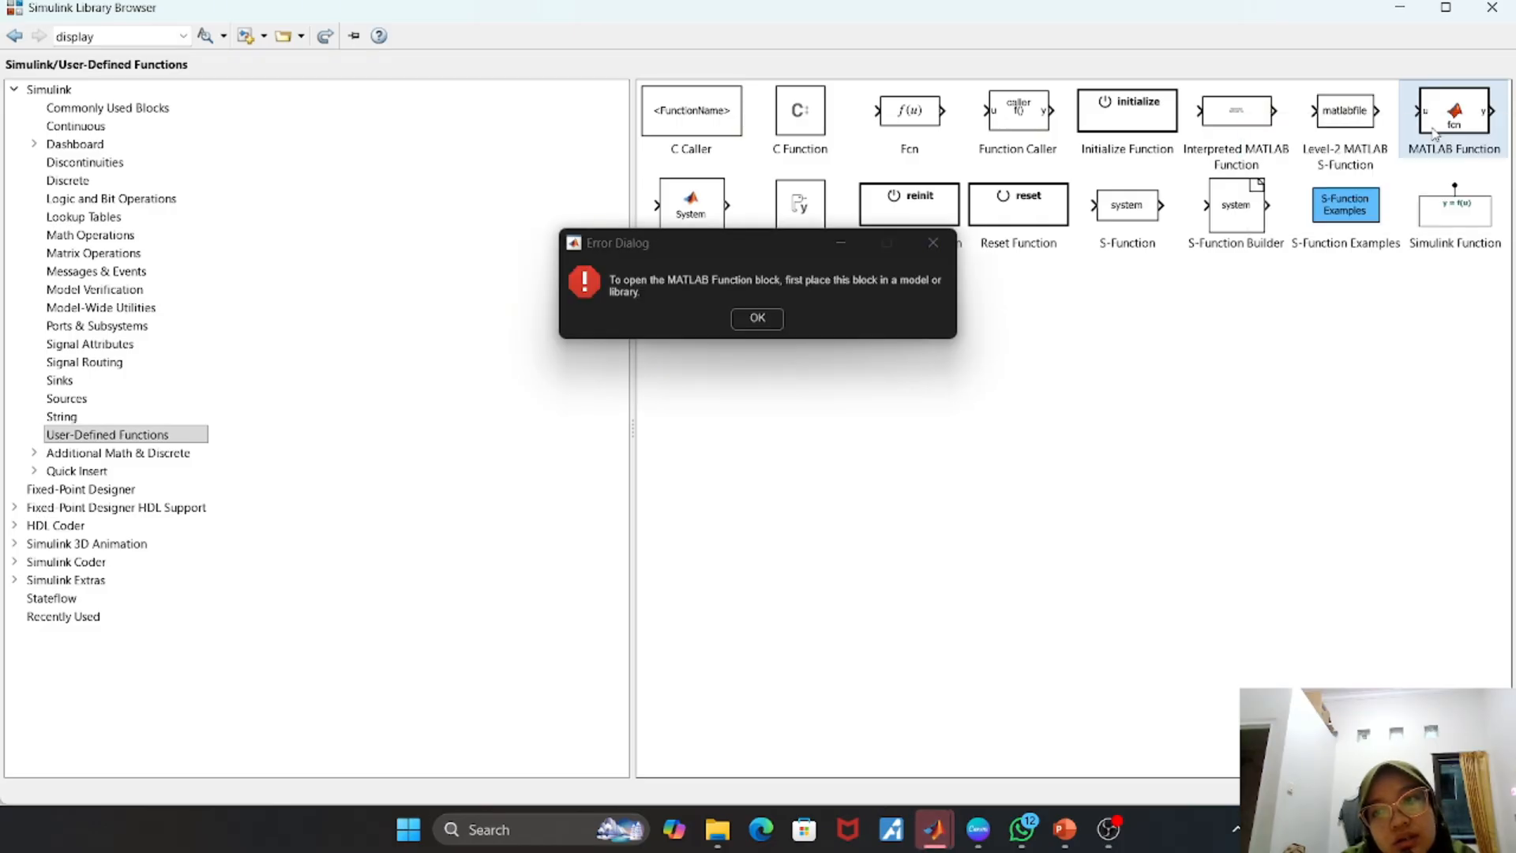
click(757, 317)
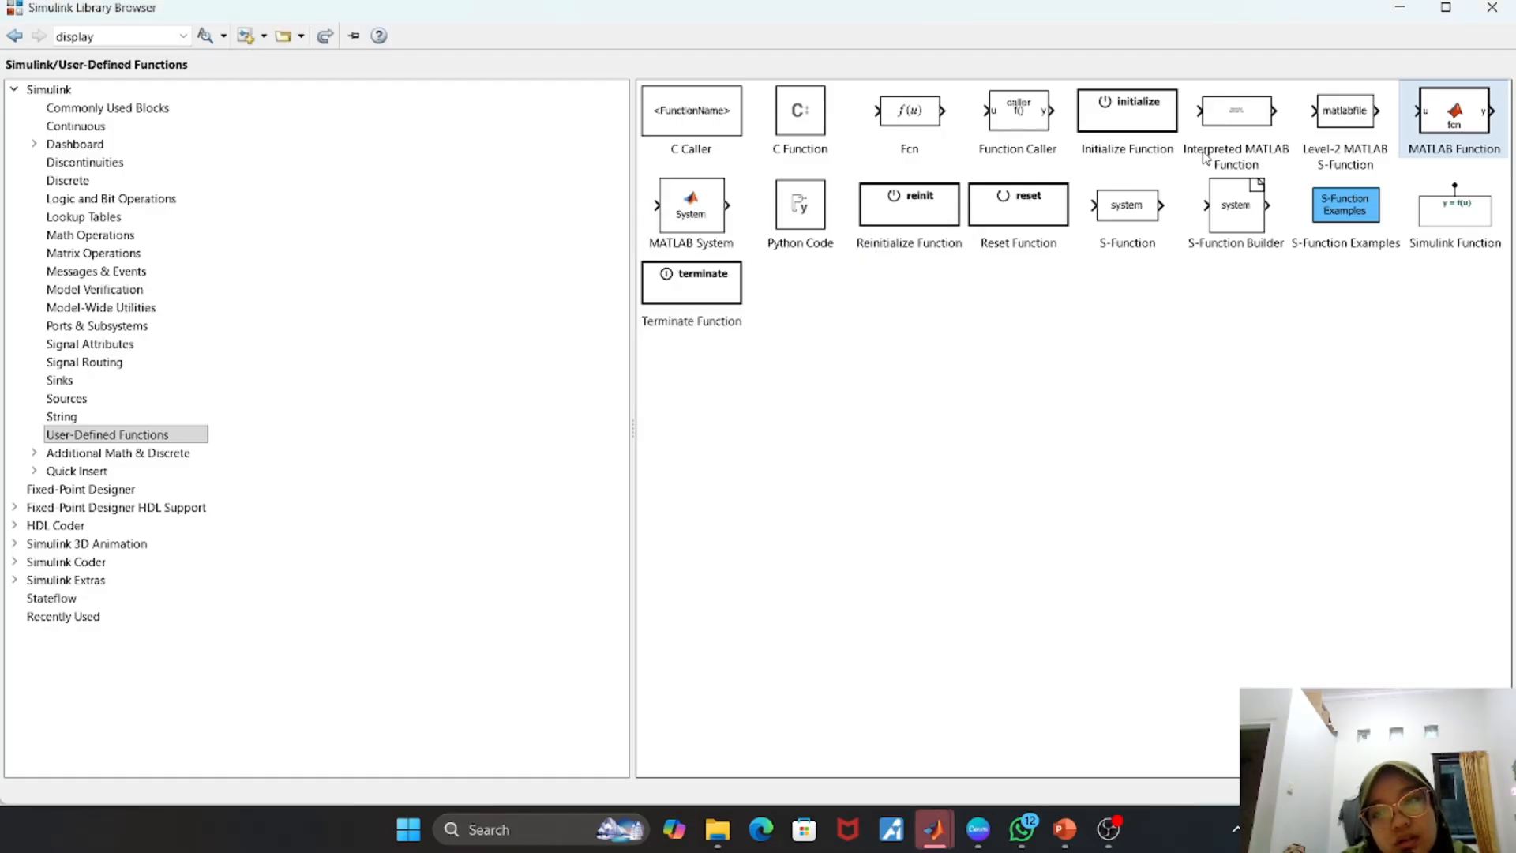
- Add the MATLAB Function block from the library to the definefuncton model and close the library window
right_click(1441, 123)
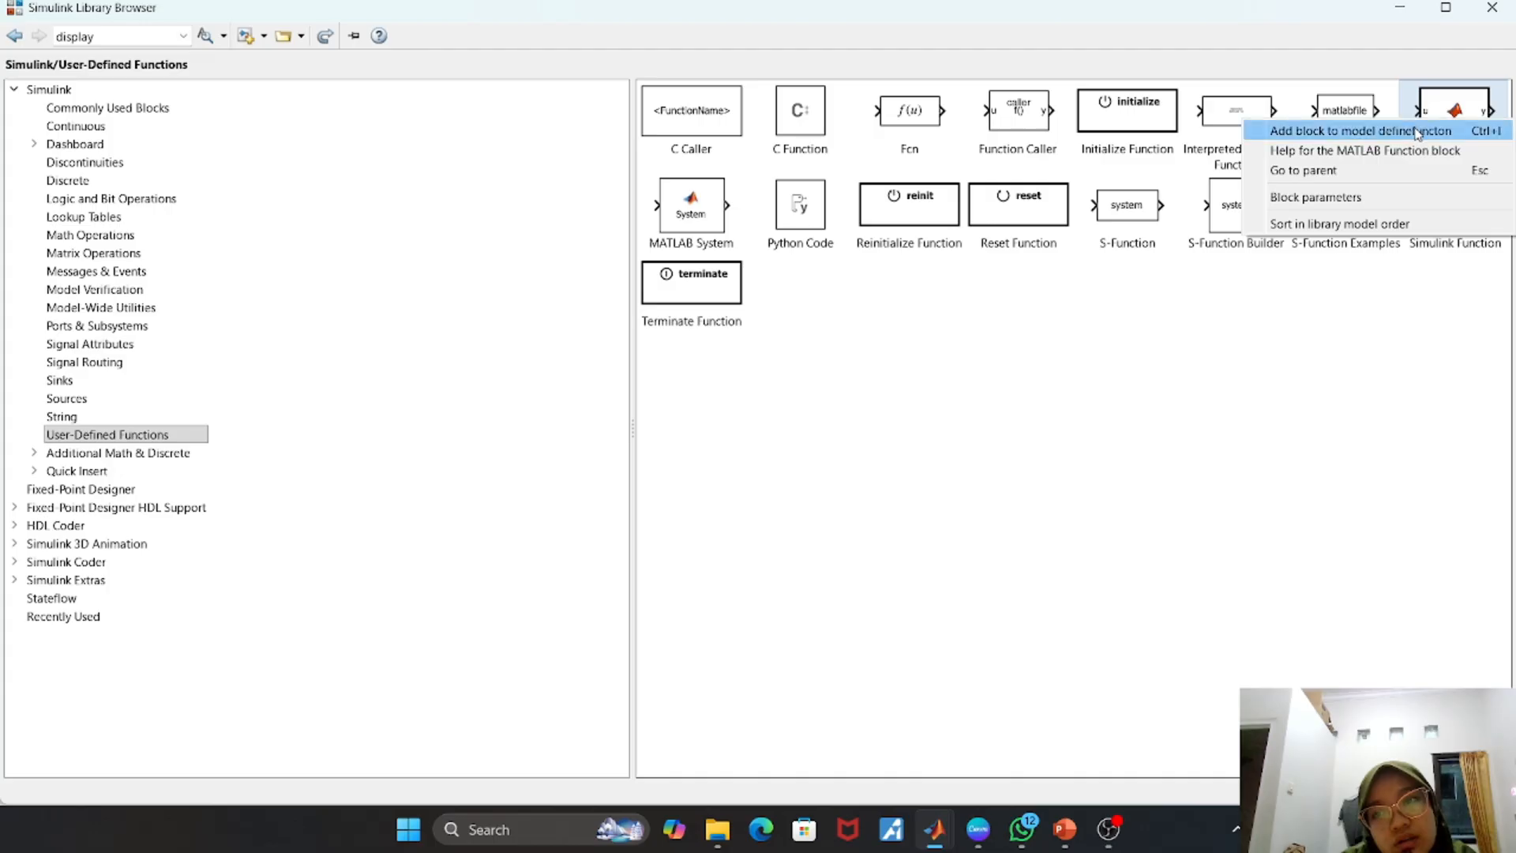
click(1417, 131)
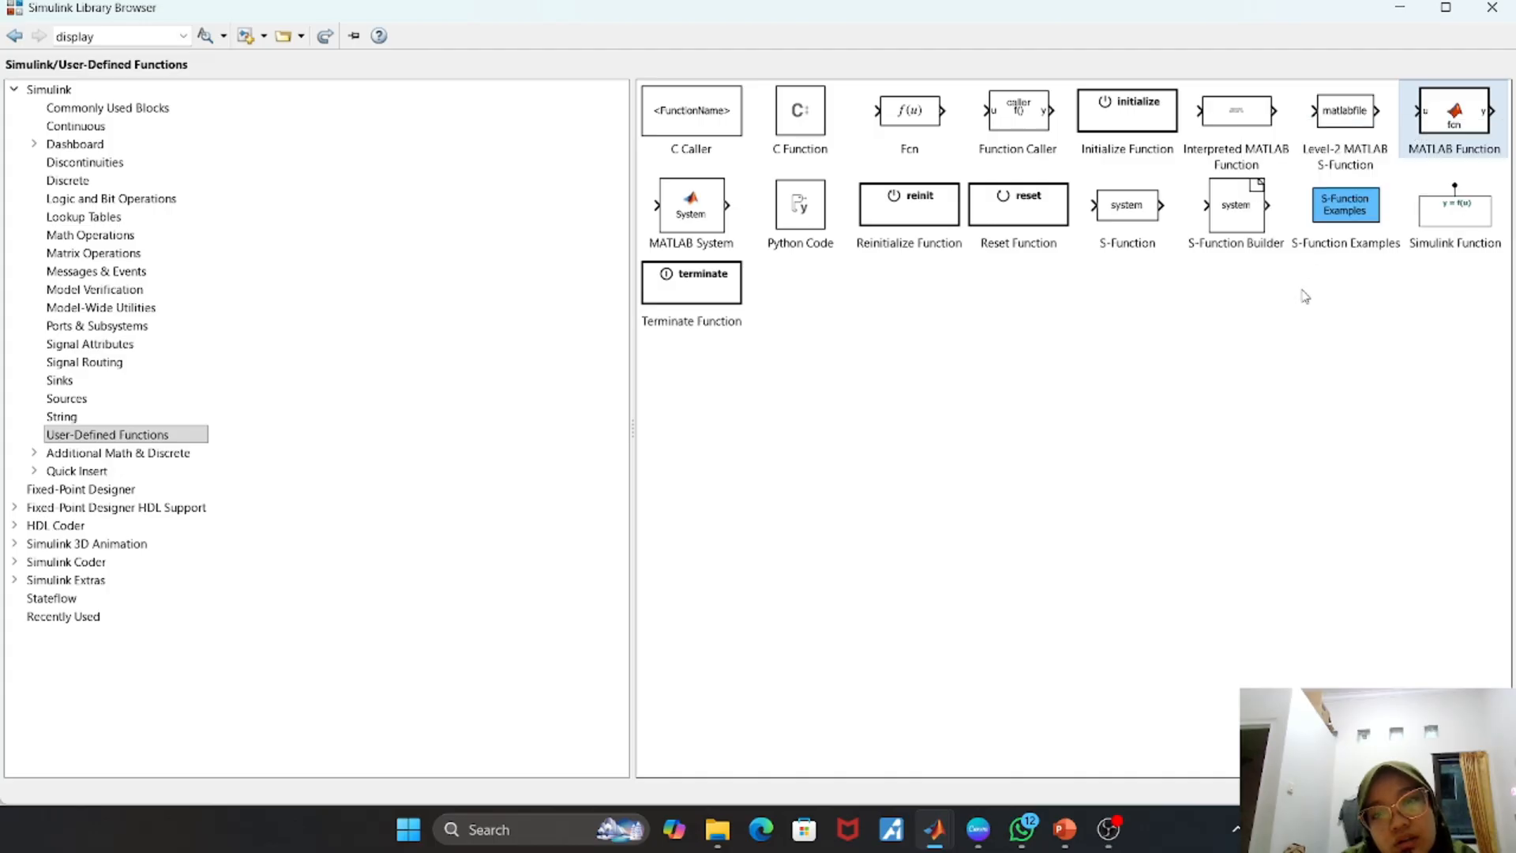
right_click(1463, 117)
click(1455, 126)
click(1494, 8)
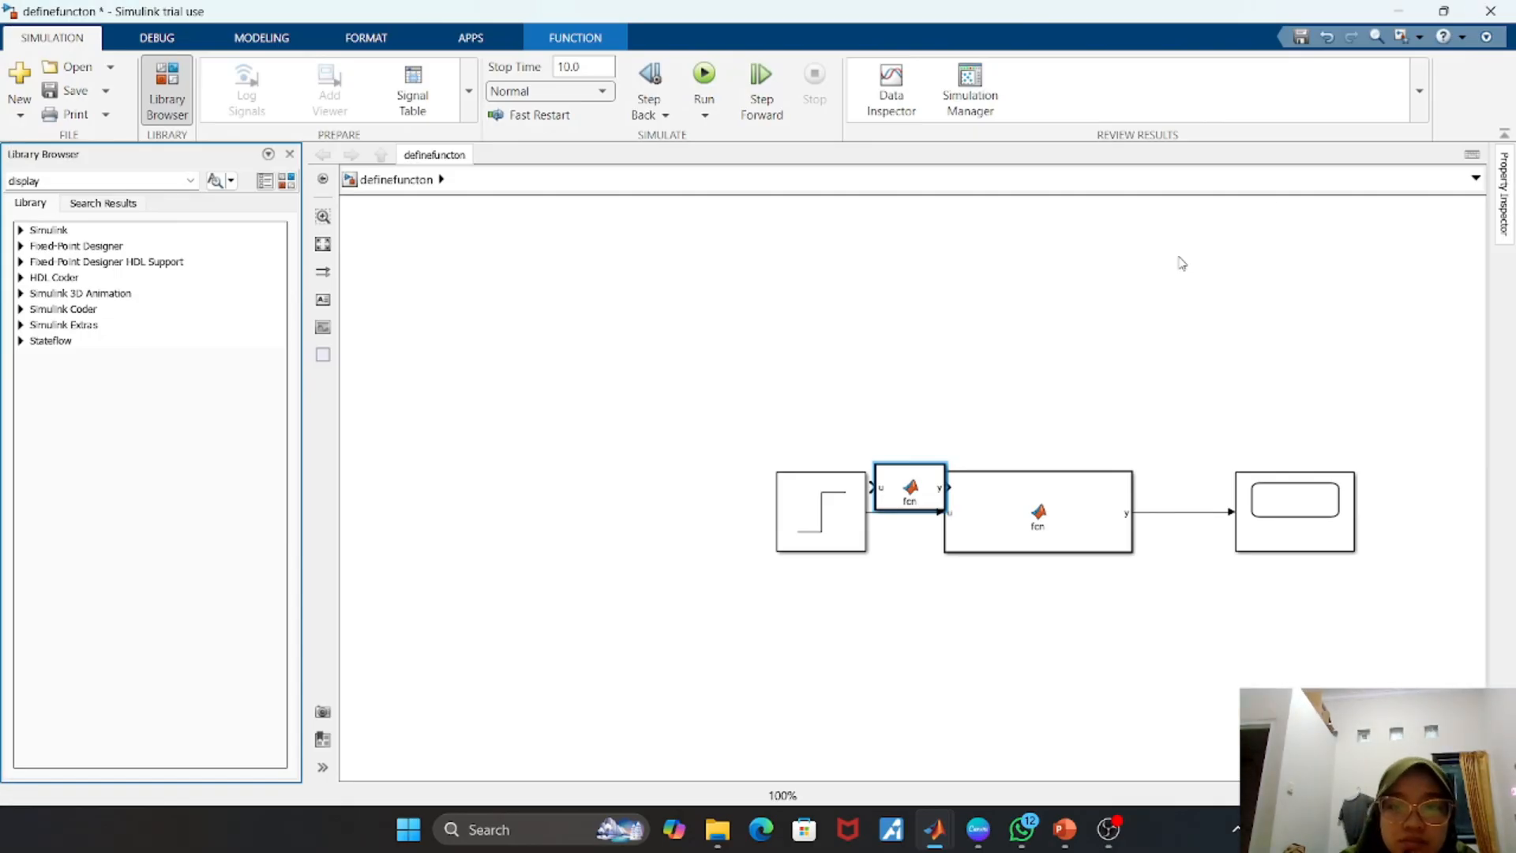
- Move the newly added MATLAB Function blocks off the diagram and delete them
drag(915, 496, 982, 426)
drag(904, 484, 879, 395)
drag(894, 485, 1014, 355)
key(Delete)
click(990, 405)
key(Delete)
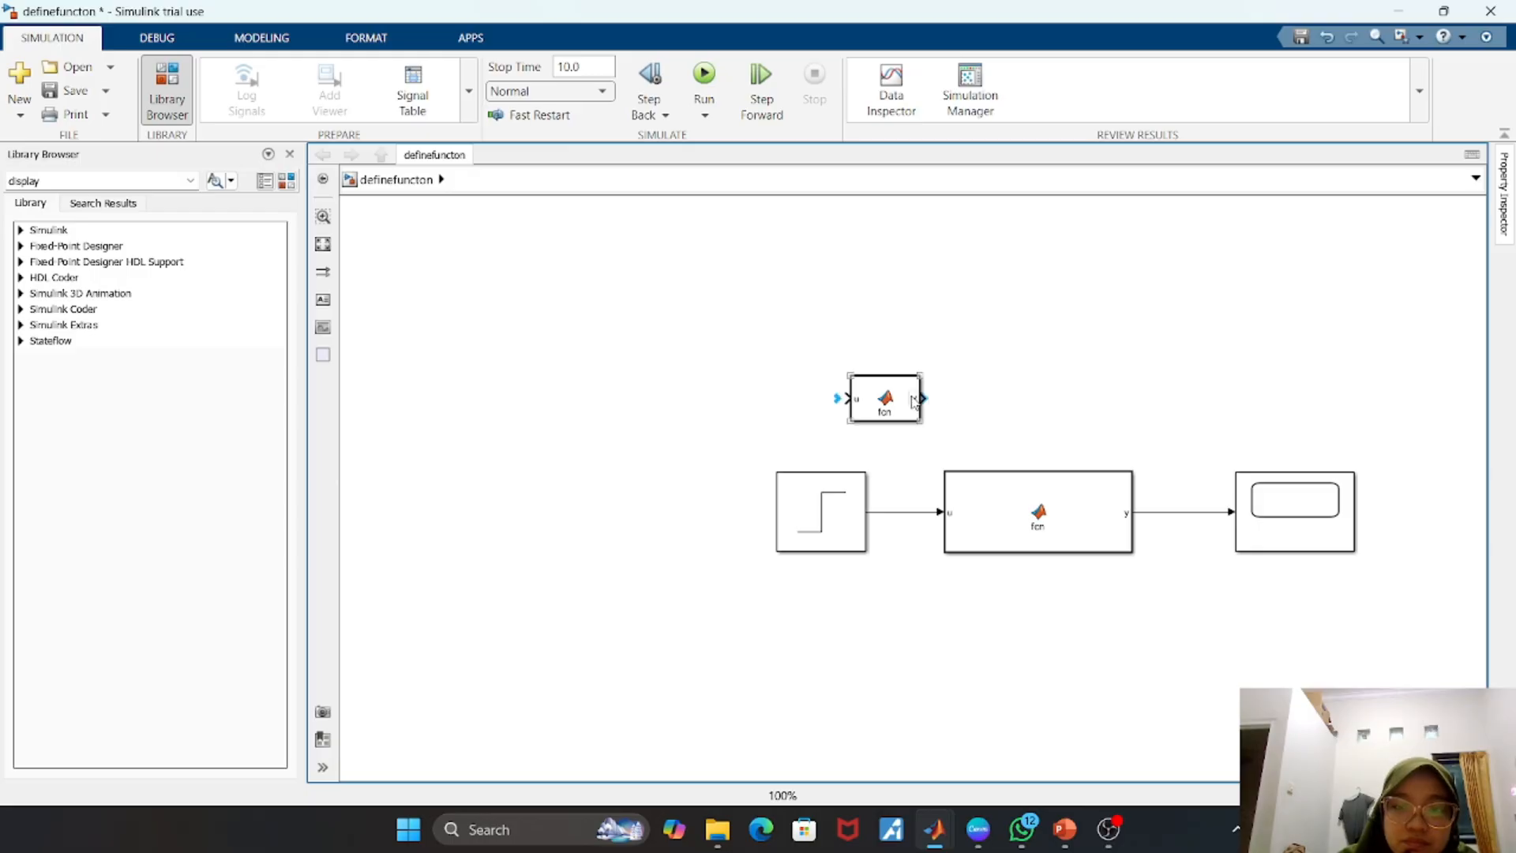
click(877, 412)
key(Delete)
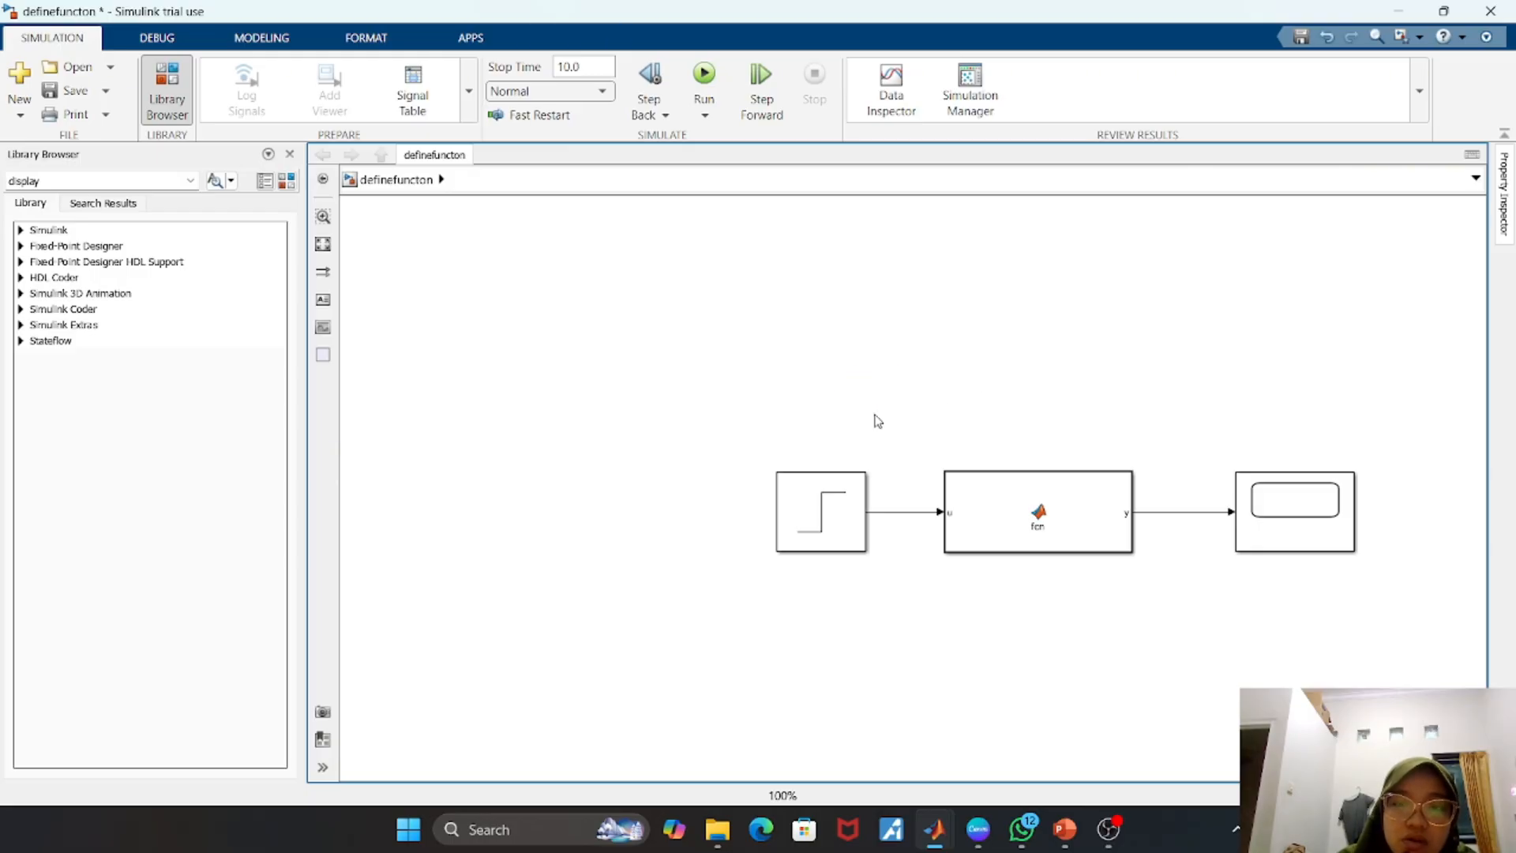
- View the code of the existing MATLAB Function block between the Step and Scope blocks and return to the model
click(1042, 521)
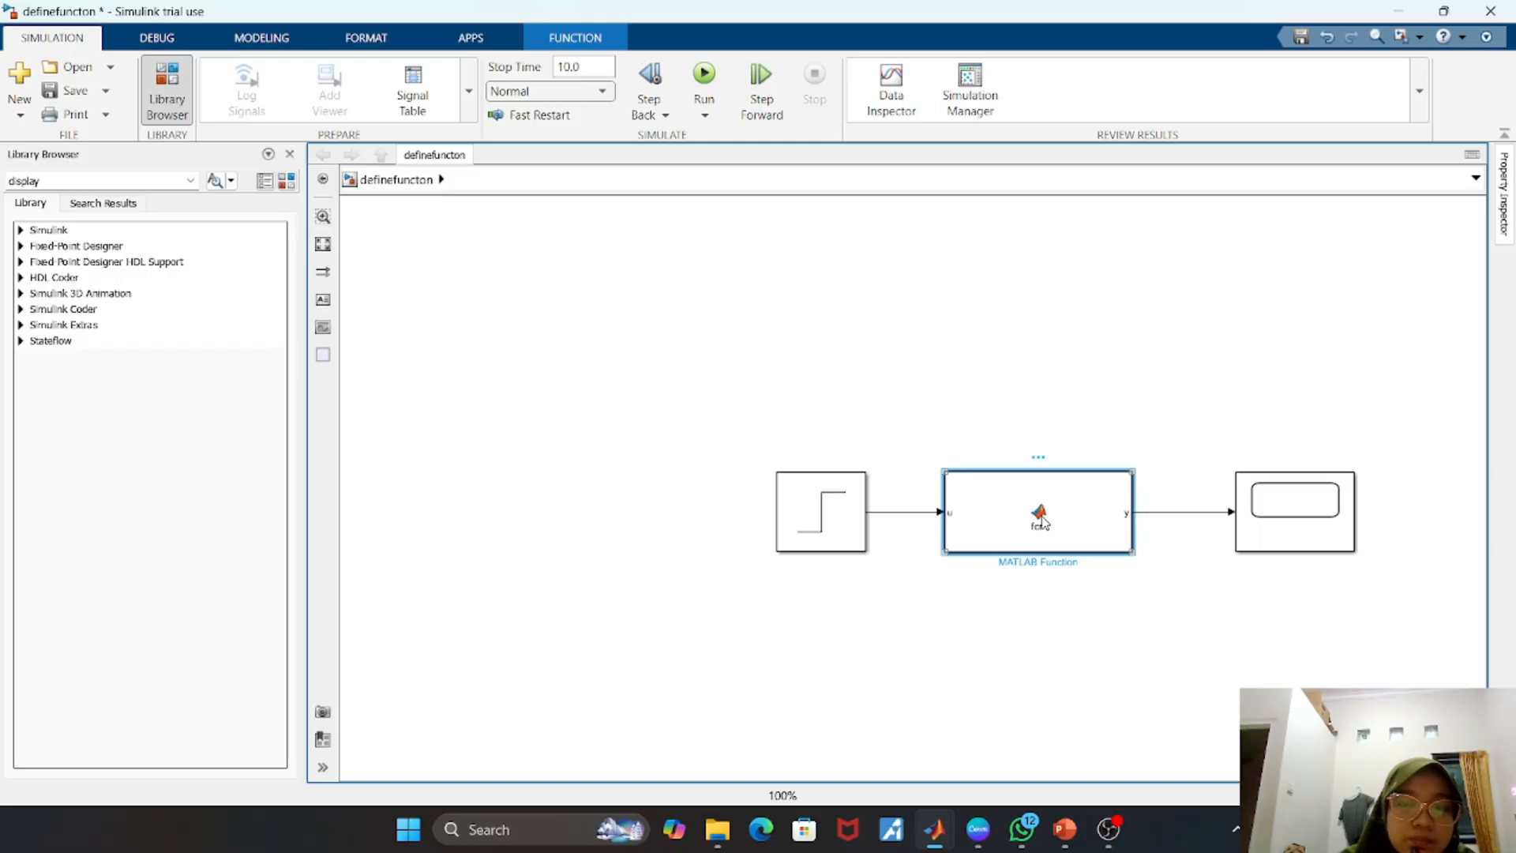
double_click(1041, 519)
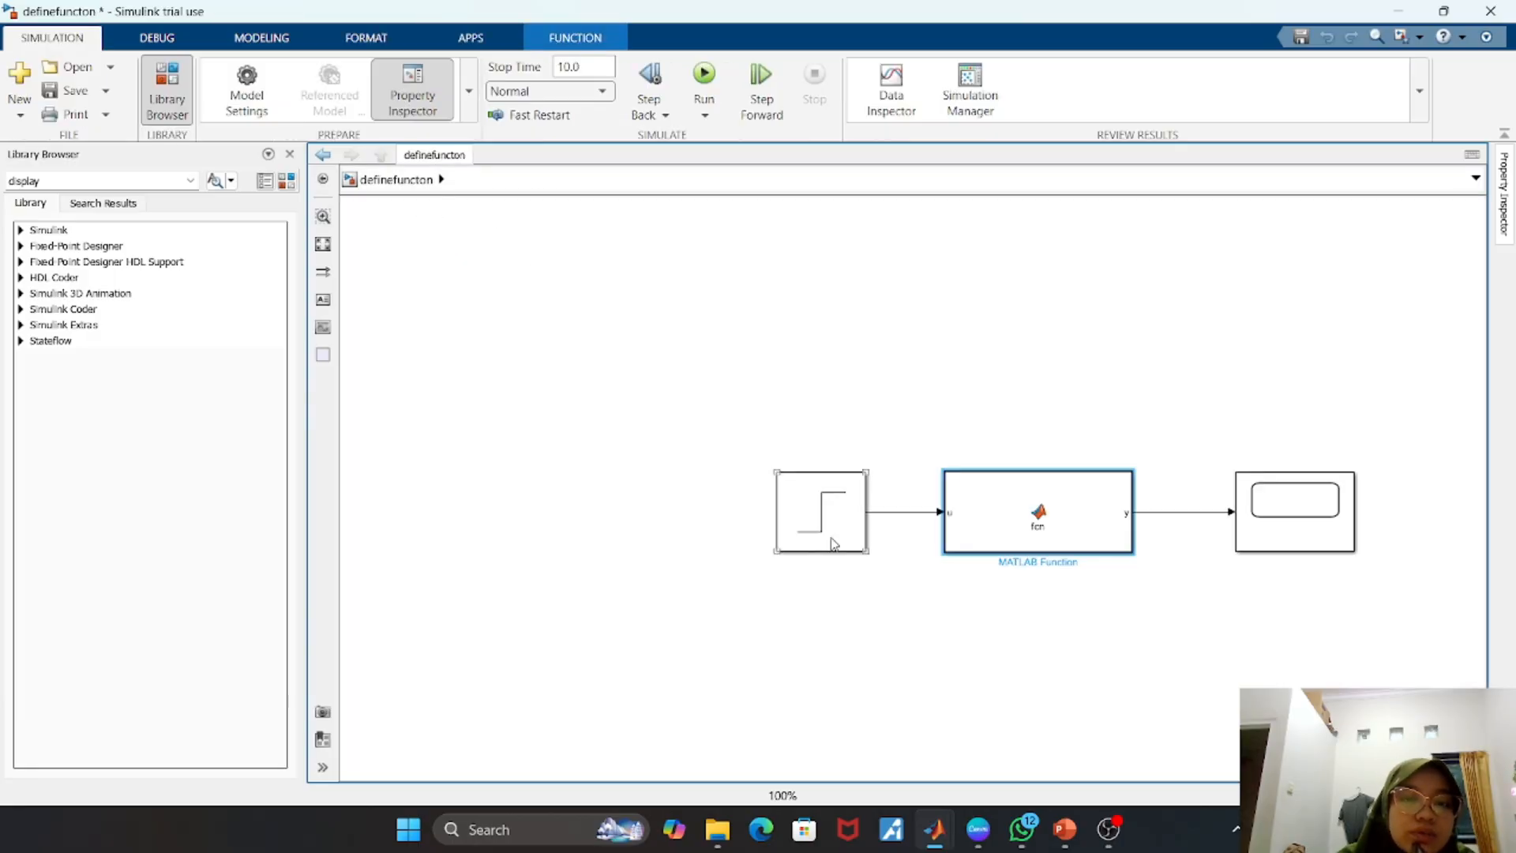
- View the Step block's parameters and close the dialog
click(827, 507)
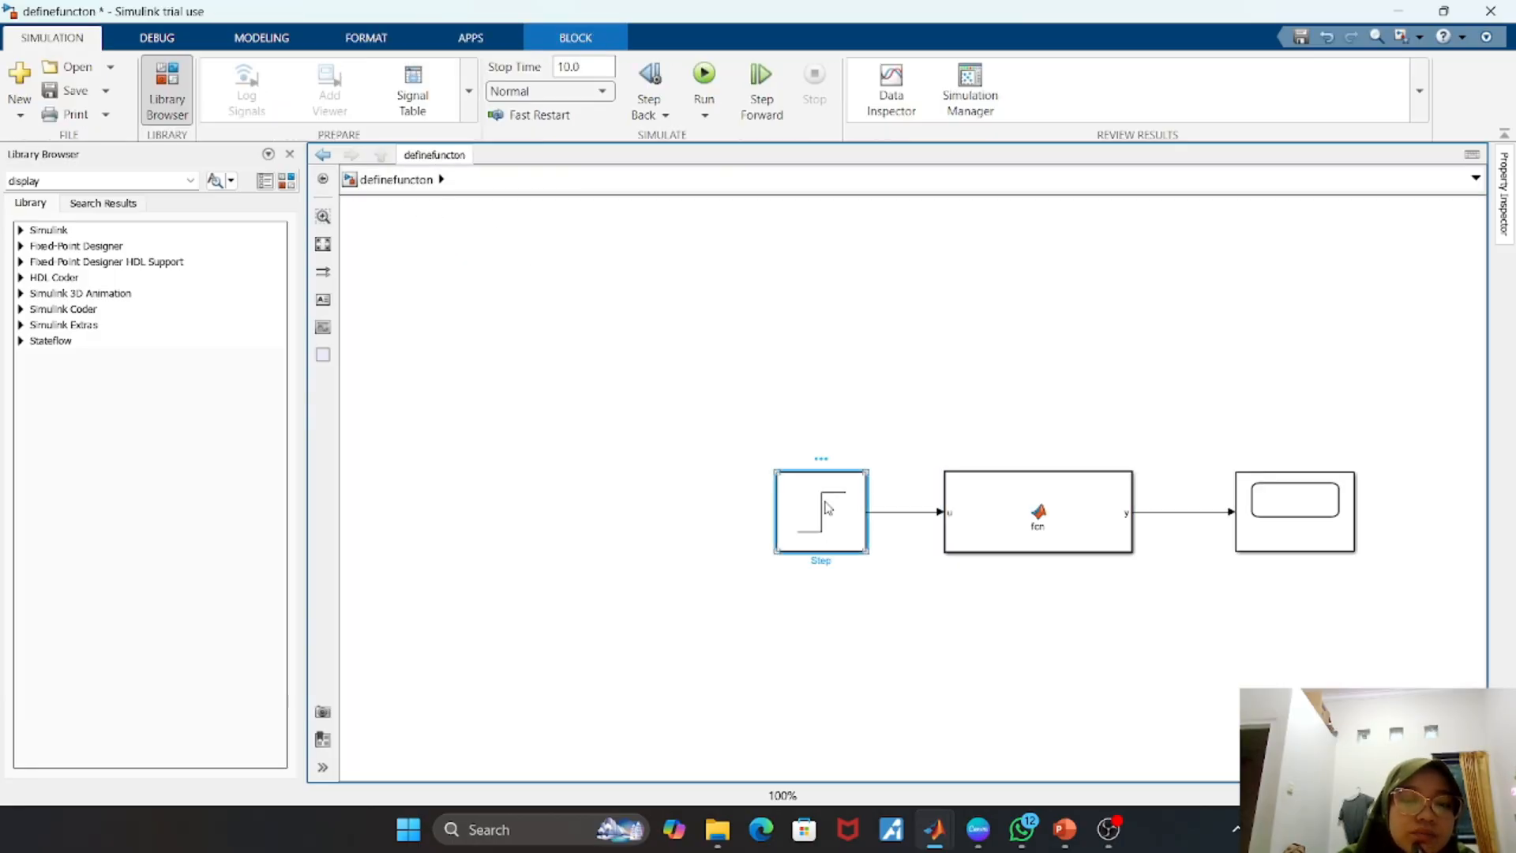
double_click(827, 508)
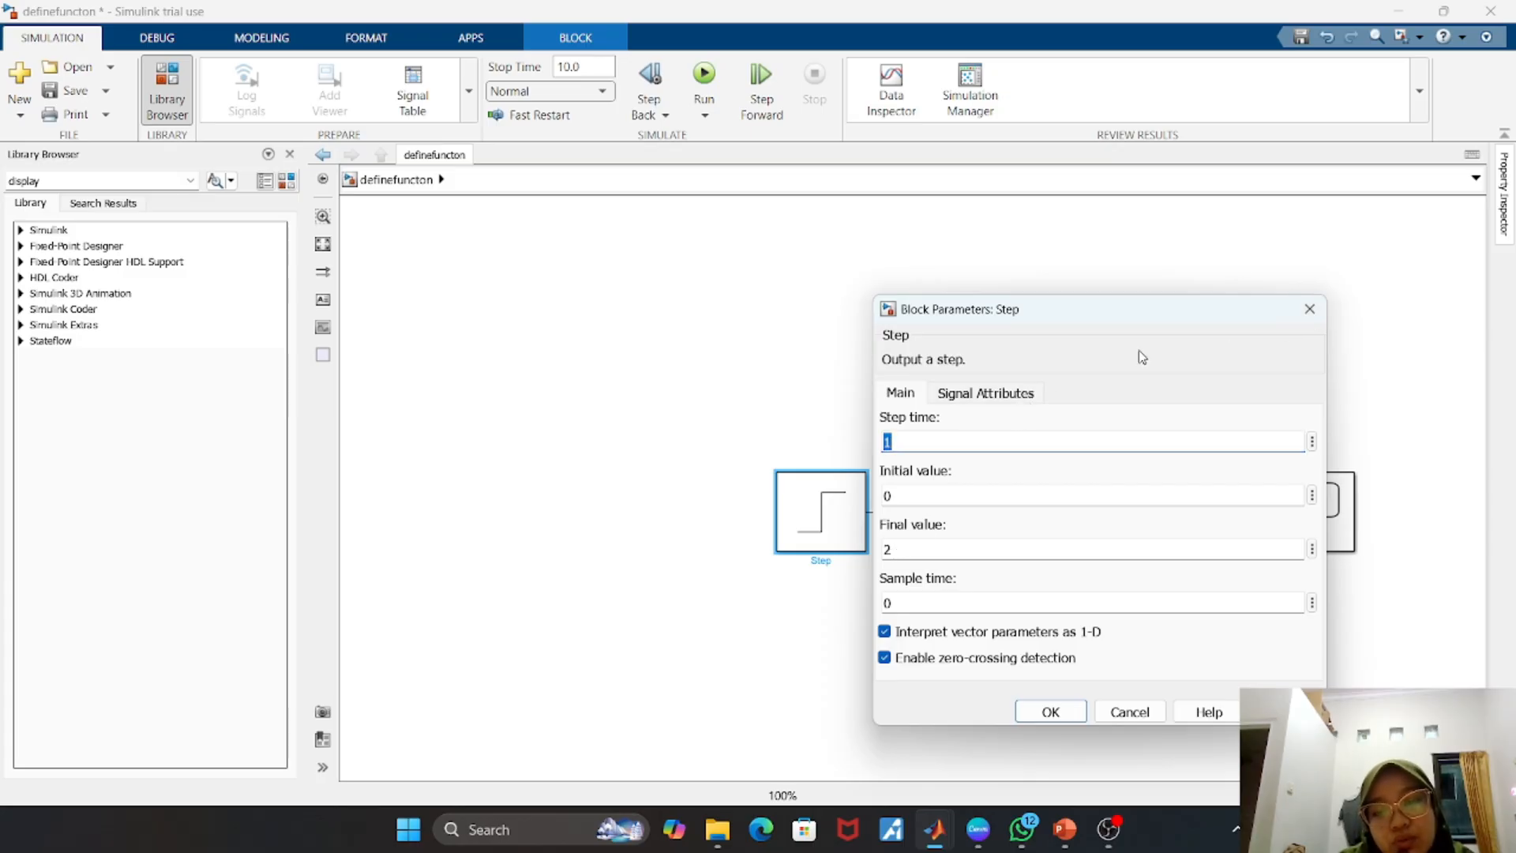
click(1307, 310)
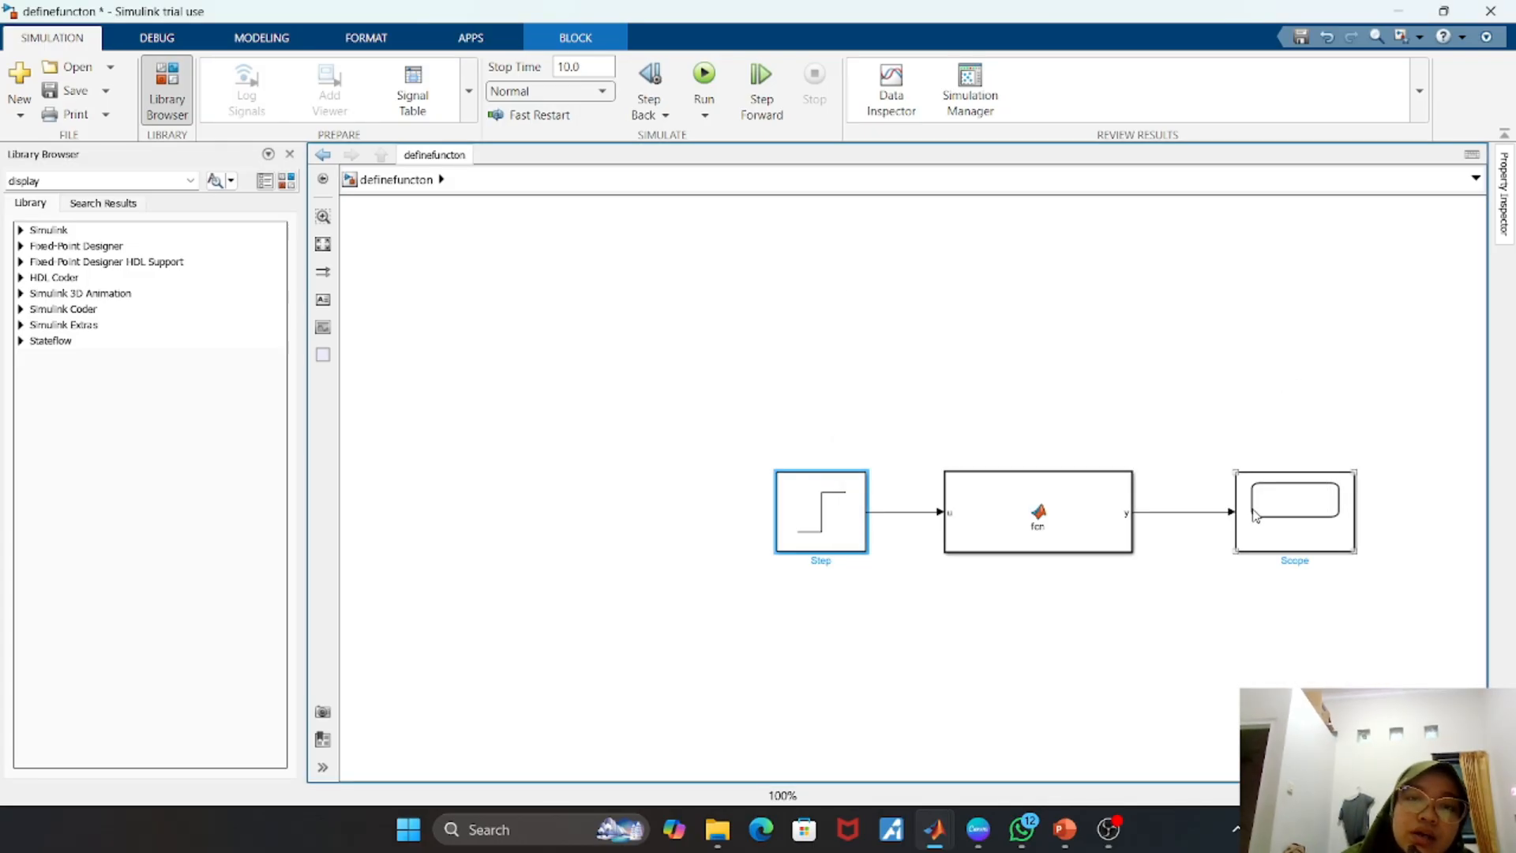
- Run the definefuncton simulation and view its output in the Scope block
click(714, 91)
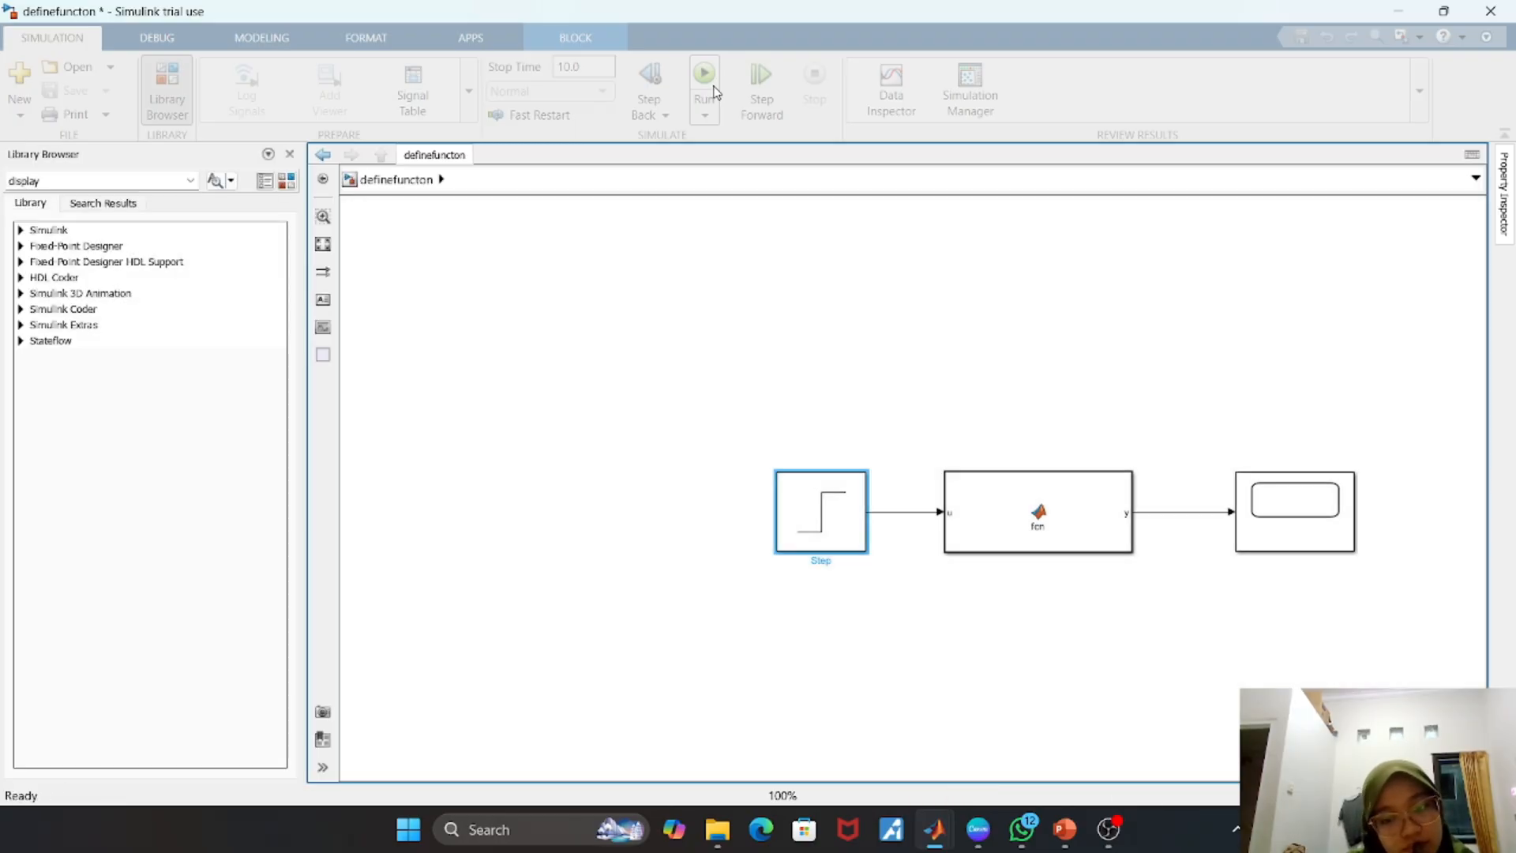
click(1280, 495)
double_click(1282, 496)
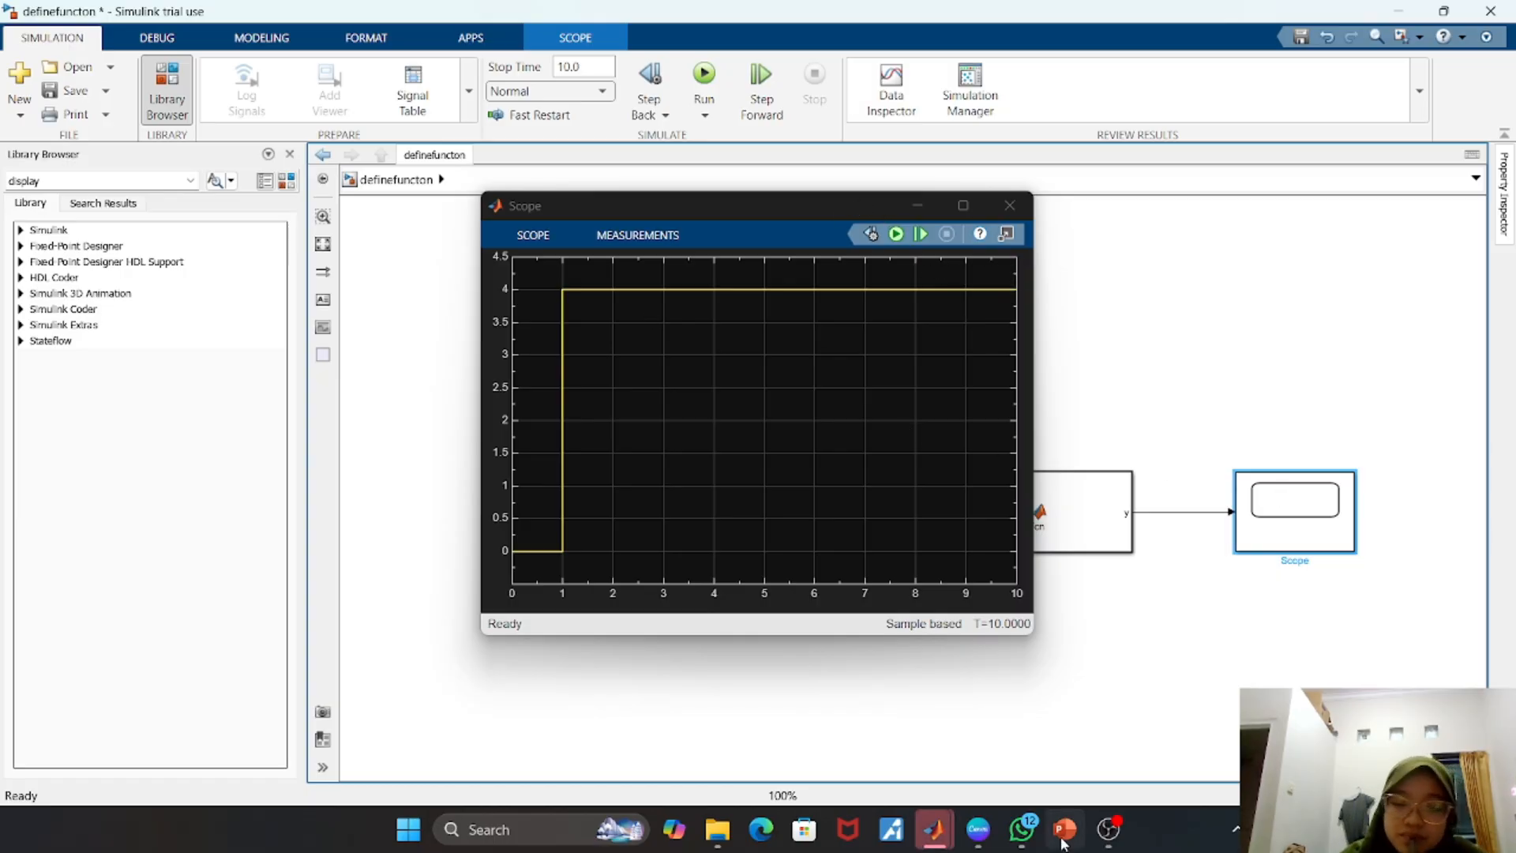
click(1326, 595)
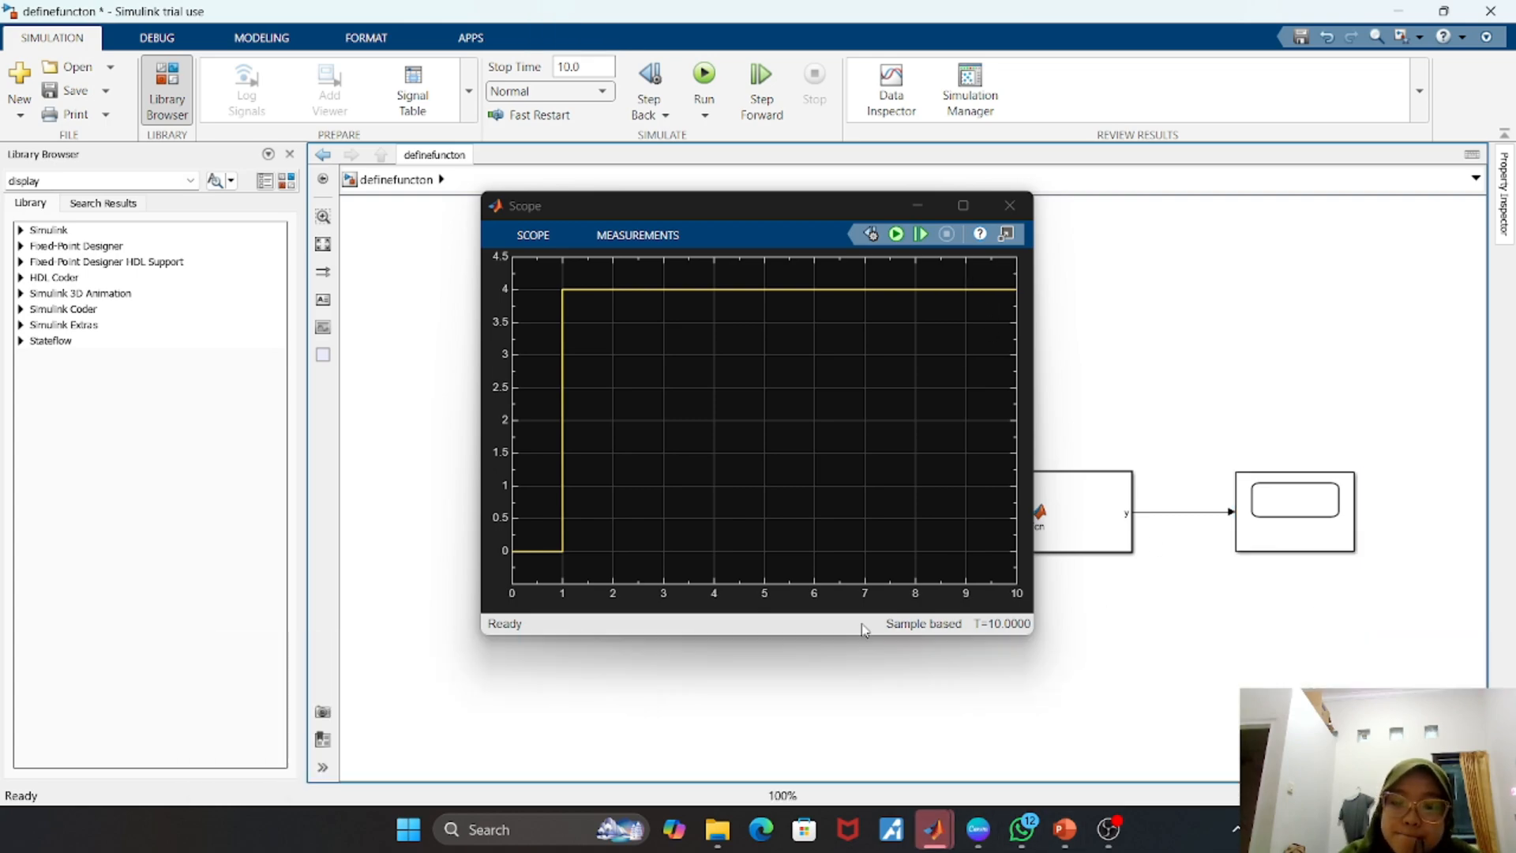
- Switch to the main MATLAB window and open the Simulink start page
mouse_move(935, 847)
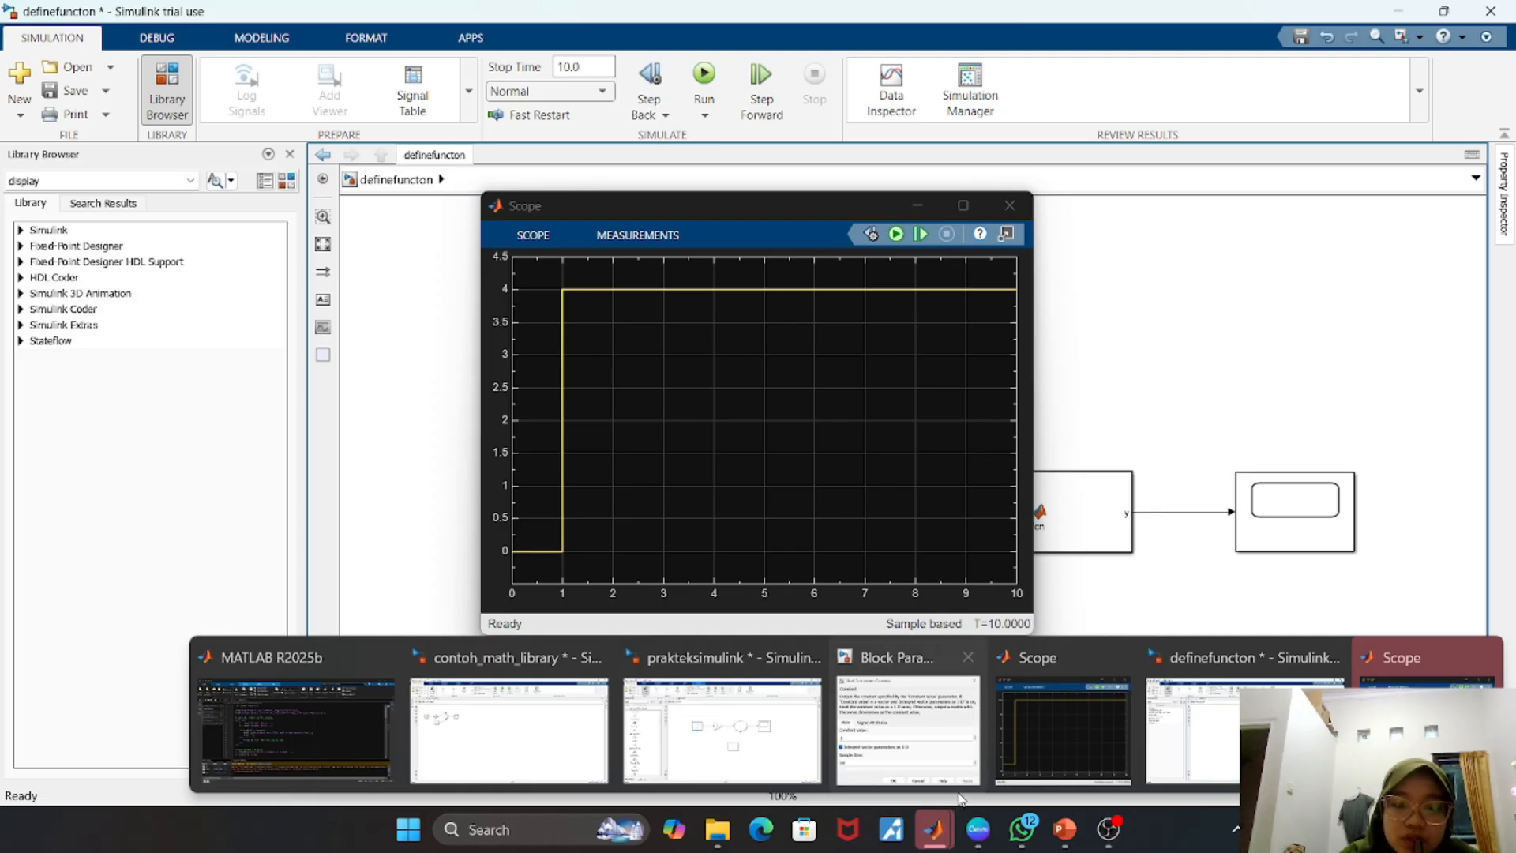
mouse_move(797, 734)
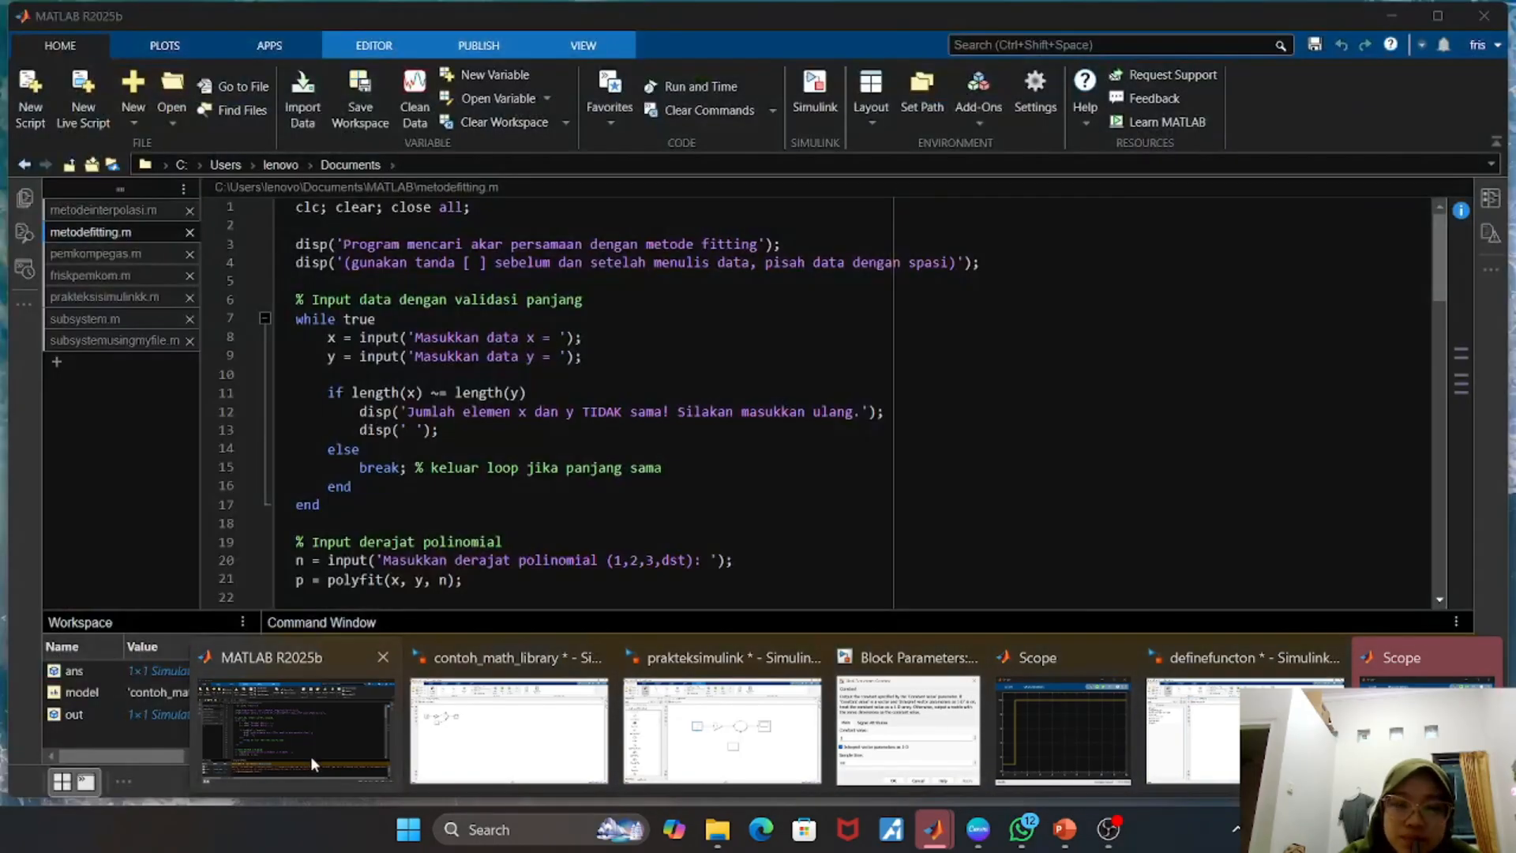
click(310, 755)
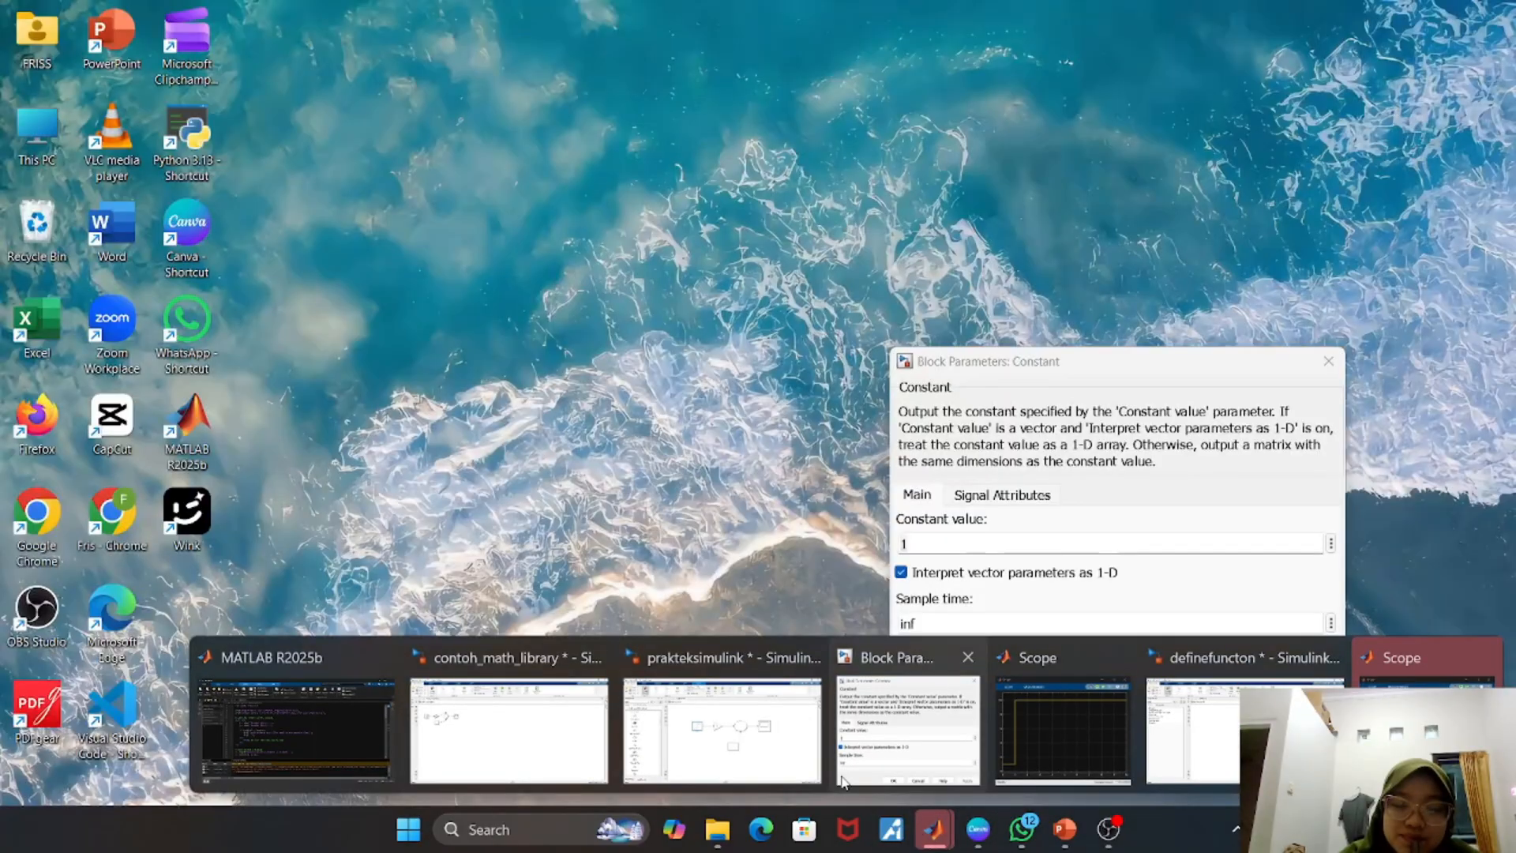
mouse_move(590, 740)
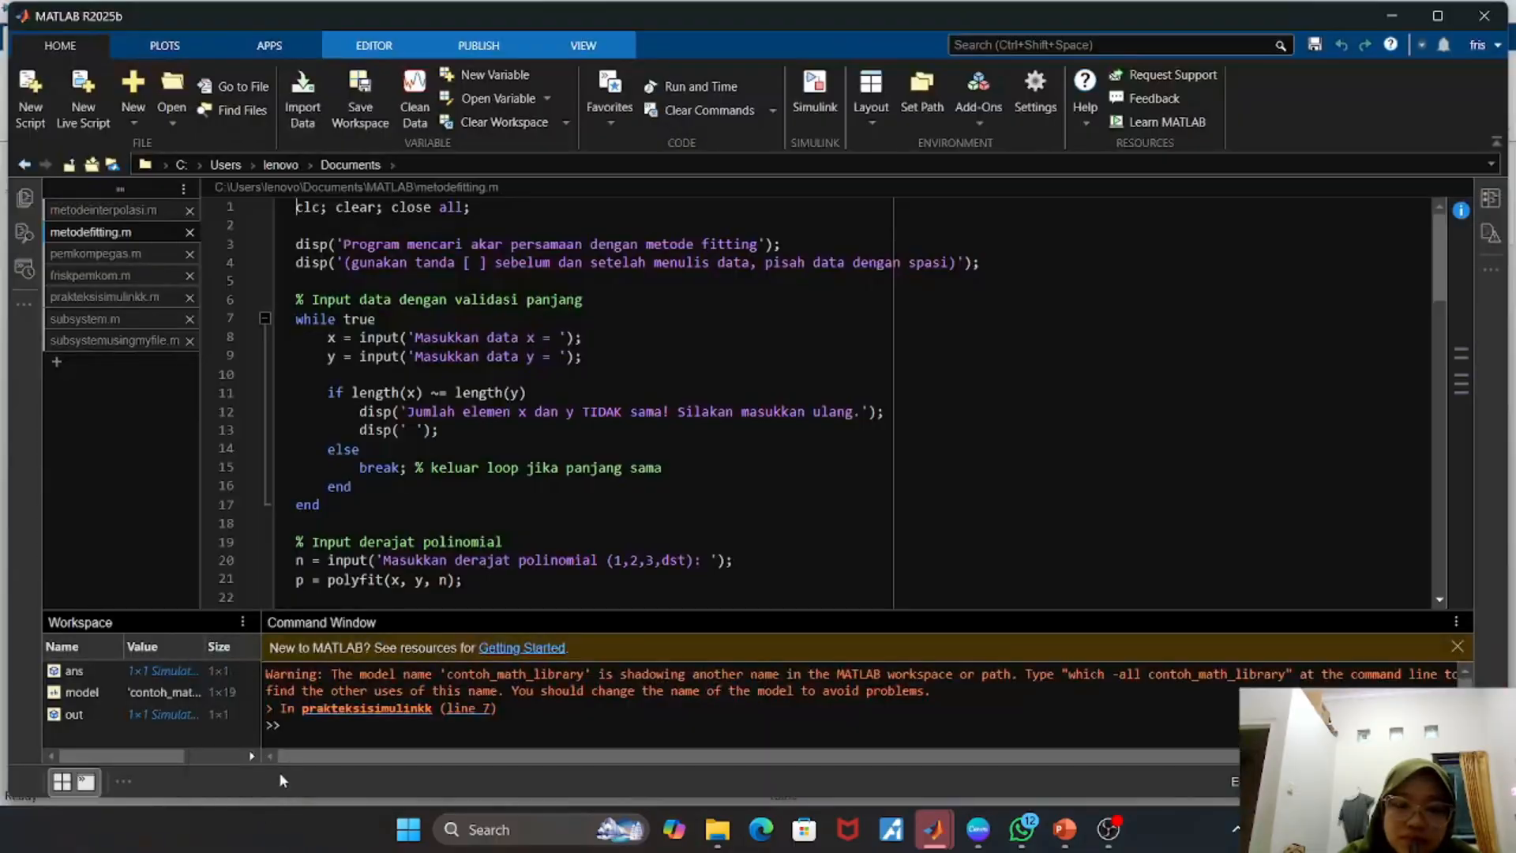
click(278, 770)
mouse_move(933, 827)
mouse_move(905, 714)
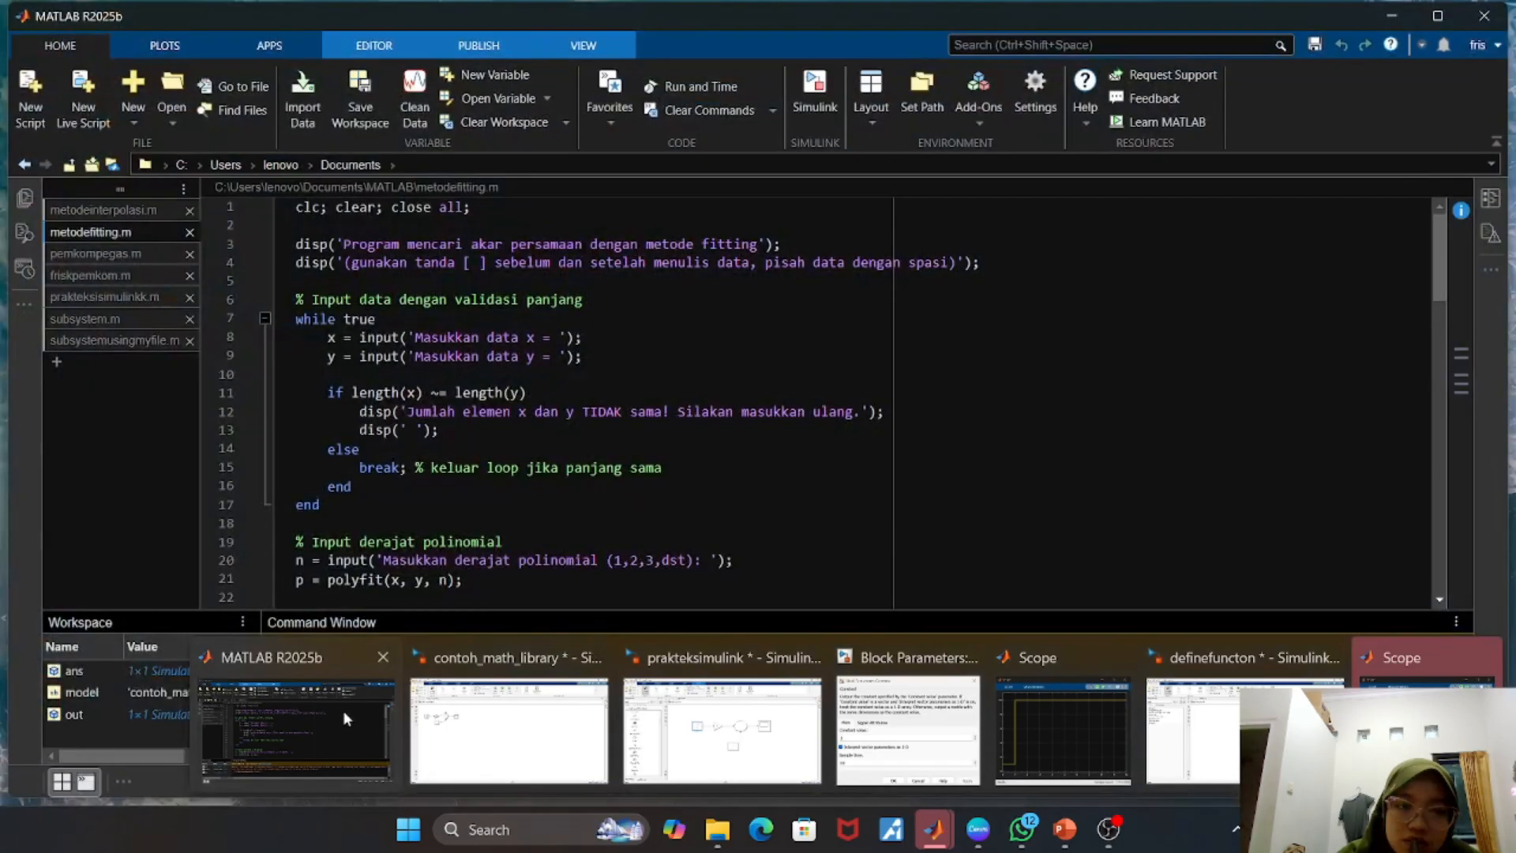
click(815, 90)
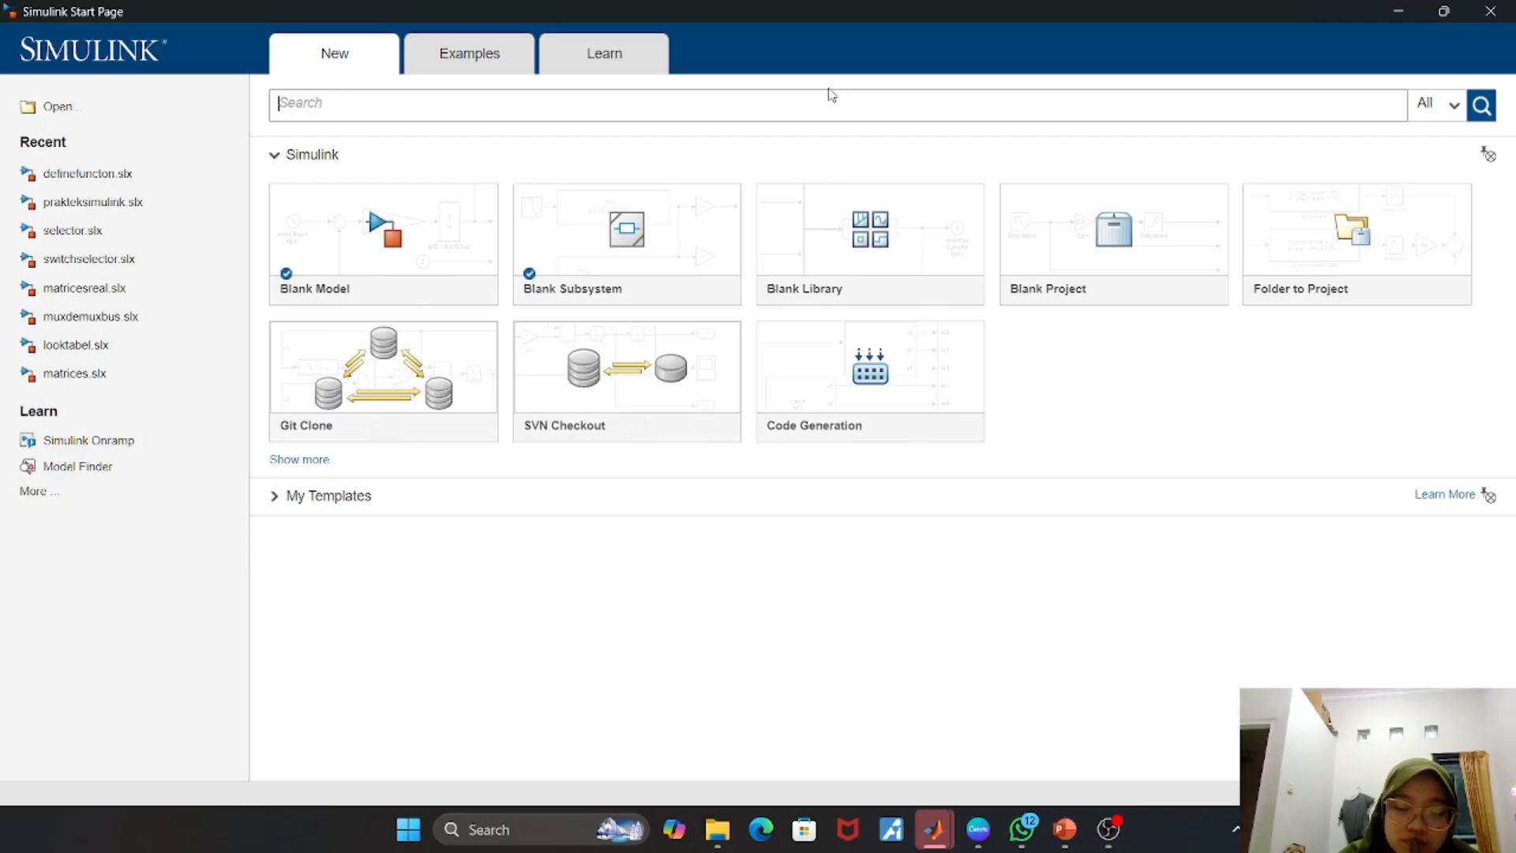
- Open the recent matricesreal model and dismiss its Scope window and recovery prompt
mouse_move(553, 213)
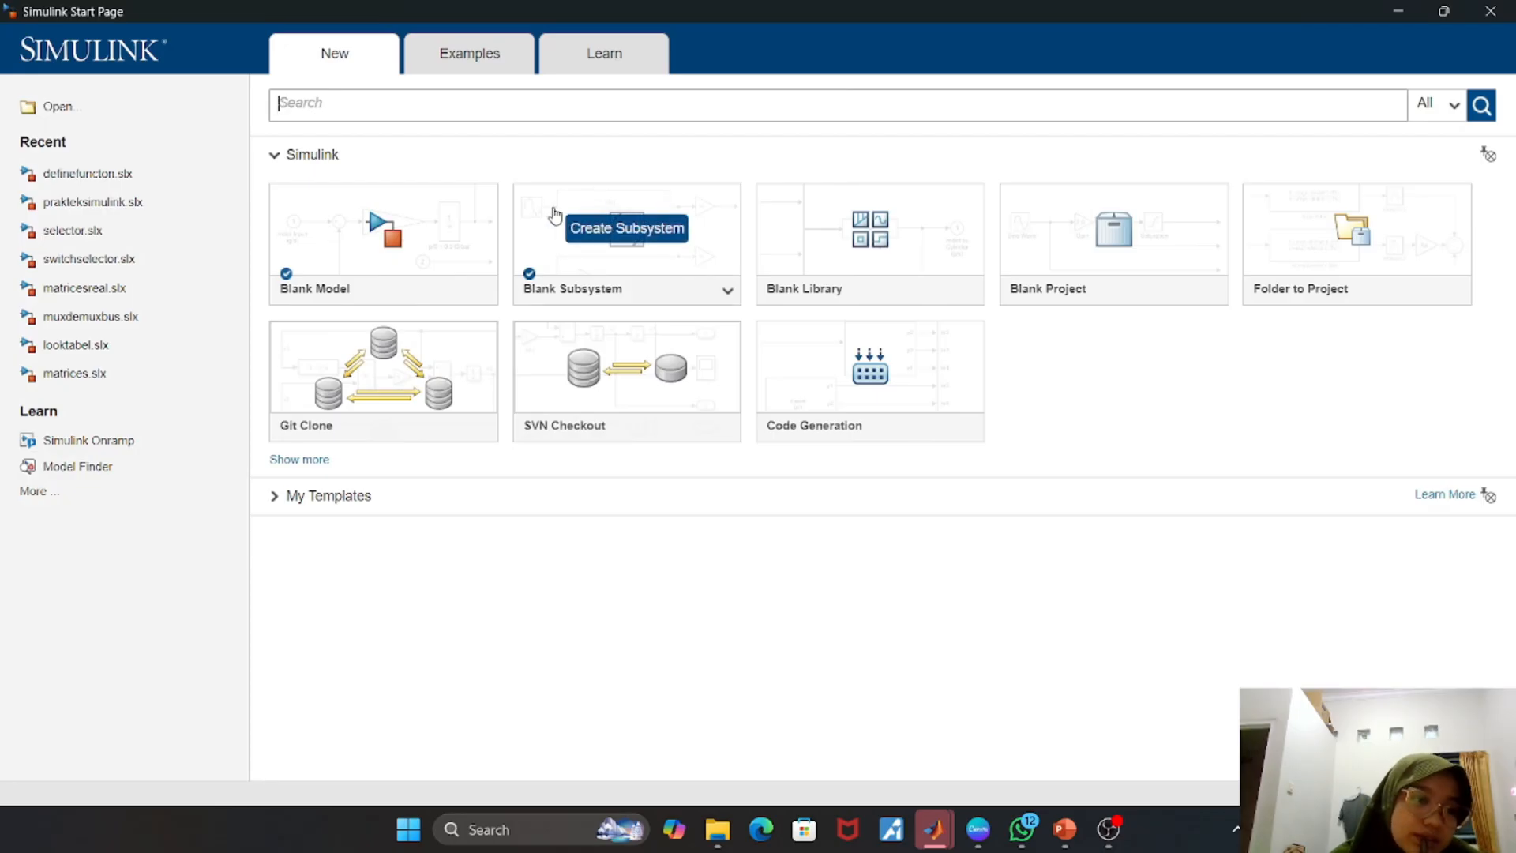
click(122, 287)
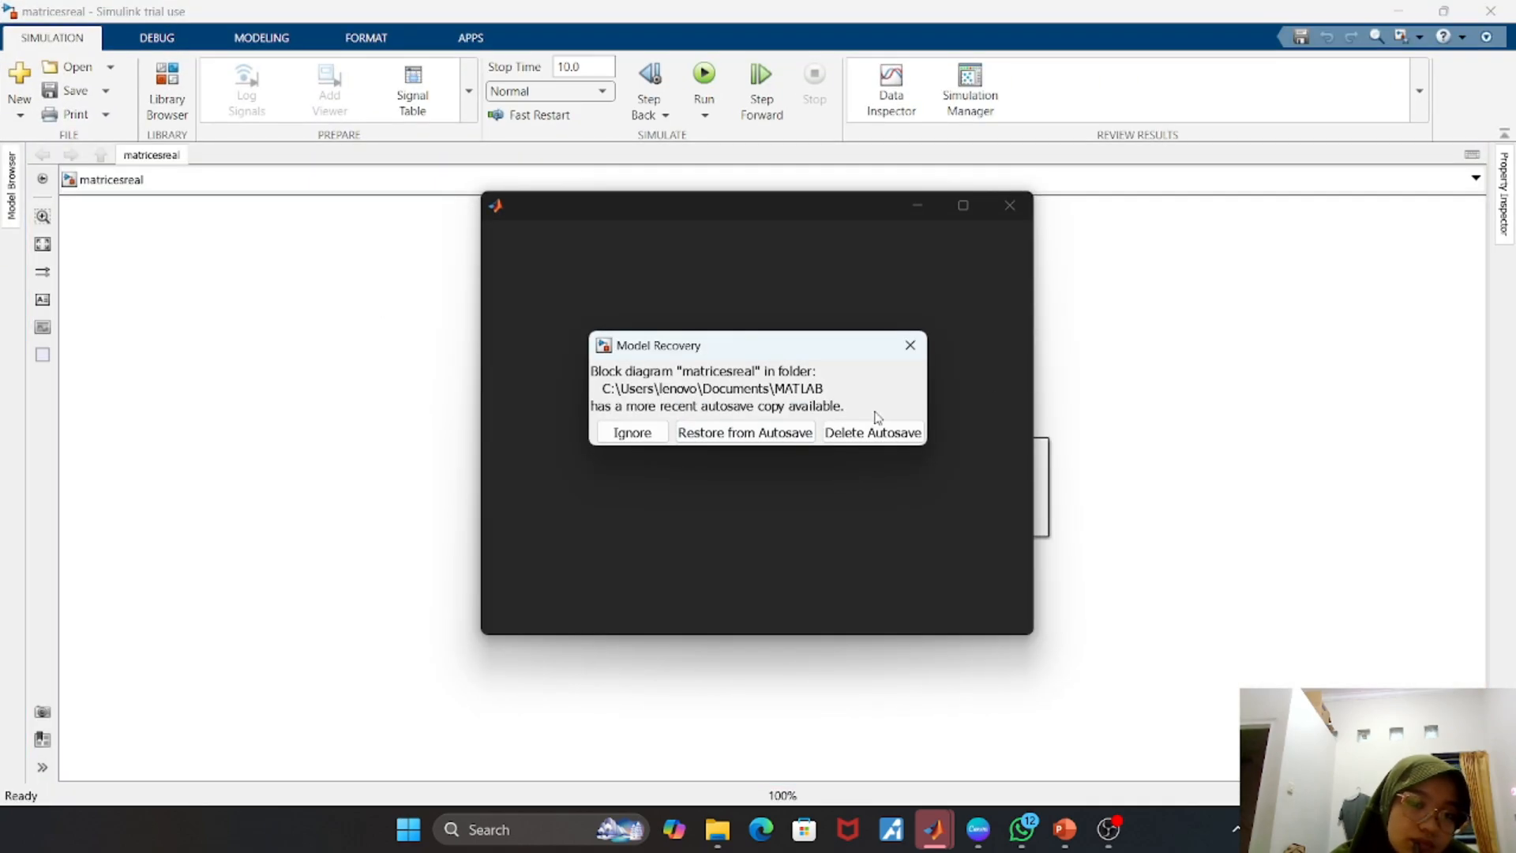
click(875, 426)
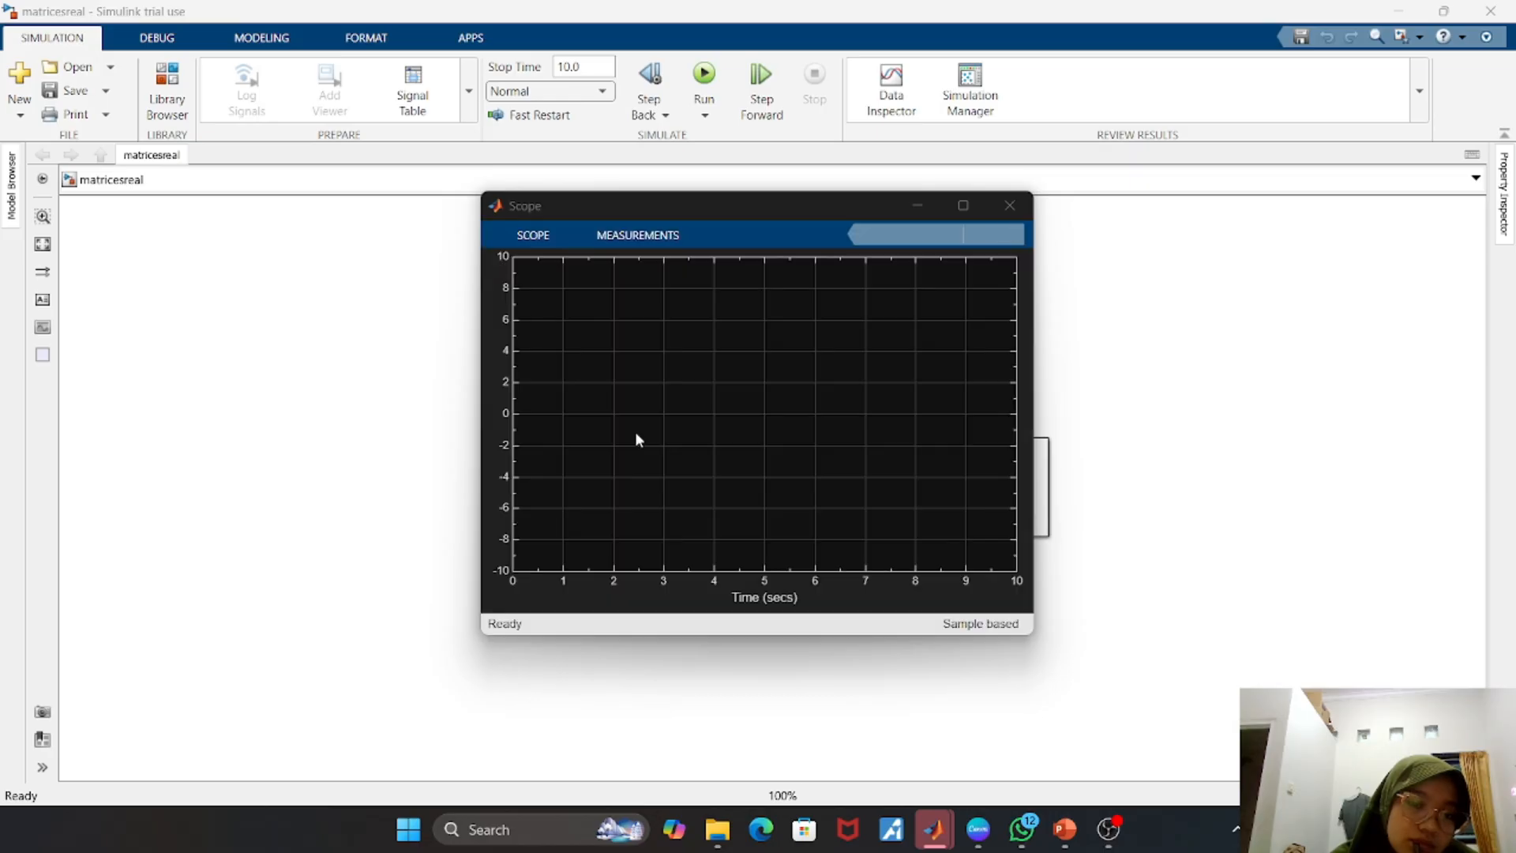
click(1022, 208)
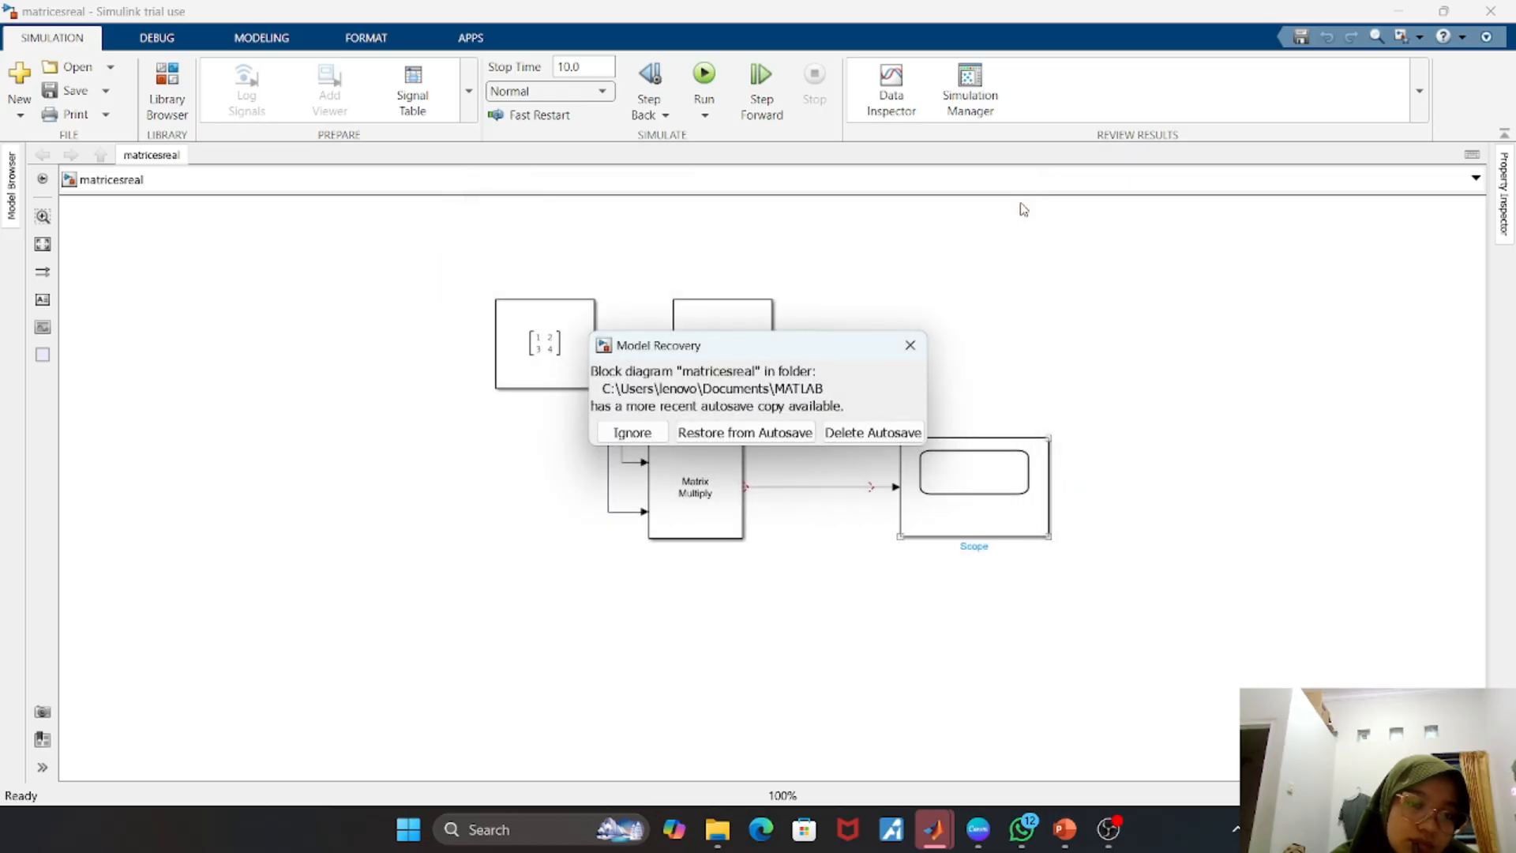
click(1016, 268)
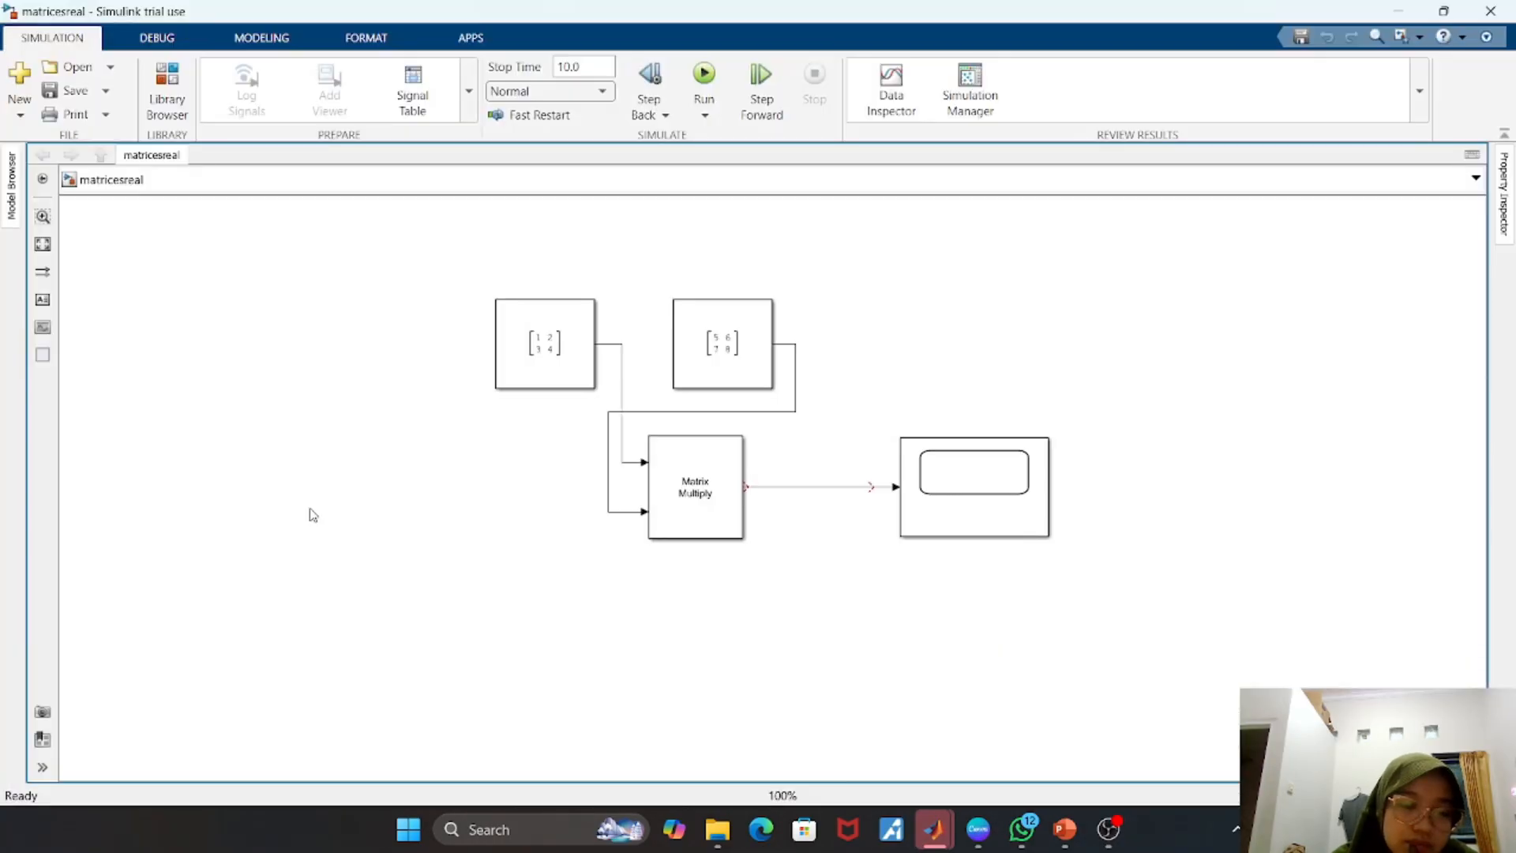
- Switch to File Explorer and open the matricesreal Simulink model from the MATLAB folder in Documents
mouse_move(717, 831)
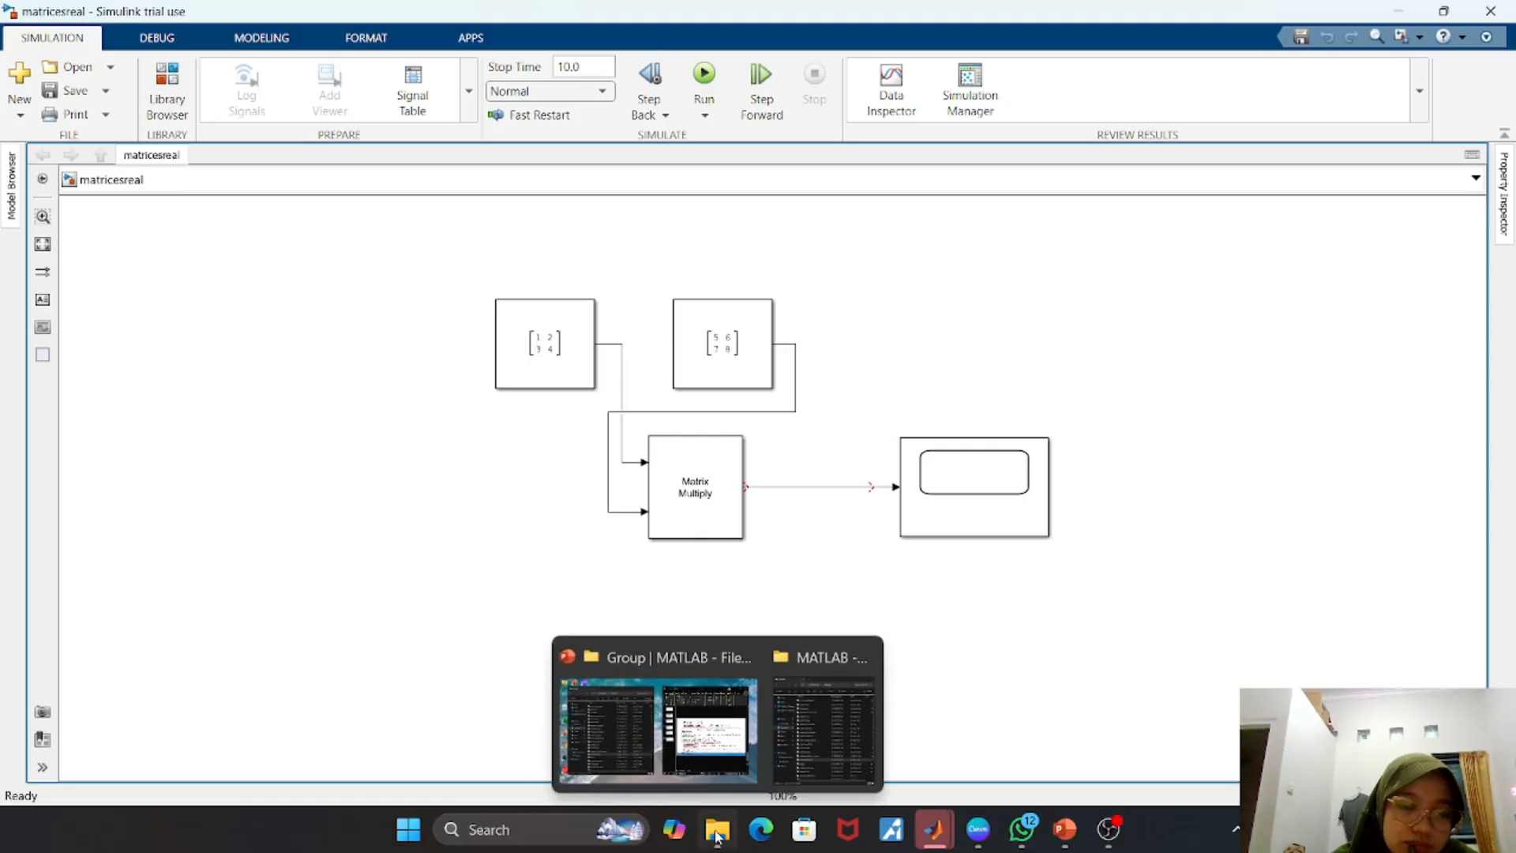
click(702, 759)
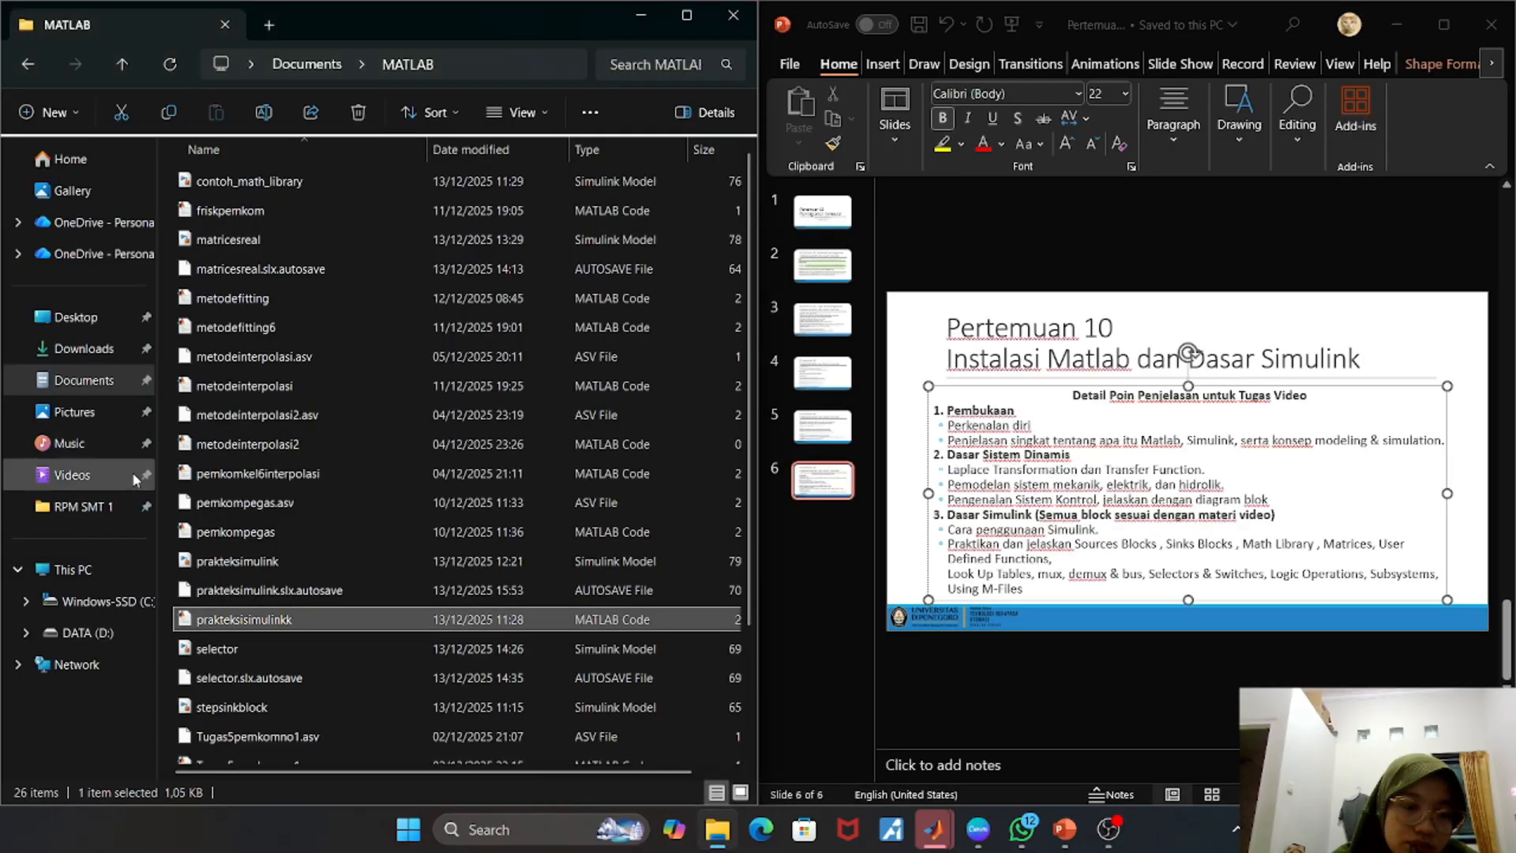
click(271, 242)
double_click(272, 246)
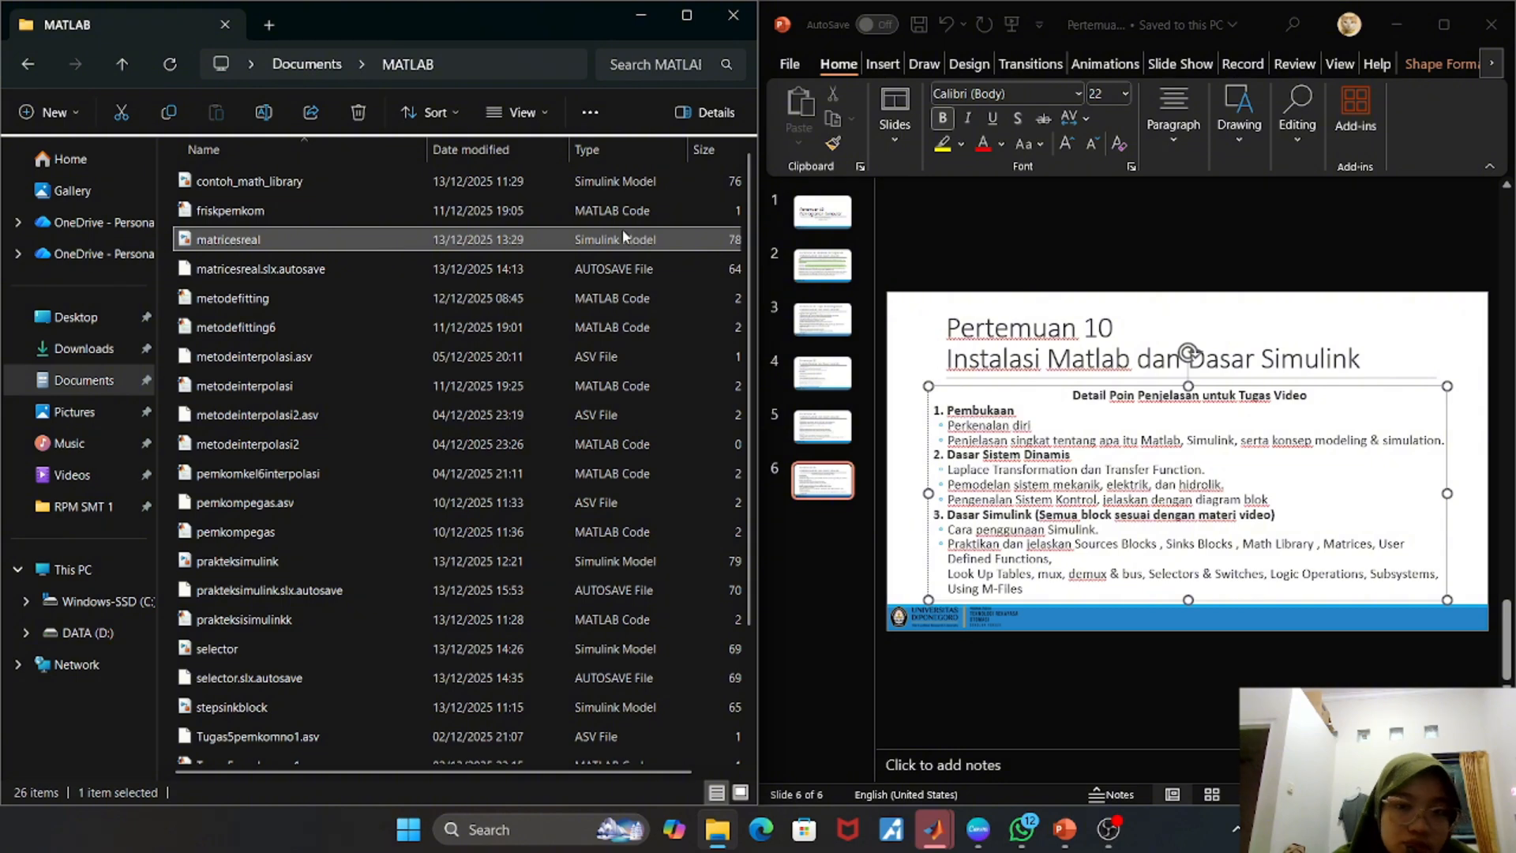
- Close the PowerPoint presentation and restore the matricesreal model from its autosave copy
click(1488, 26)
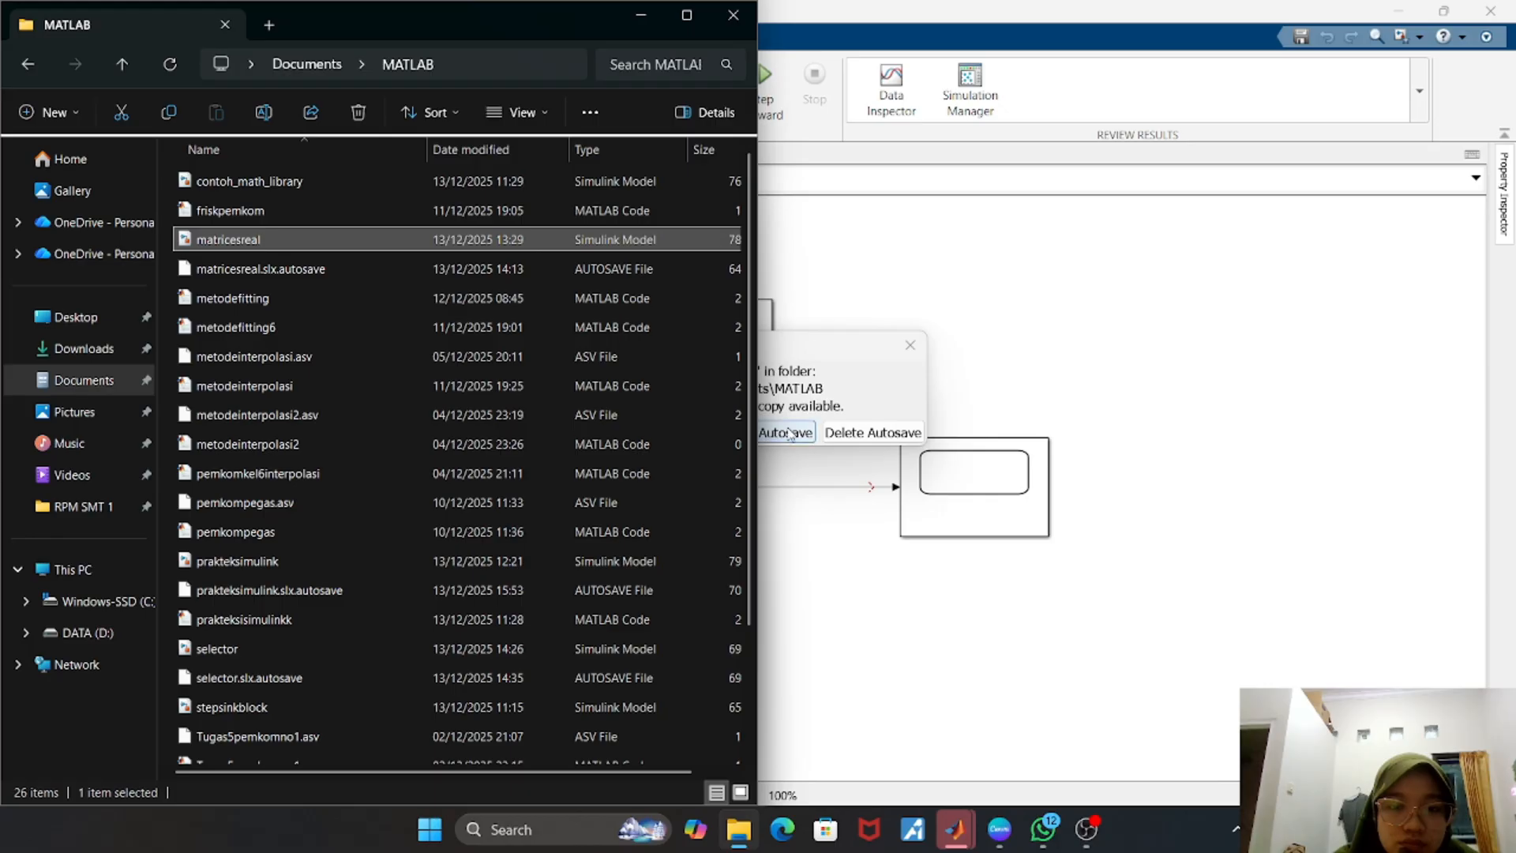
click(809, 345)
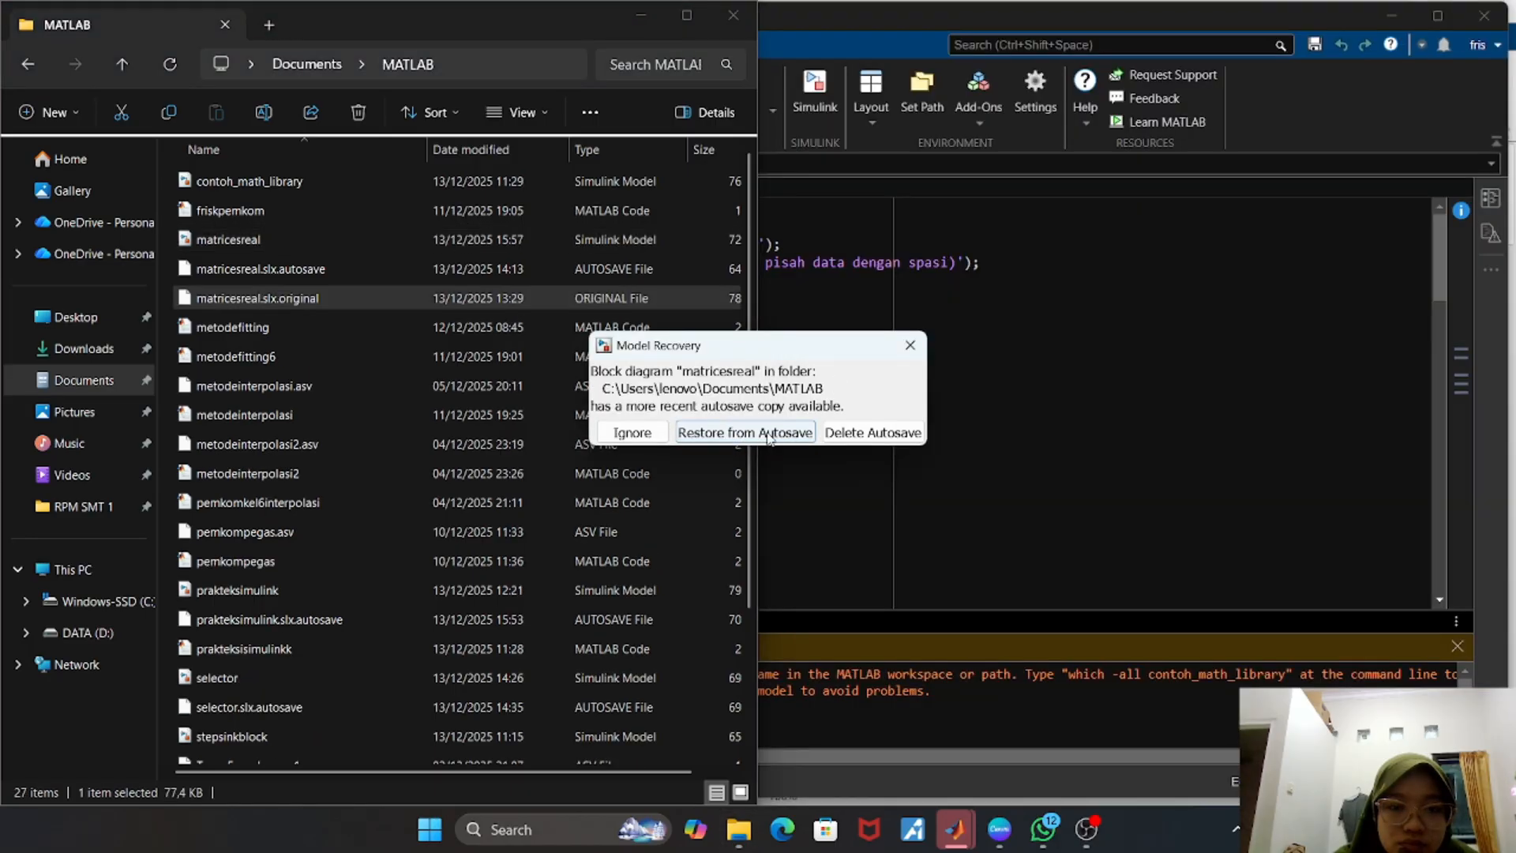
click(766, 433)
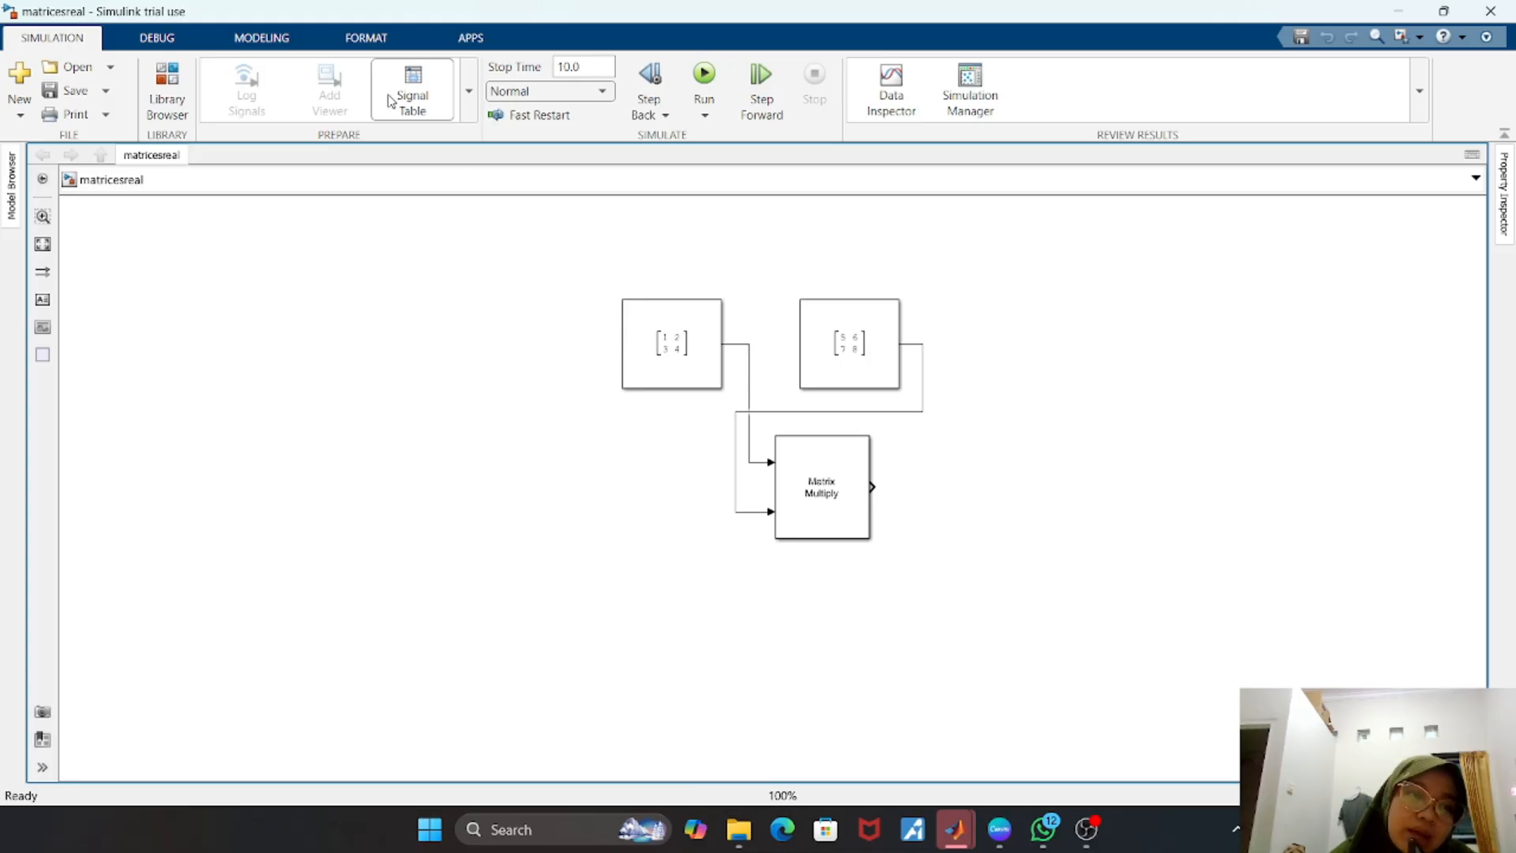
- Examine the Matrix Operations blocks in the full Simulink Library Browser window and close that window
click(161, 97)
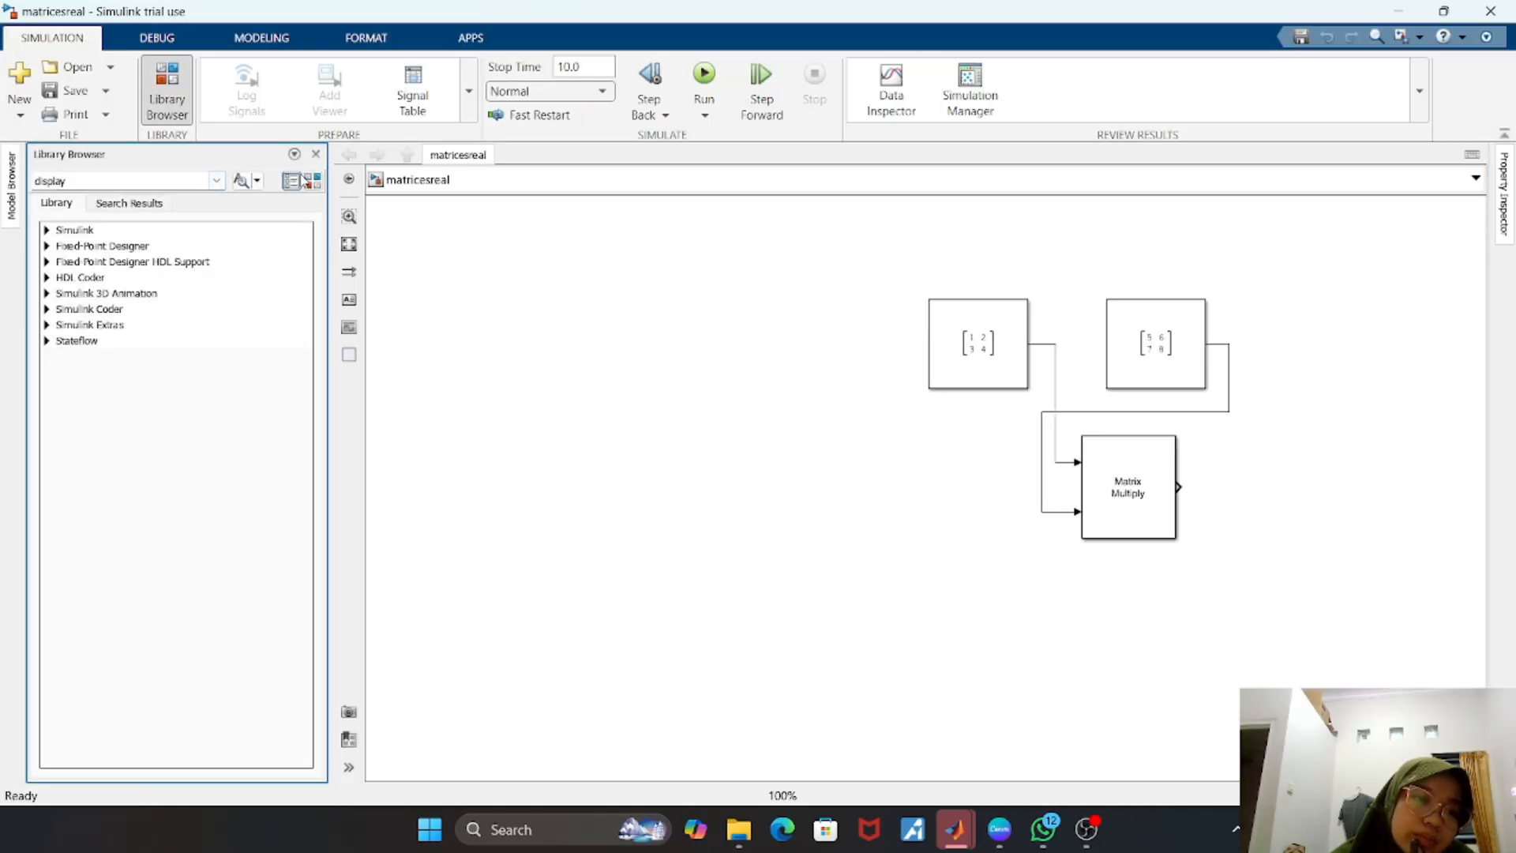
click(313, 180)
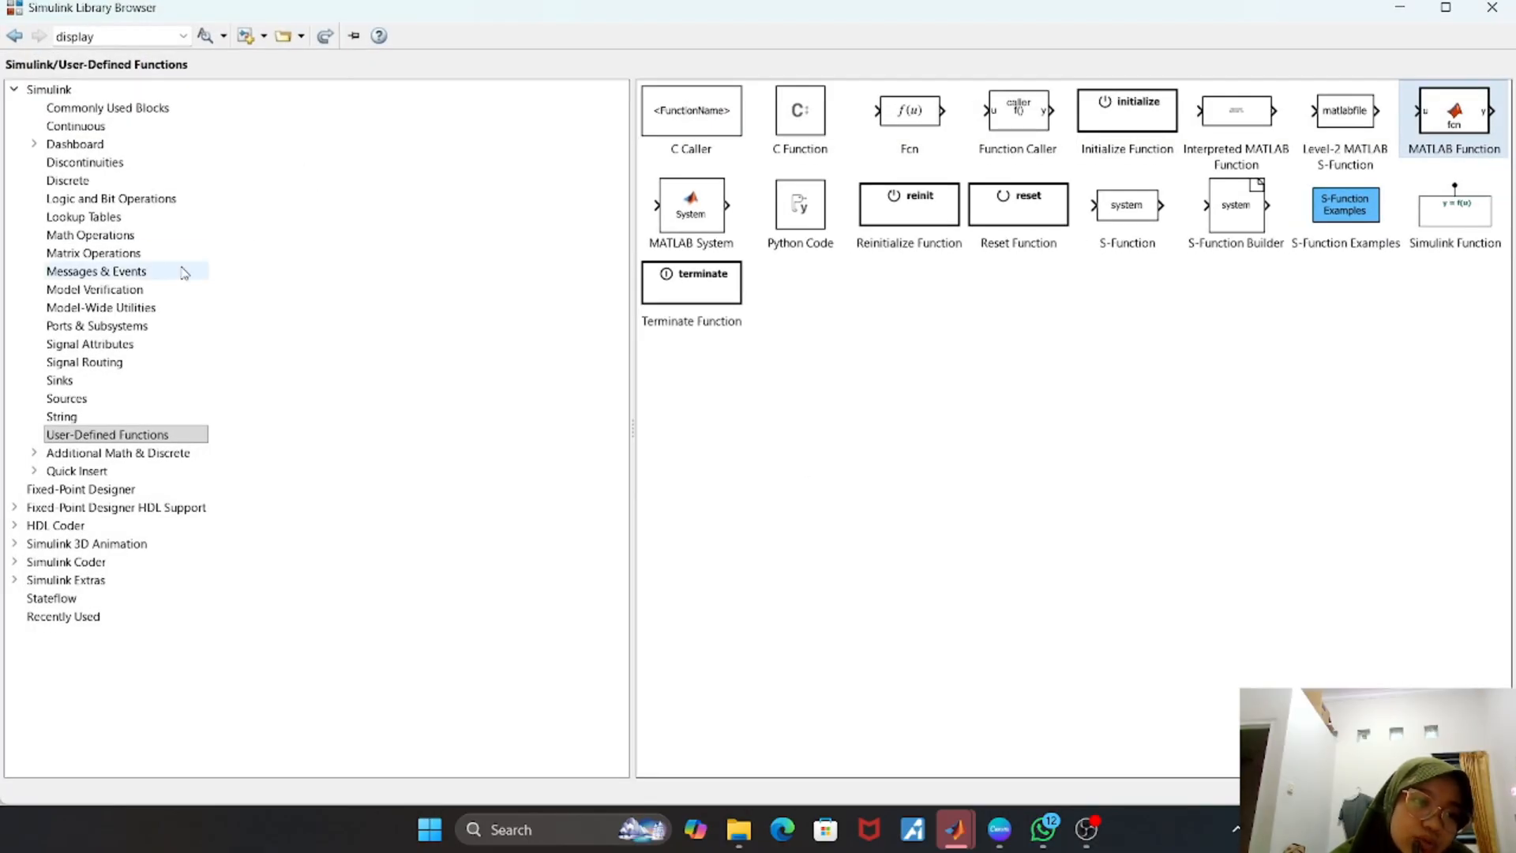
click(197, 254)
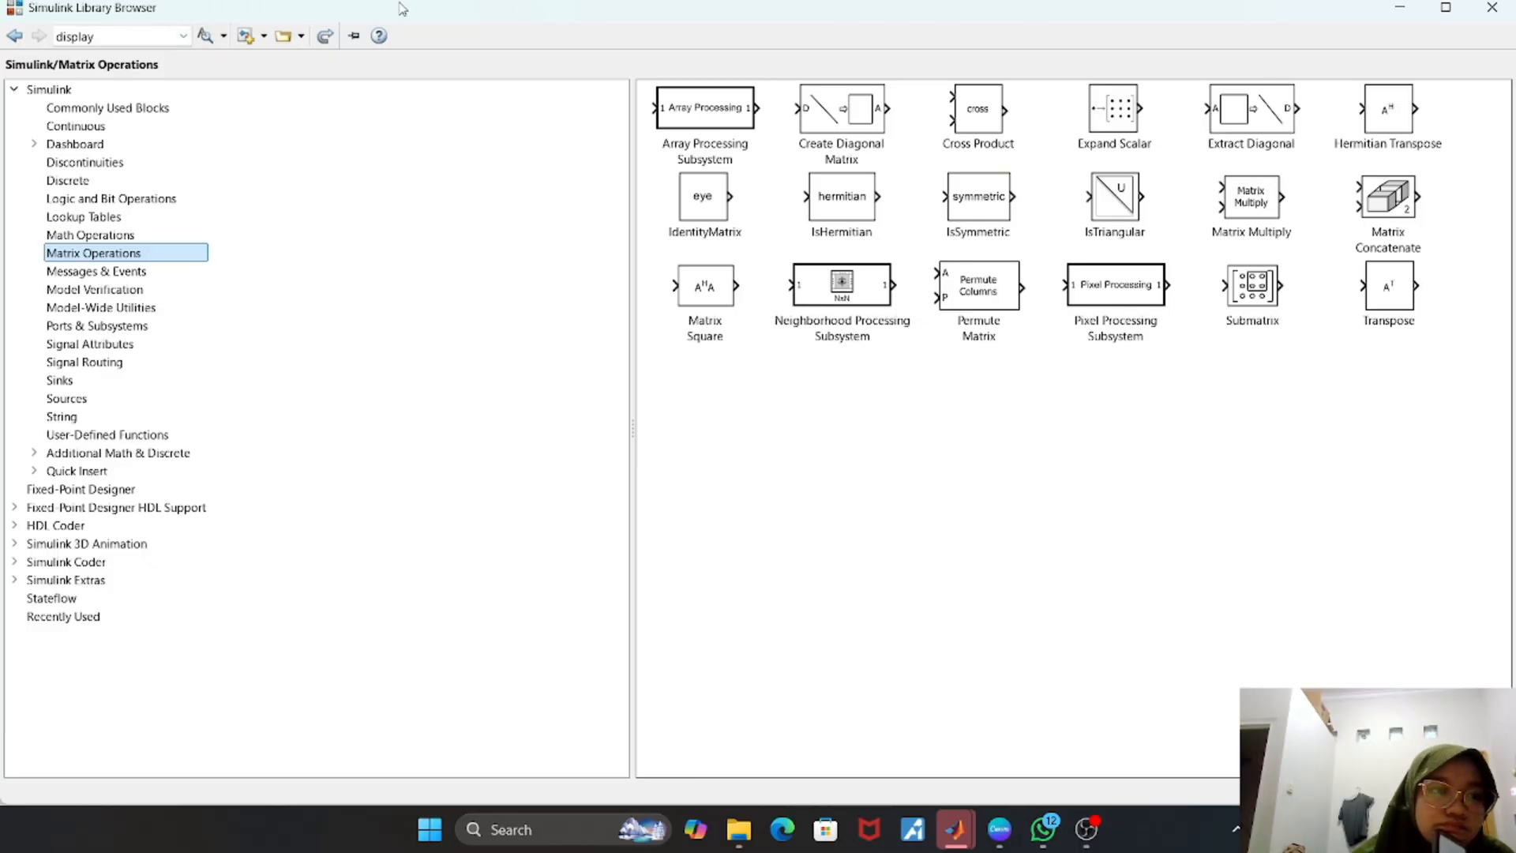
click(15, 34)
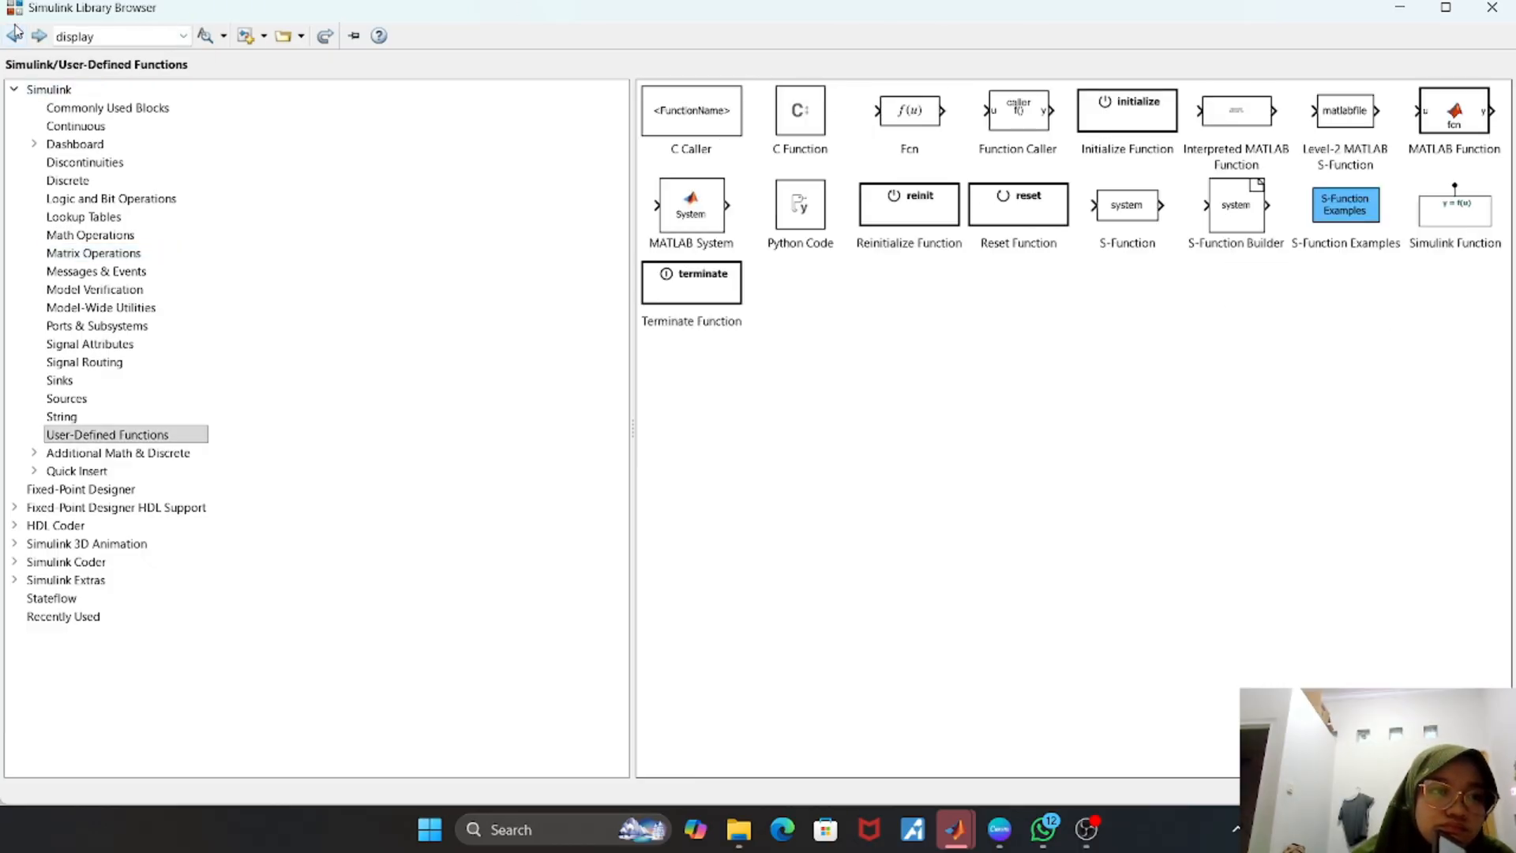
click(15, 35)
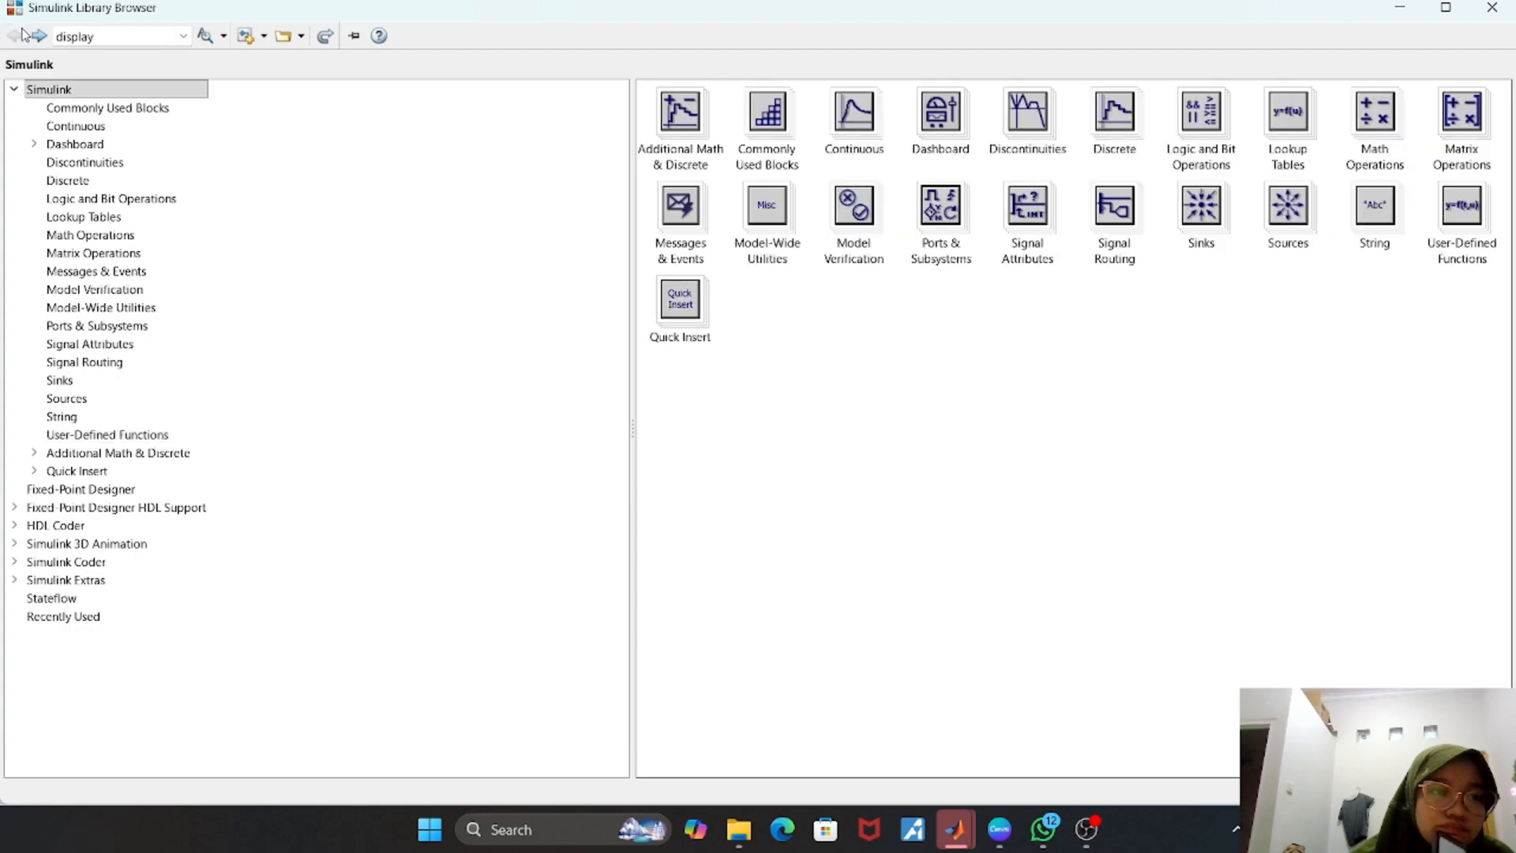
click(1491, 8)
- Search the block library for display and add the Display block to the matricesreal model
click(1103, 464)
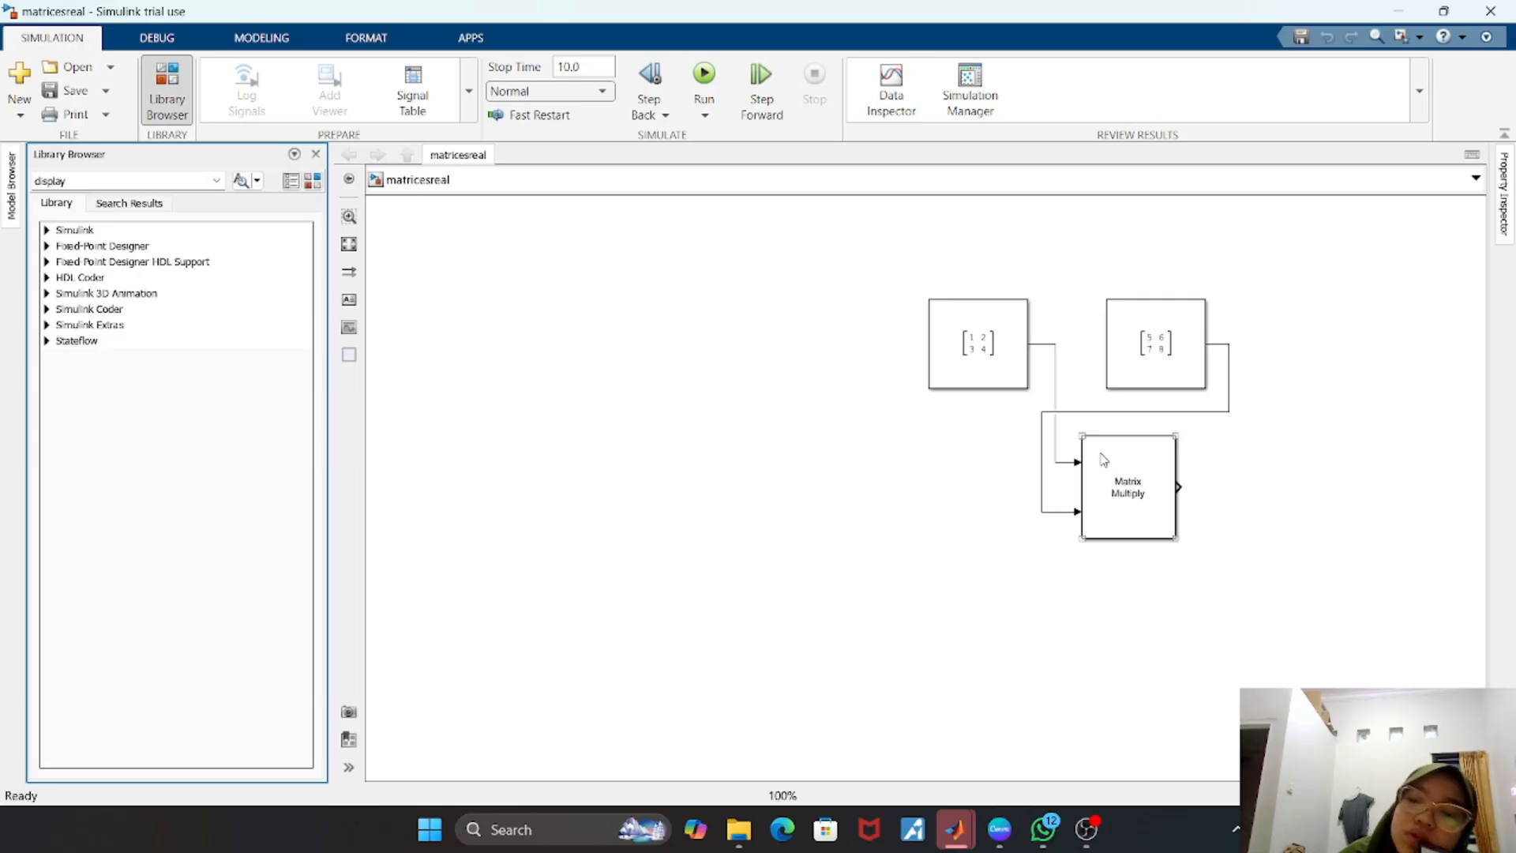
click(648, 377)
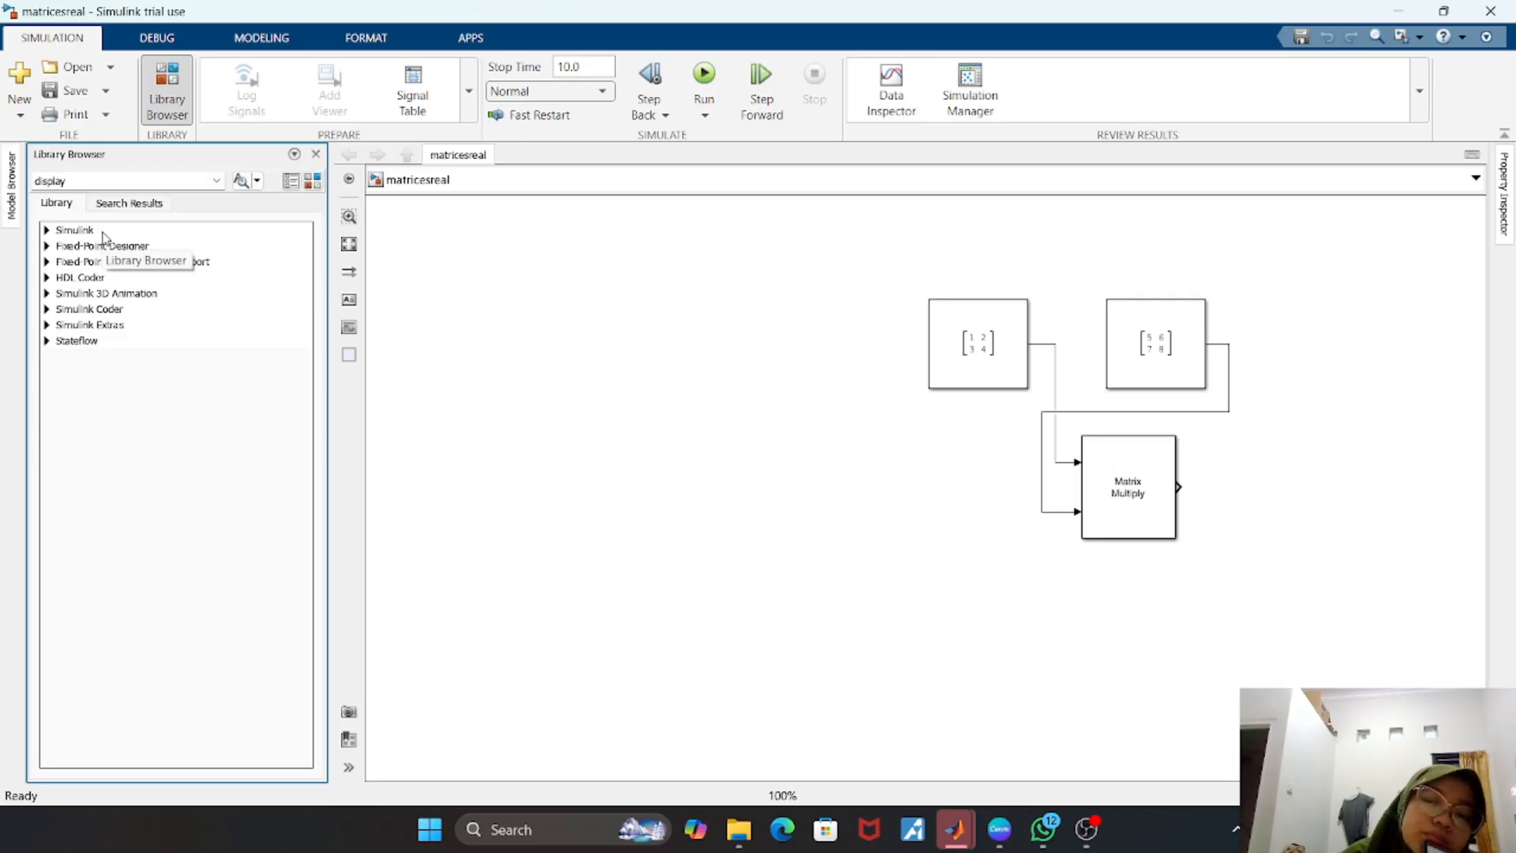
click(108, 177)
click(107, 178)
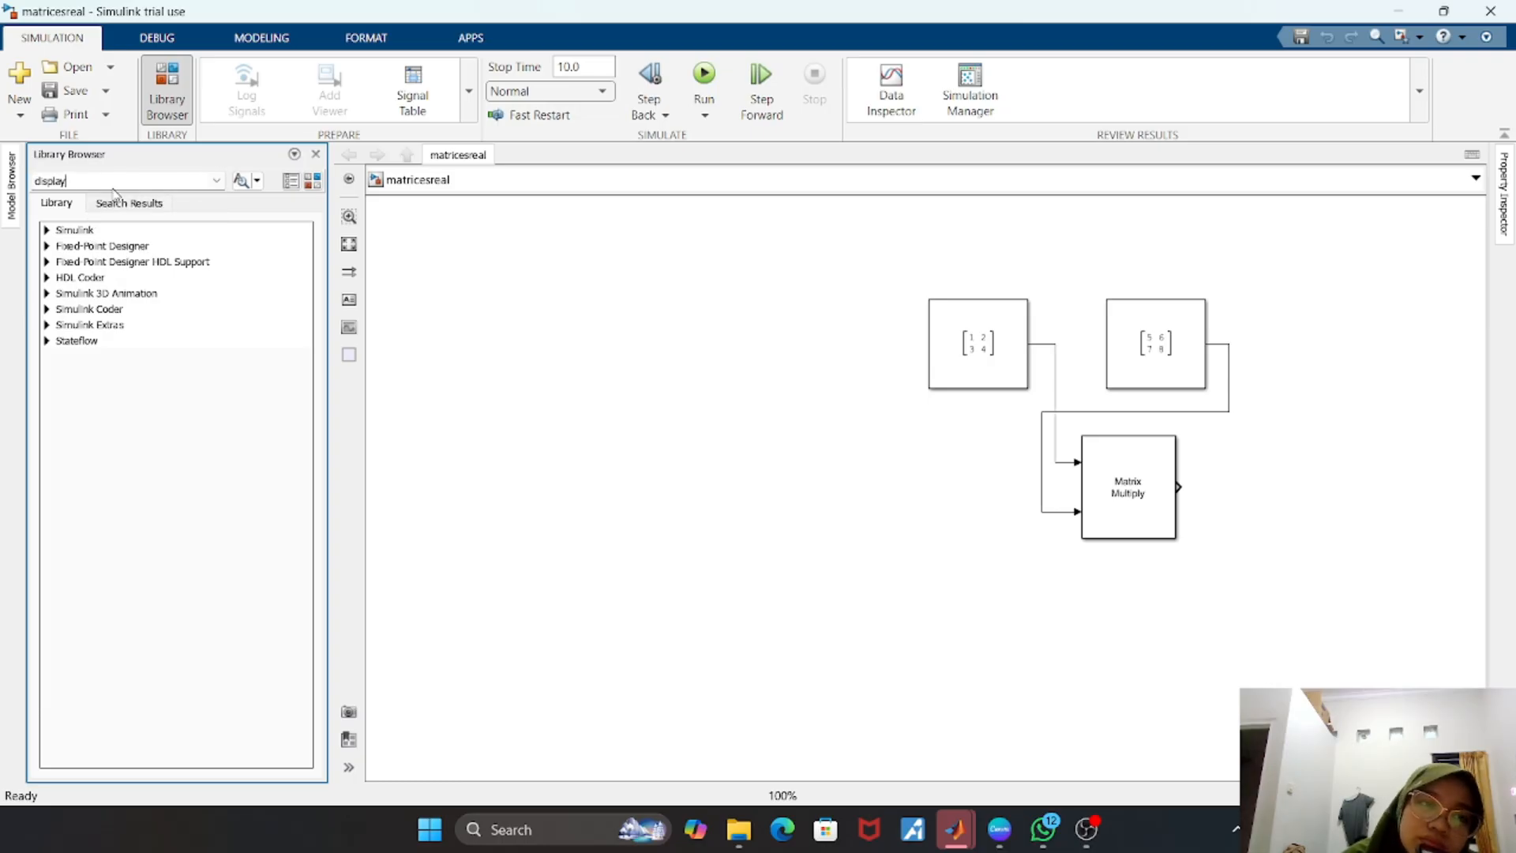
key(Return)
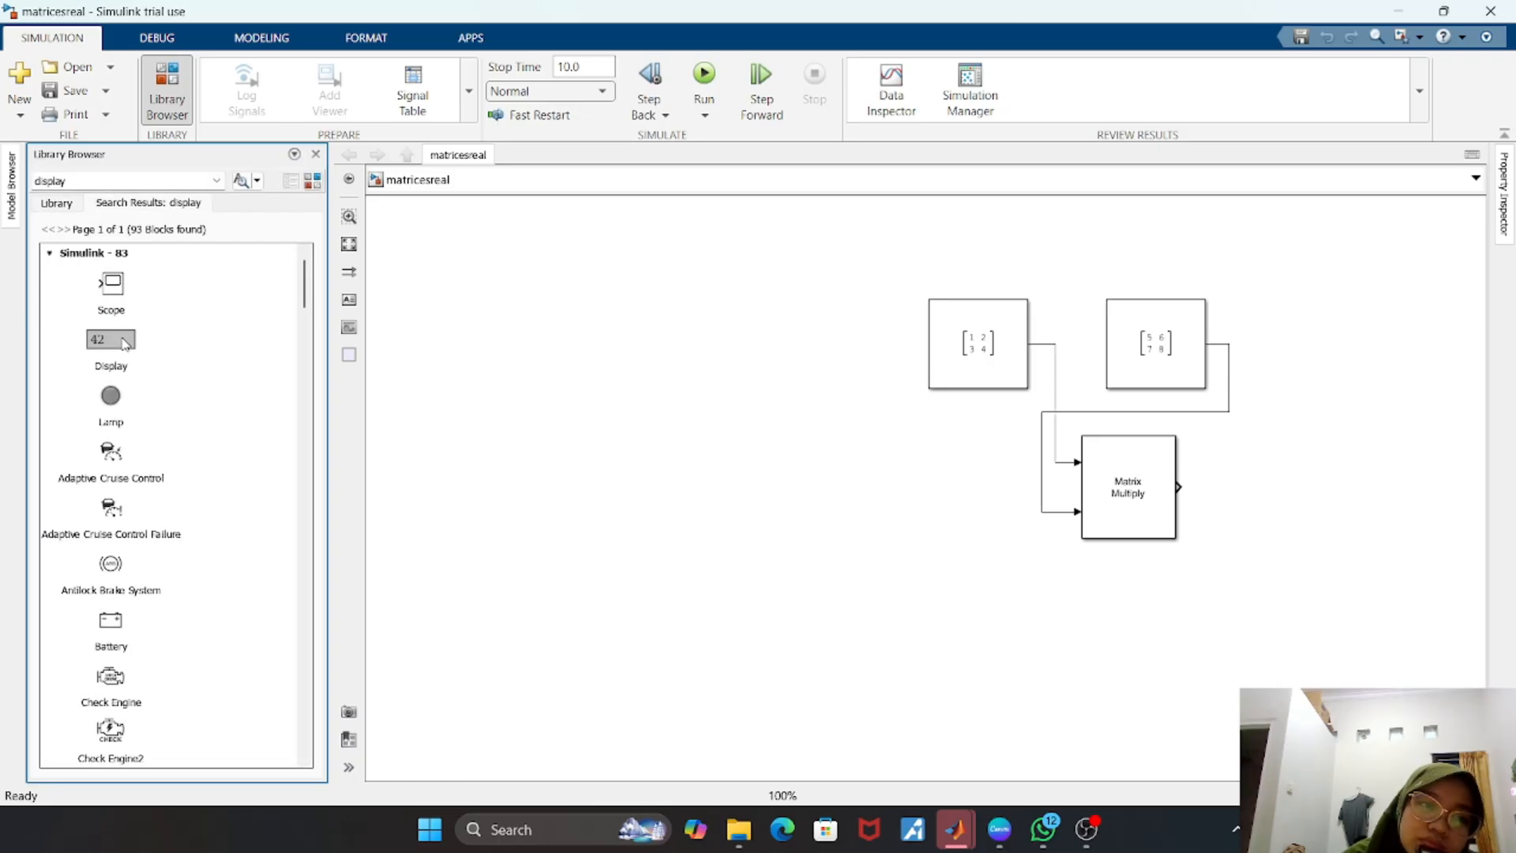
click(124, 342)
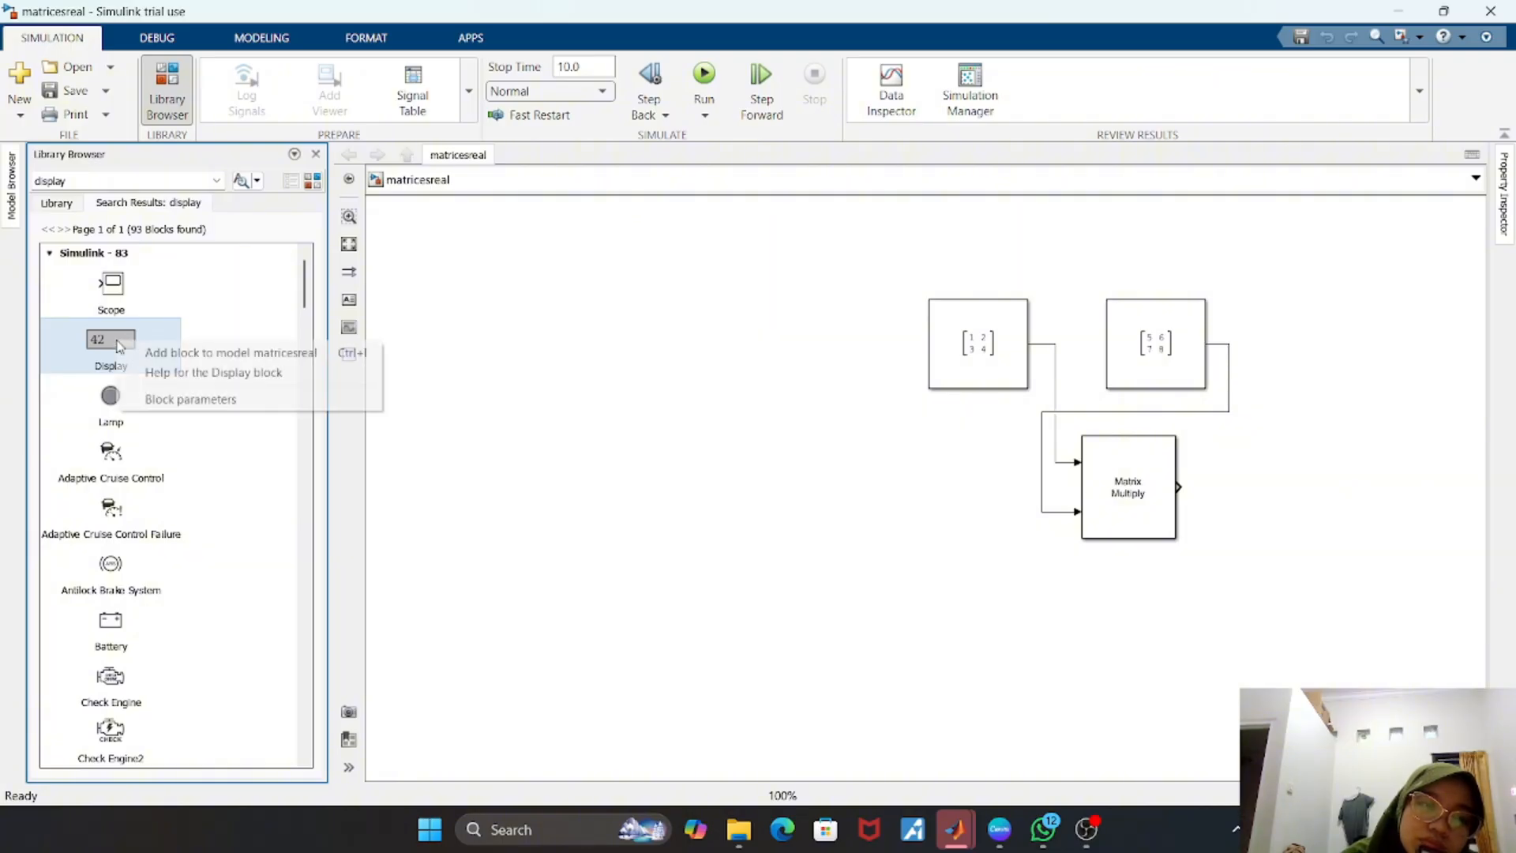
right_click(136, 346)
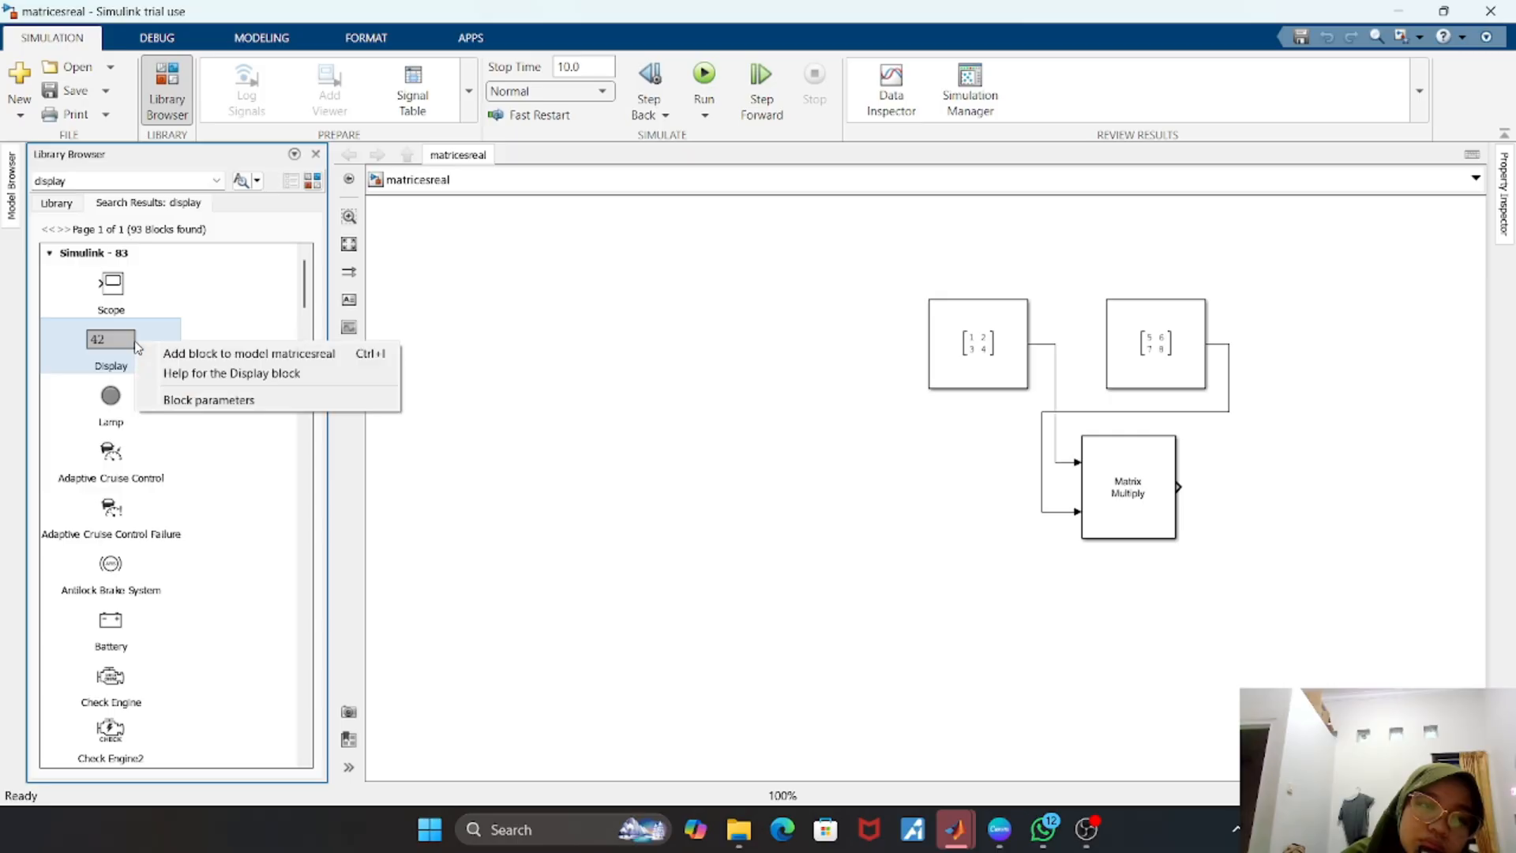
click(186, 350)
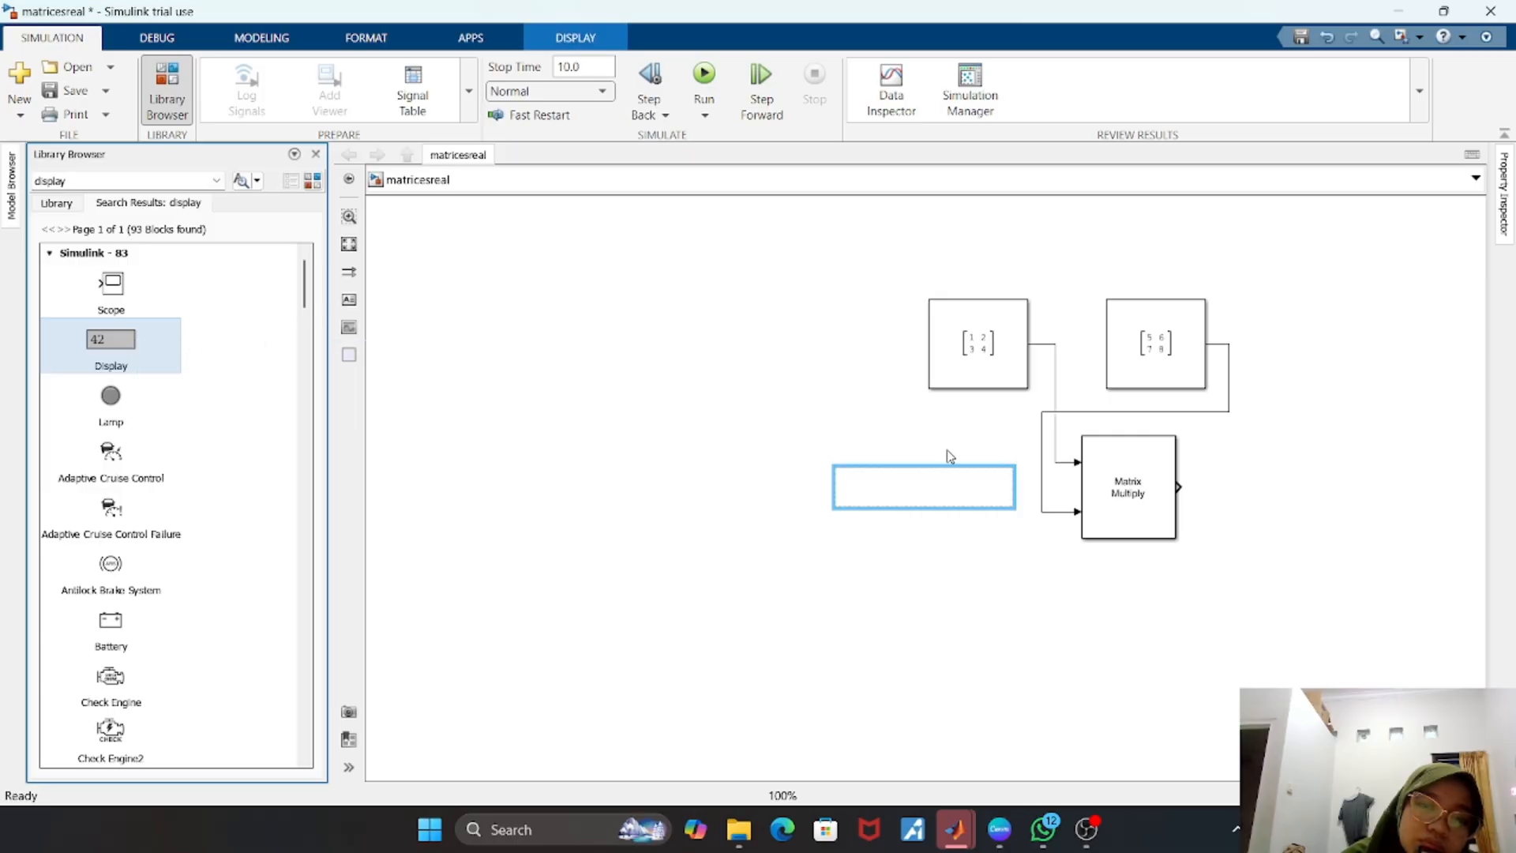
- Place the Display block beside the Matrix Multiply block and draw a signal line from the Matrix Multiply output towards it
drag(947, 494, 1336, 488)
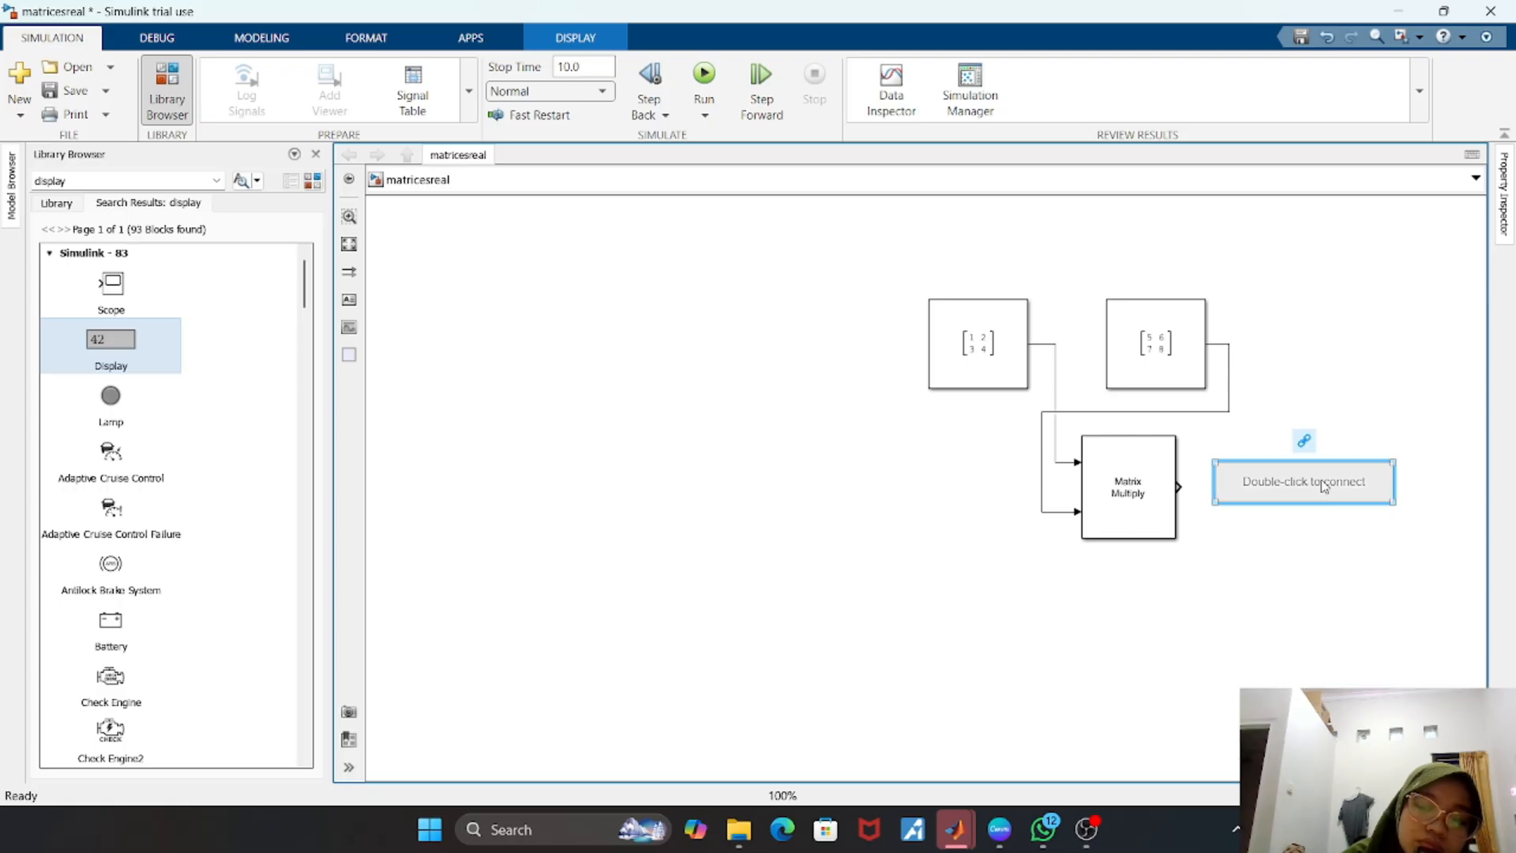
double_click(1316, 479)
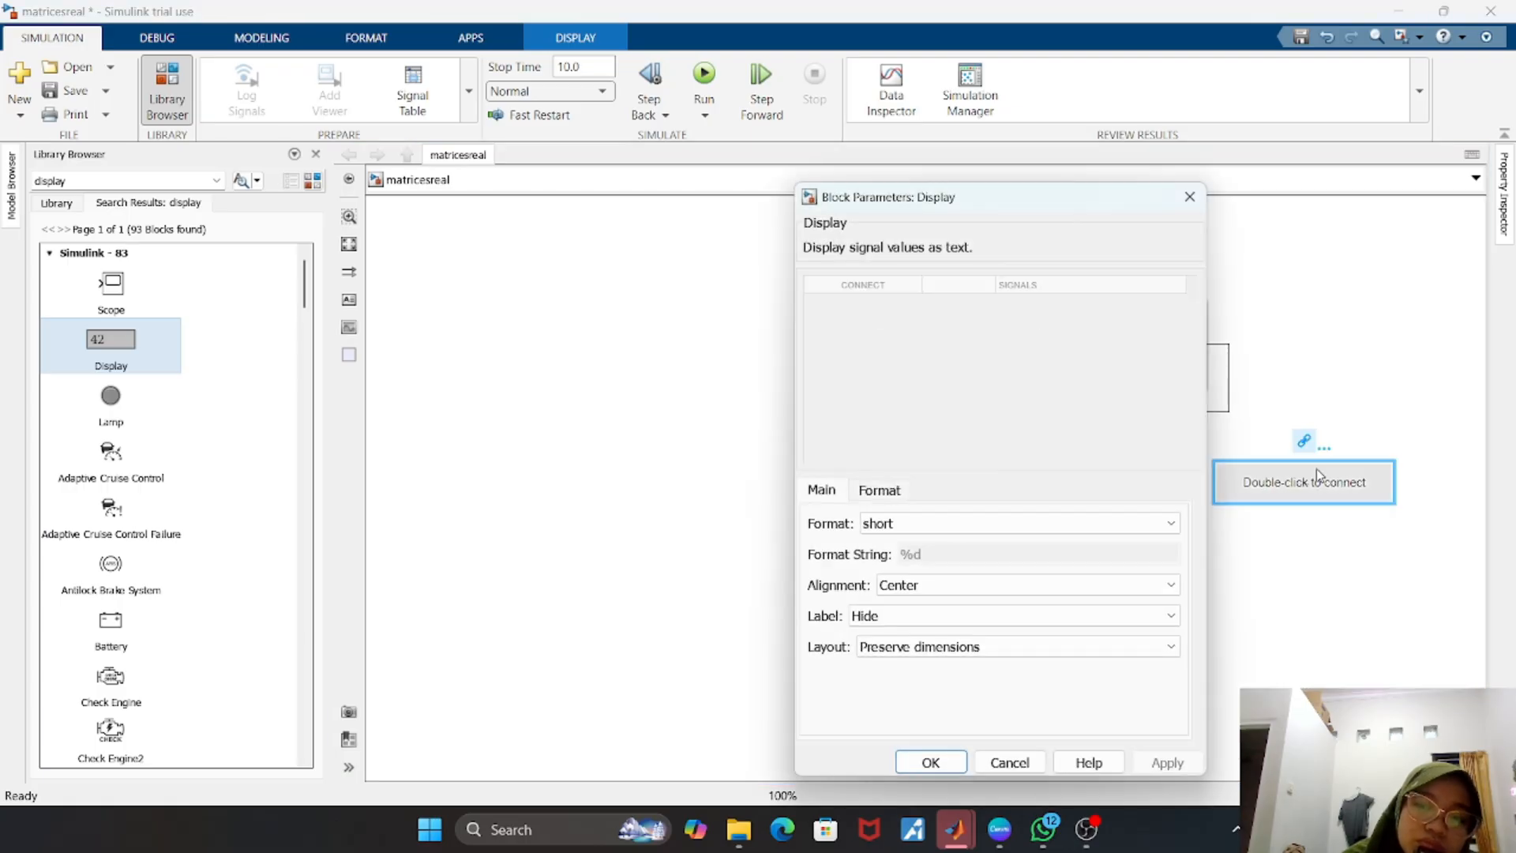
click(932, 767)
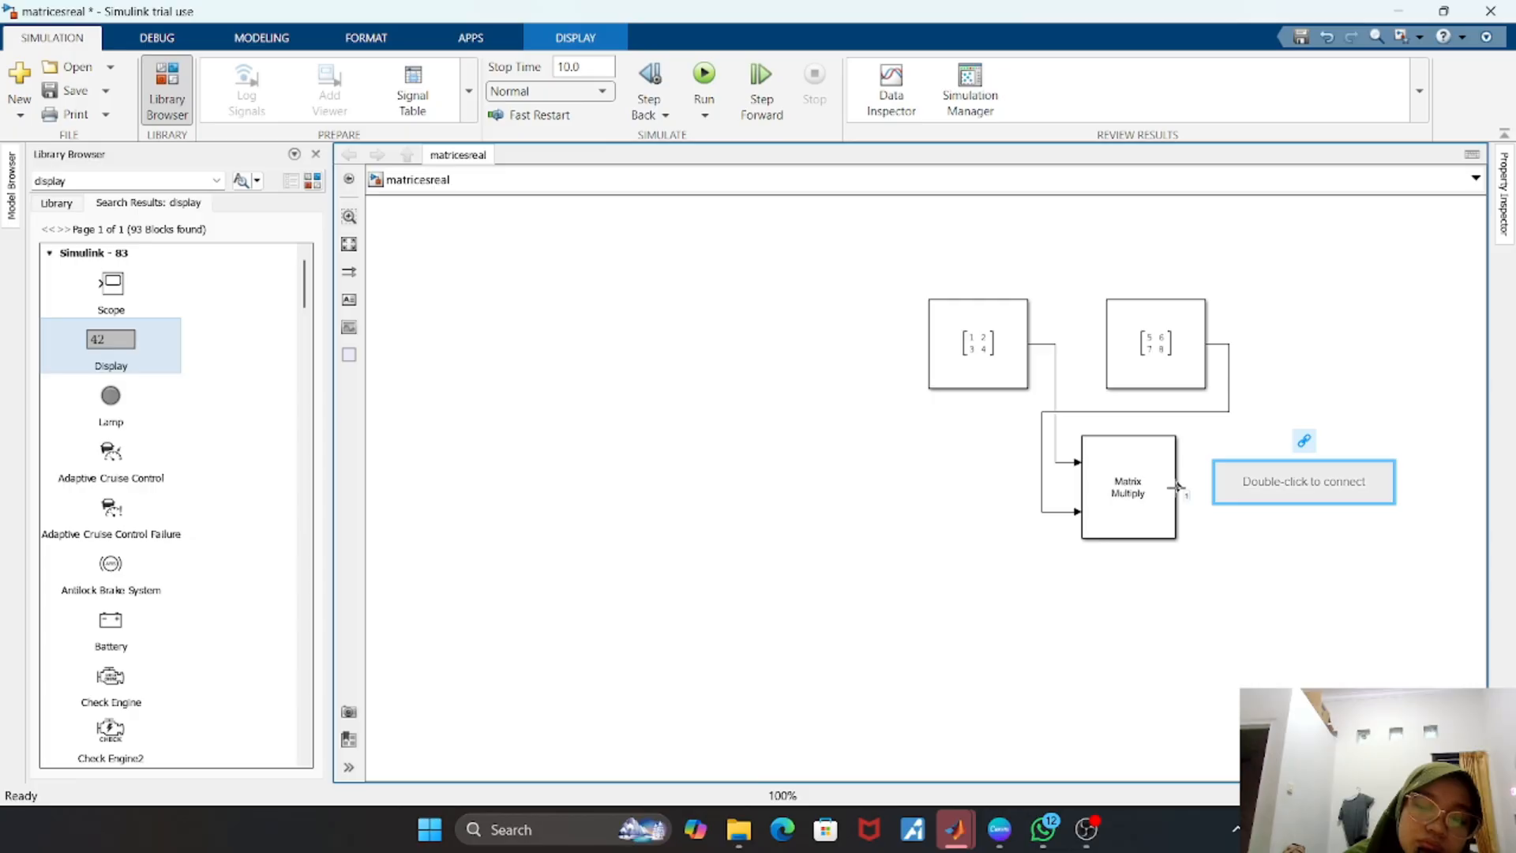
drag(1181, 487, 1313, 470)
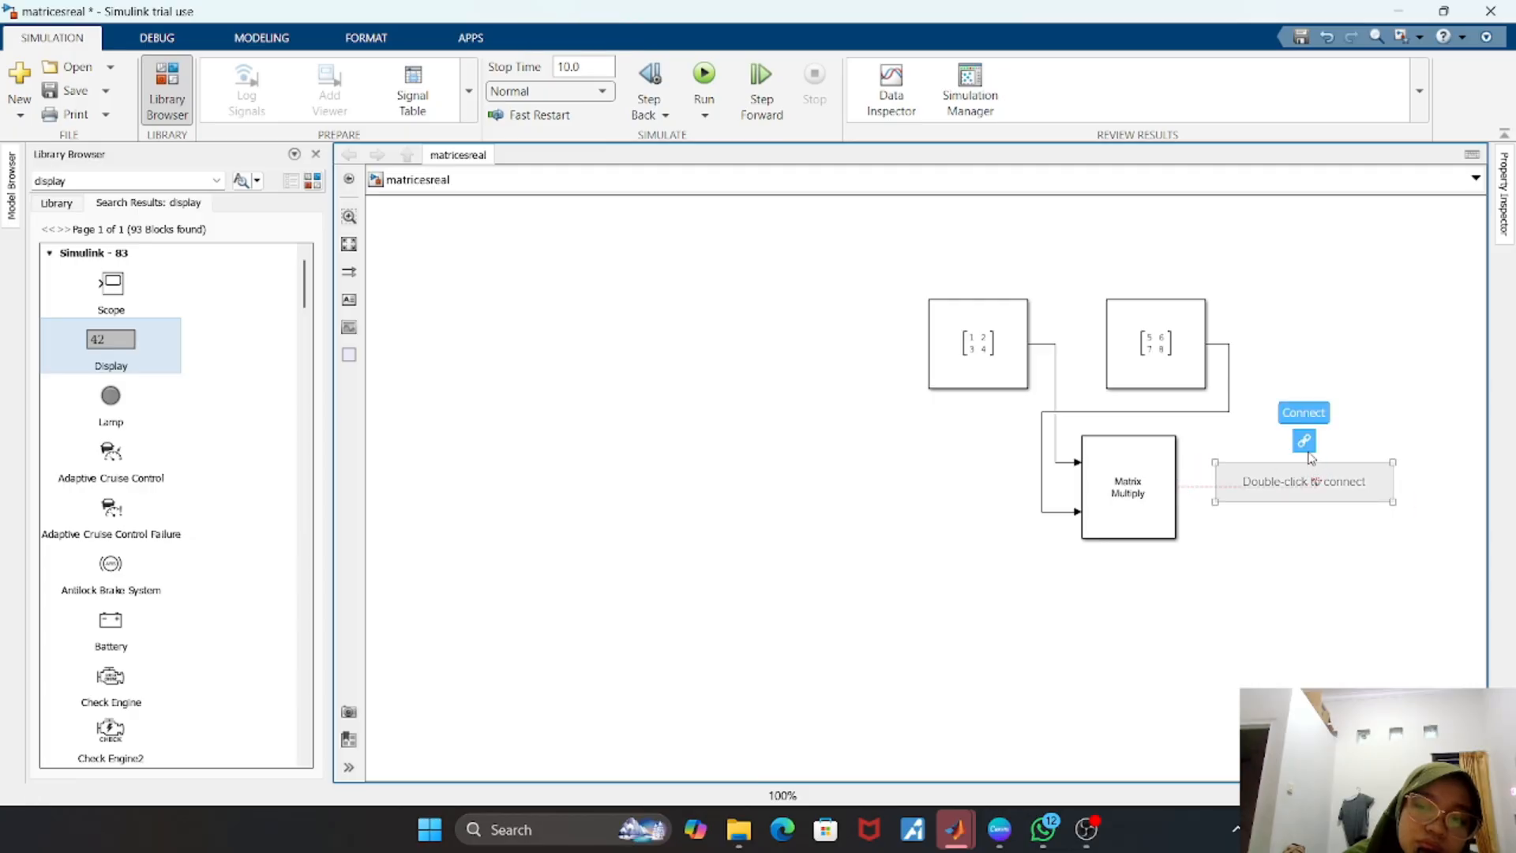
- Try to connect the Display block to the Matrix Multiply output using its connect mode and block parameters
click(1308, 449)
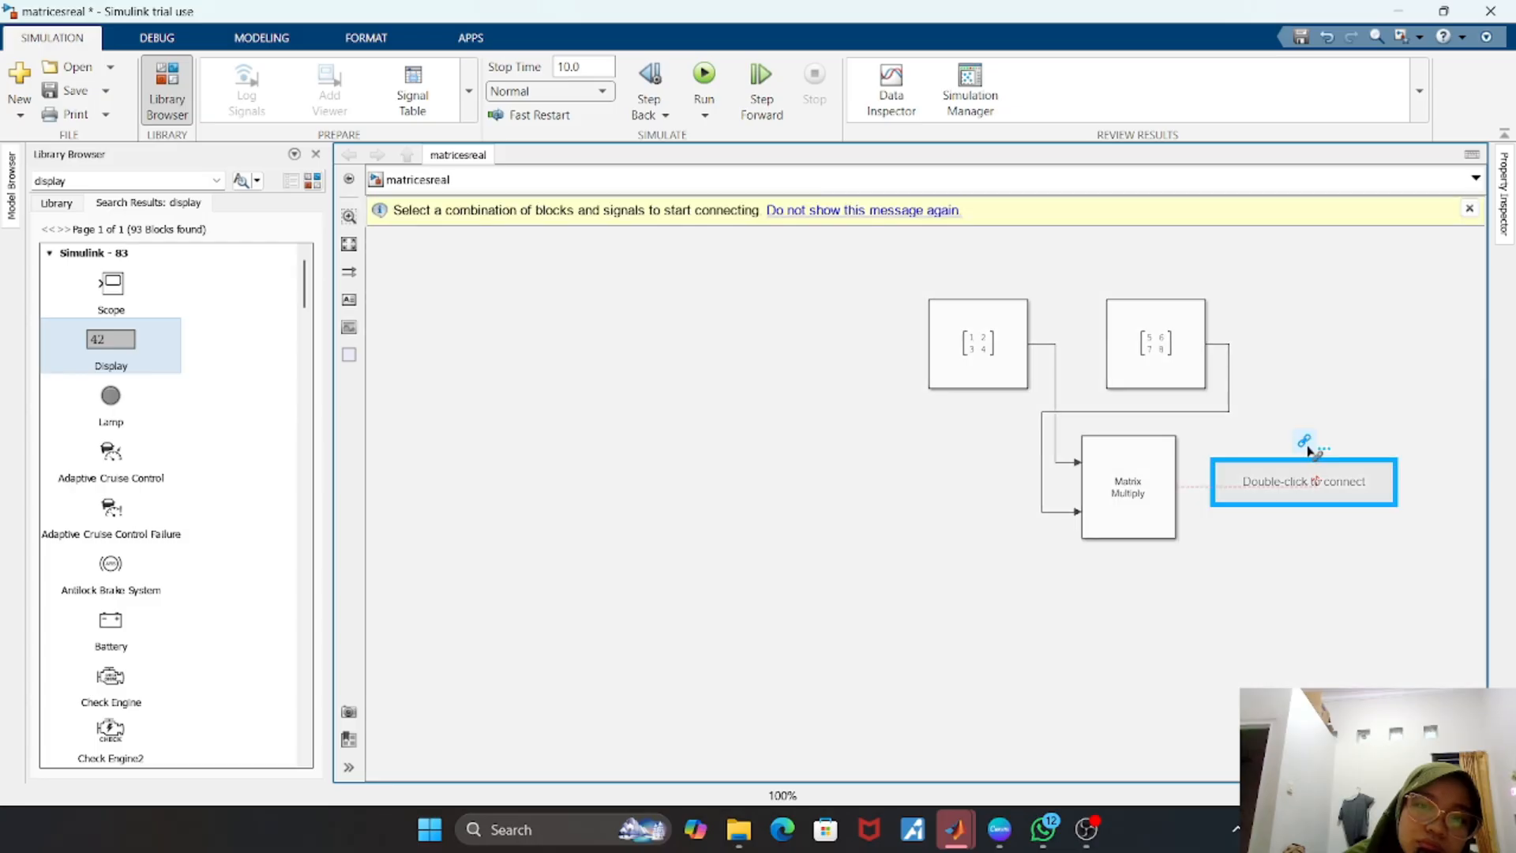
double_click(1308, 482)
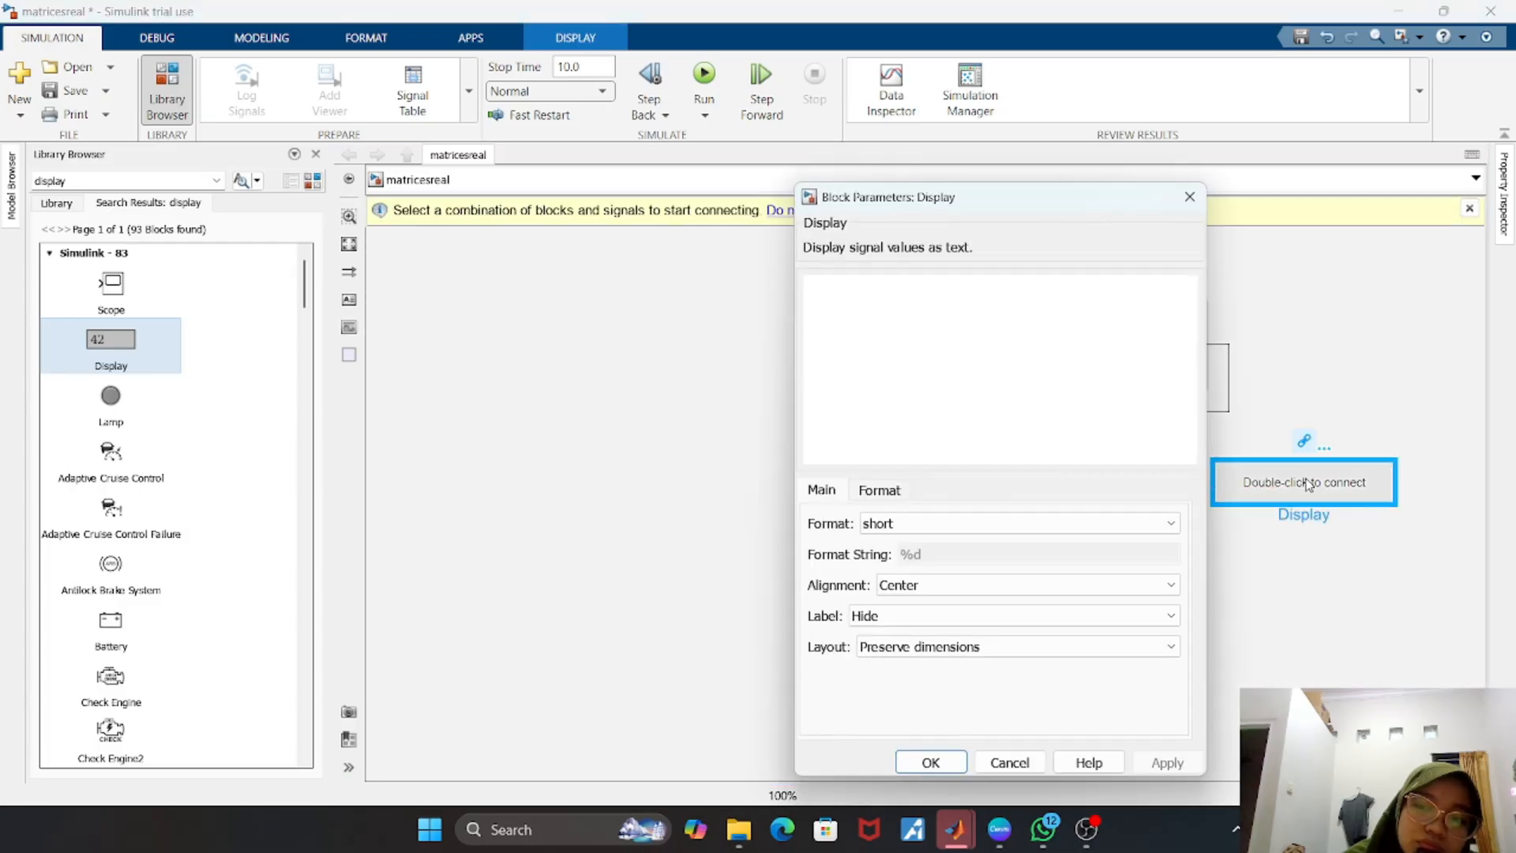
click(931, 760)
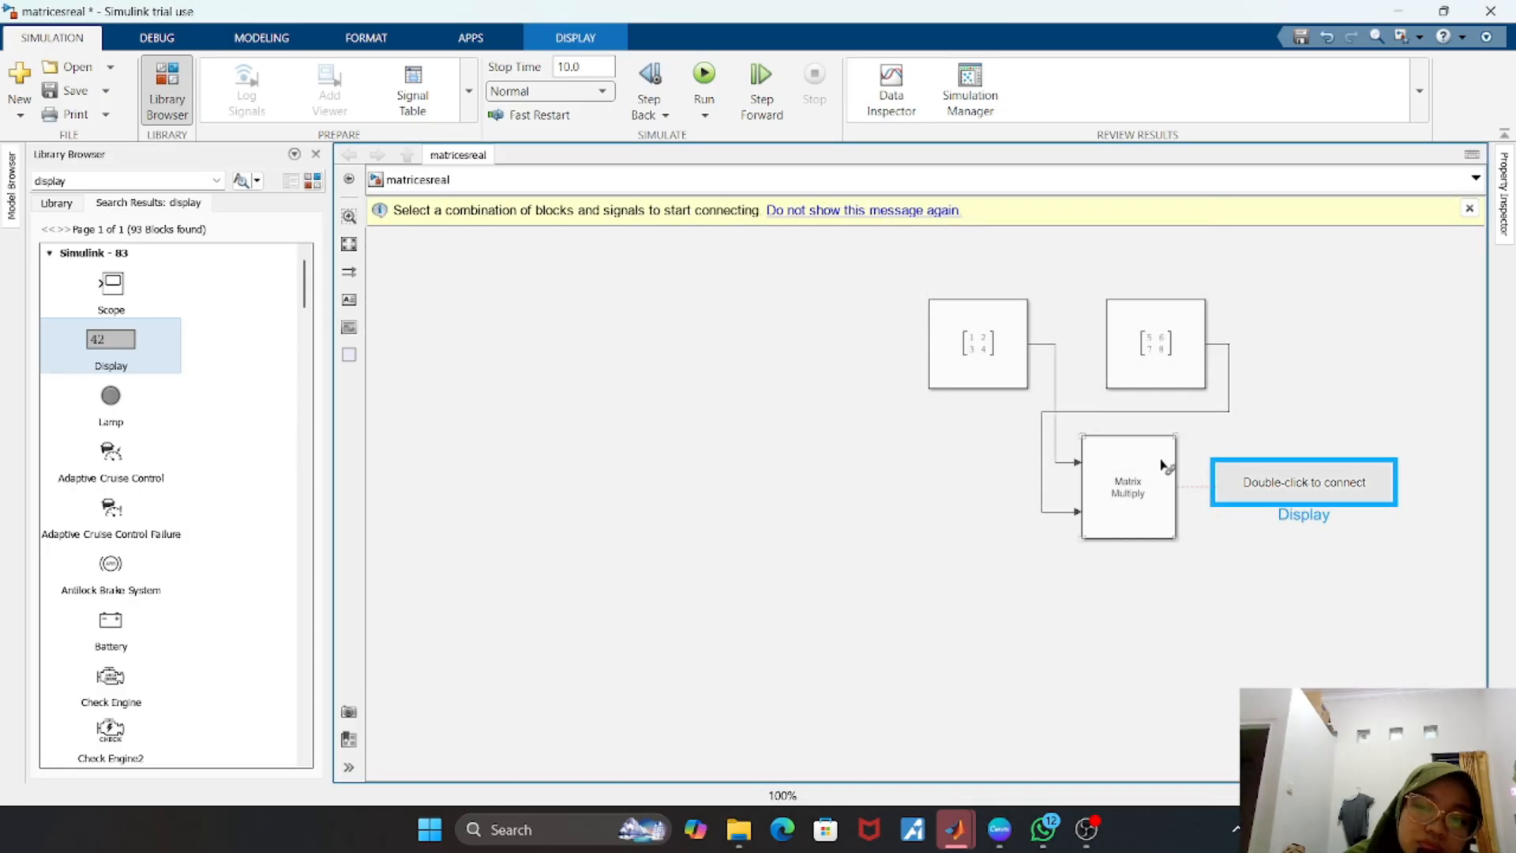
click(1304, 472)
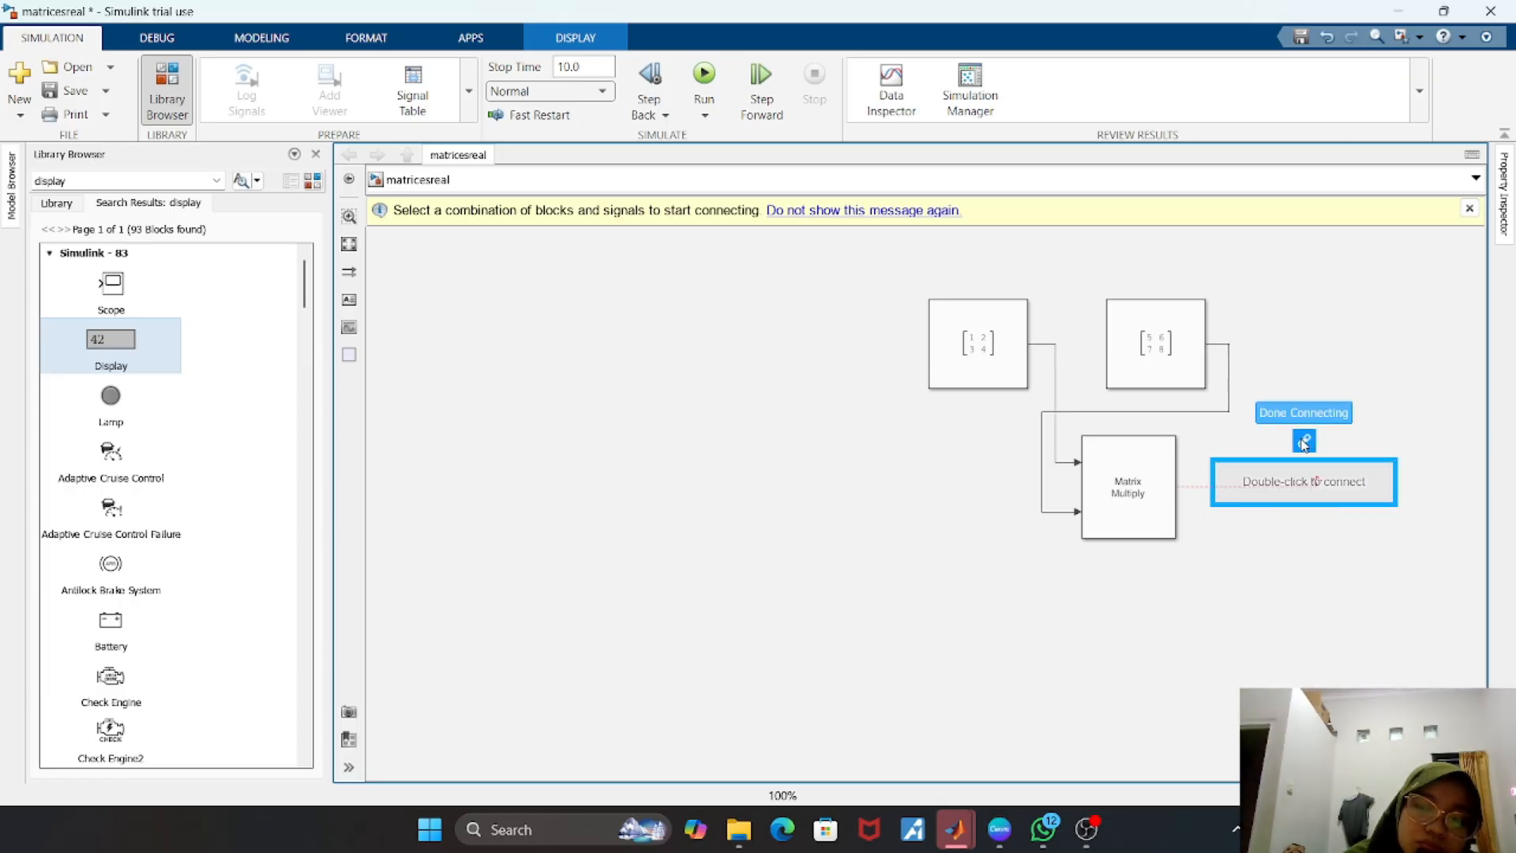
double_click(1321, 488)
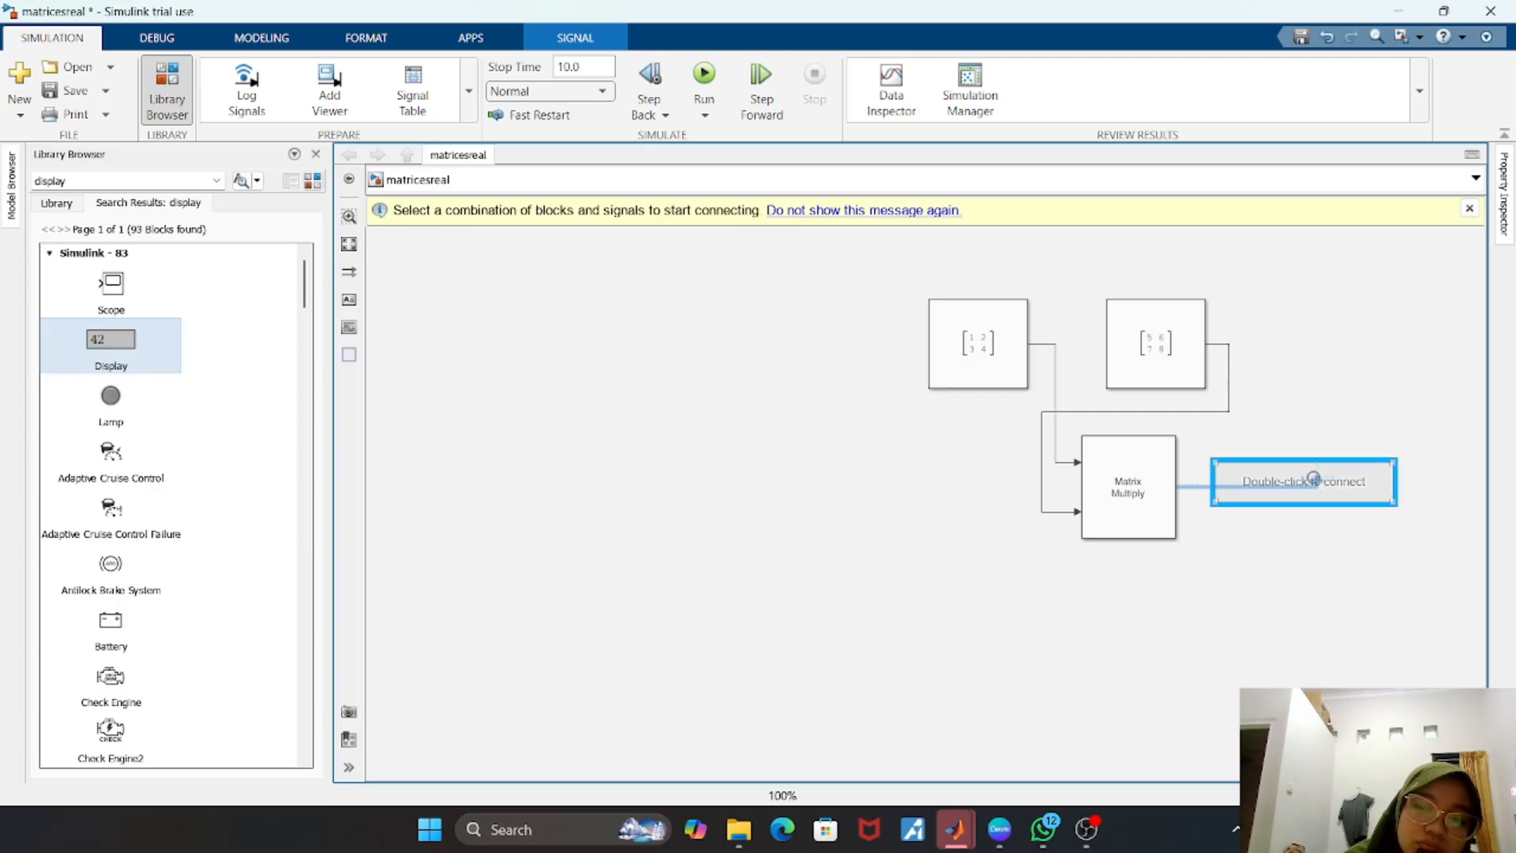
mouse_move(1294, 481)
mouse_down()
mouse_move(1257, 483)
mouse_move(1280, 448)
mouse_move(1313, 484)
mouse_move(1312, 467)
mouse_up()
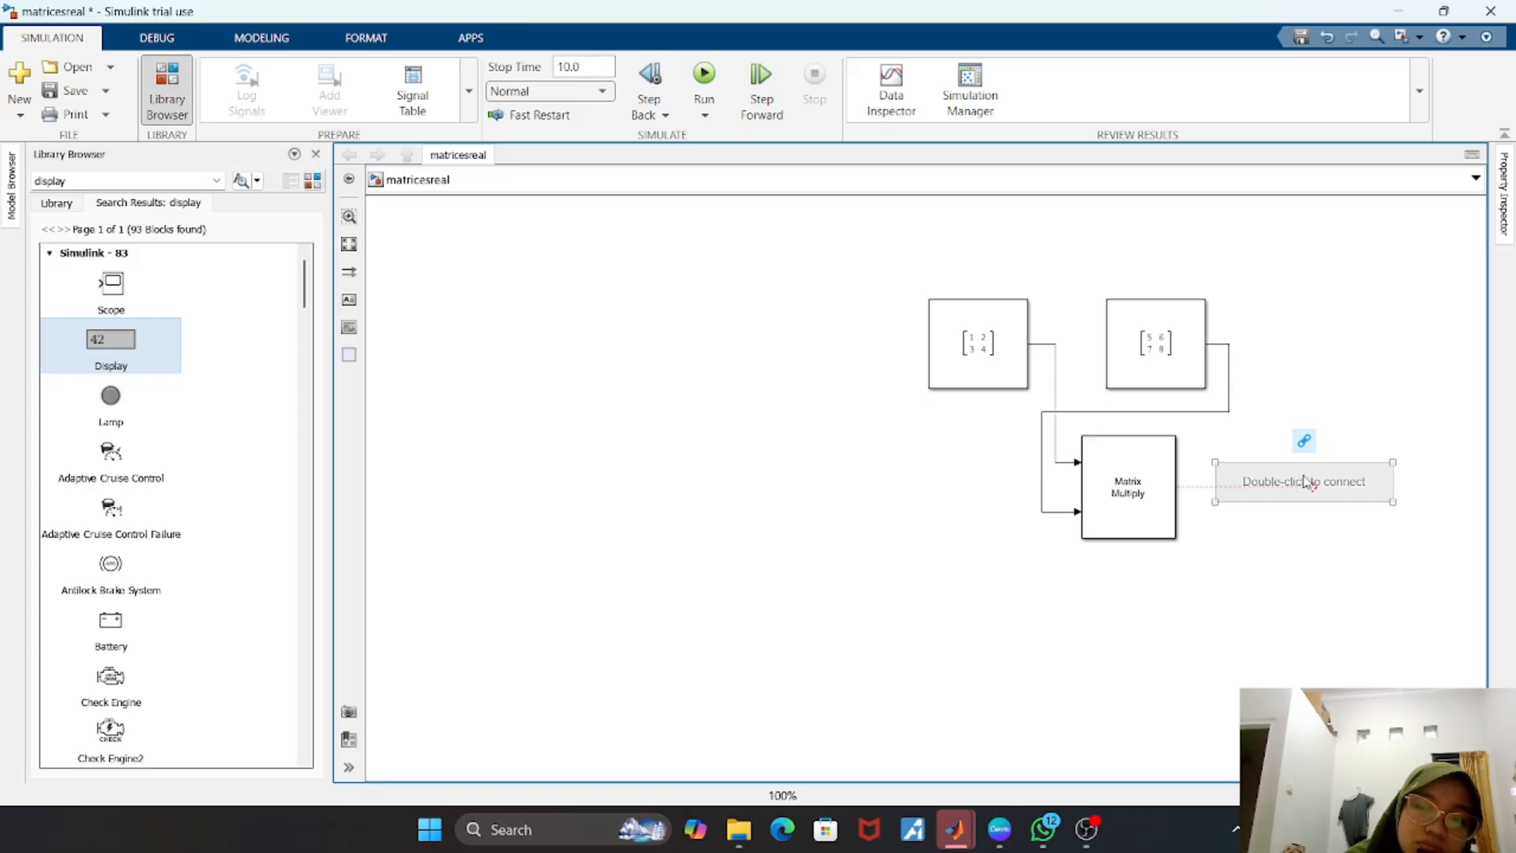
double_click(1306, 482)
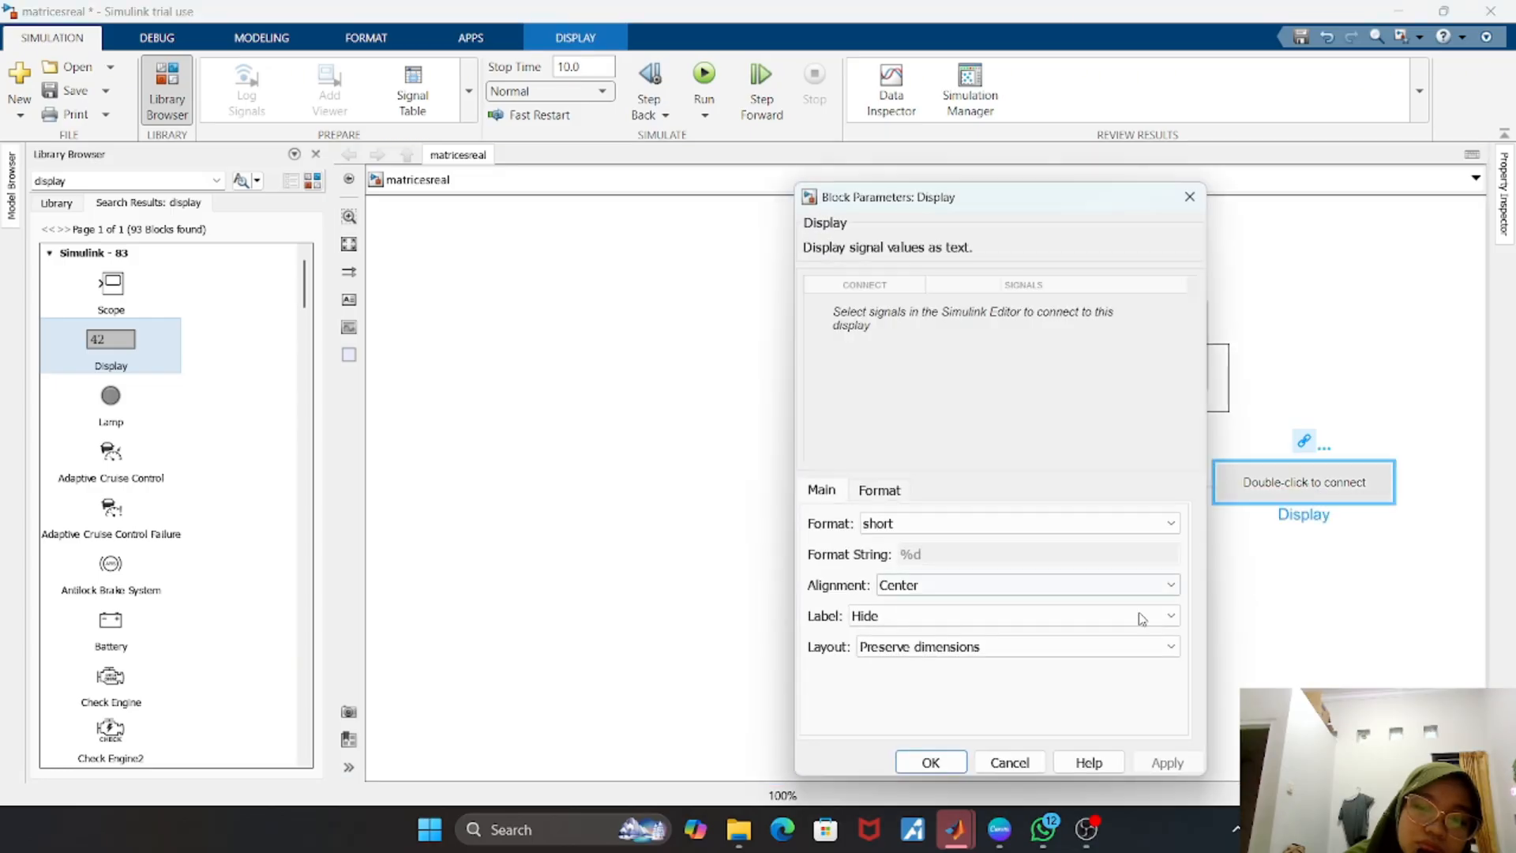
click(930, 761)
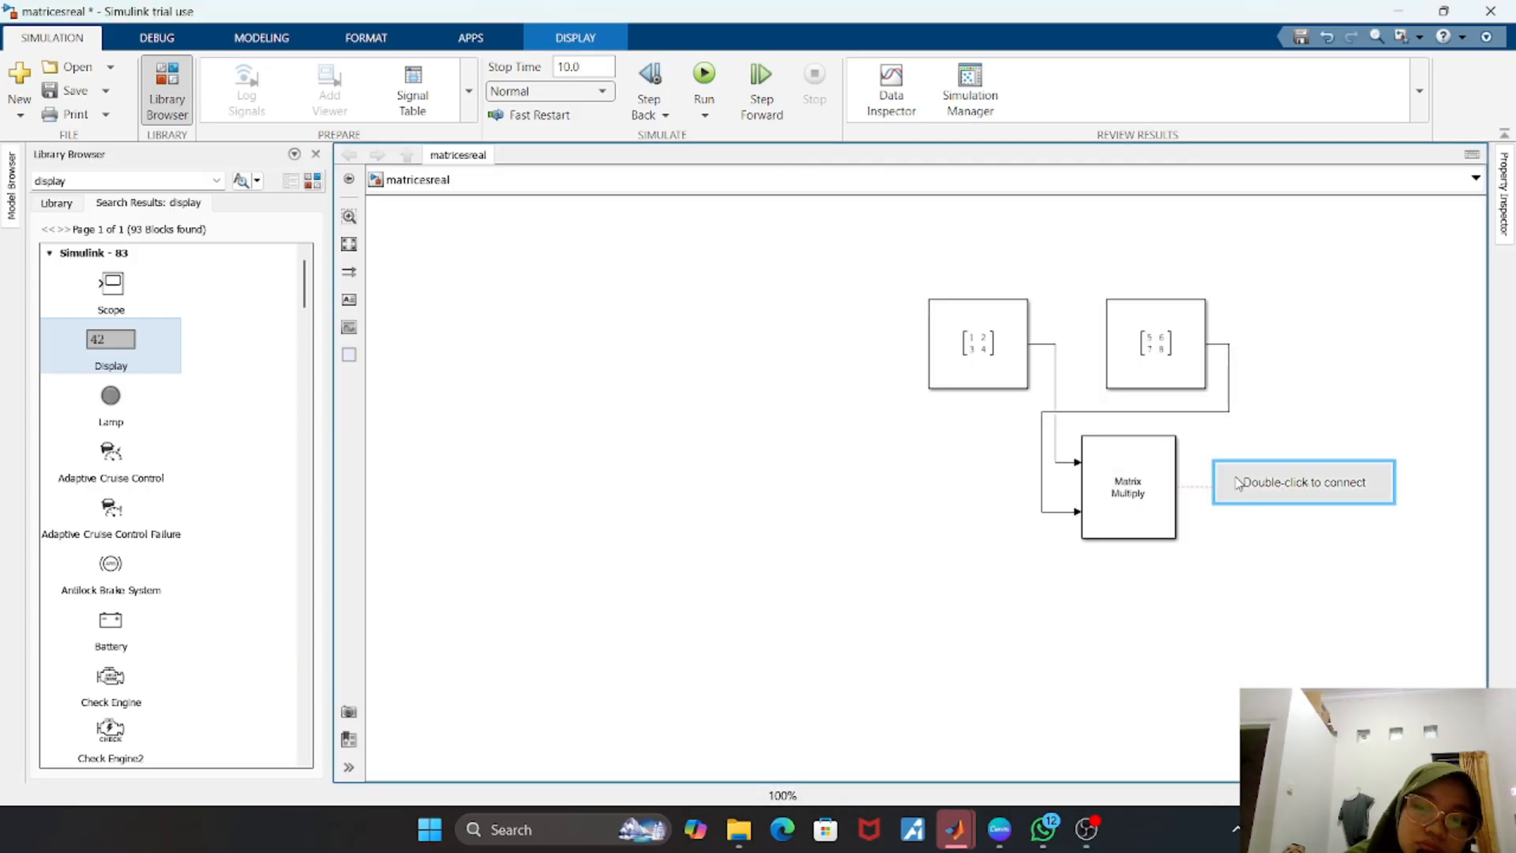
- Start connecting signals for the Display block and bind it to the Matrix Multiply:1 signal
drag(1177, 474, 1316, 488)
click(1316, 488)
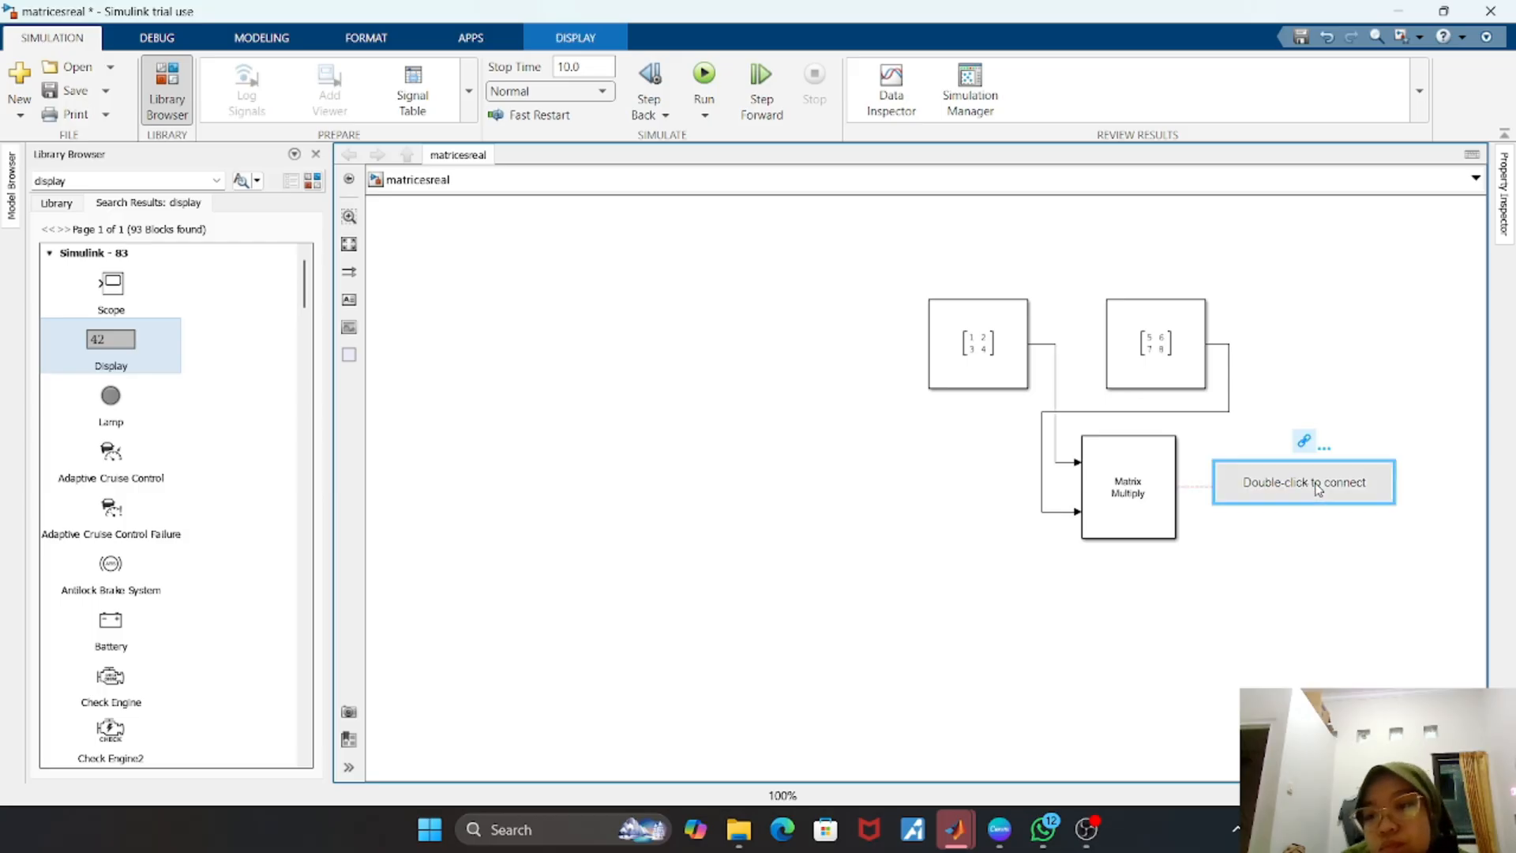
click(1327, 441)
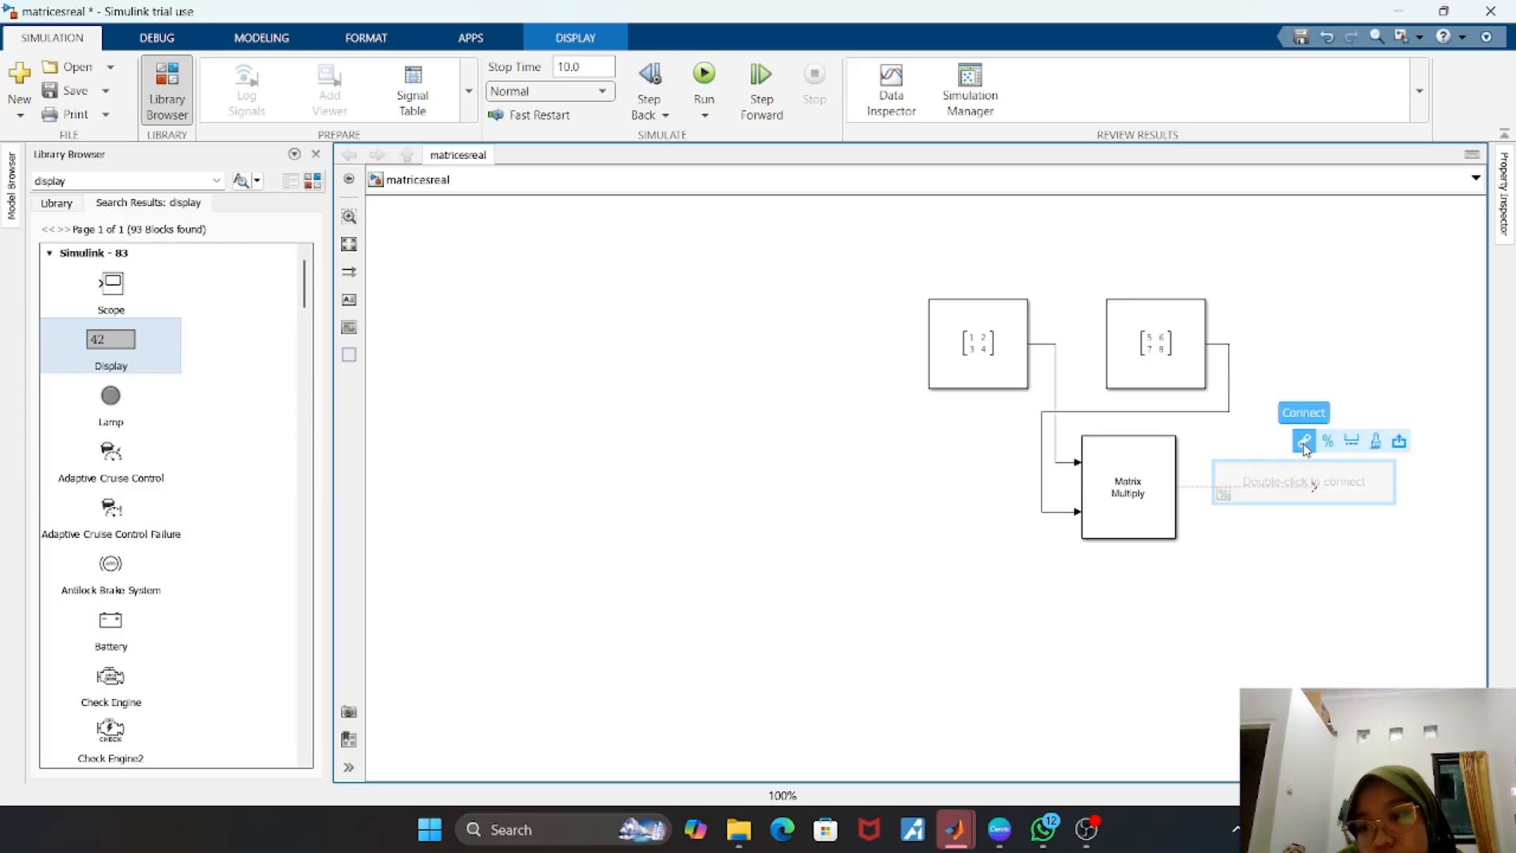
click(1304, 441)
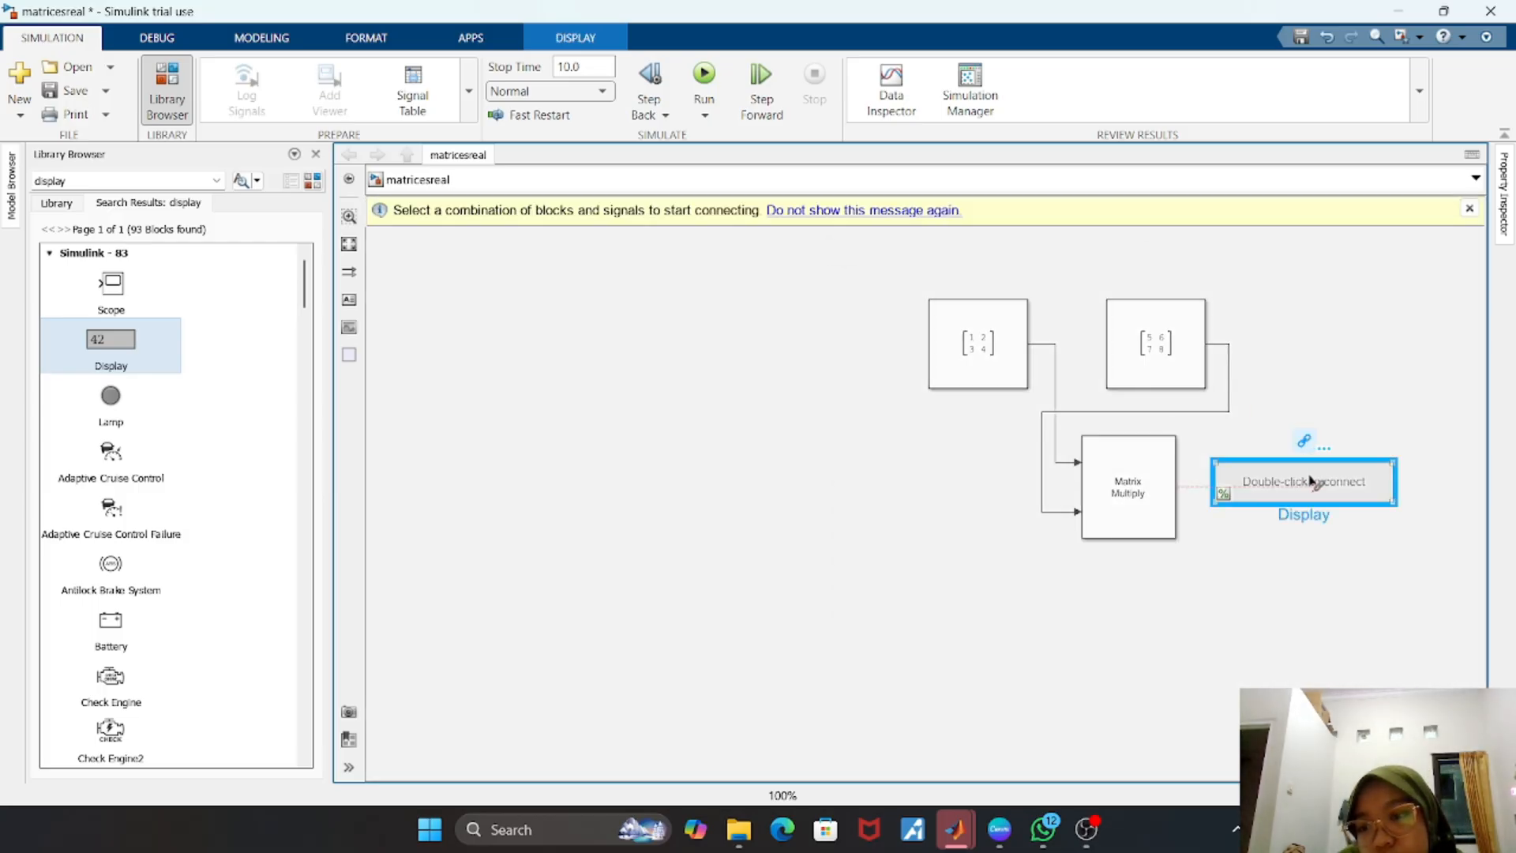
double_click(1311, 480)
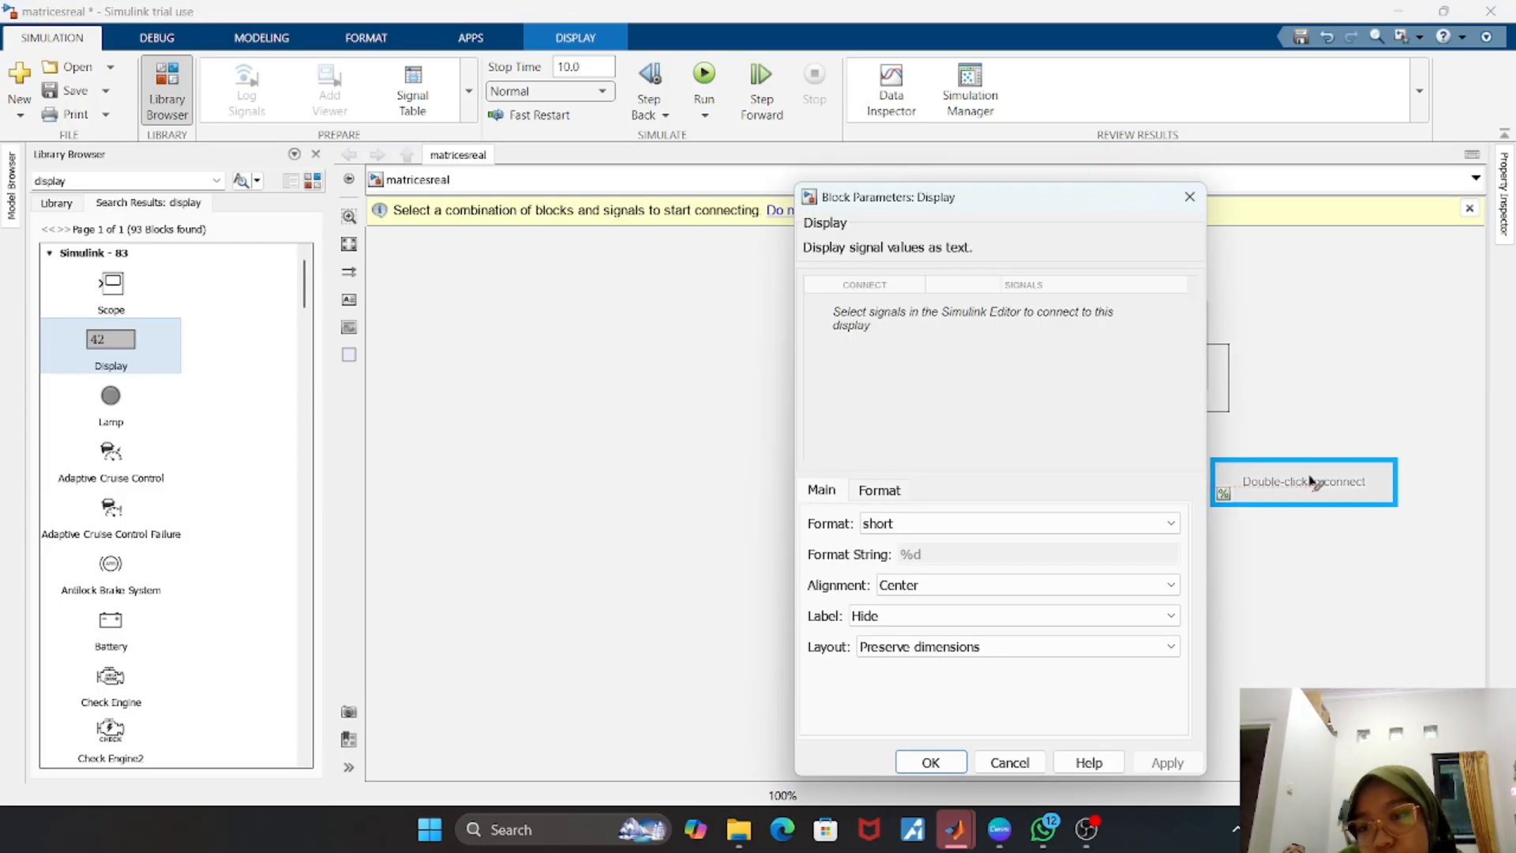
click(930, 762)
double_click(1224, 483)
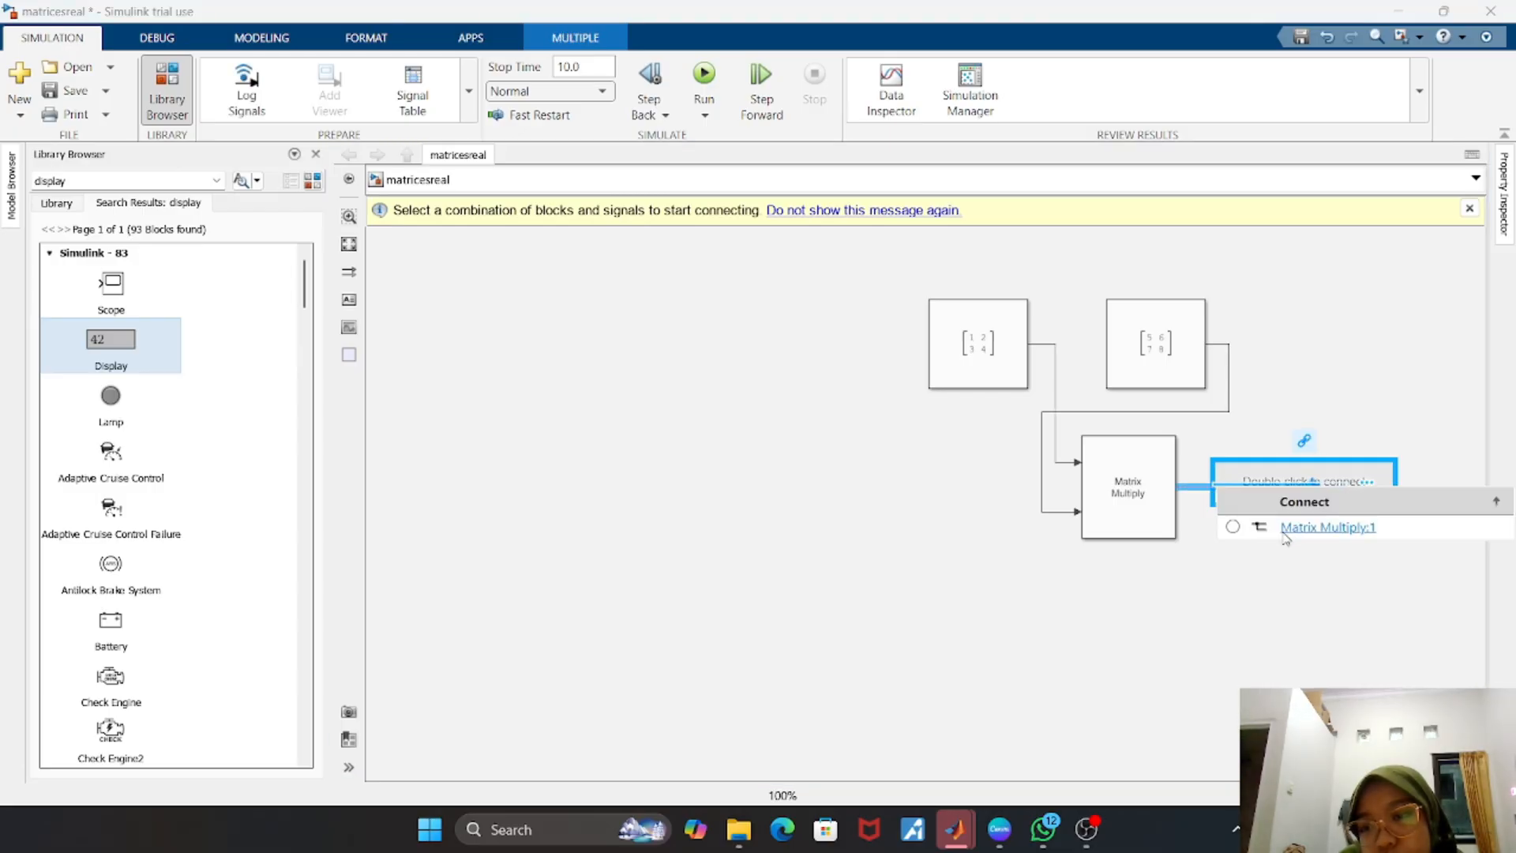
click(1232, 528)
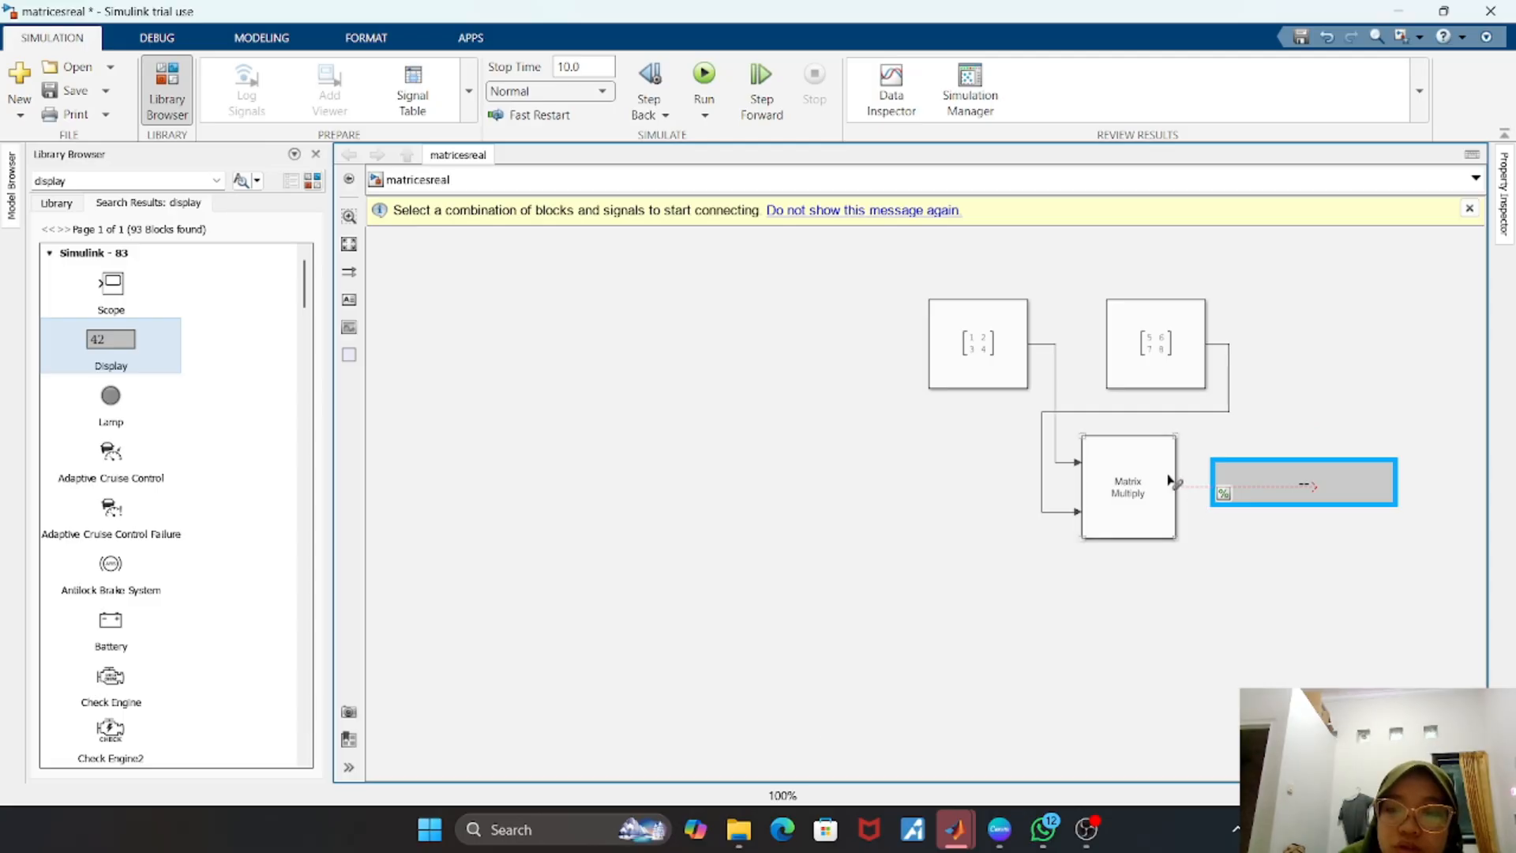
- Run the matricesreal simulation with the Display block bound to the Matrix Multiply:1 signal
scroll(1247, 337, down, 2)
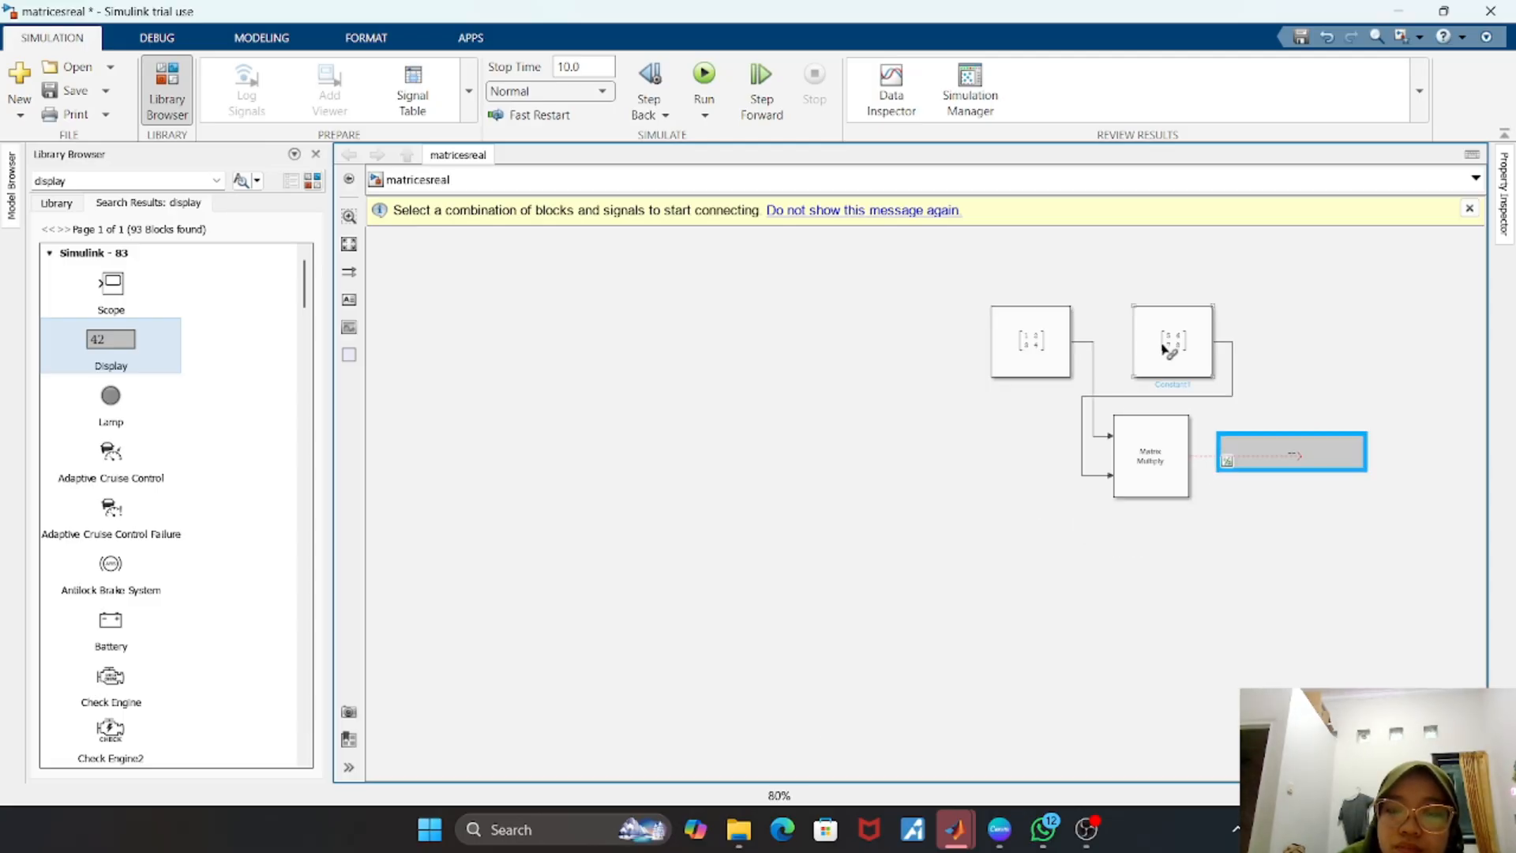
scroll(1167, 350, up, 5)
scroll(1167, 350, down, 6)
scroll(1166, 350, up, 5)
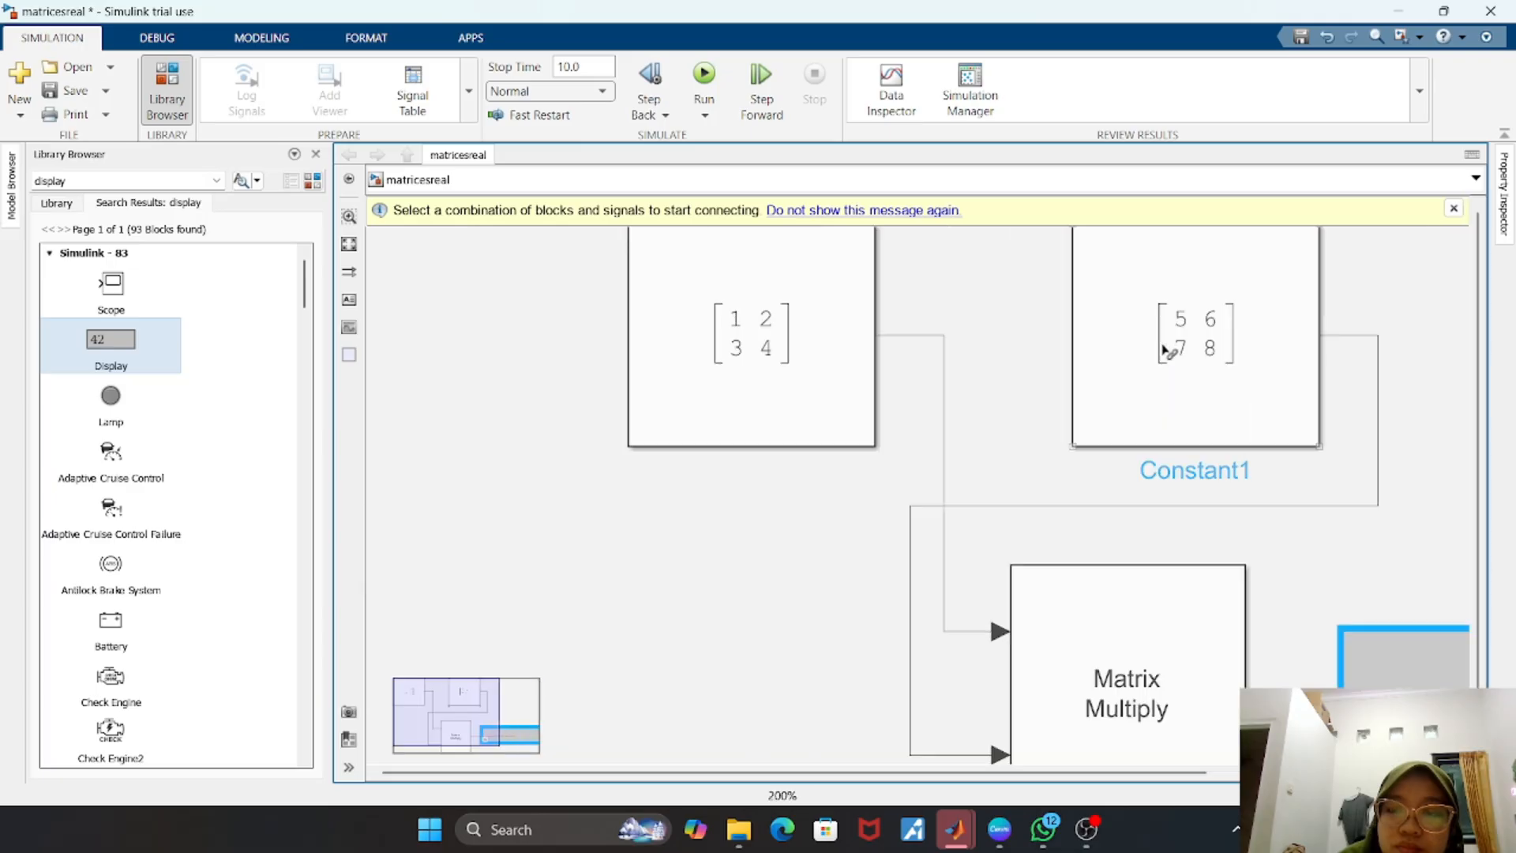
scroll(1167, 350, down, 2)
scroll(1167, 350, down, 3)
scroll(1167, 349, up, 3)
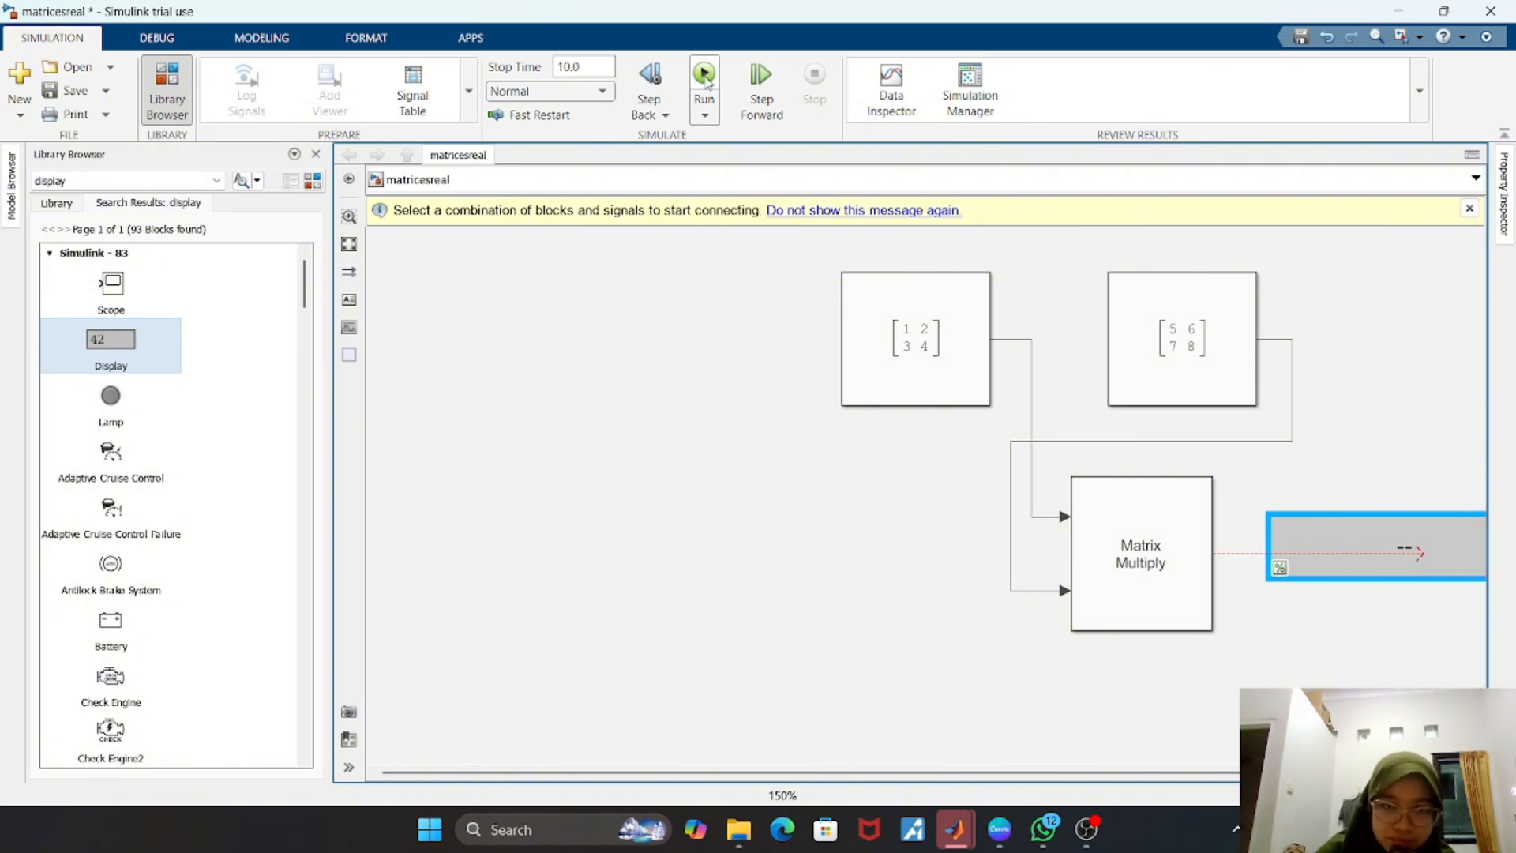
click(937, 382)
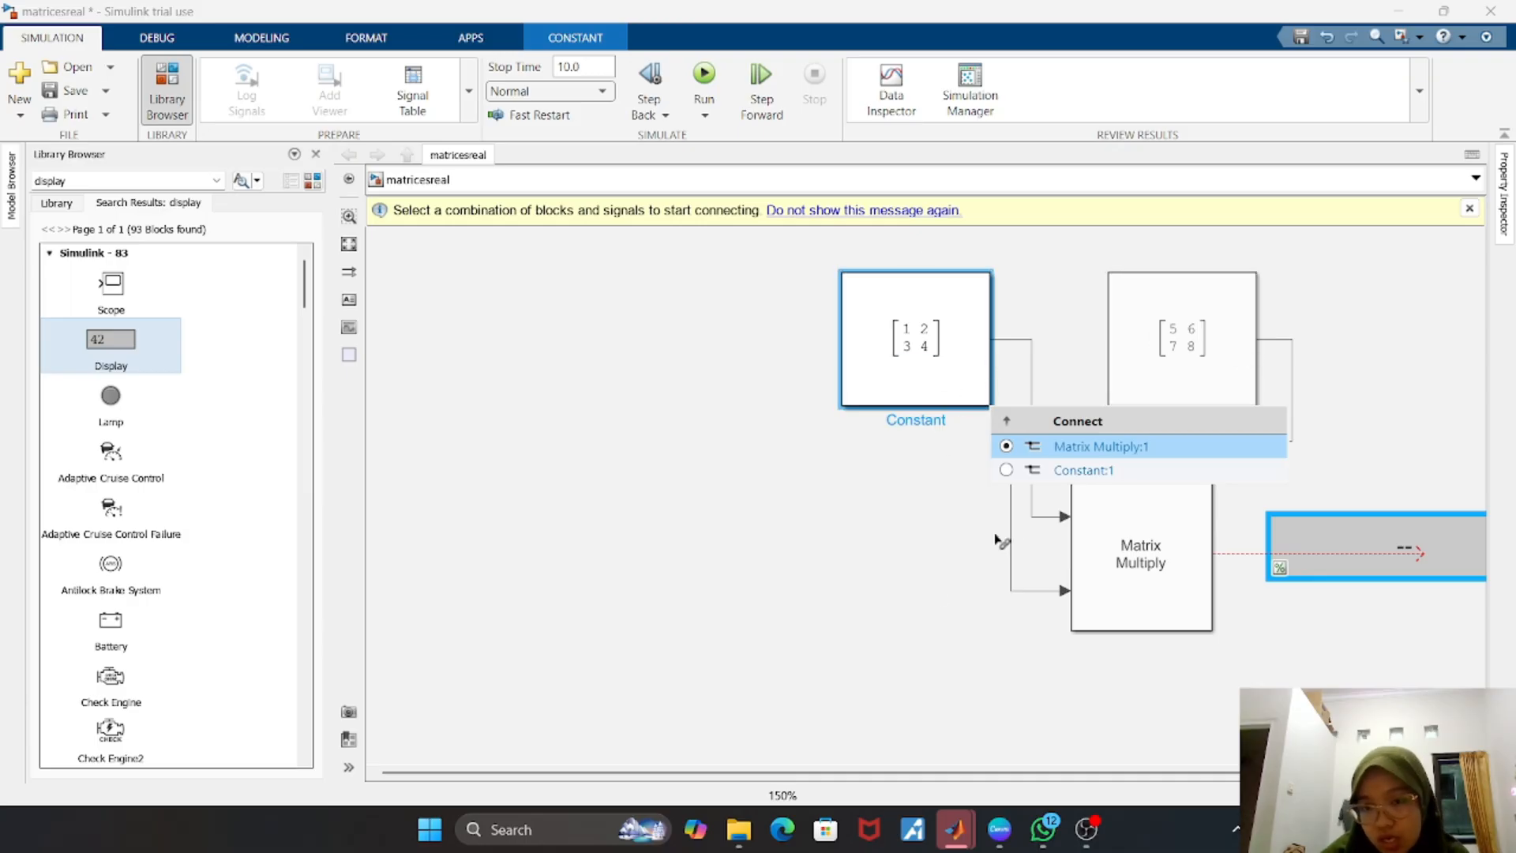
click(911, 620)
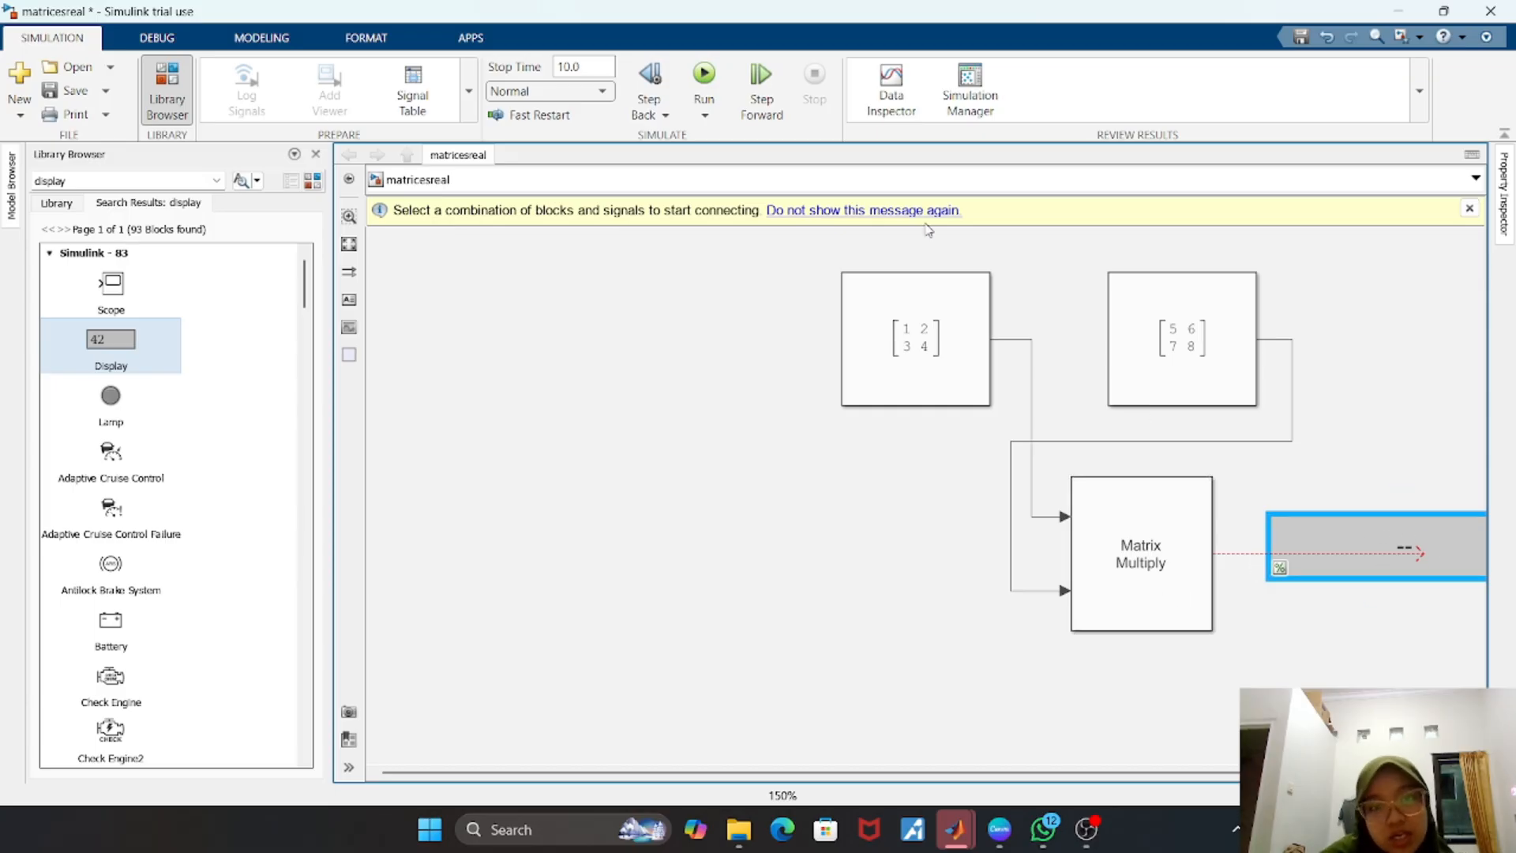
click(697, 77)
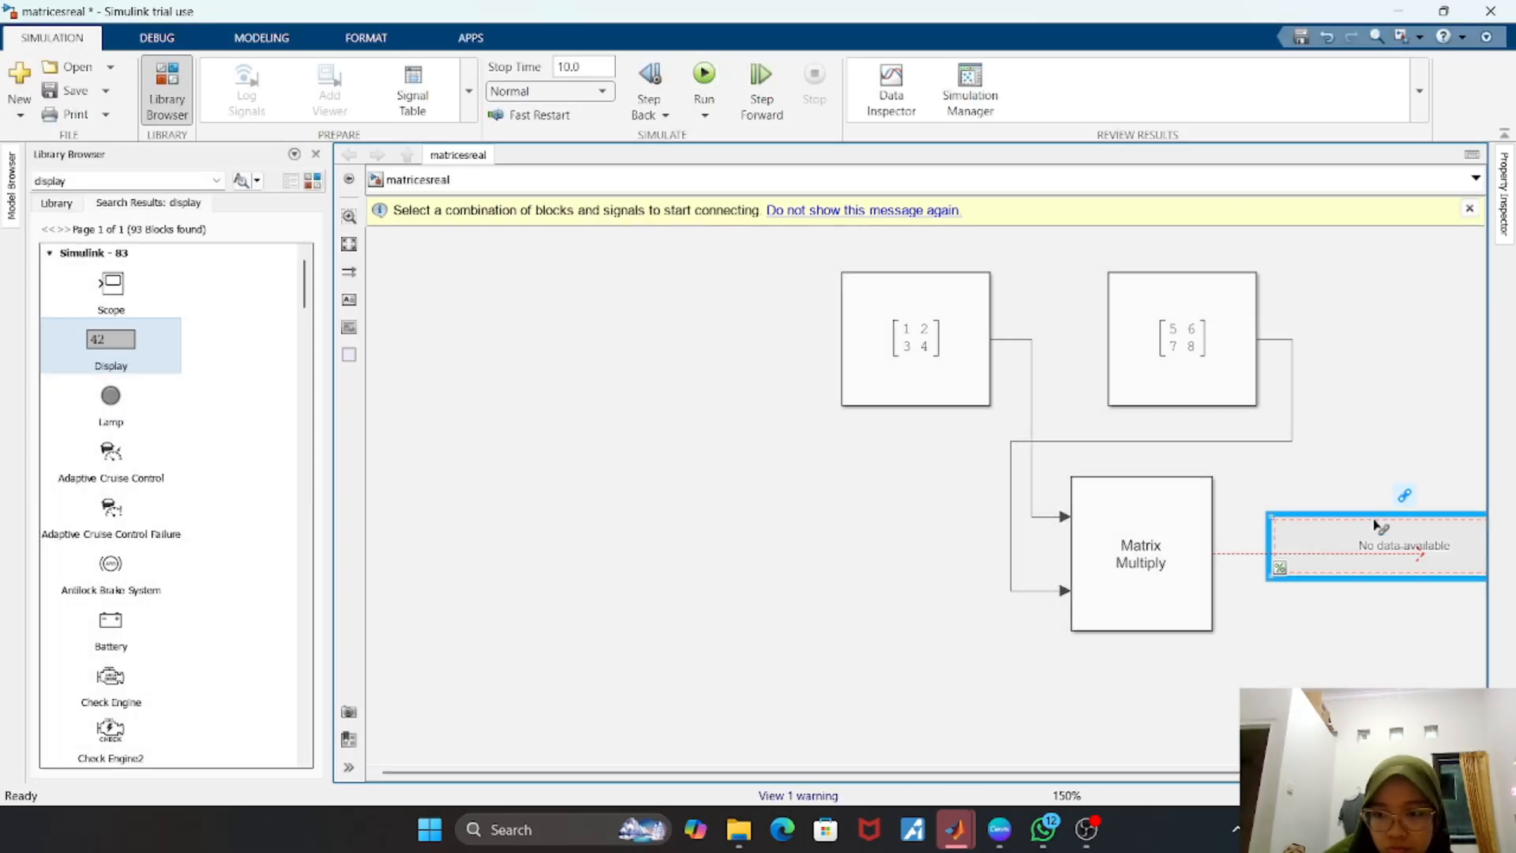
- Delete the Display block from the matricesreal model
click(1382, 524)
drag(1351, 555, 723, 600)
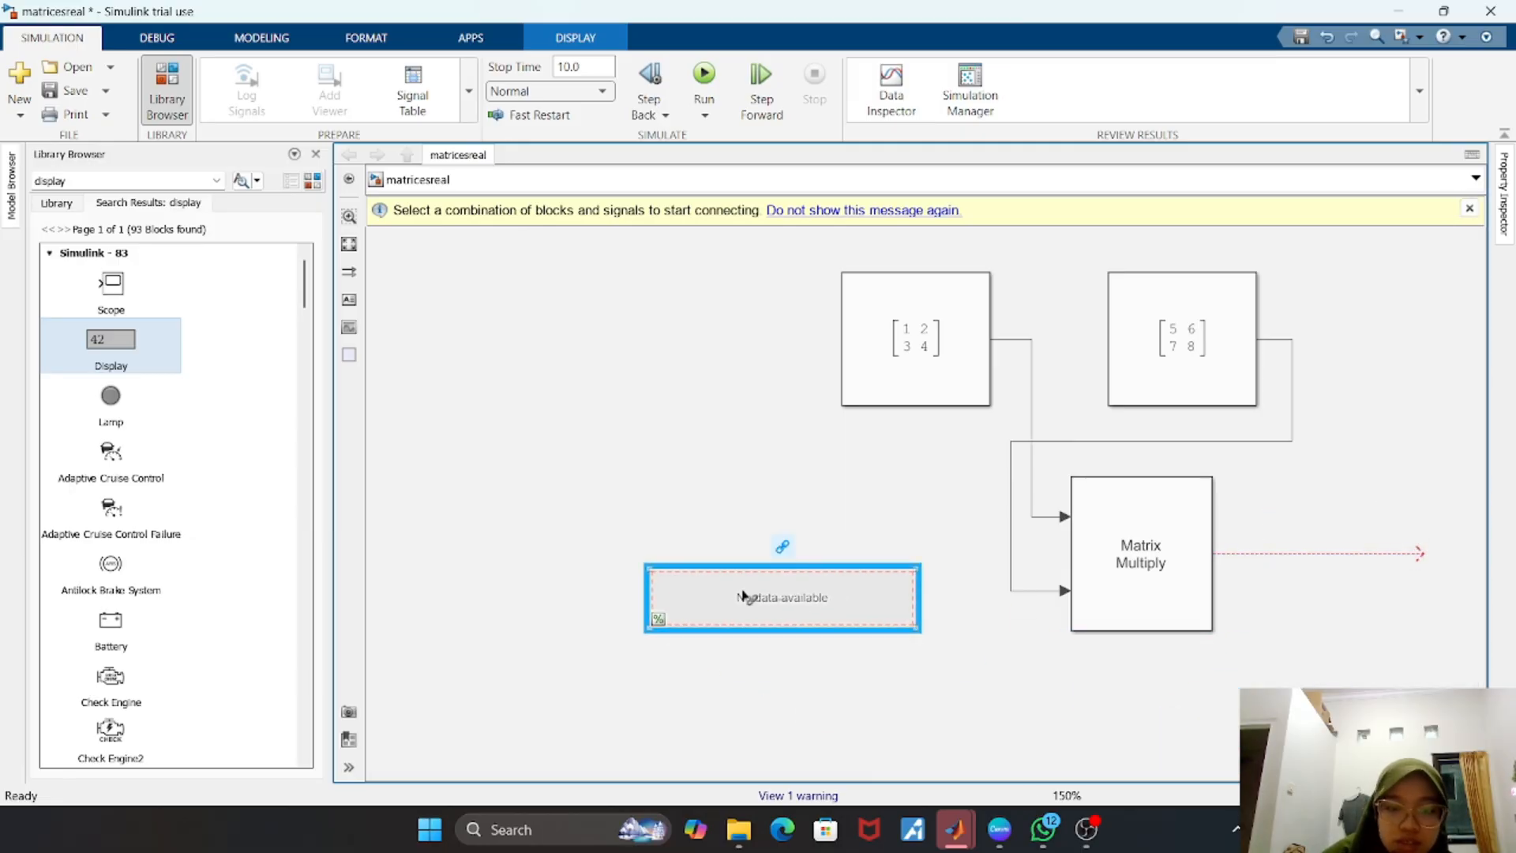
key(Delete)
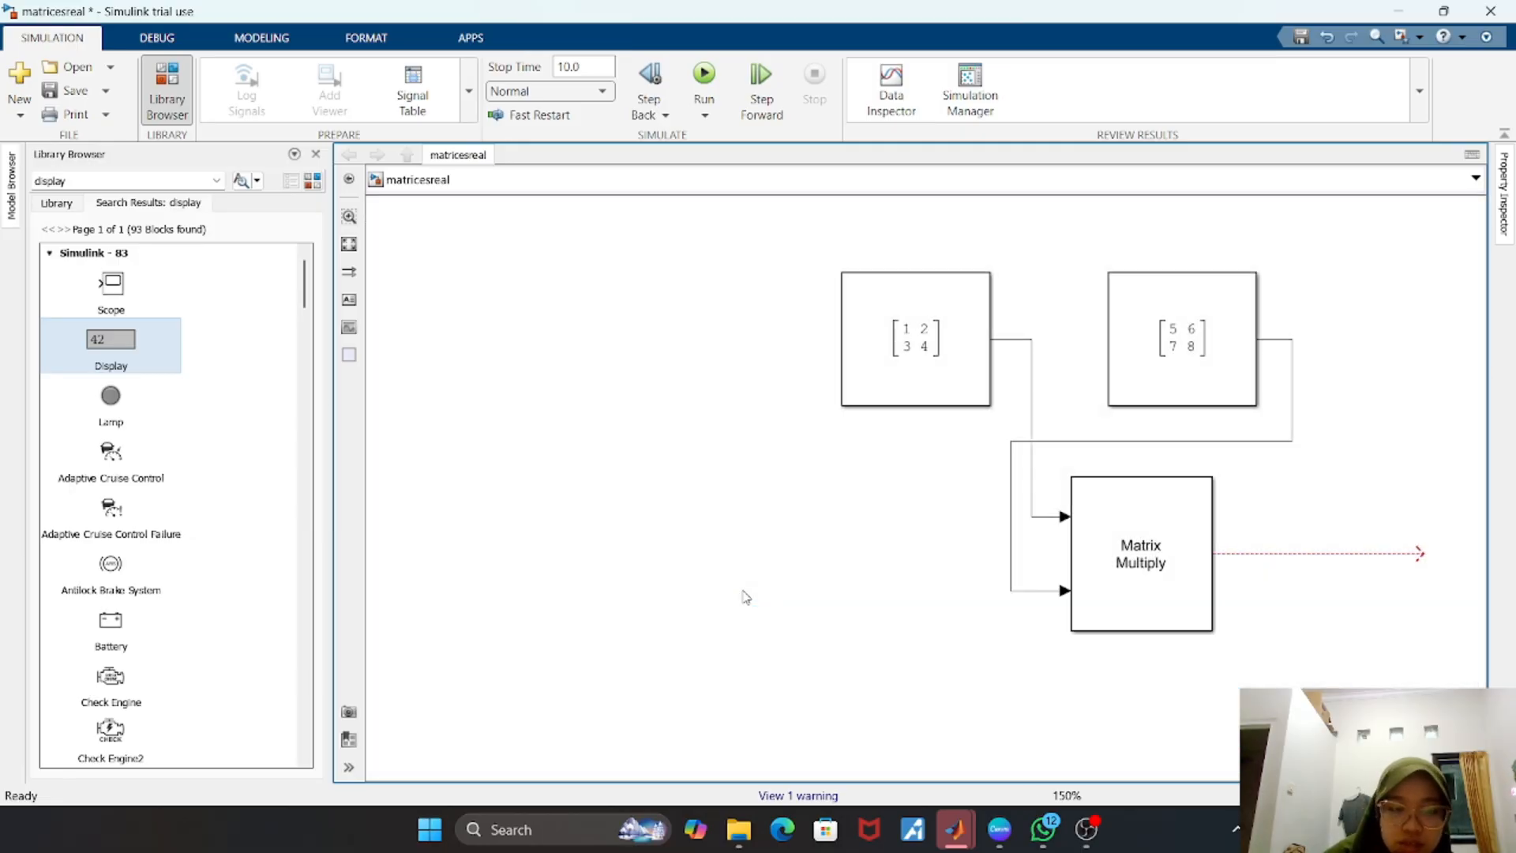
- Add a Scope block from the library search results, attach it to the Matrix Multiply output line and enlarge the block
right_click(146, 285)
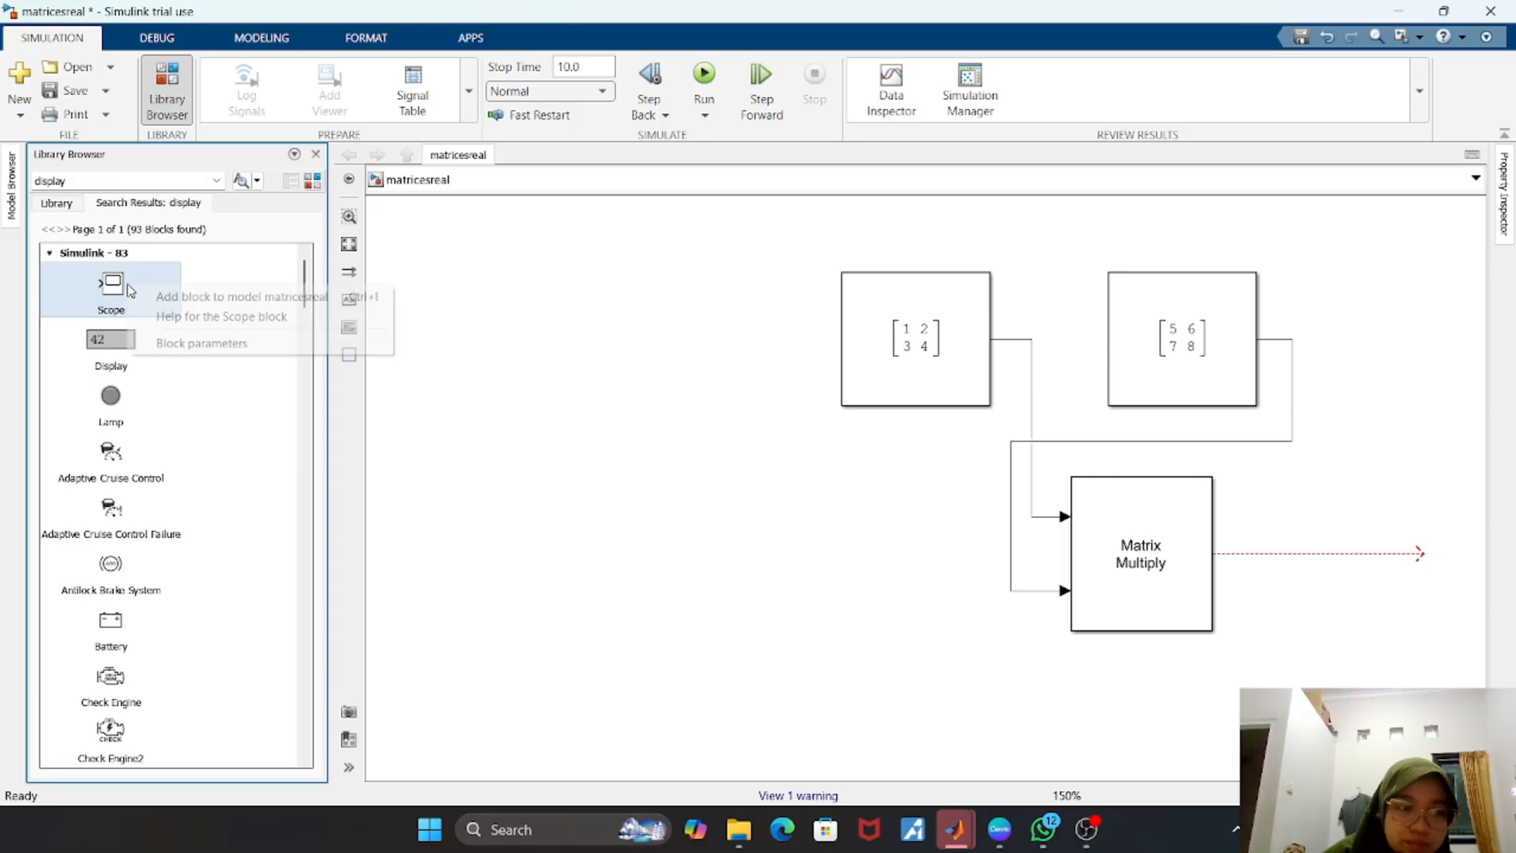
click(166, 297)
drag(943, 495, 1363, 562)
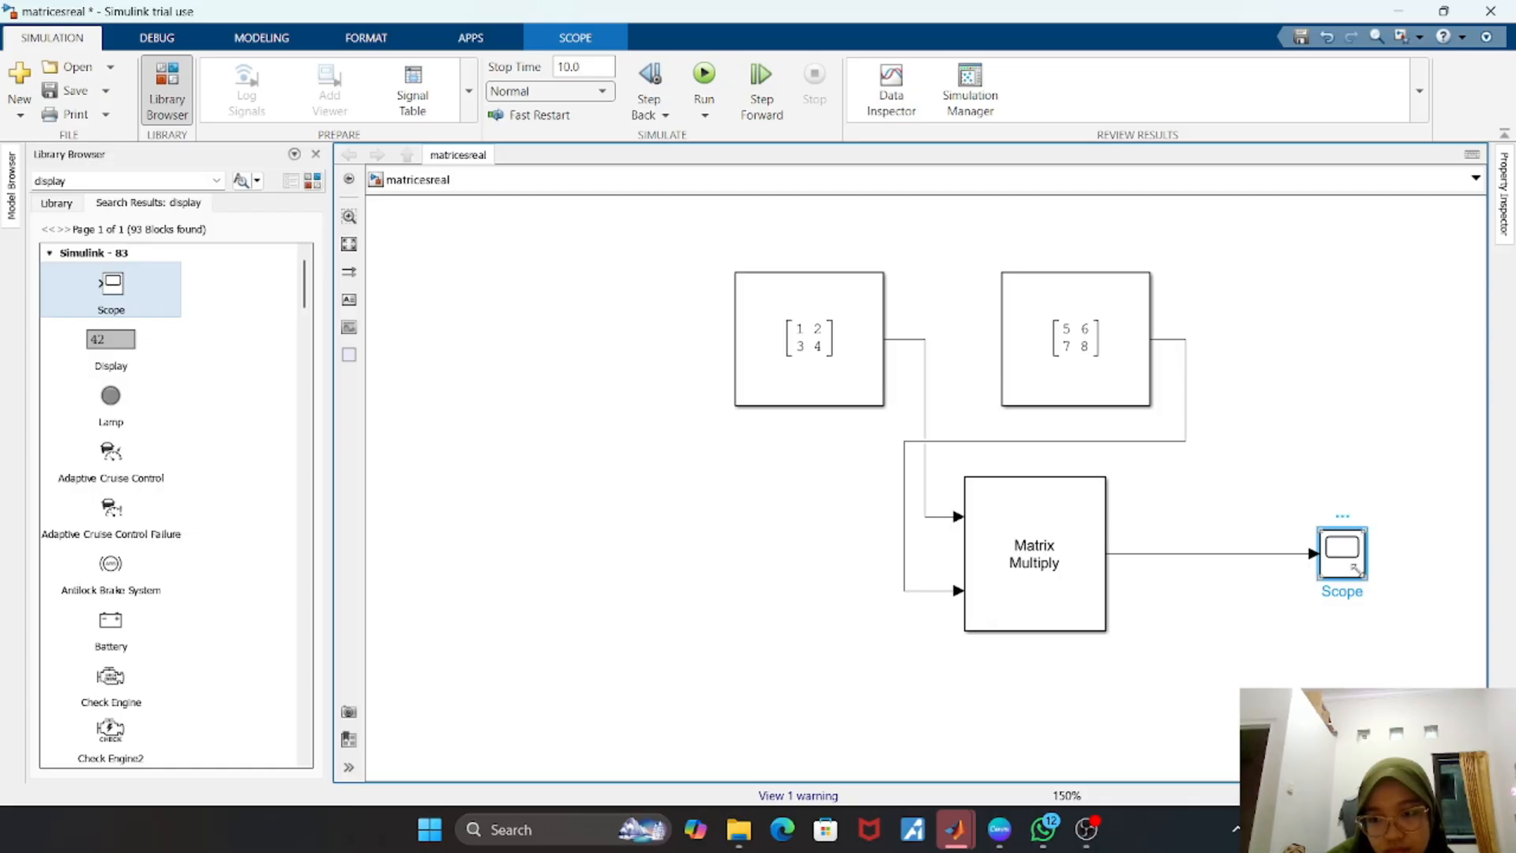
drag(1364, 579, 1502, 673)
- Run the simulation and examine the matrix multiplication result values in the Scope window
click(705, 83)
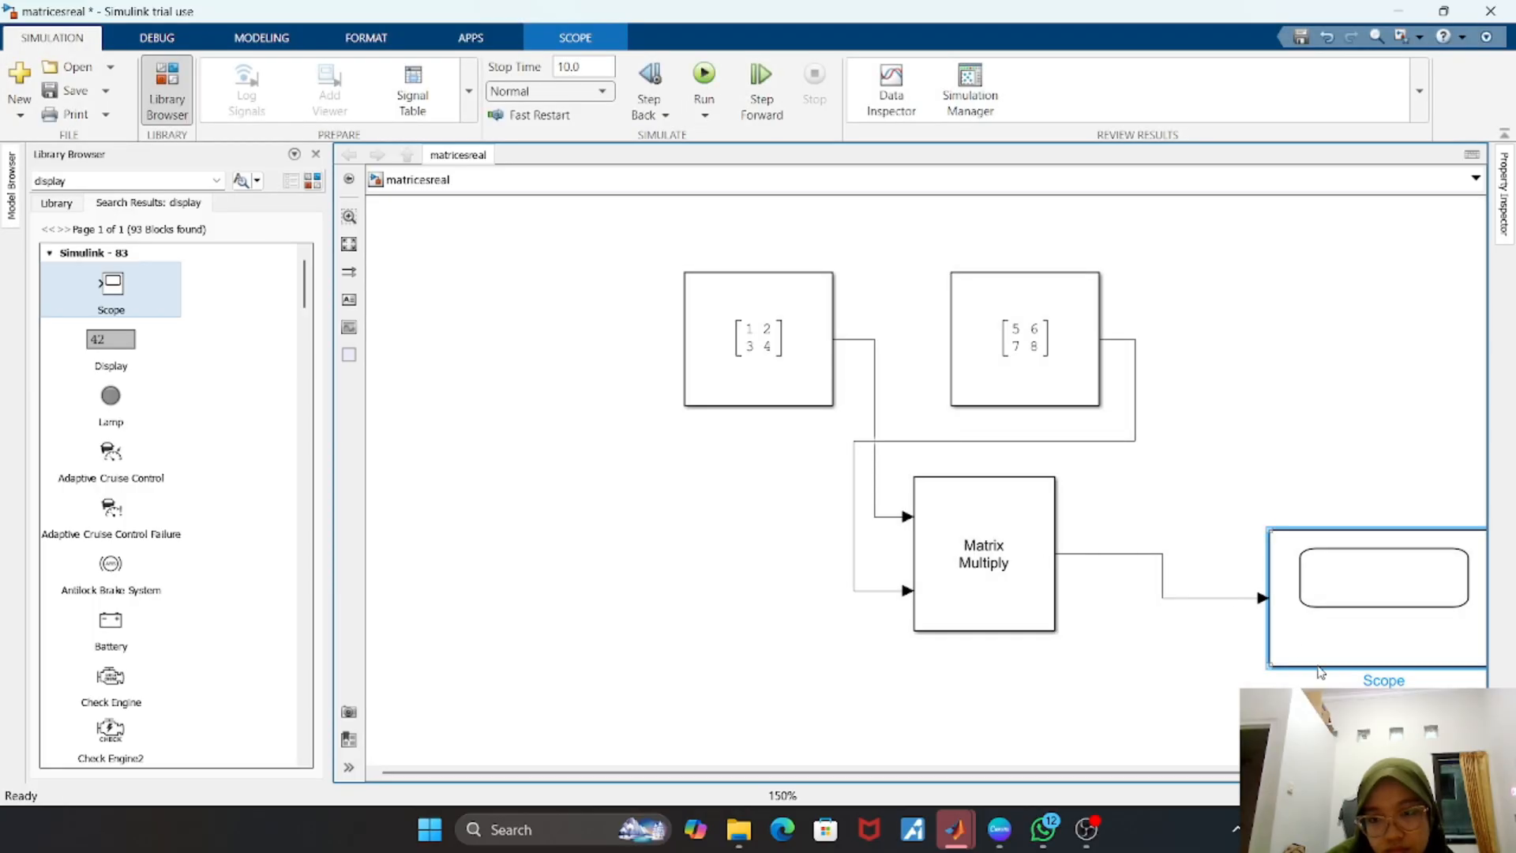
double_click(1355, 631)
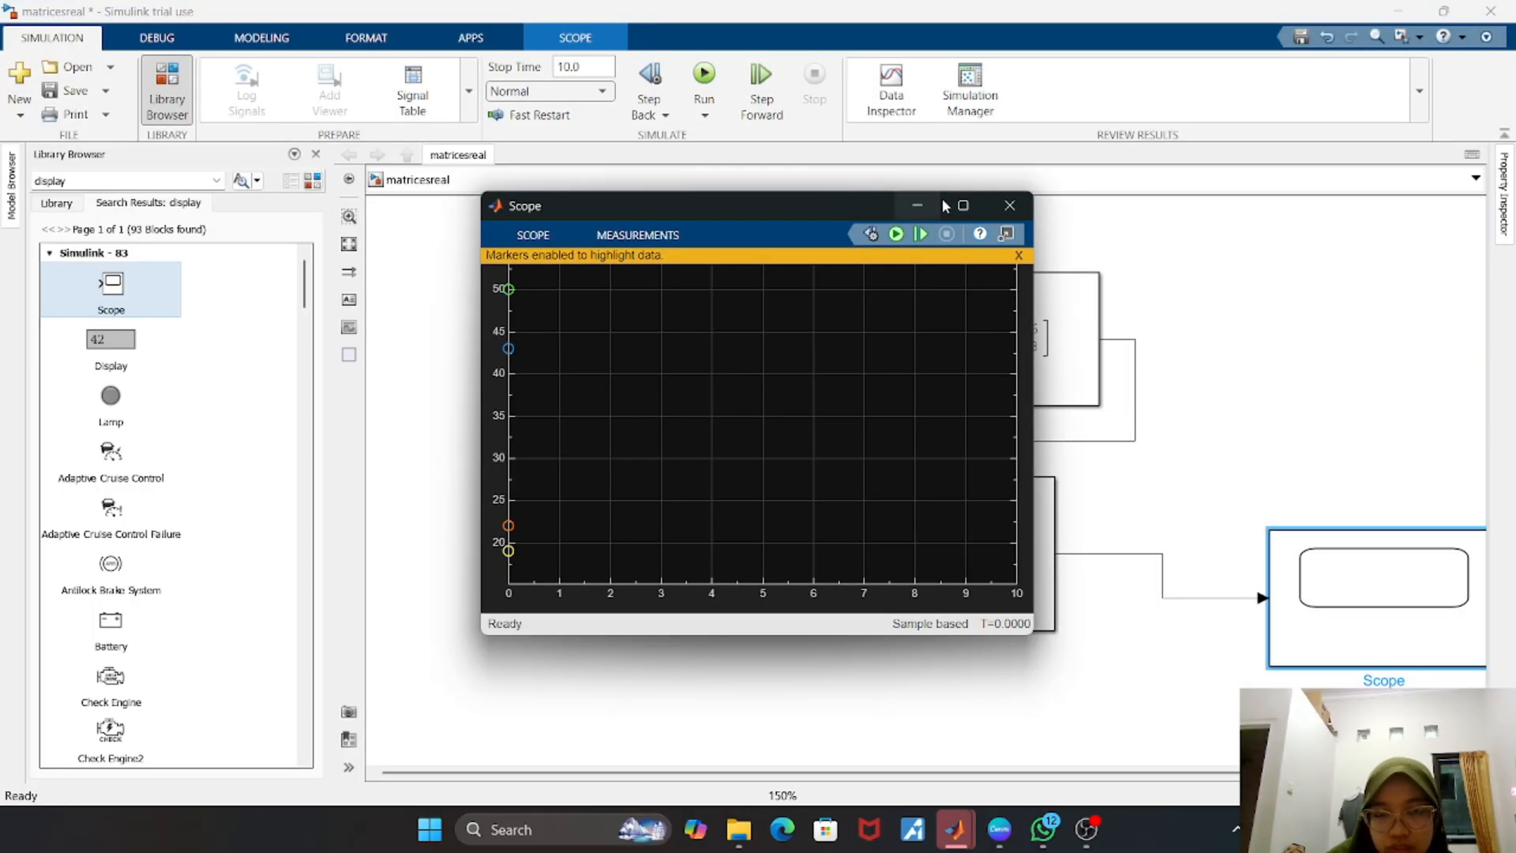
drag(845, 205, 619, 371)
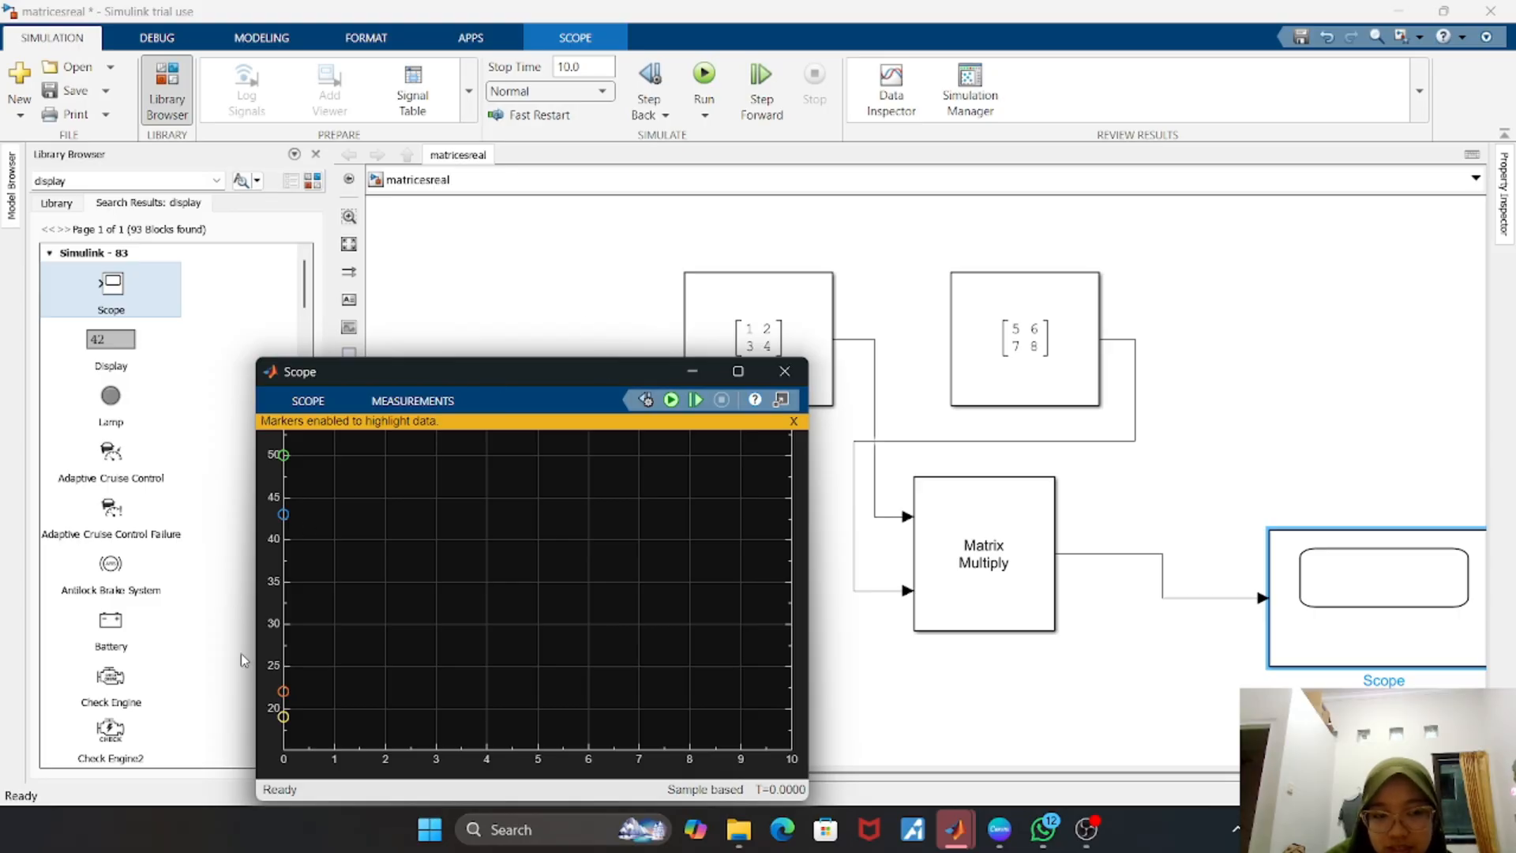
mouse_move(282, 715)
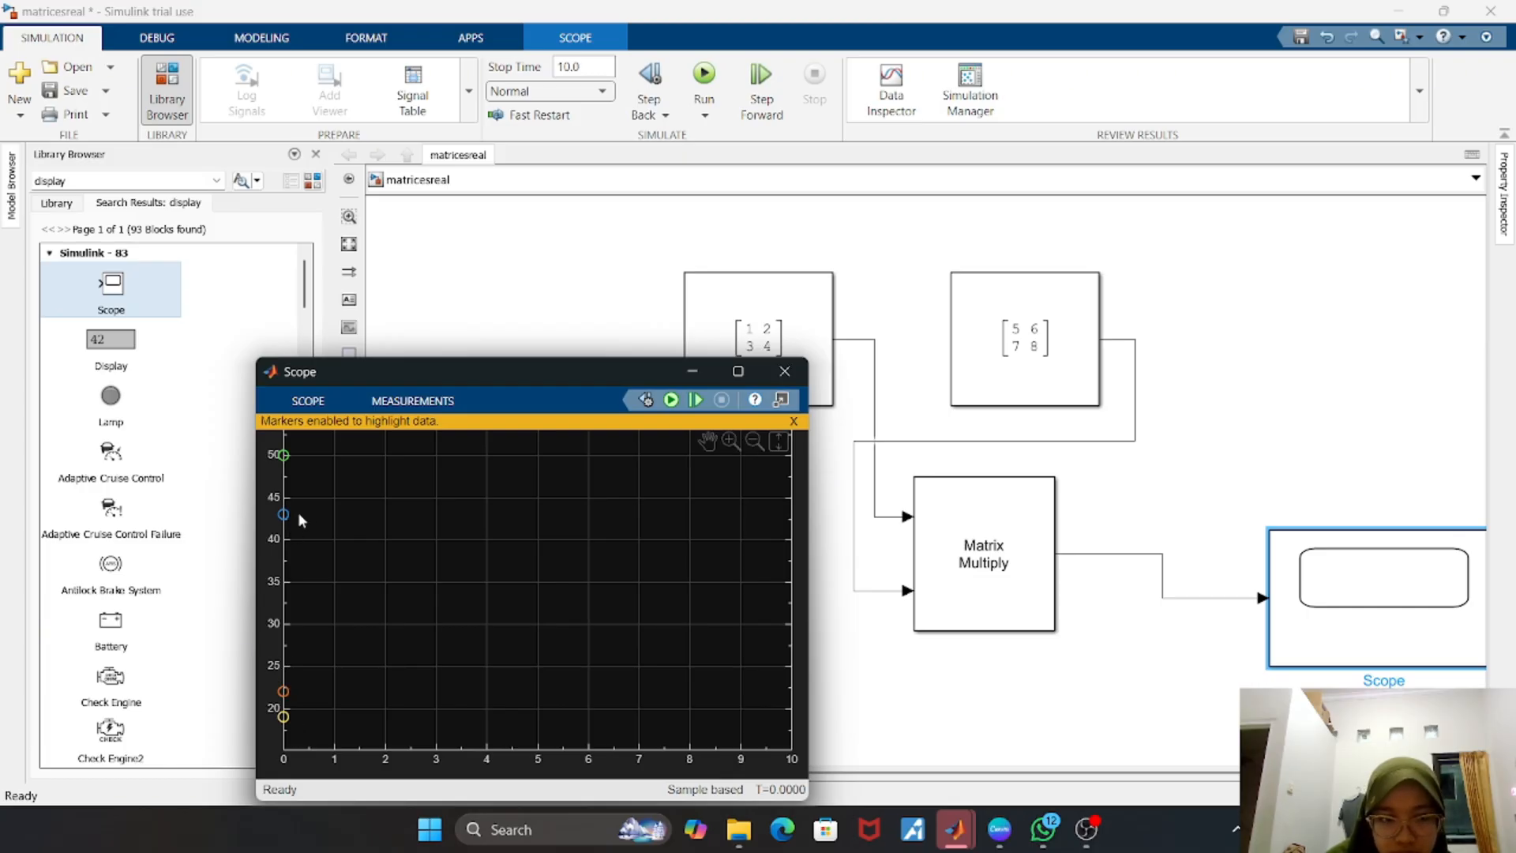
drag(545, 363, 547, 292)
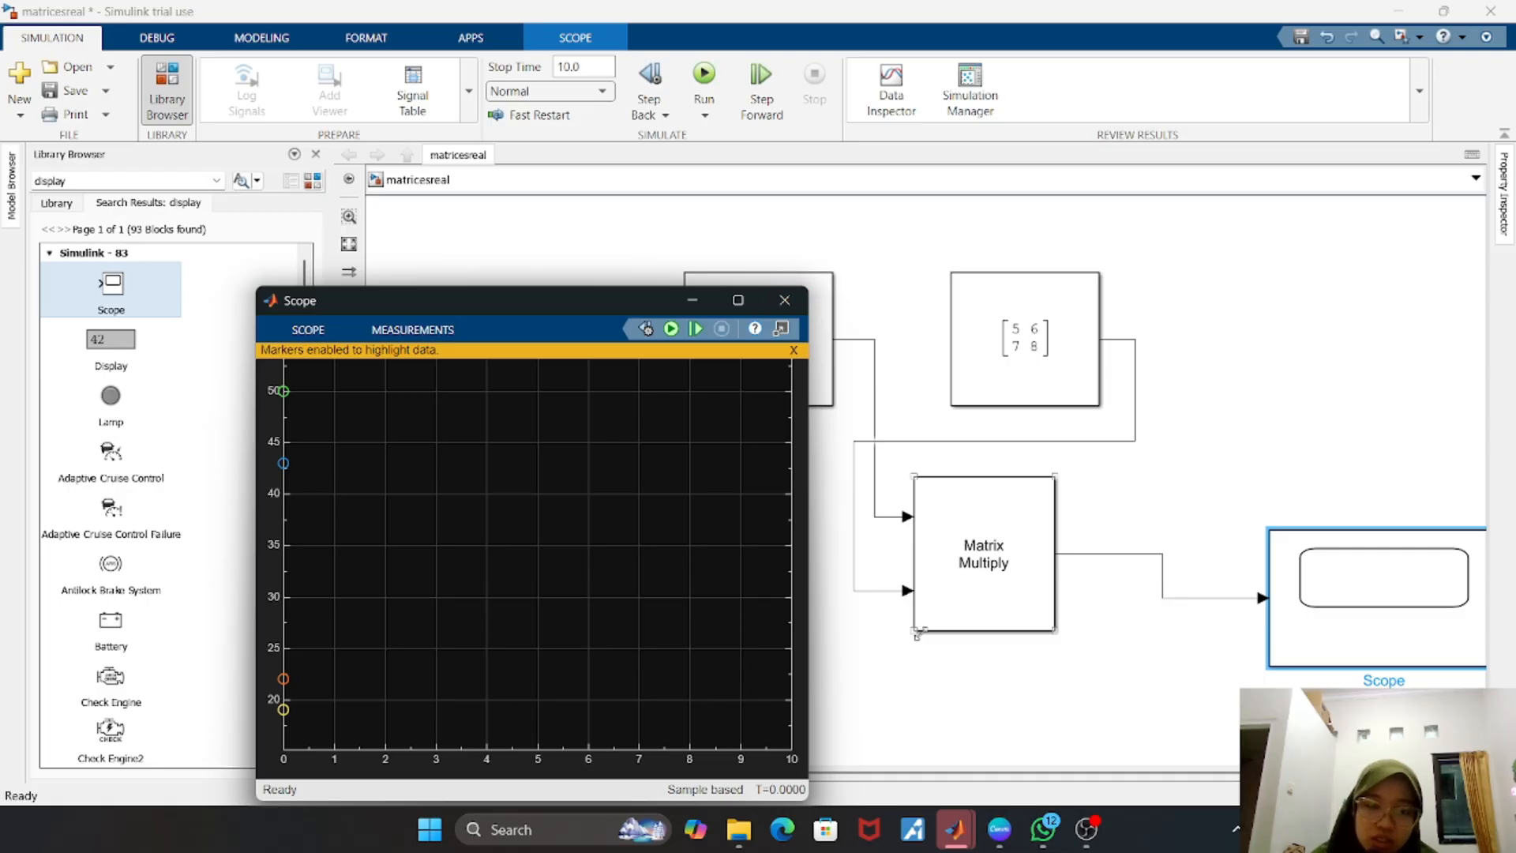
- Close the Scope window and save the matricesreal model
click(789, 300)
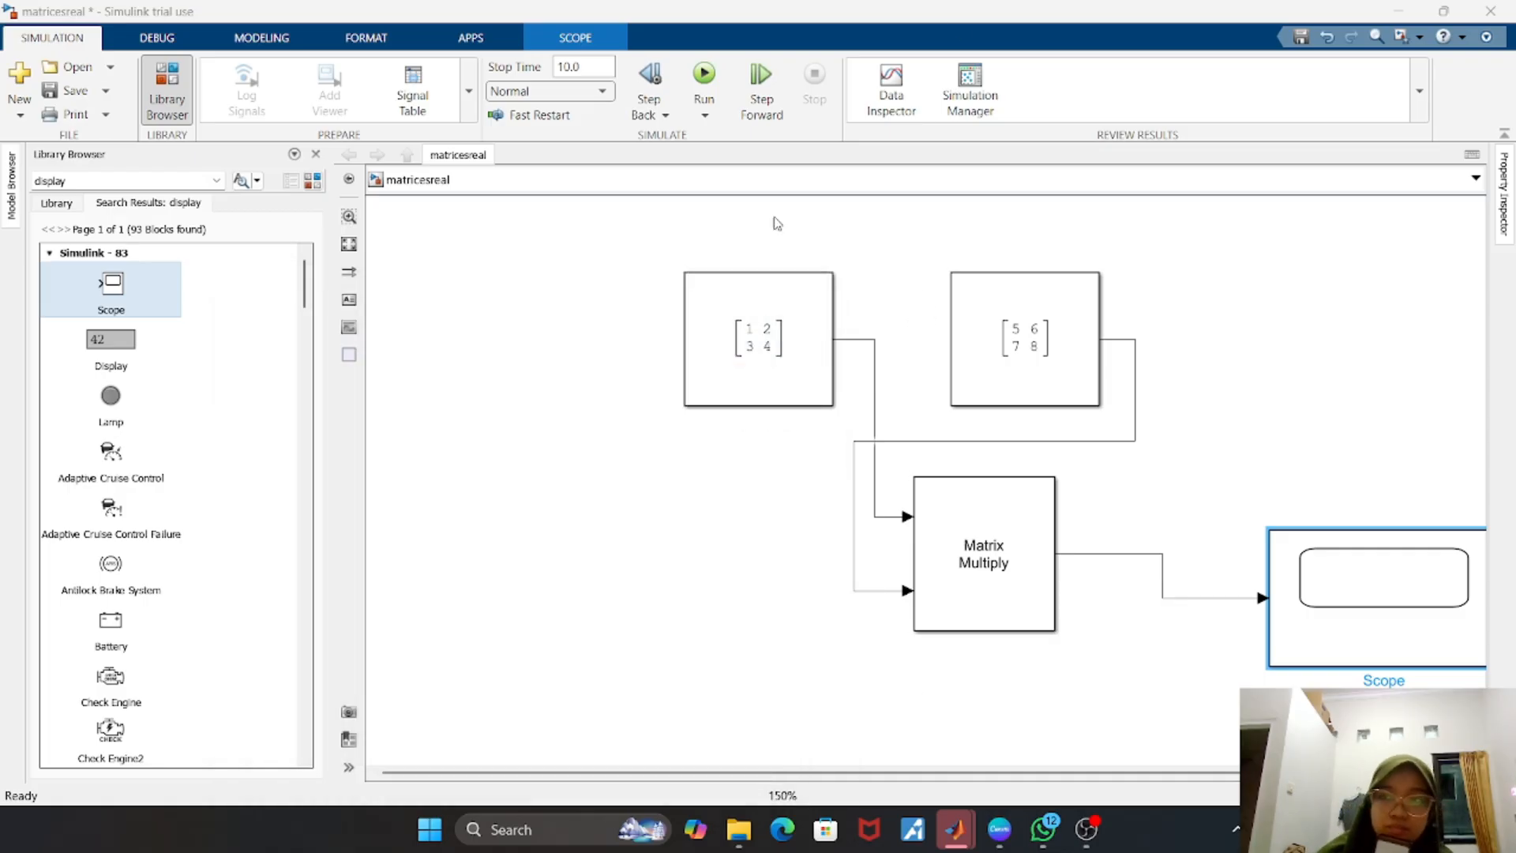
click(1300, 36)
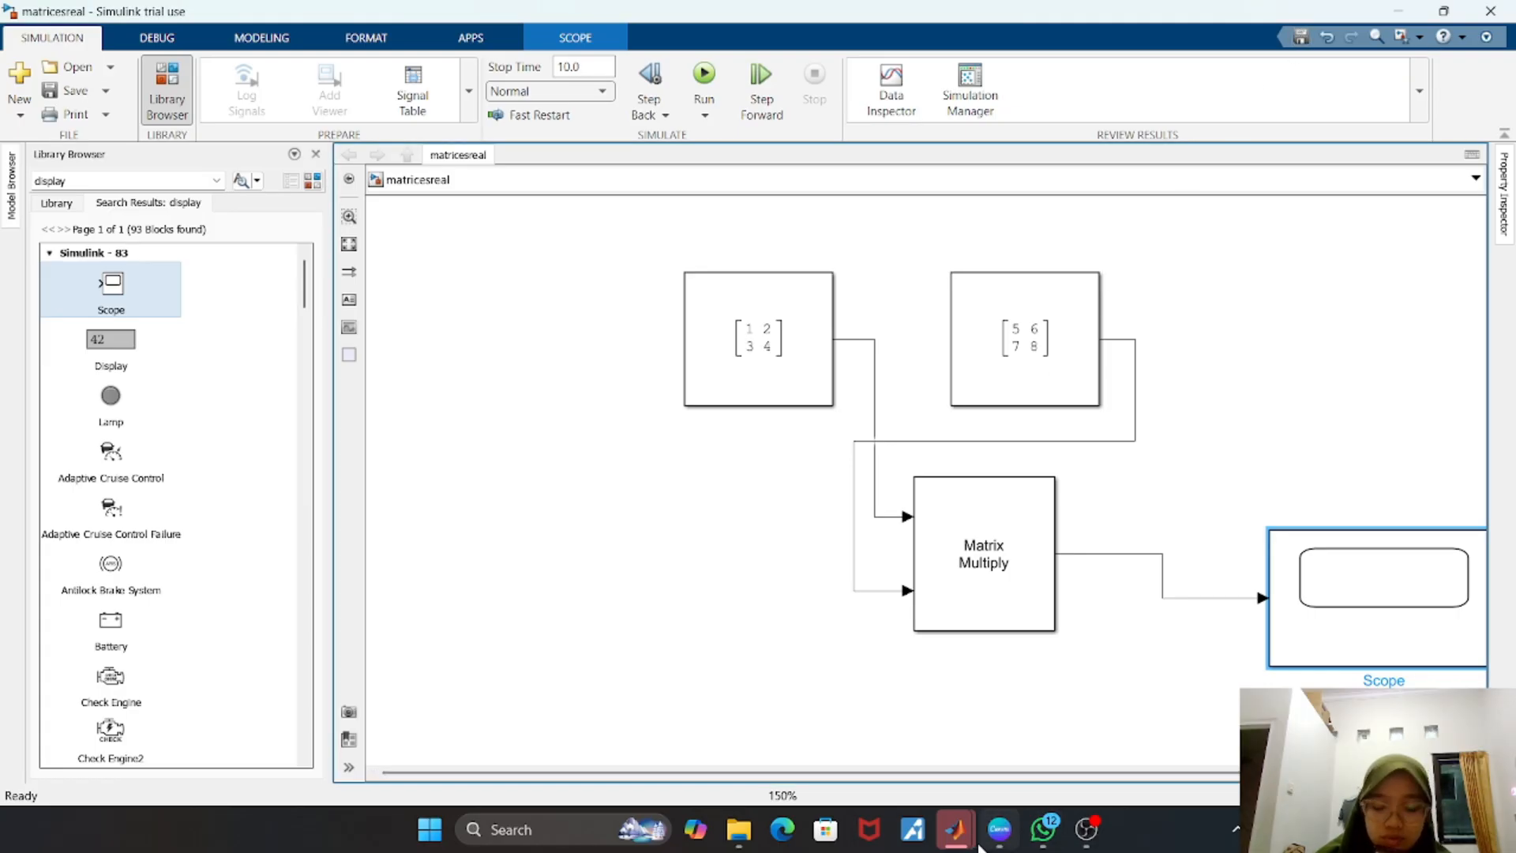
- Close the two leftover Scope windows among the open MATLAB windows
mouse_move(979, 846)
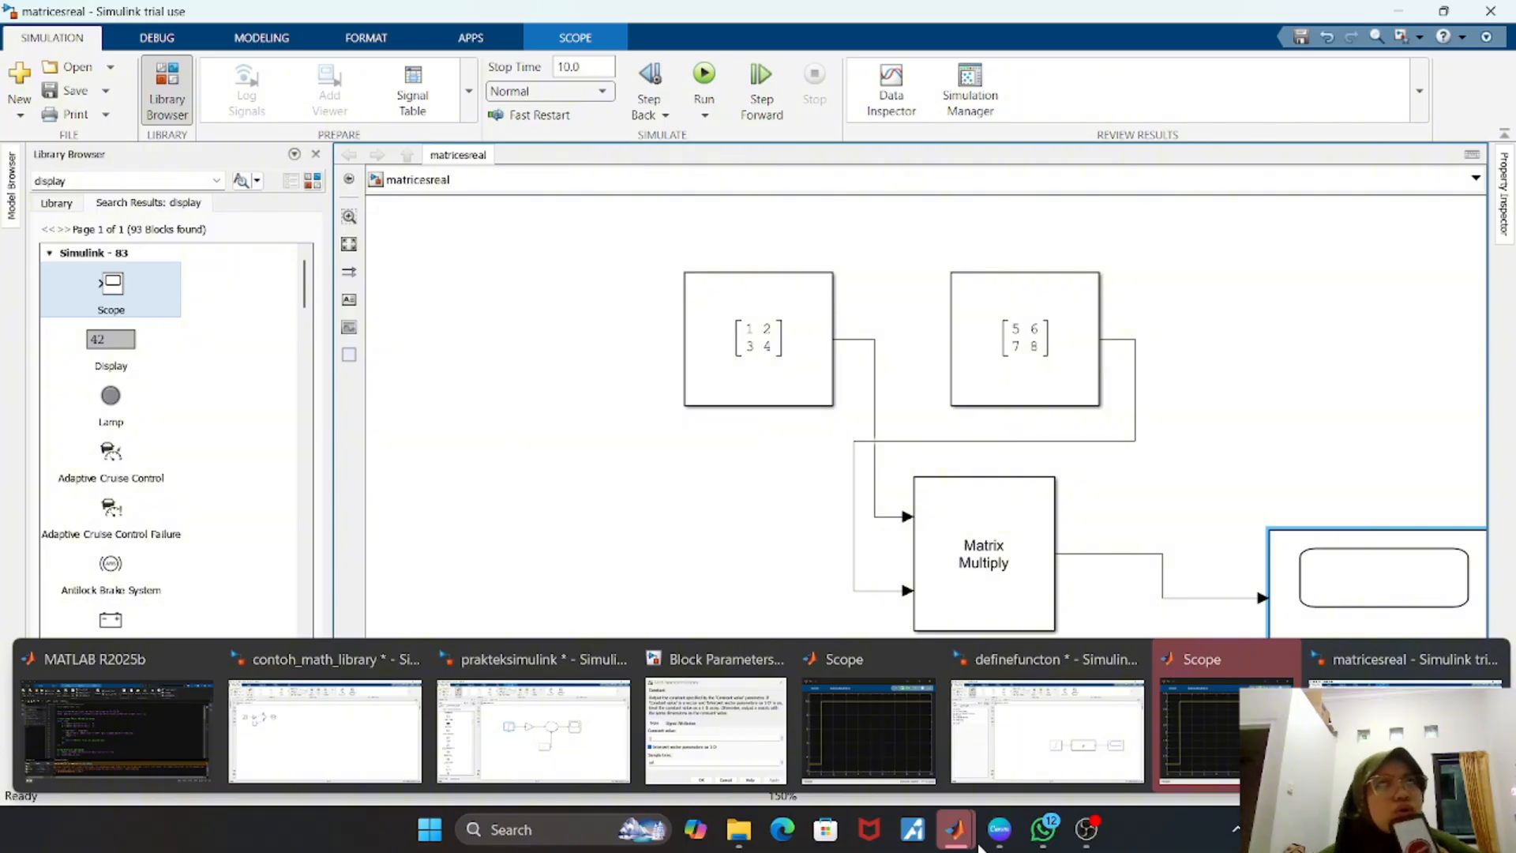
mouse_move(1044, 829)
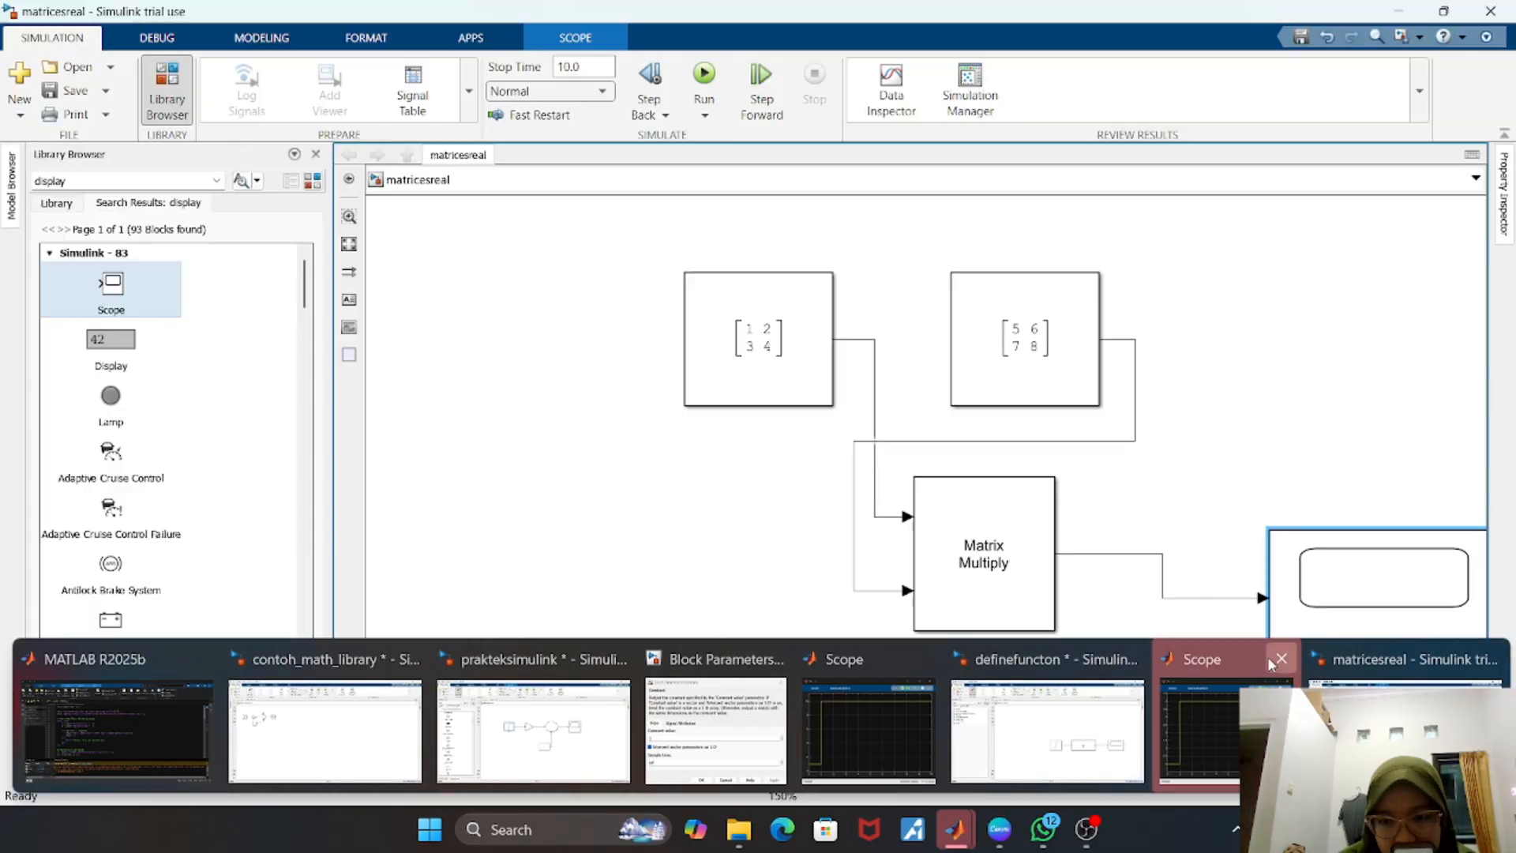
click(1281, 658)
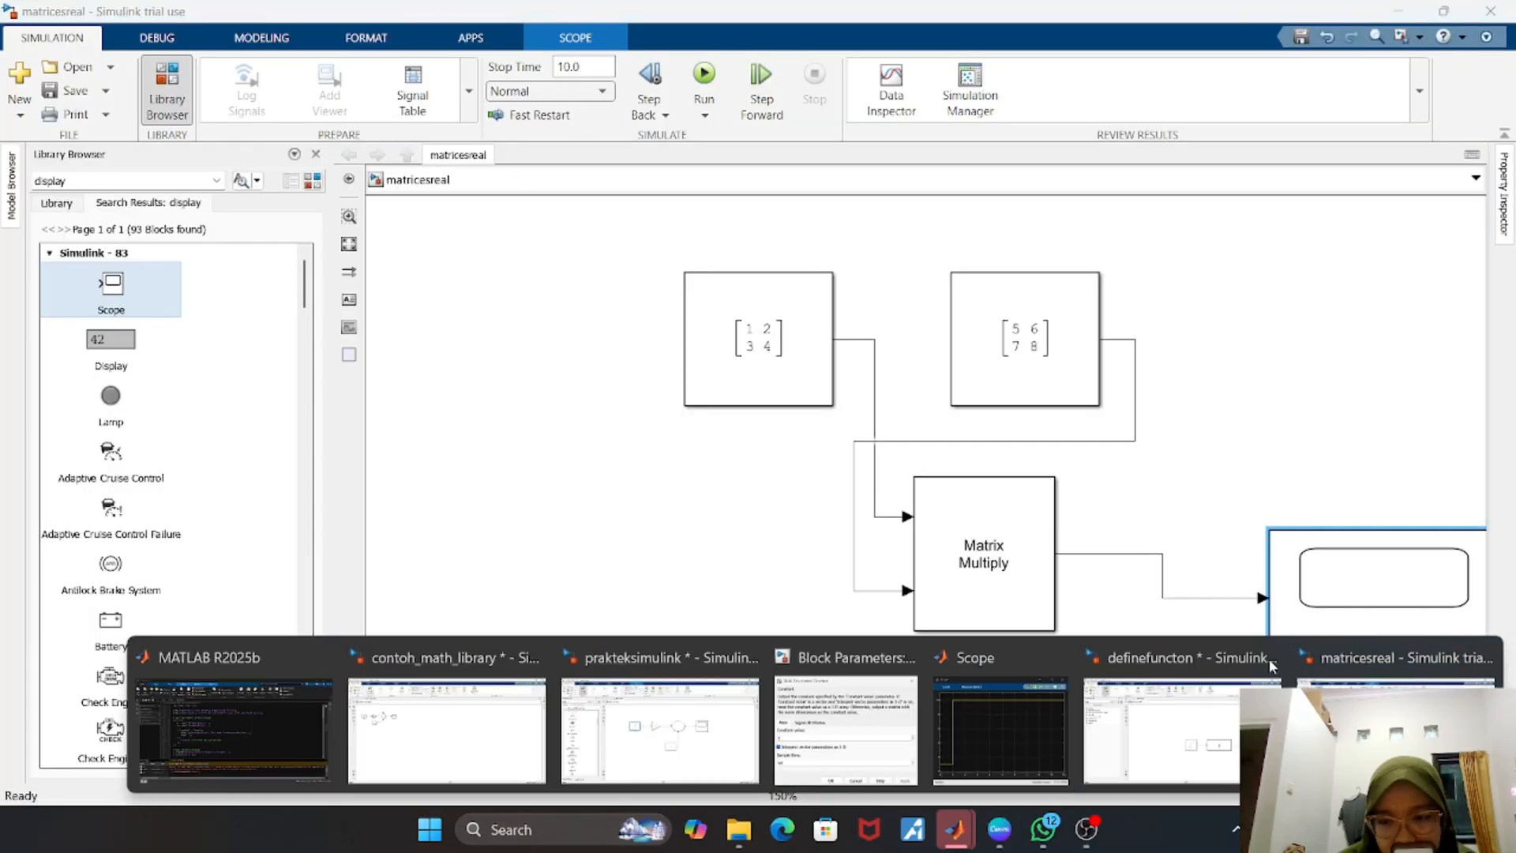
click(1058, 657)
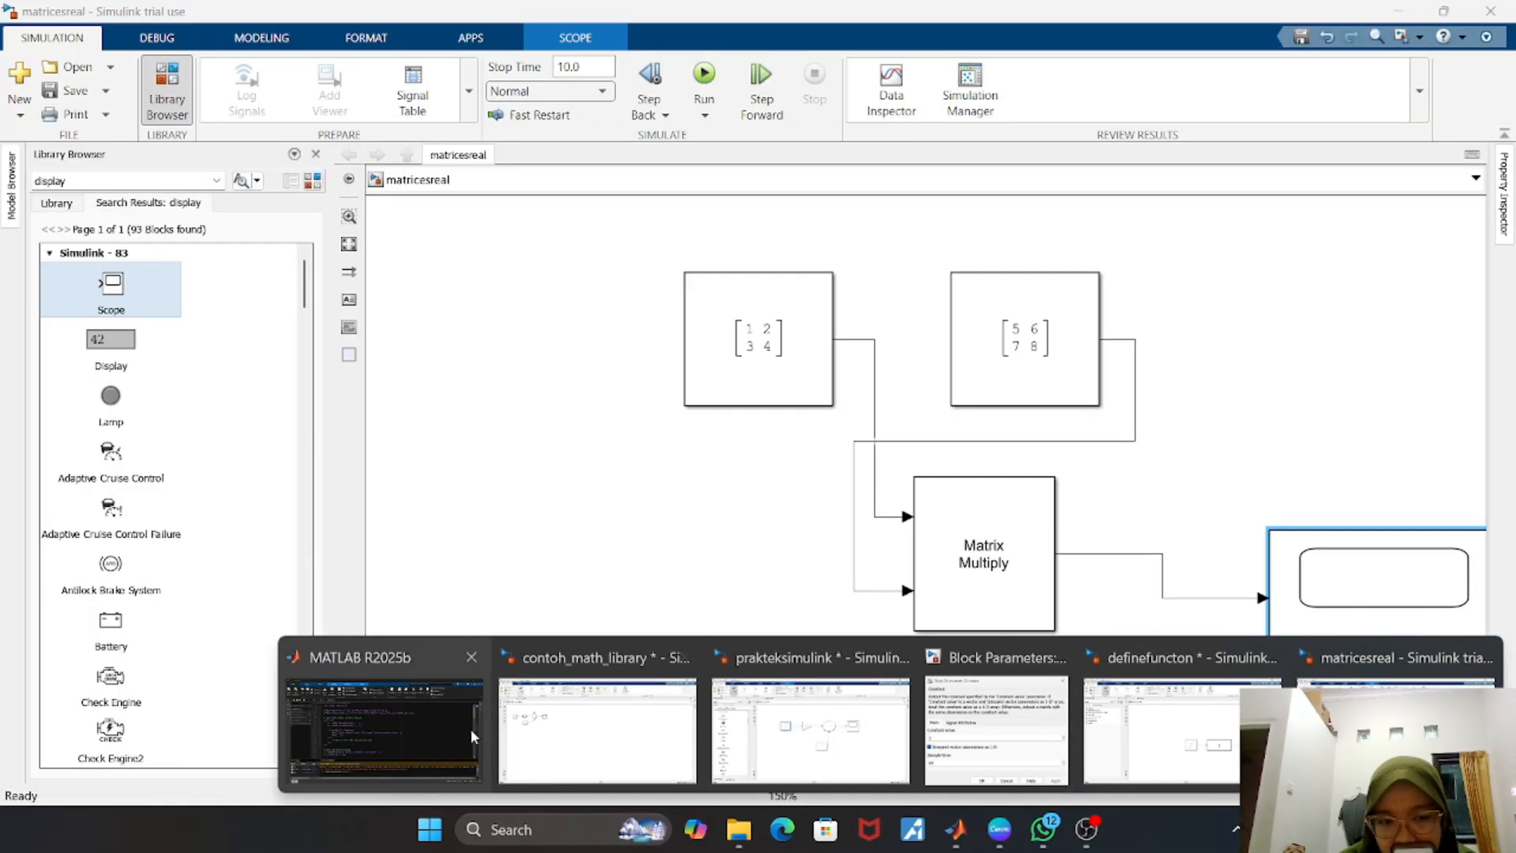
- Switch to the main MATLAB window, launch the Simulink start page and open the recent model looktabel.slx
click(416, 746)
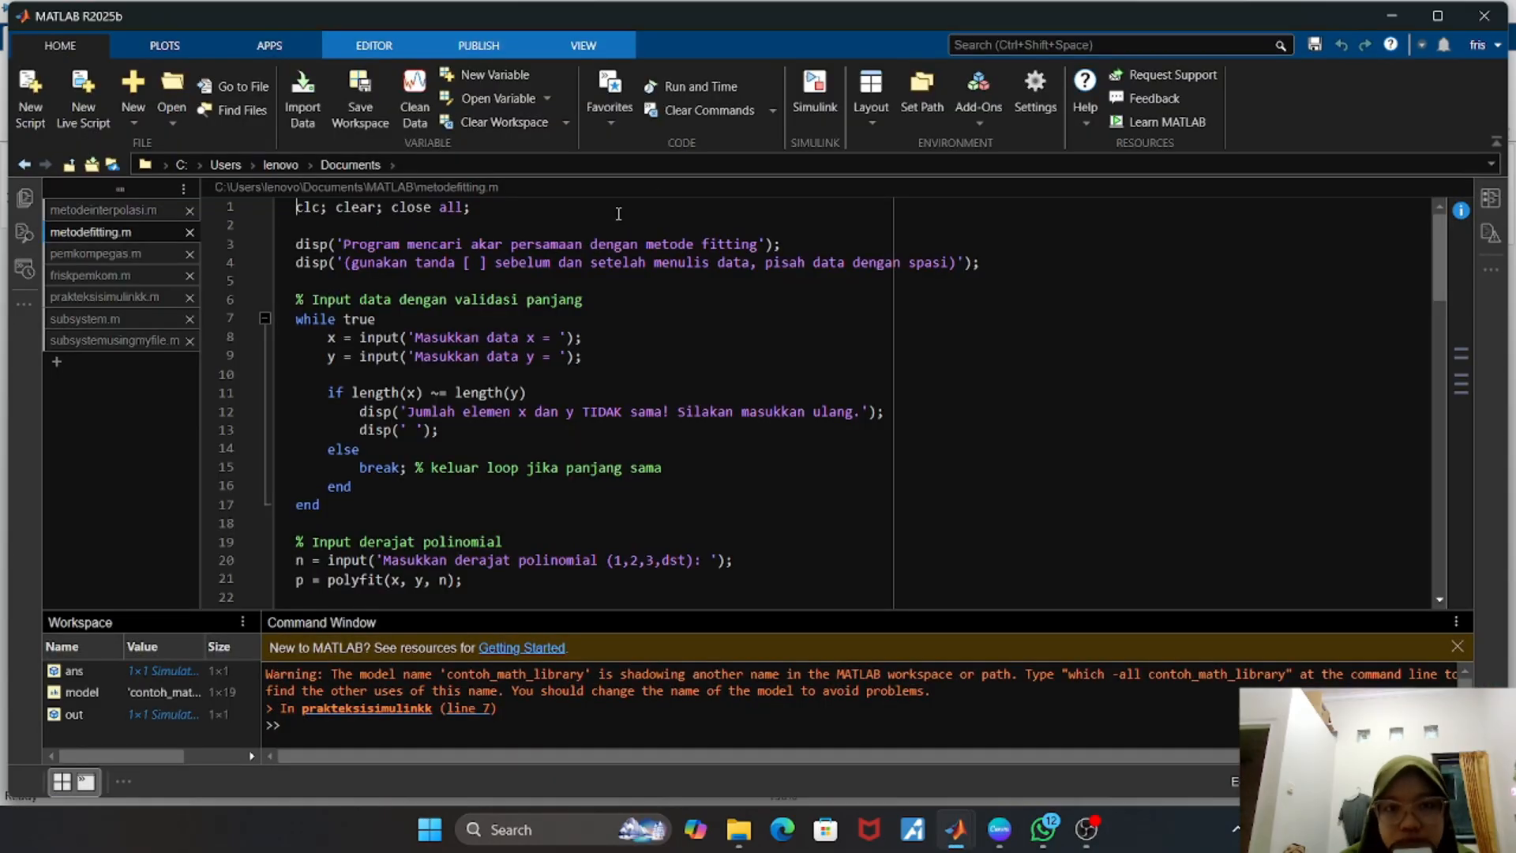
click(835, 96)
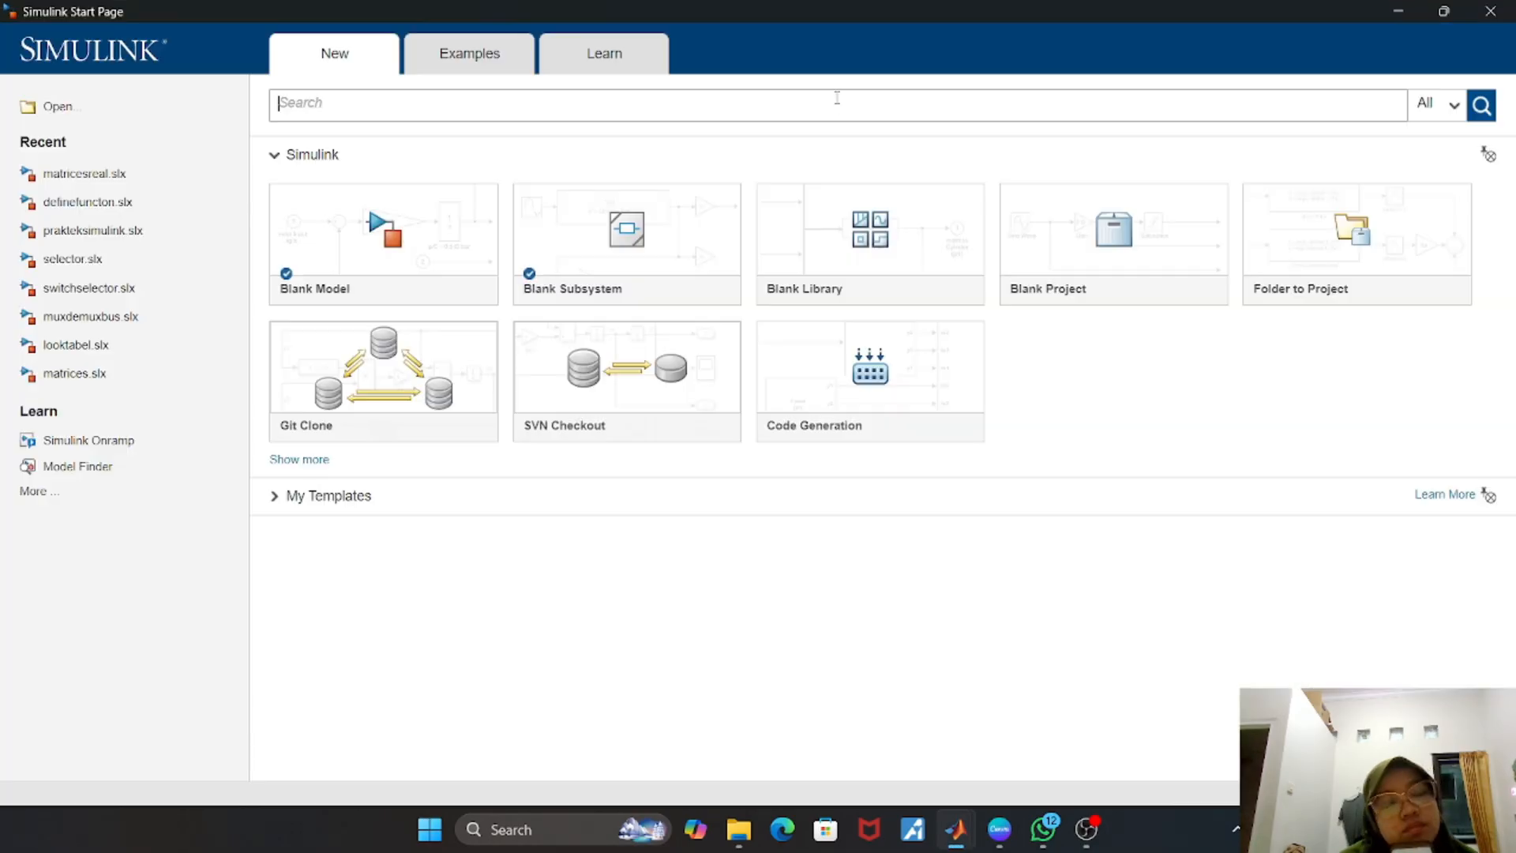
click(158, 344)
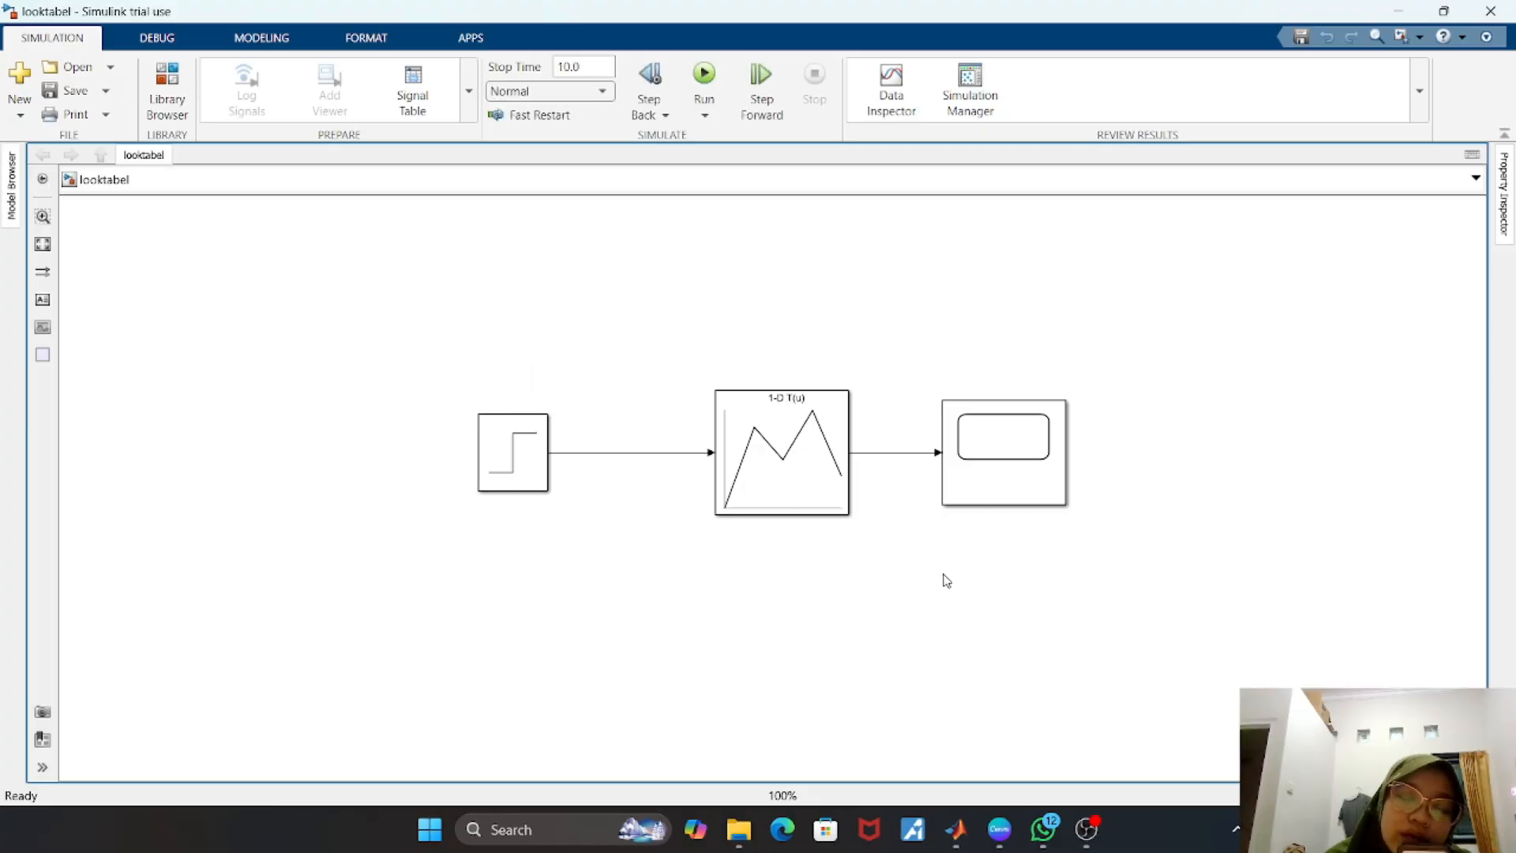
click(817, 487)
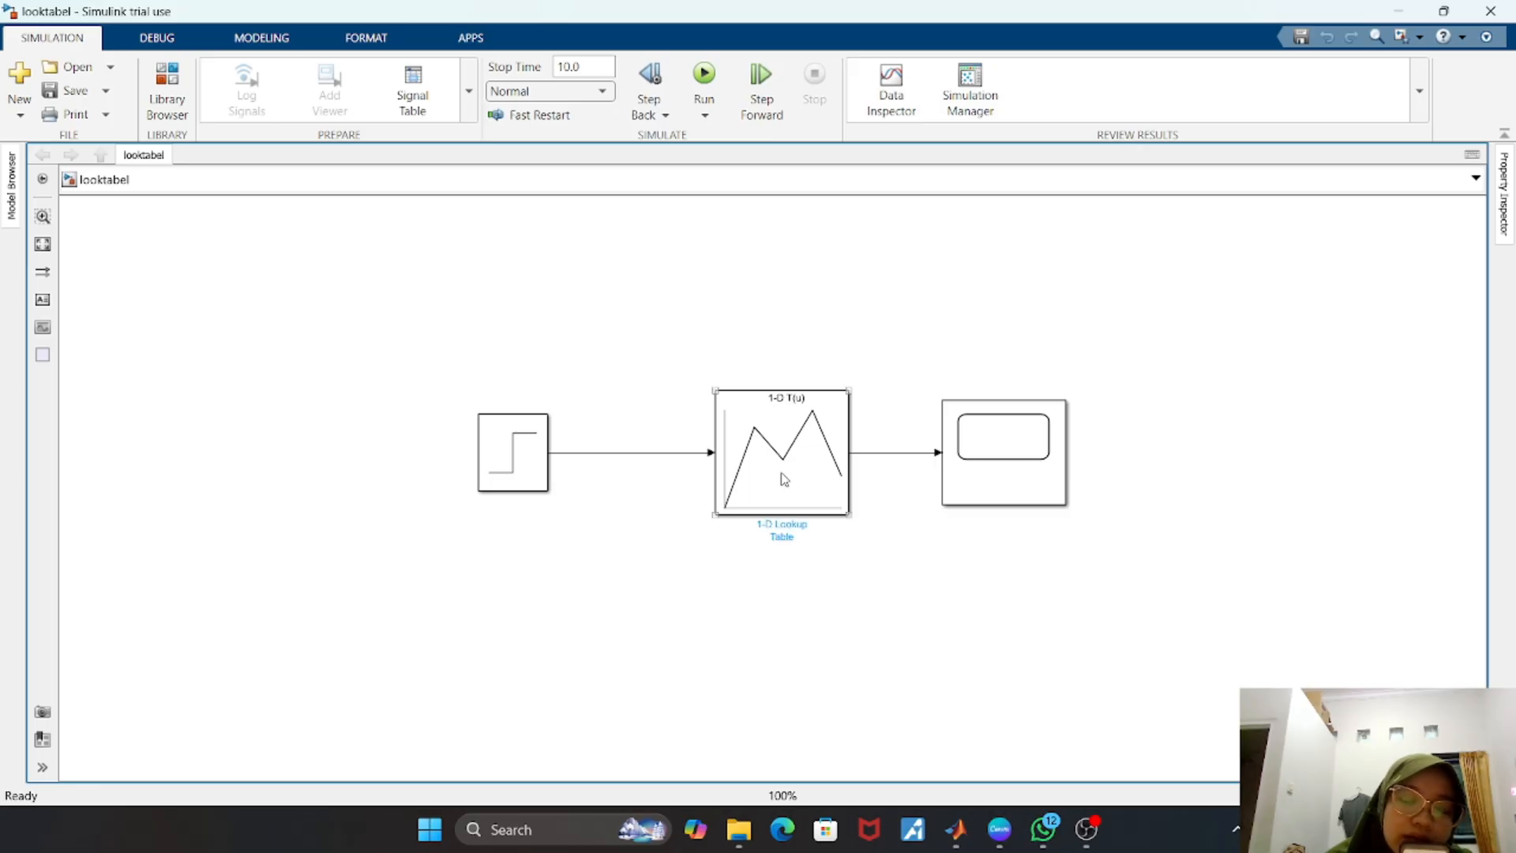
- Search the block library for 1-d to locate the 1-D Lookup Table block, then close the library
click(168, 87)
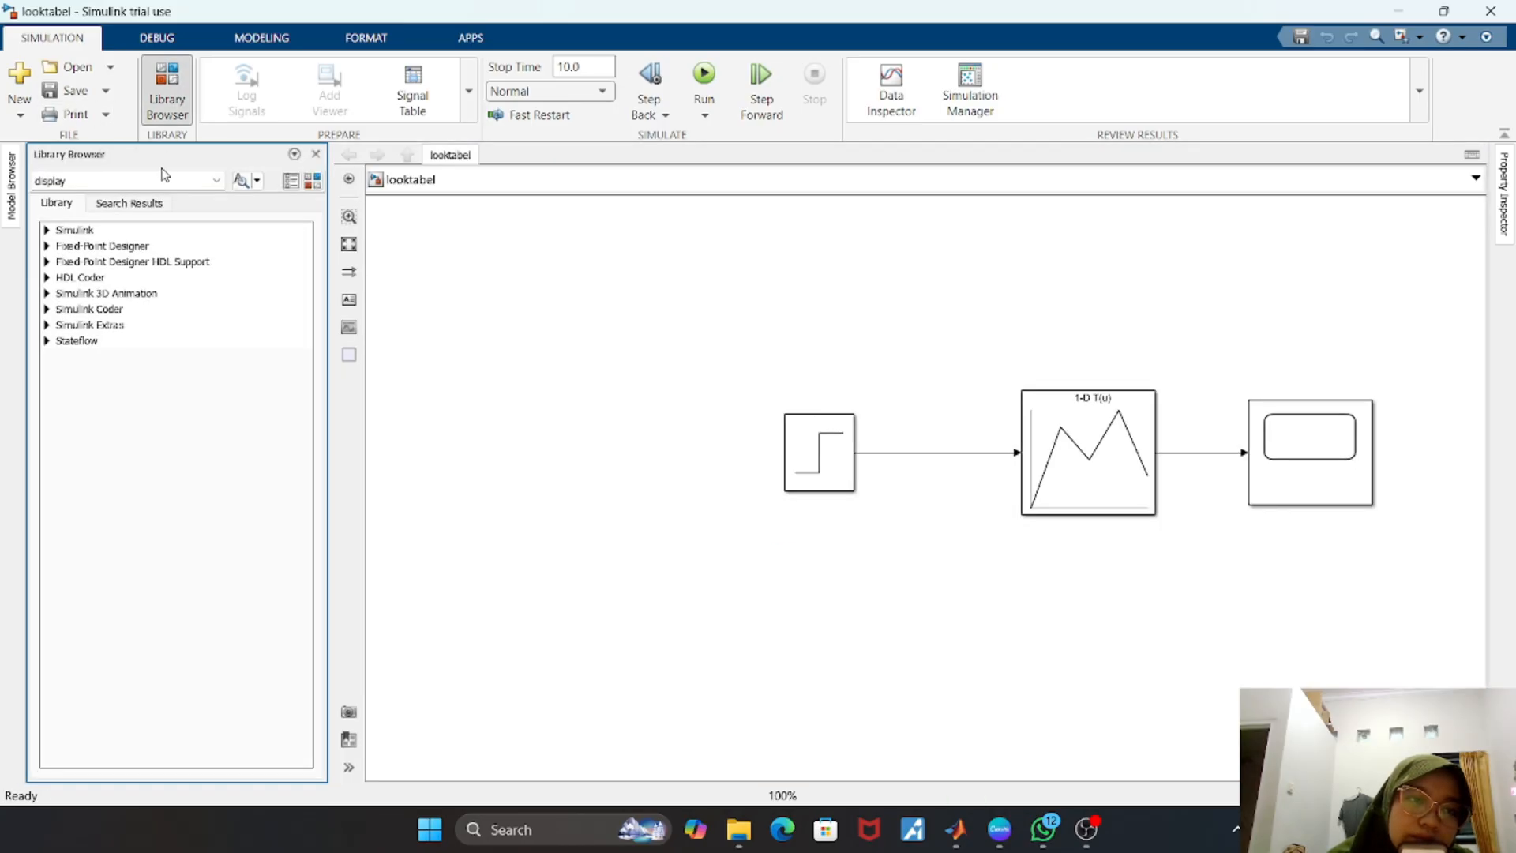
click(162, 177)
key(BackSpace)
text(l)
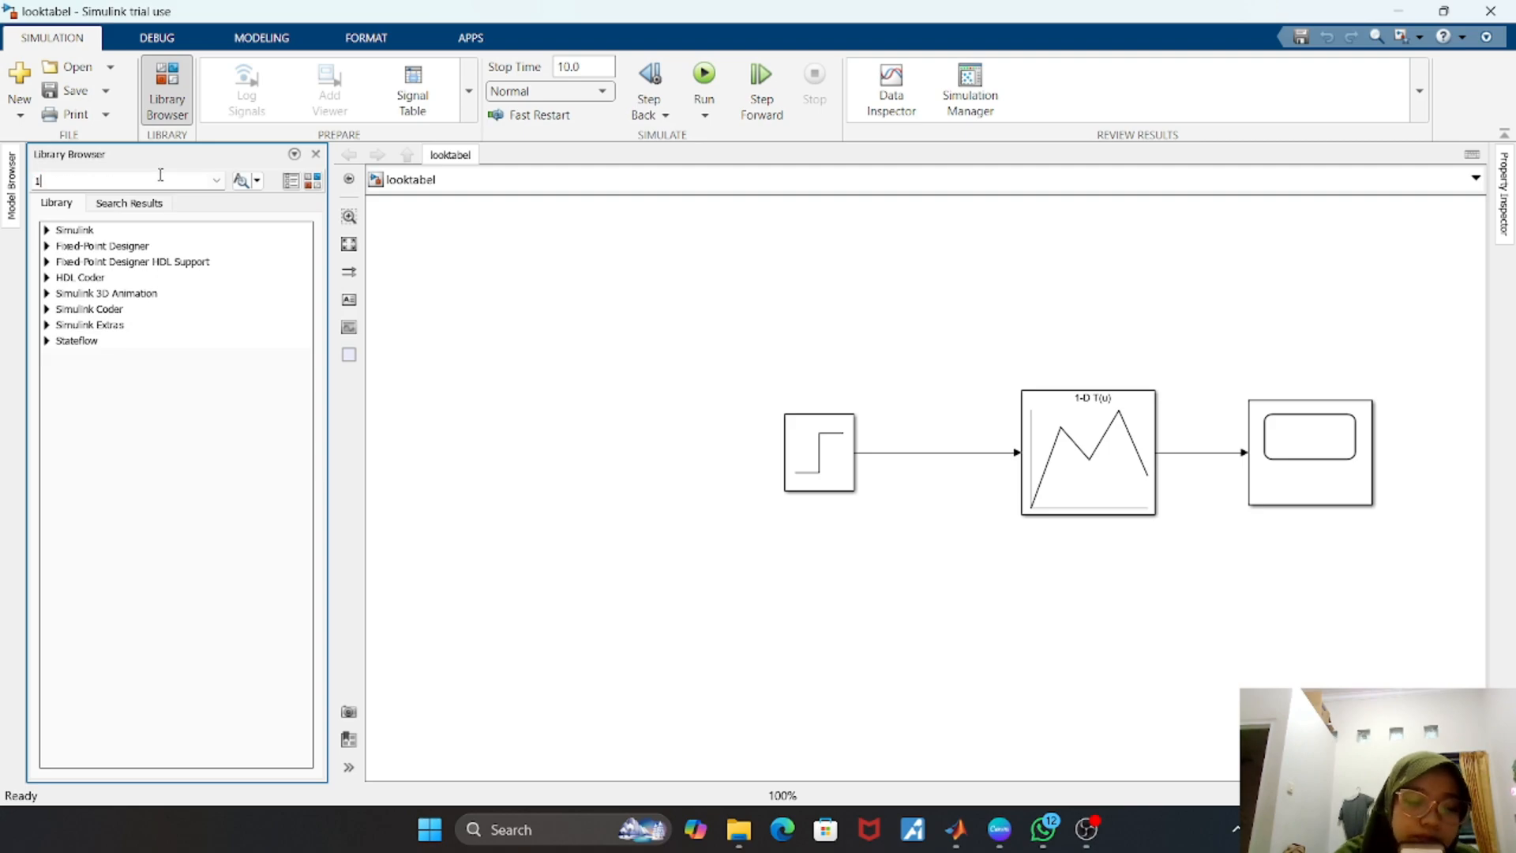
key(Return)
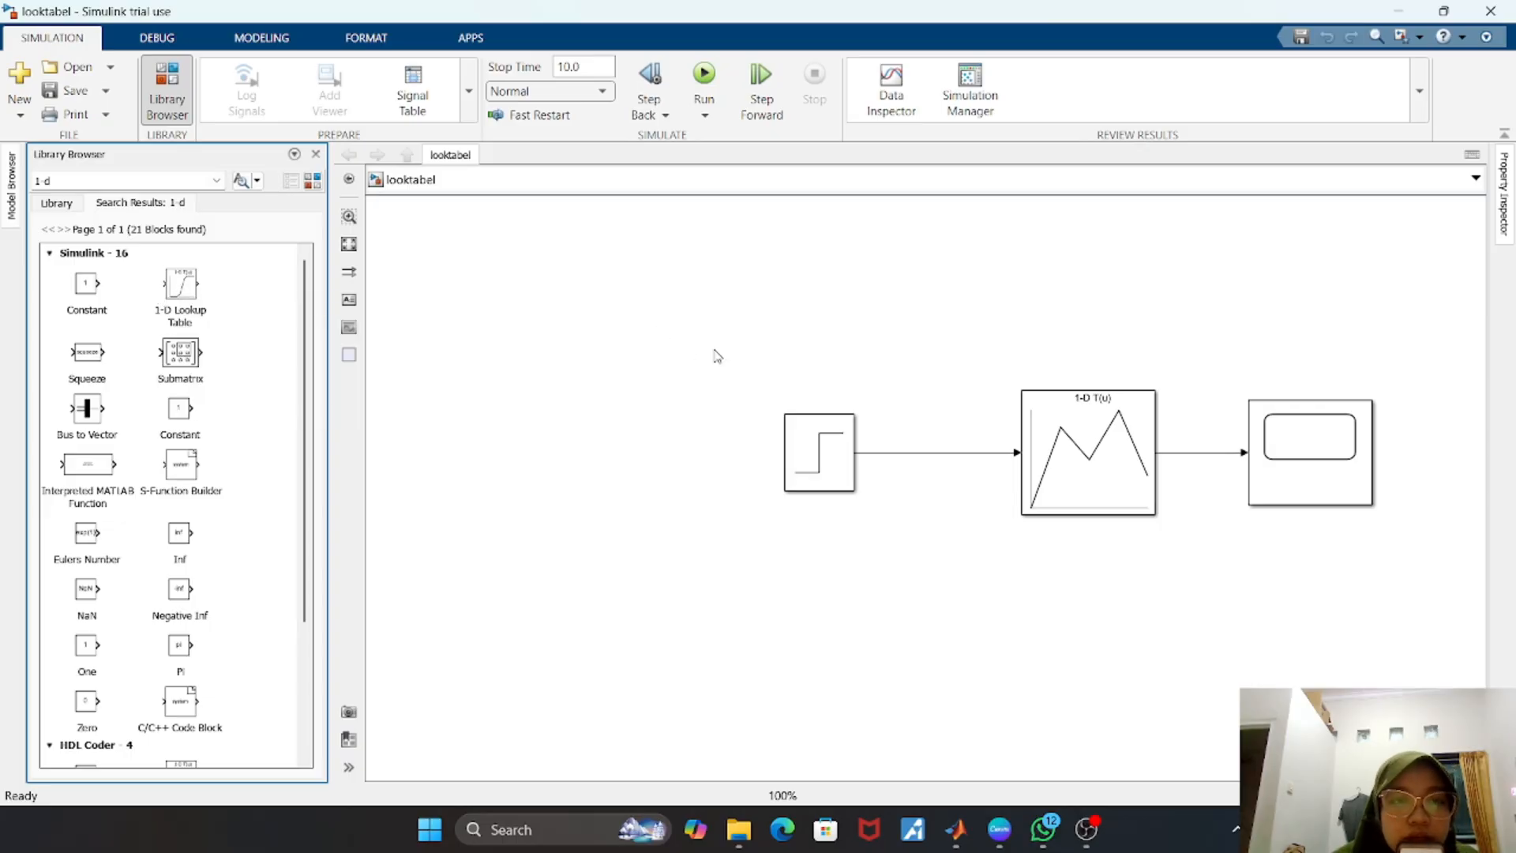
click(316, 155)
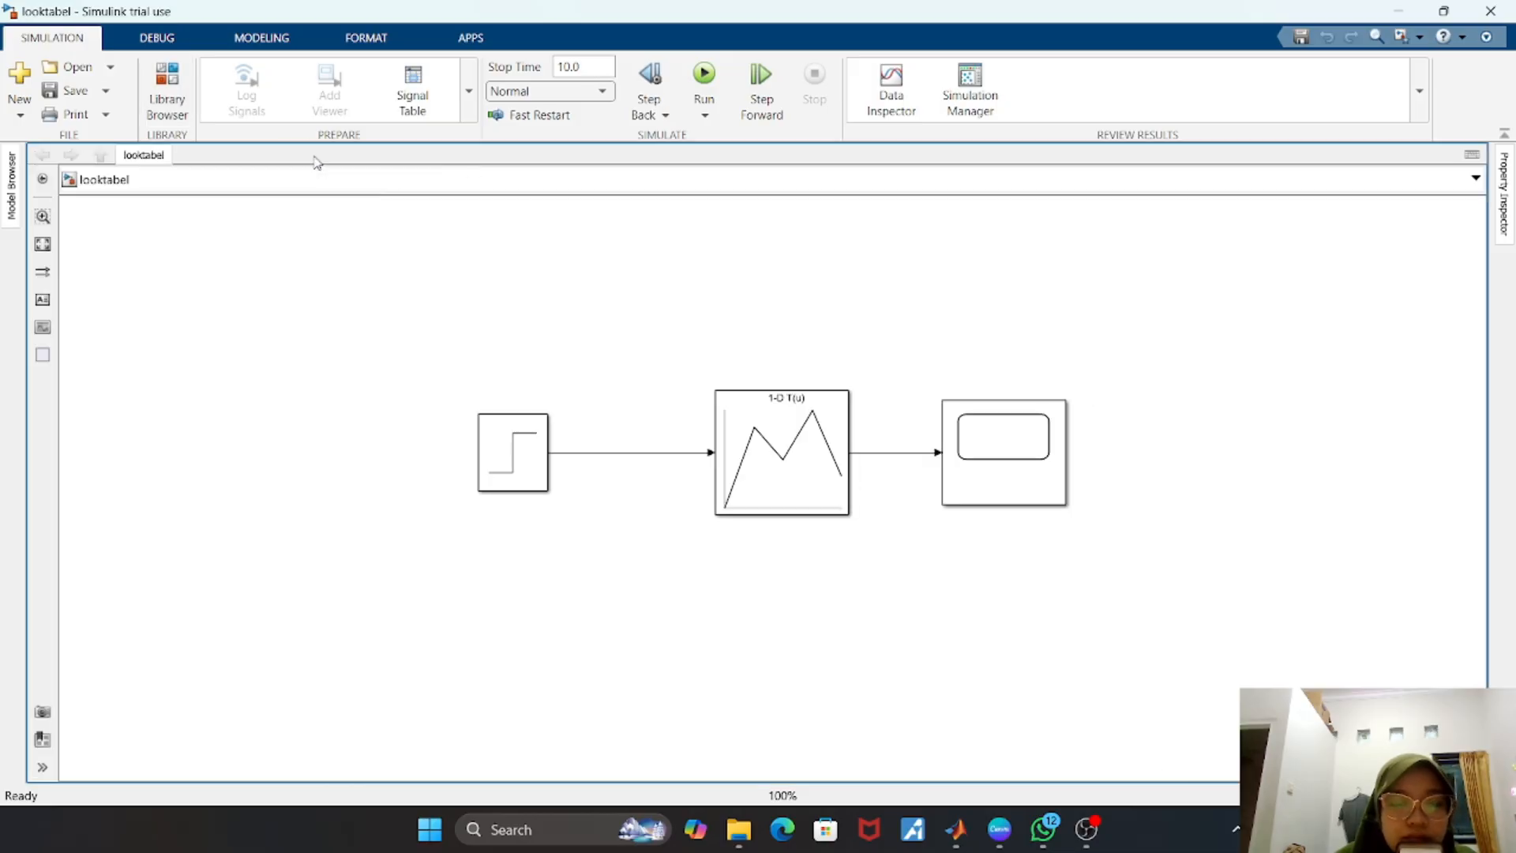
- Examine the table data and breakpoints in the 1-D Lookup Table block's parameters, then close the dialog
click(813, 493)
click(814, 493)
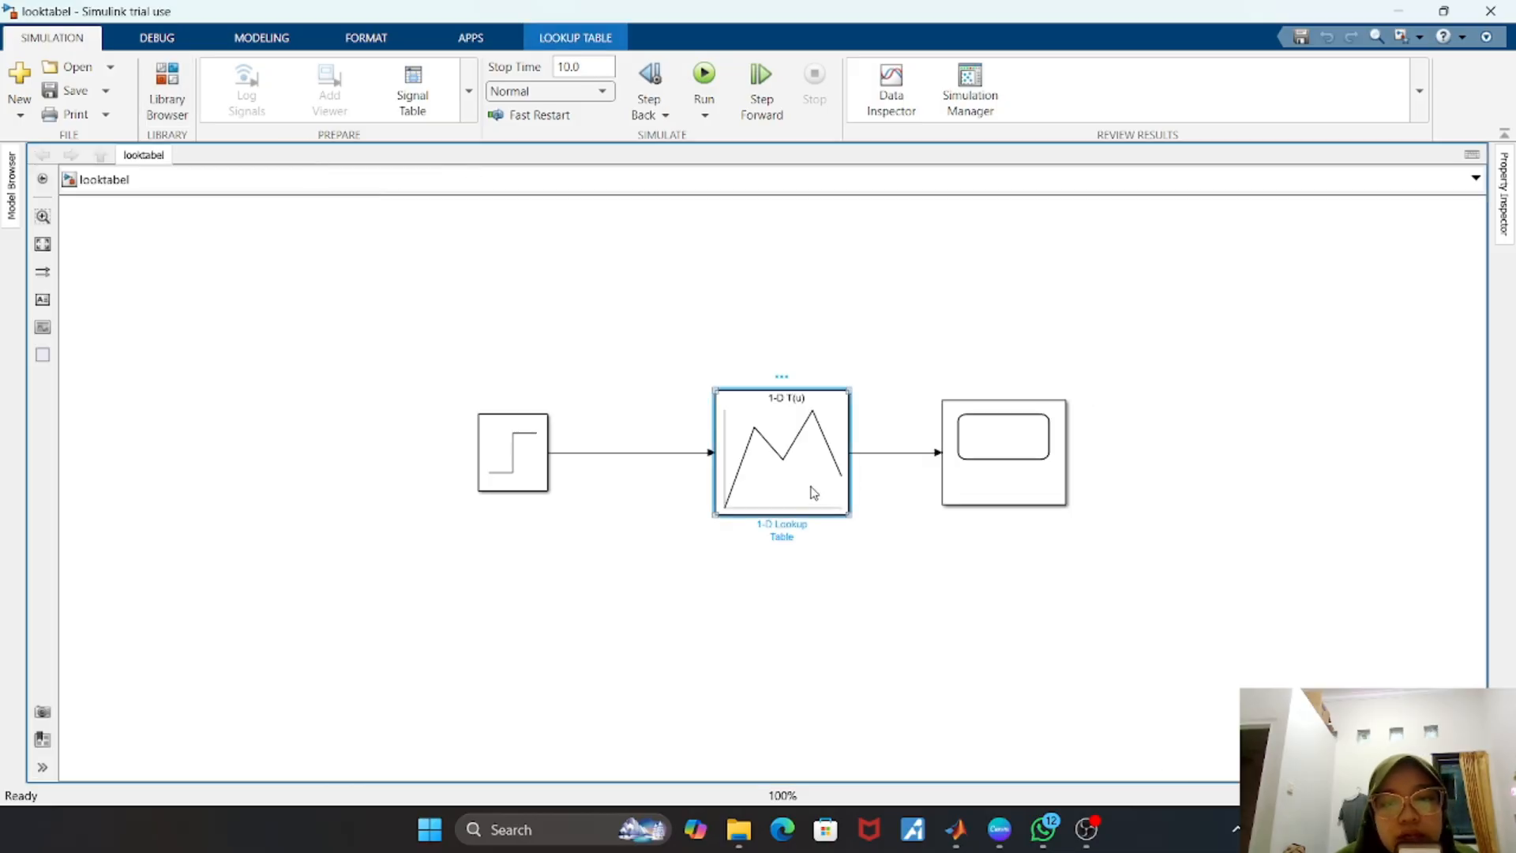
double_click(814, 493)
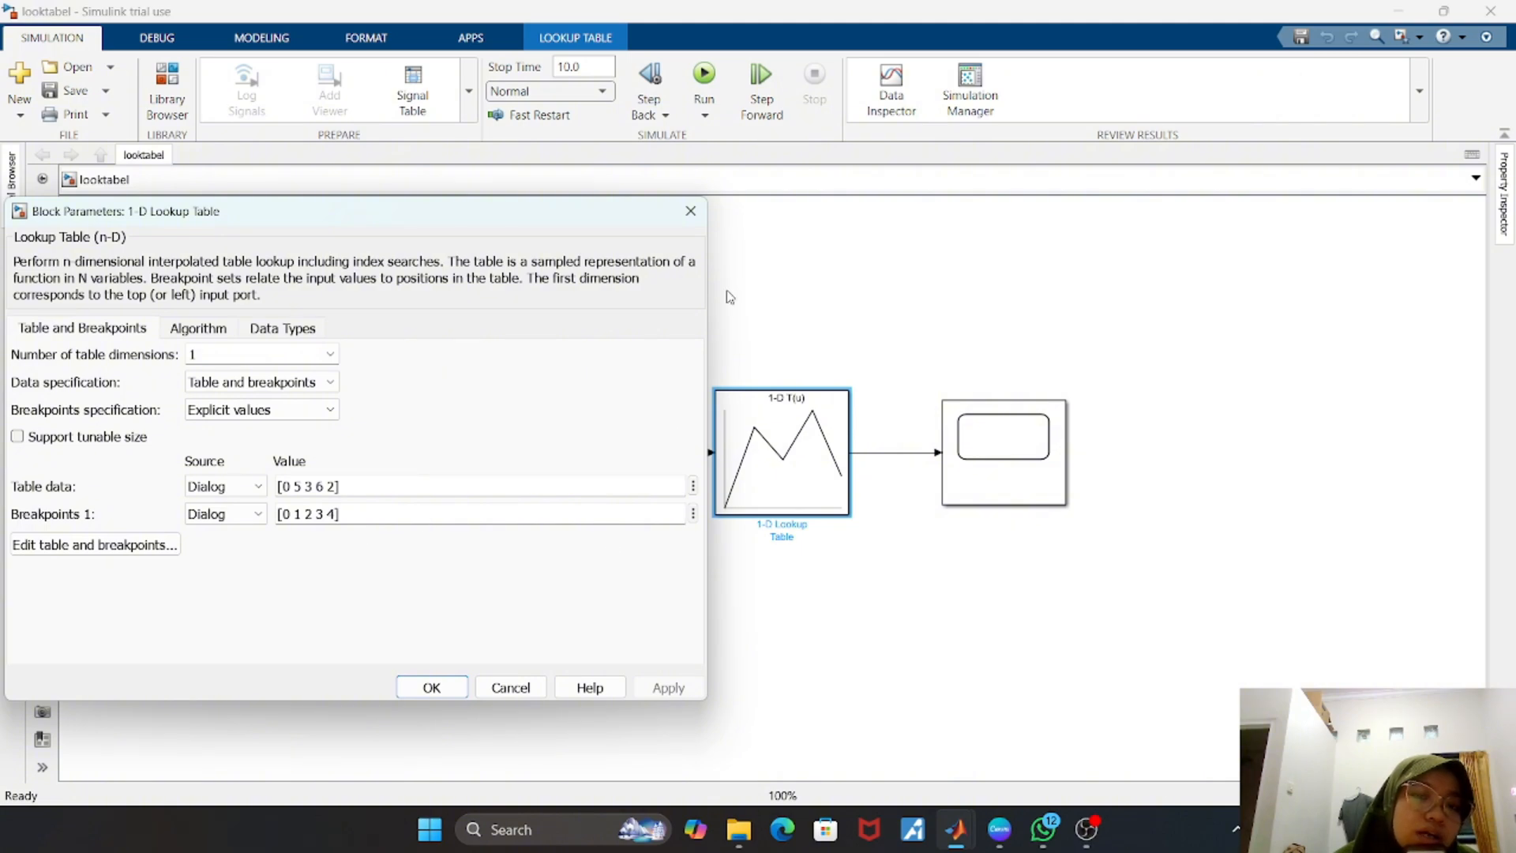
click(690, 210)
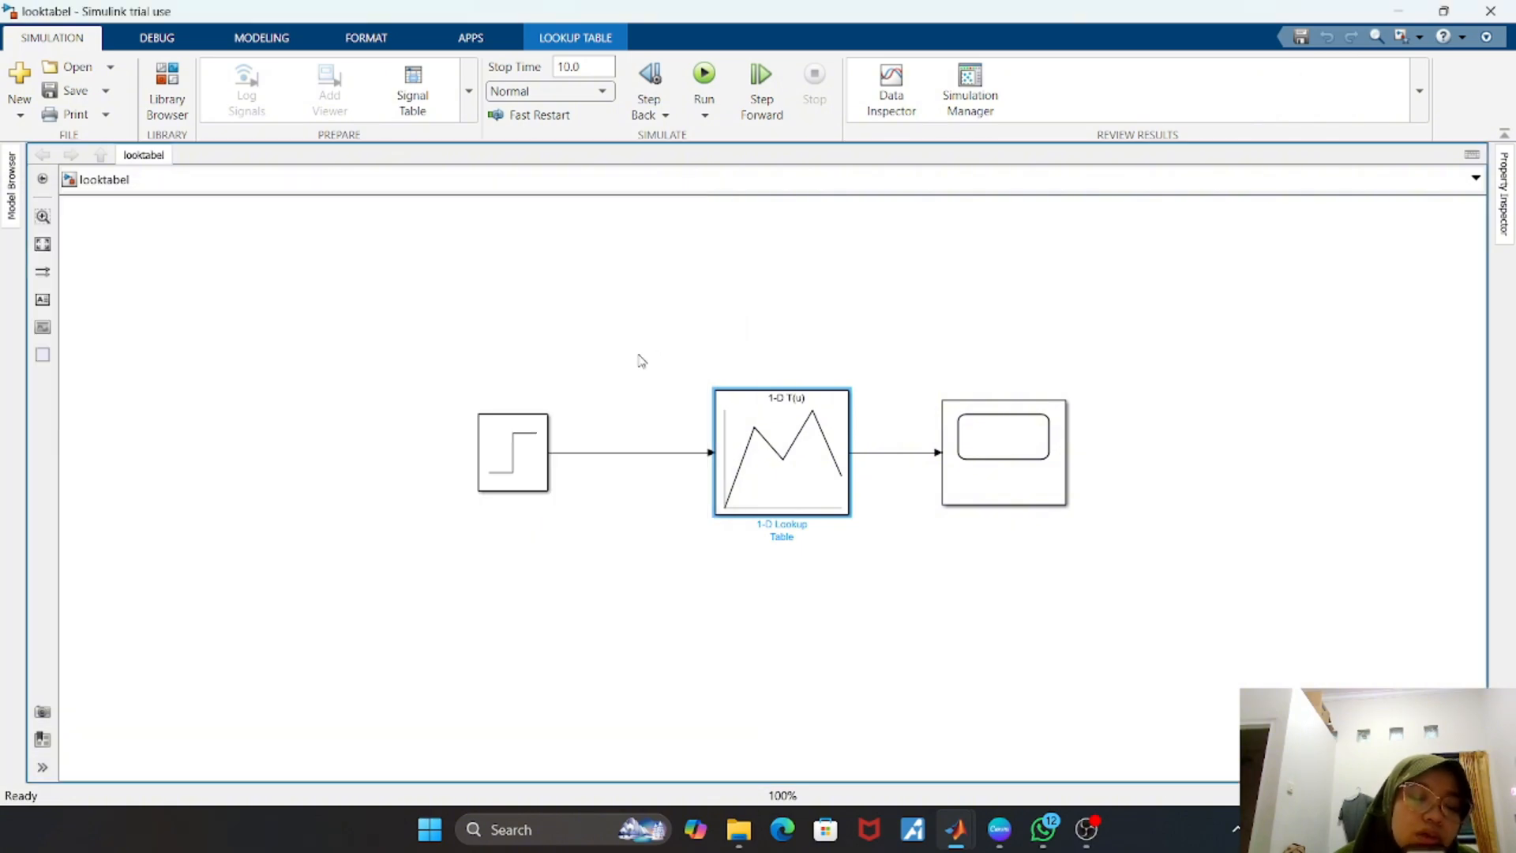
- Examine the Step block's step time, initial value and final value, then close its parameters
click(531, 451)
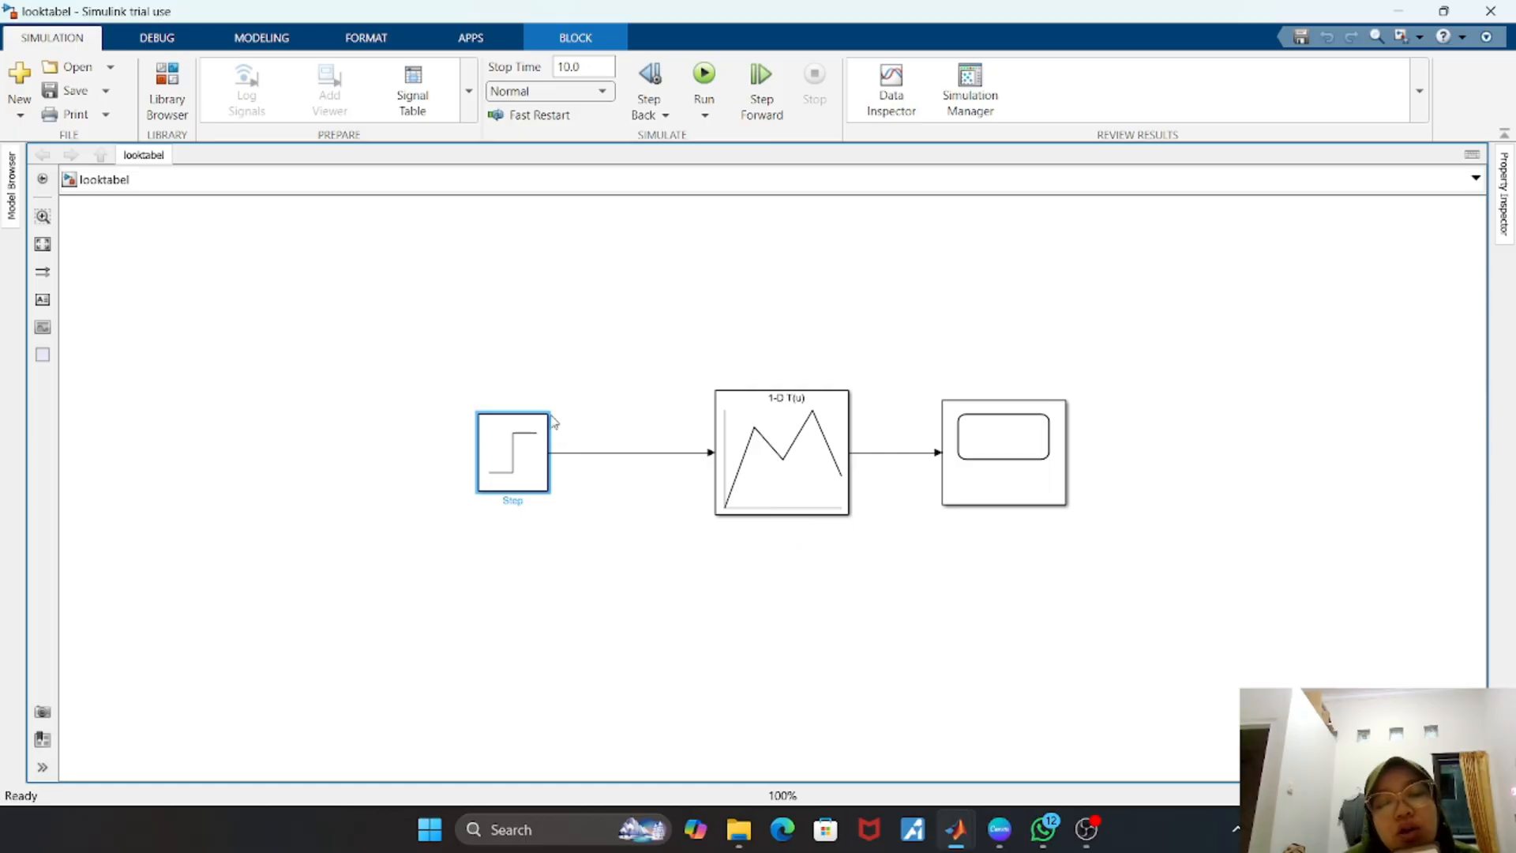
double_click(529, 450)
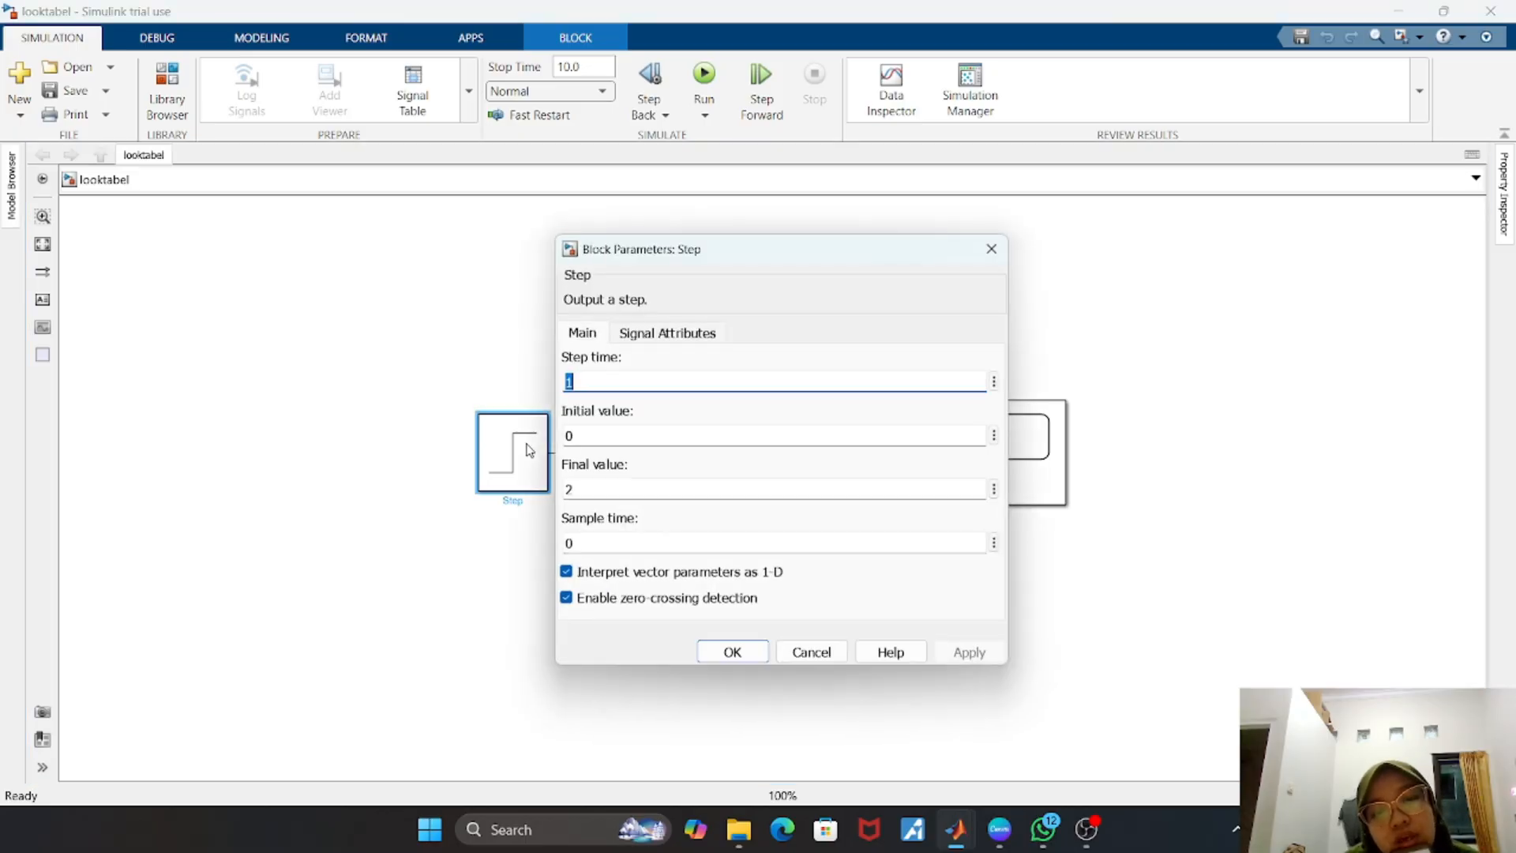
click(991, 249)
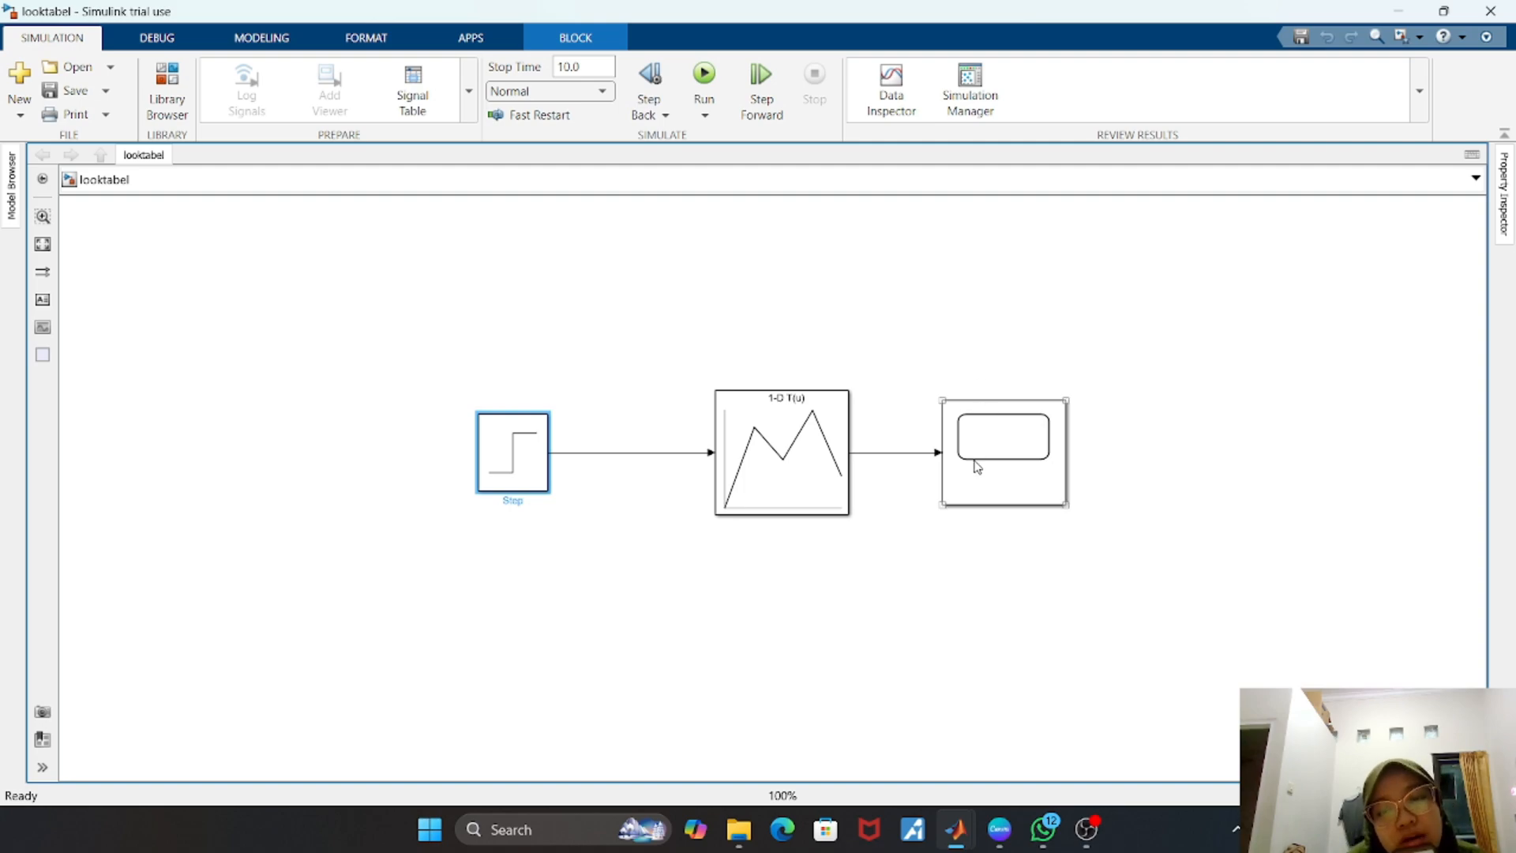
- Run the looktabel simulation, inspect the output curve in the Scope and close the Scope window
click(703, 74)
double_click(995, 444)
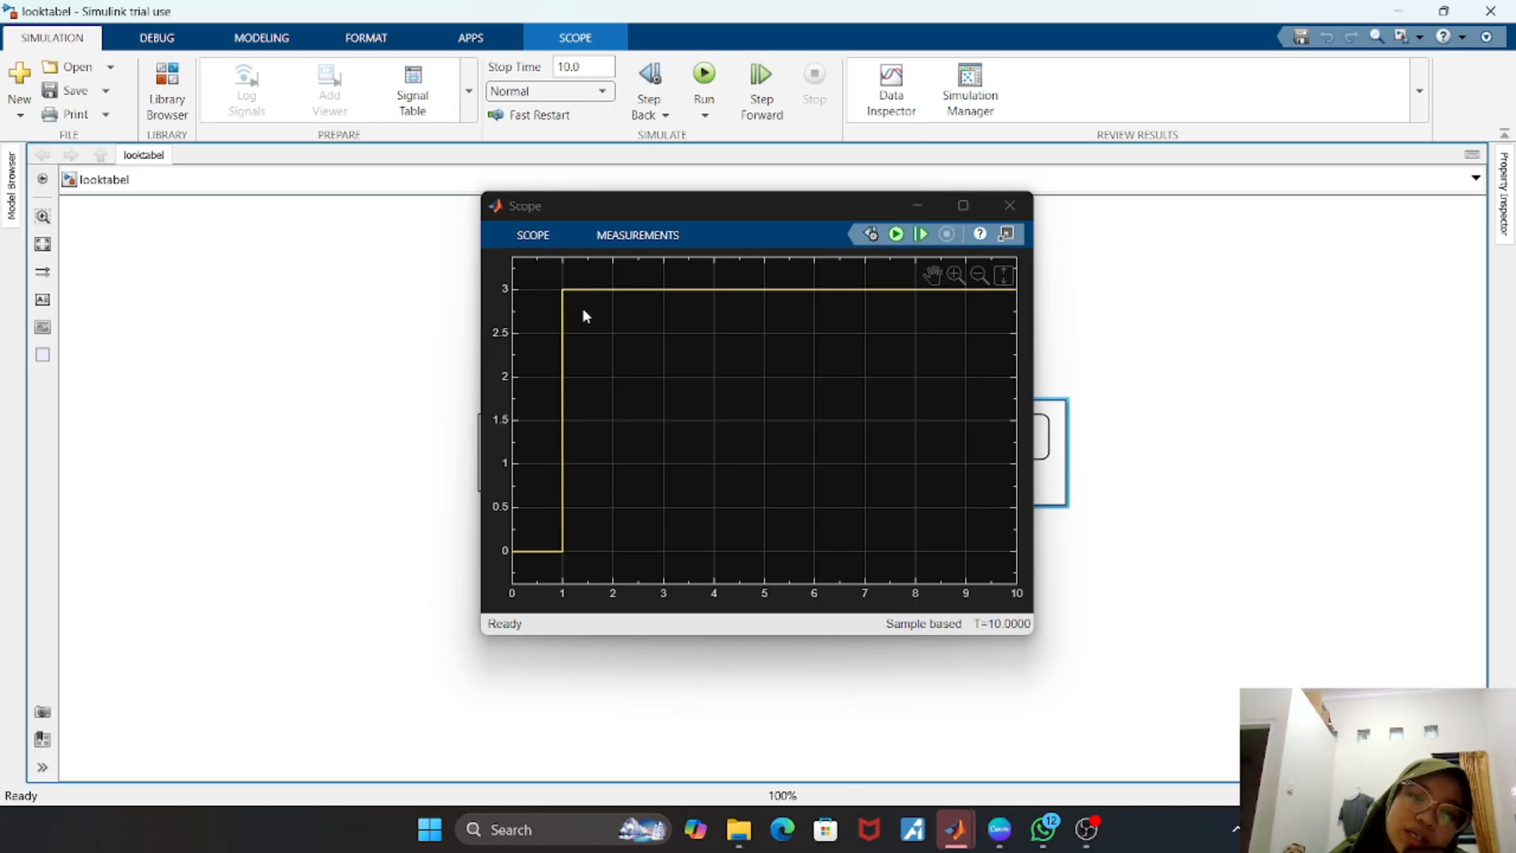
click(1008, 198)
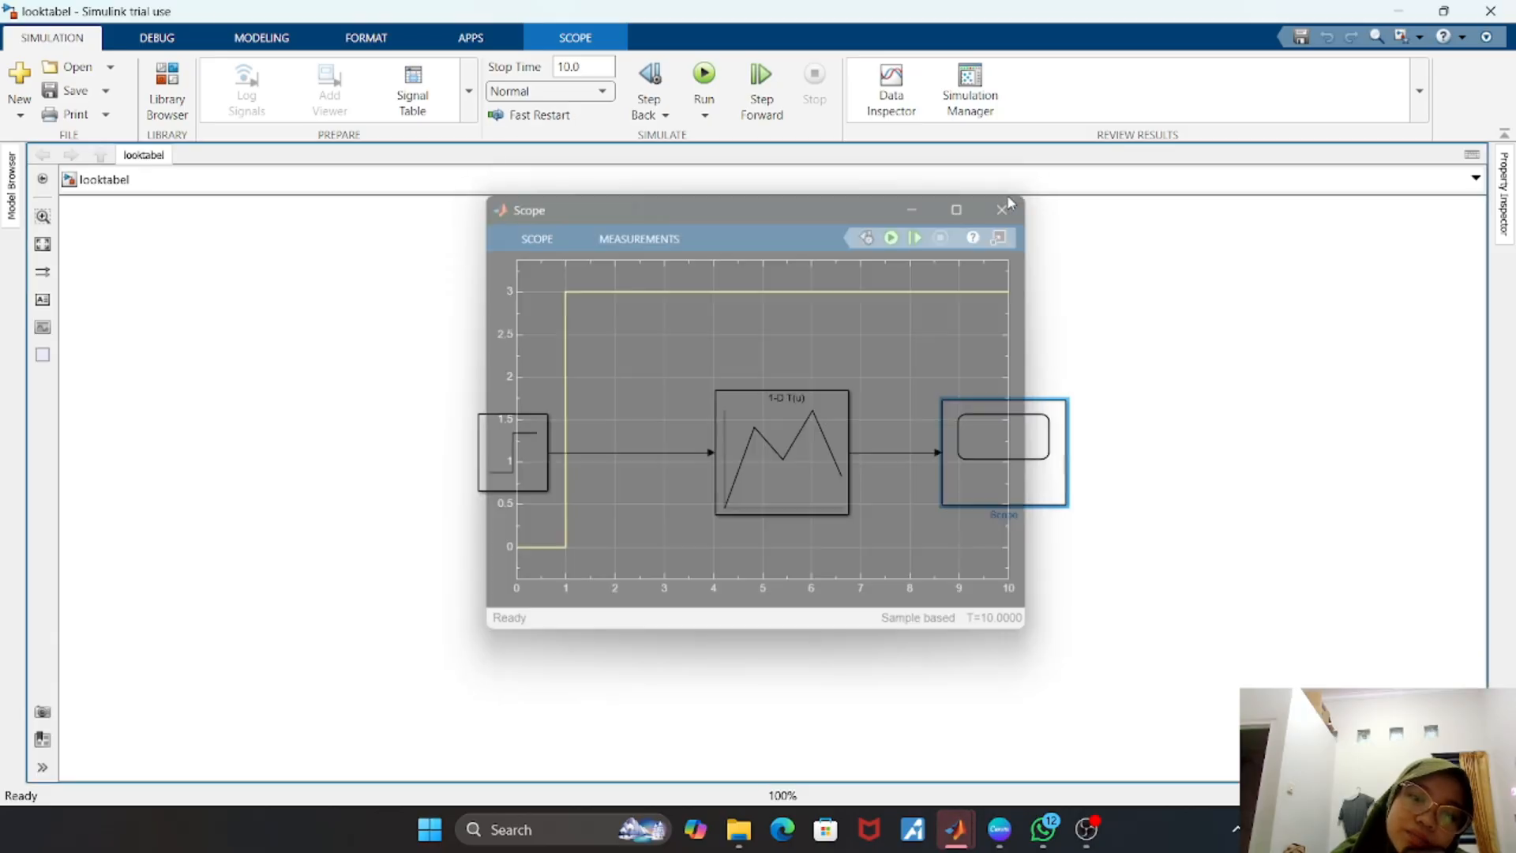
- Compare the 1-D Lookup Table's table data with its breakpoints, close the dialog and save the looktabel model
double_click(798, 492)
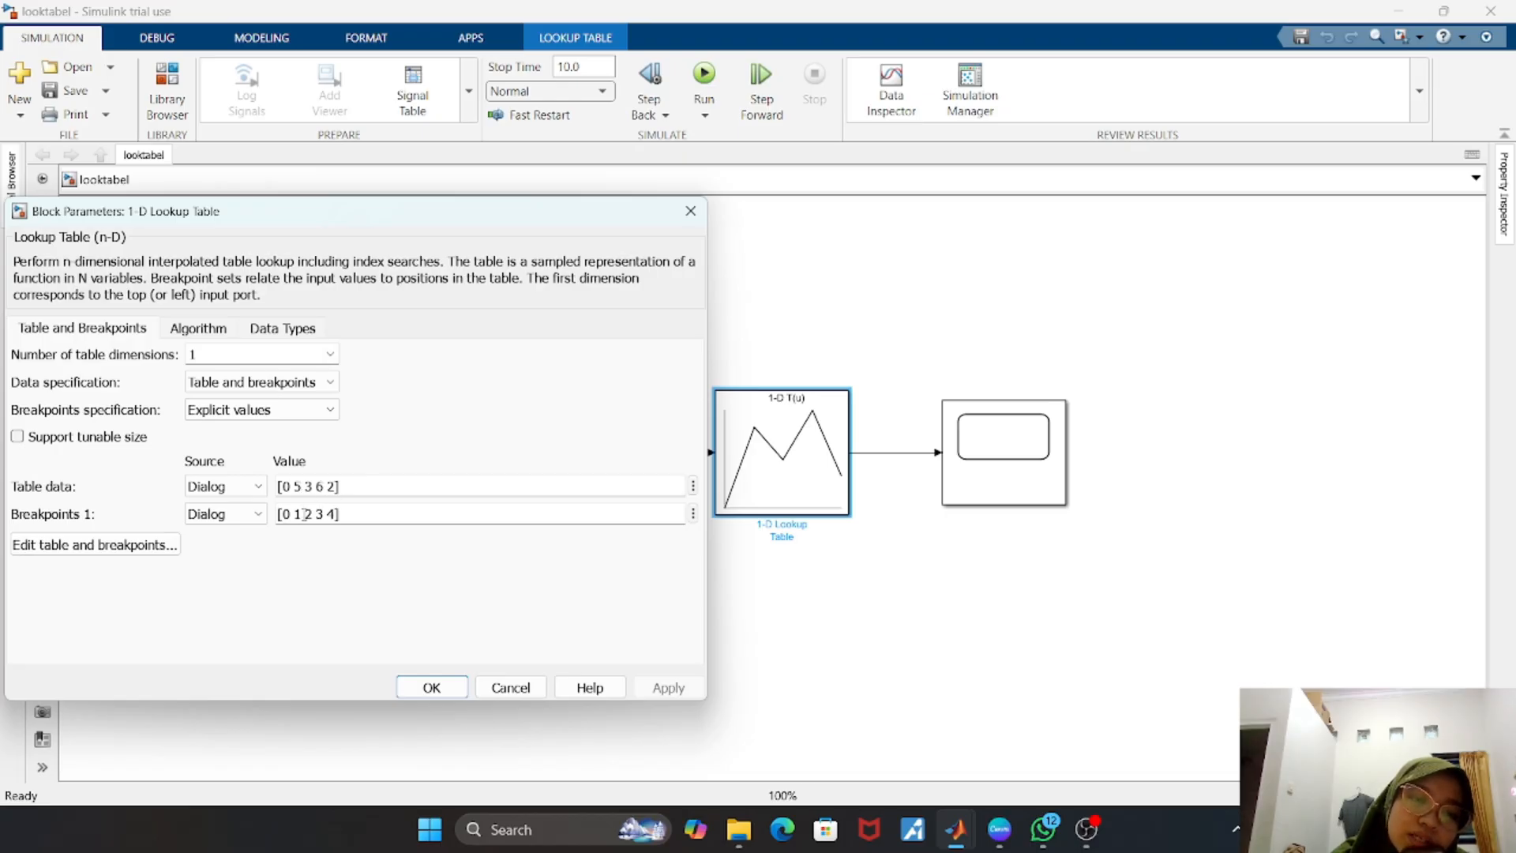
click(691, 211)
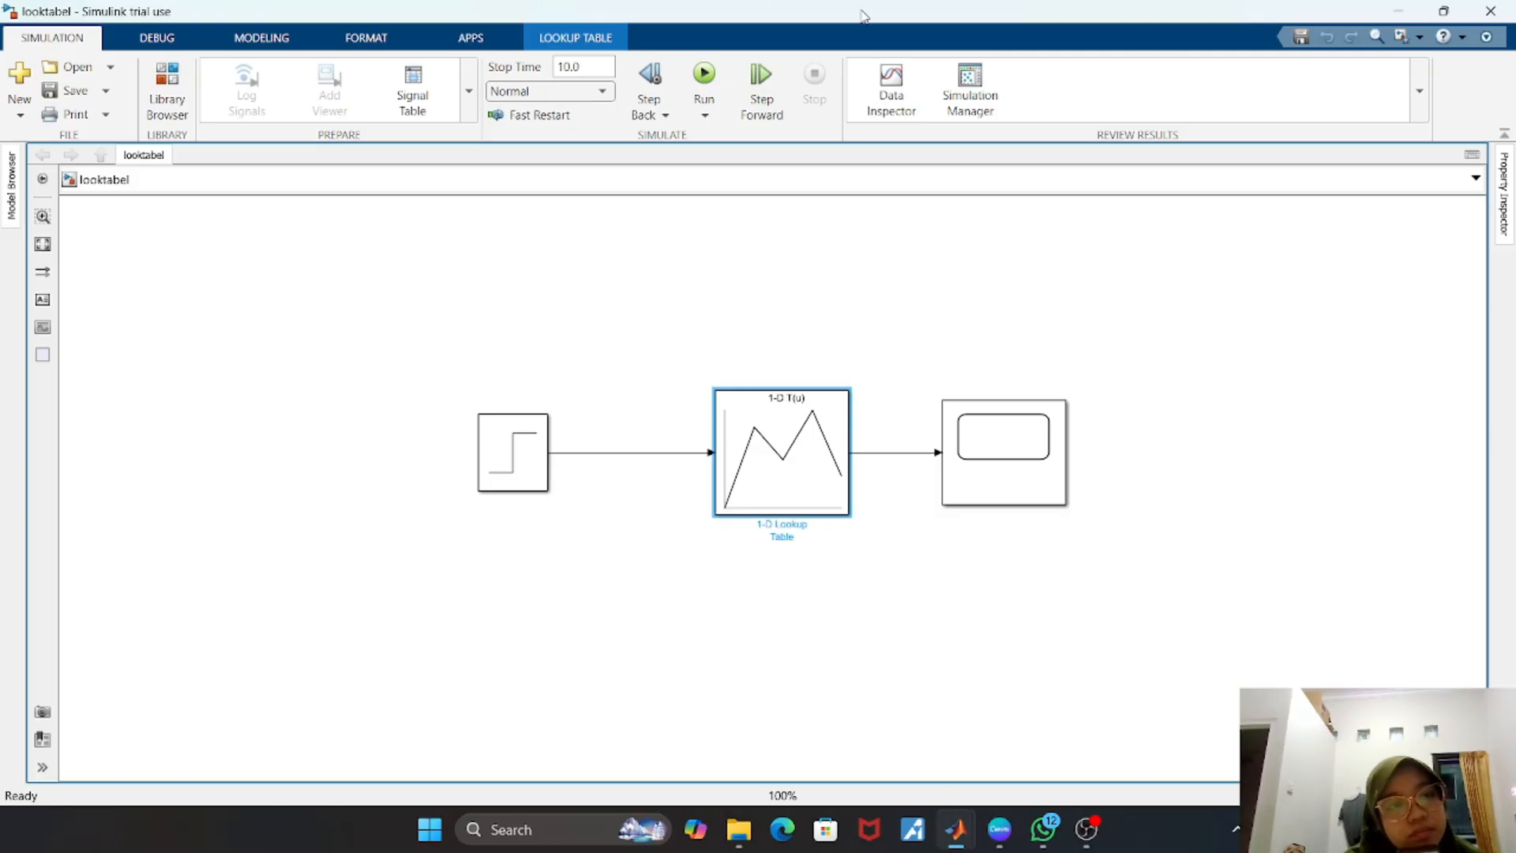
click(86, 96)
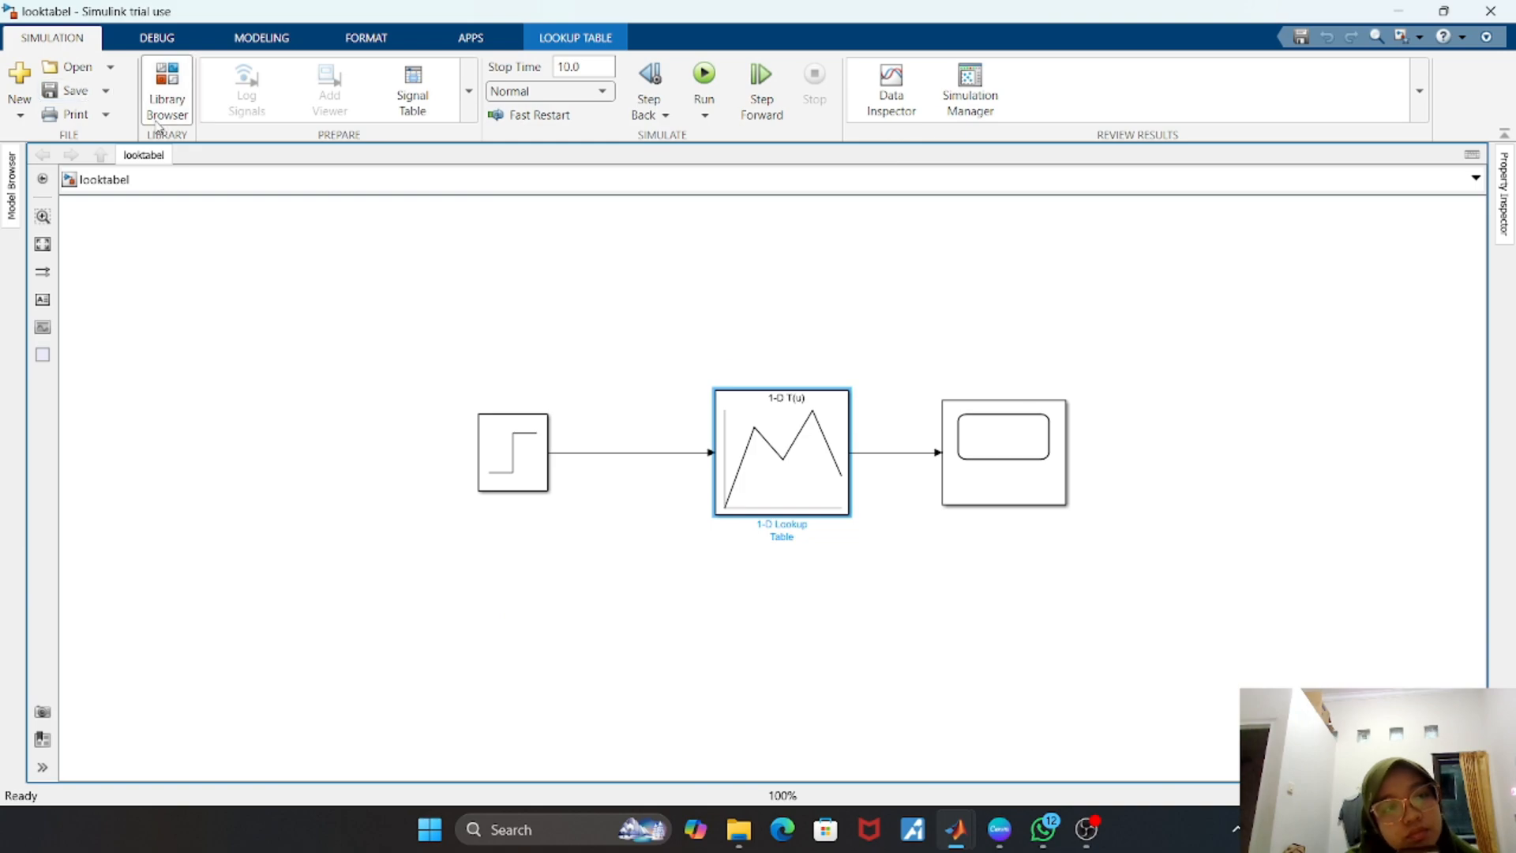
click(74, 98)
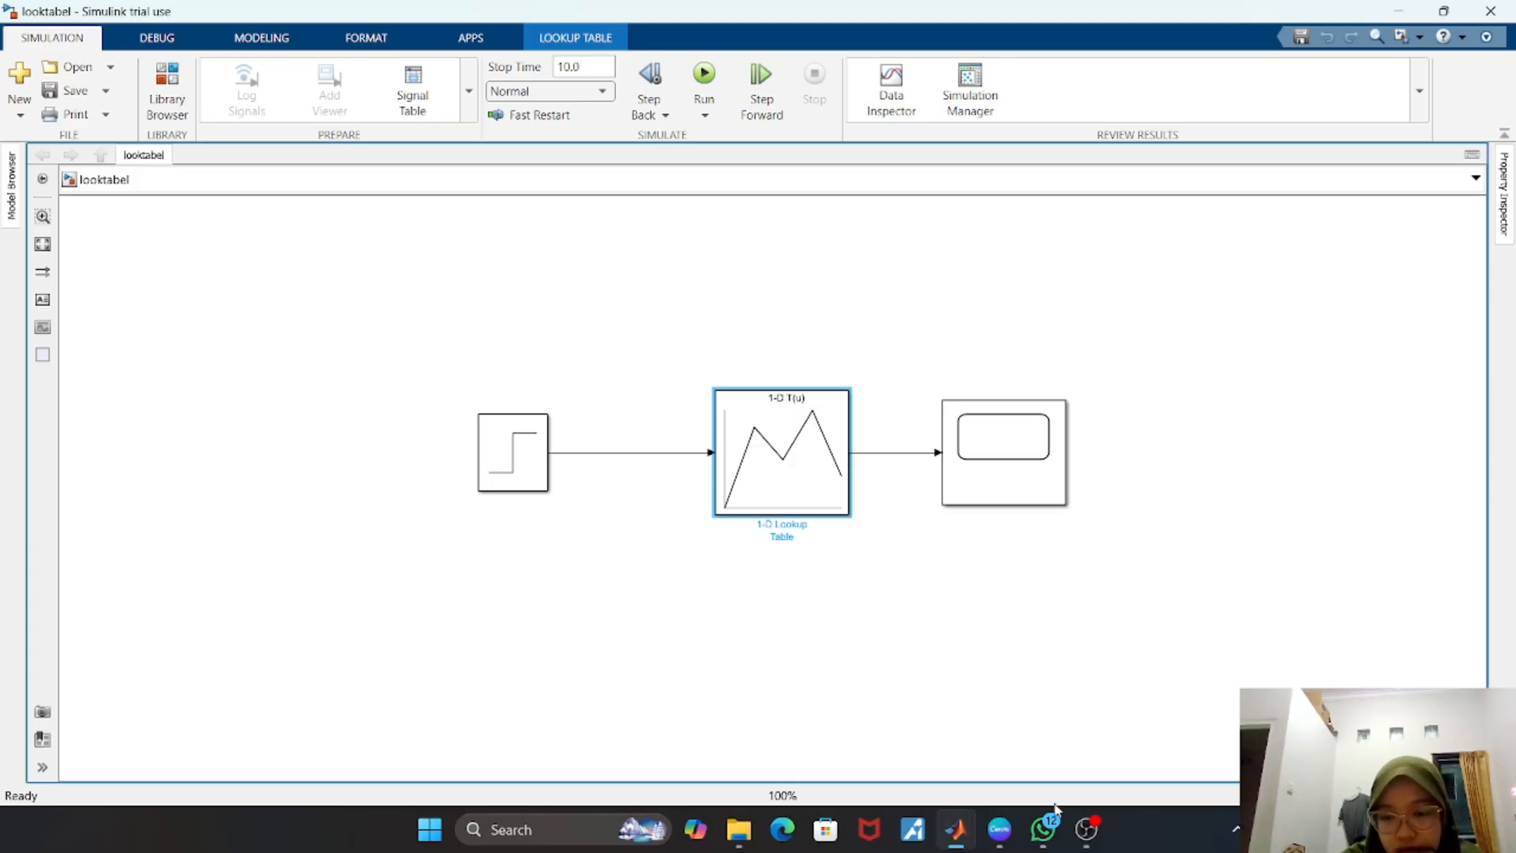
- Open the recent model muxdemuxbus.slx from the Simulink start page and dismiss the model recovery dialog
mouse_move(952, 838)
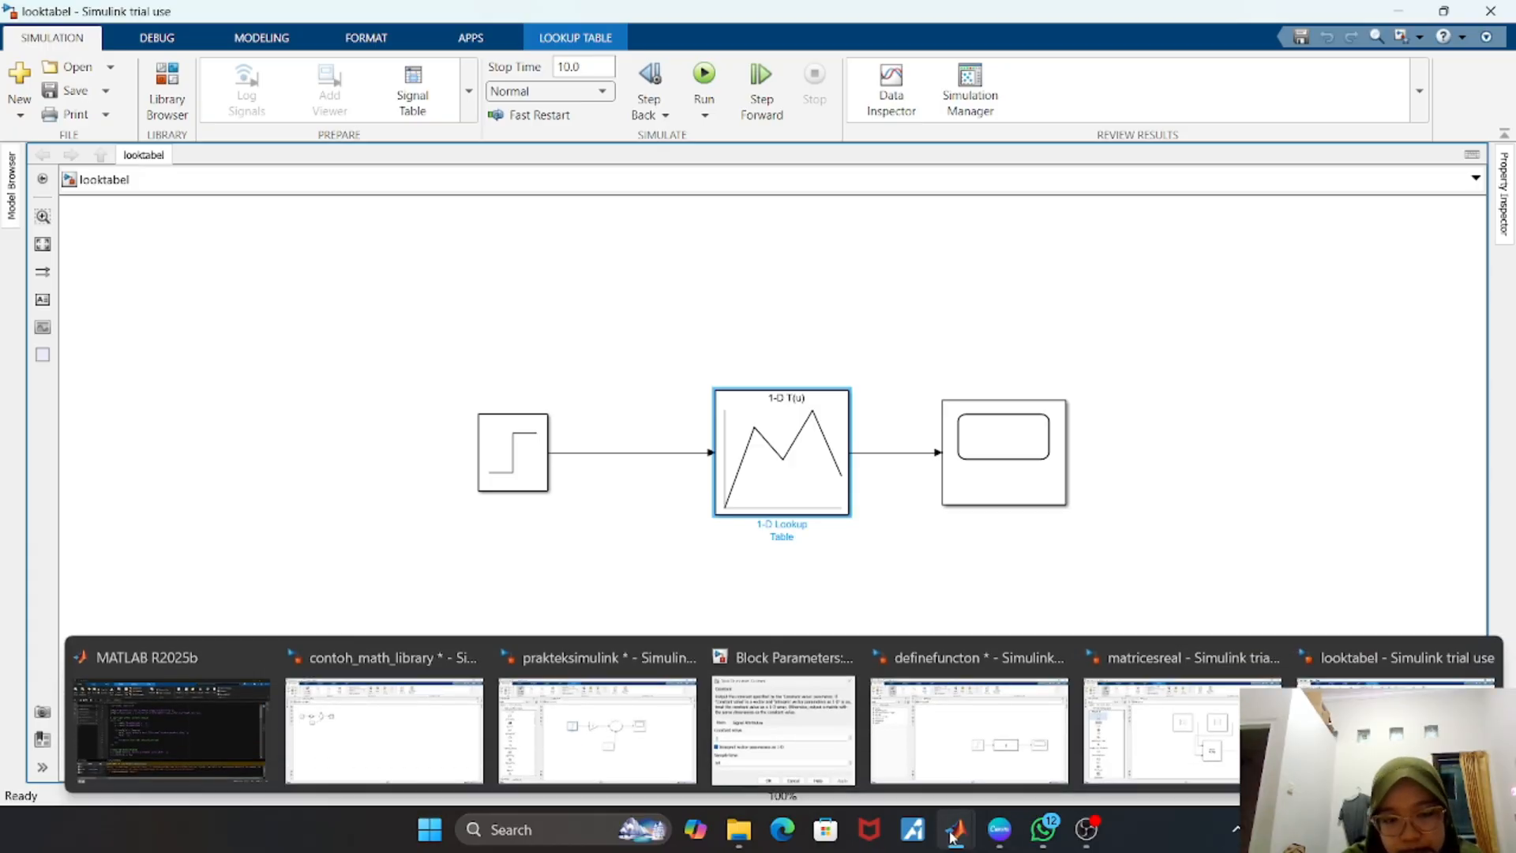
click(197, 747)
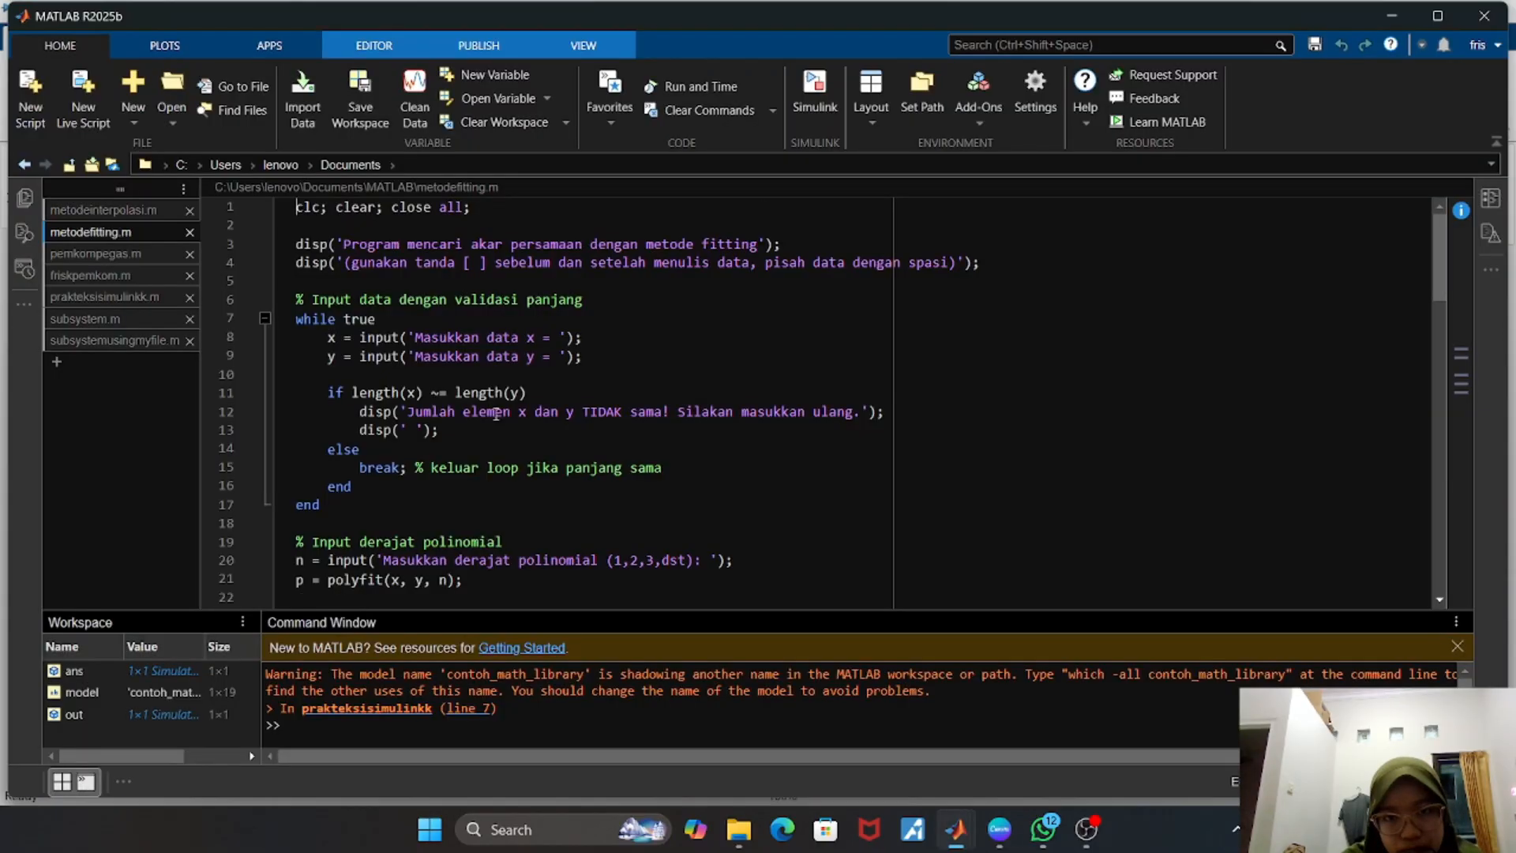
click(822, 83)
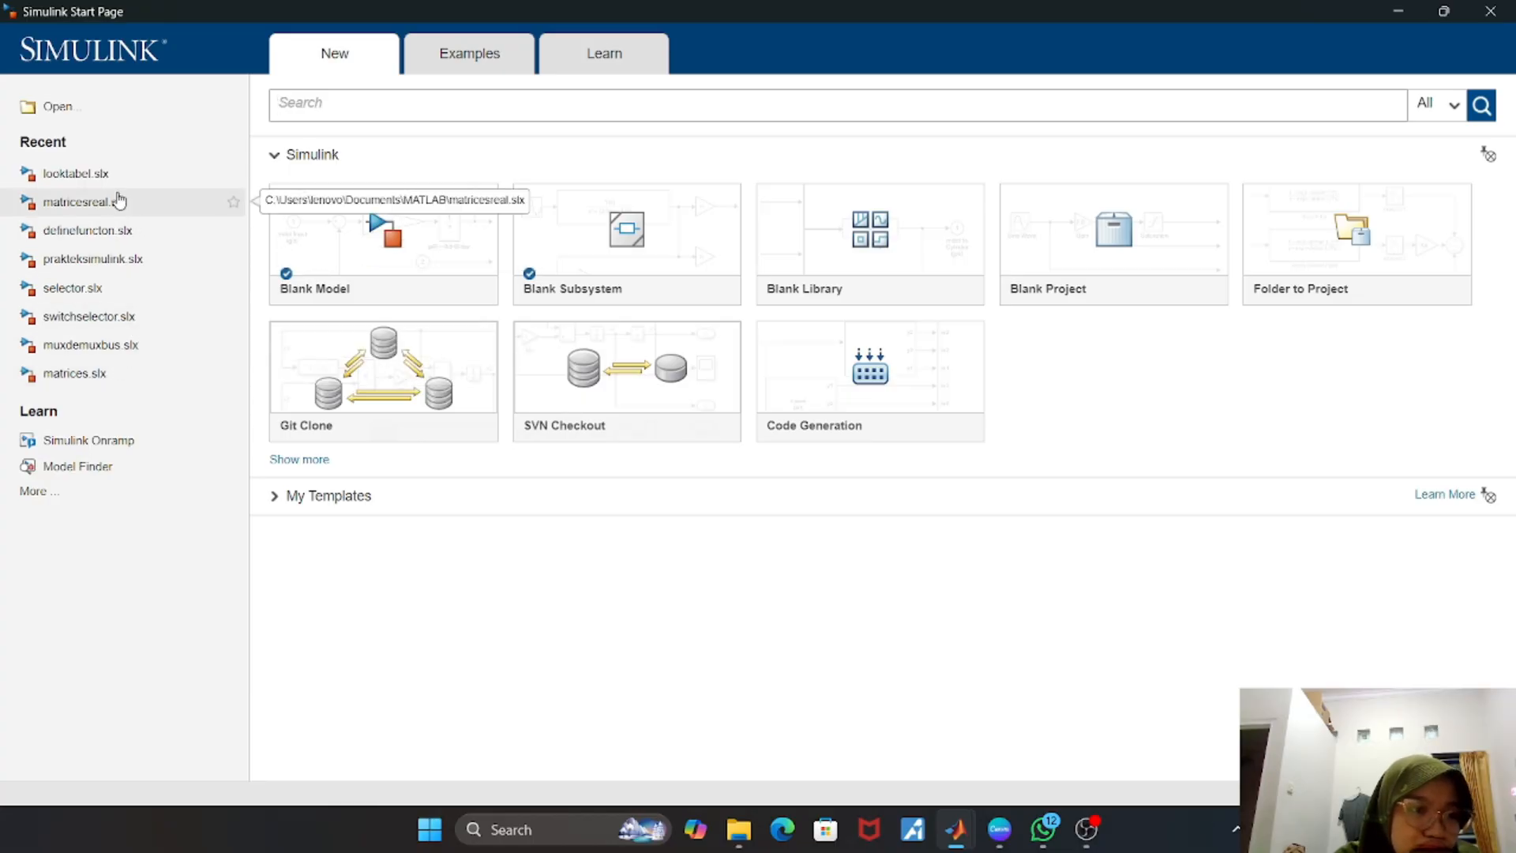
click(103, 344)
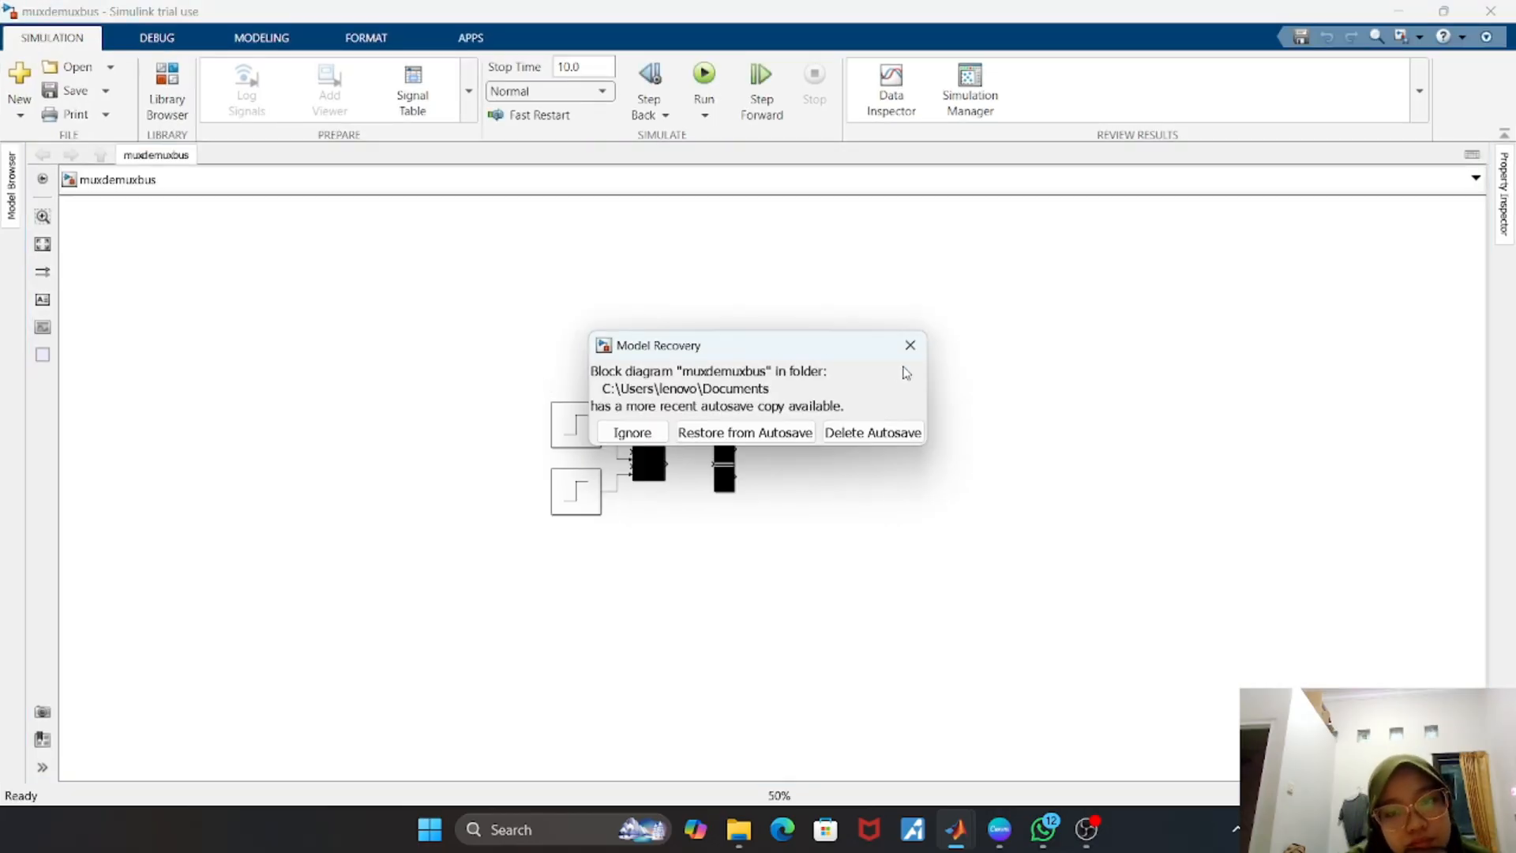
click(910, 348)
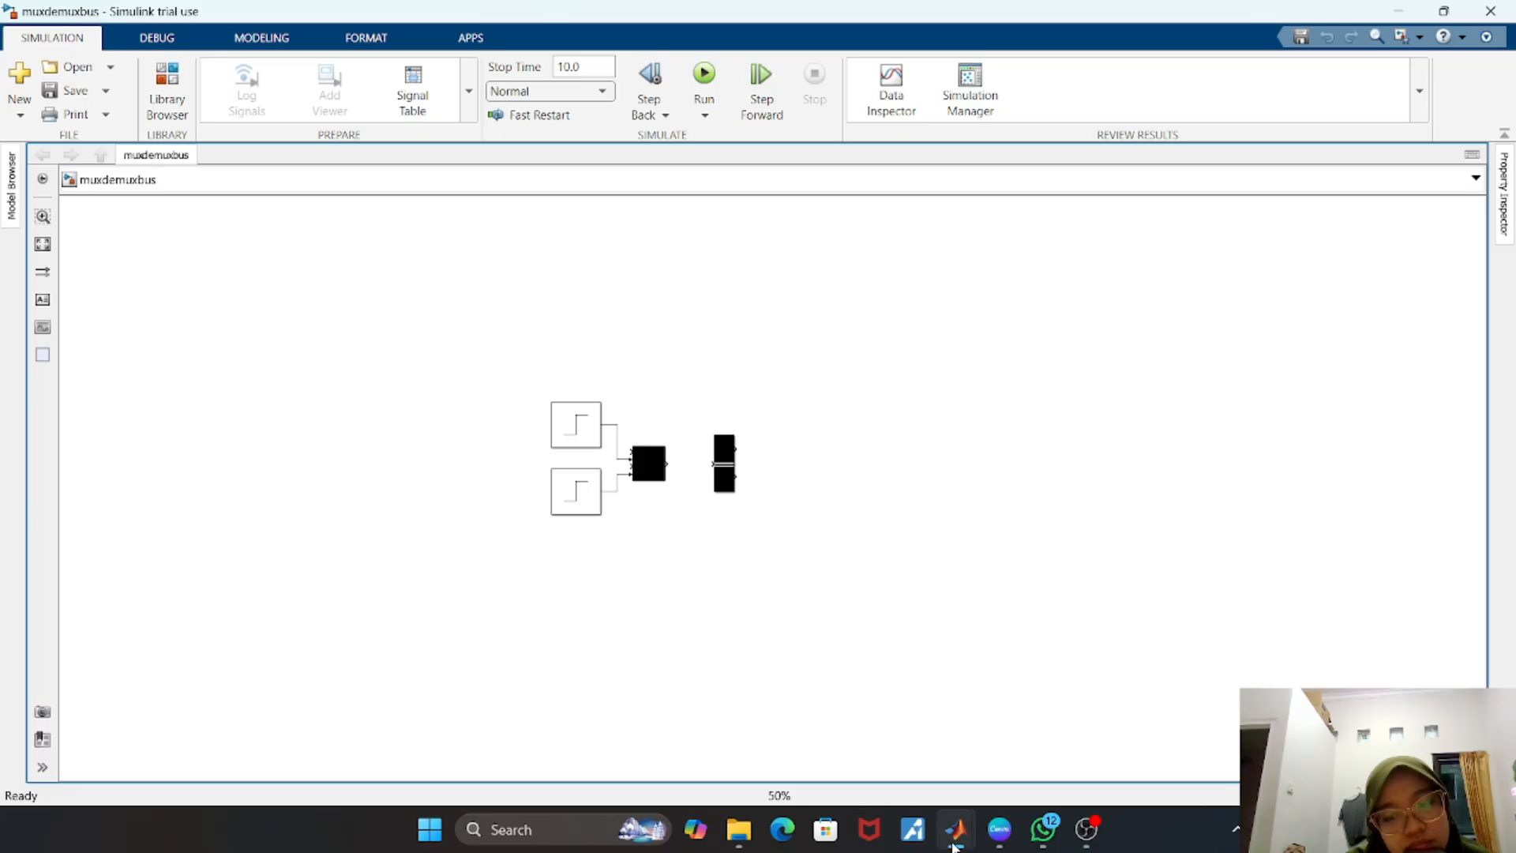
- Return to the Simulink start page through the main MATLAB window and reopen muxdemuxbus.slx
mouse_move(975, 844)
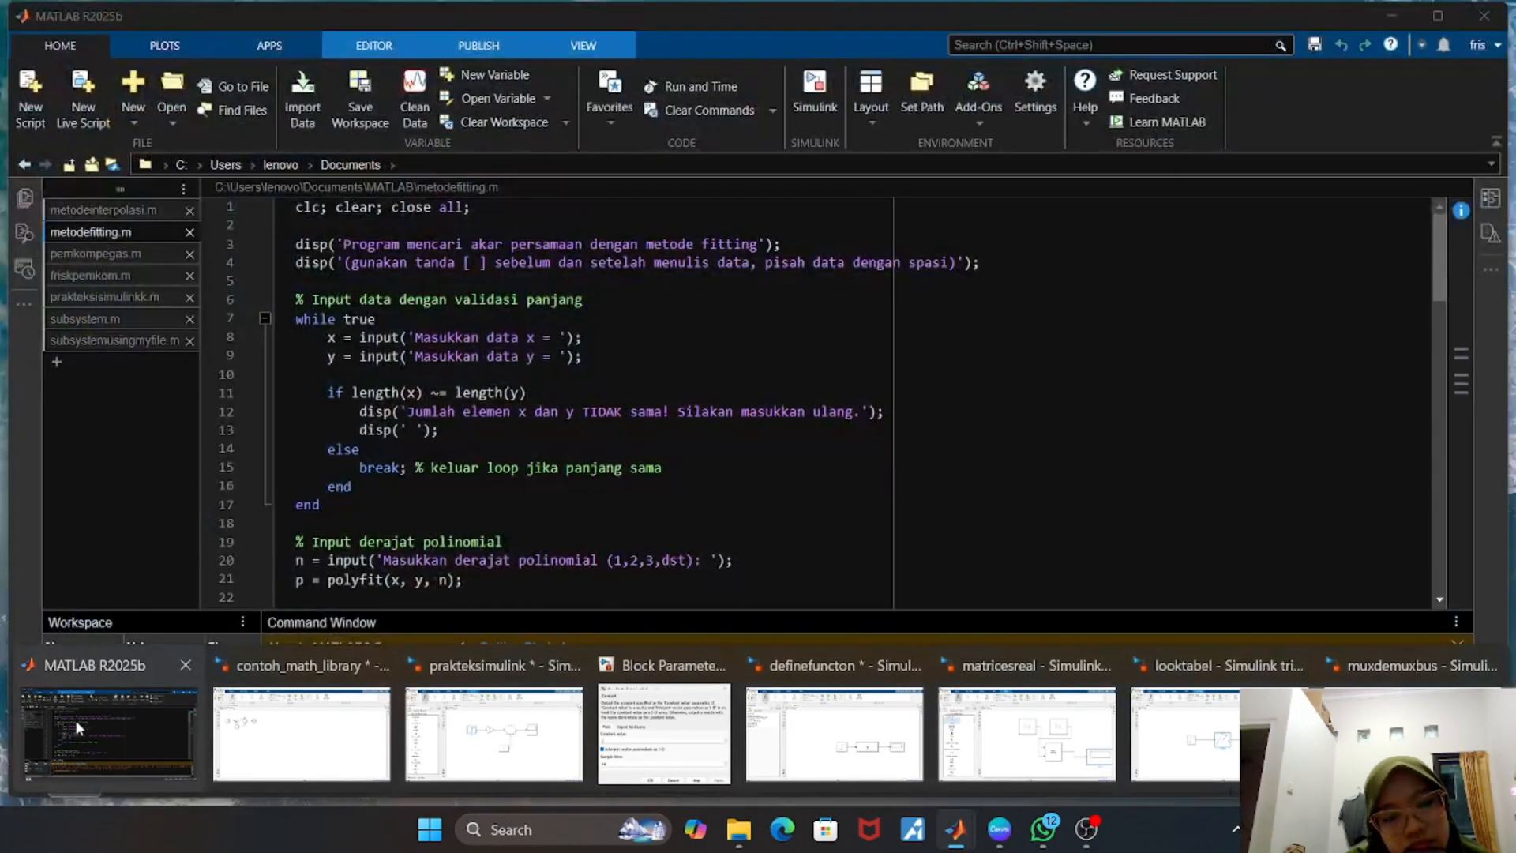
click(74, 719)
click(813, 91)
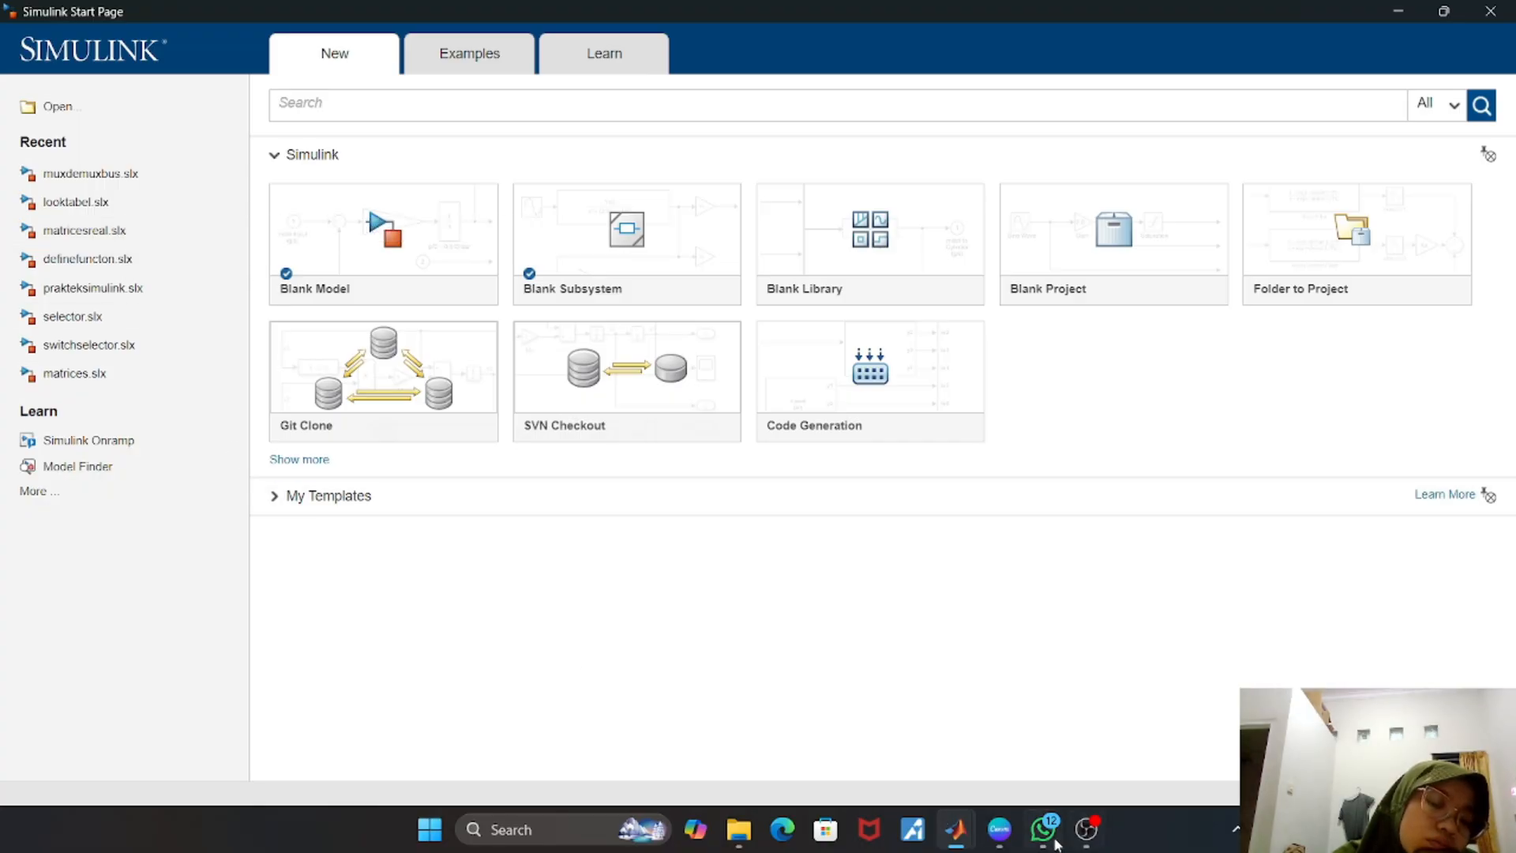
mouse_move(958, 847)
click(48, 173)
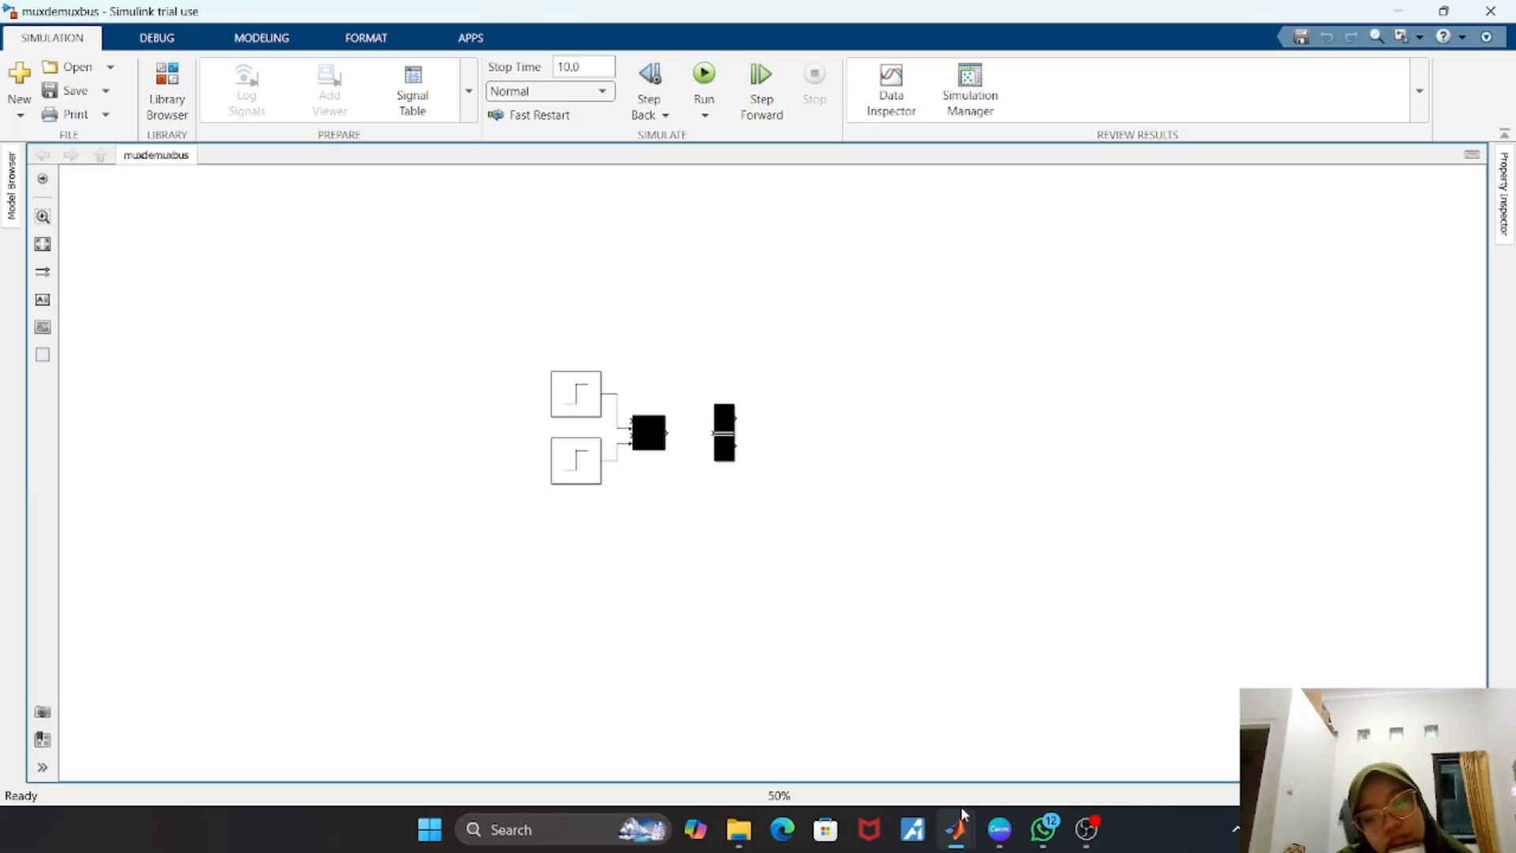
- Switch to File Explorer and look through the model files in the Documents MATLAB folder
click(738, 839)
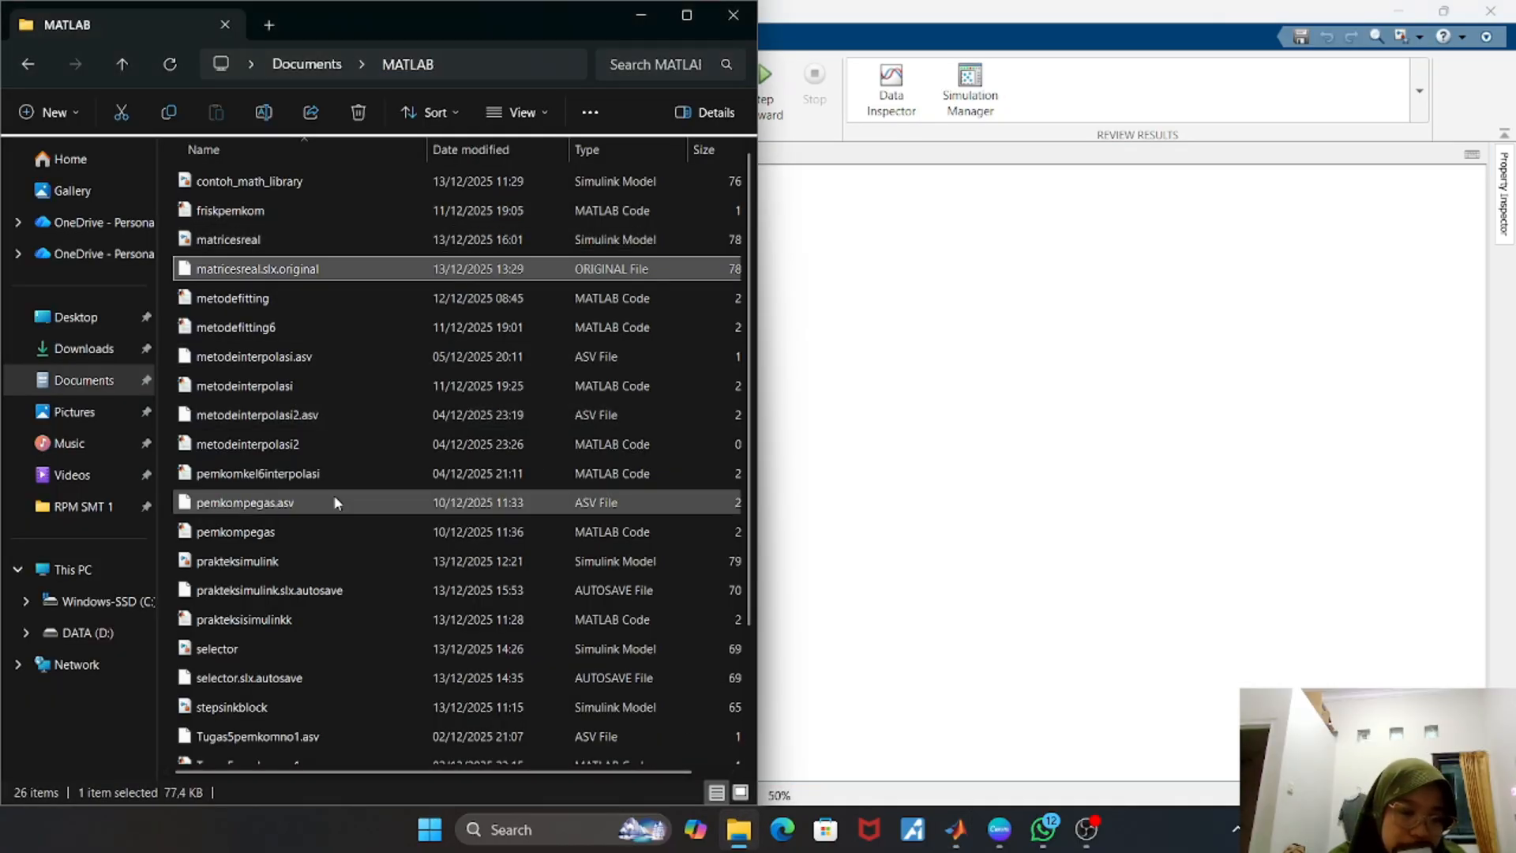
scroll(336, 497, down, 2)
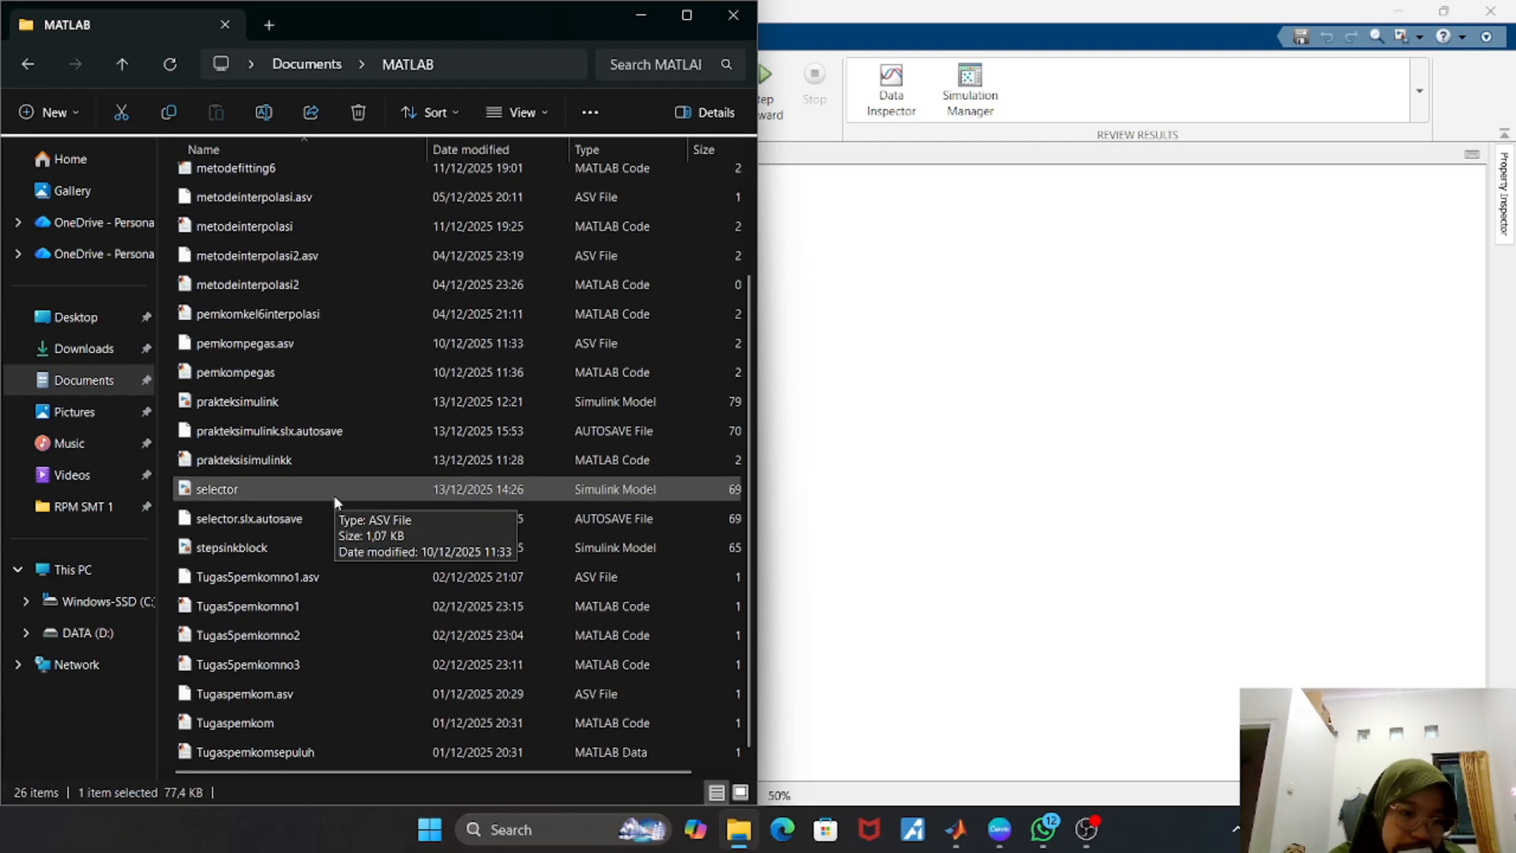
scroll(335, 502, up, 2)
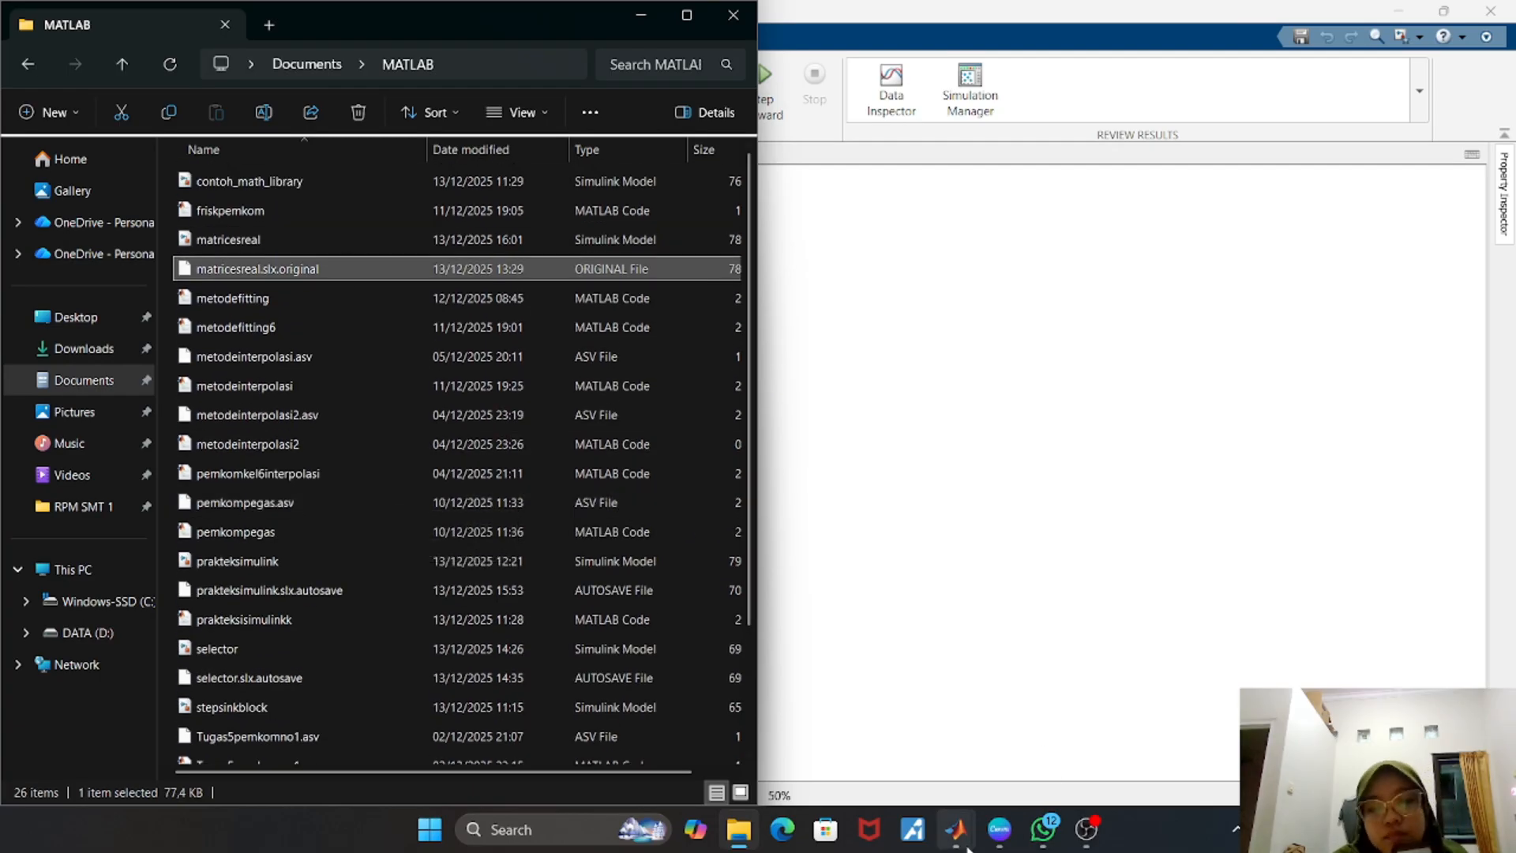
- Return from File Explorer to the muxdemuxbus model in Simulink and point out its Step, bus creator and Bus Selector blocks
mouse_move(957, 832)
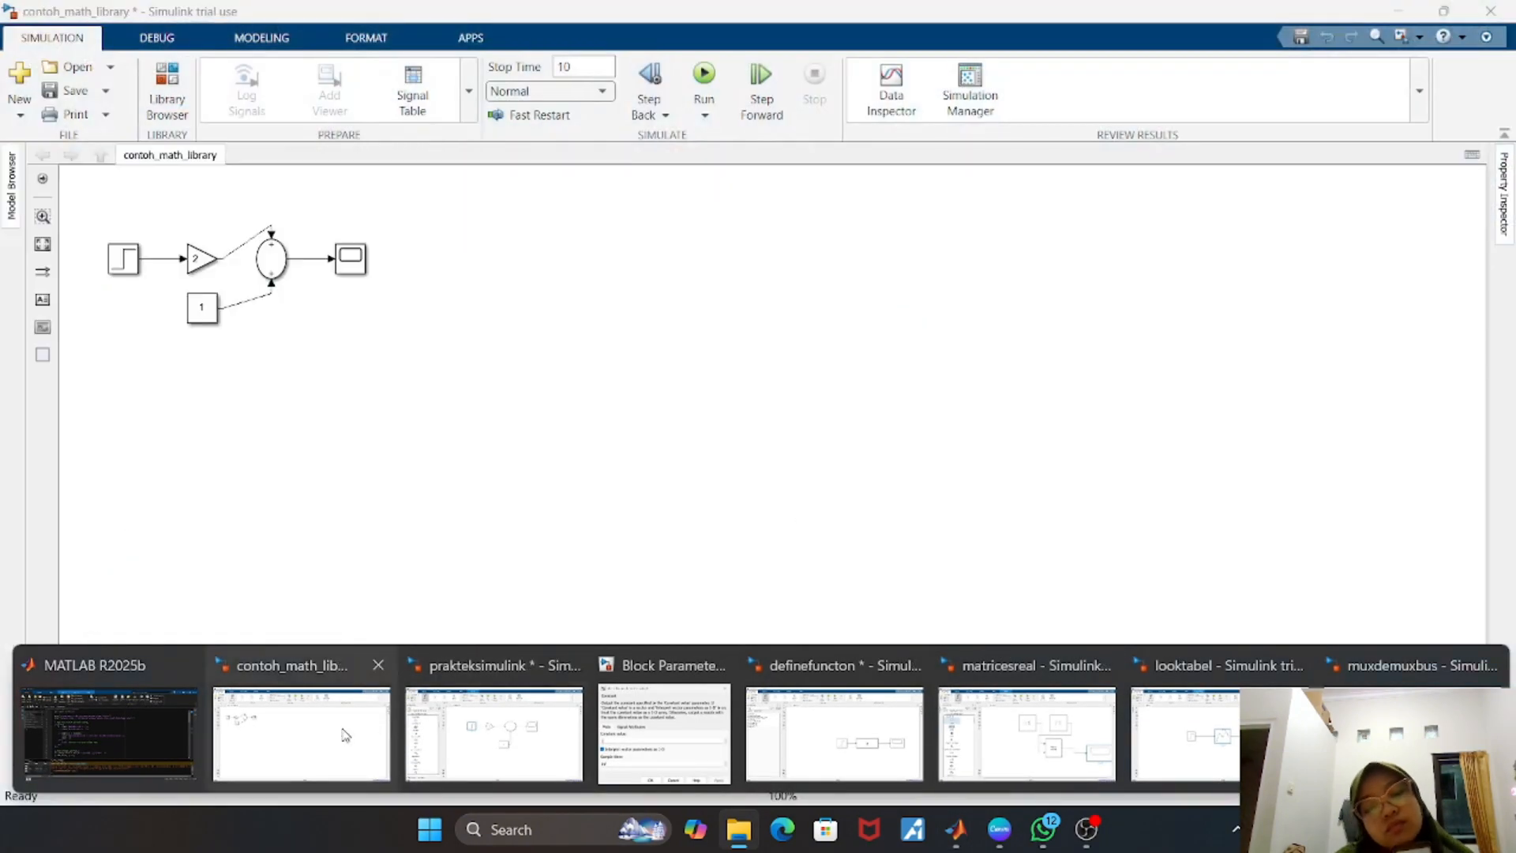
click(345, 734)
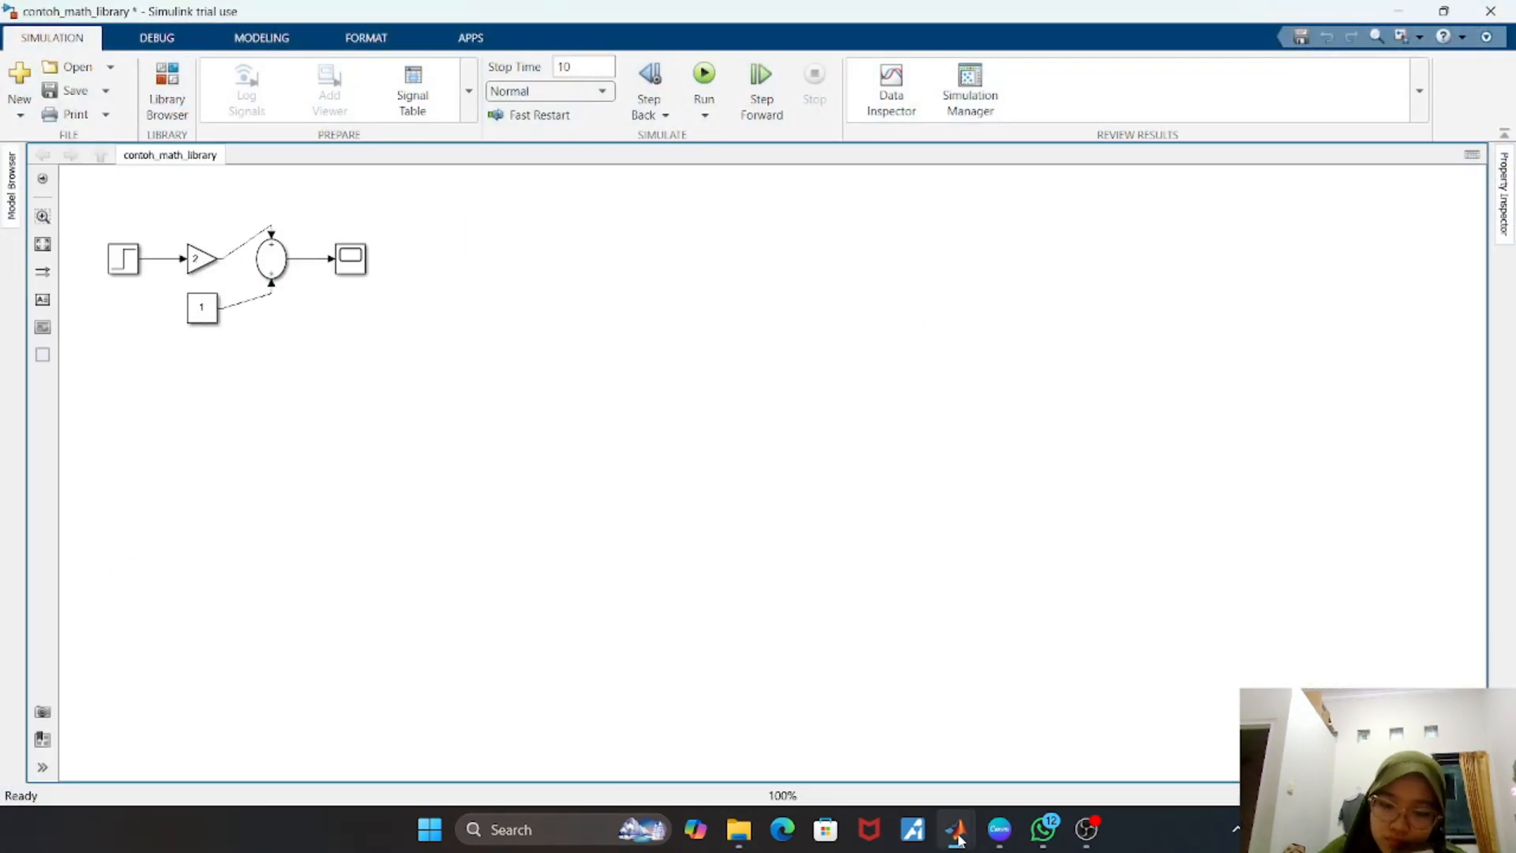
mouse_move(959, 837)
click(1413, 715)
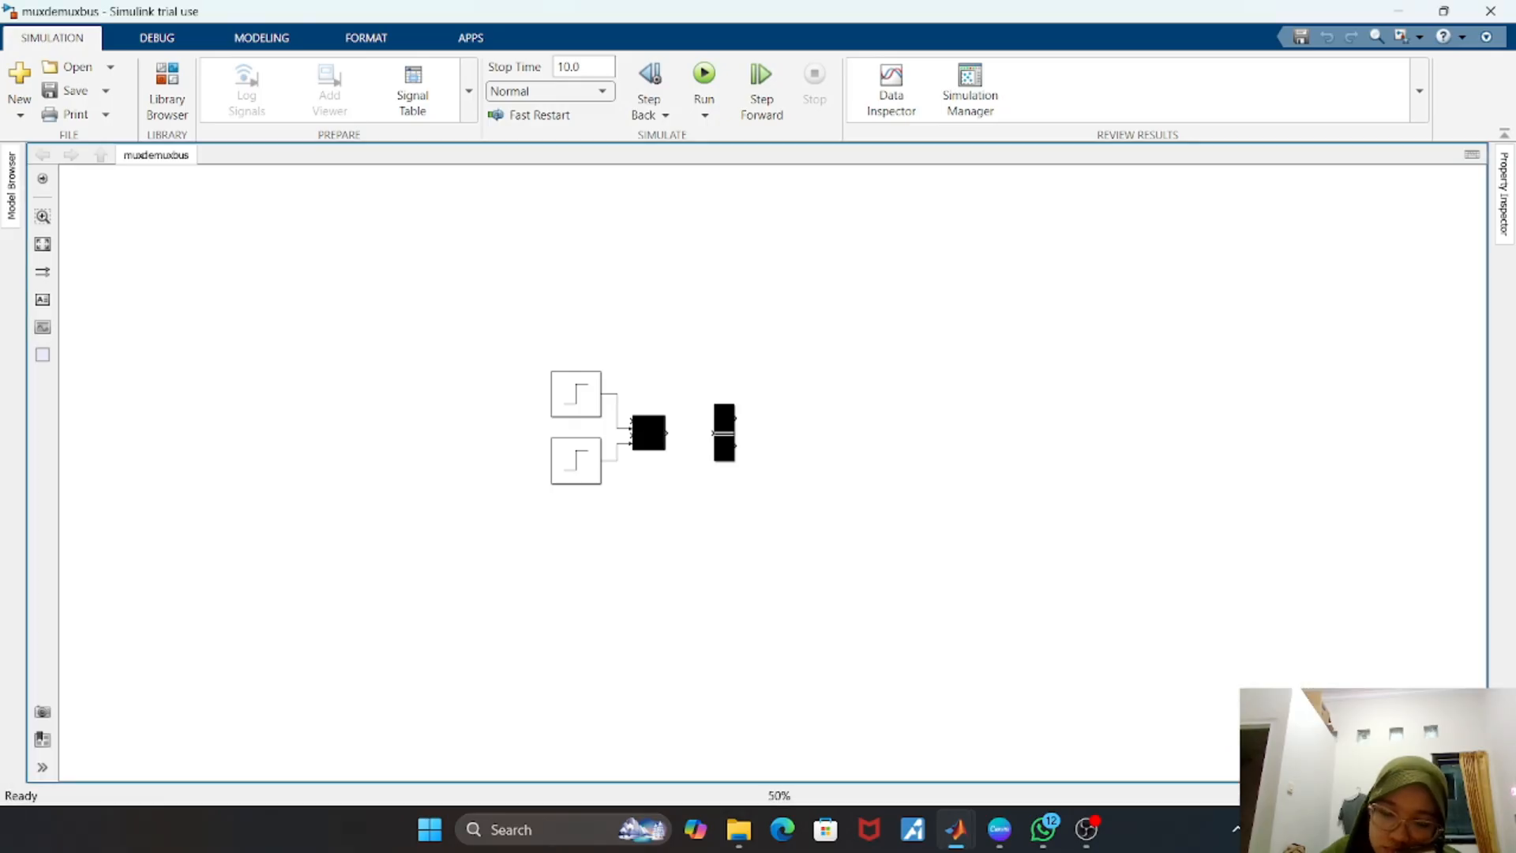
click(563, 394)
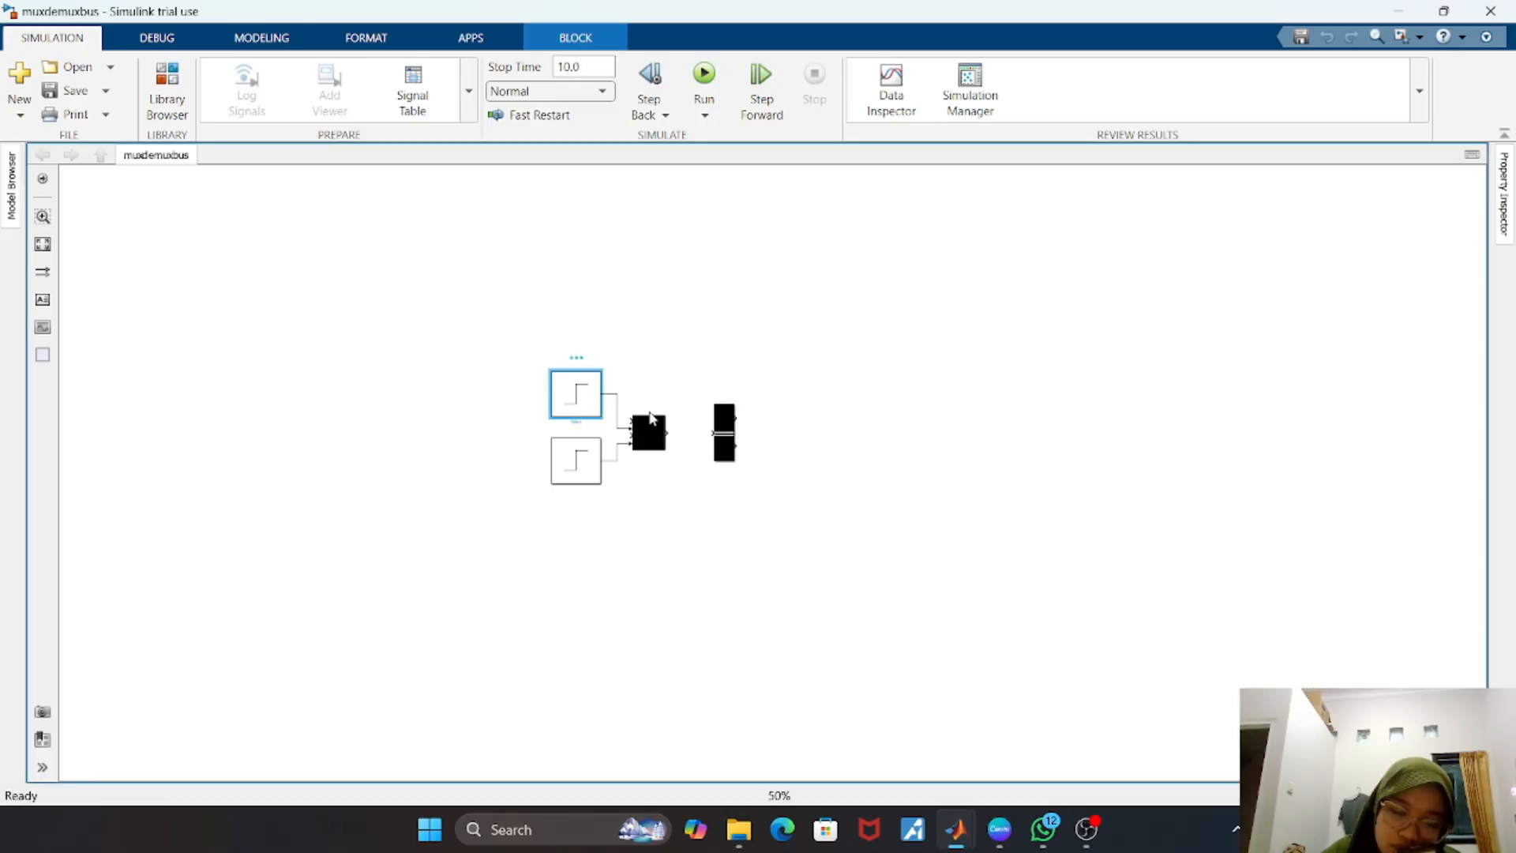
click(725, 450)
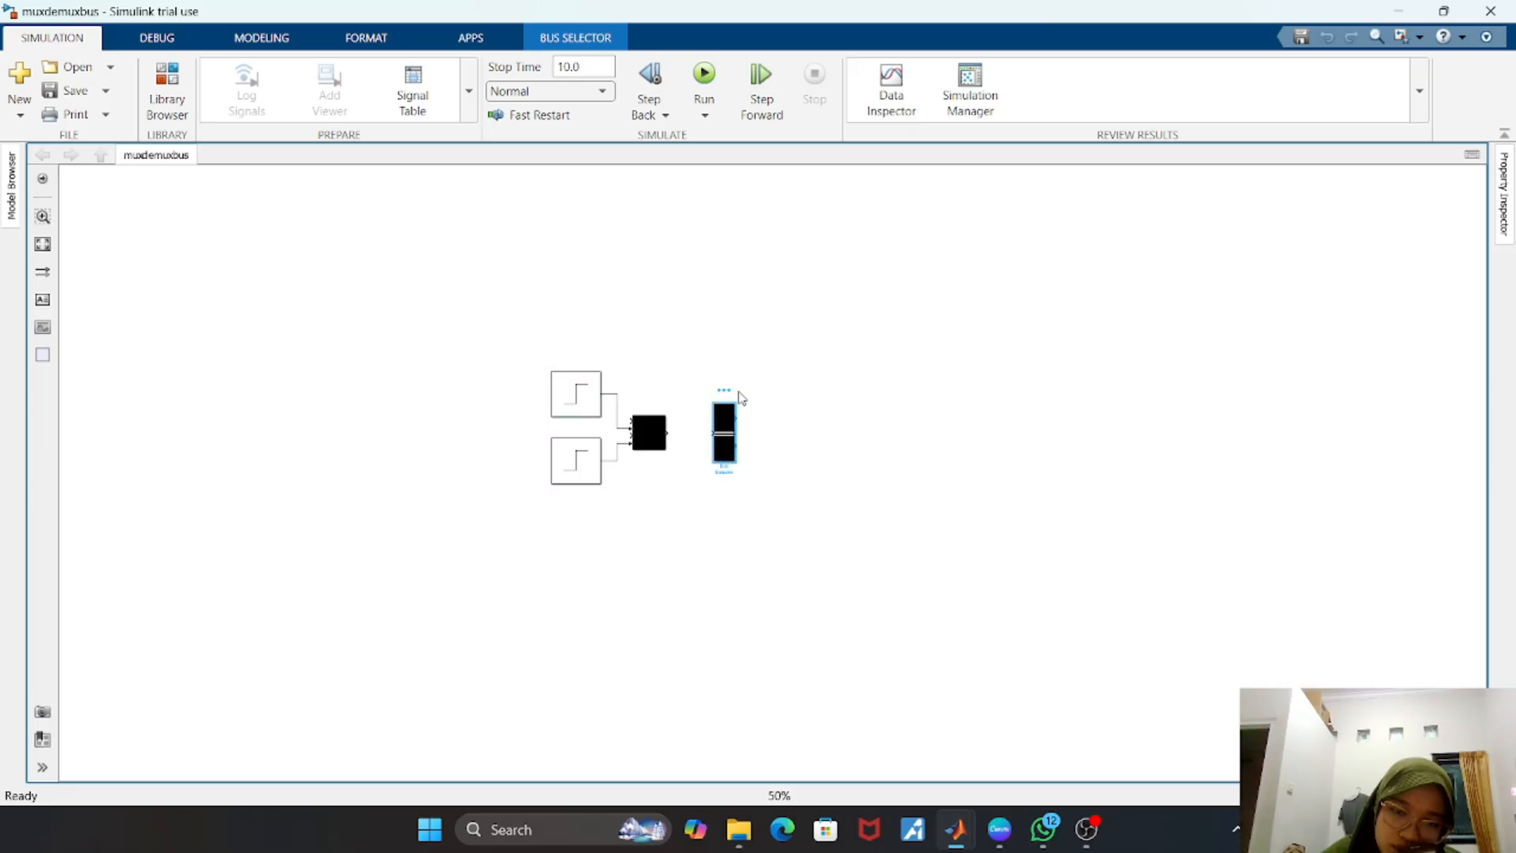
click(586, 405)
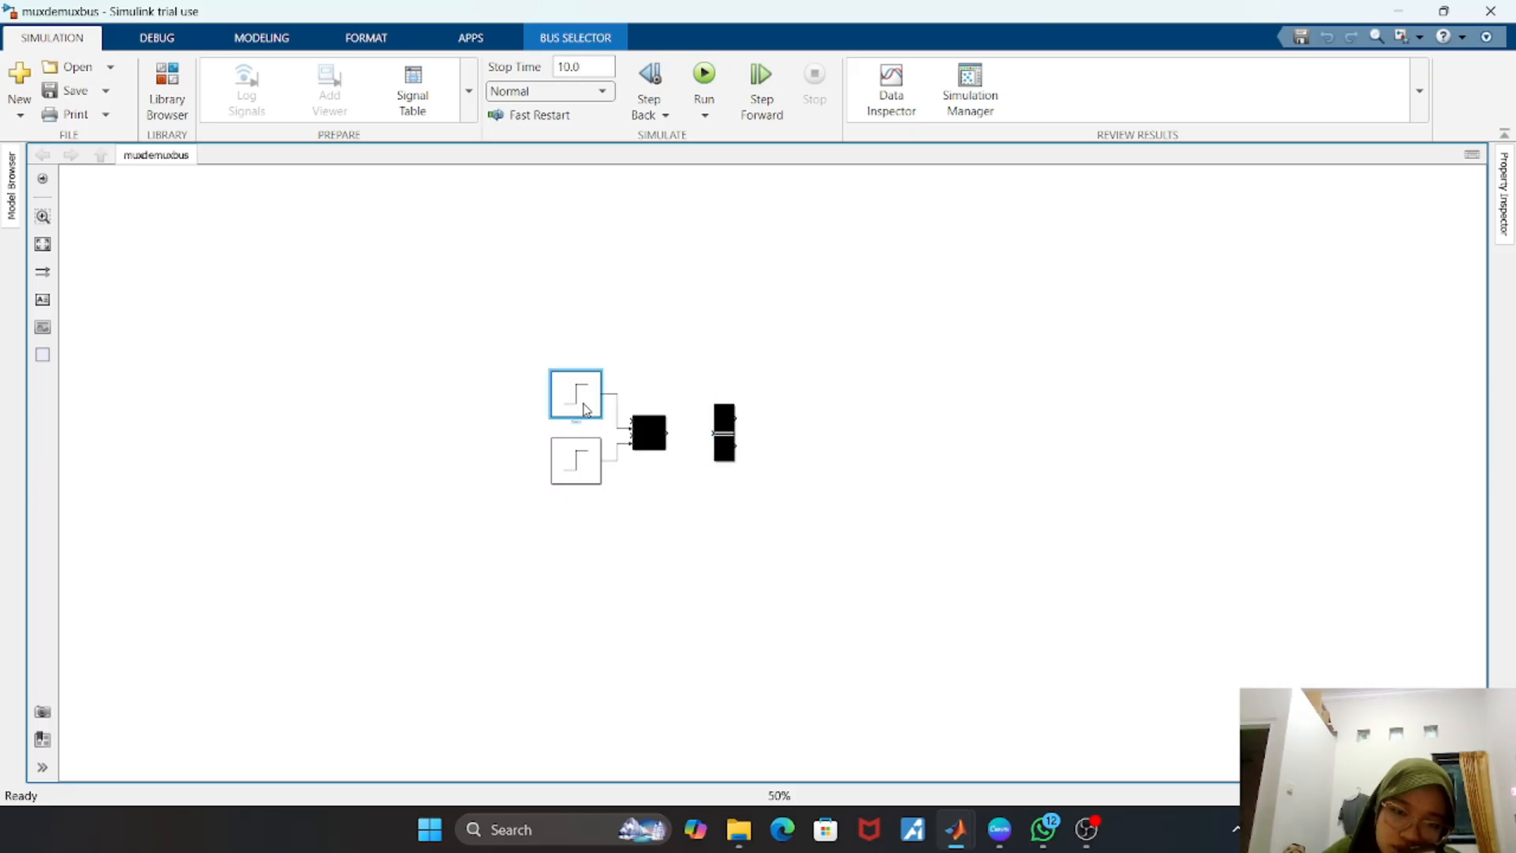
click(647, 430)
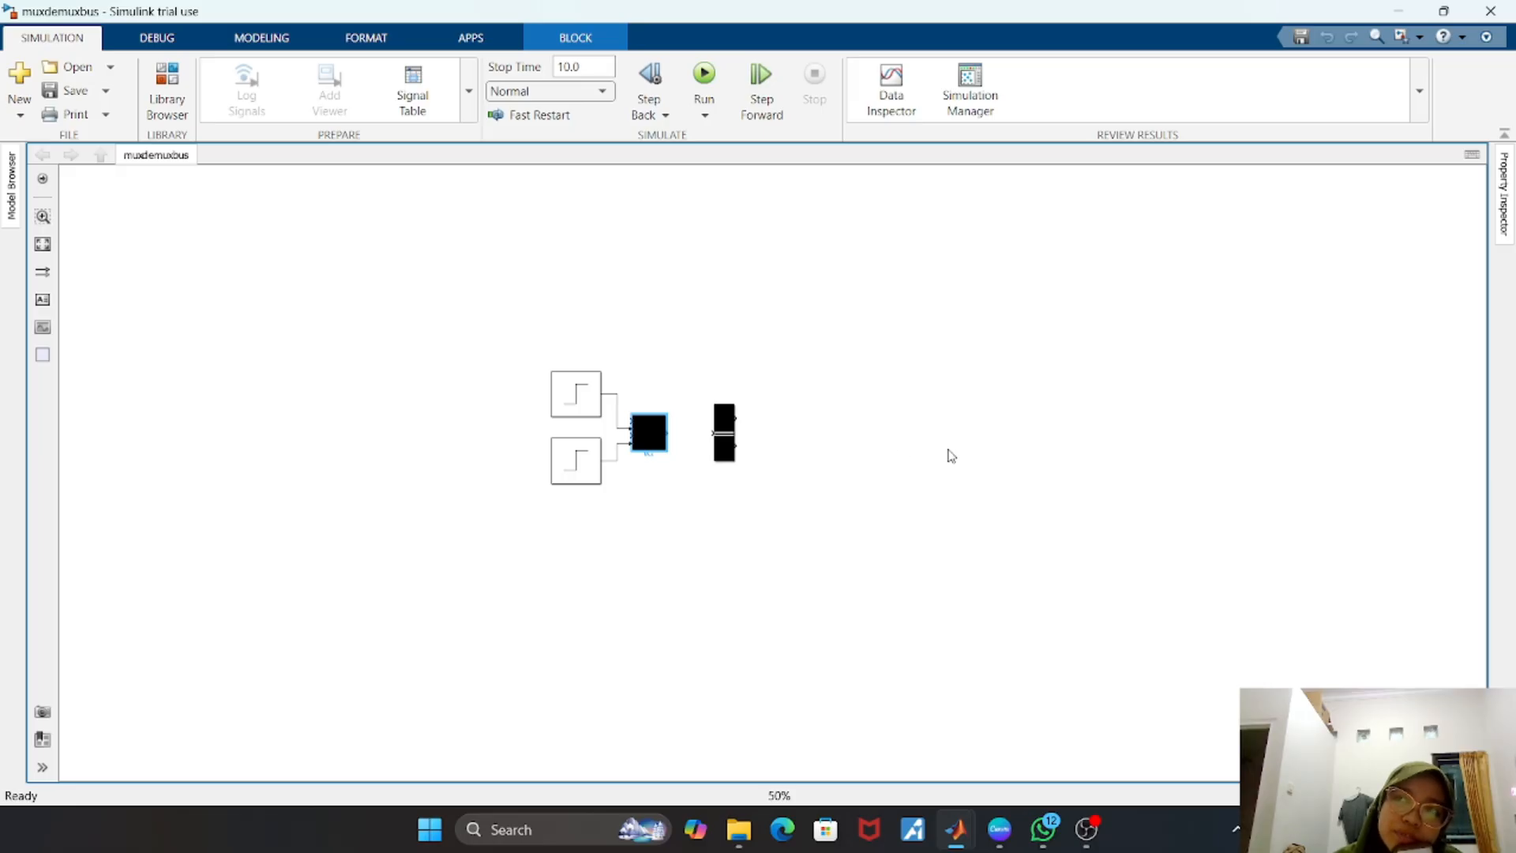
- Search the block library for "mux" and add the Simulink Mux block to the muxdemuxbus model
click(175, 79)
double_click(139, 179)
key(BackSpace)
text(mux)
key(Return)
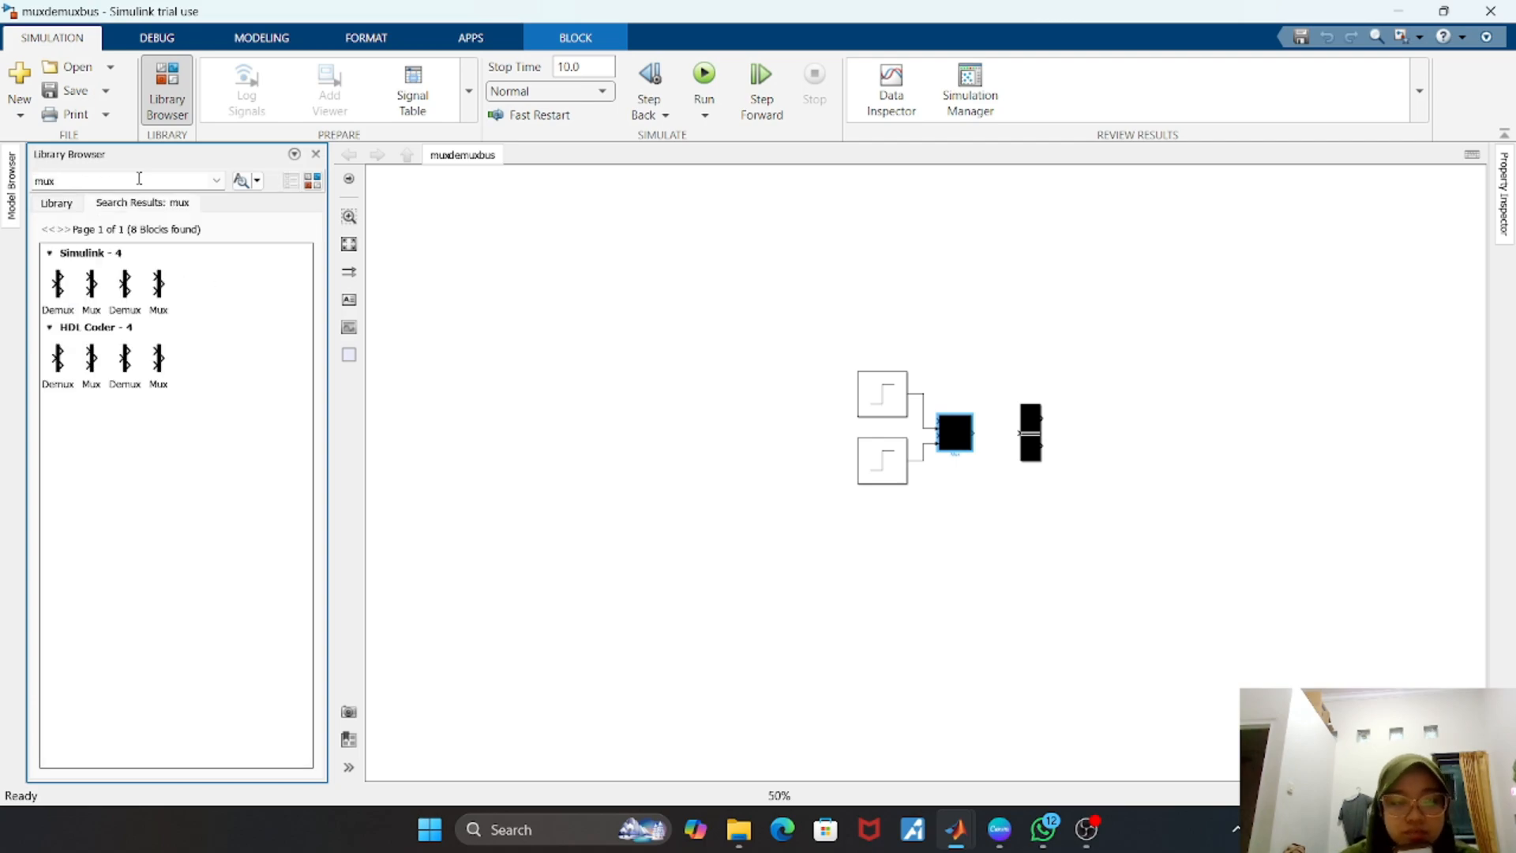
click(85, 289)
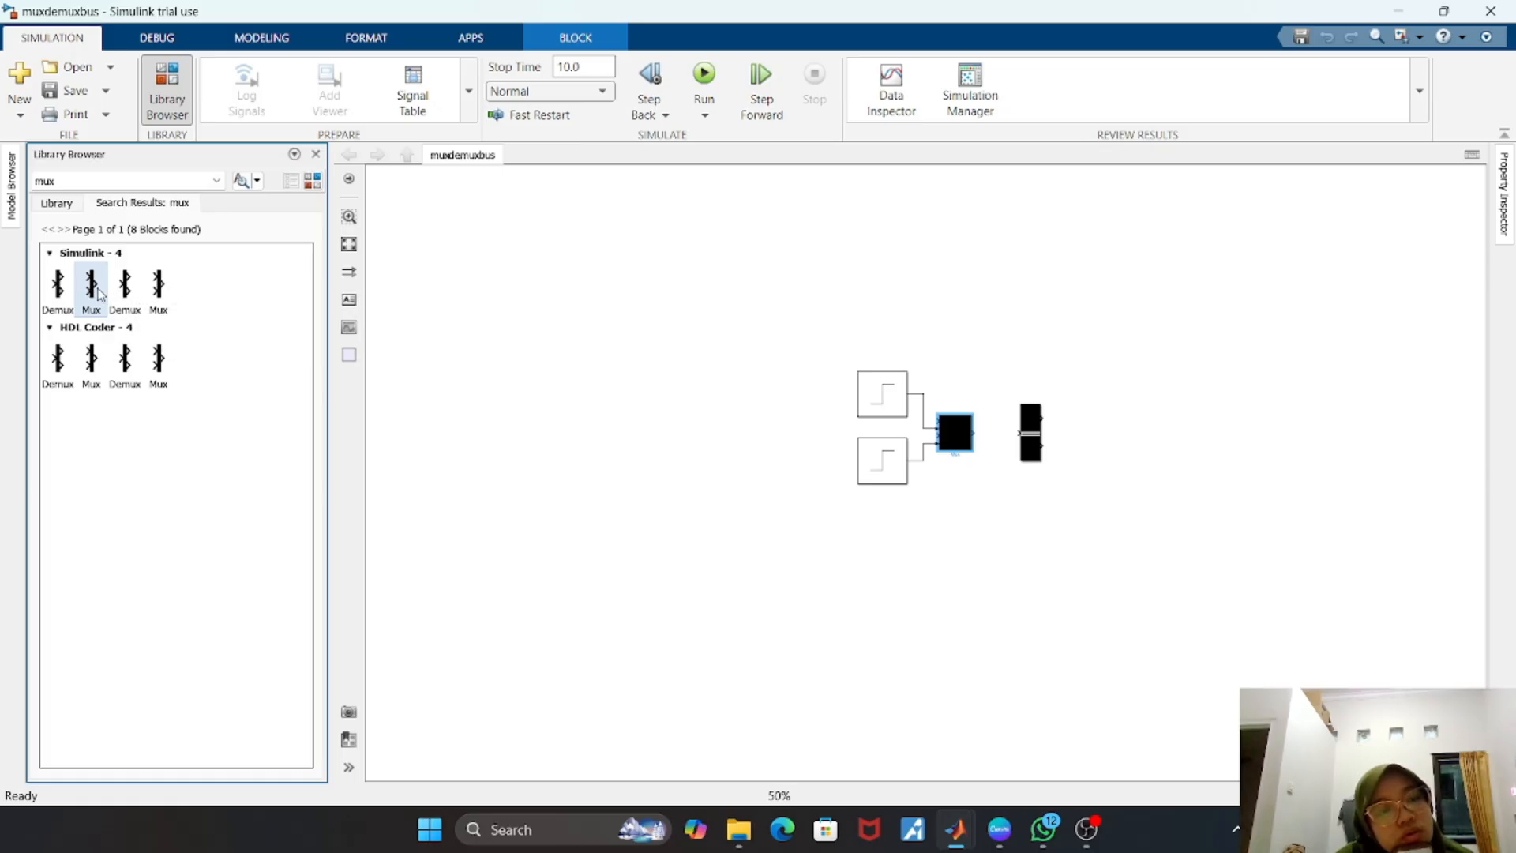
right_click(91, 288)
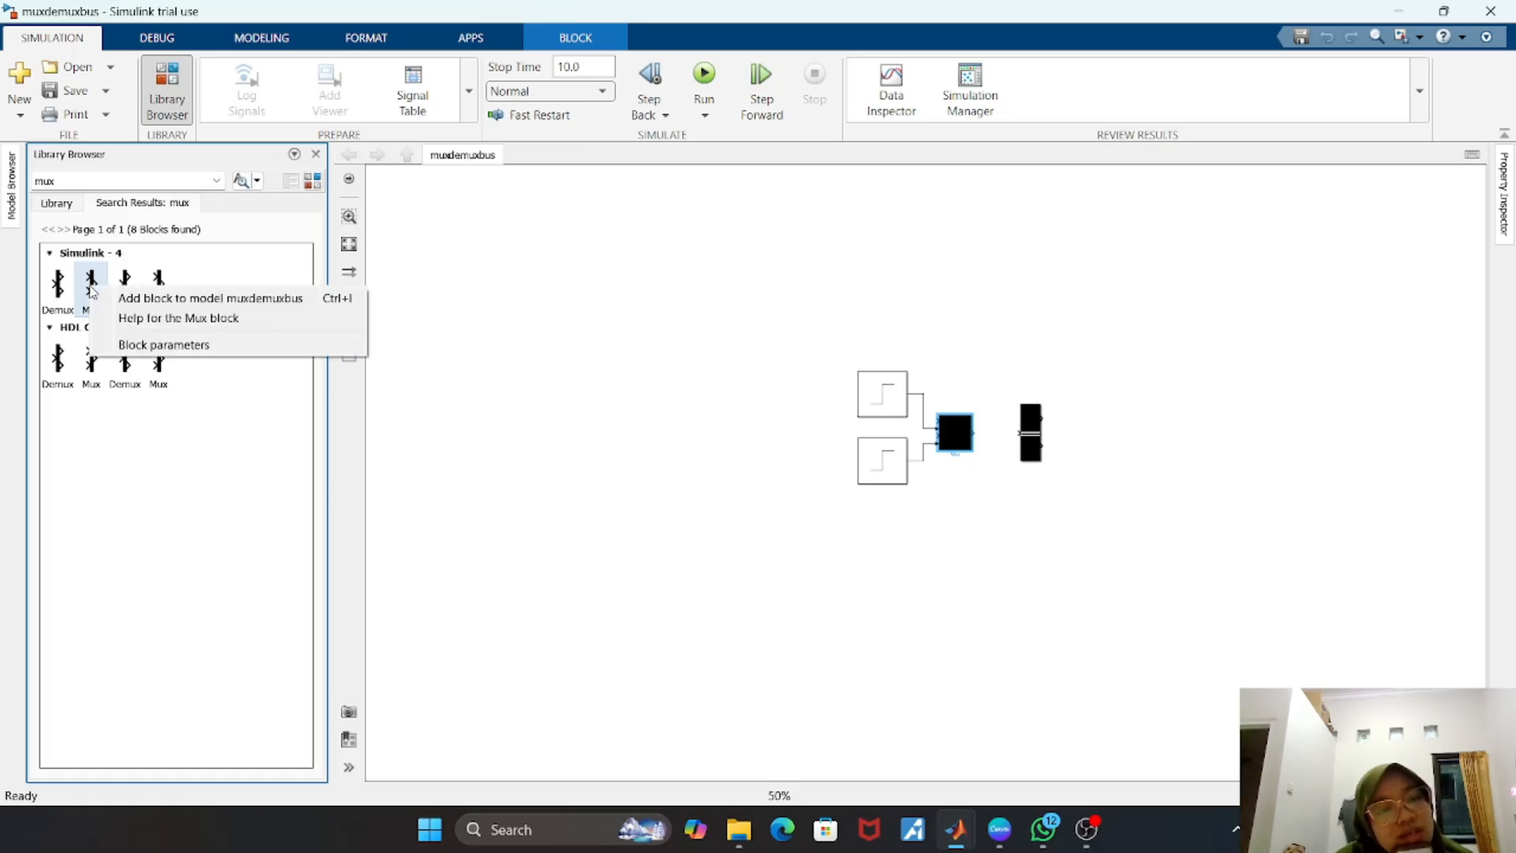
click(135, 299)
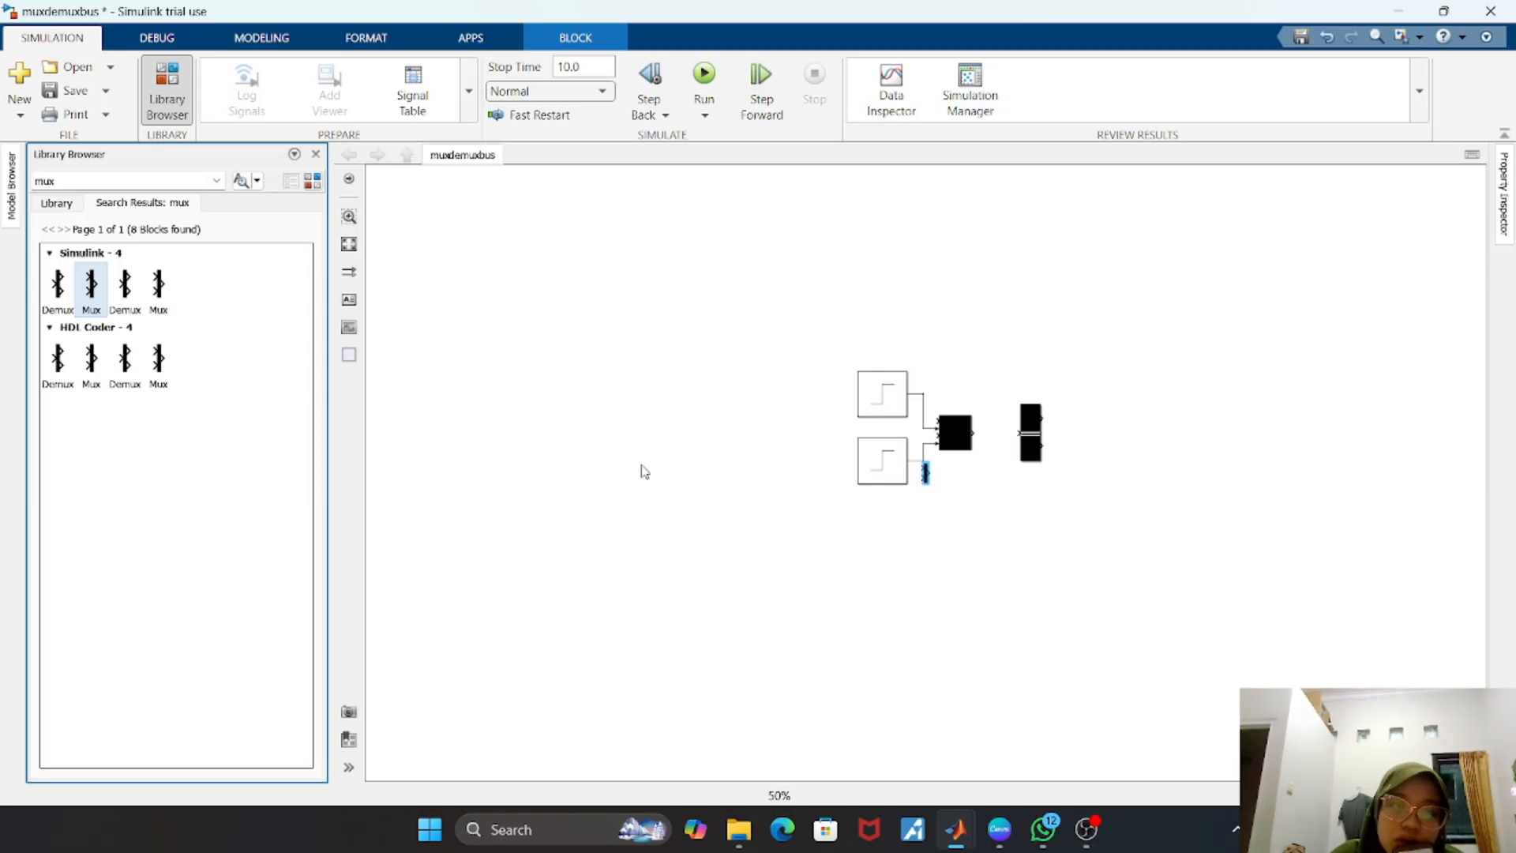
- Add the Simulink Demux block from the mux search results to the muxdemuxbus model
click(59, 291)
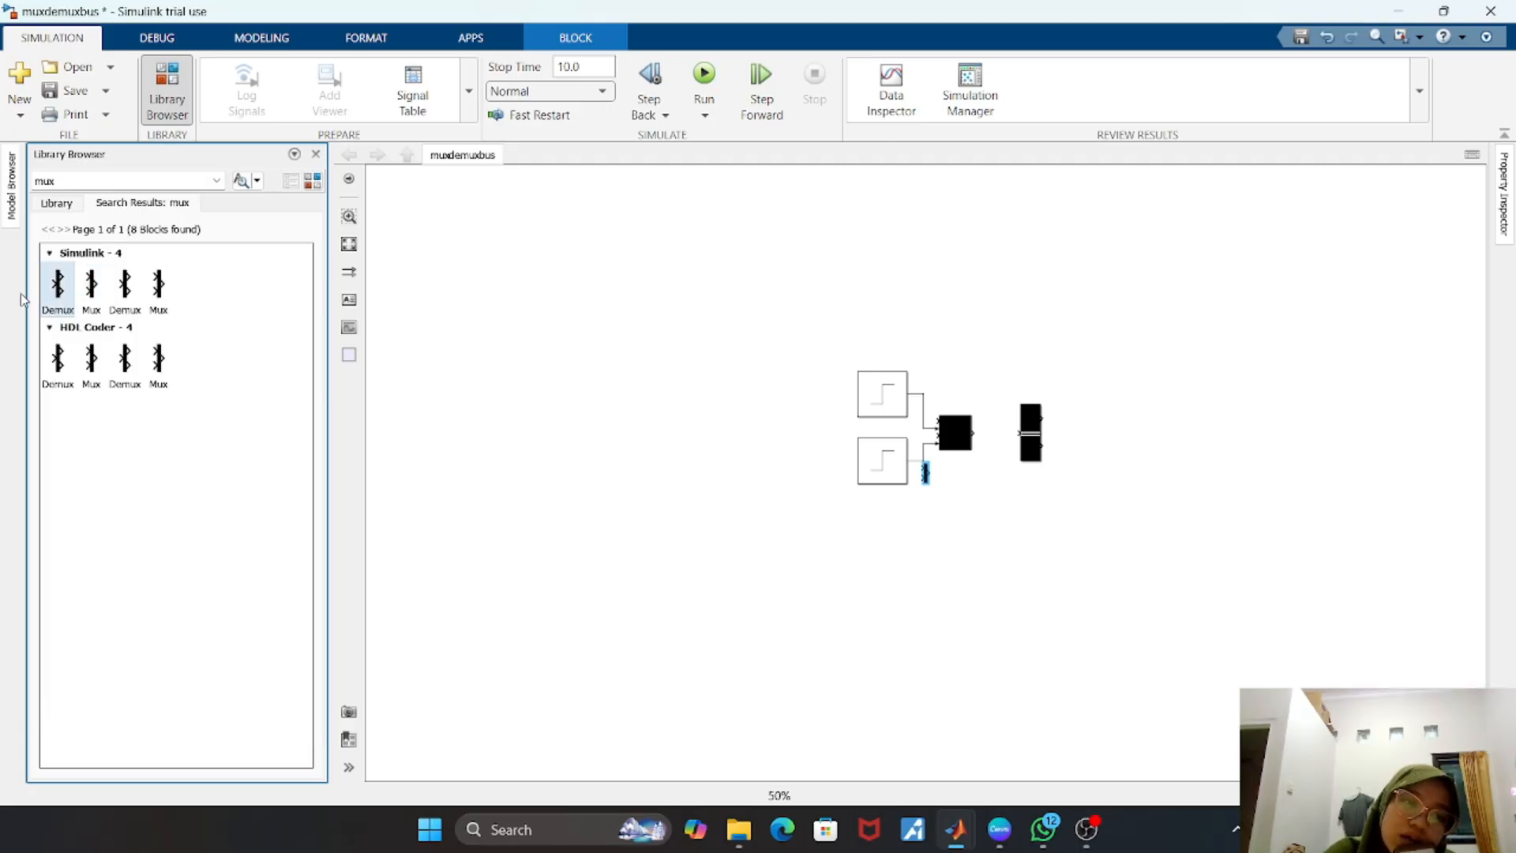
double_click(59, 292)
right_click(59, 292)
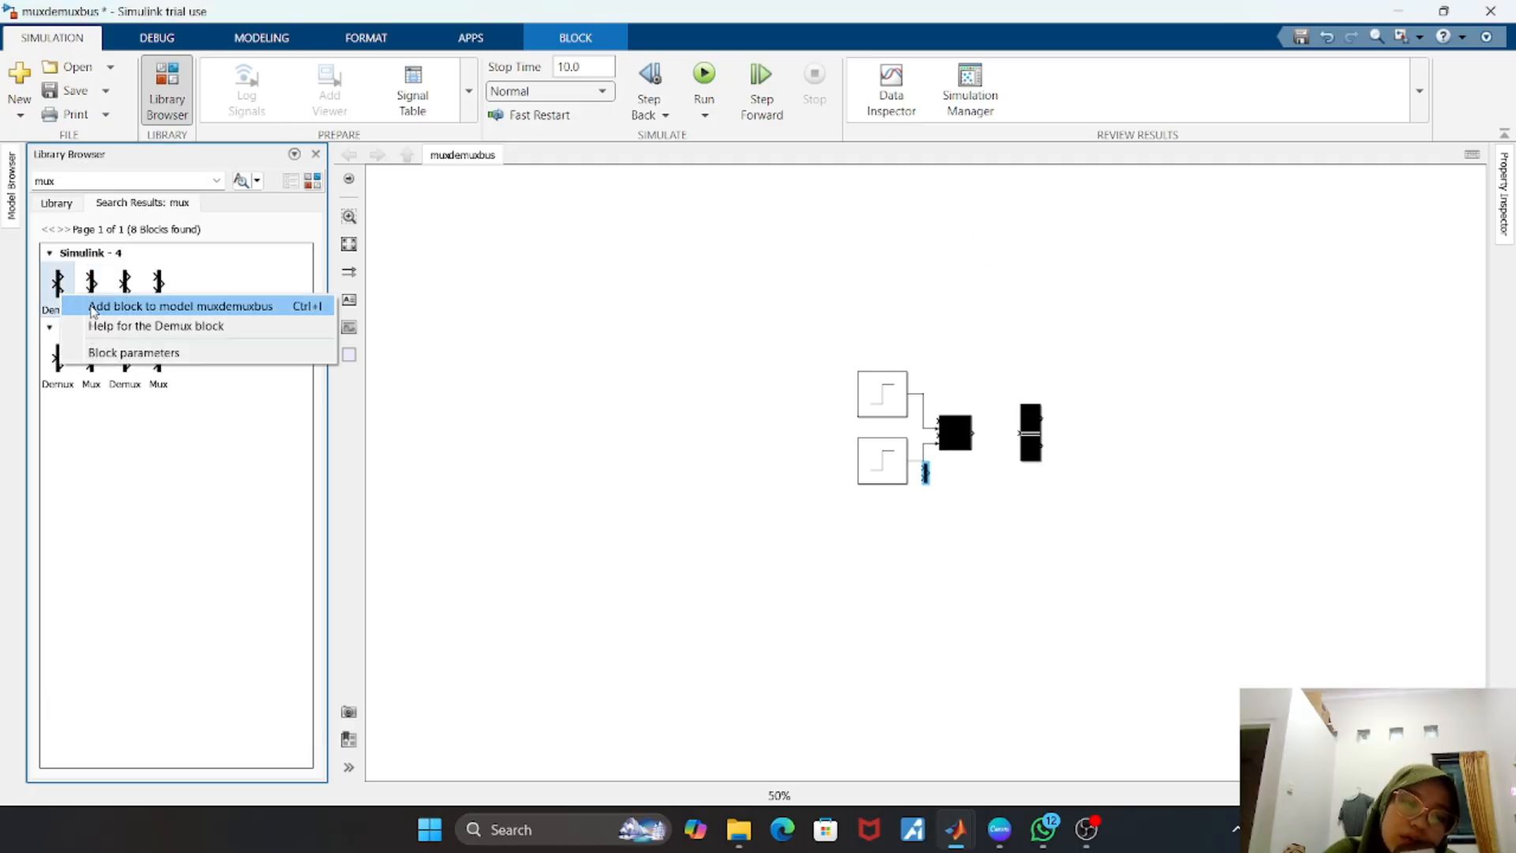
click(116, 305)
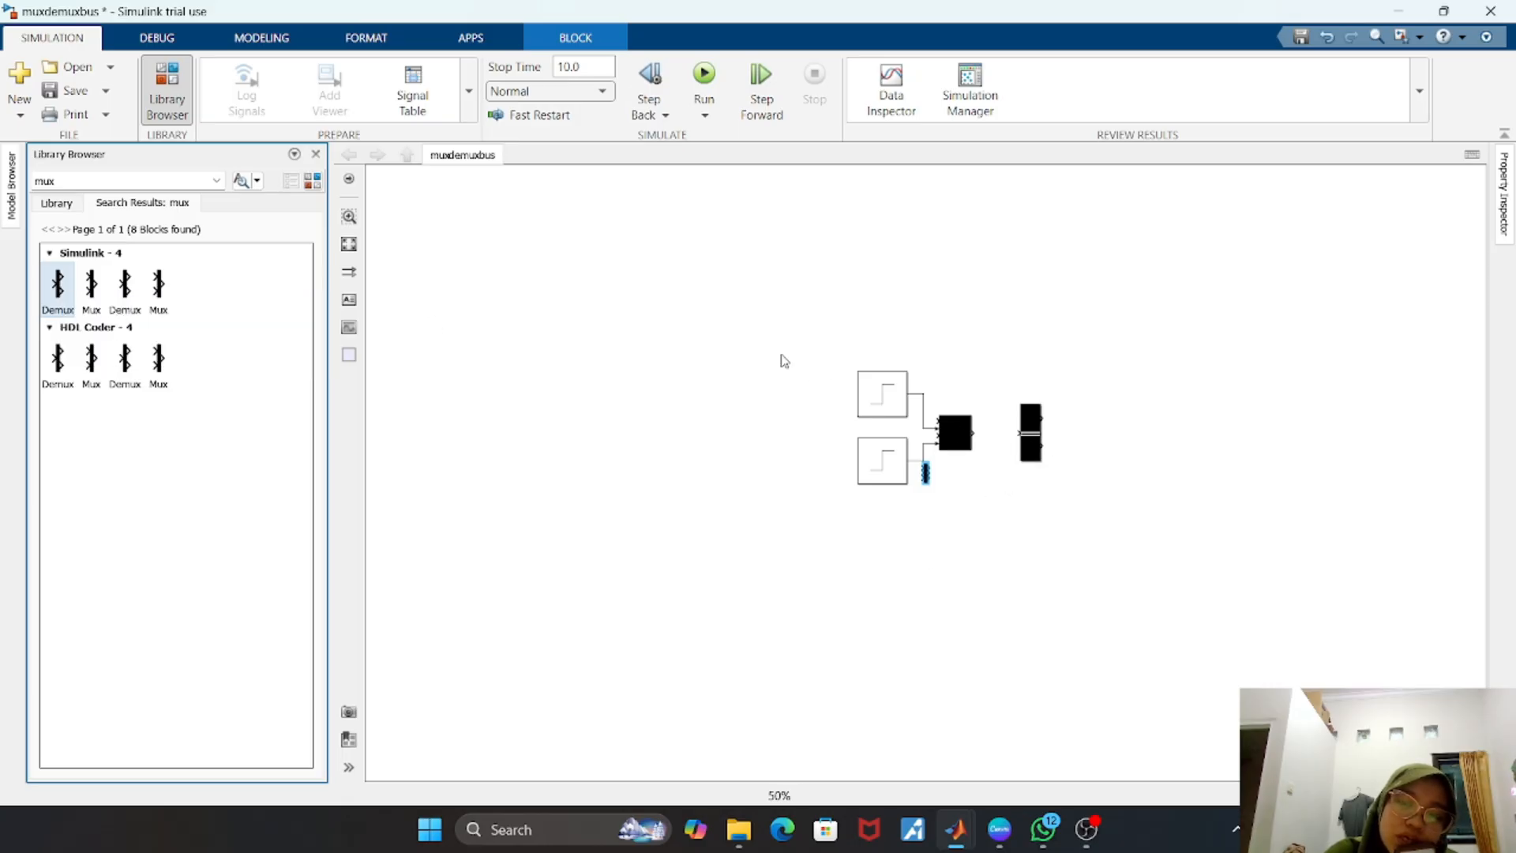
- Search the block library for "bus", read the Bus Creator description and clear the block selection in the model
double_click(161, 180)
key(BackSpace)
text(bus)
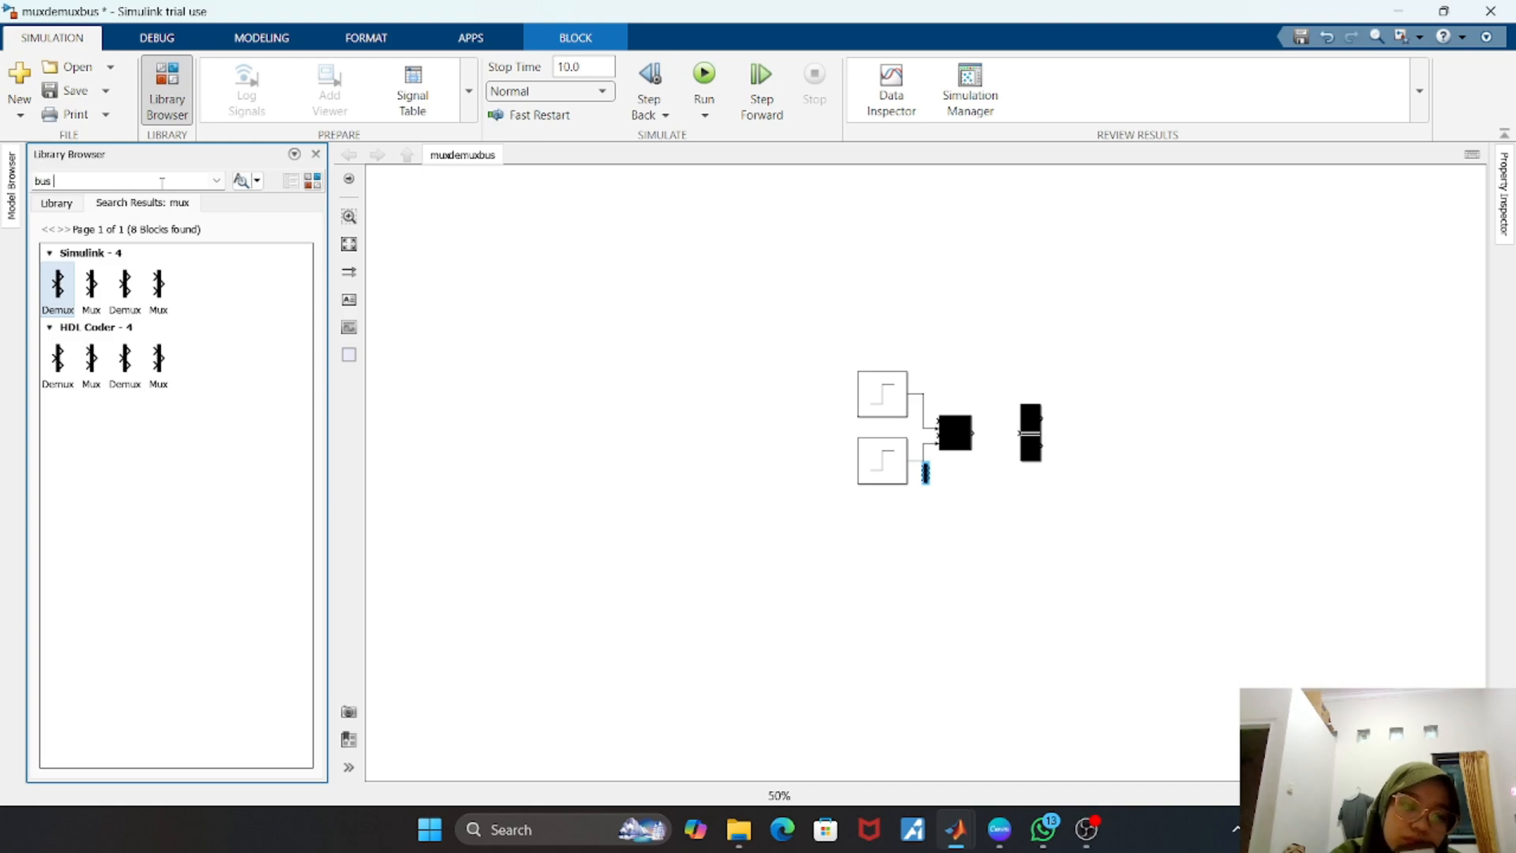
key(Return)
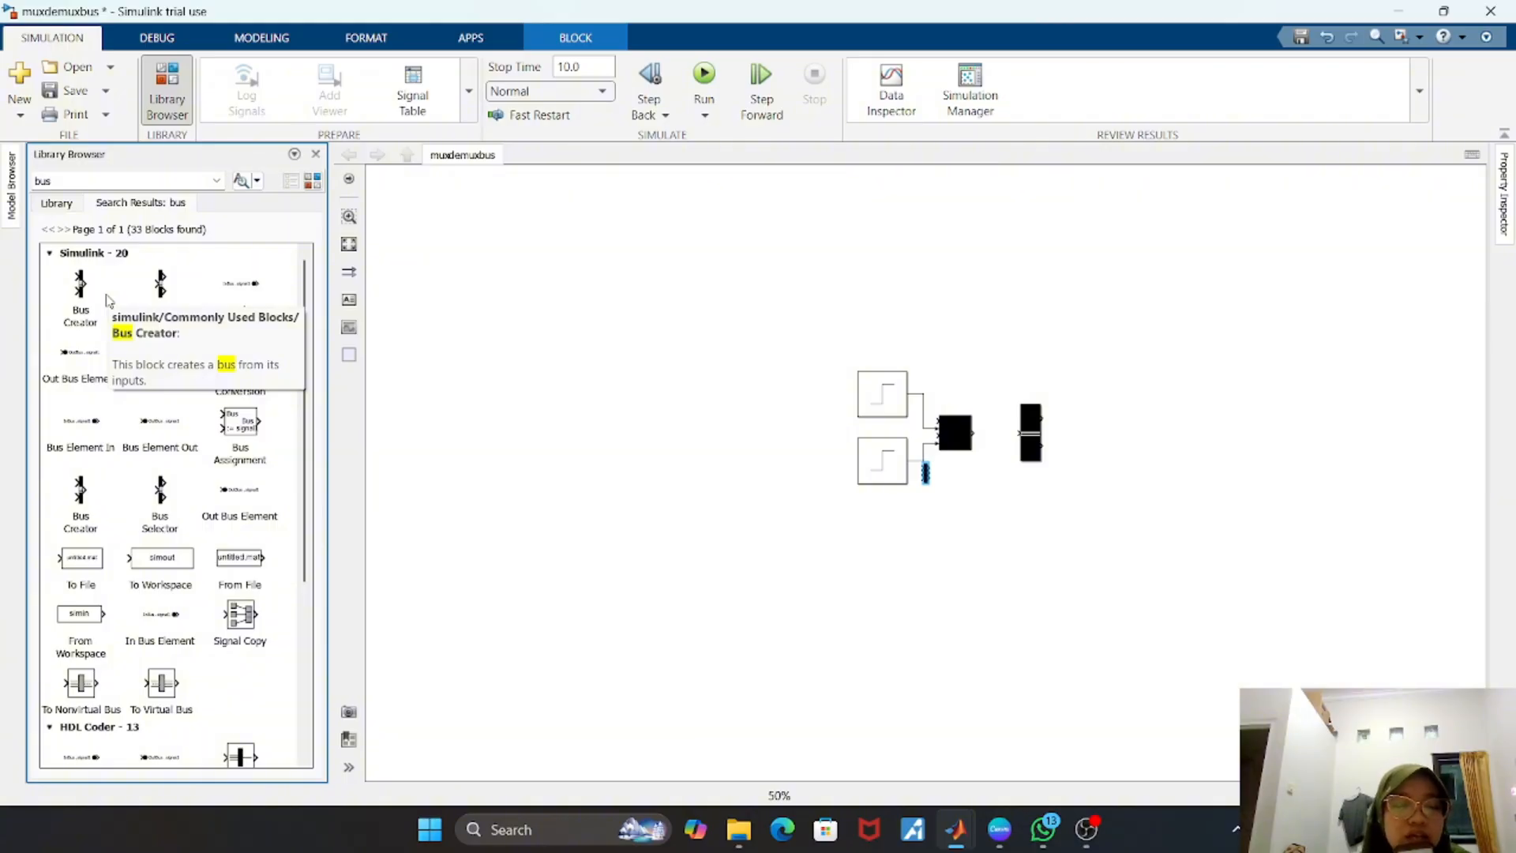
click(395, 399)
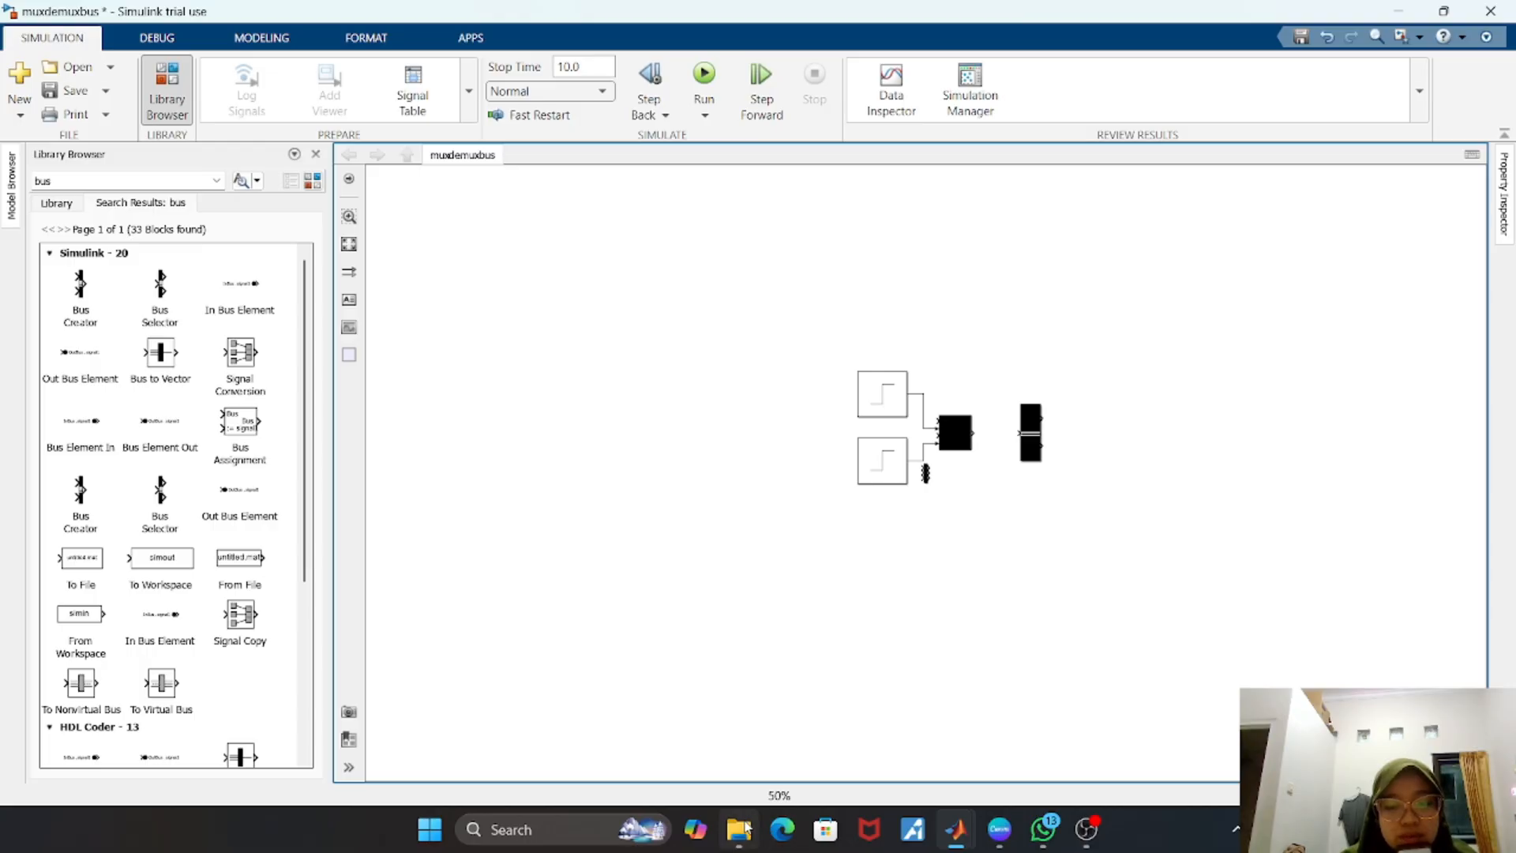
- Switch to File Explorer, open Screenshot 2025-12-13 145344.png from the Pictures Screenshots folder and examine its subsystem diagram
mouse_move(745, 827)
click(725, 755)
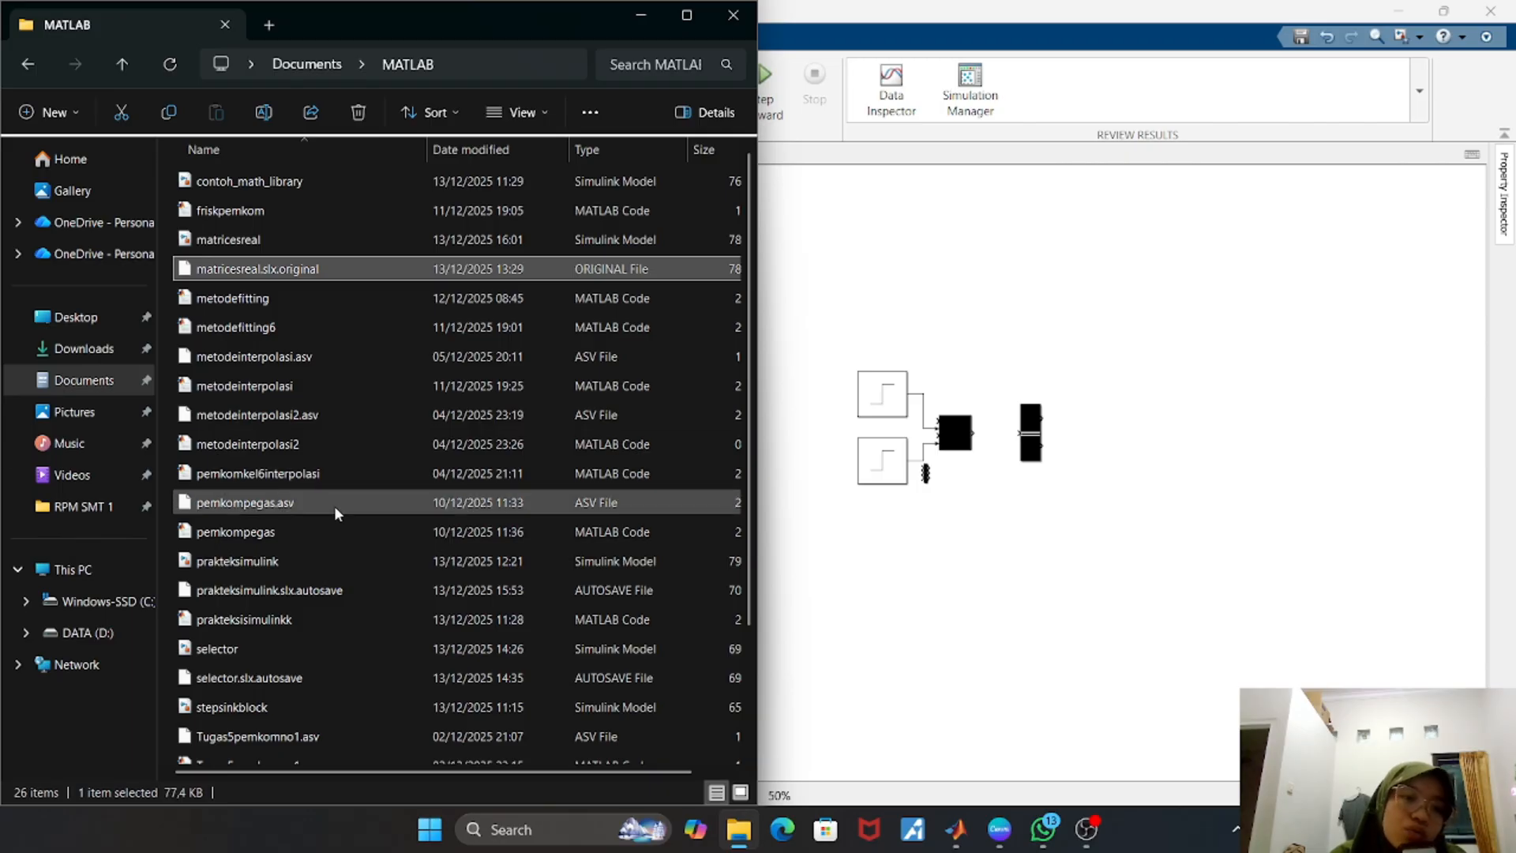
scroll(334, 507, down, 2)
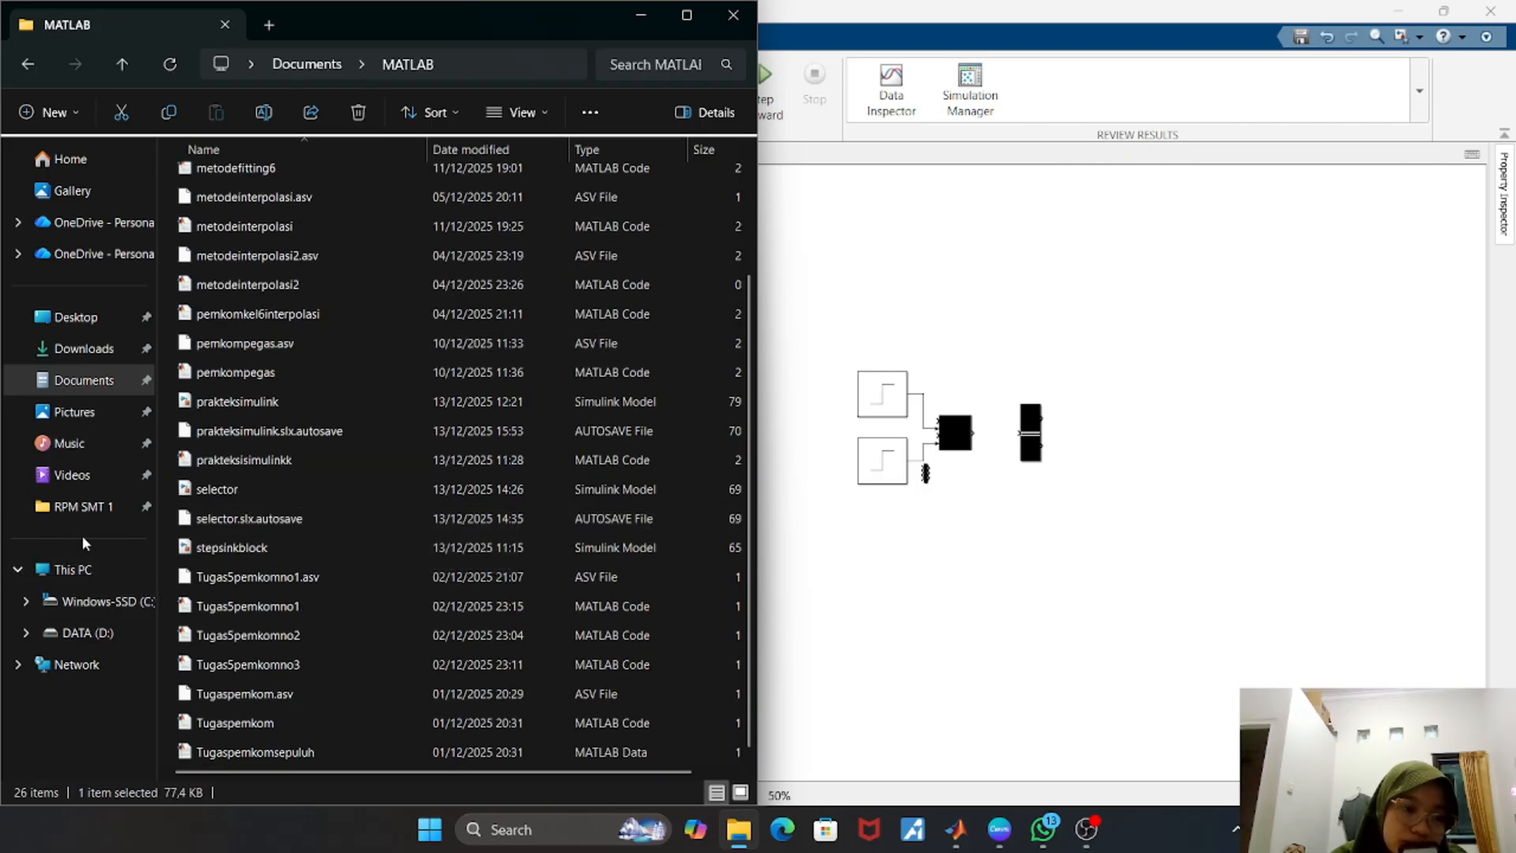
click(114, 406)
click(229, 217)
double_click(229, 217)
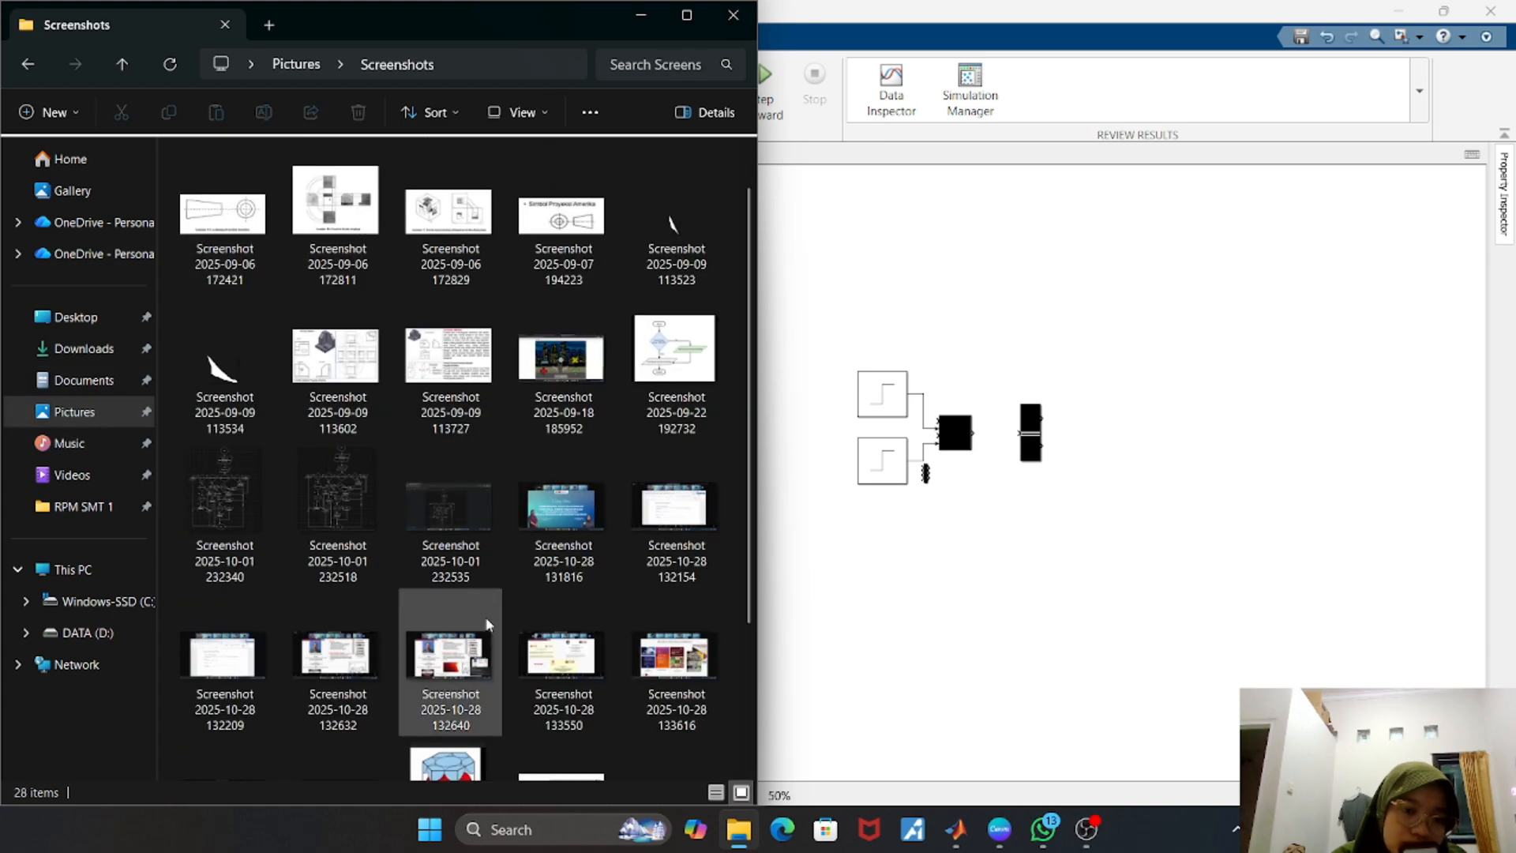
scroll(487, 624, down, 3)
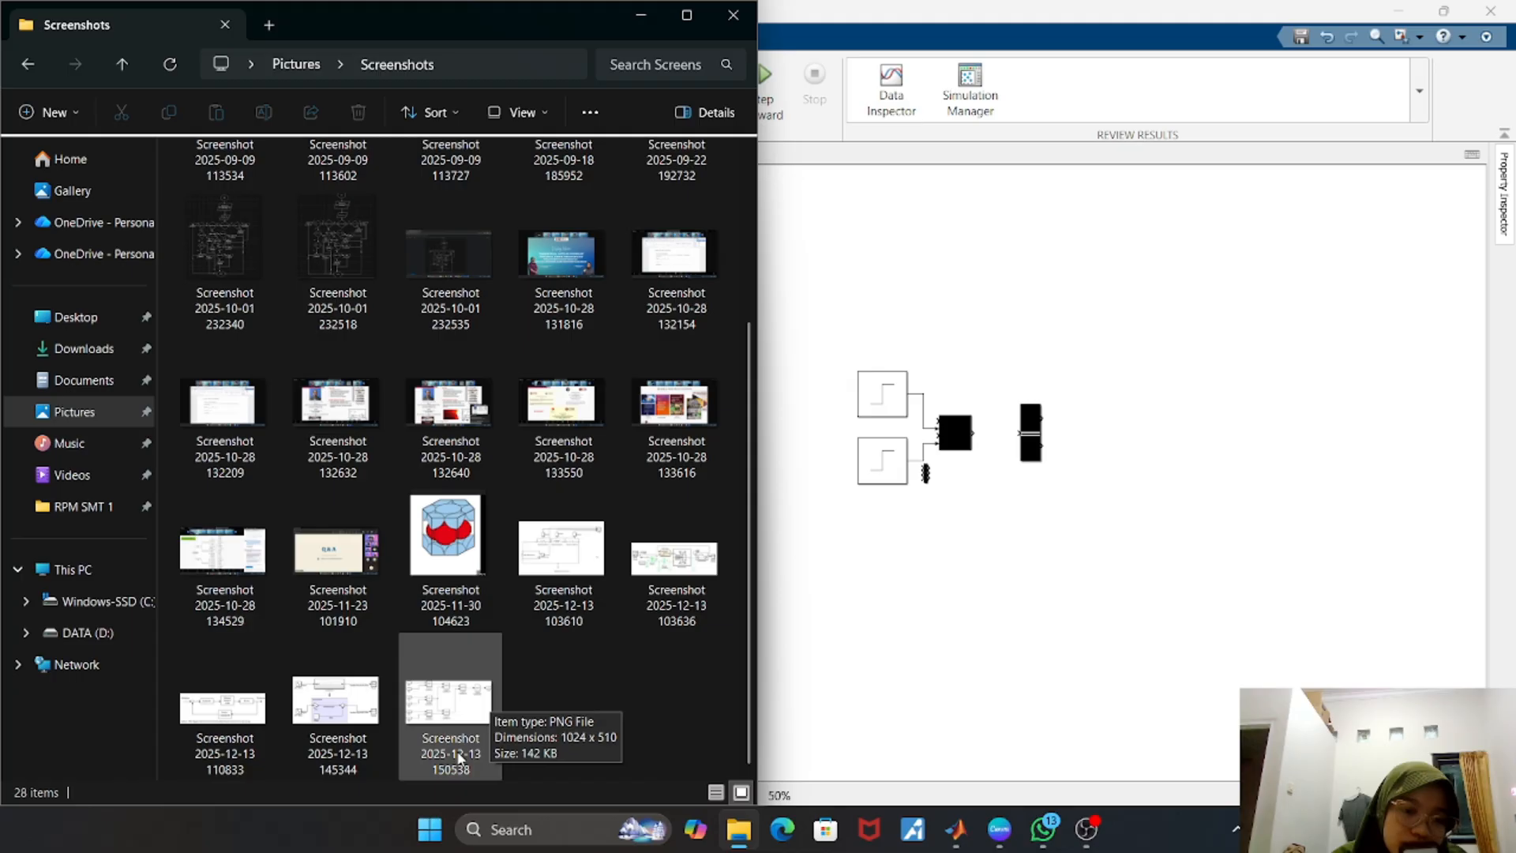
click(357, 738)
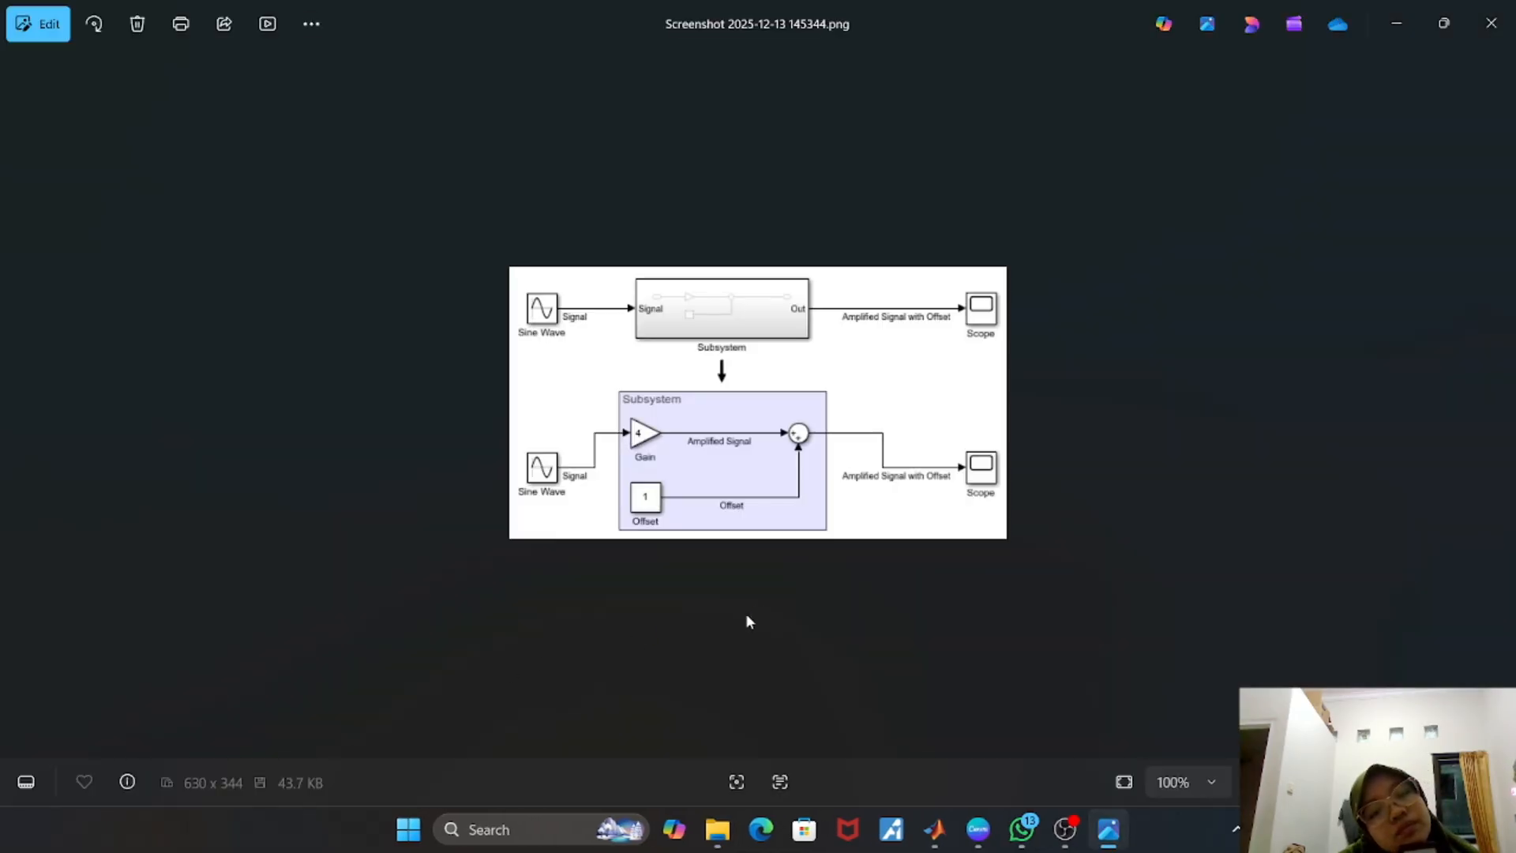
scroll(806, 563, up, 4)
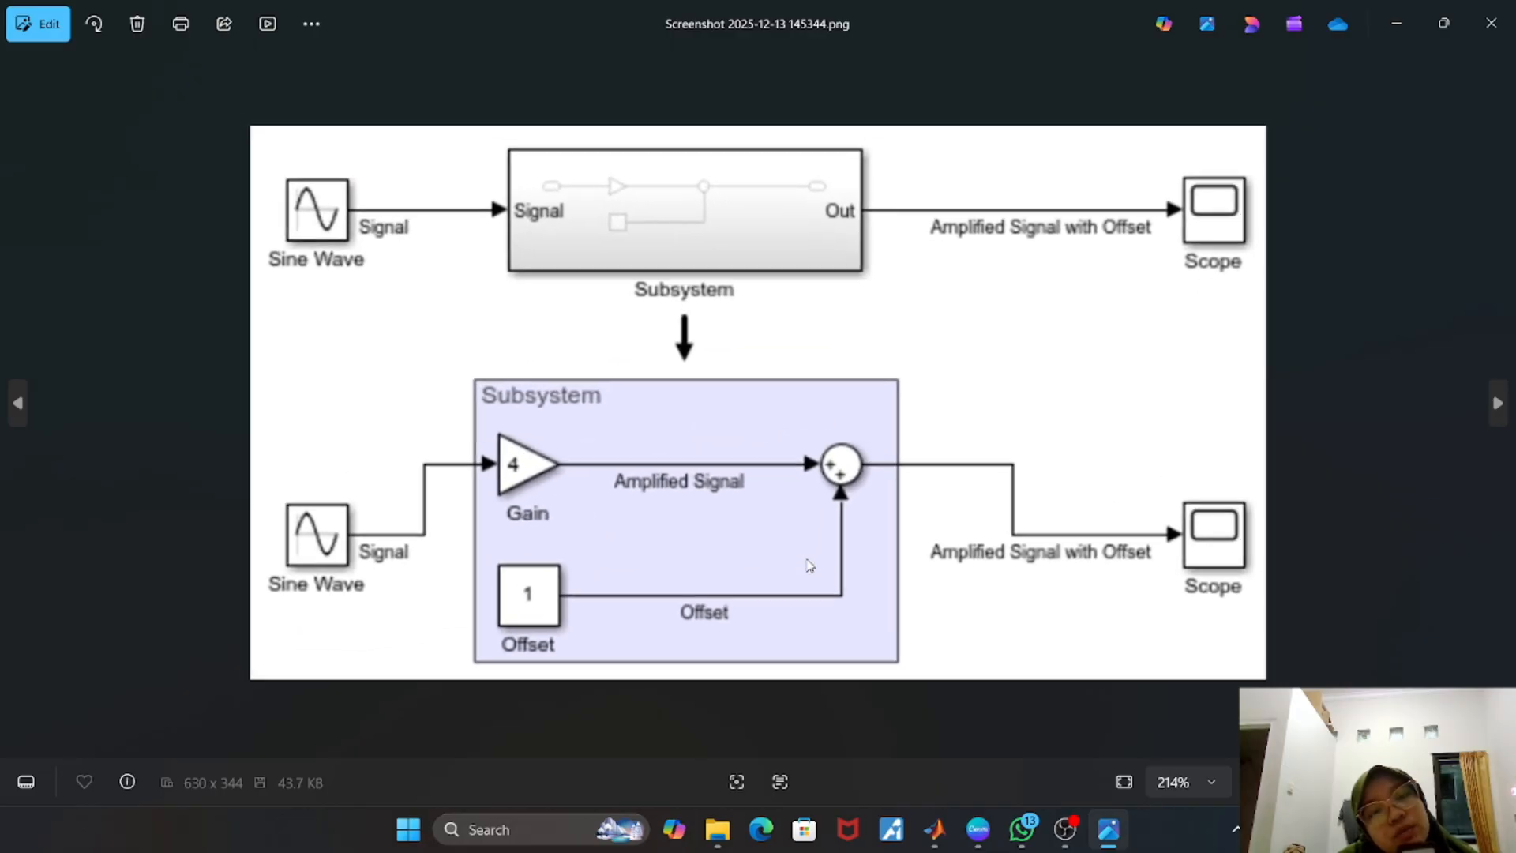
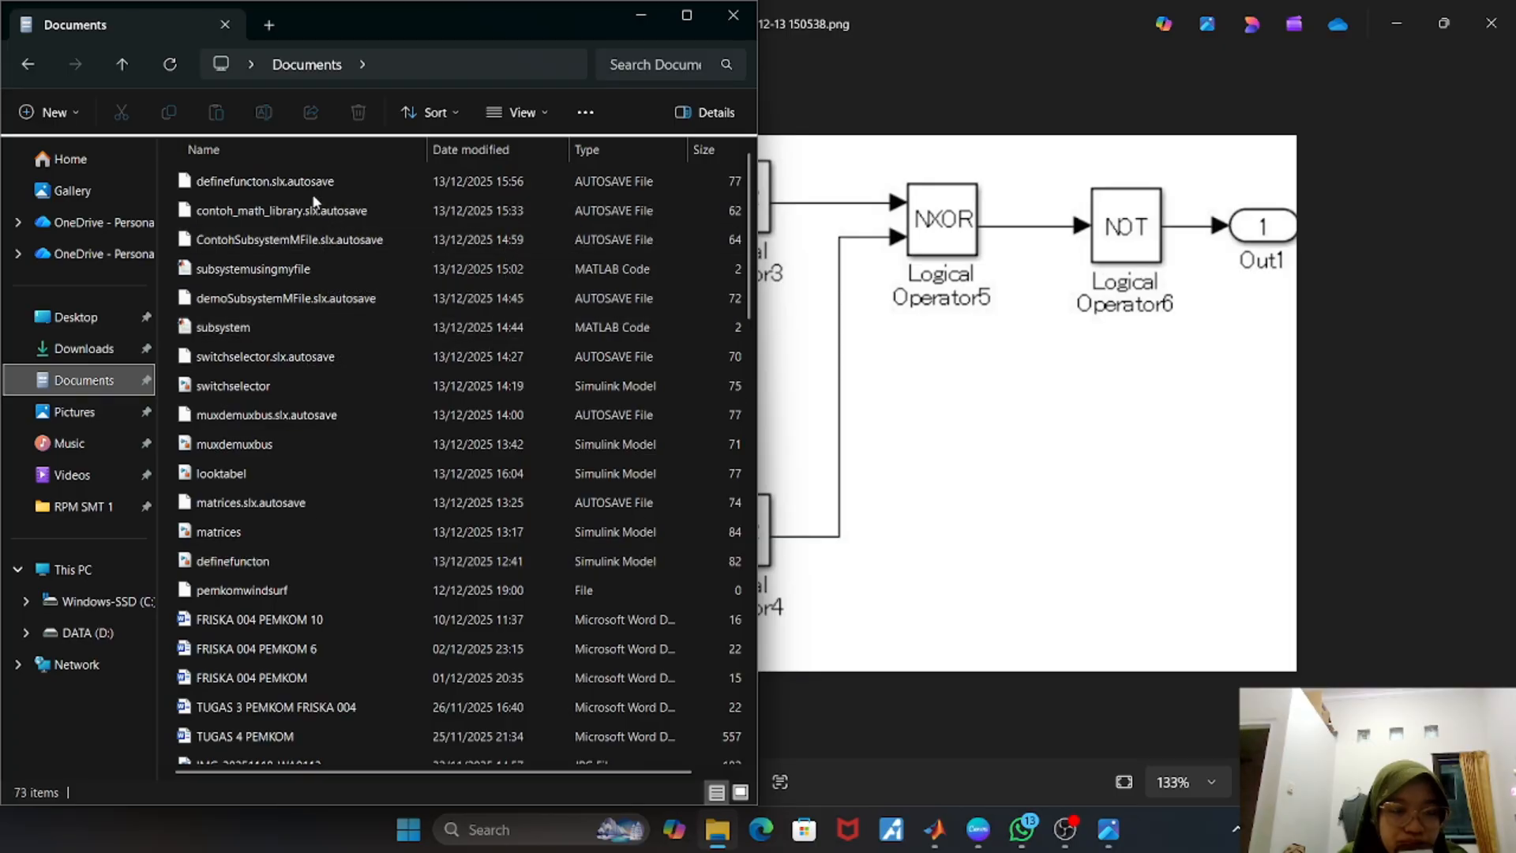
- Open the switchselector Simulink model from the Documents folder, ignoring its more recent autosave copy
double_click(259, 360)
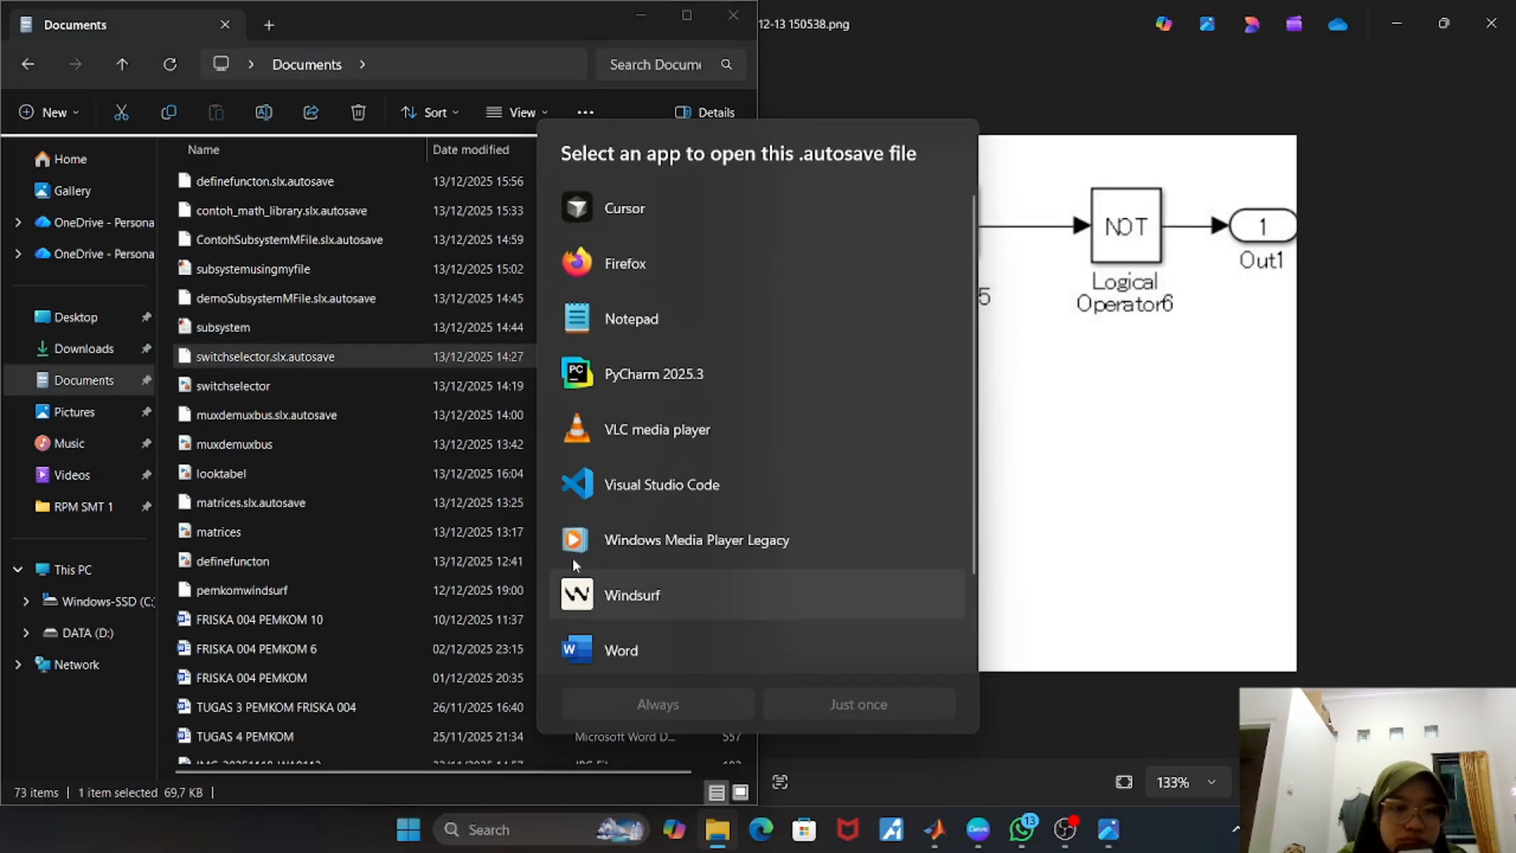
click(340, 381)
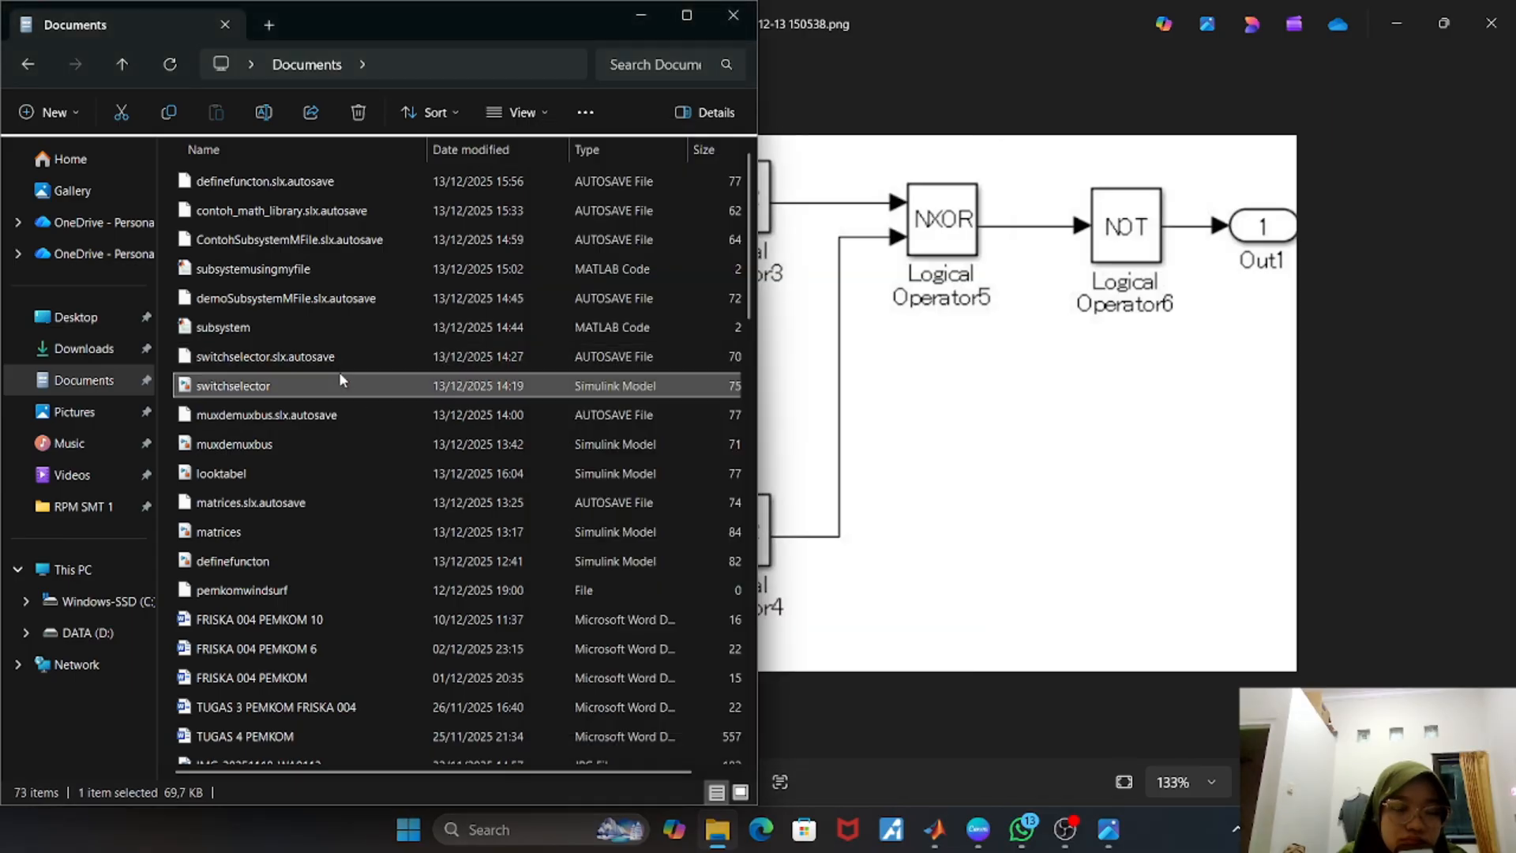
double_click(340, 383)
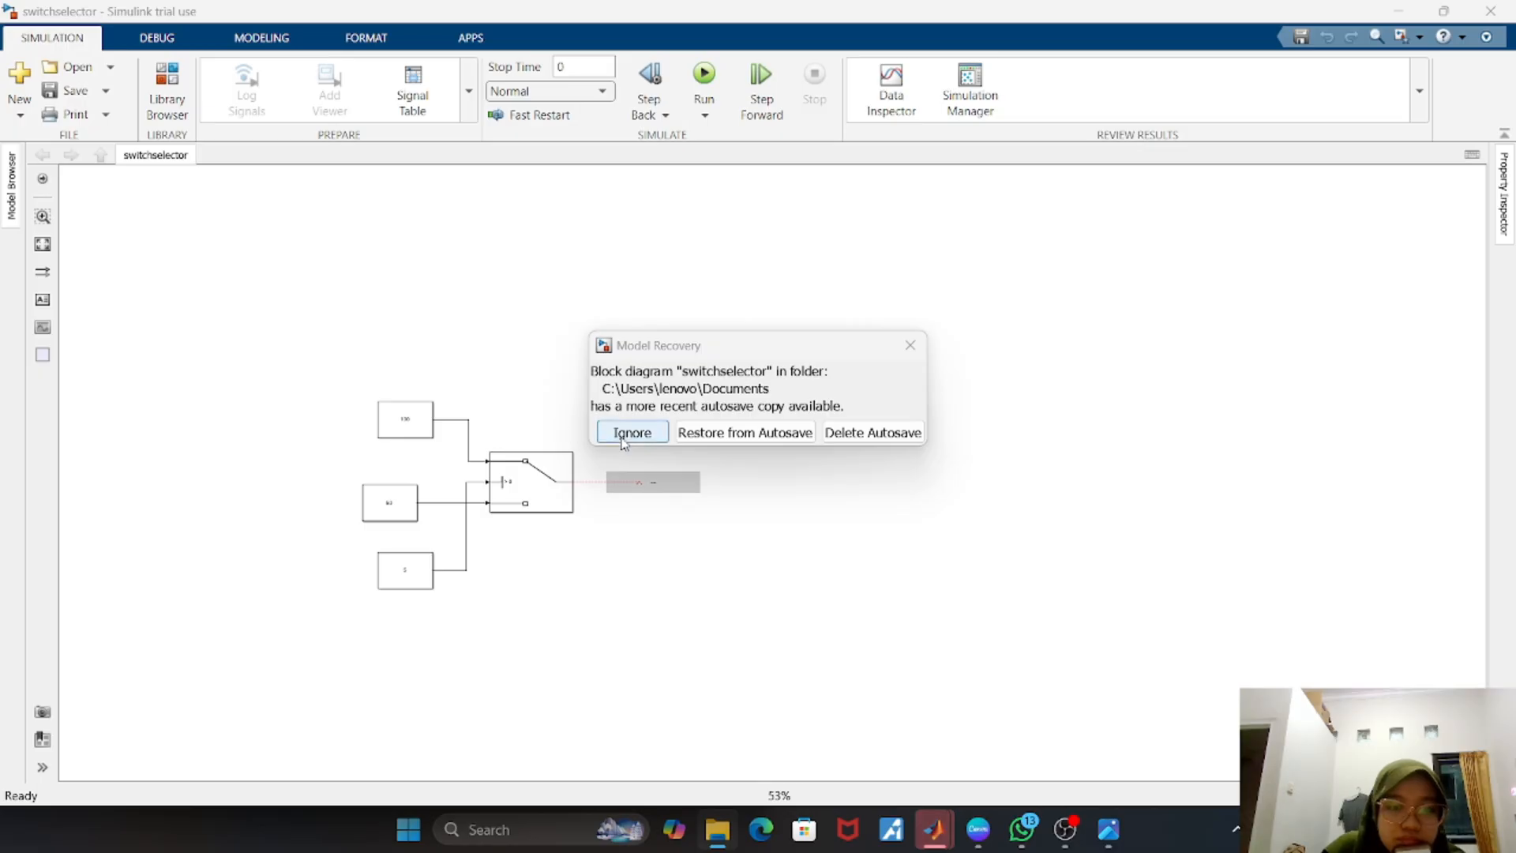
click(623, 435)
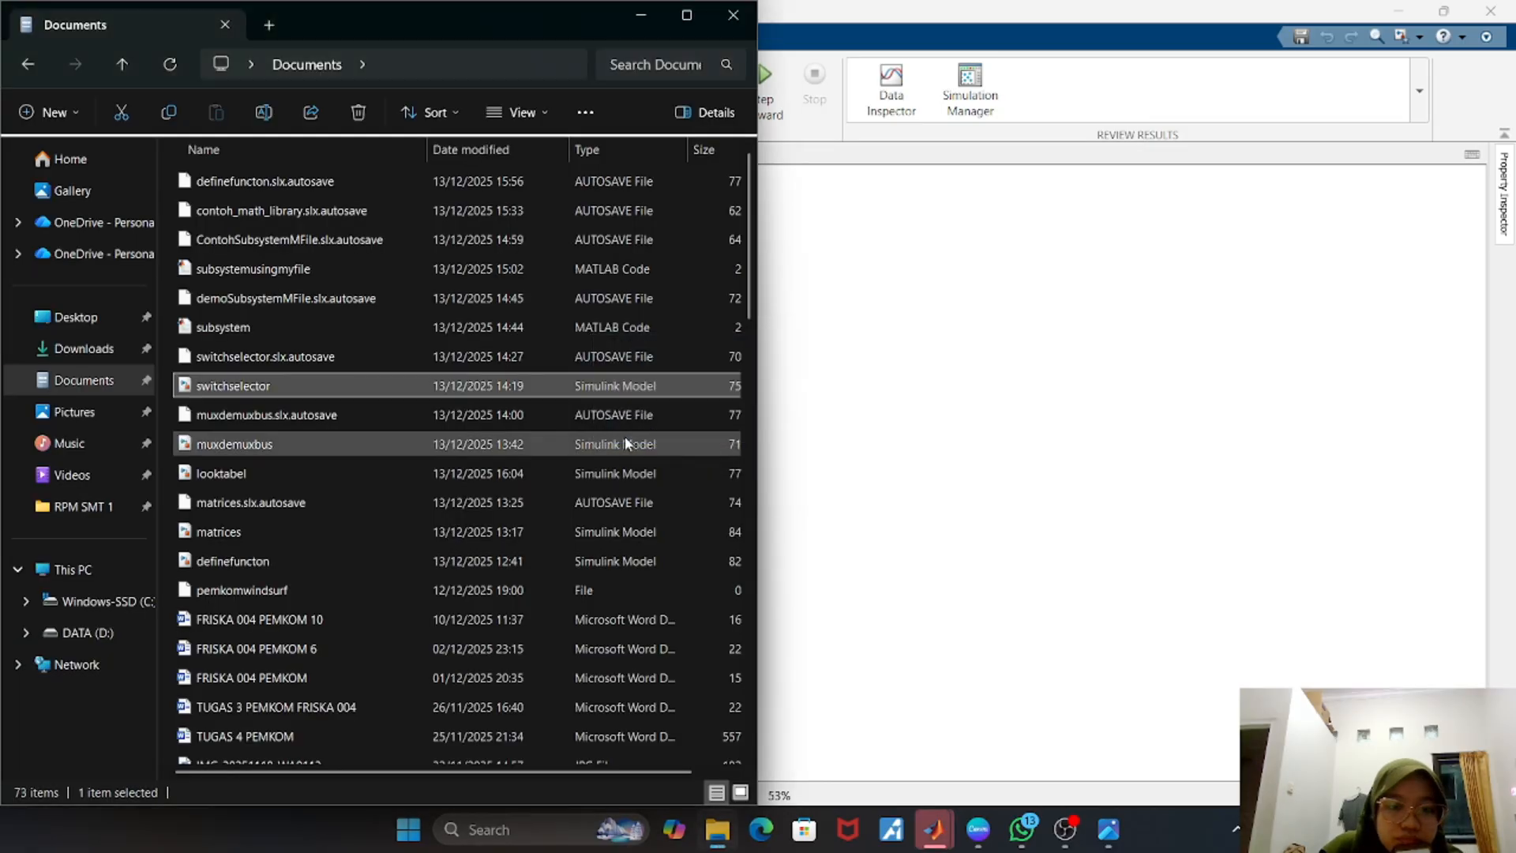
double_click(482, 378)
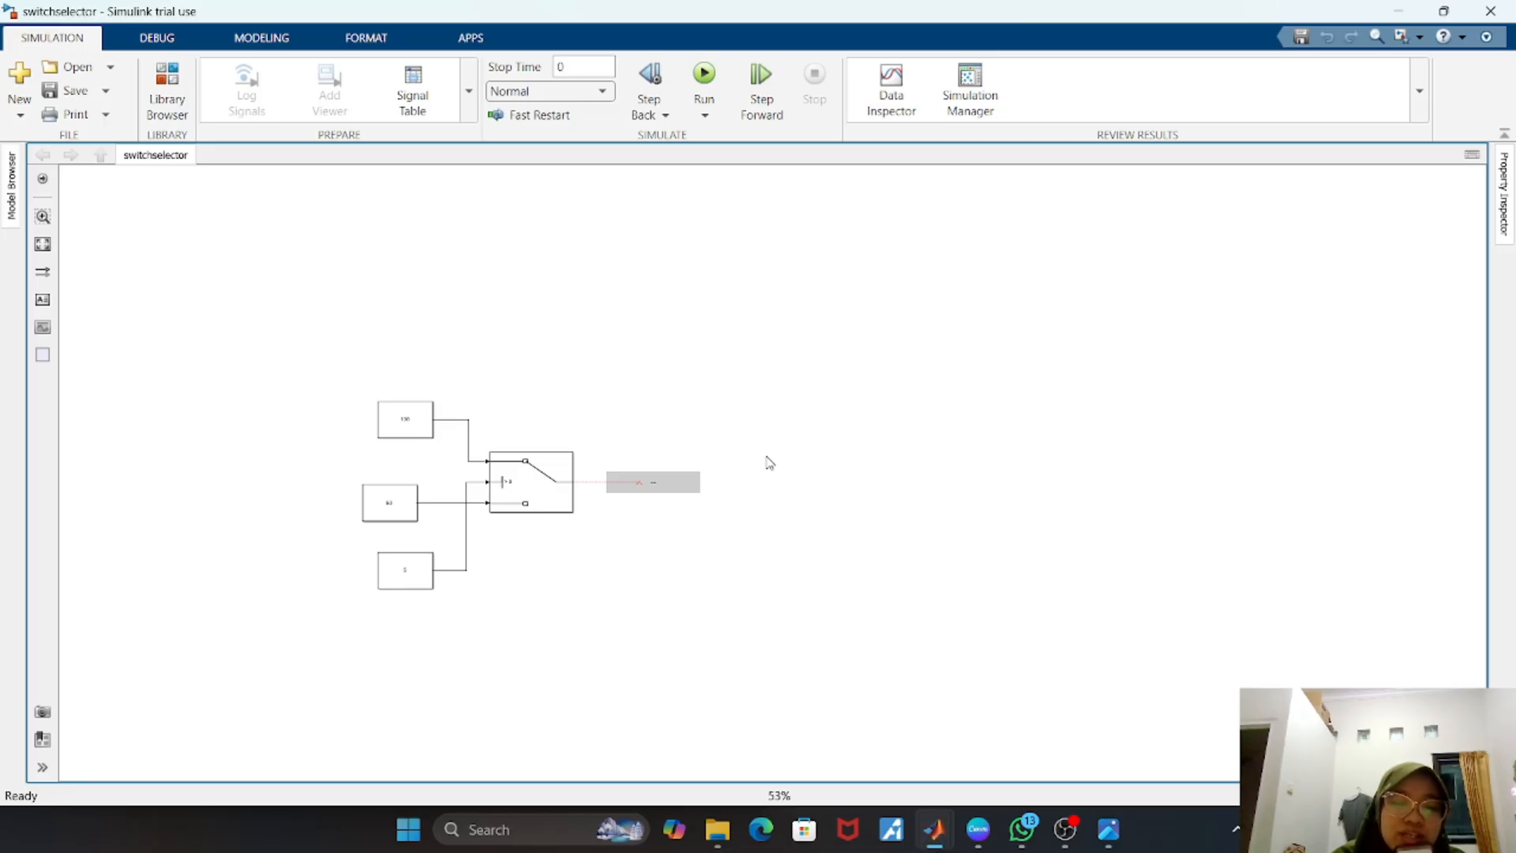
- Examine the switchselector model's Switch block, its three constant inputs and its output block, checking the lowest constant
scroll(769, 462, up, 5)
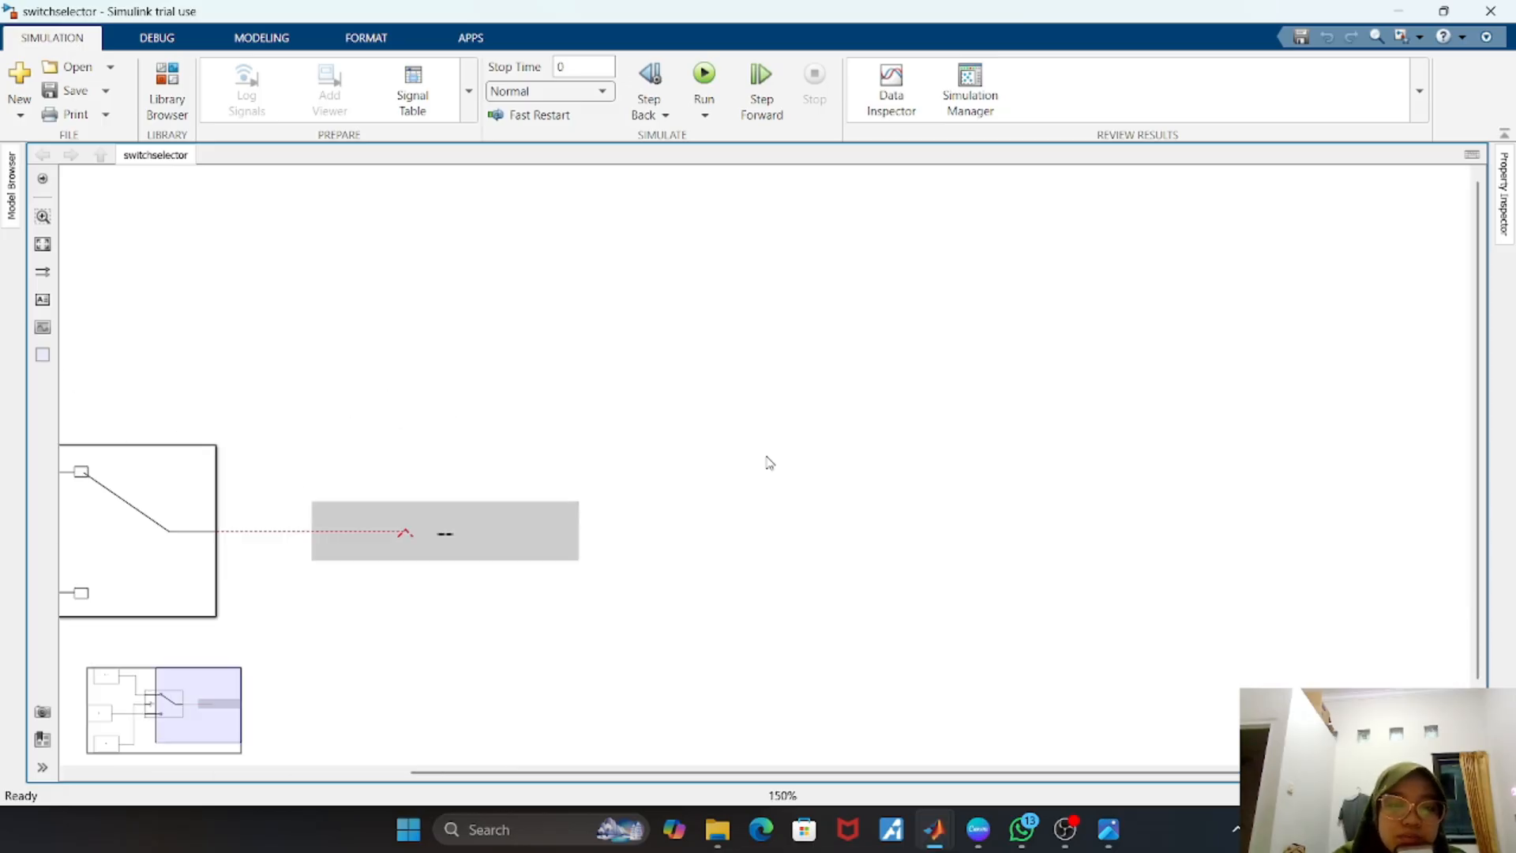
scroll(769, 462, down, 3)
scroll(770, 462, down, 3)
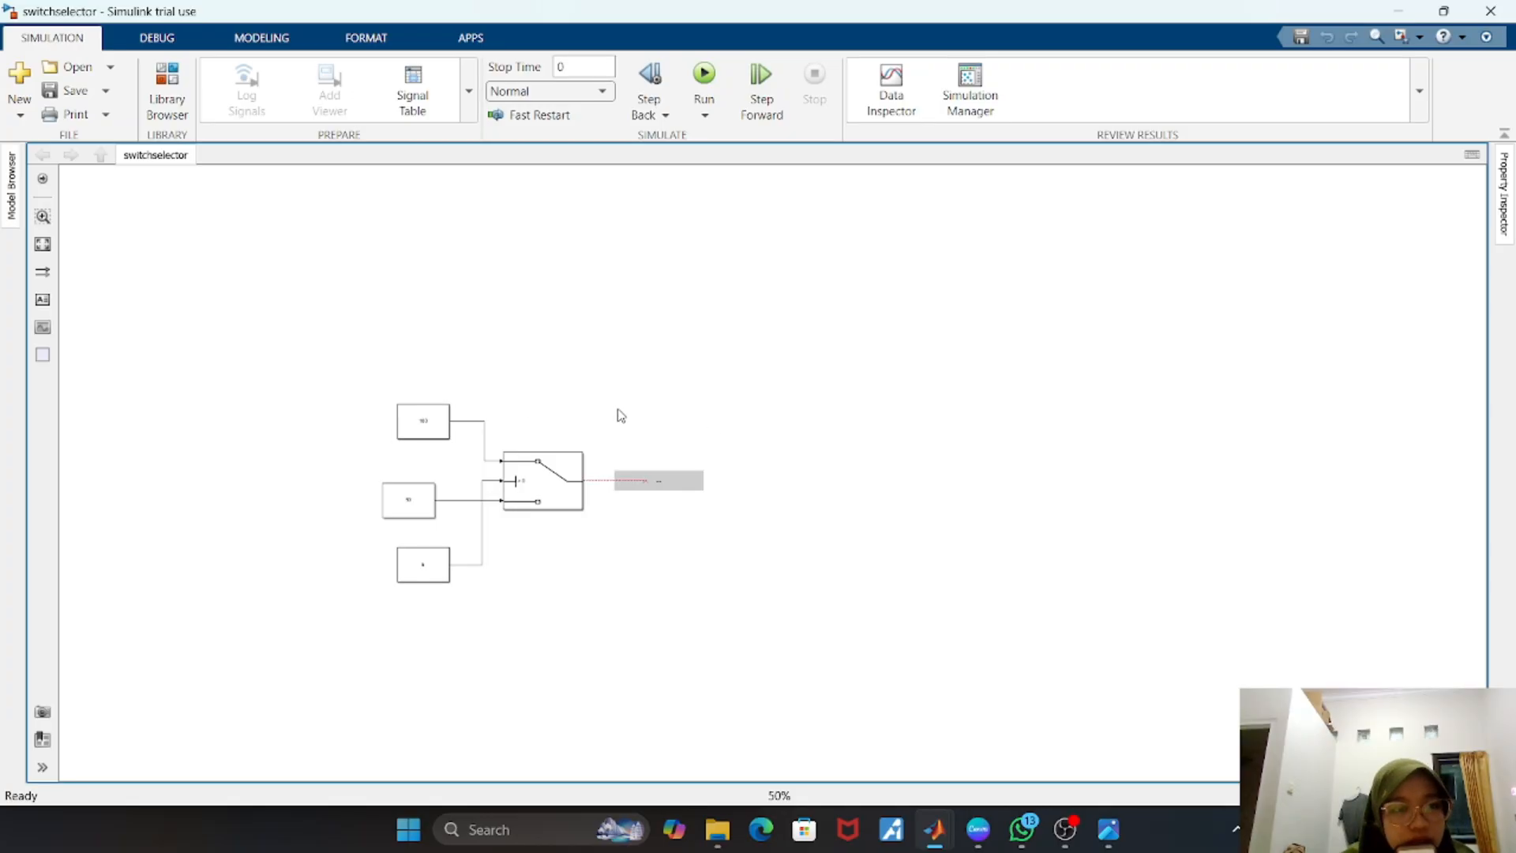
double_click(423, 564)
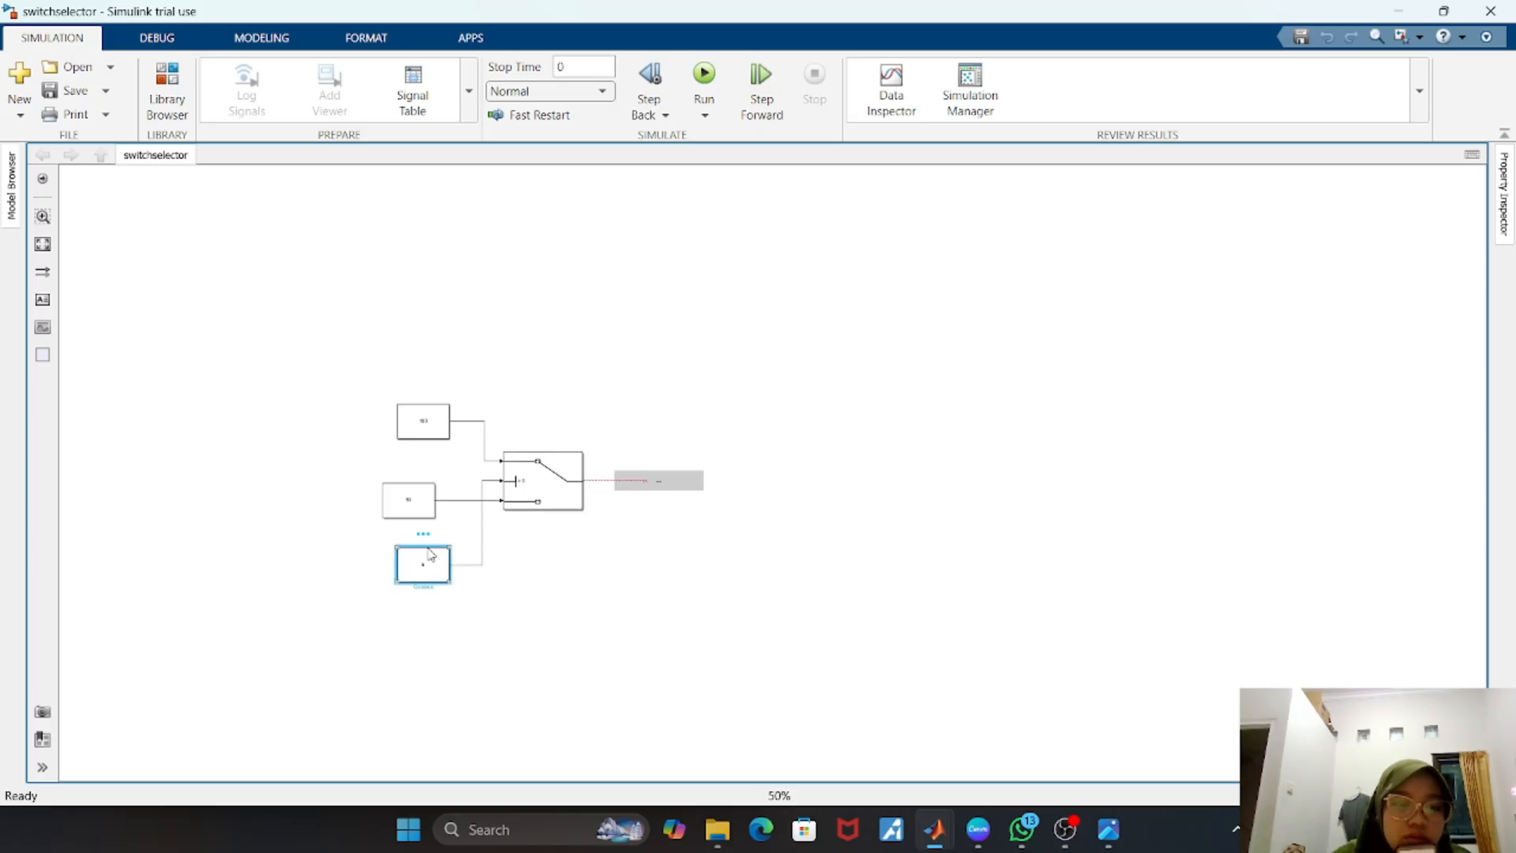
key(Return)
click(864, 630)
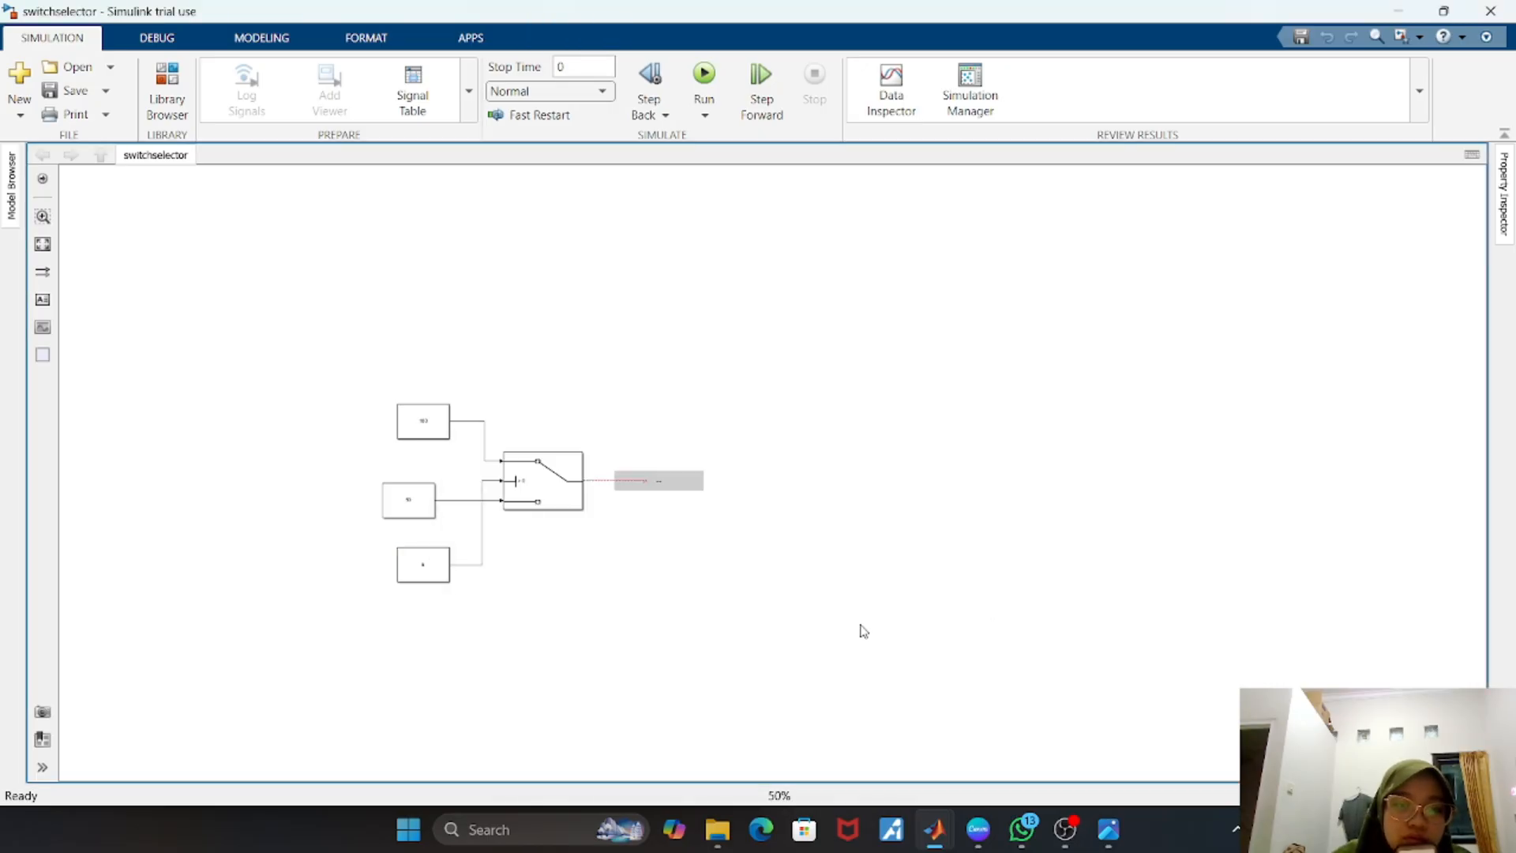
scroll(864, 630, up, 3)
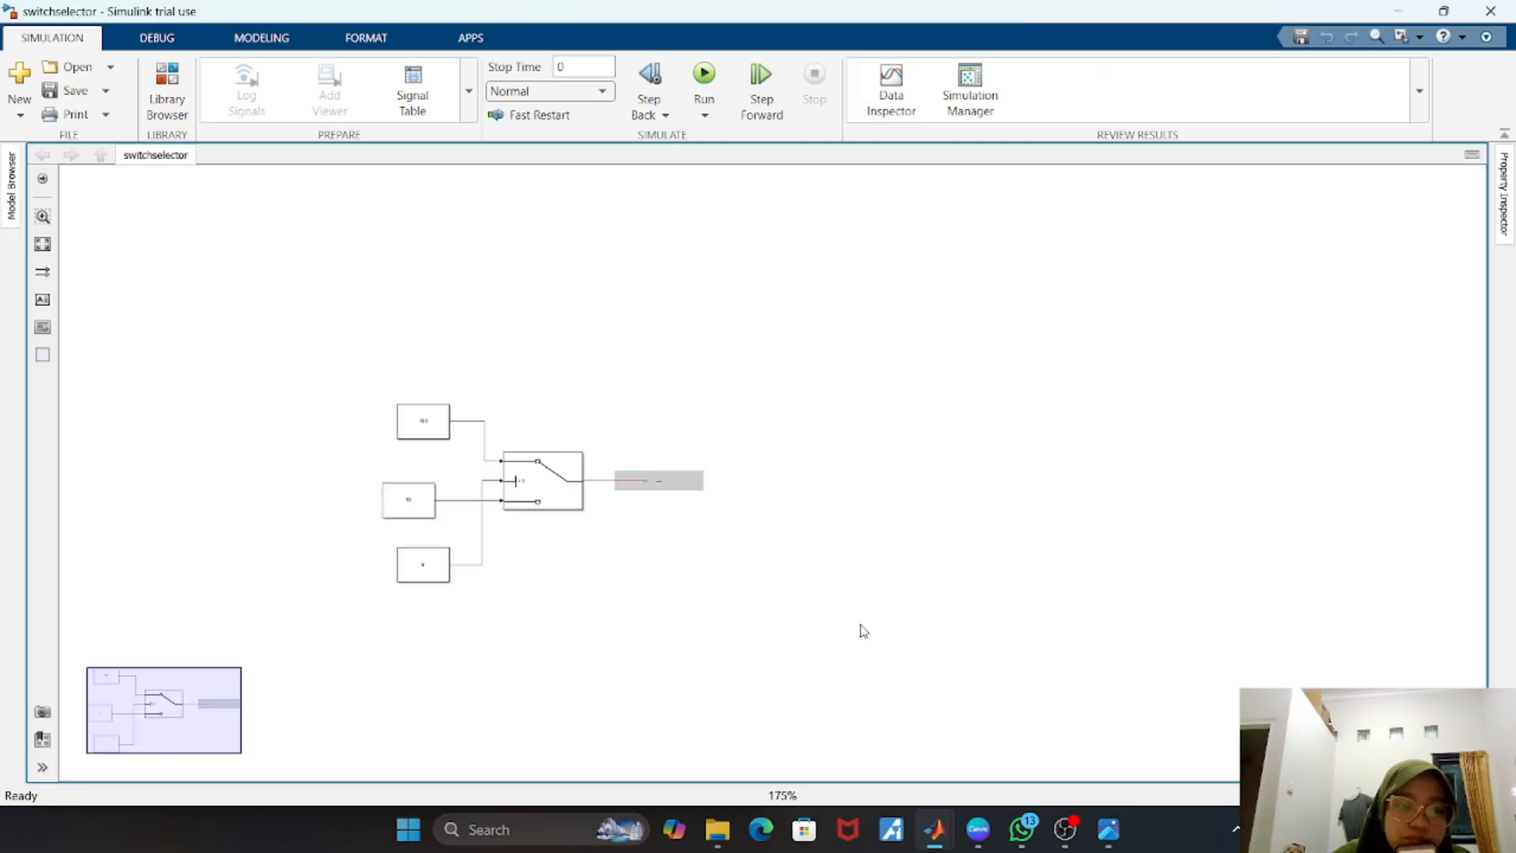
scroll(864, 630, down, 3)
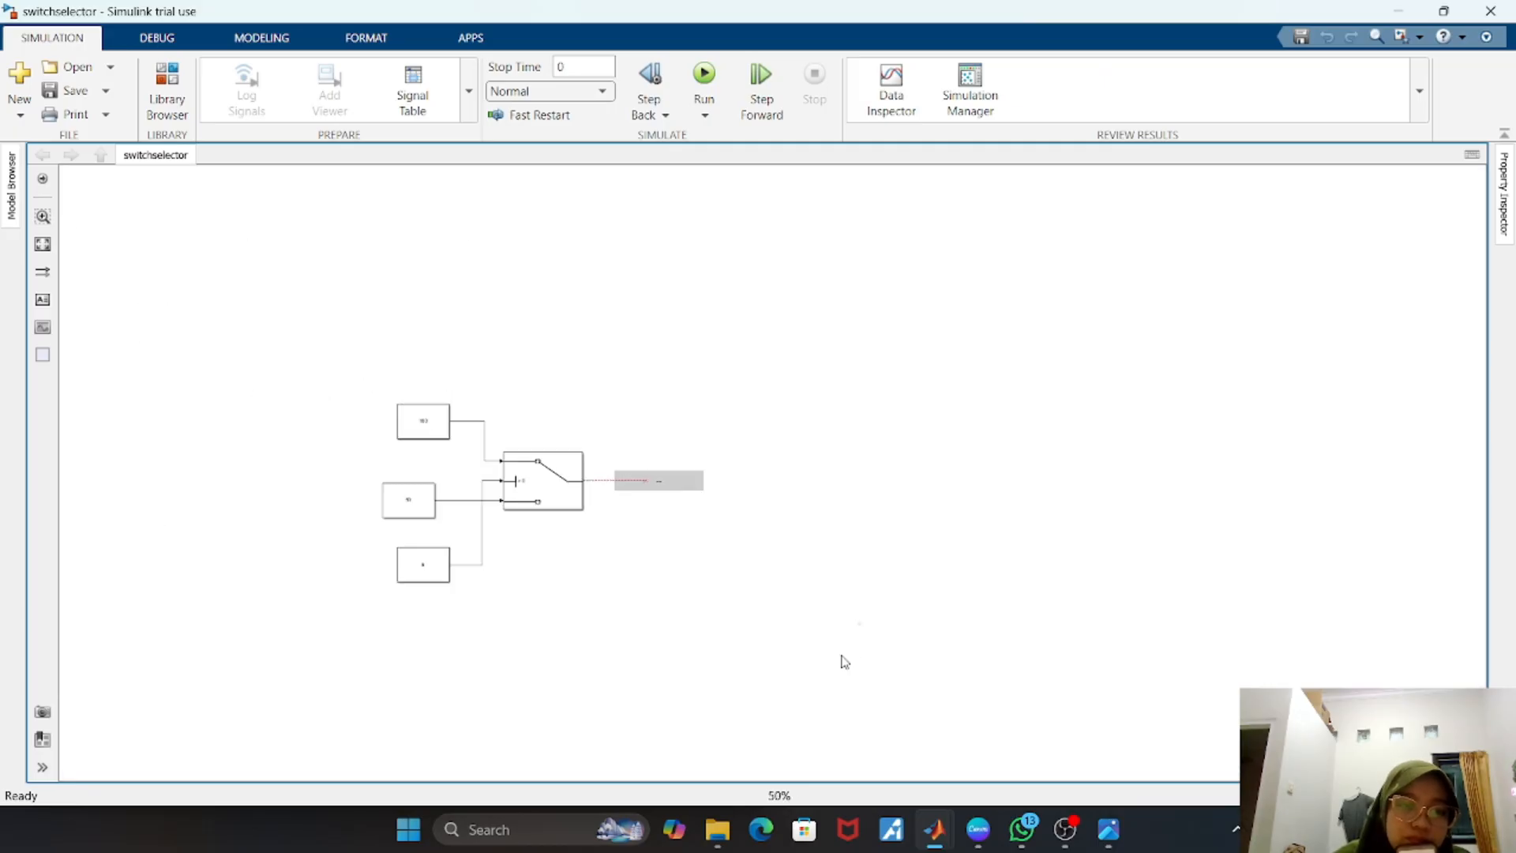
- Examine the Switch block in the switchselector model together with its three constant inputs, its output signal and the Display block
scroll(844, 661, up, 1)
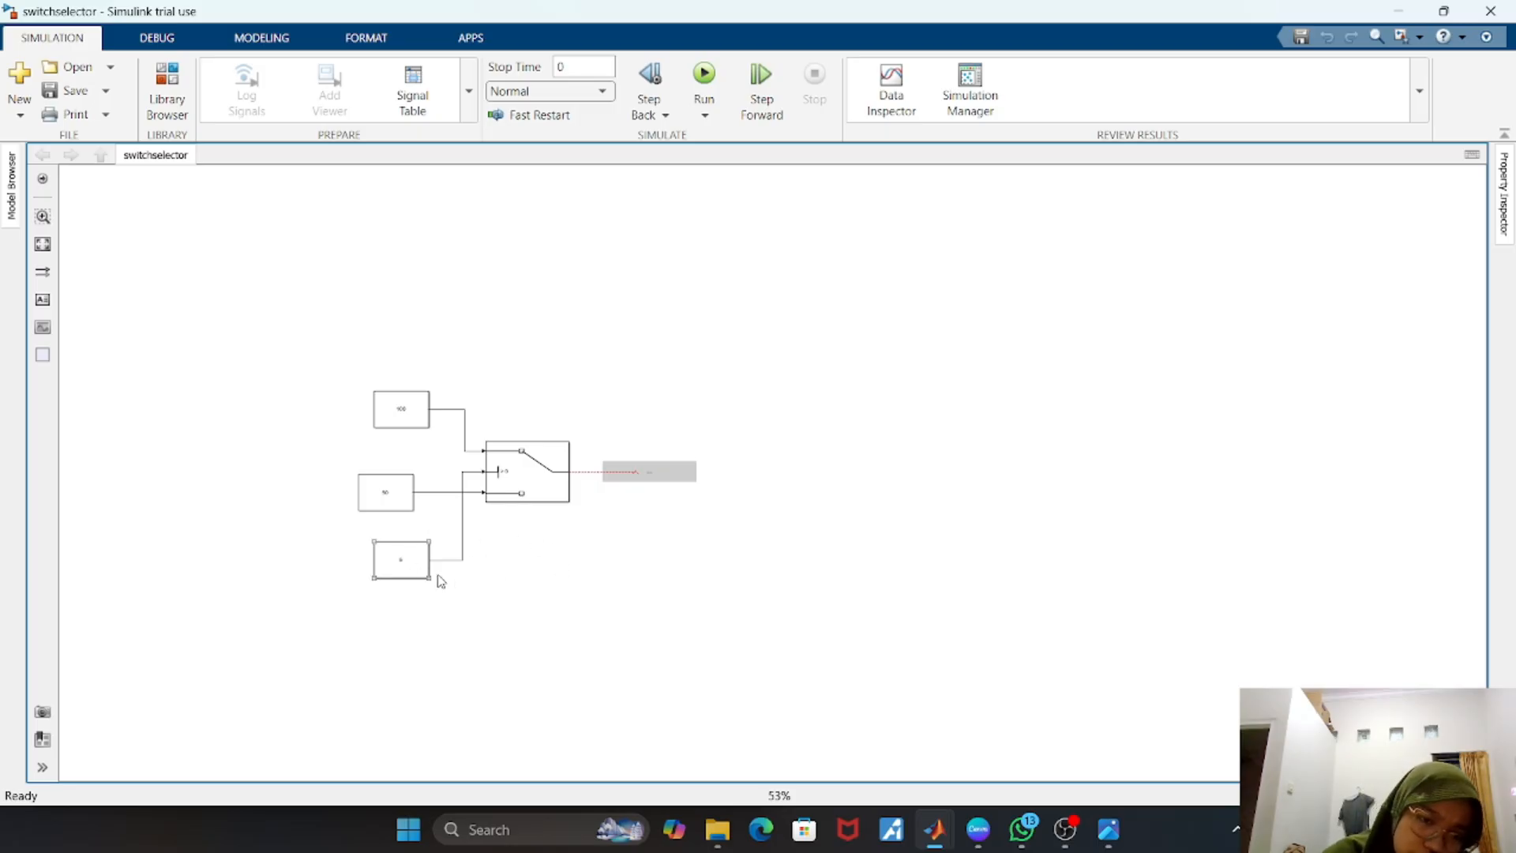
double_click(540, 597)
click(465, 623)
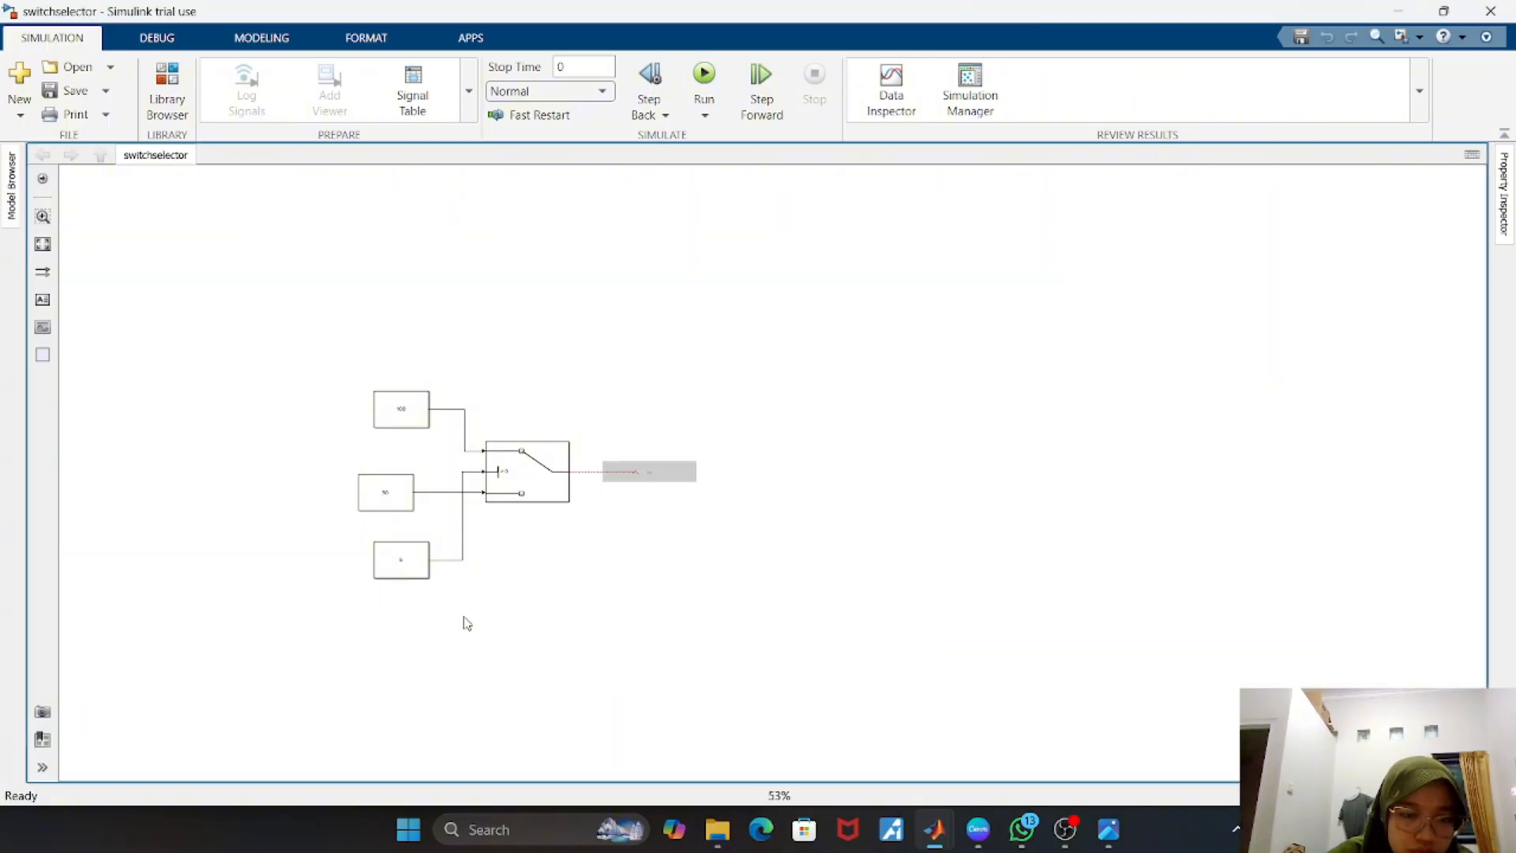
scroll(466, 623, up, 5)
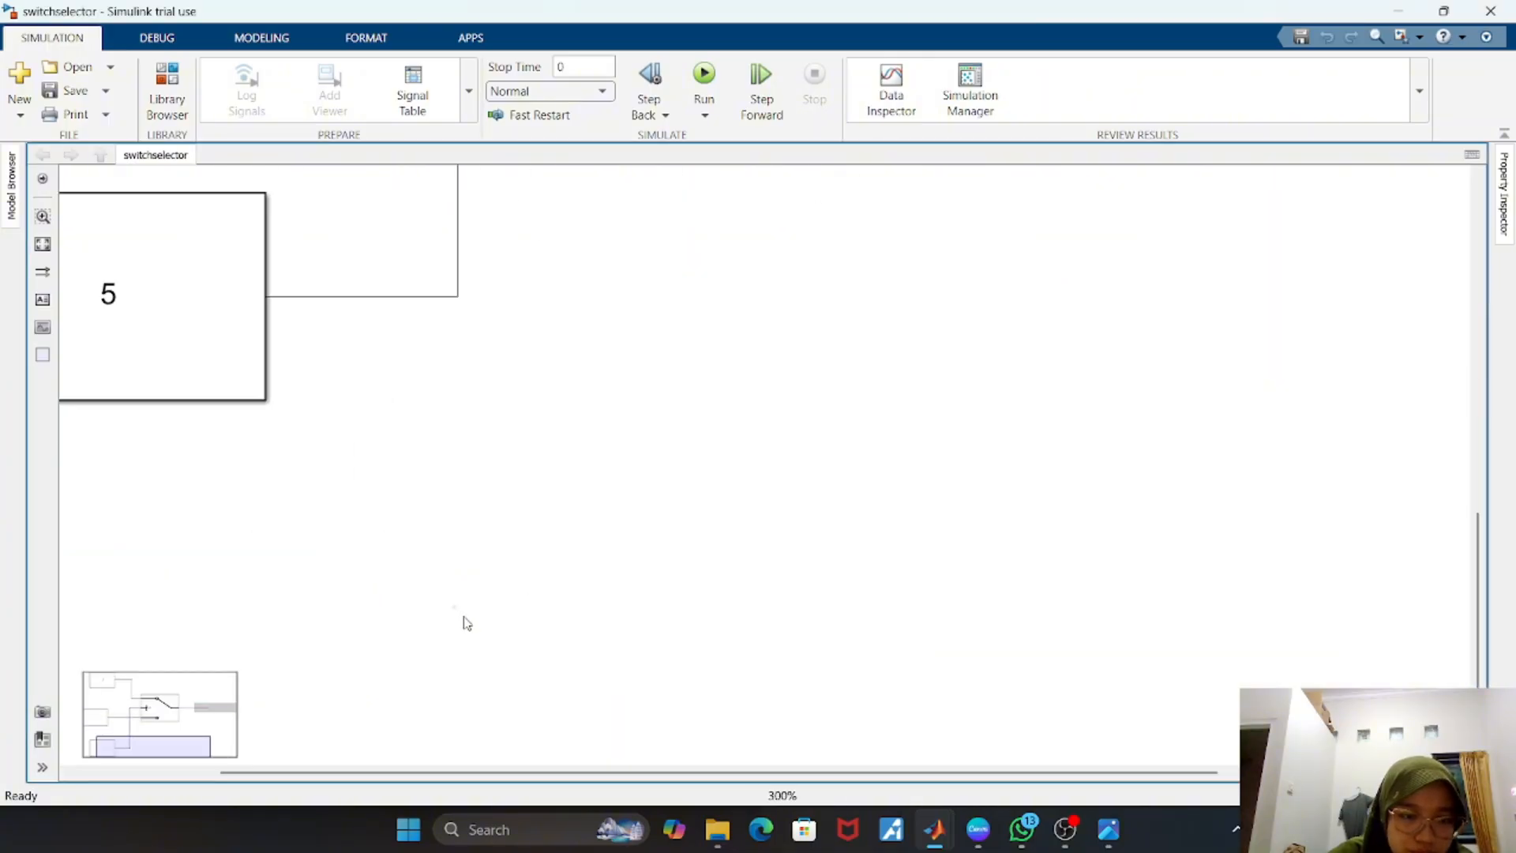
scroll(466, 623, down, 3)
scroll(466, 623, down, 1)
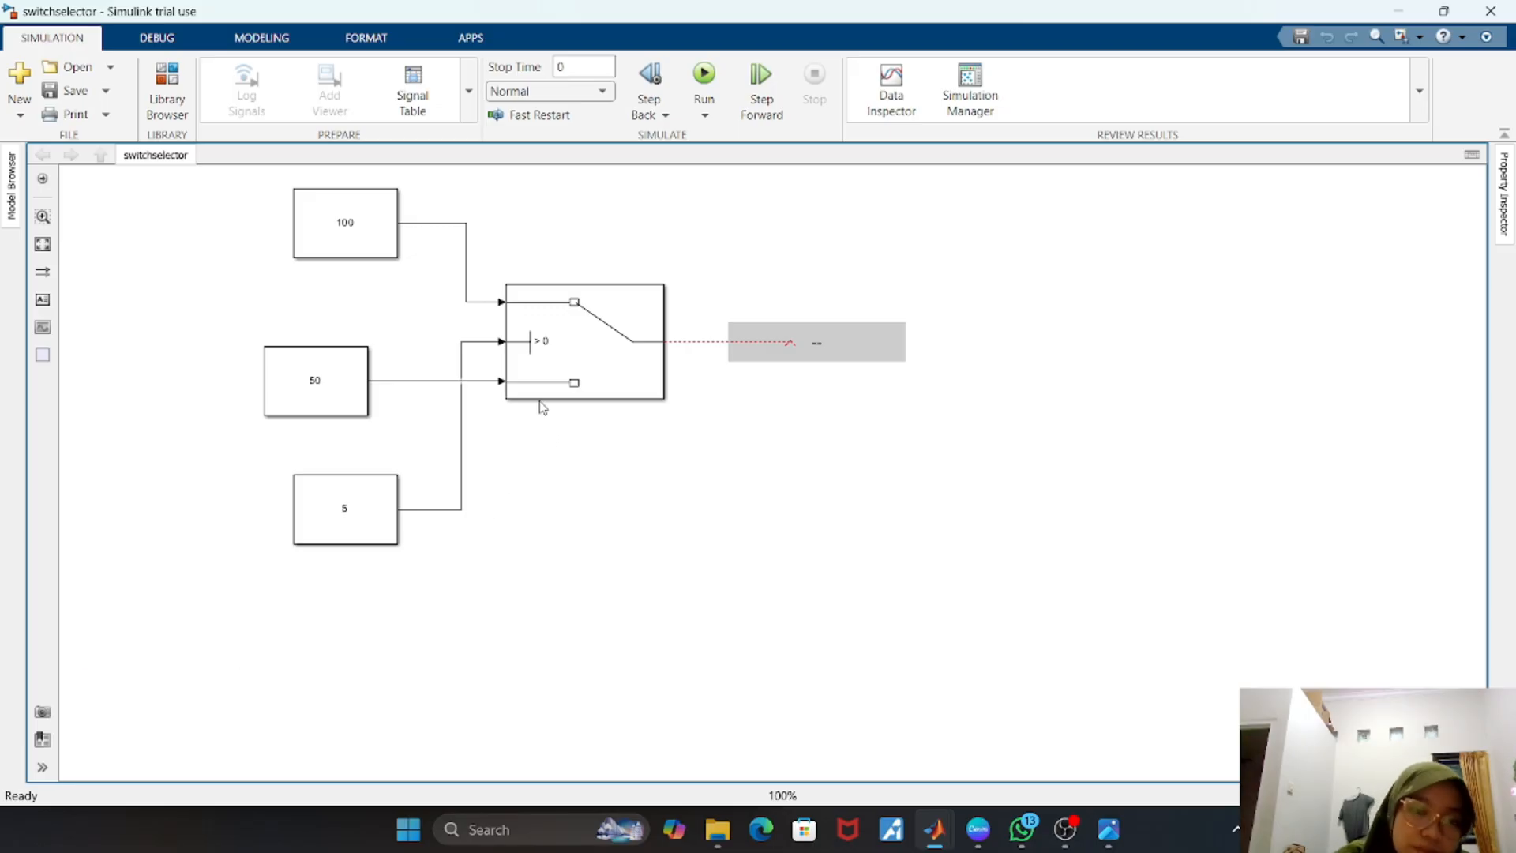
click(743, 359)
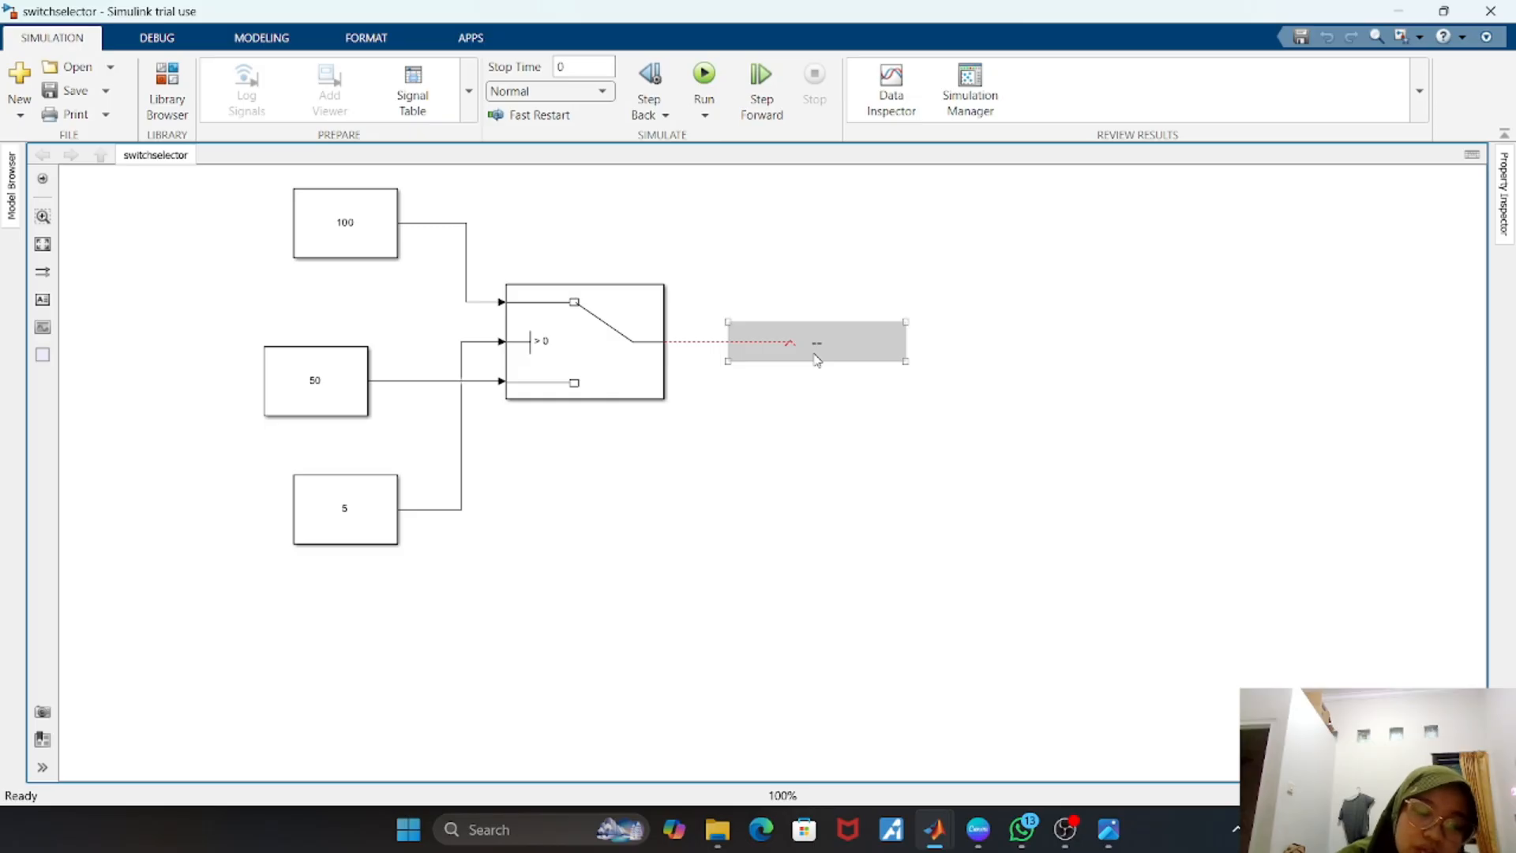
click(809, 393)
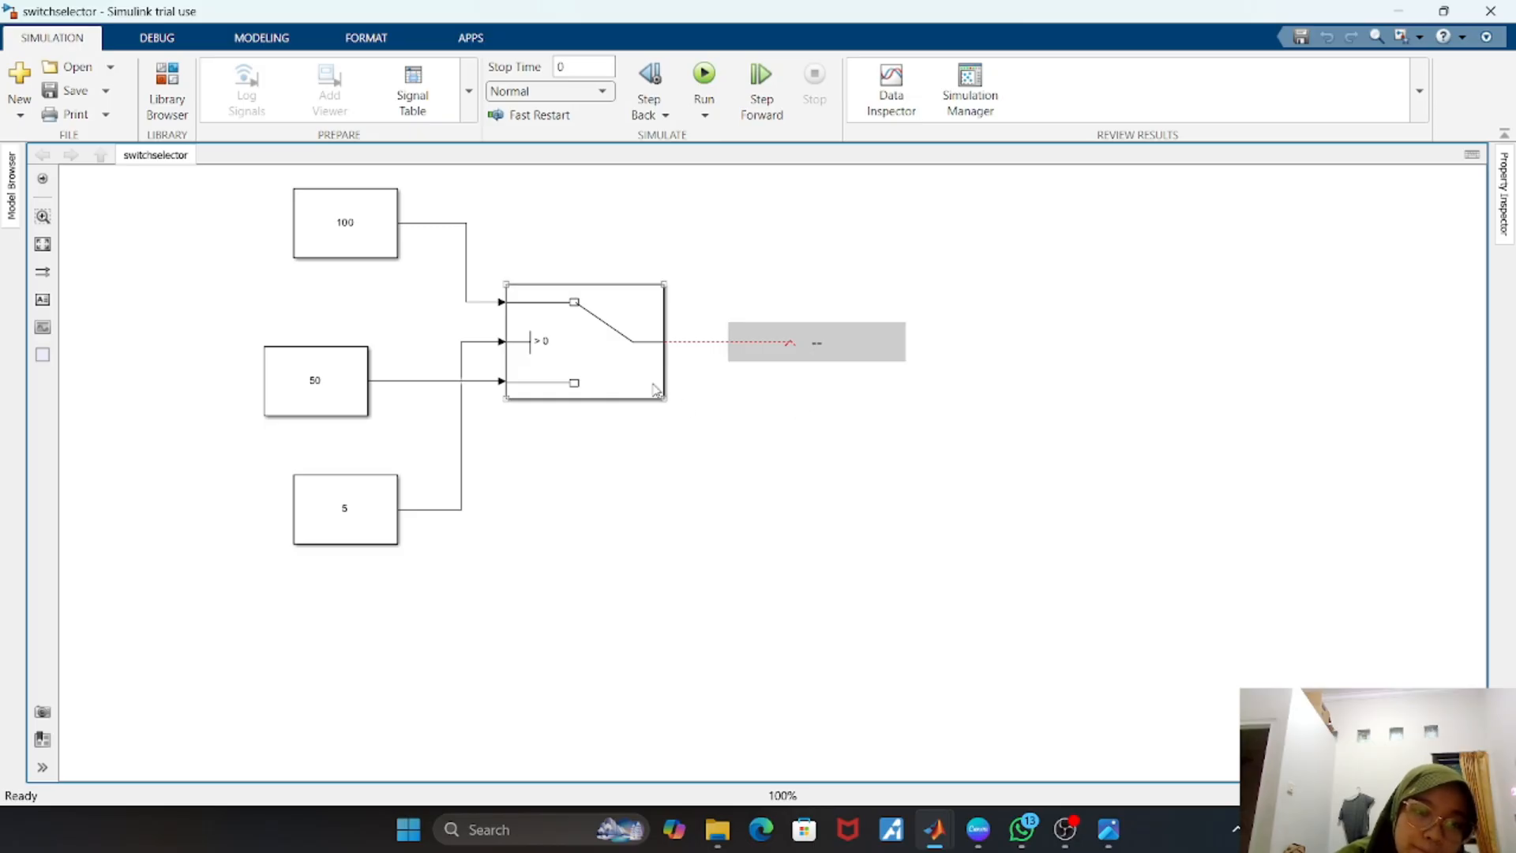
click(385, 229)
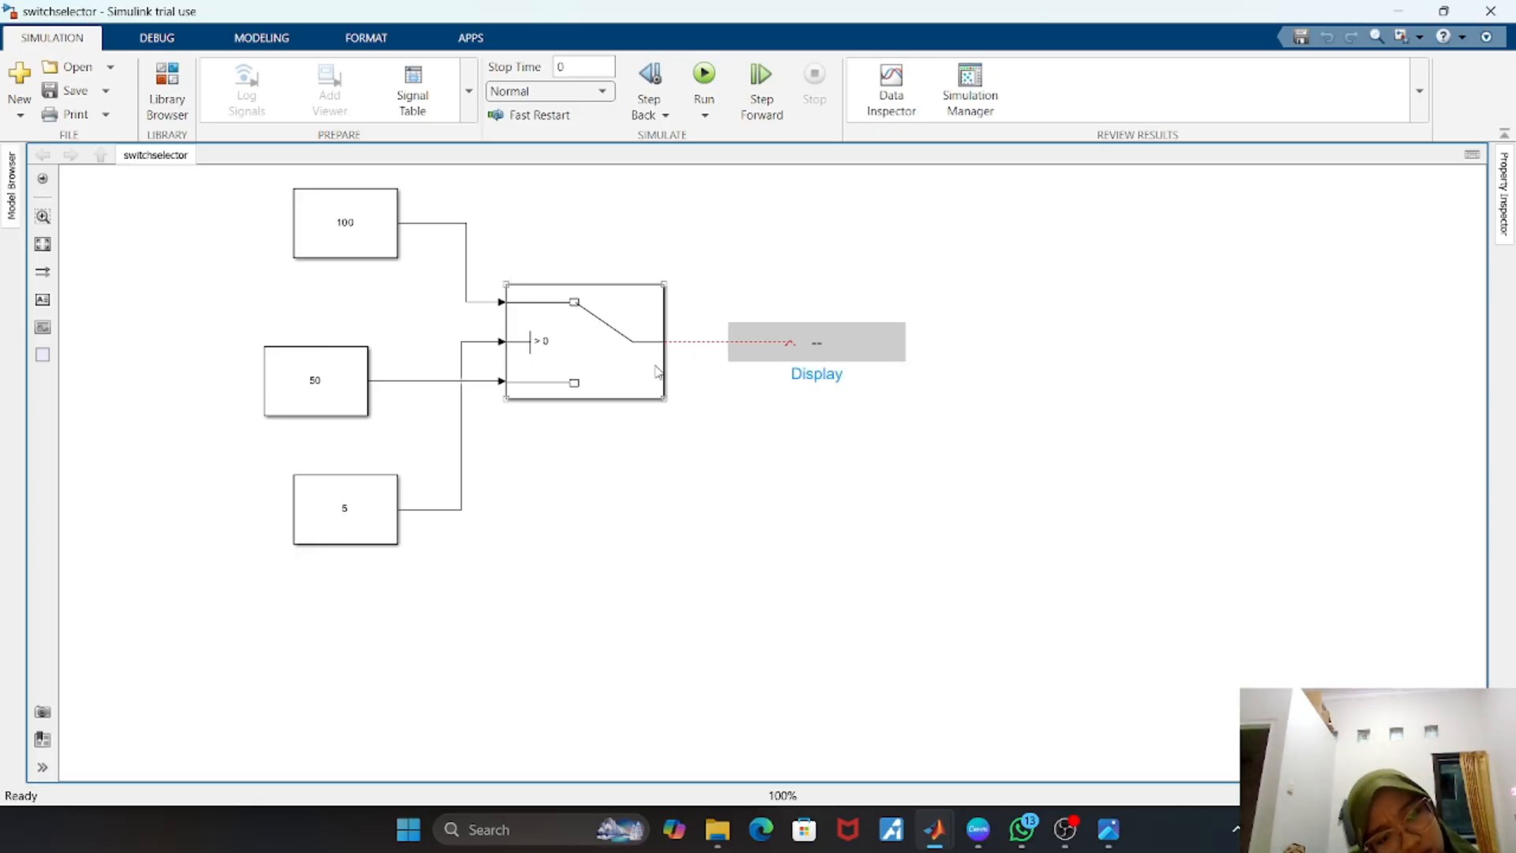
click(757, 344)
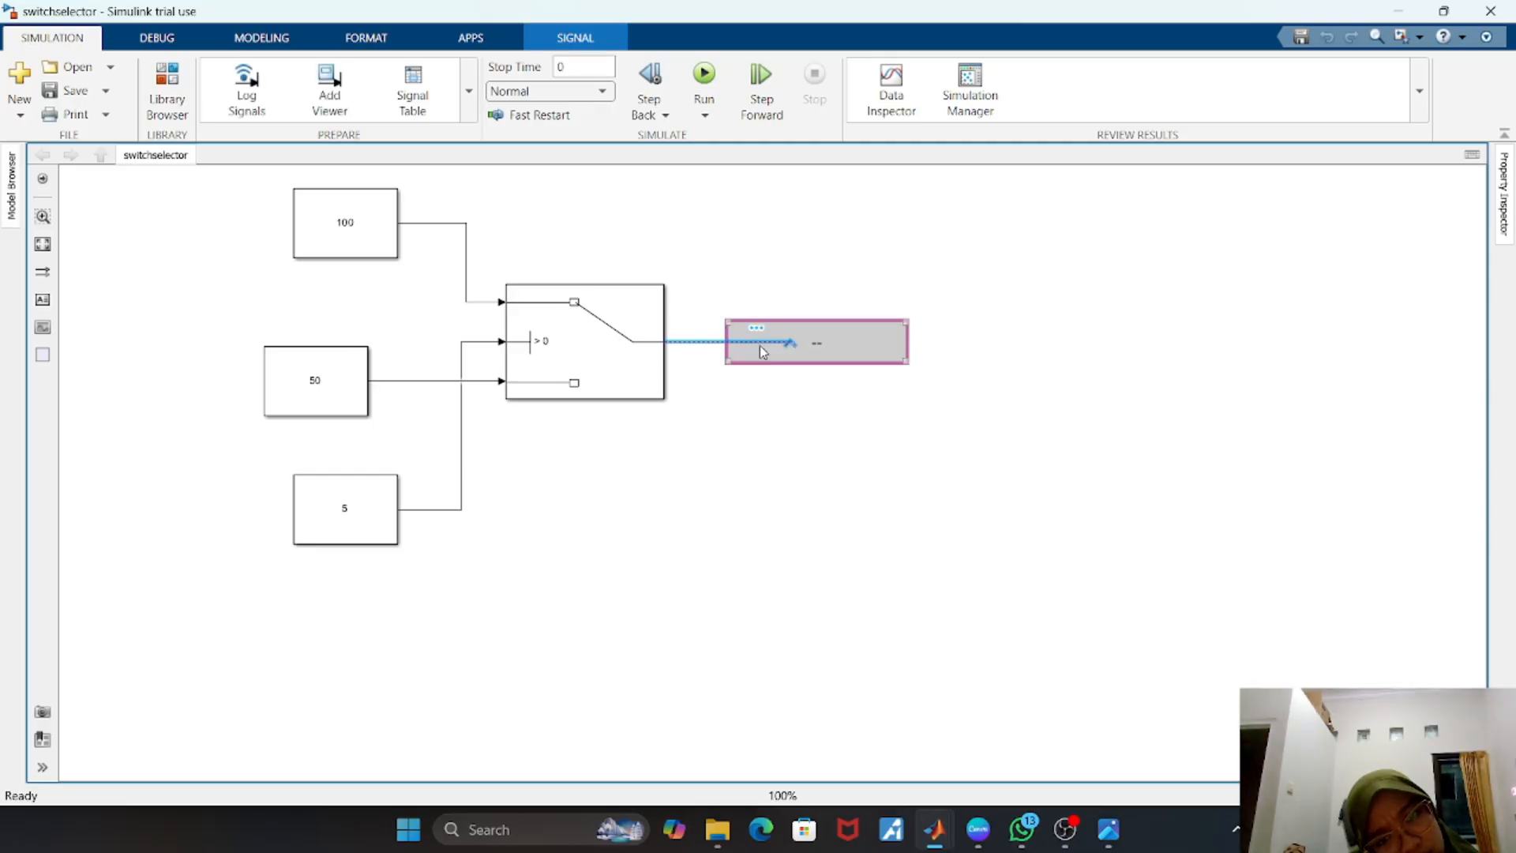
click(790, 381)
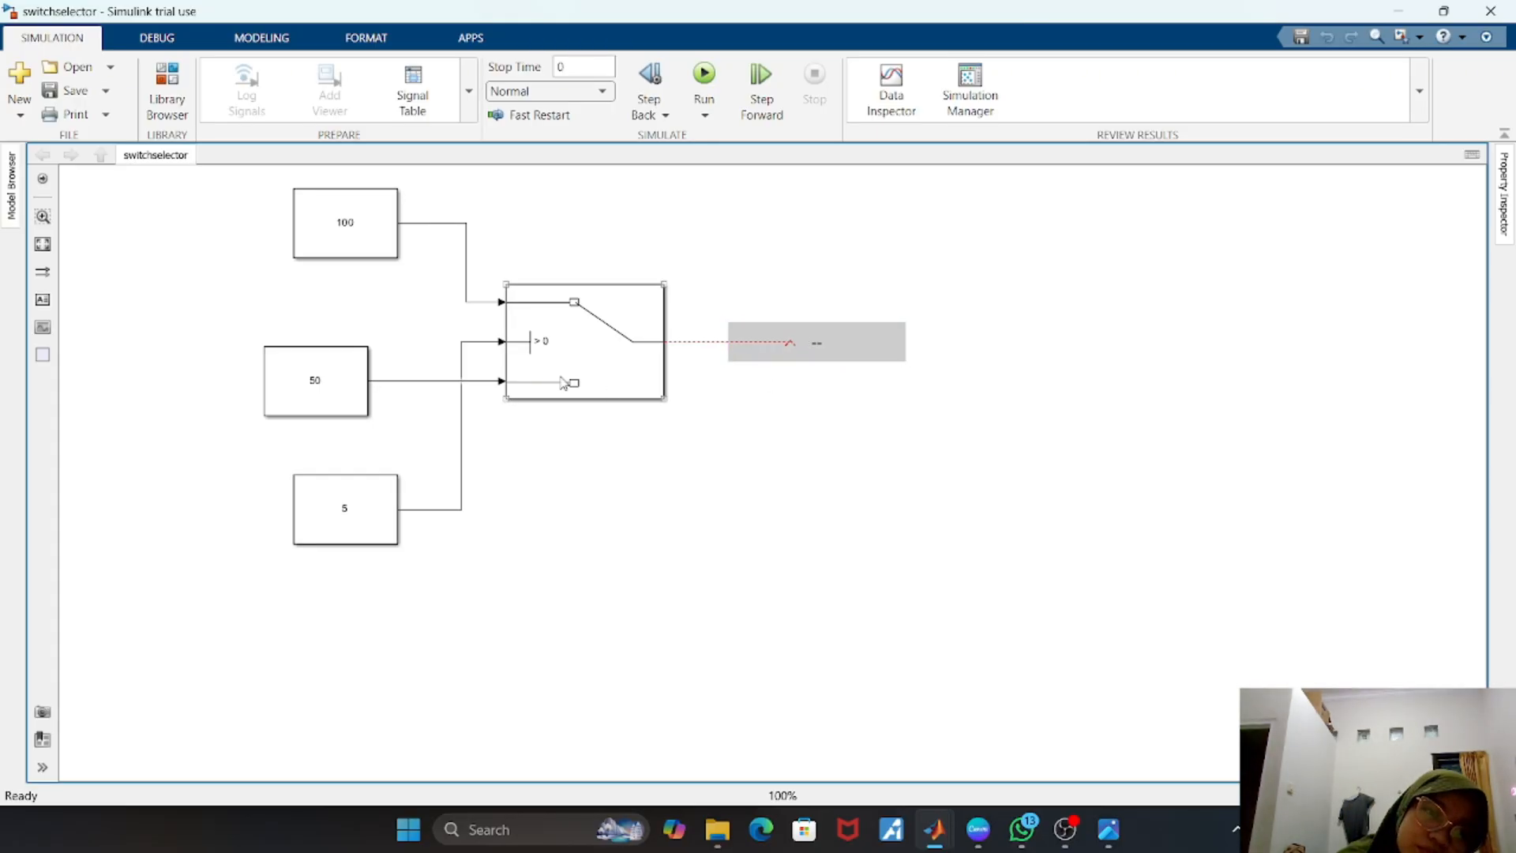
click(332, 396)
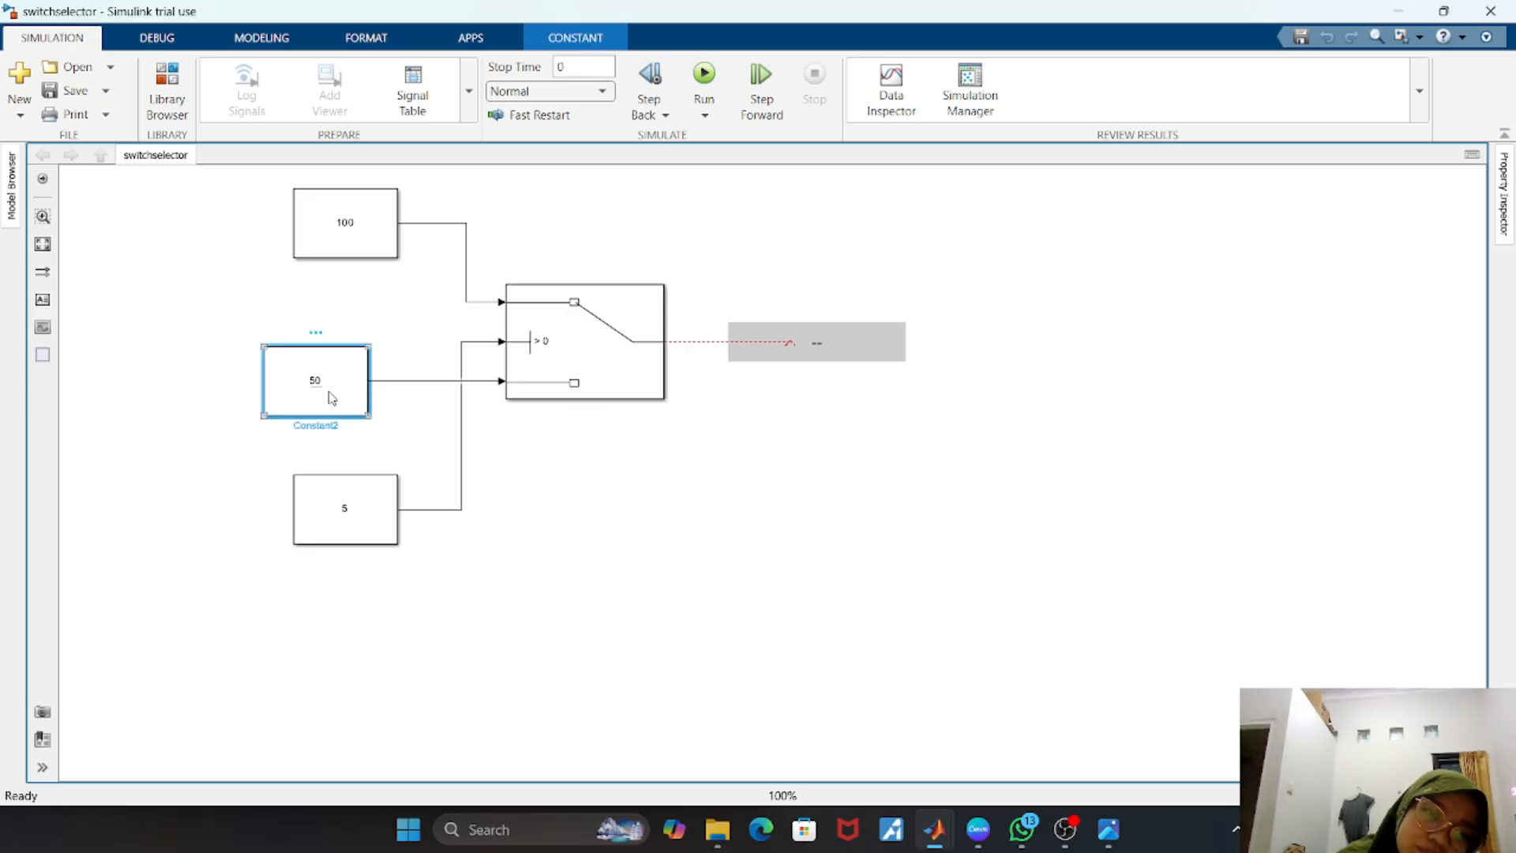
click(371, 257)
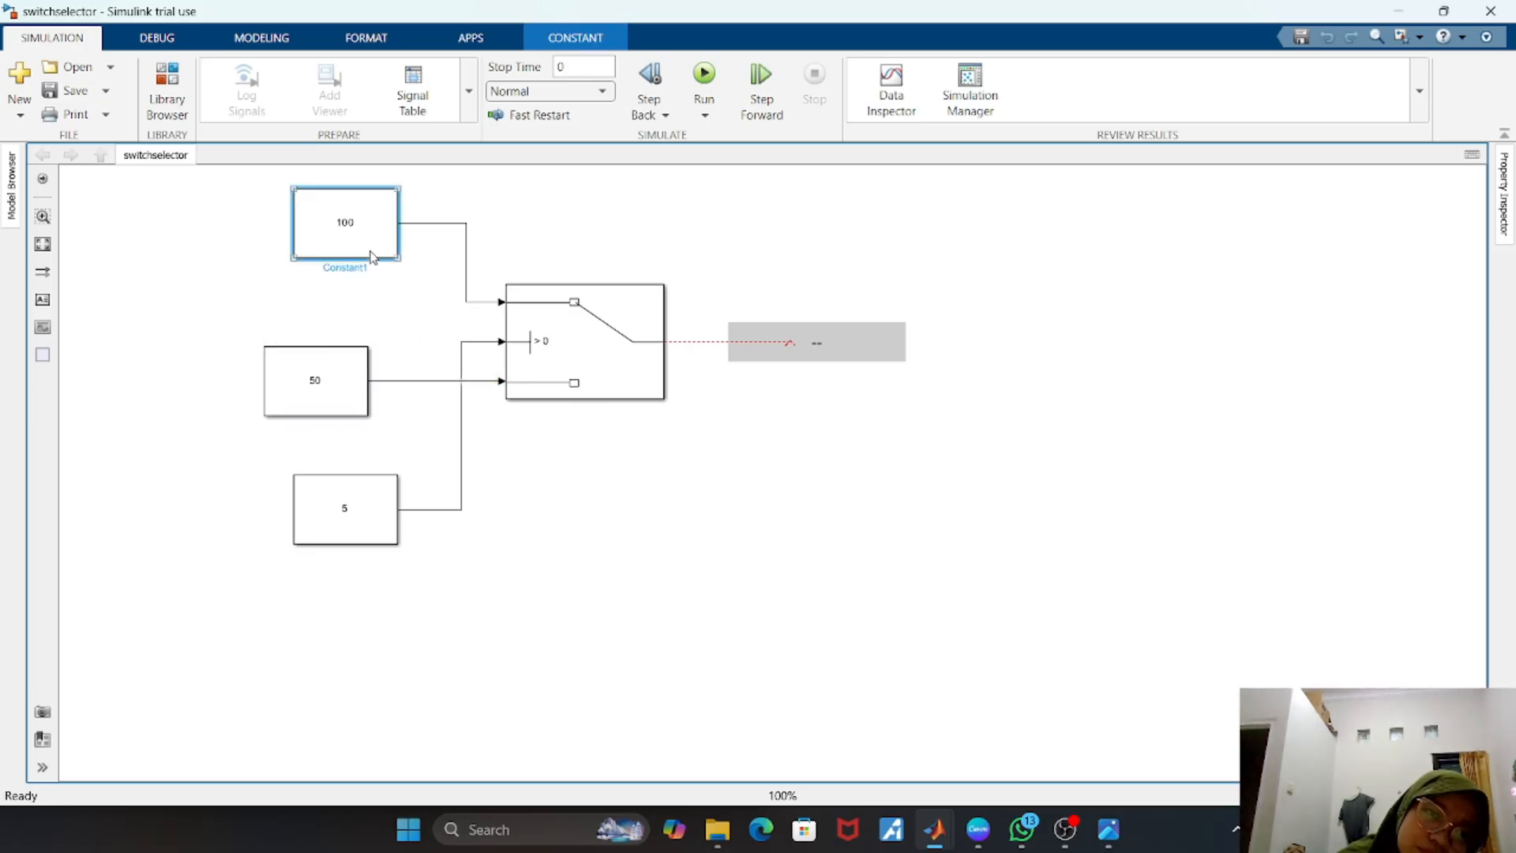
- Run the switchselector simulation and check the output on the Display block
click(701, 83)
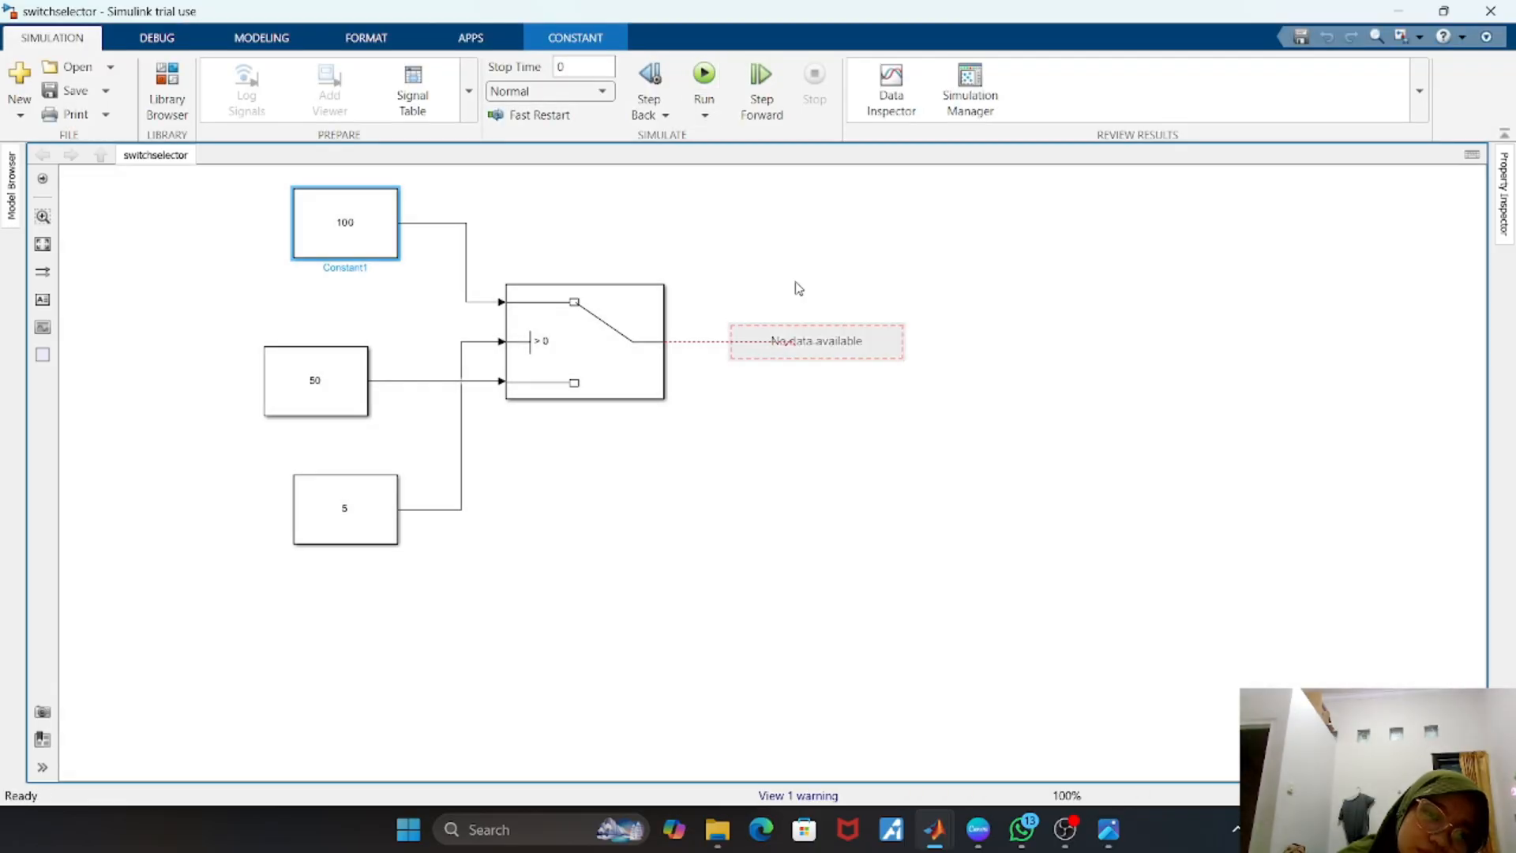
click(842, 341)
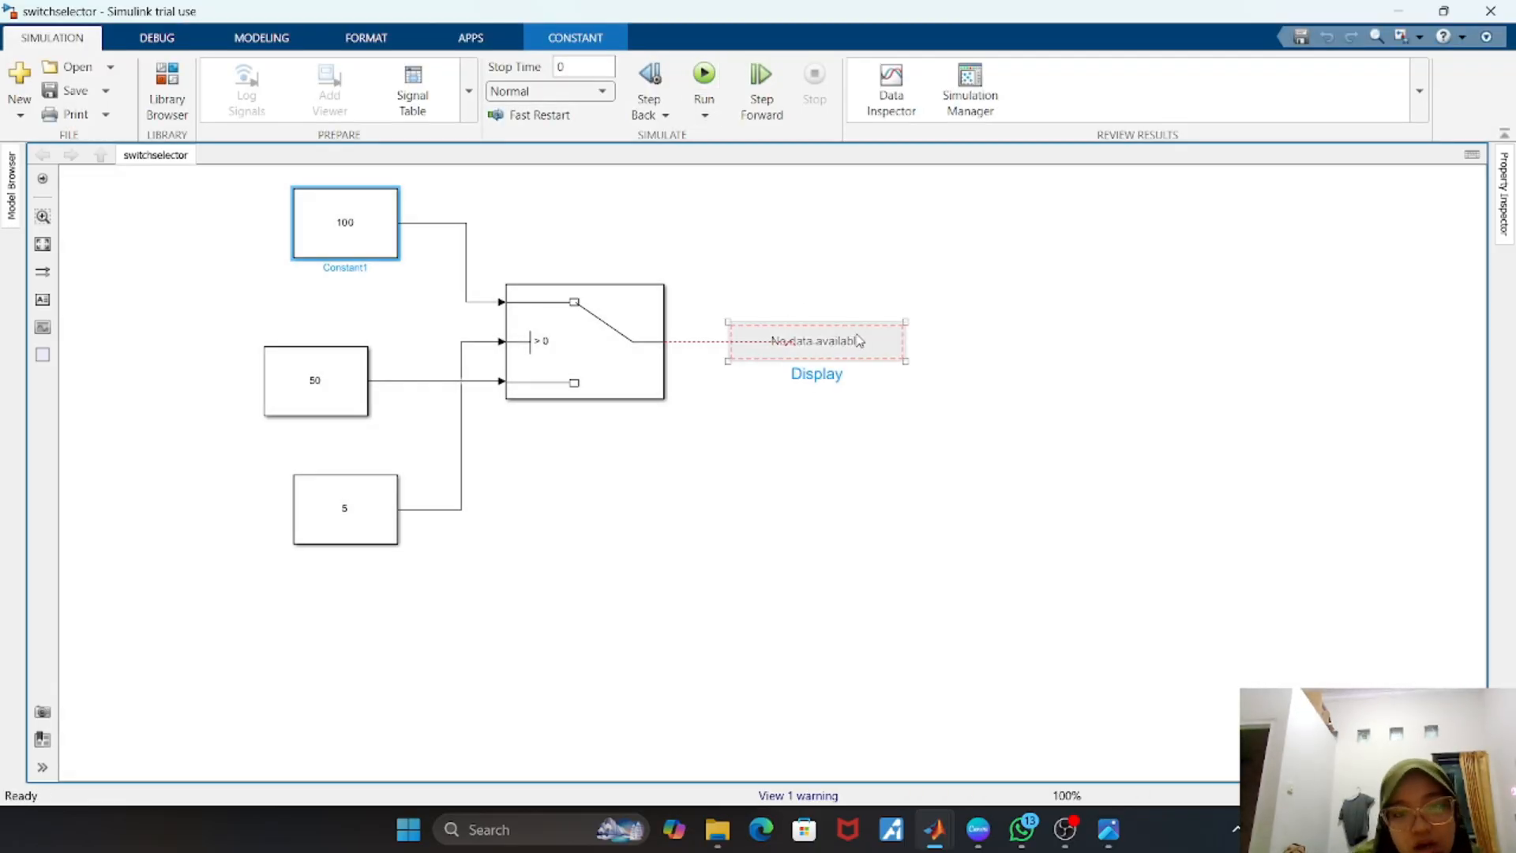
click(796, 401)
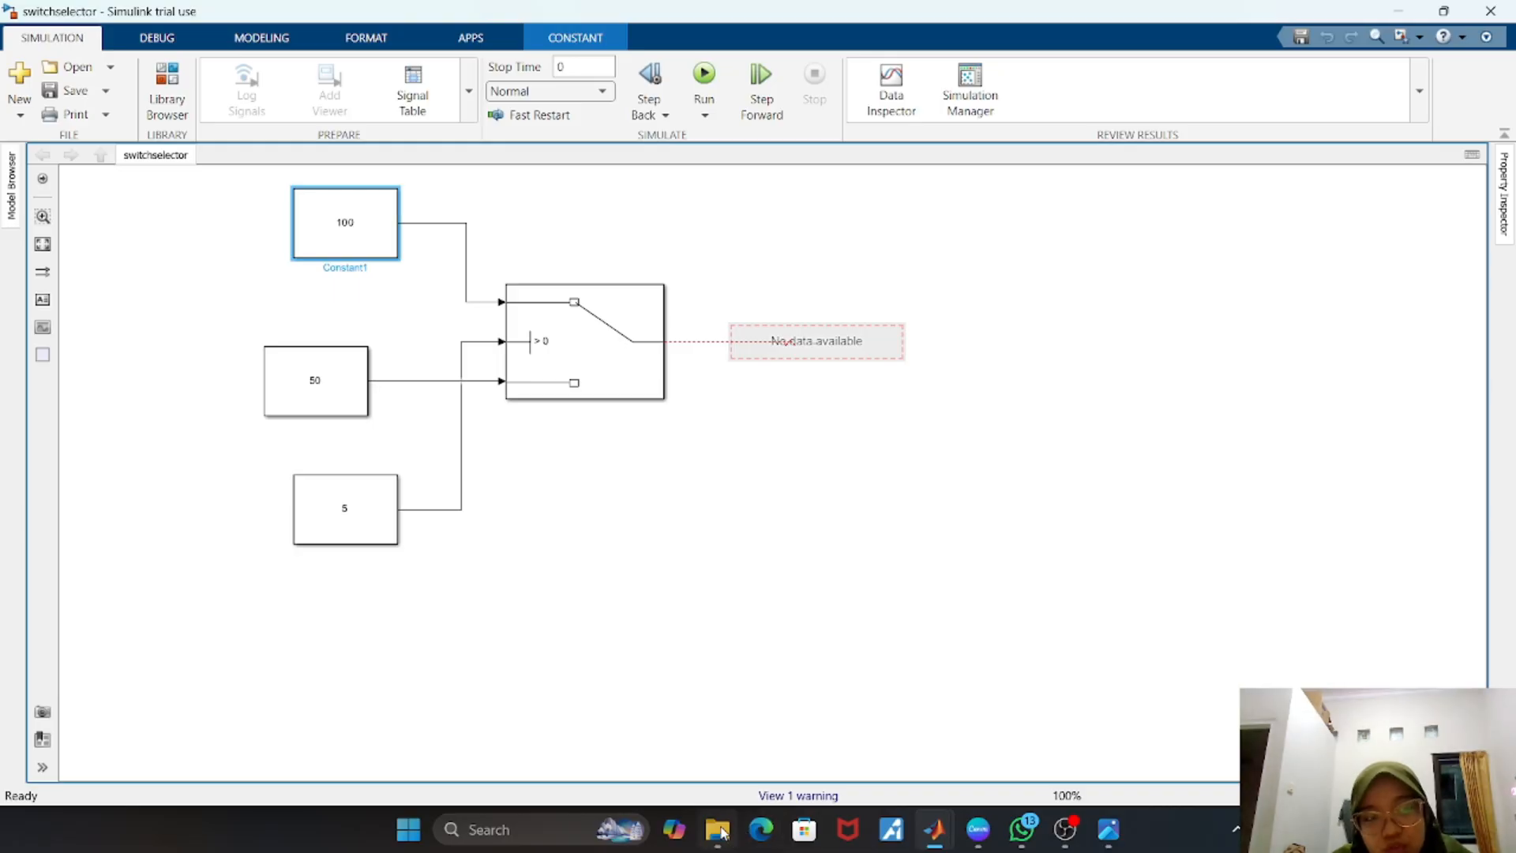
- Try to open switchselector.slx.autosave from the Documents folder in File Explorer, then return to the switchselector model
mouse_move(717, 829)
click(739, 734)
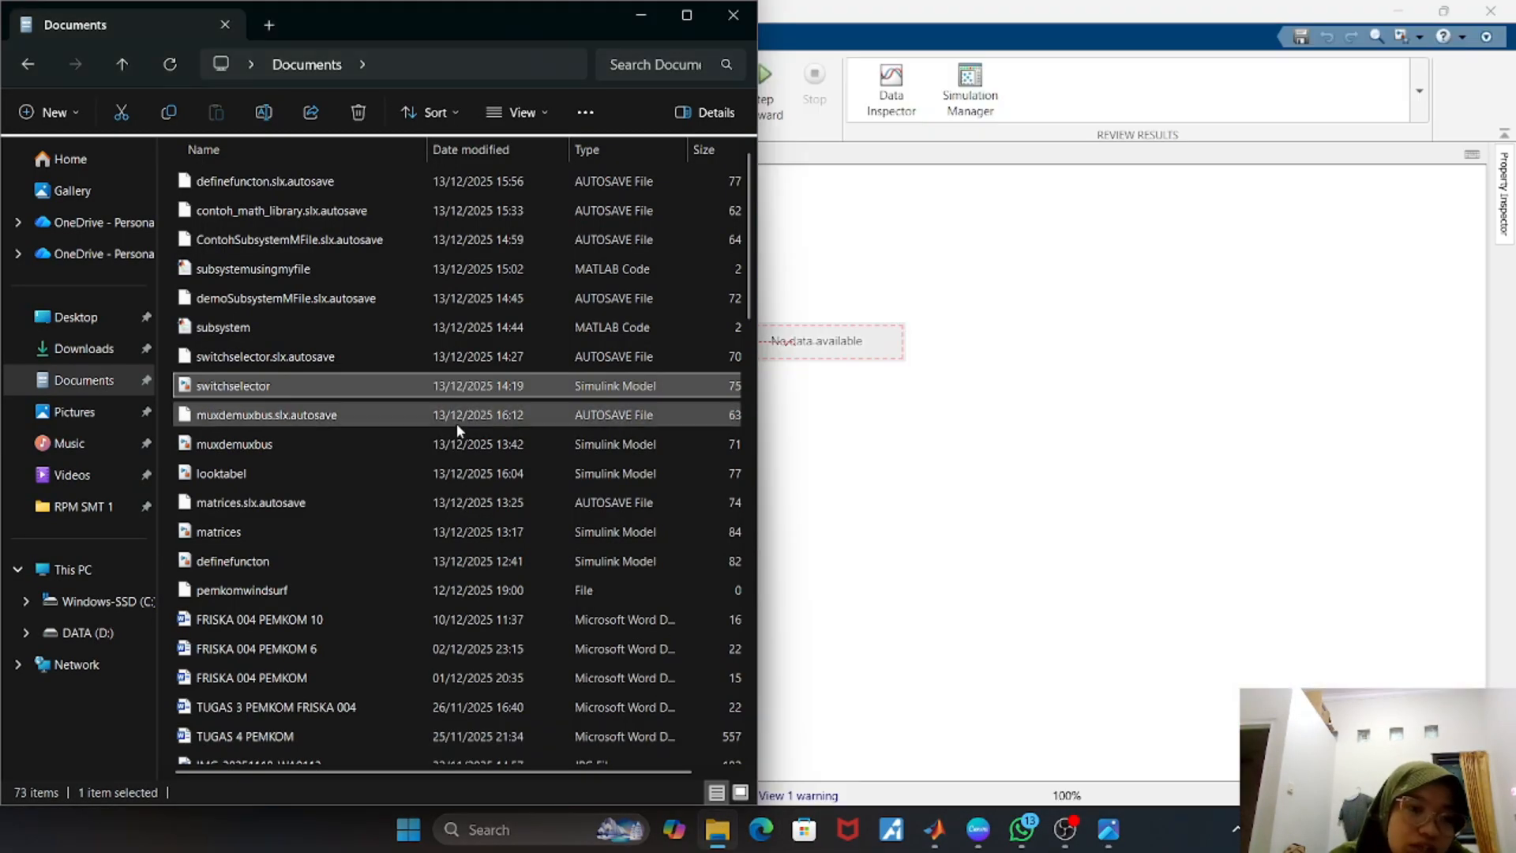
click(404, 363)
double_click(405, 363)
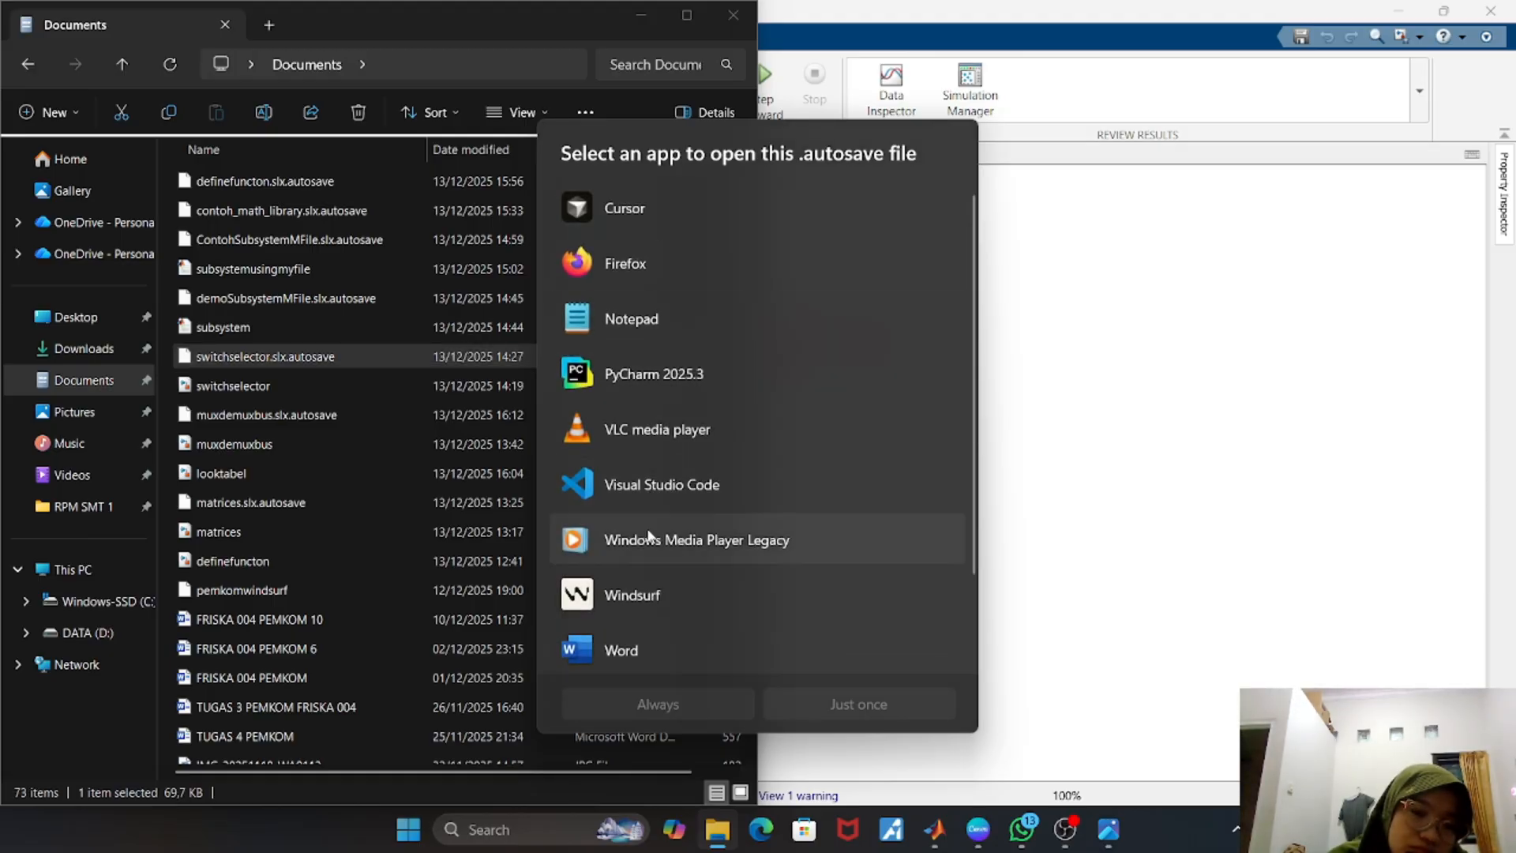
scroll(637, 597, down, 2)
scroll(727, 599, up, 2)
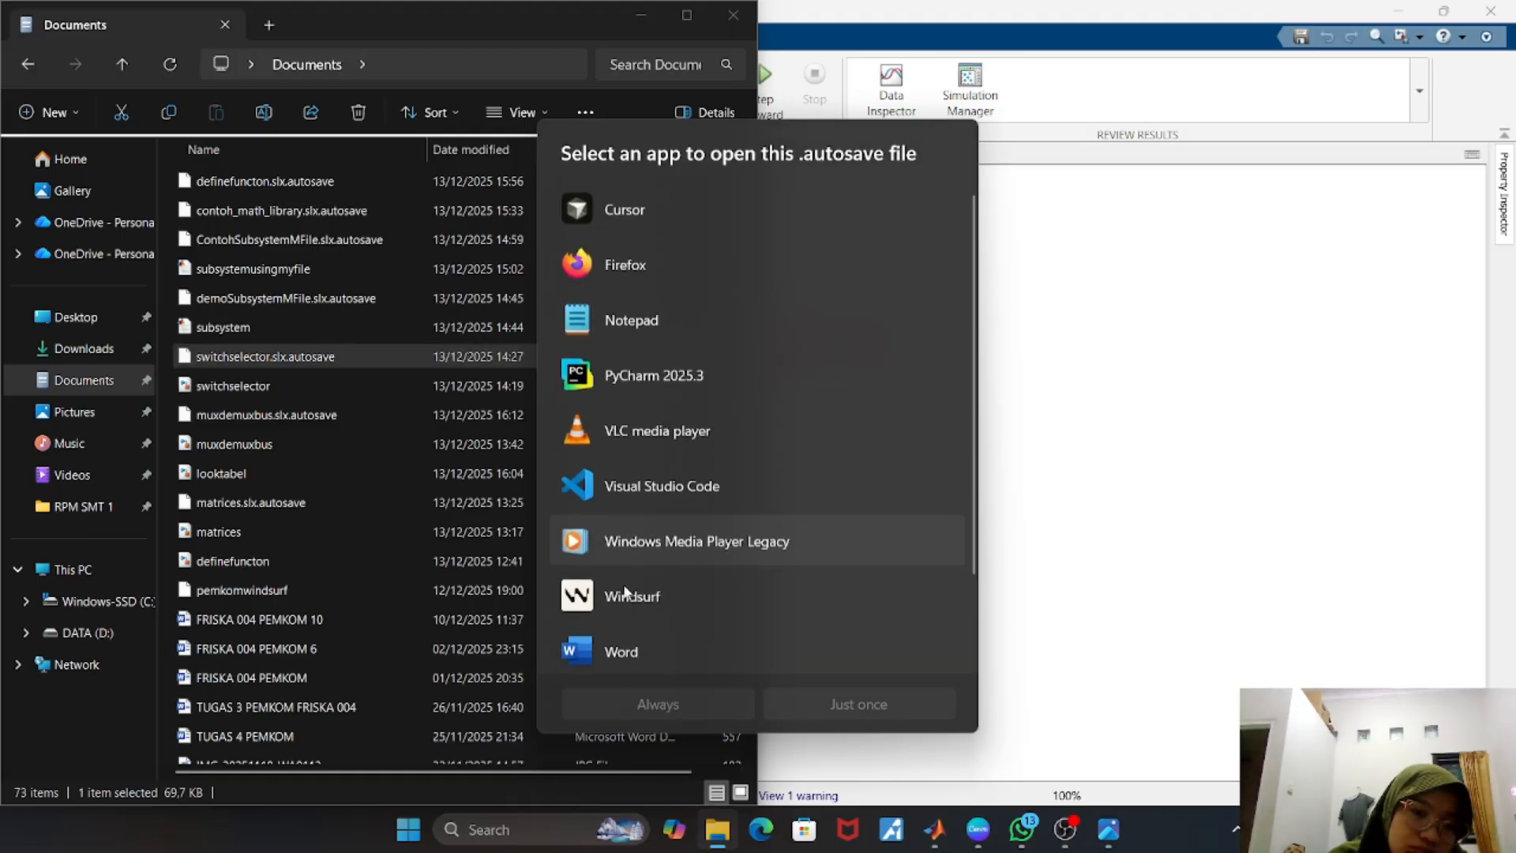
double_click(451, 368)
scroll(915, 334, down, 2)
scroll(912, 328, up, 2)
click(1198, 359)
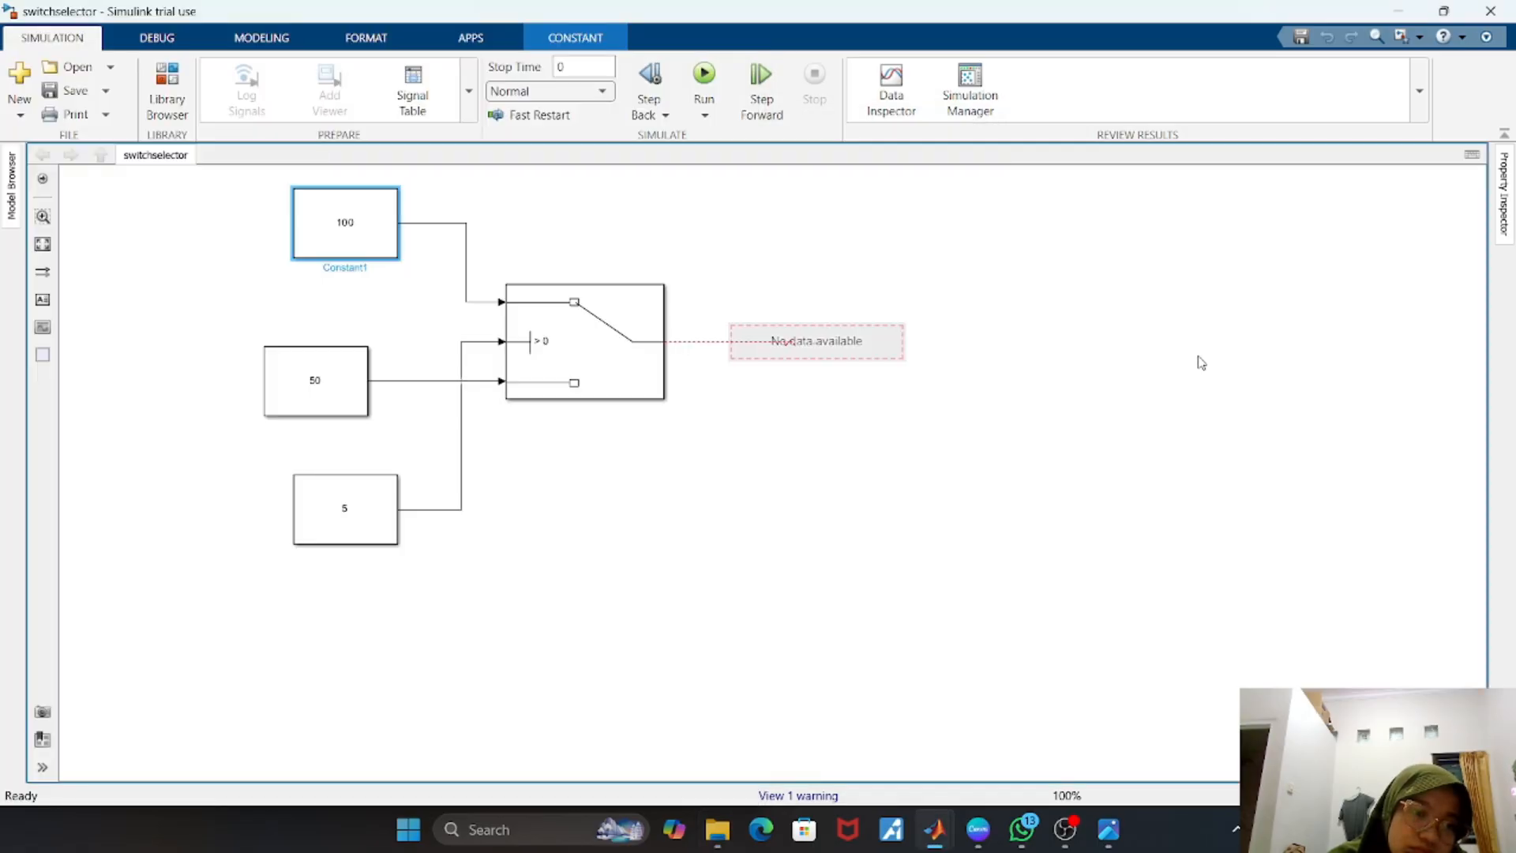
mouse_move(716, 829)
click(714, 754)
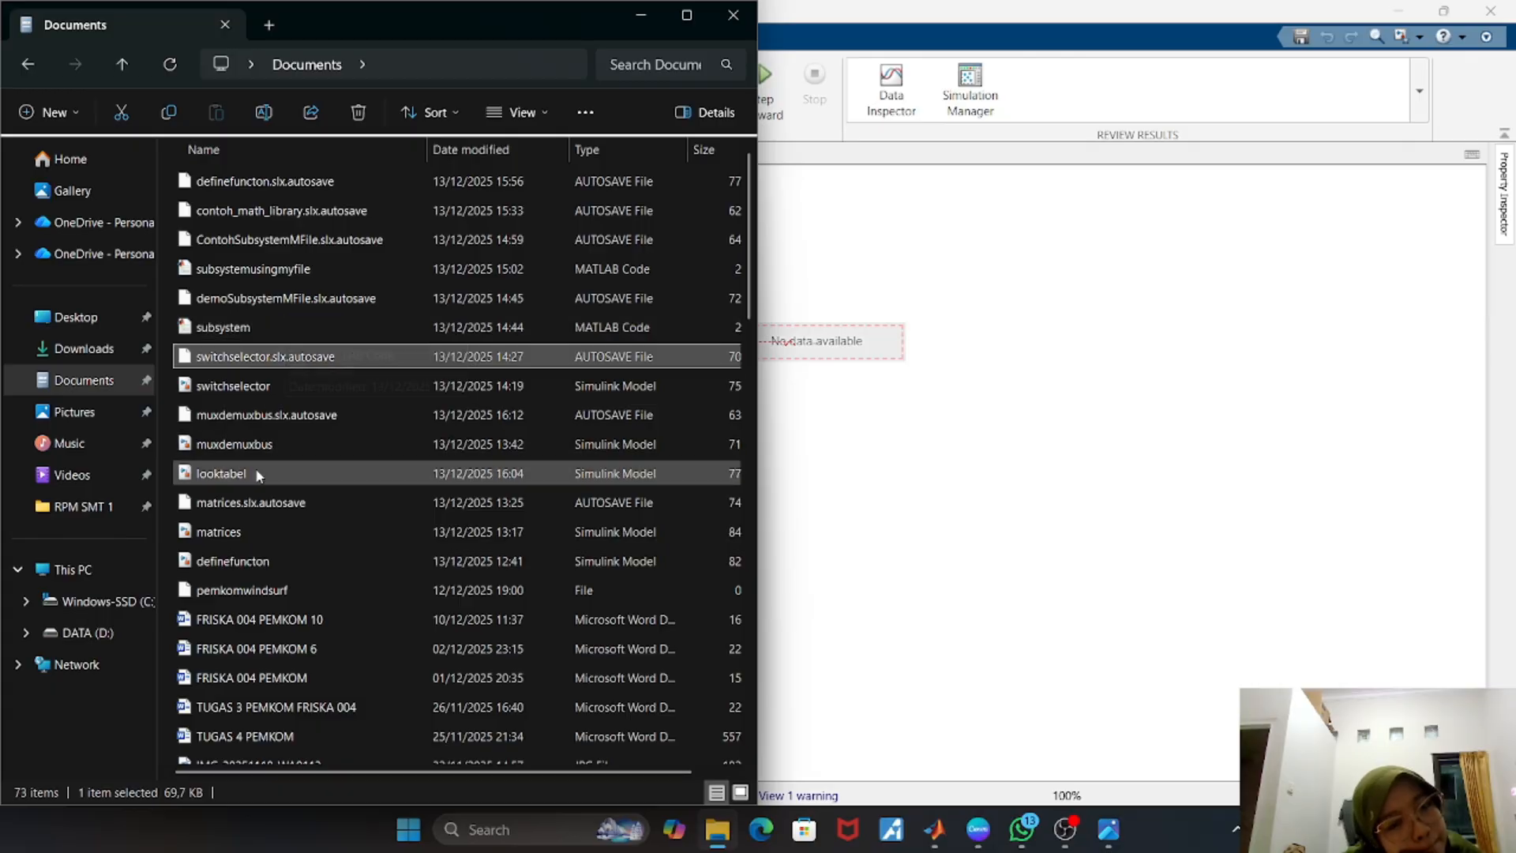
scroll(251, 499, down, 1)
scroll(253, 506, down, 1)
right_click(251, 498)
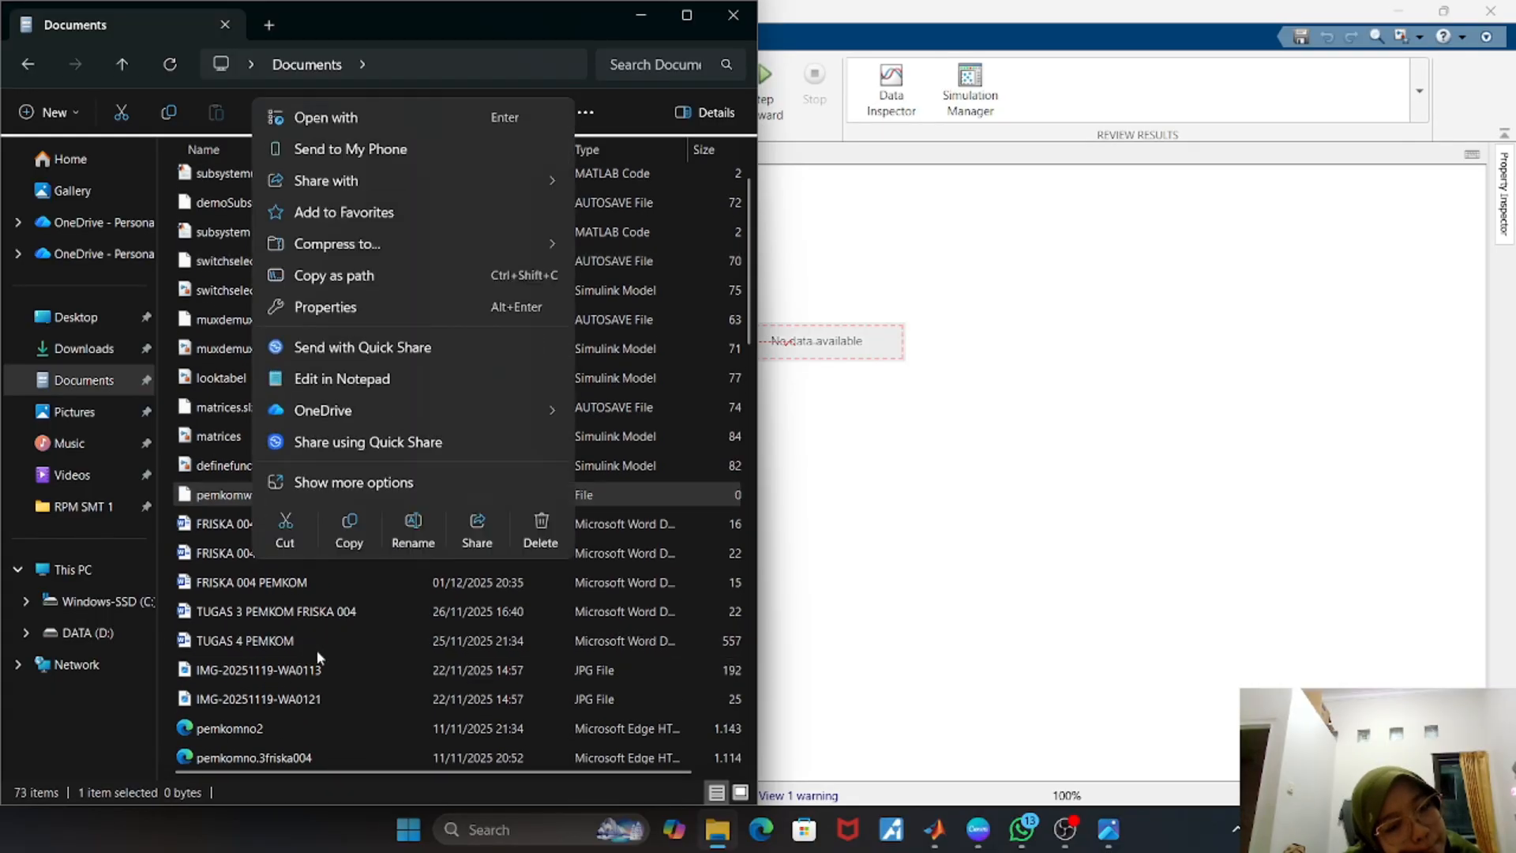
click(940, 535)
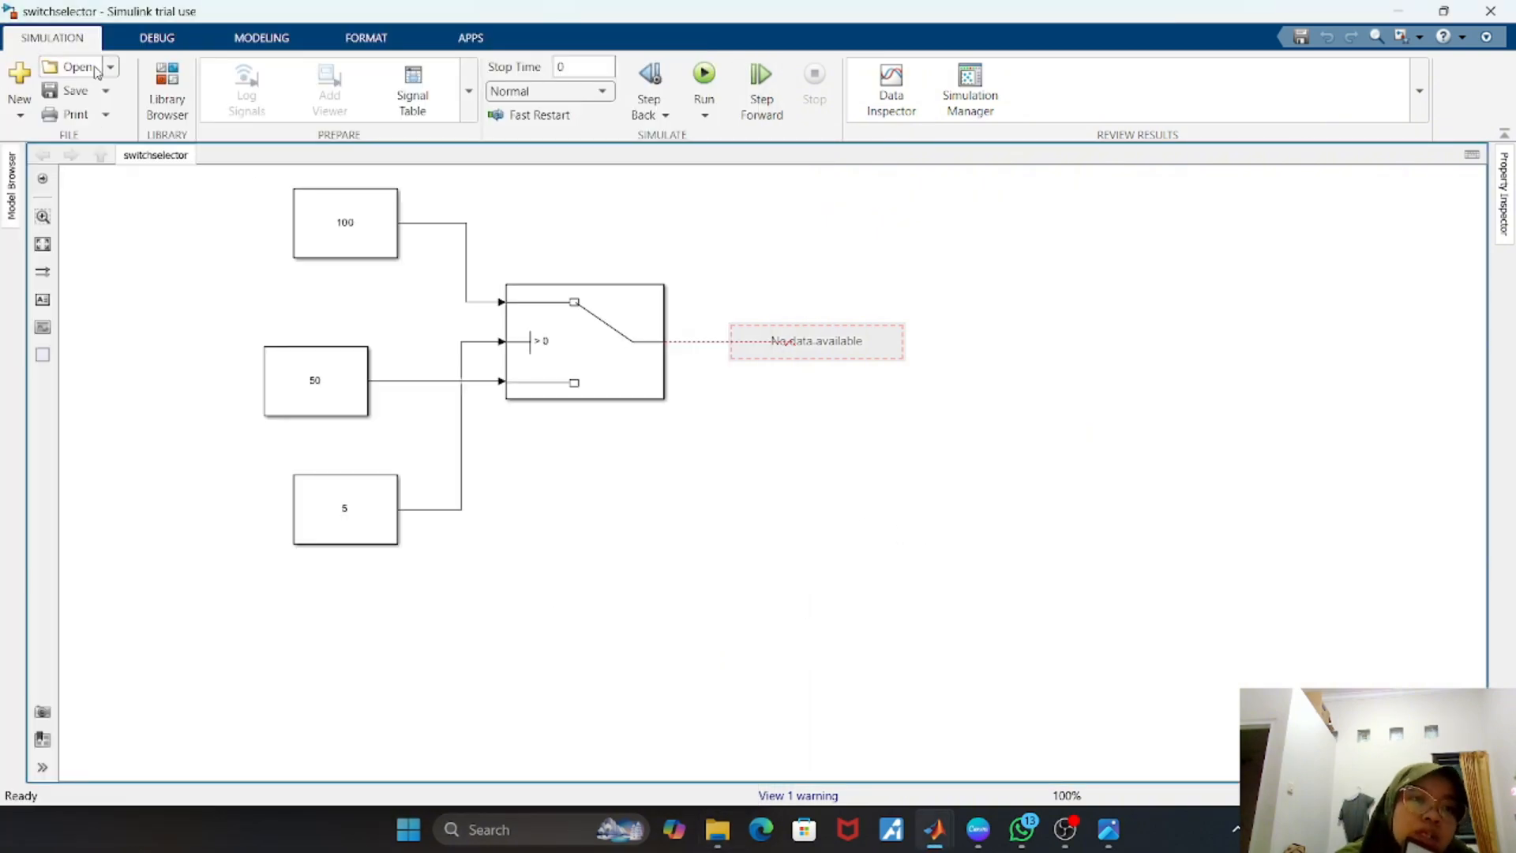
- Show the Library Browser beside the switchselector model and search the block library for "switch"
click(178, 74)
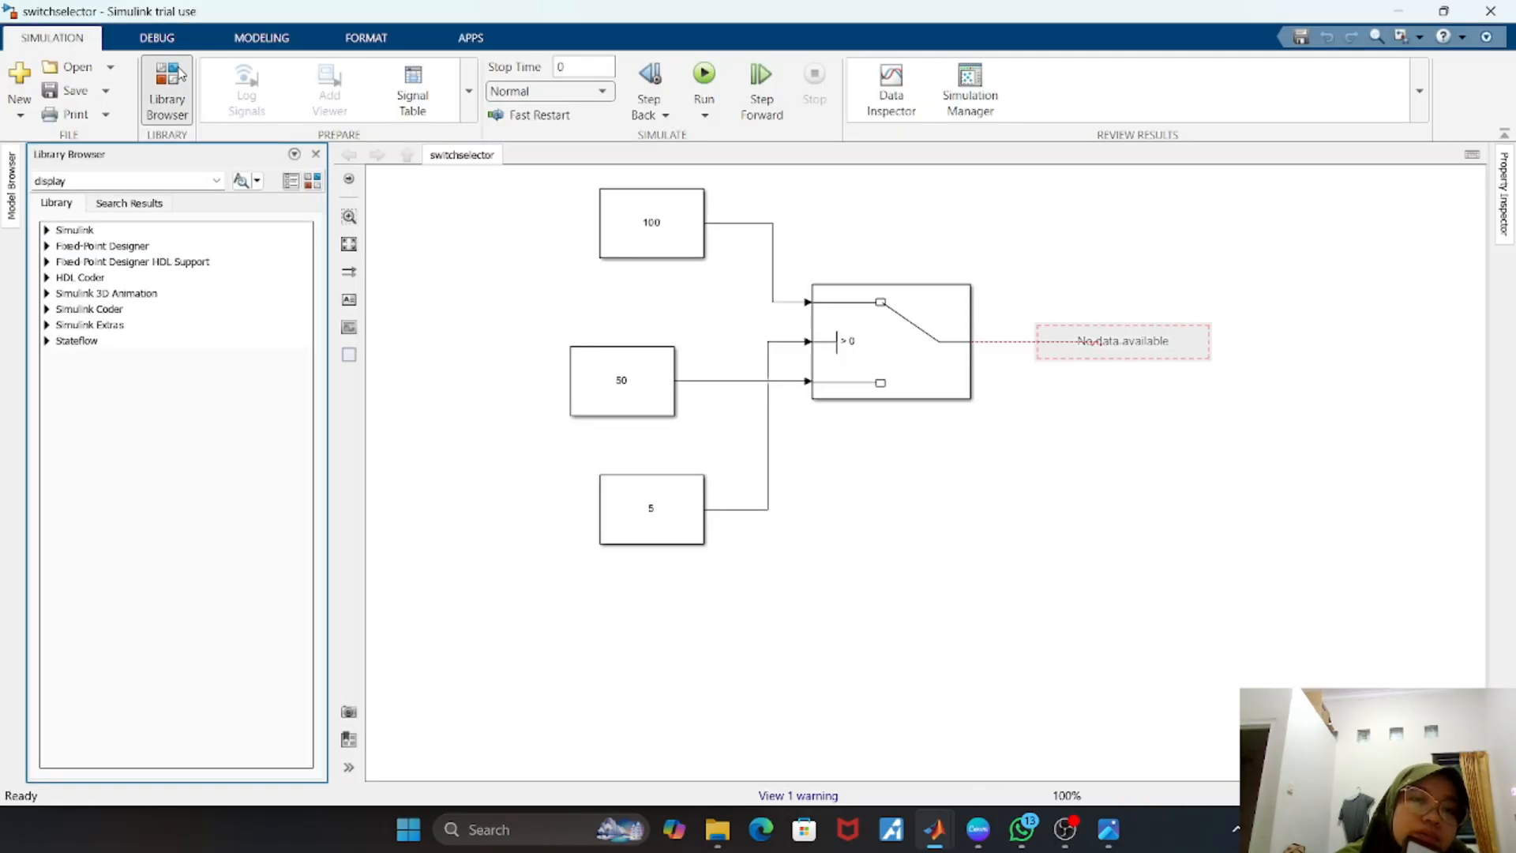
click(166, 185)
text(swich)
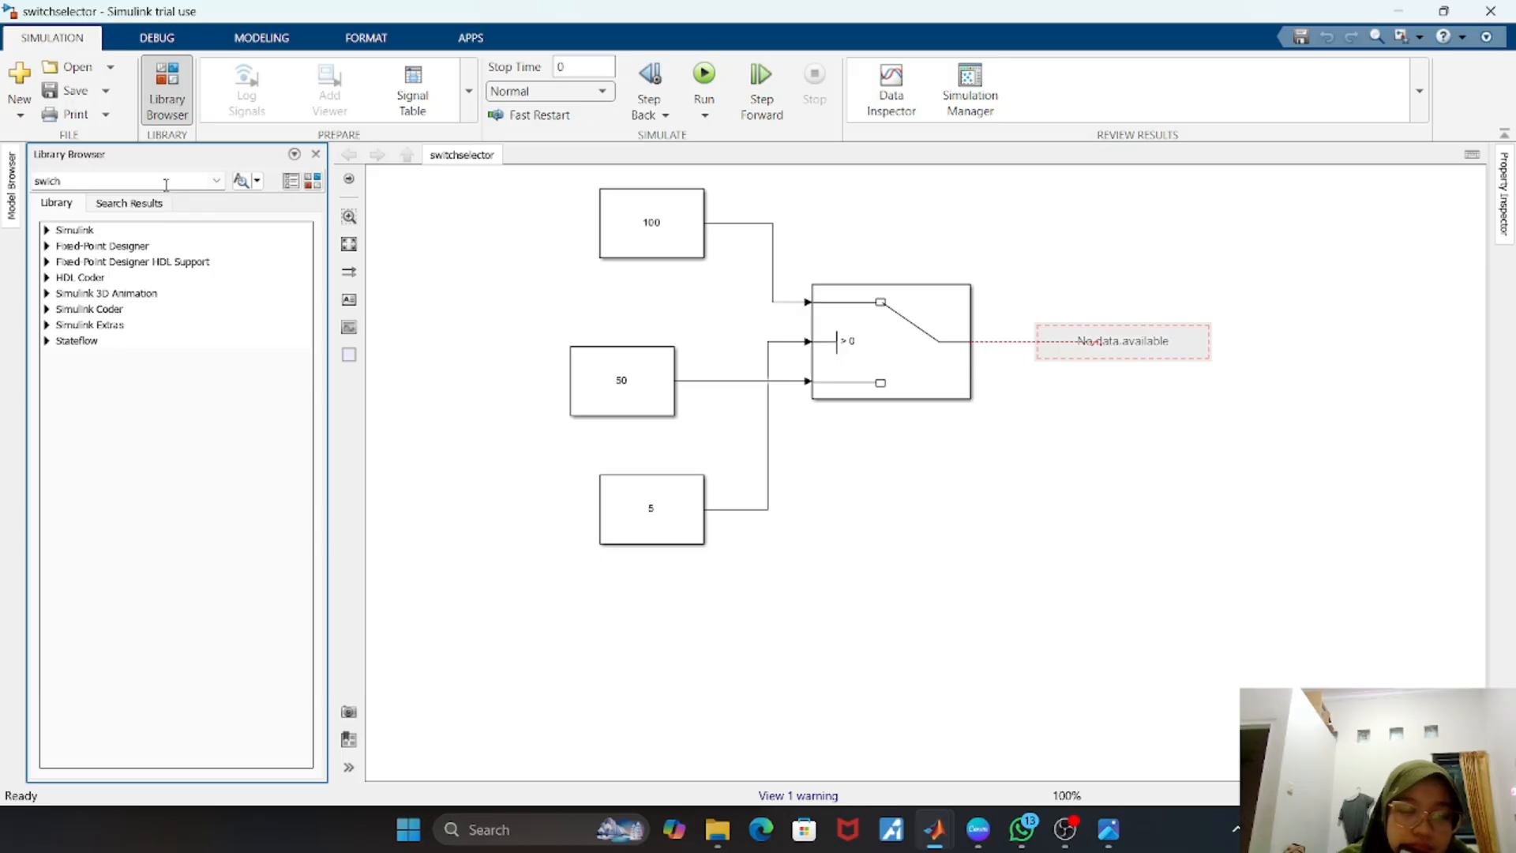
key(Return)
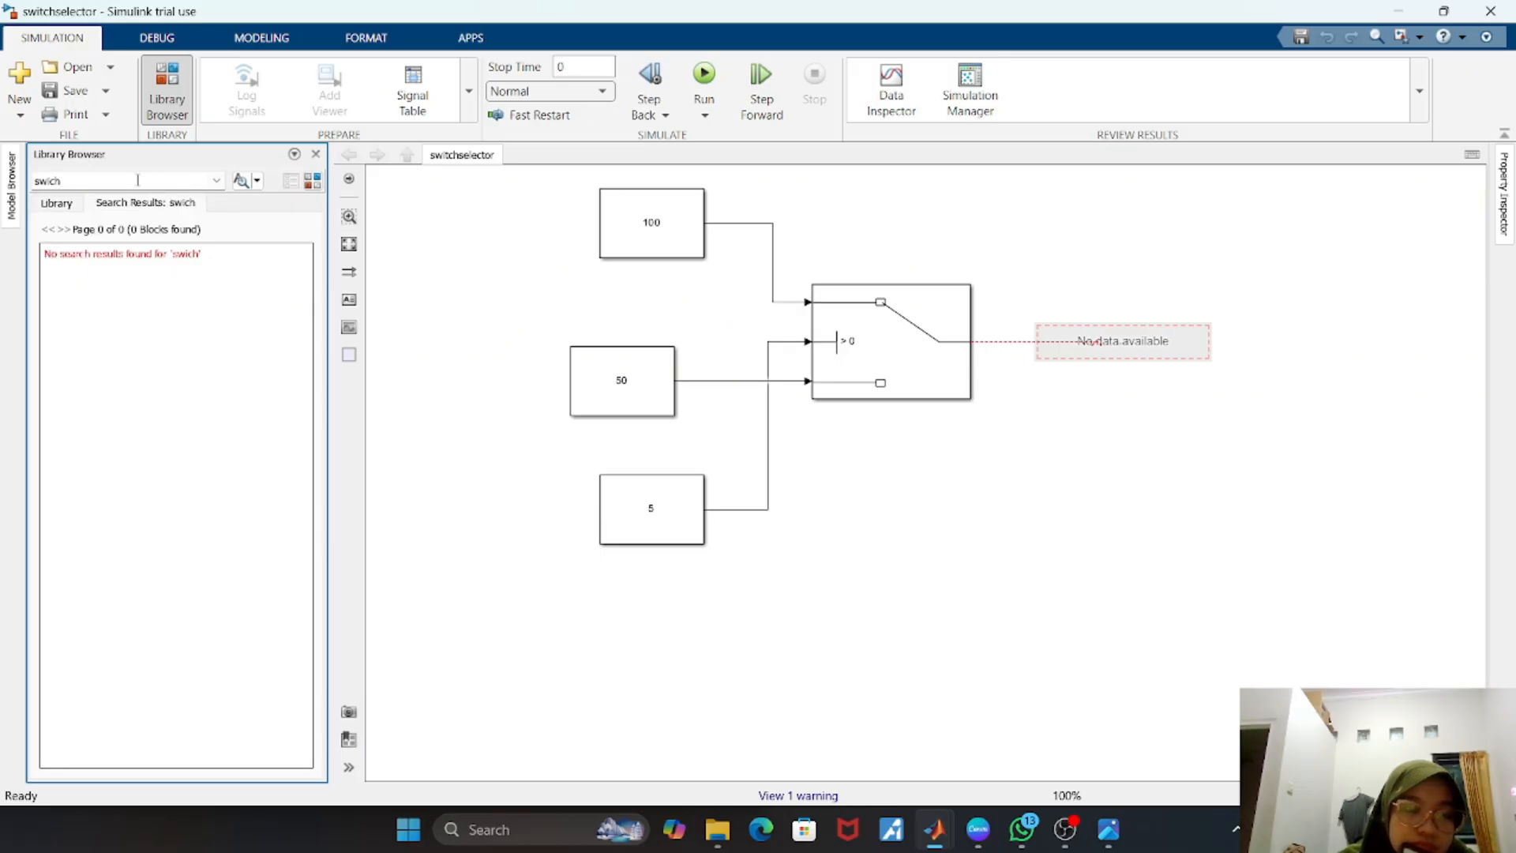
double_click(109, 181)
key(BackSpace)
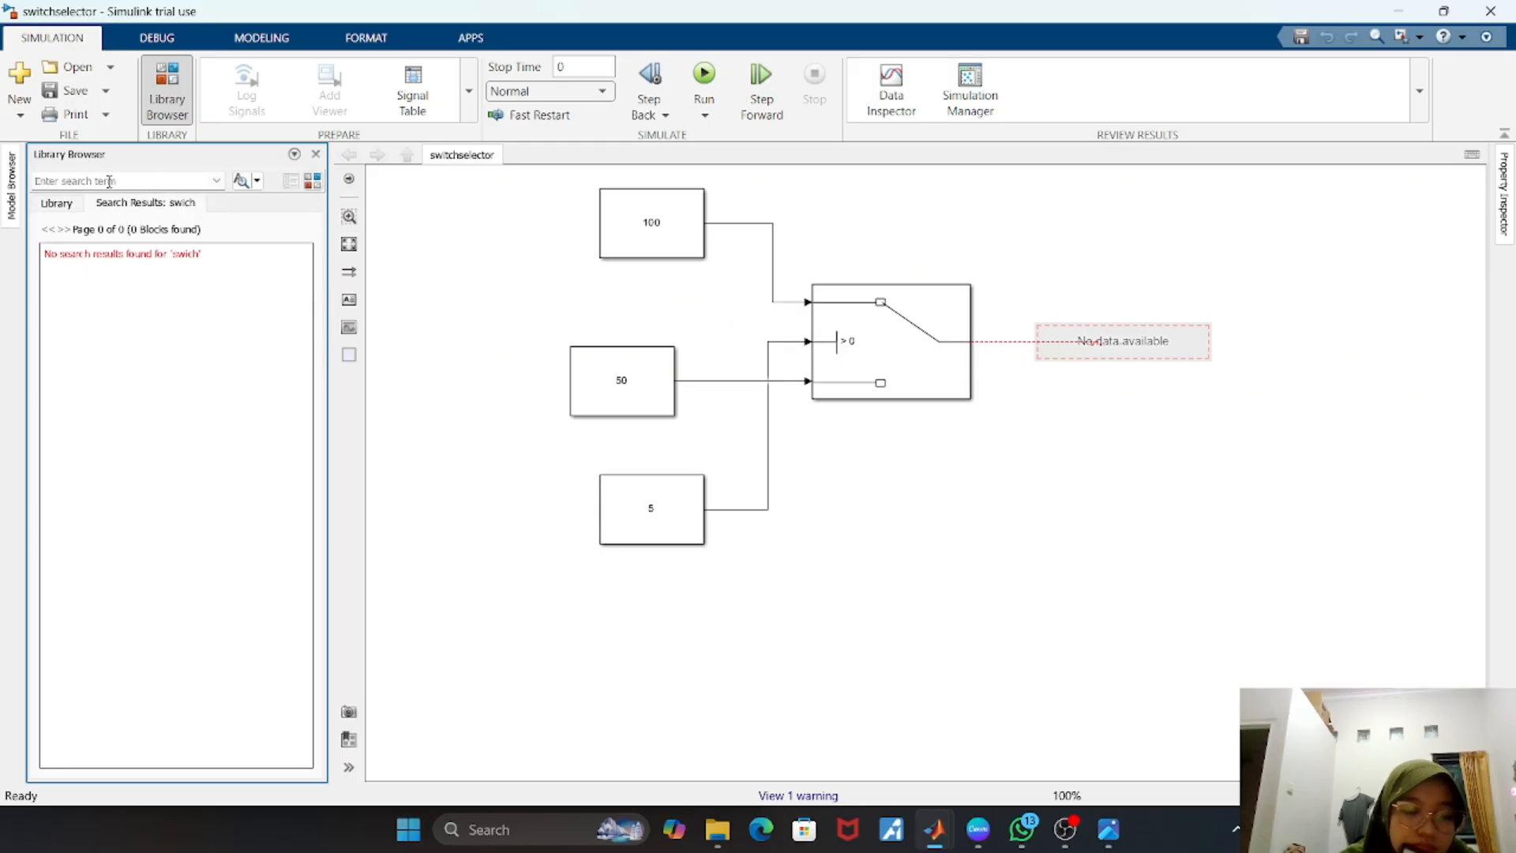
text(switch)
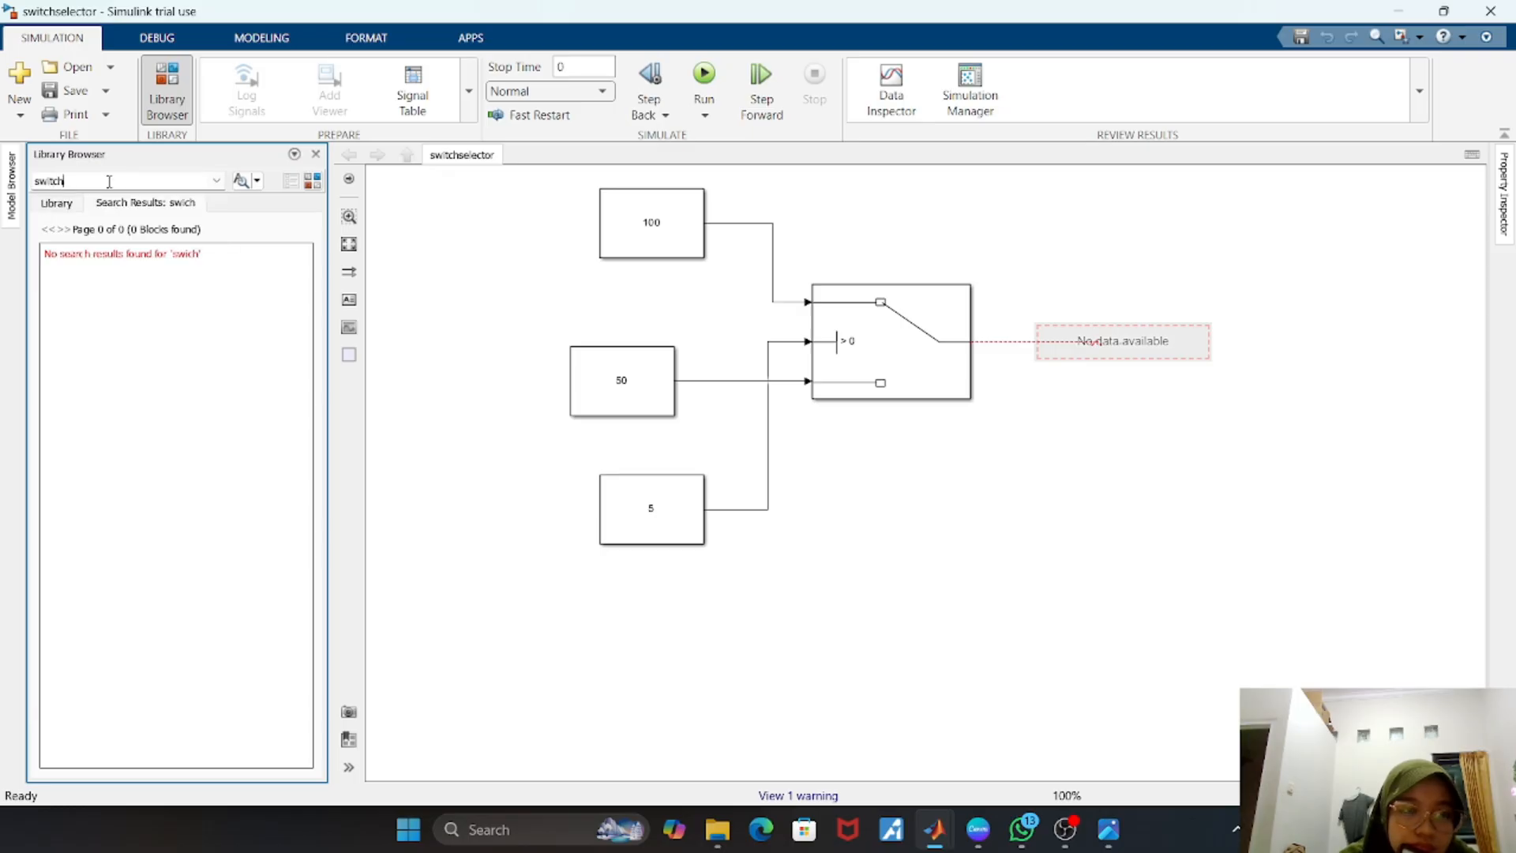
key(Return)
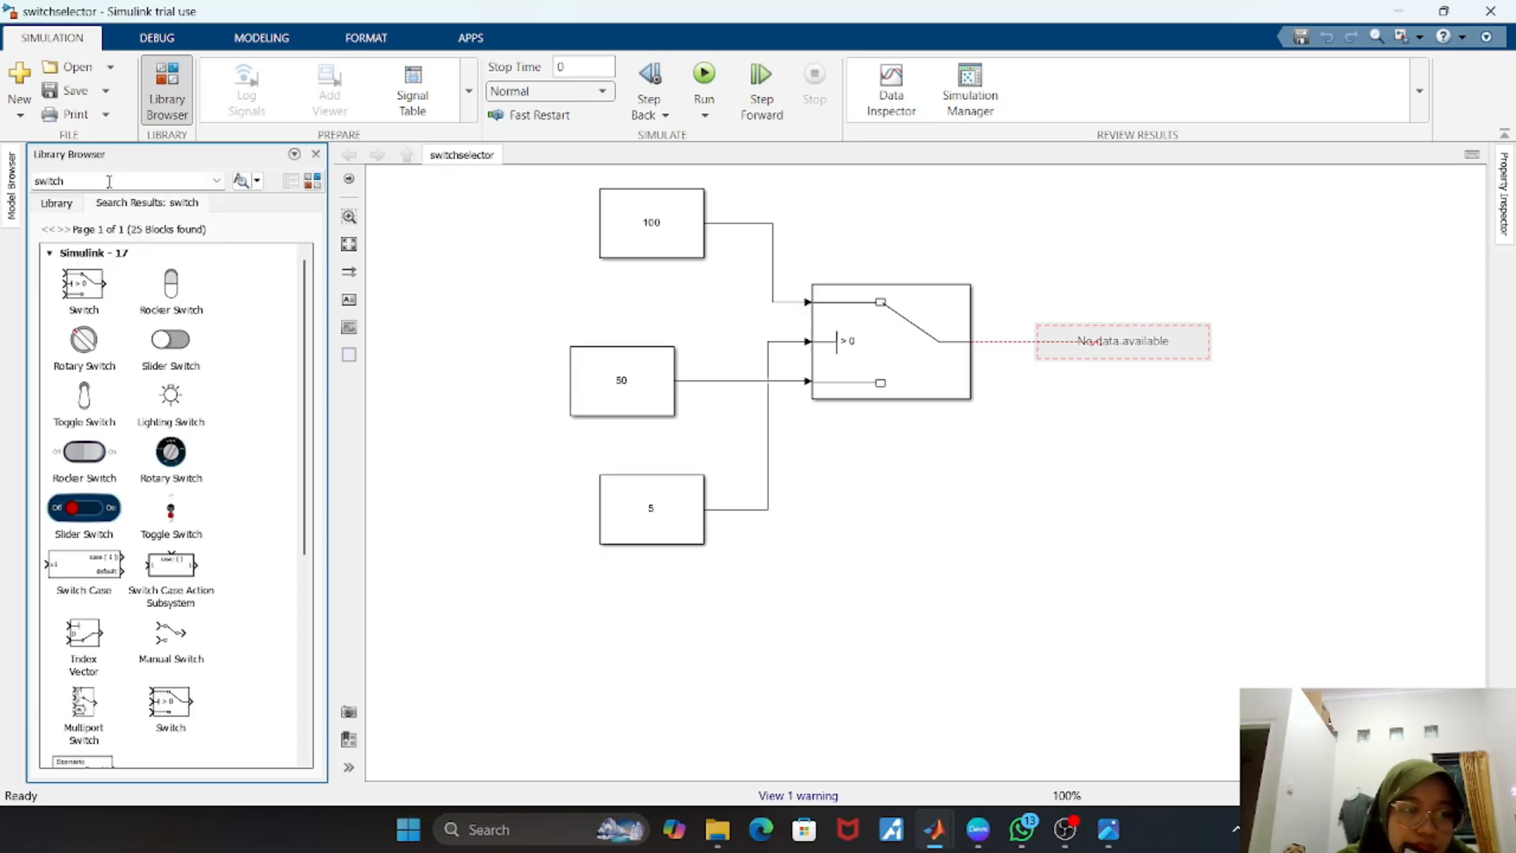
- Search the block library for "seleksi" and then for "selector" to find the Selector block
double_click(187, 185)
text(seleksi)
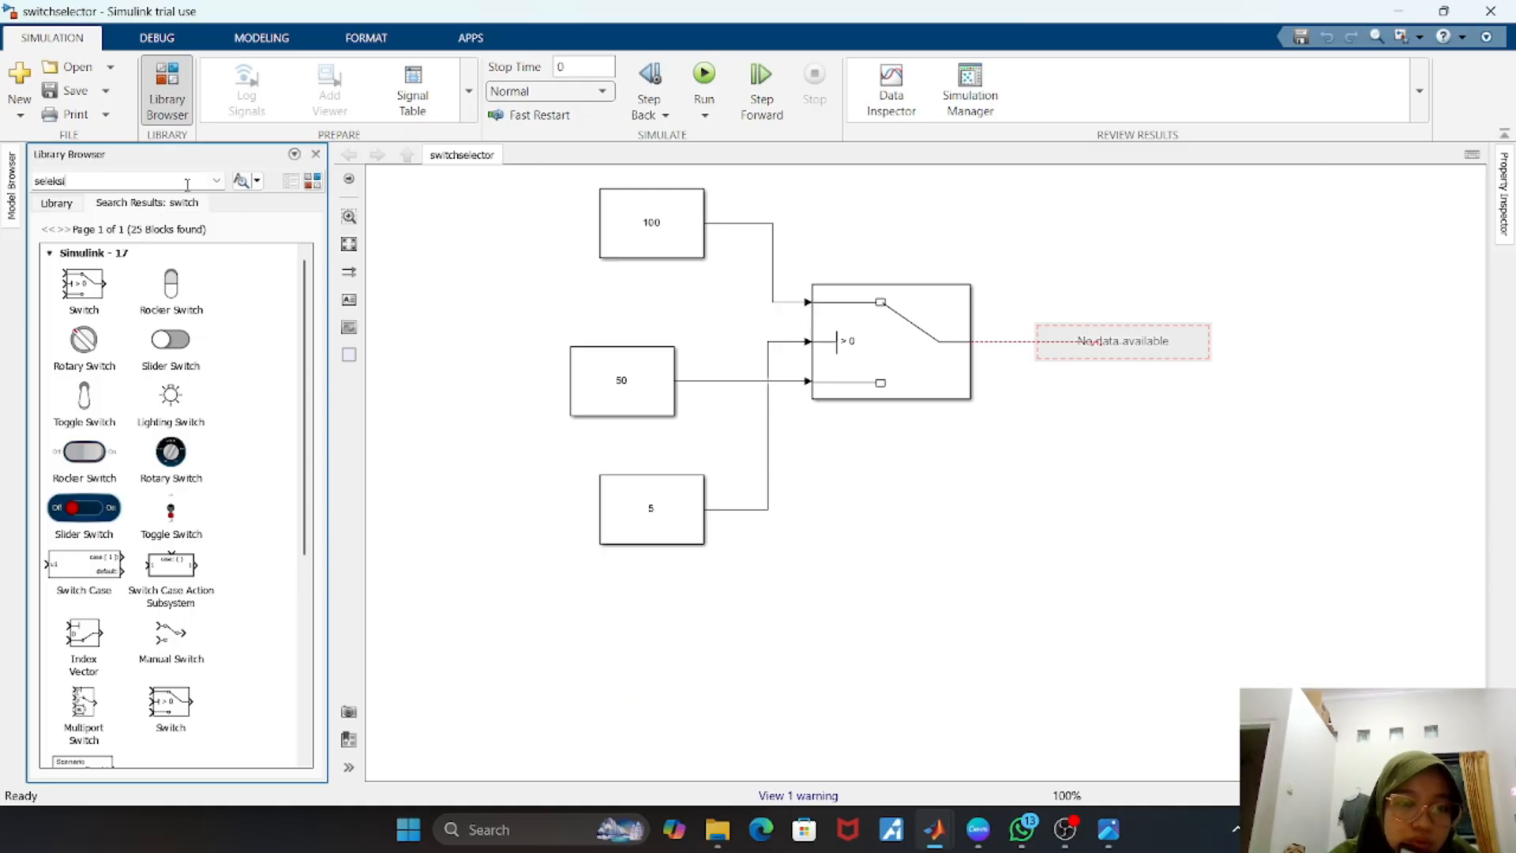
key(Return)
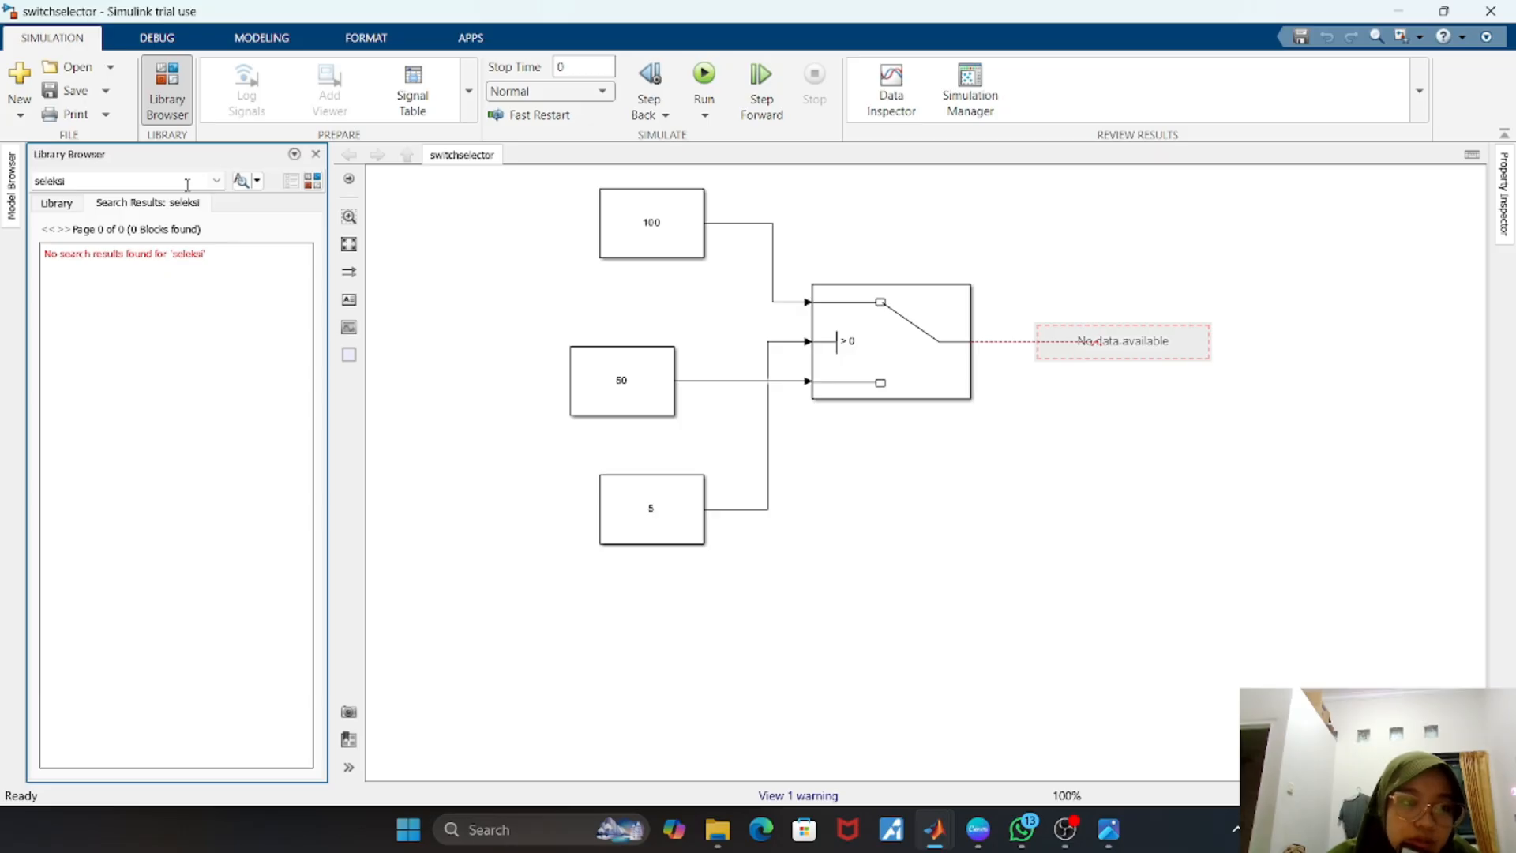
double_click(173, 180)
key(BackSpace)
text(sele)
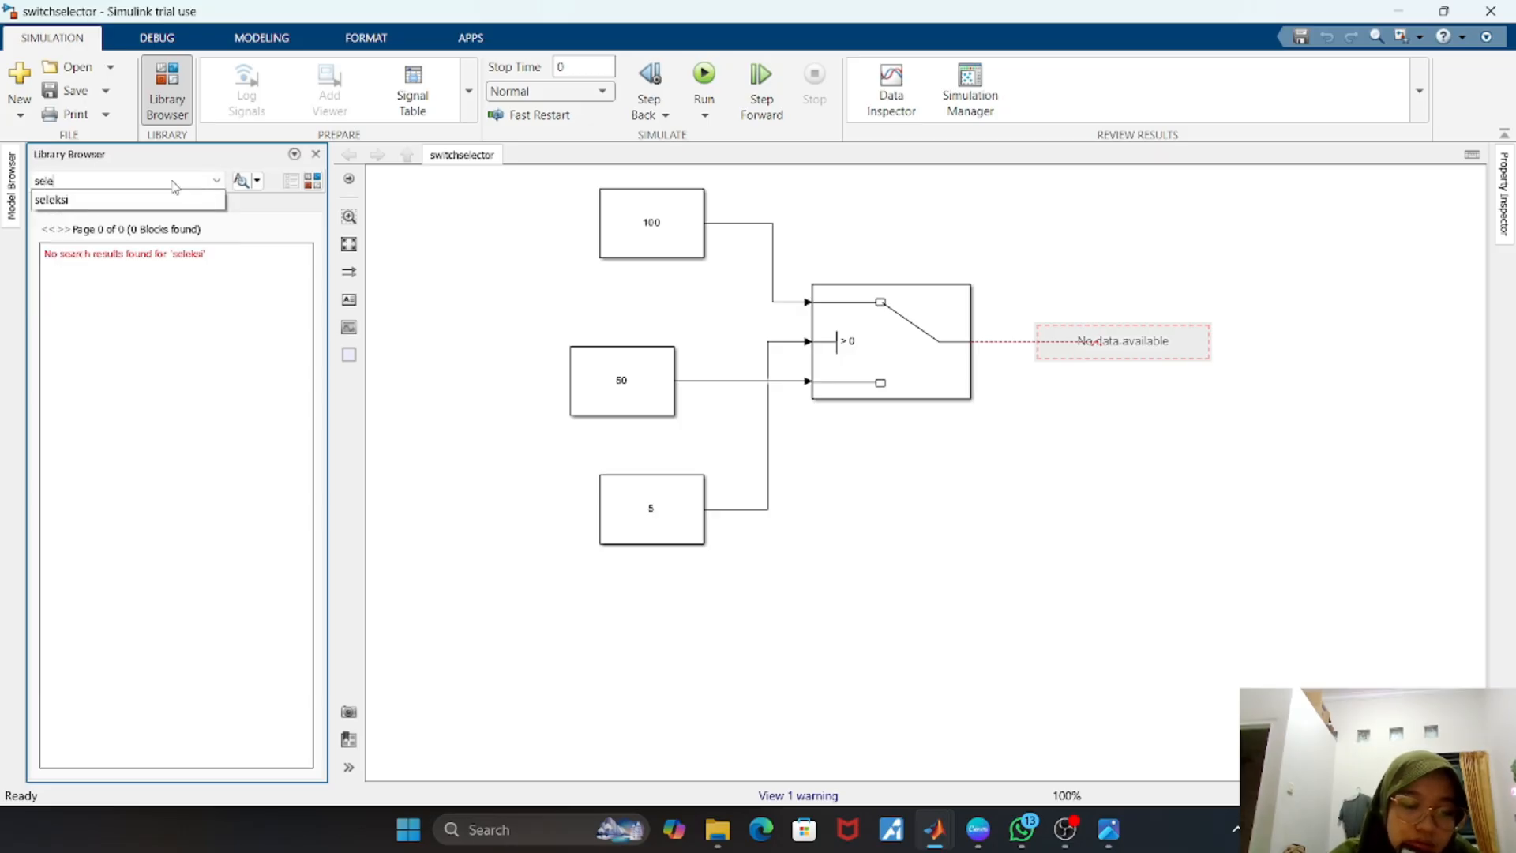
text(ctor)
key(Return)
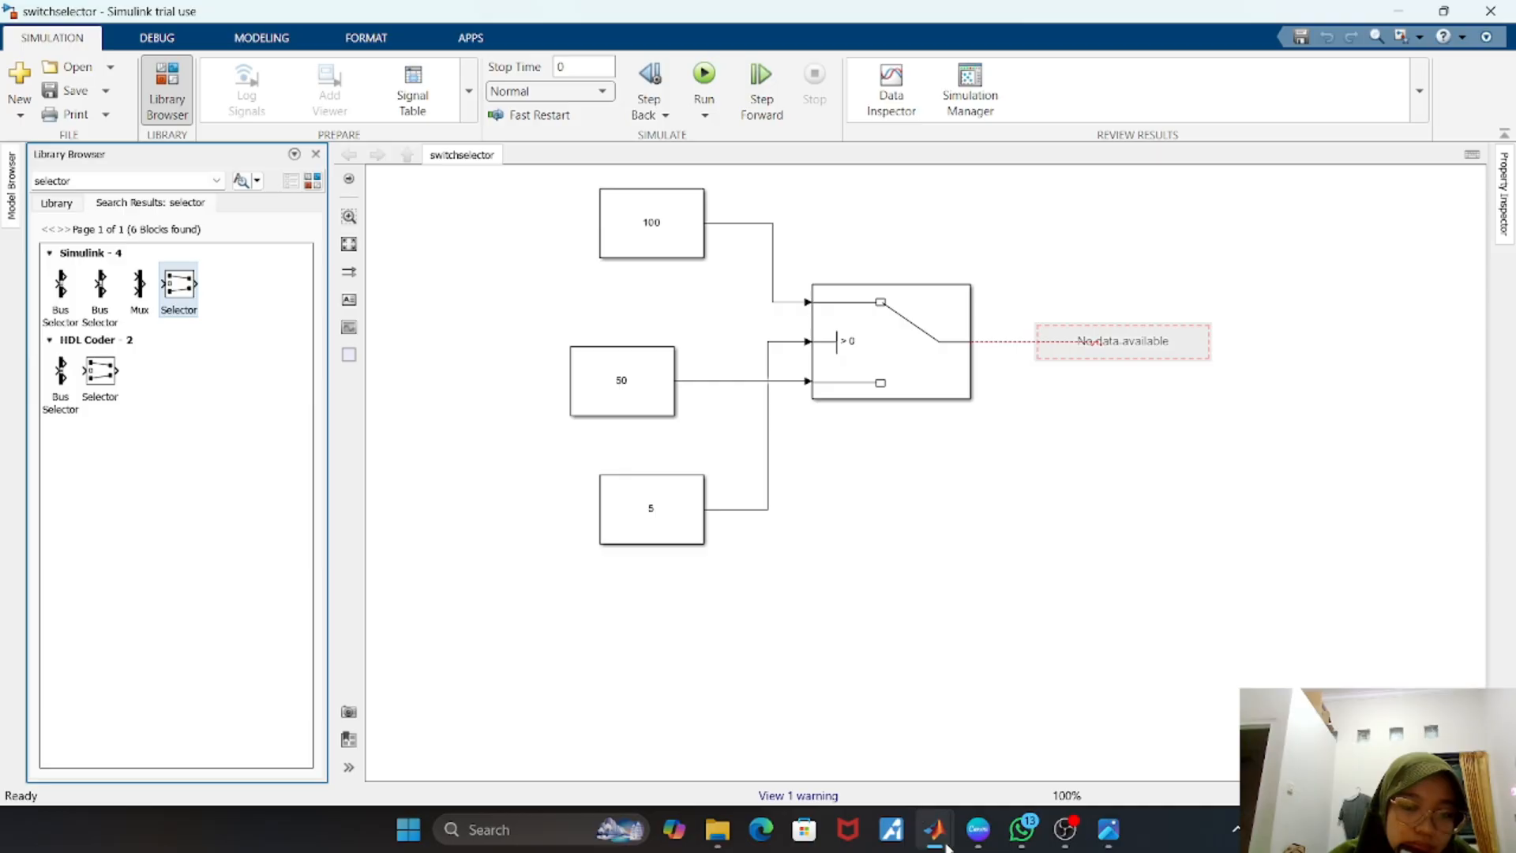
- Open the recent model selector.slx from the Simulink Start Page and dismiss the autosave recovery offer
mouse_move(947, 845)
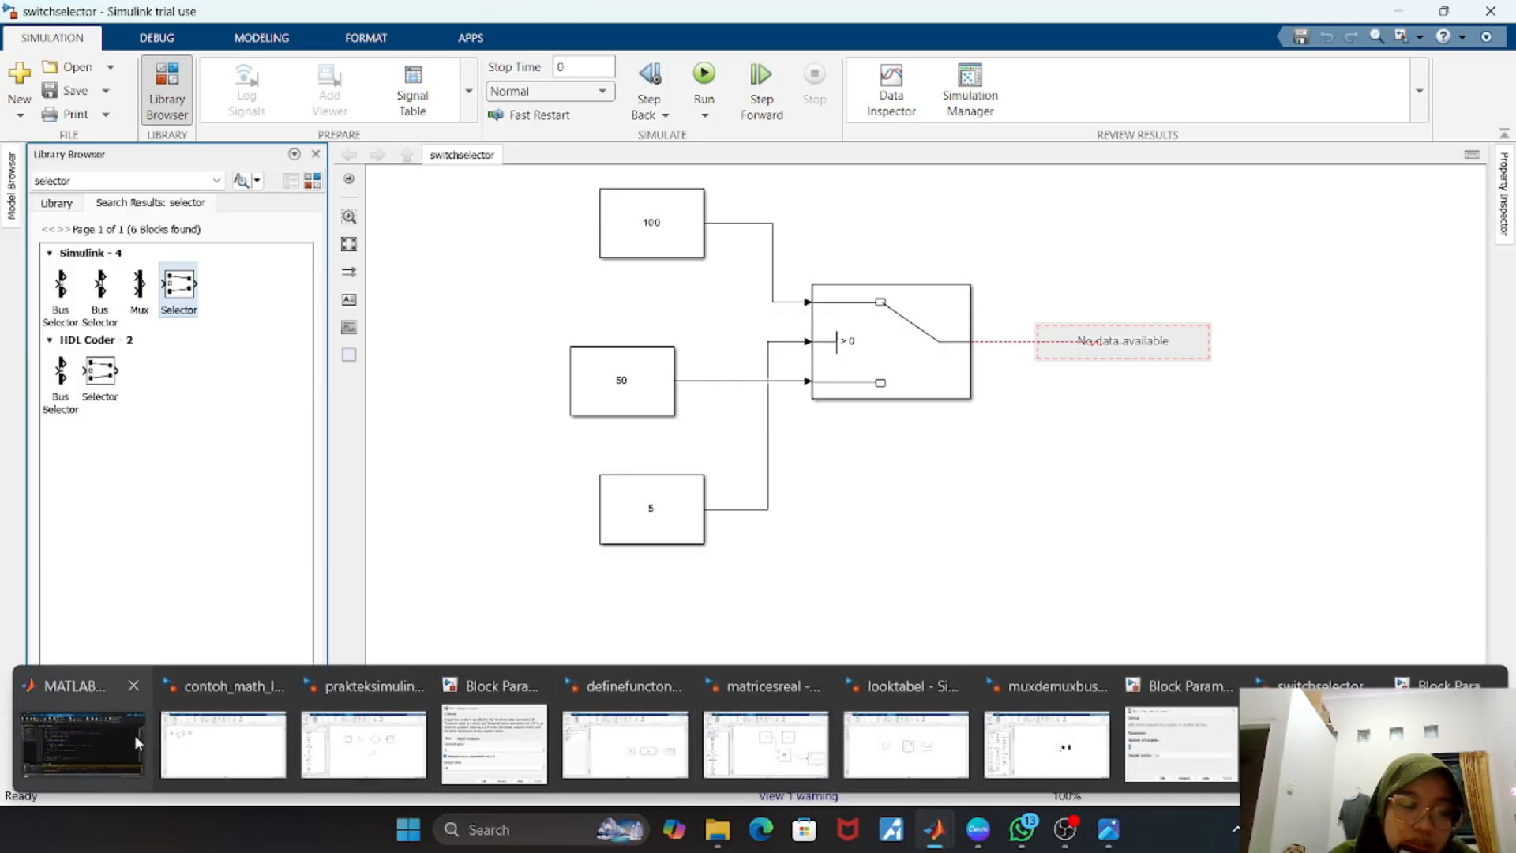
click(83, 742)
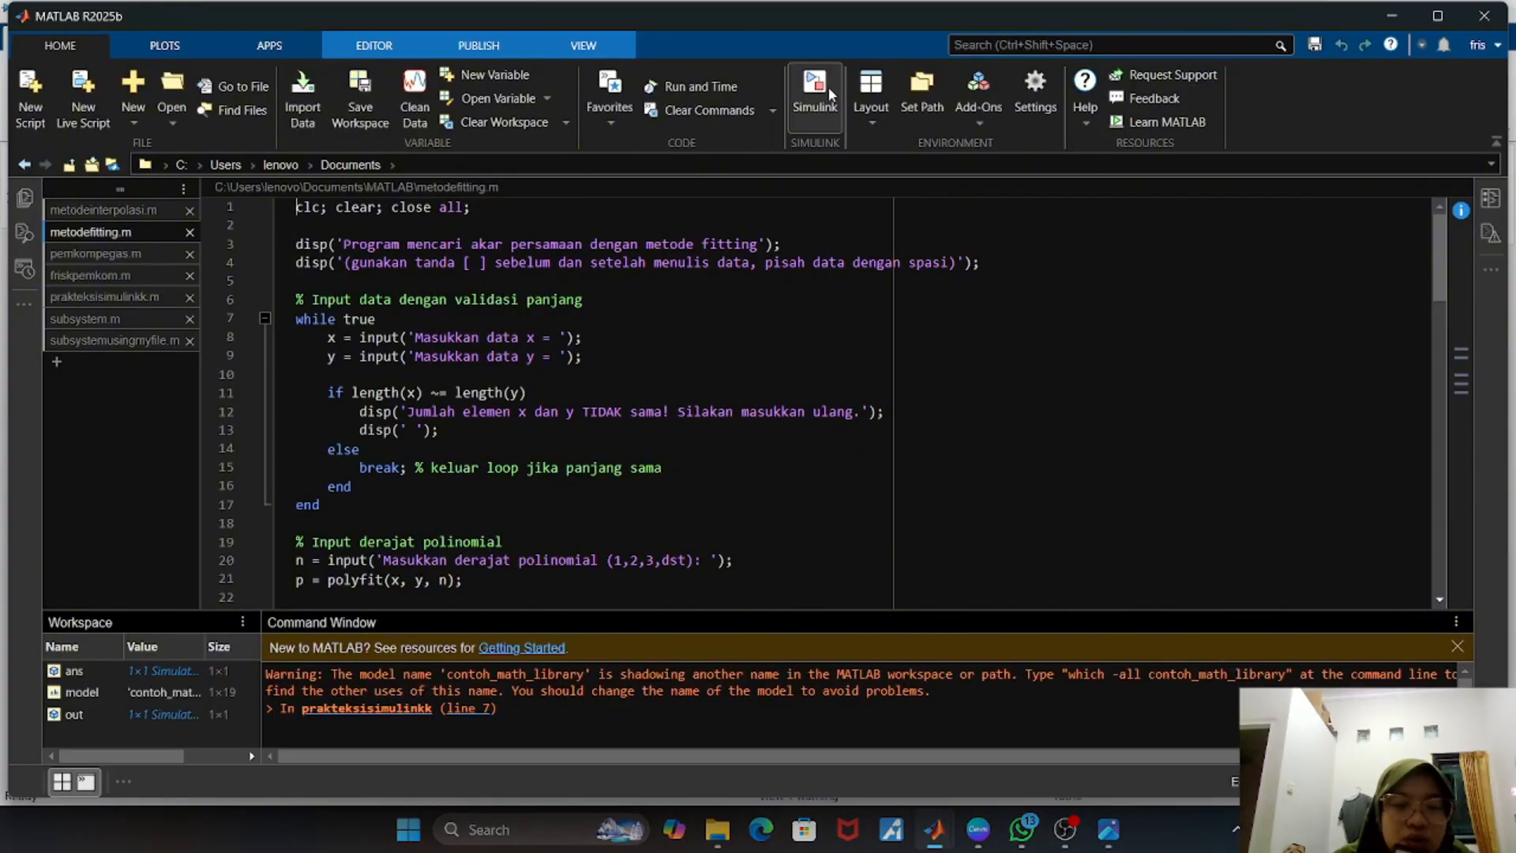
click(828, 86)
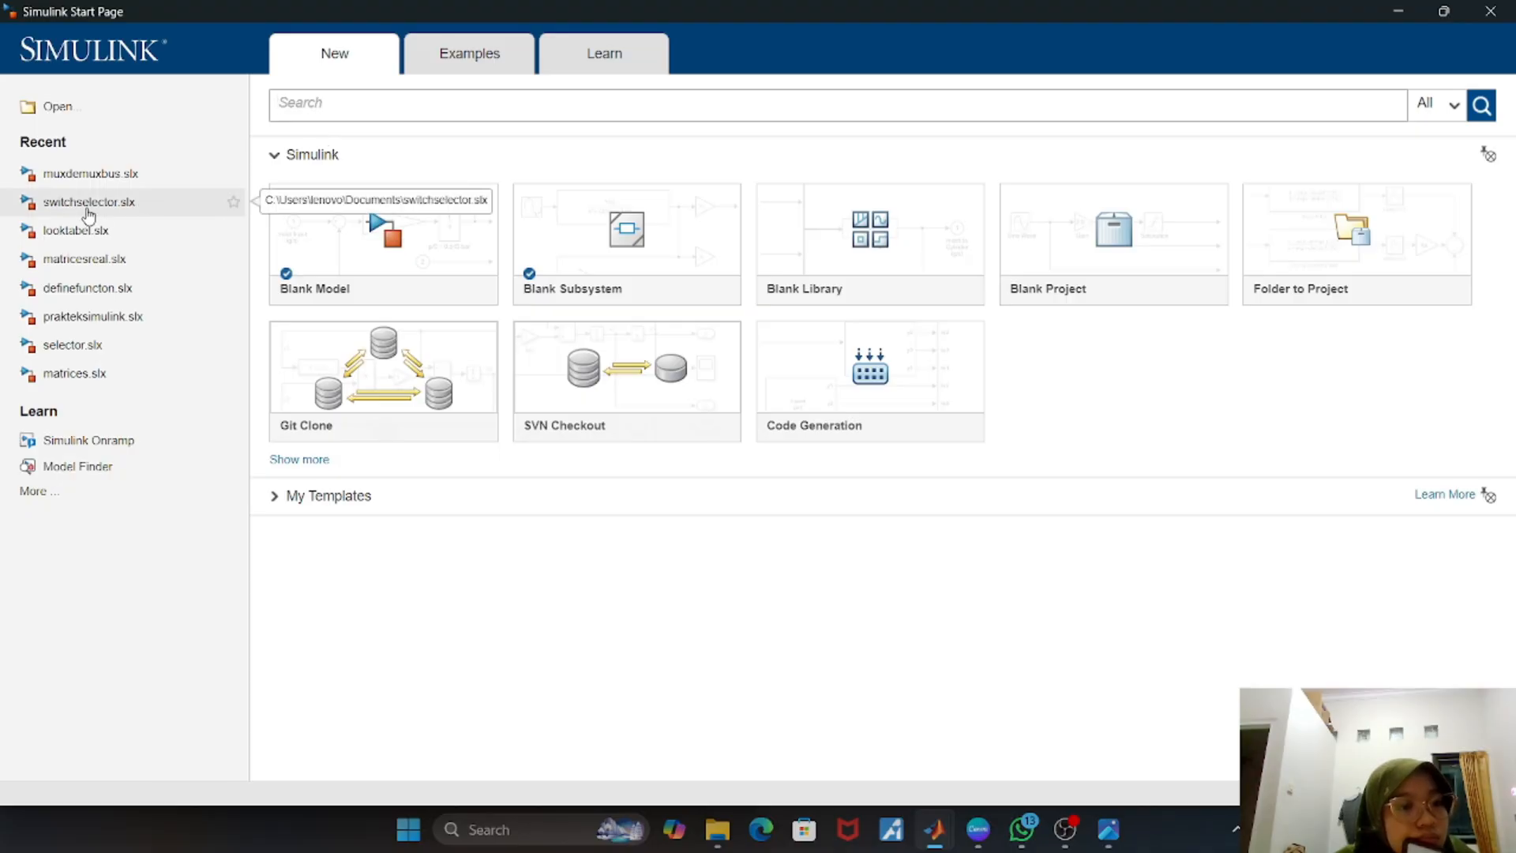
click(92, 343)
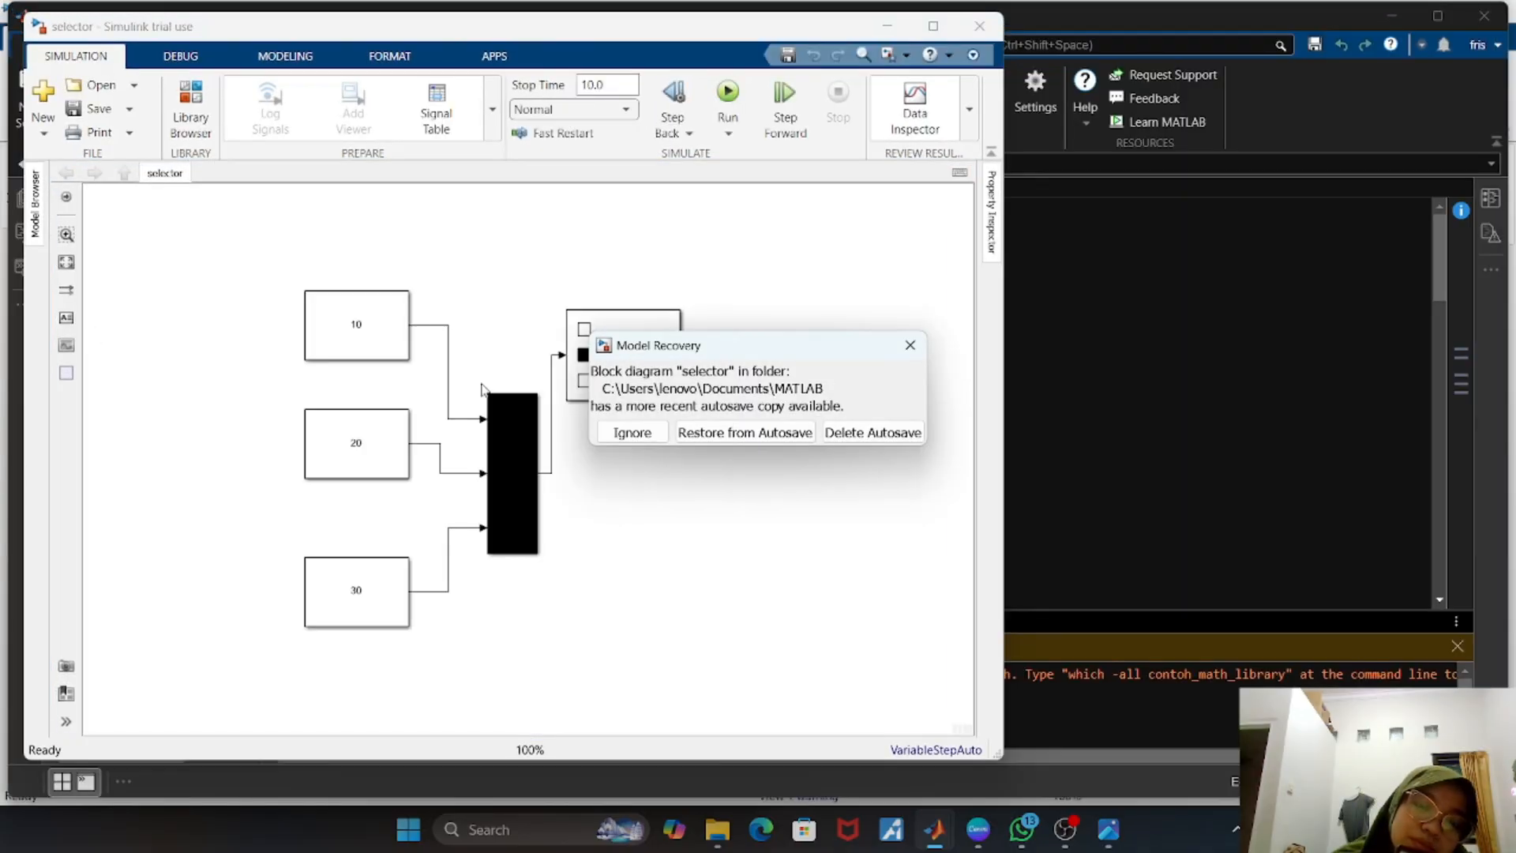
key(Escape)
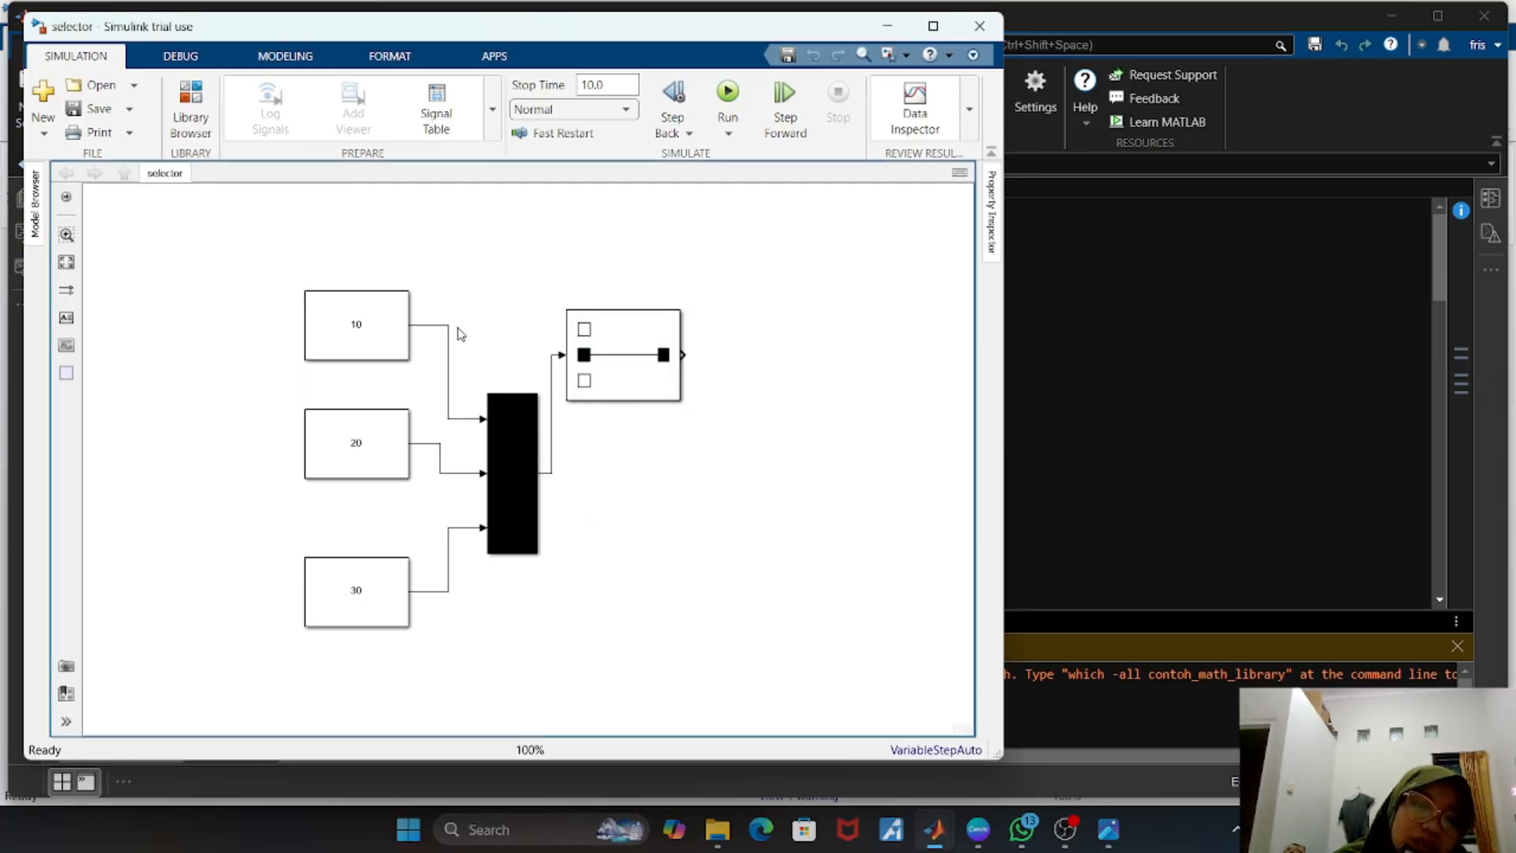
- Examine the Mux block and the three Constant blocks that feed it in the selector model
click(519, 410)
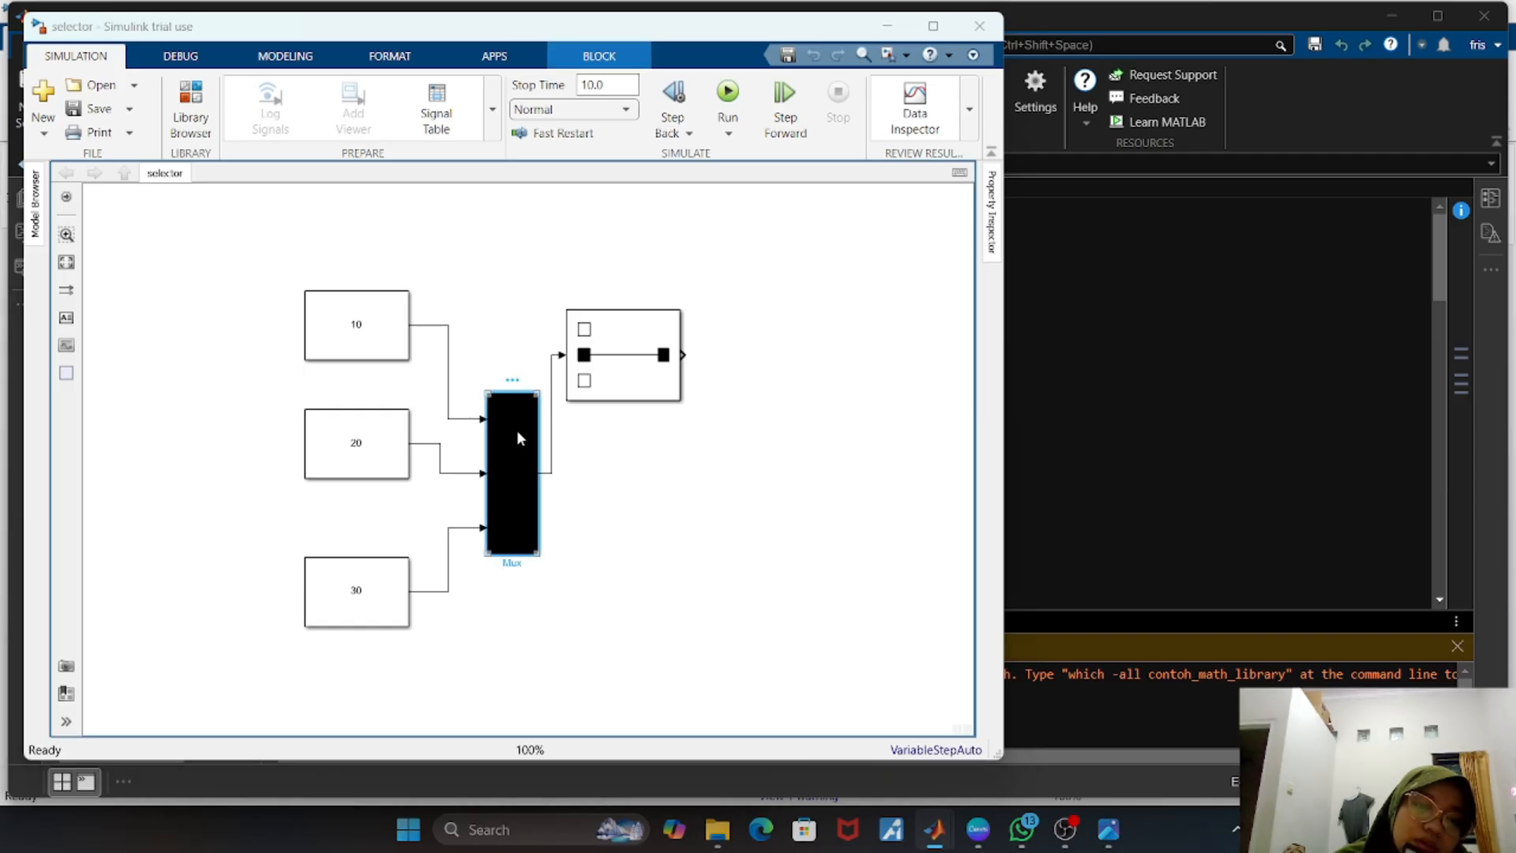
double_click(518, 435)
key(Return)
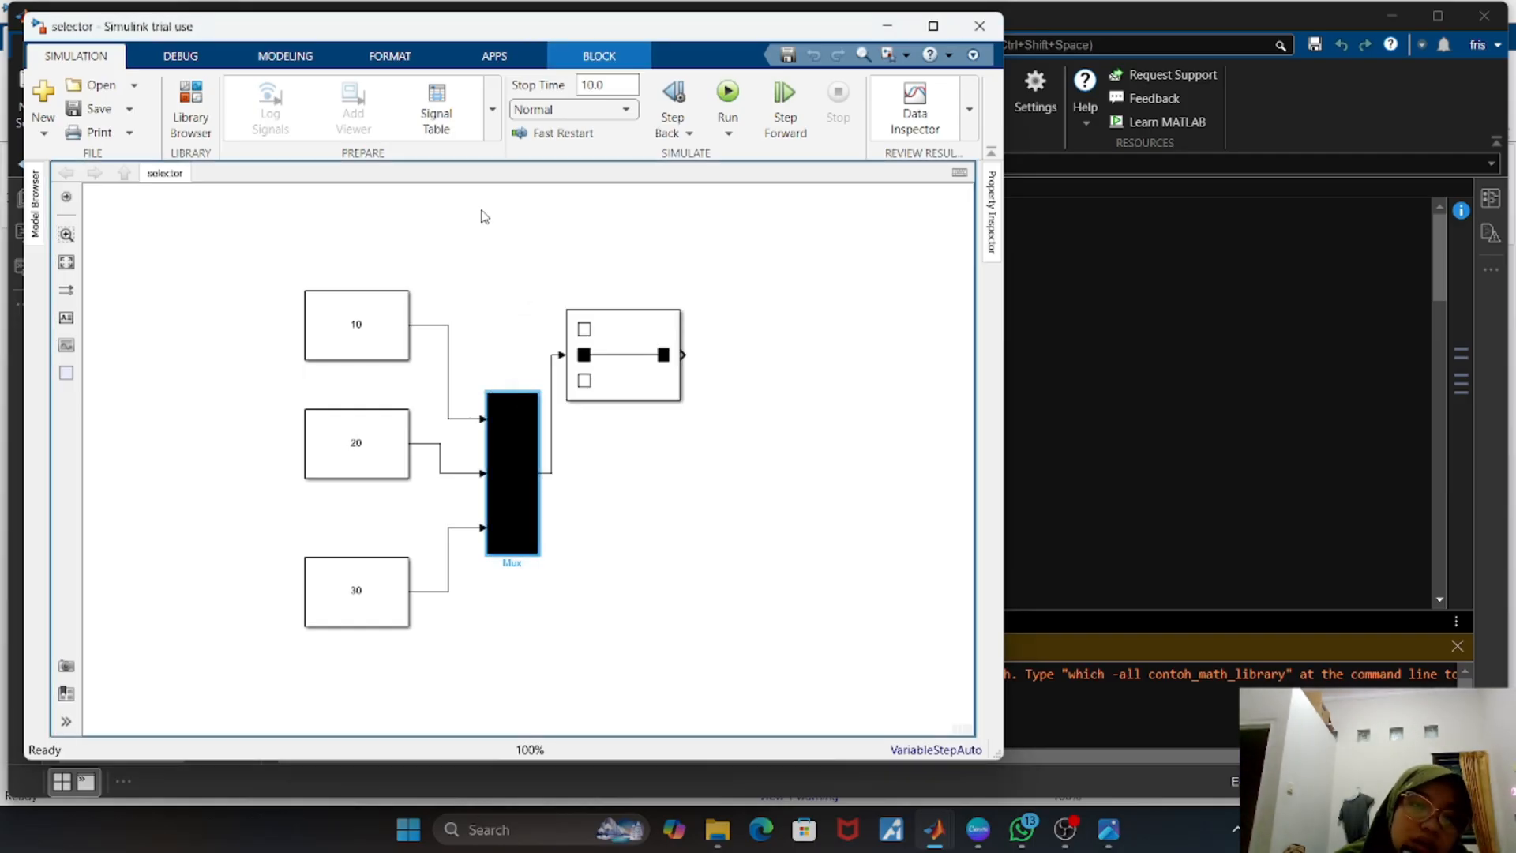
click(490, 214)
click(392, 337)
click(366, 457)
click(376, 552)
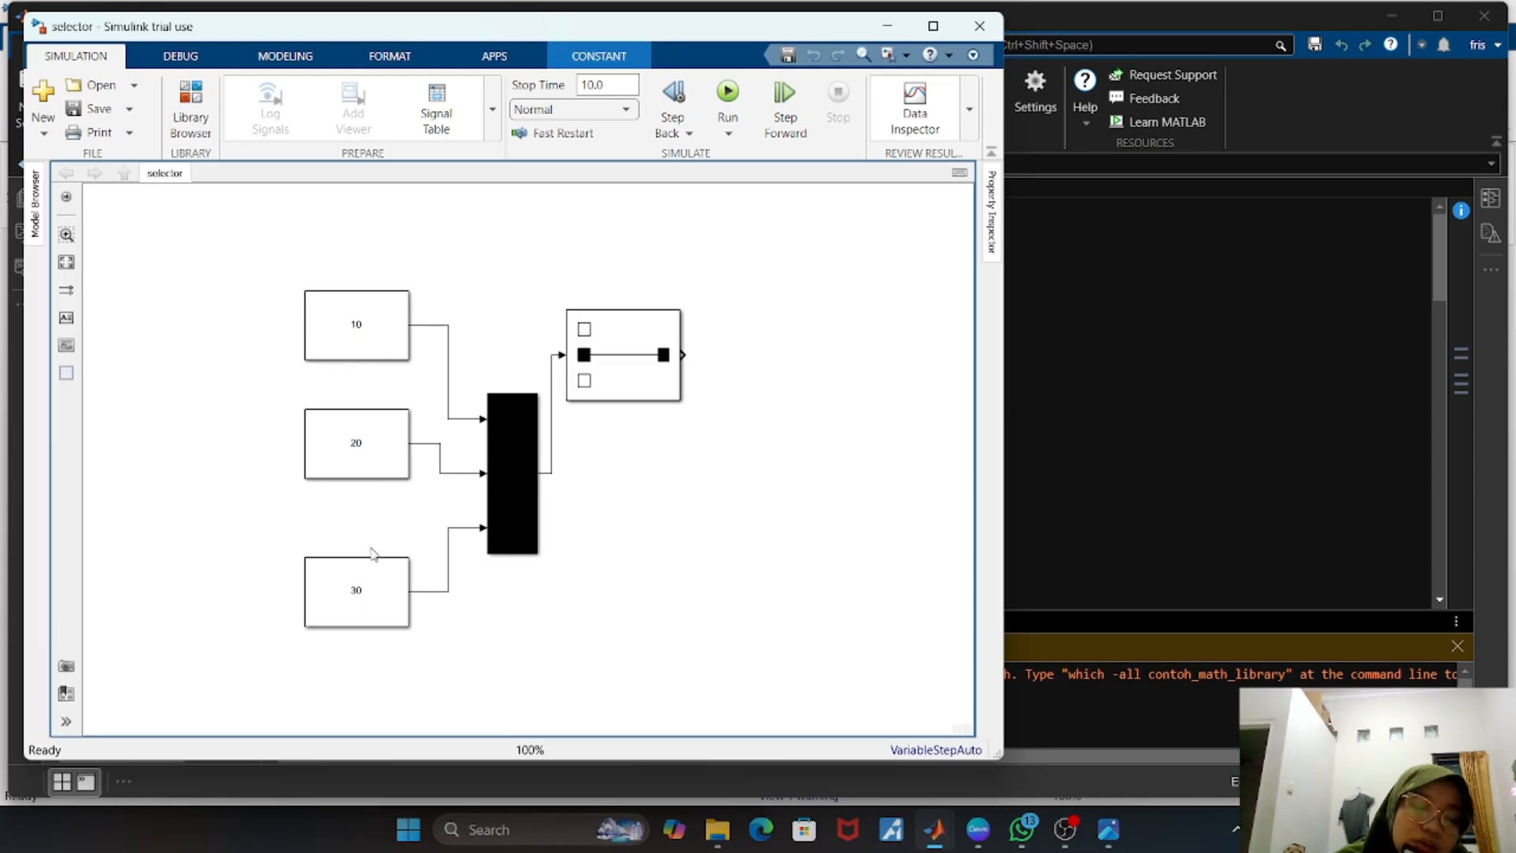
click(379, 327)
click(387, 489)
click(393, 602)
click(357, 464)
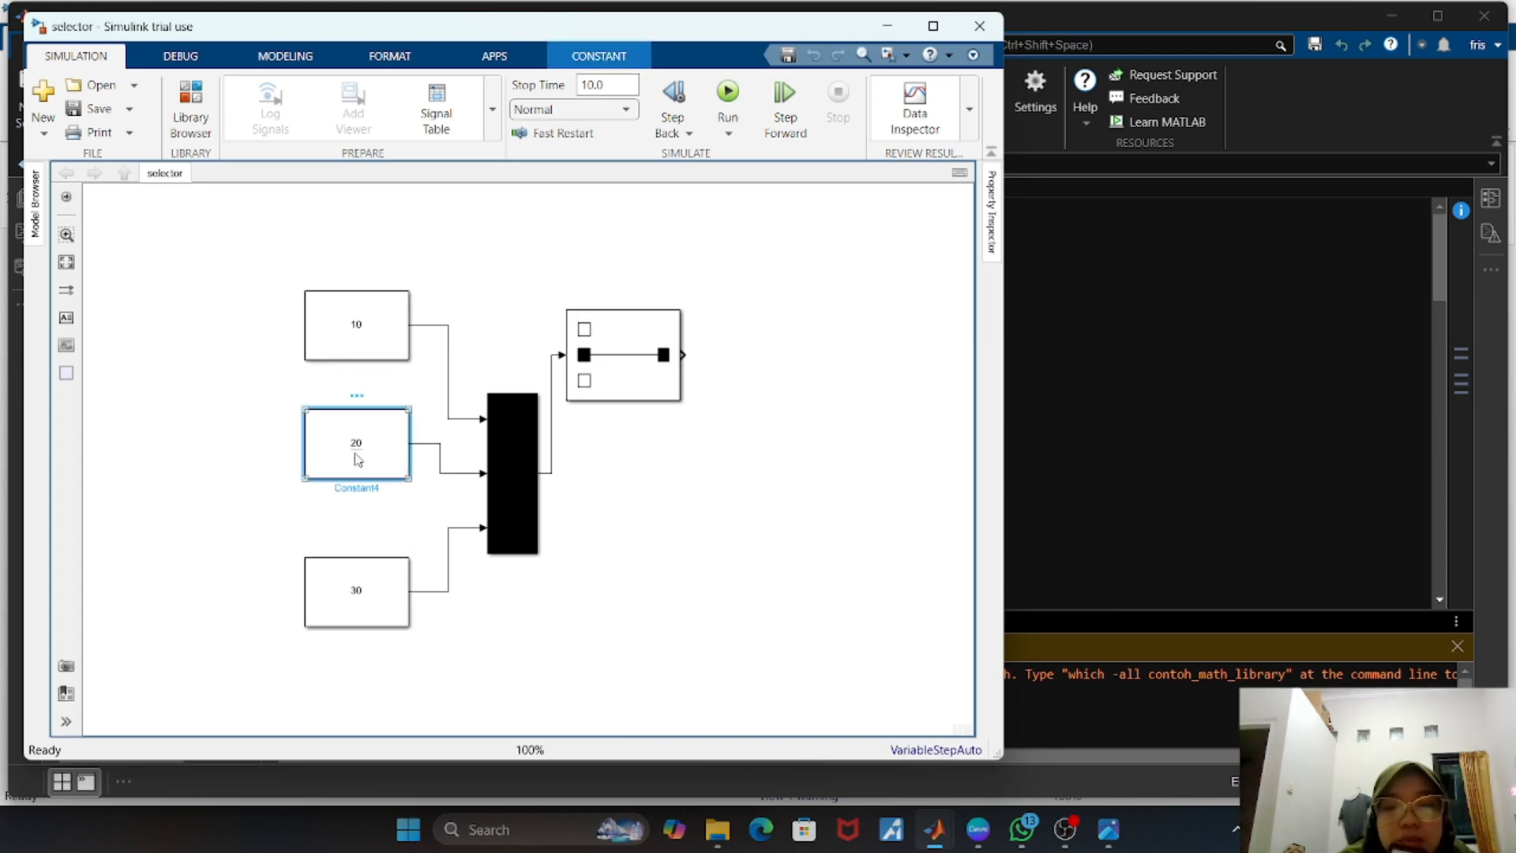
- Check the Mux block's parameters without changing them, then select the Selector block
click(520, 445)
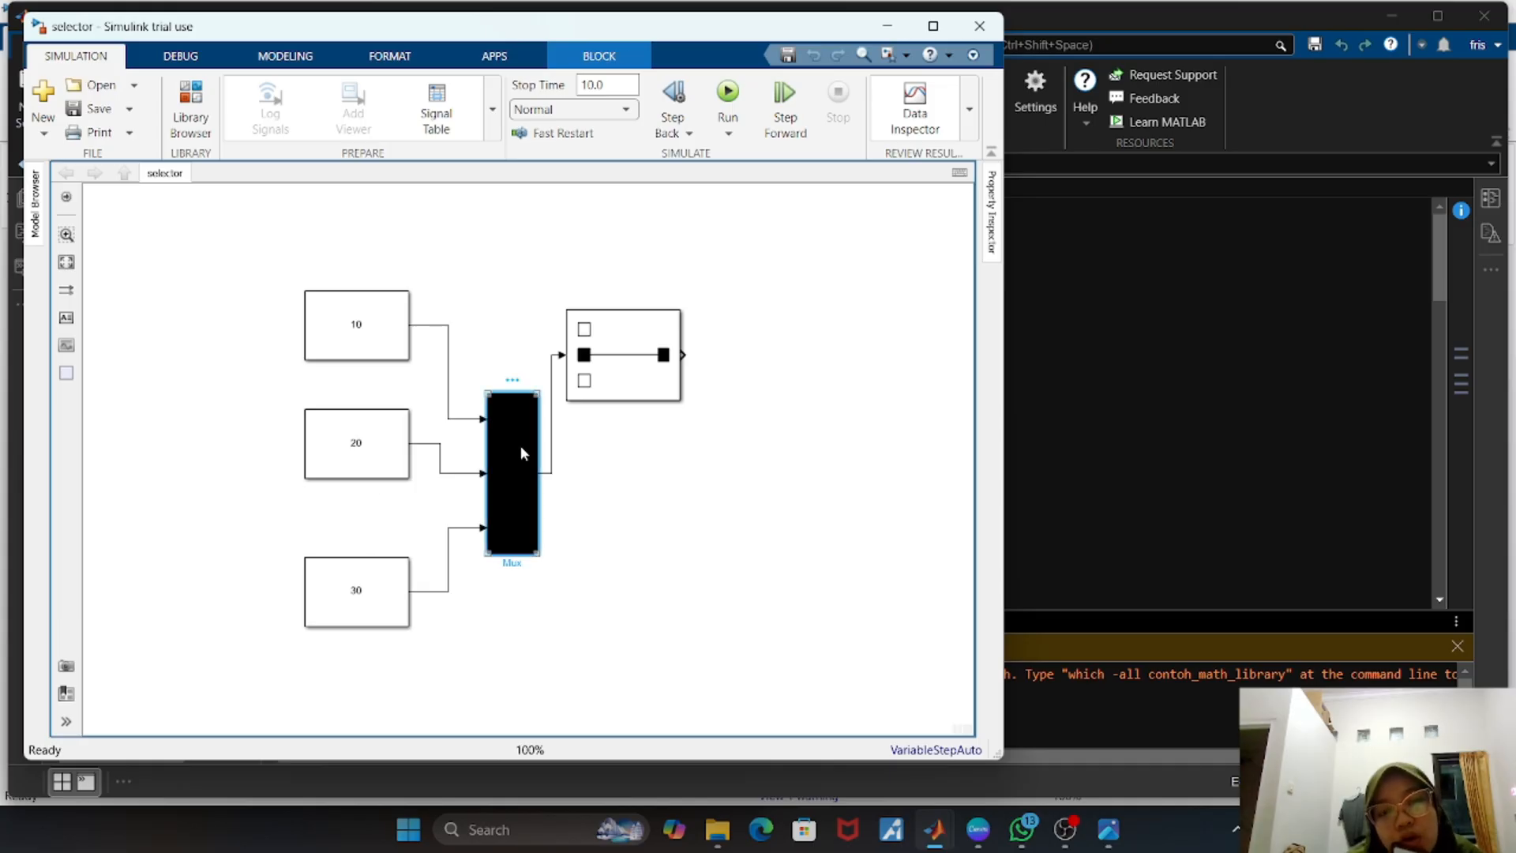
double_click(519, 445)
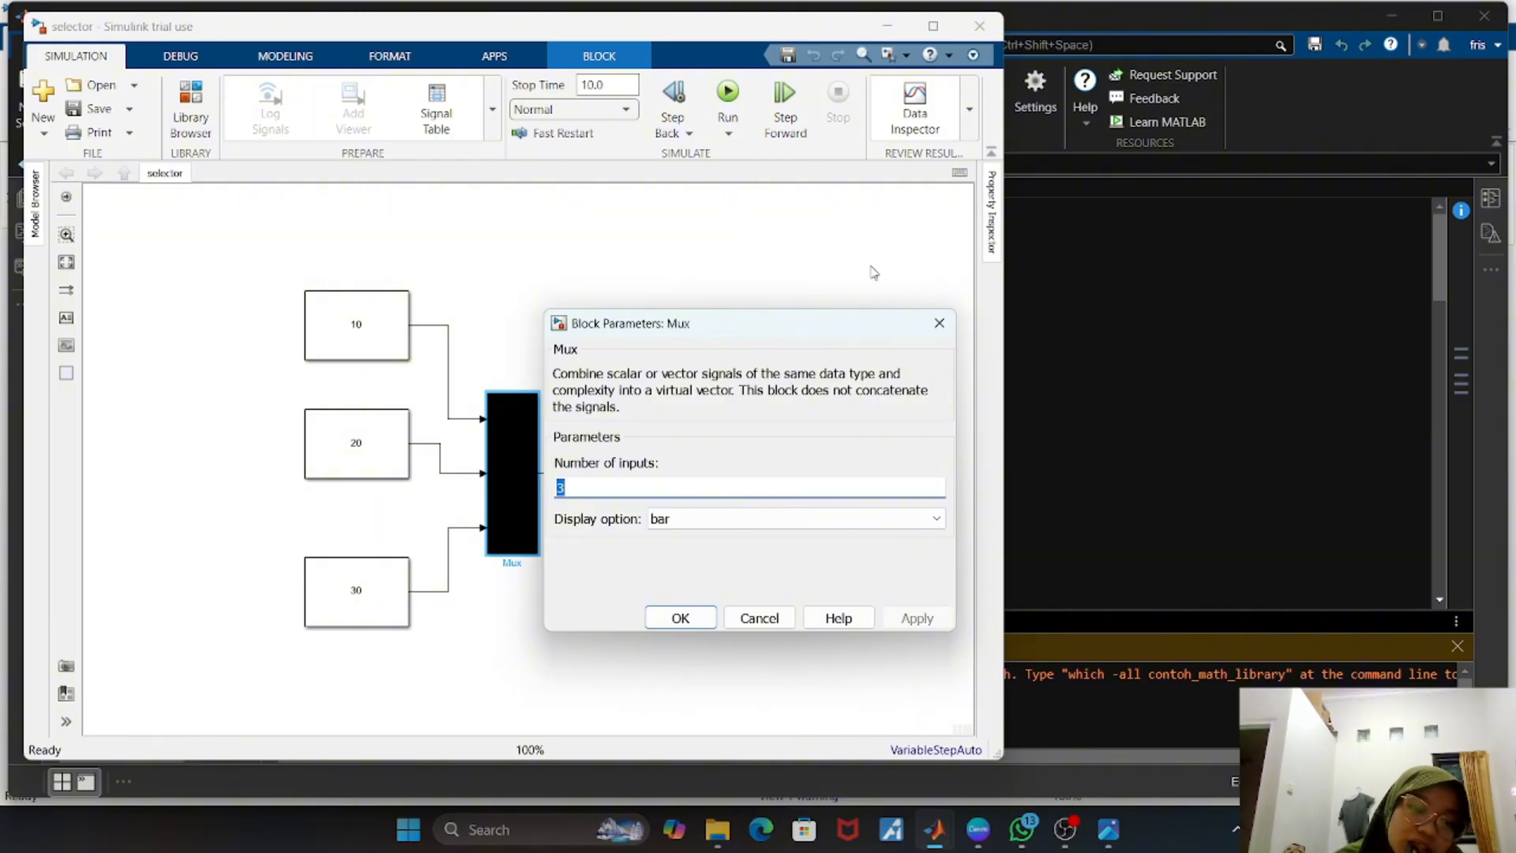
click(939, 323)
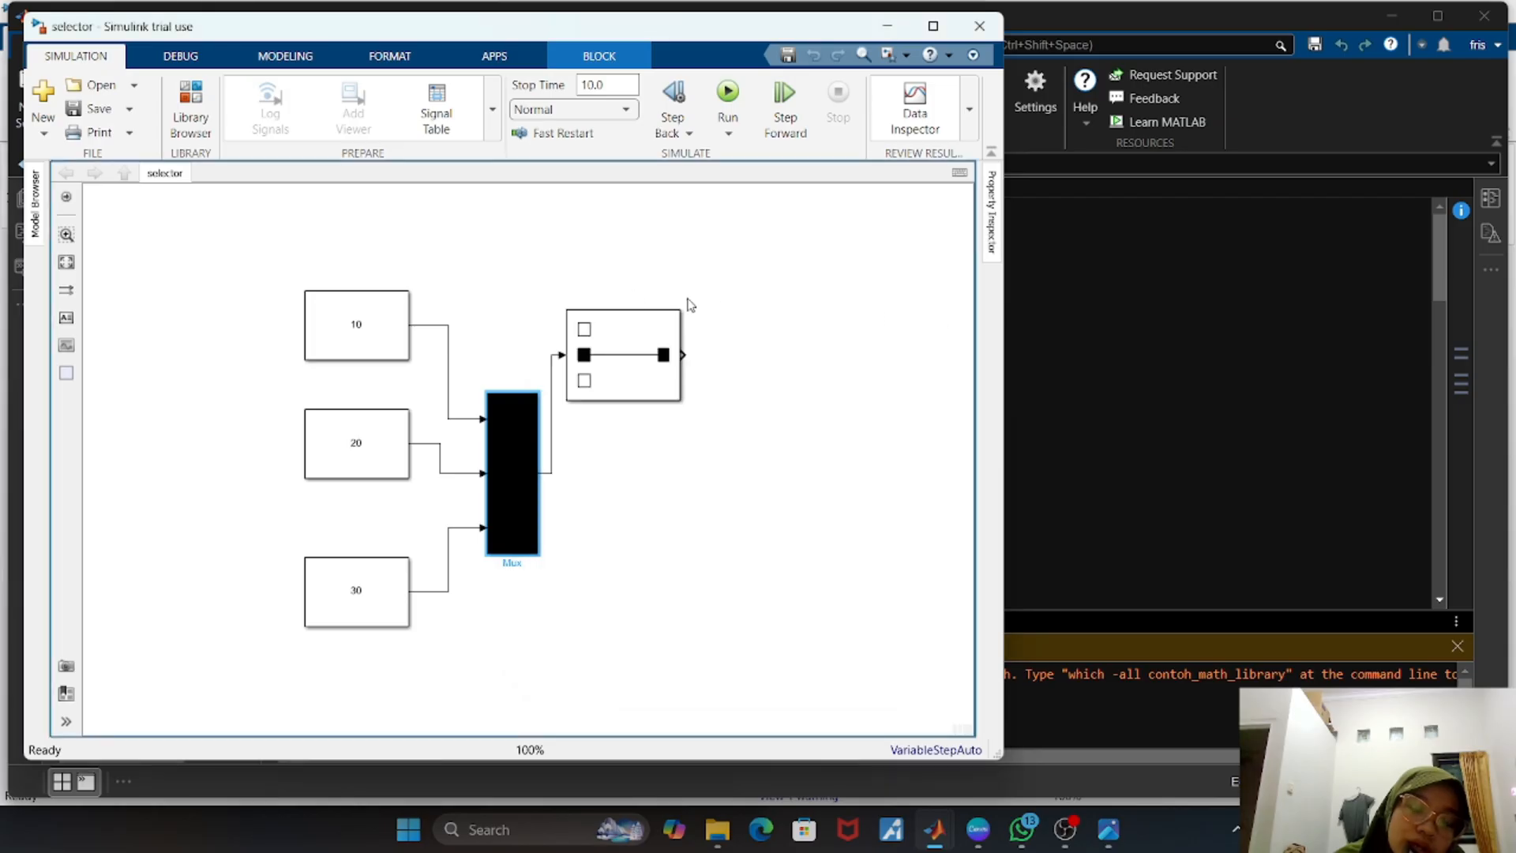
click(646, 382)
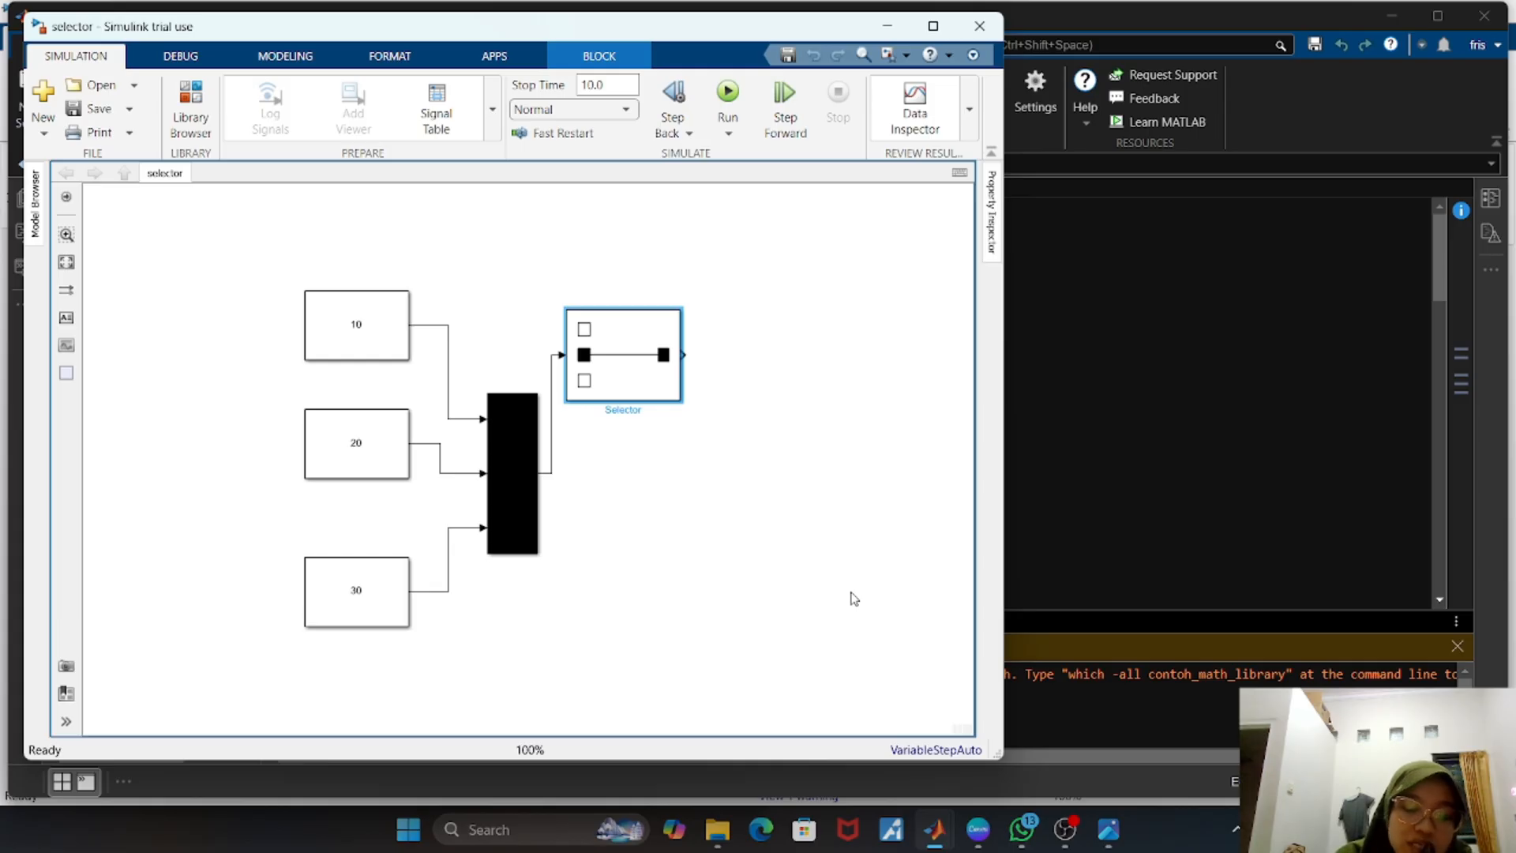
- Switch to the MATLAB main window and look through the subsystemusingmyfile.m script
mouse_move(960, 847)
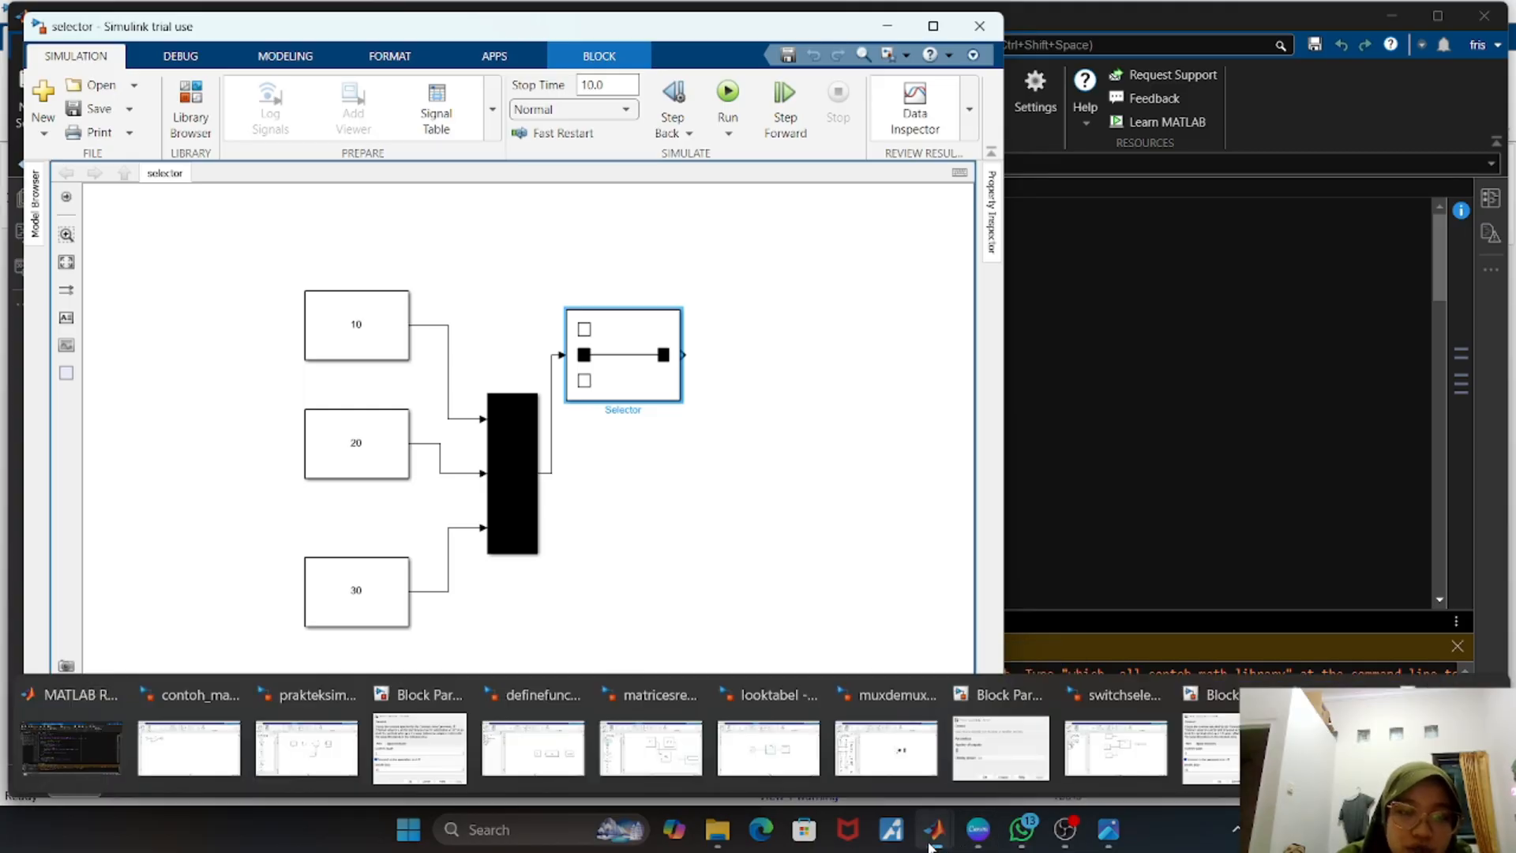
click(83, 758)
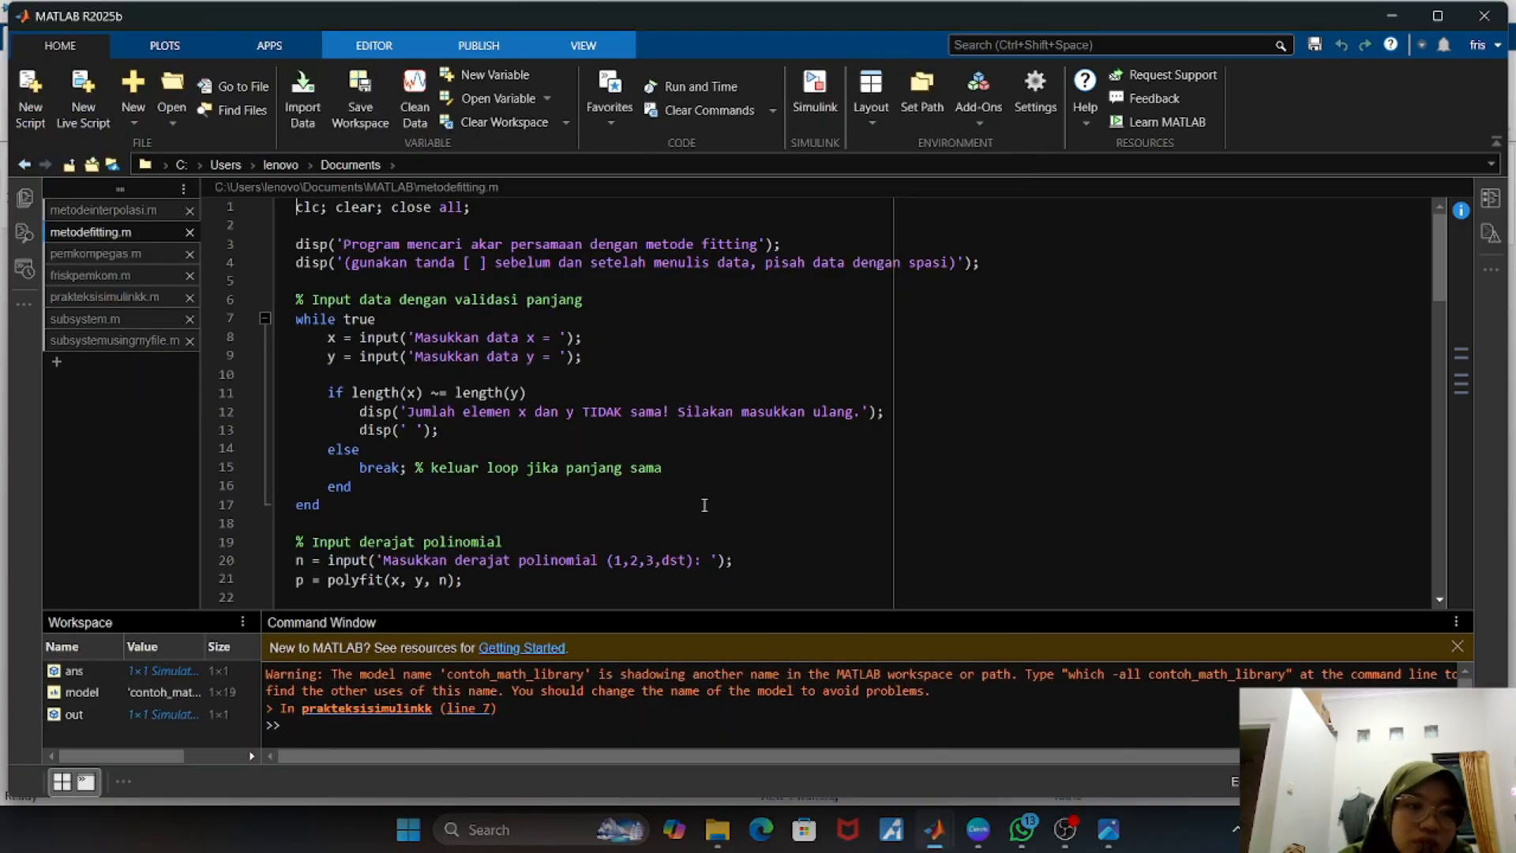
click(167, 345)
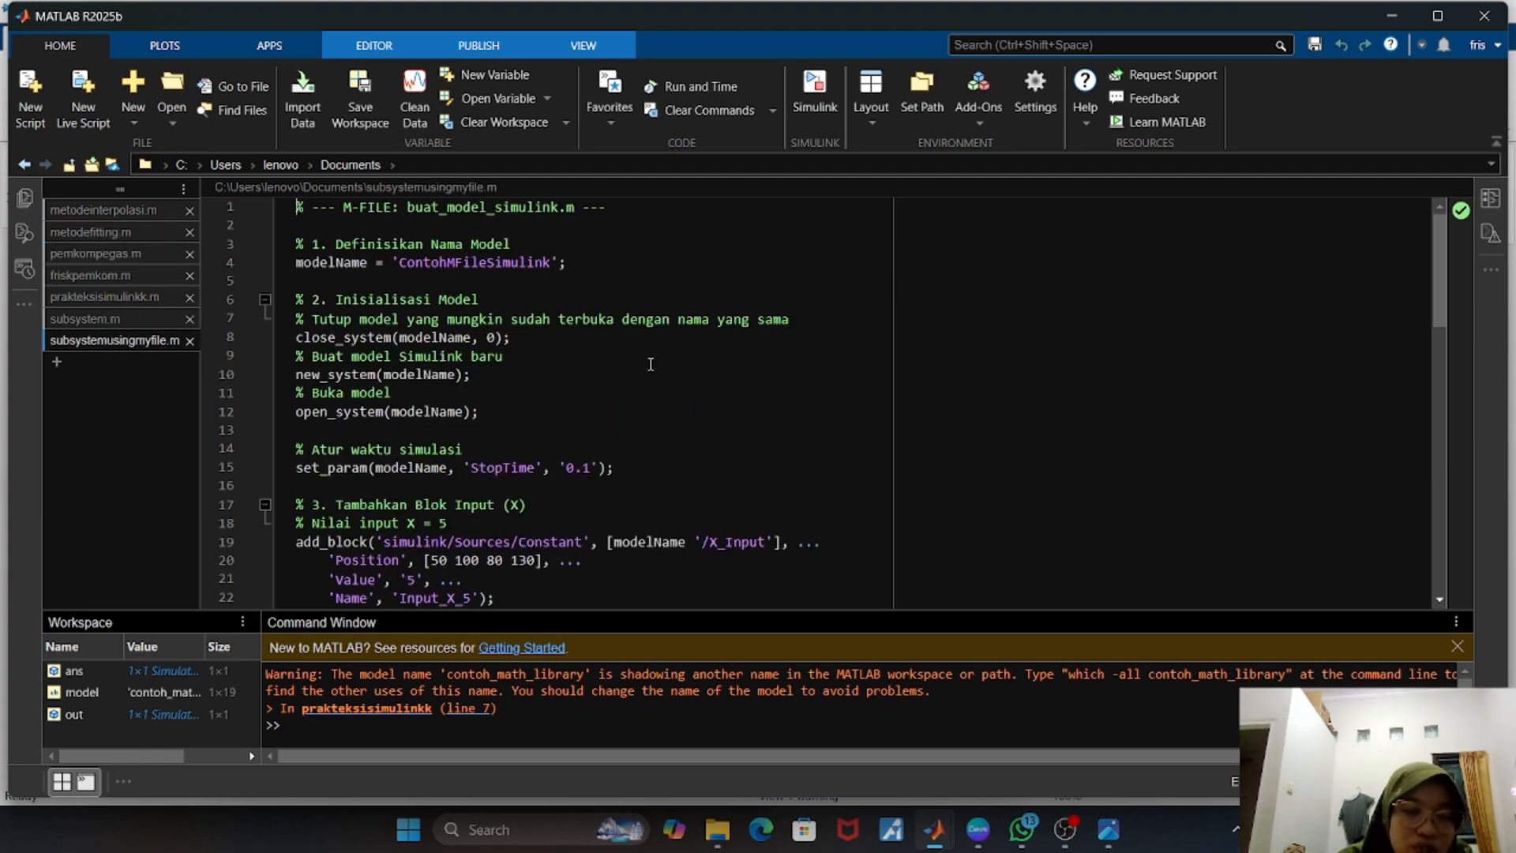
scroll(650, 364, down, 7)
scroll(651, 364, up, 7)
- Look over the Simulink Start Page, then show the Documents folder in File Explorer
click(821, 91)
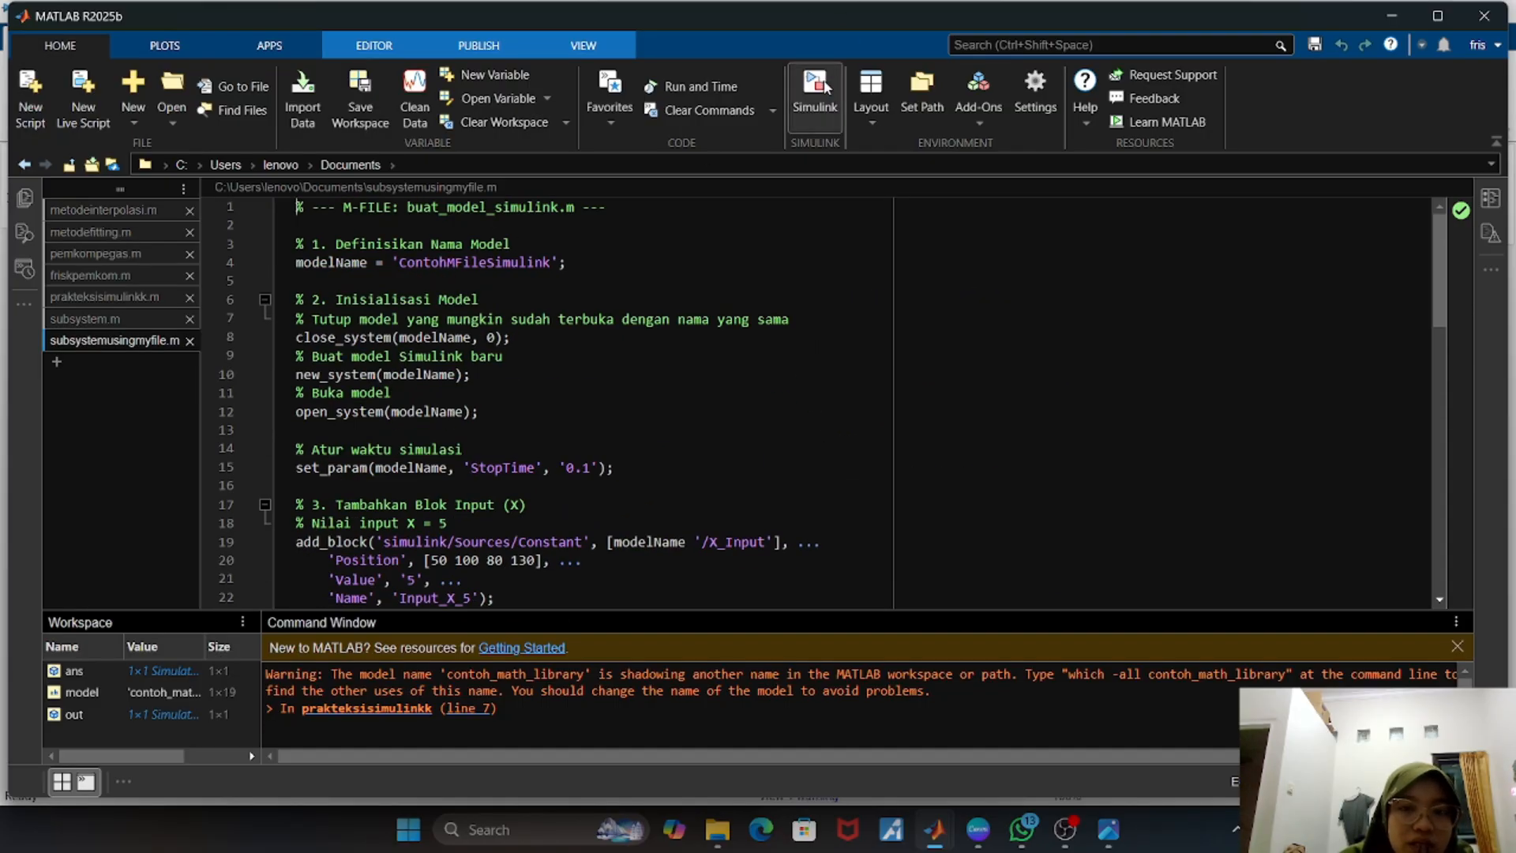
mouse_move(529, 276)
mouse_move(356, 267)
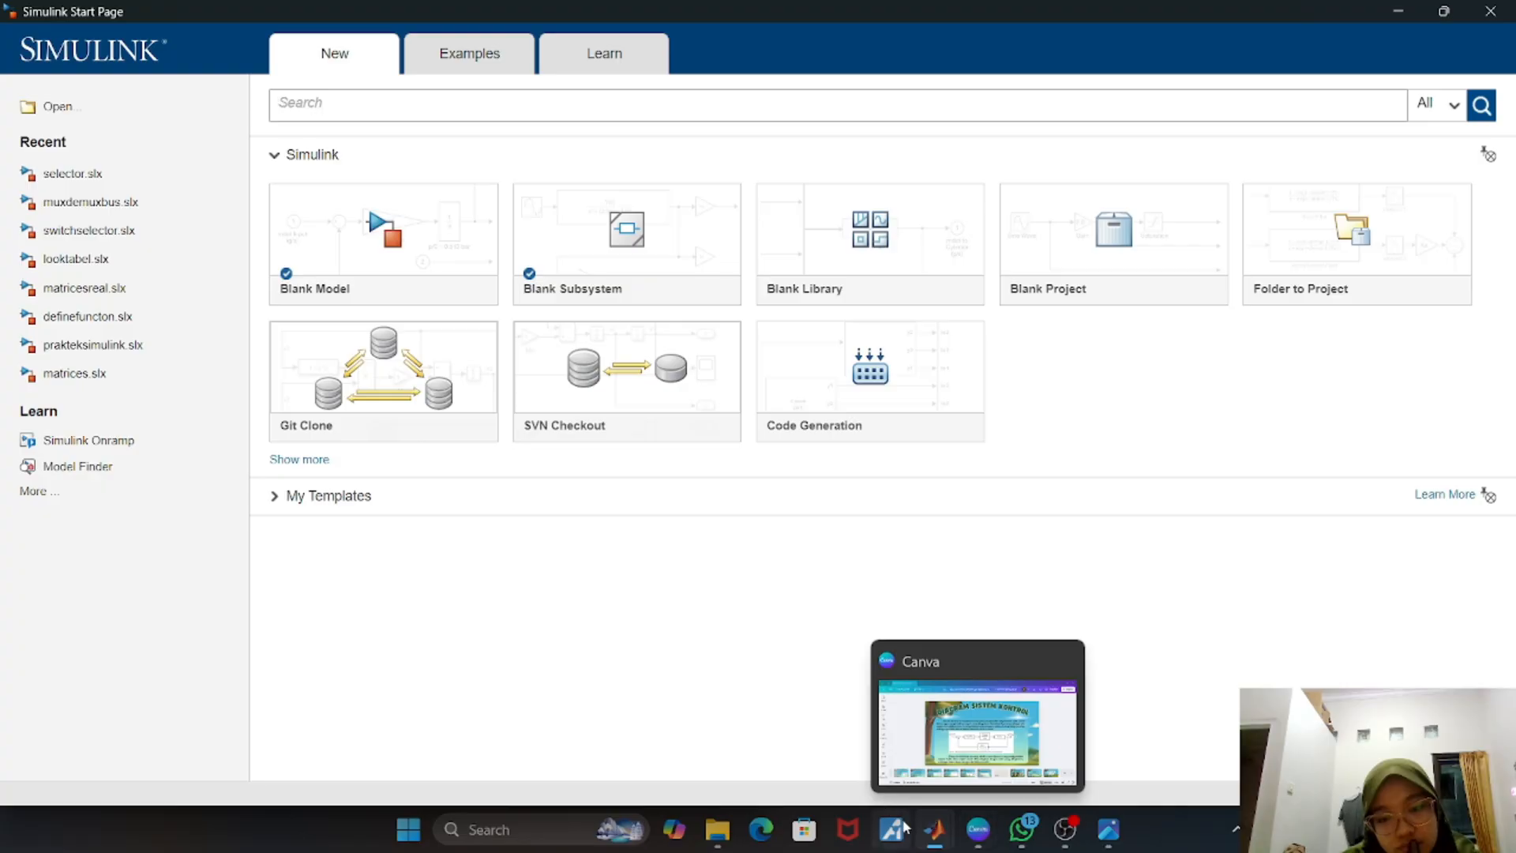
mouse_move(717, 829)
click(724, 758)
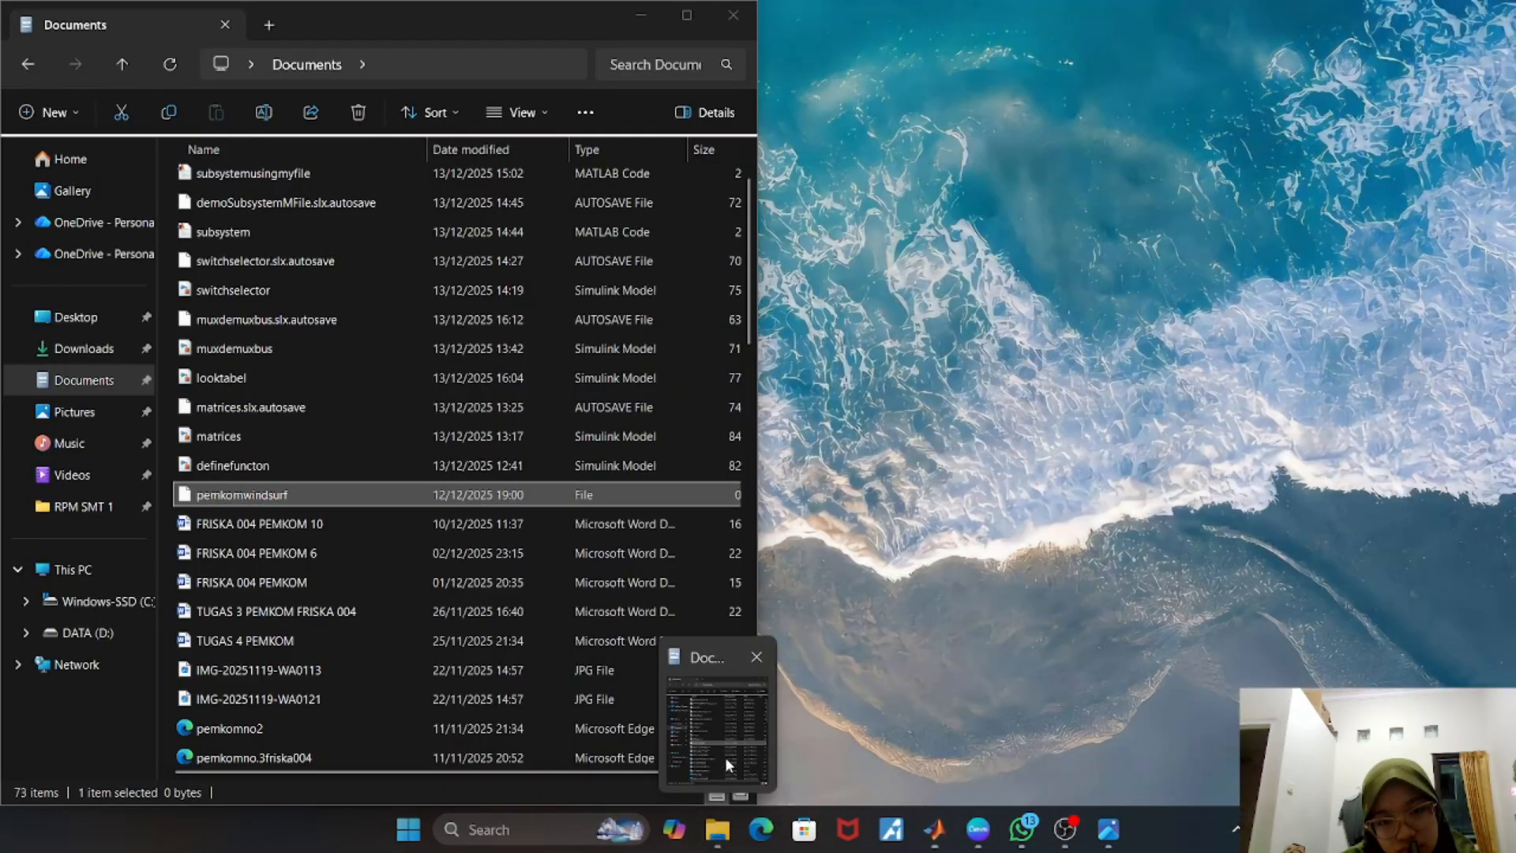
- Return to MATLAB and view the beginning of the subsystemusingmyfile.m script again
mouse_move(934, 829)
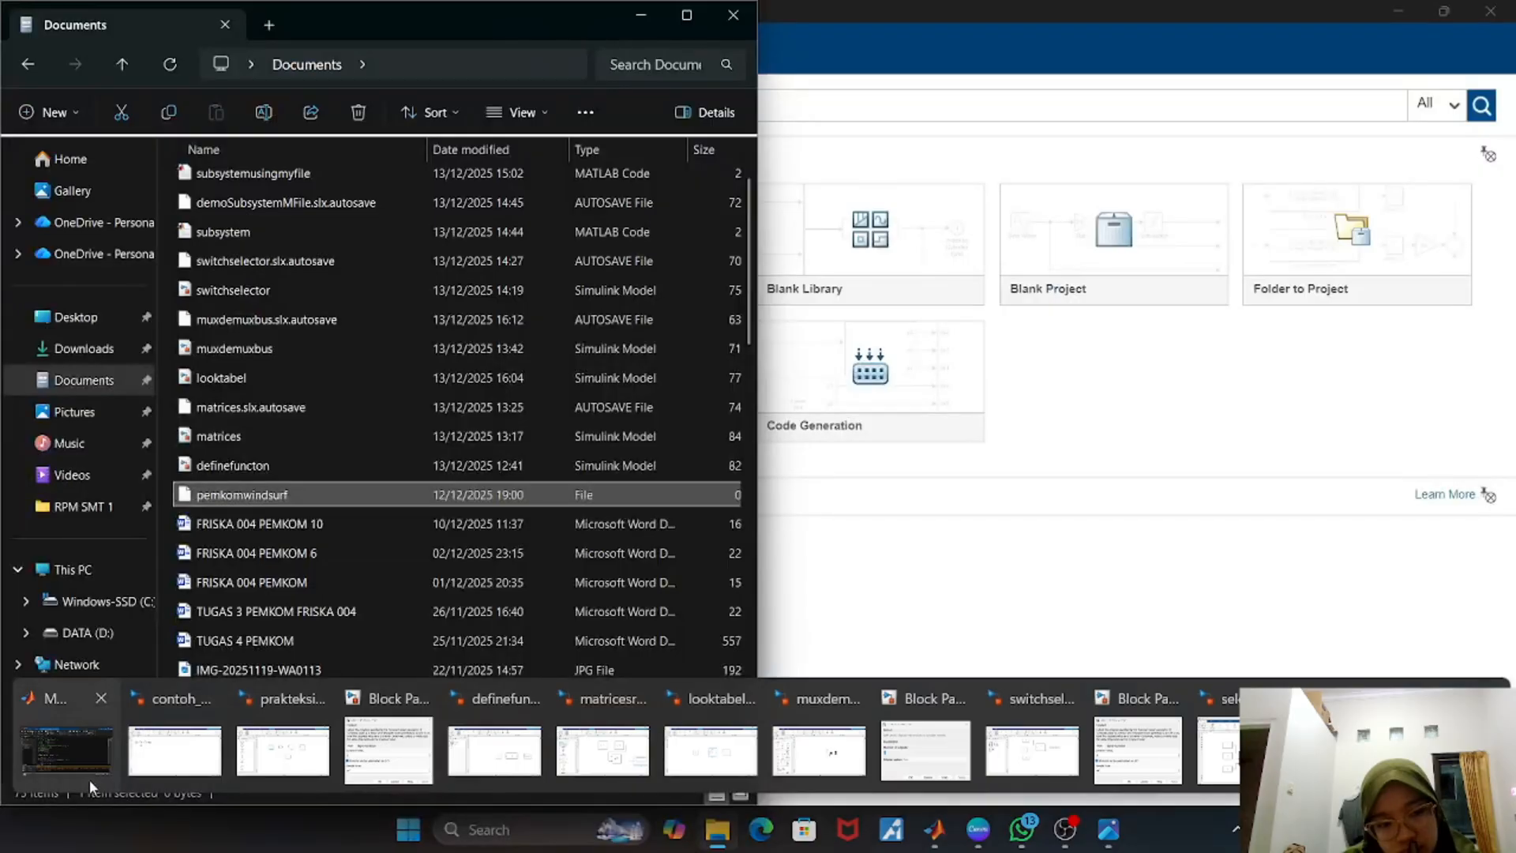
click(85, 752)
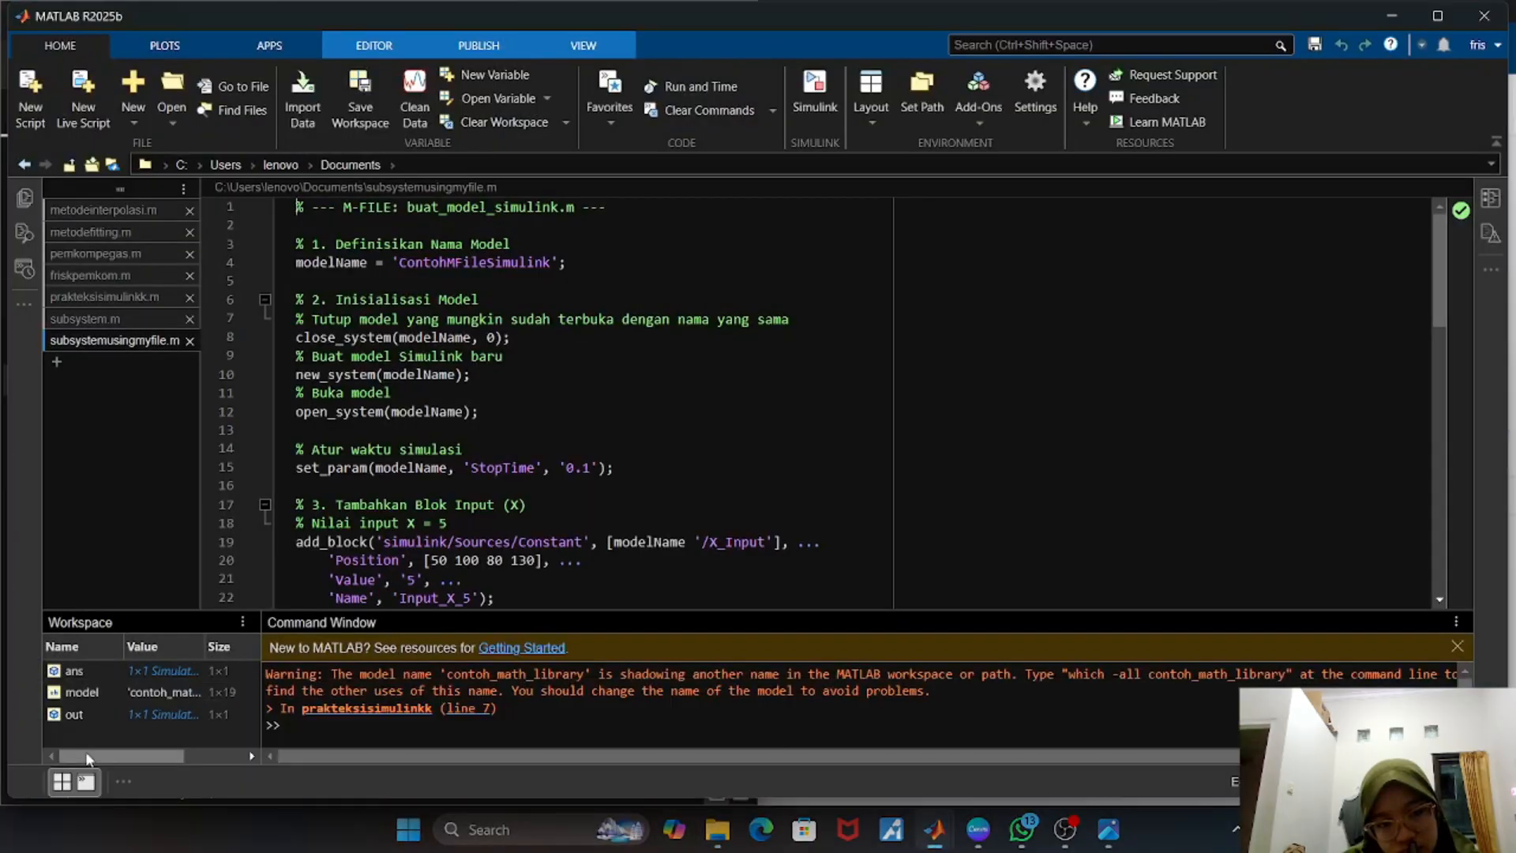
scroll(770, 372, down, 2)
scroll(769, 372, up, 2)
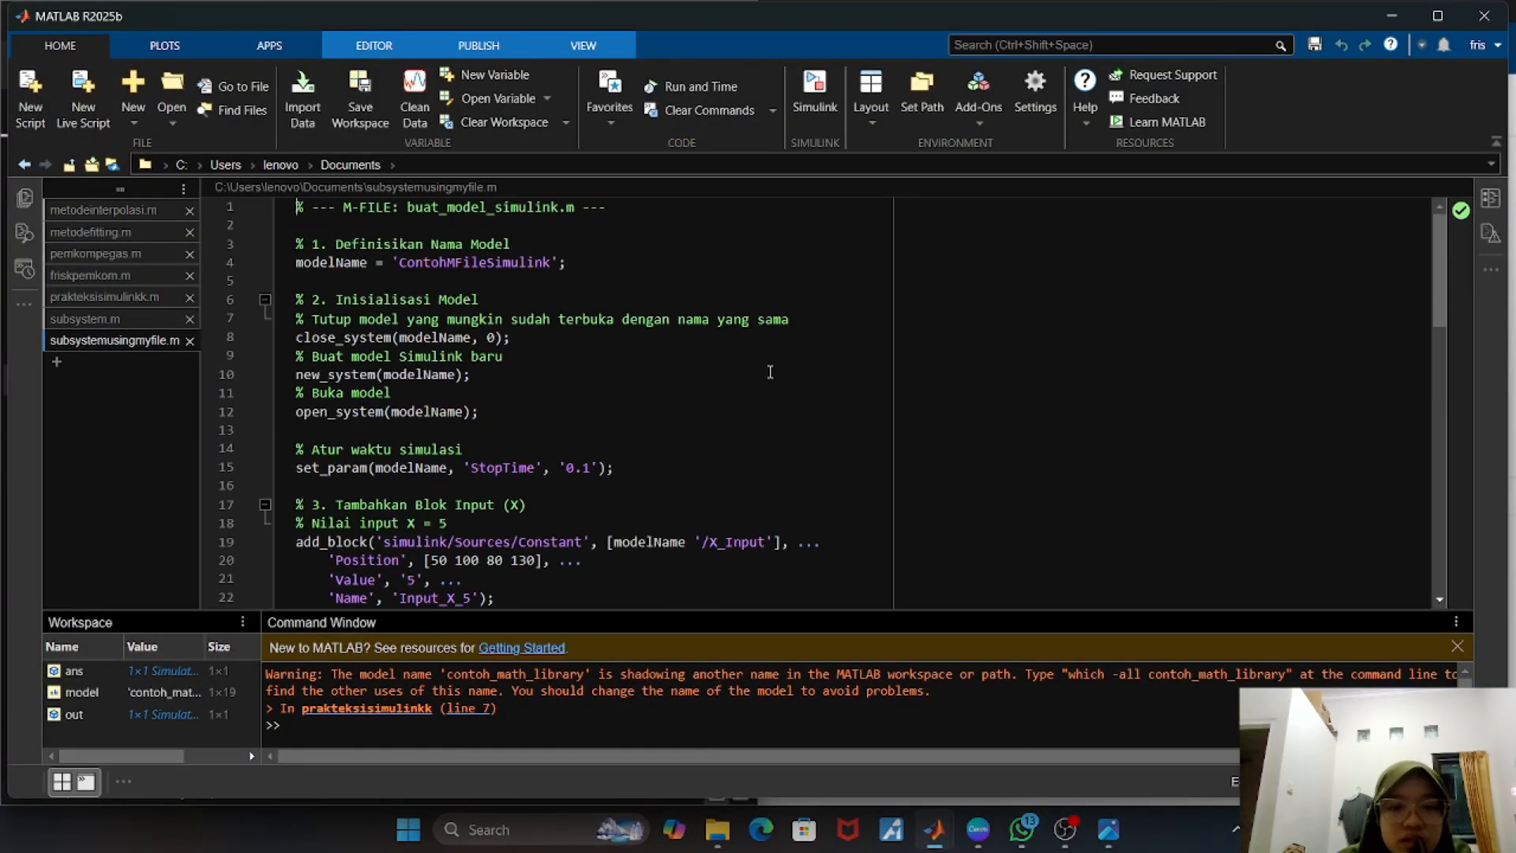
- Minimize MATLAB, switch to the Canva presentation and show its "MATLAB SIMULINK" title slide
click(1390, 16)
key(XF86MonBrightnessUp)
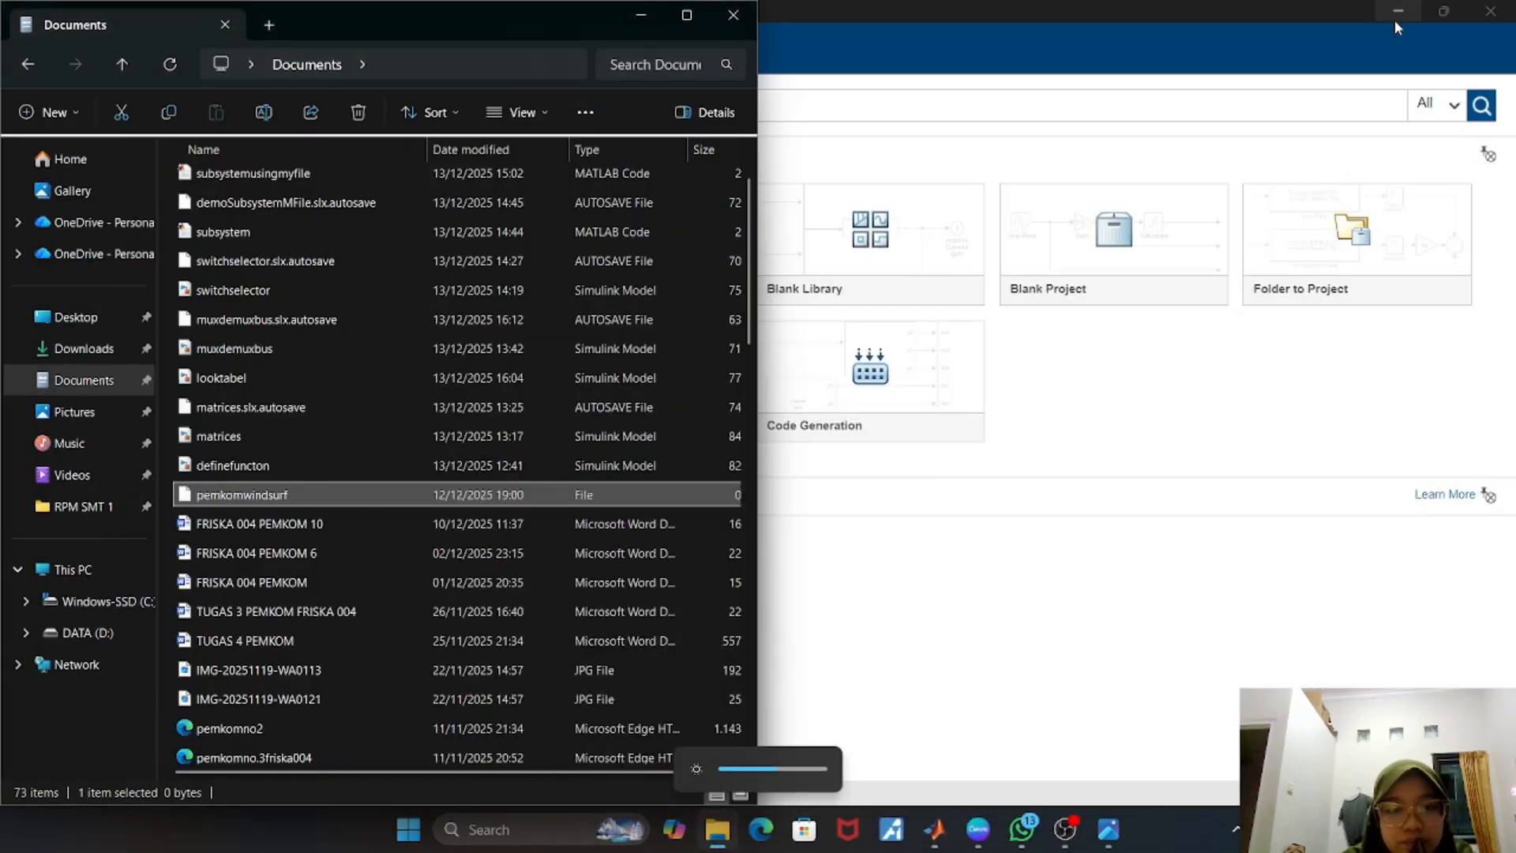
click(978, 829)
scroll(490, 712, left, 3)
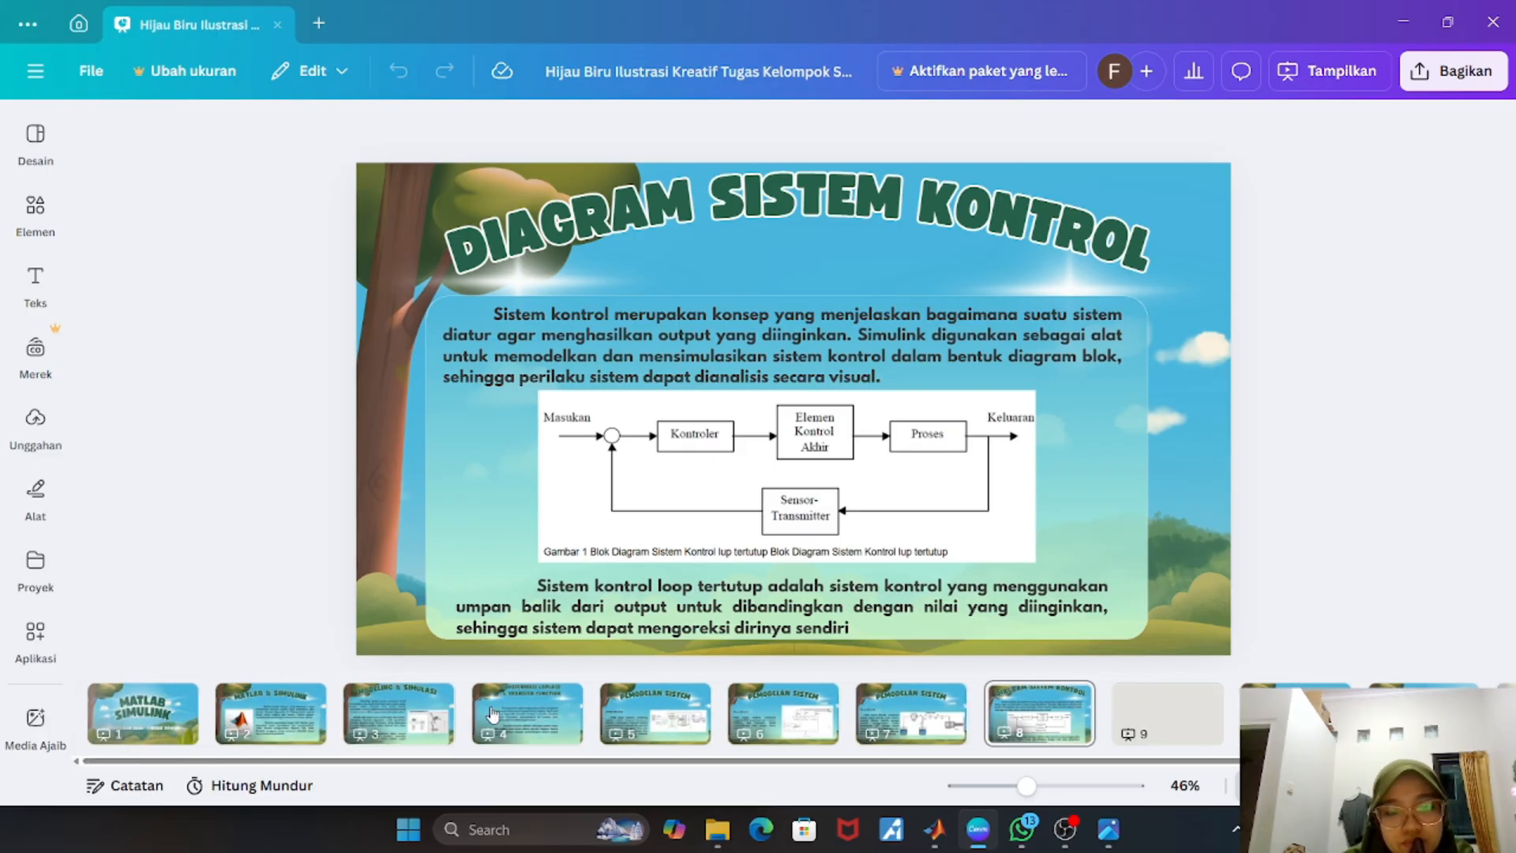
click(171, 719)
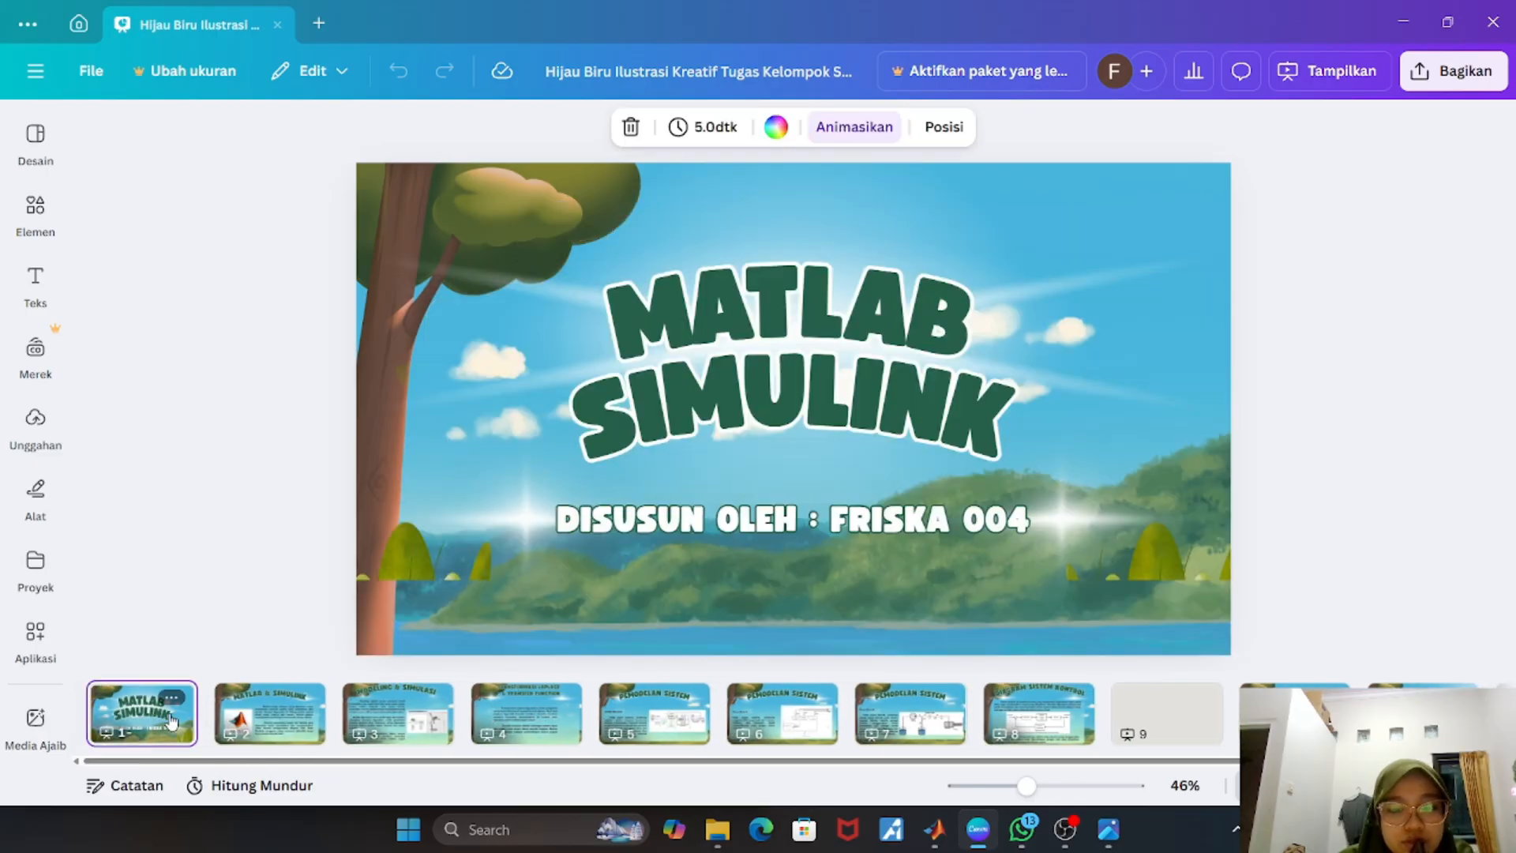